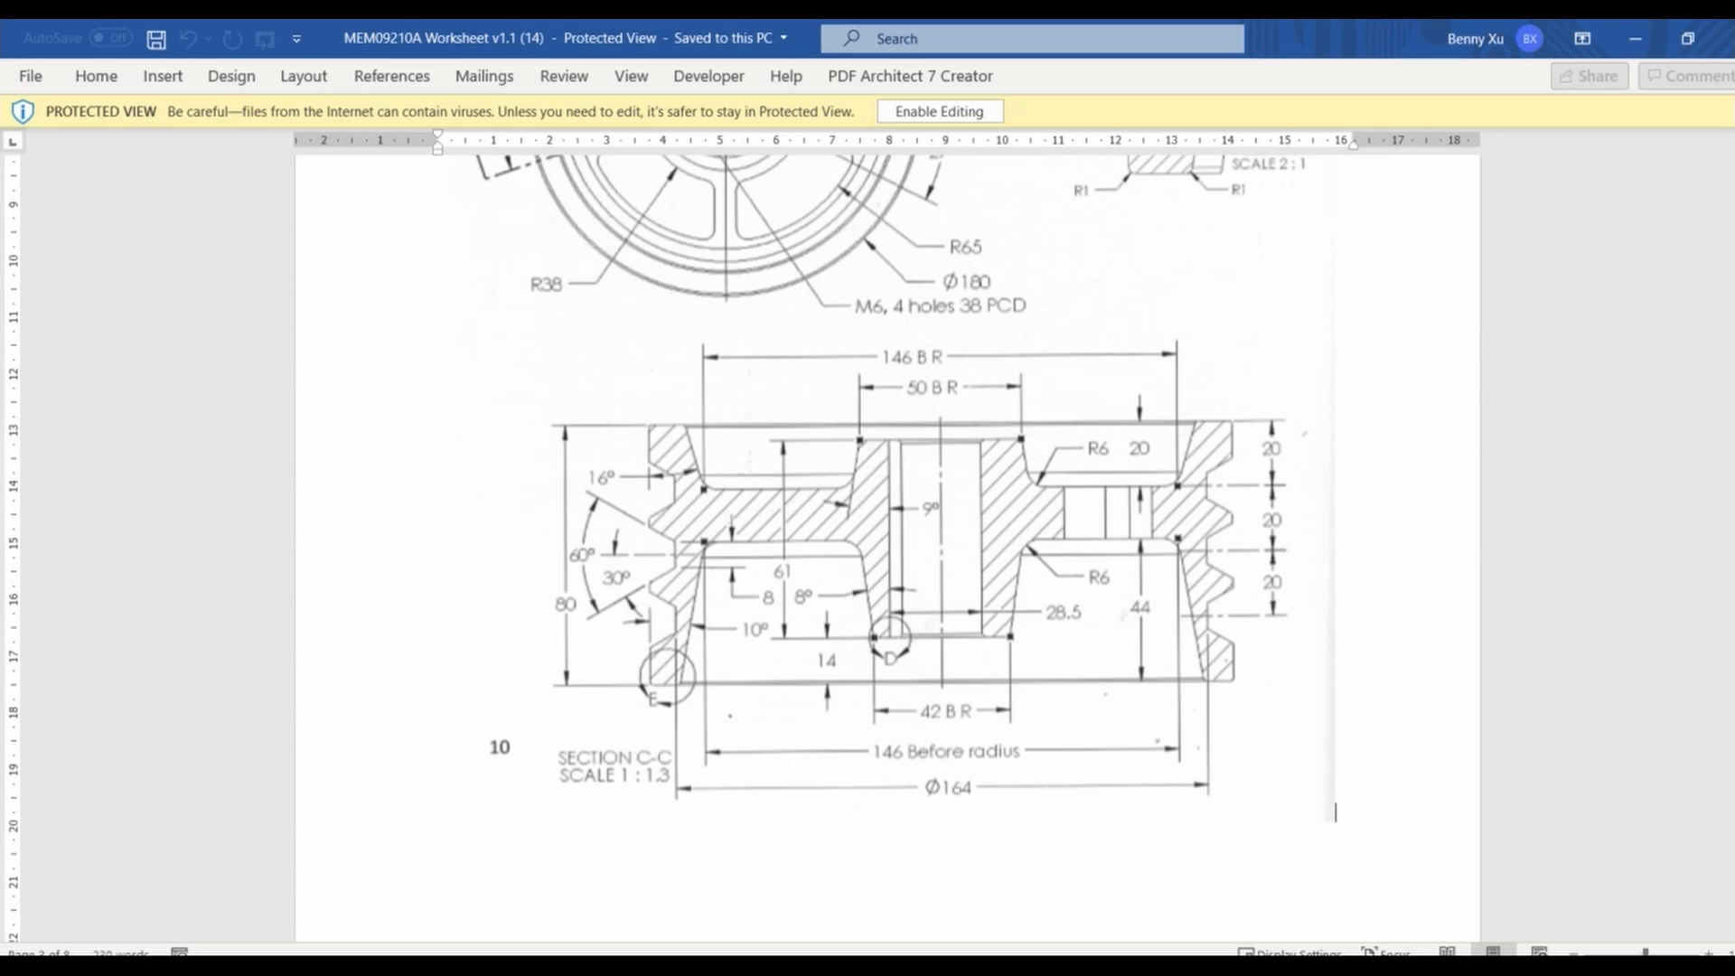
Step: Switch to Inventor and draw an 82 mm line along the 90 mm base line from its outer end, continuing with a 16 mm perpendicular line upward
{"action": "key", "text": "alt+Tab"}
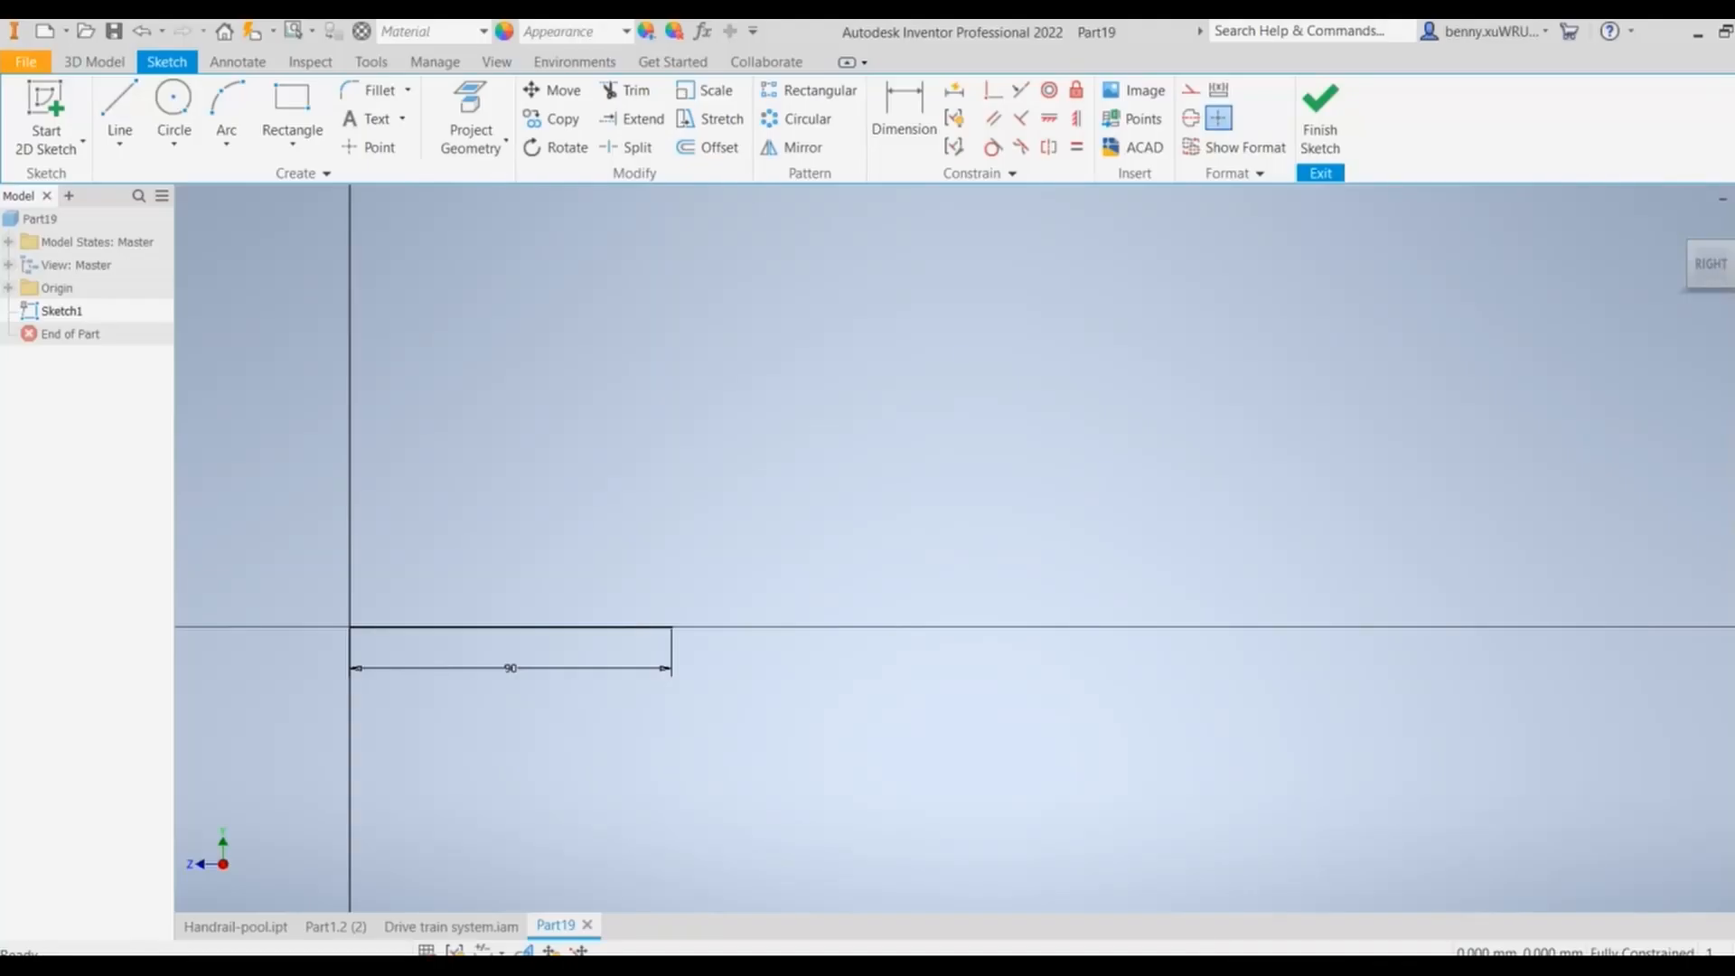
{"action": "left_click", "coordinate": [119, 110]}
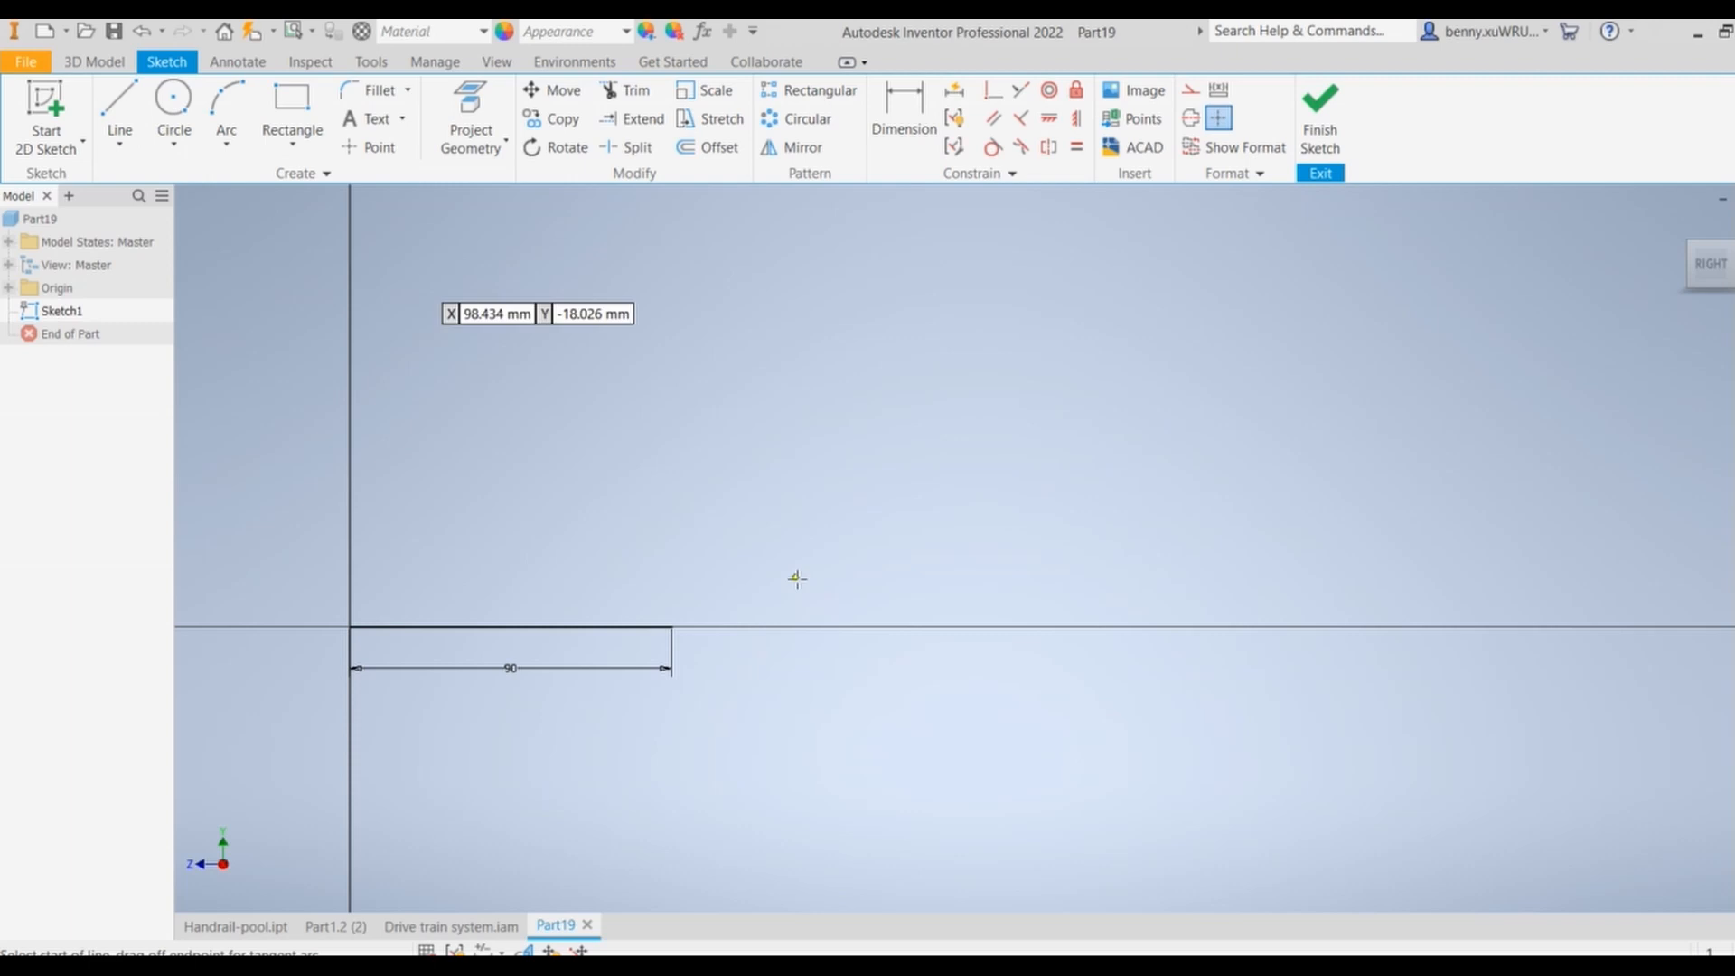
{"action": "left_click", "coordinate": [671, 627]}
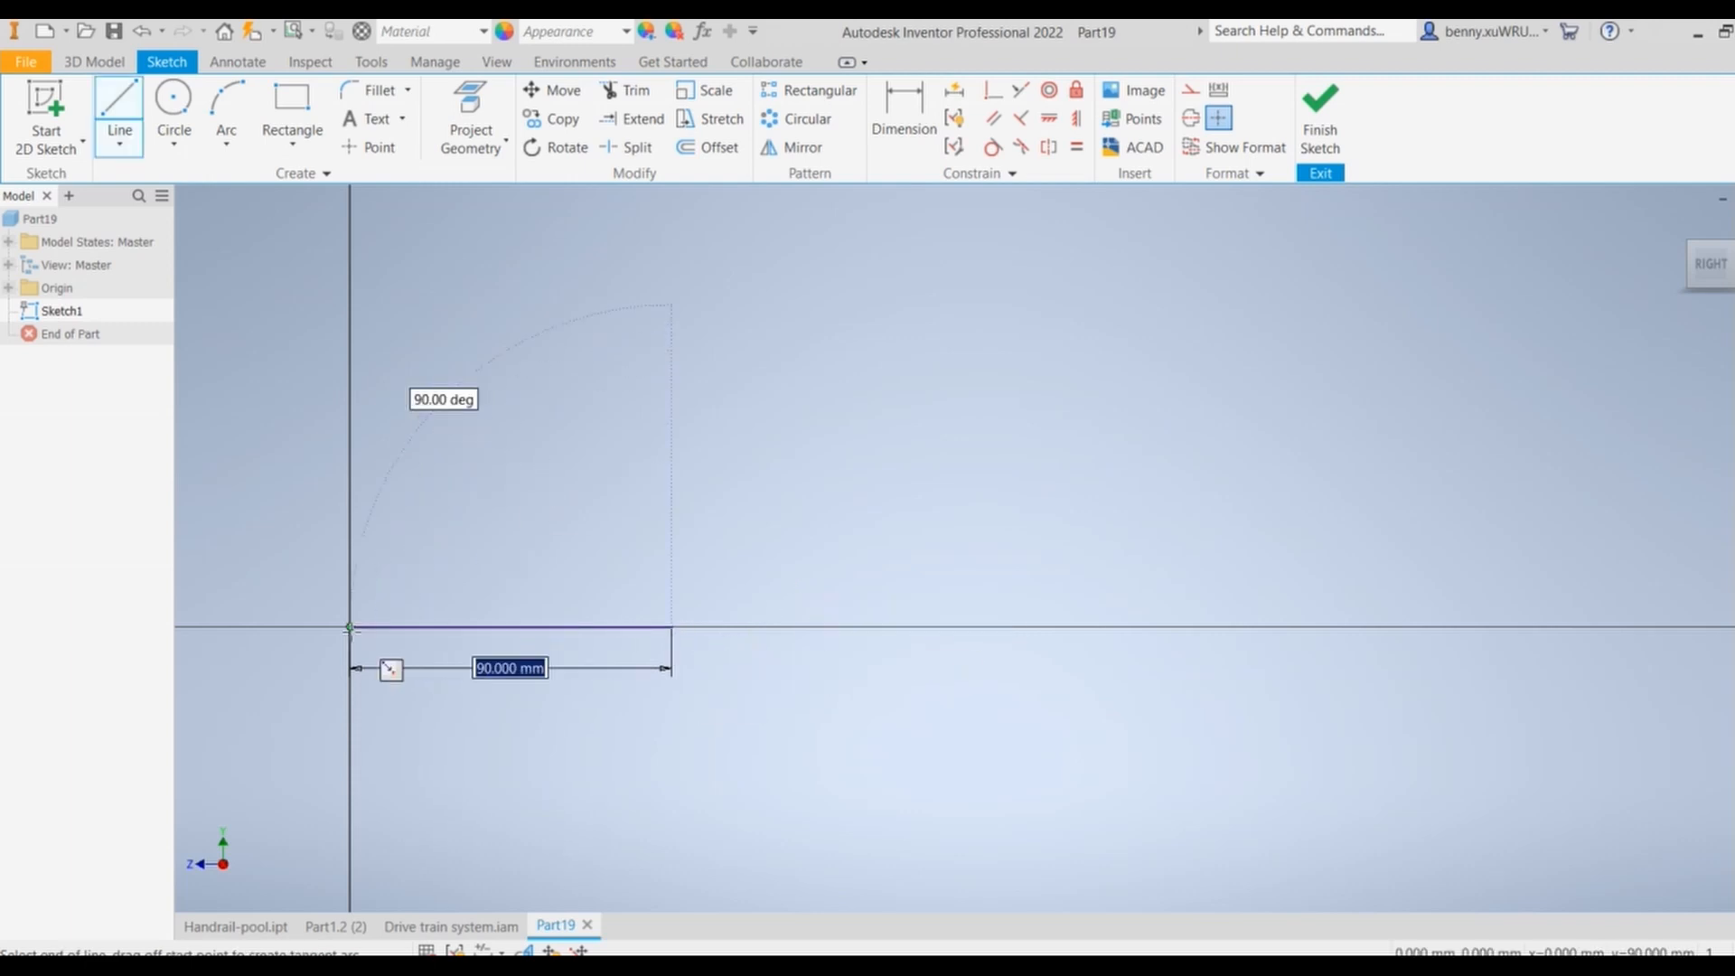
{"action": "type", "text": "82"}
{"action": "key", "text": "Return"}
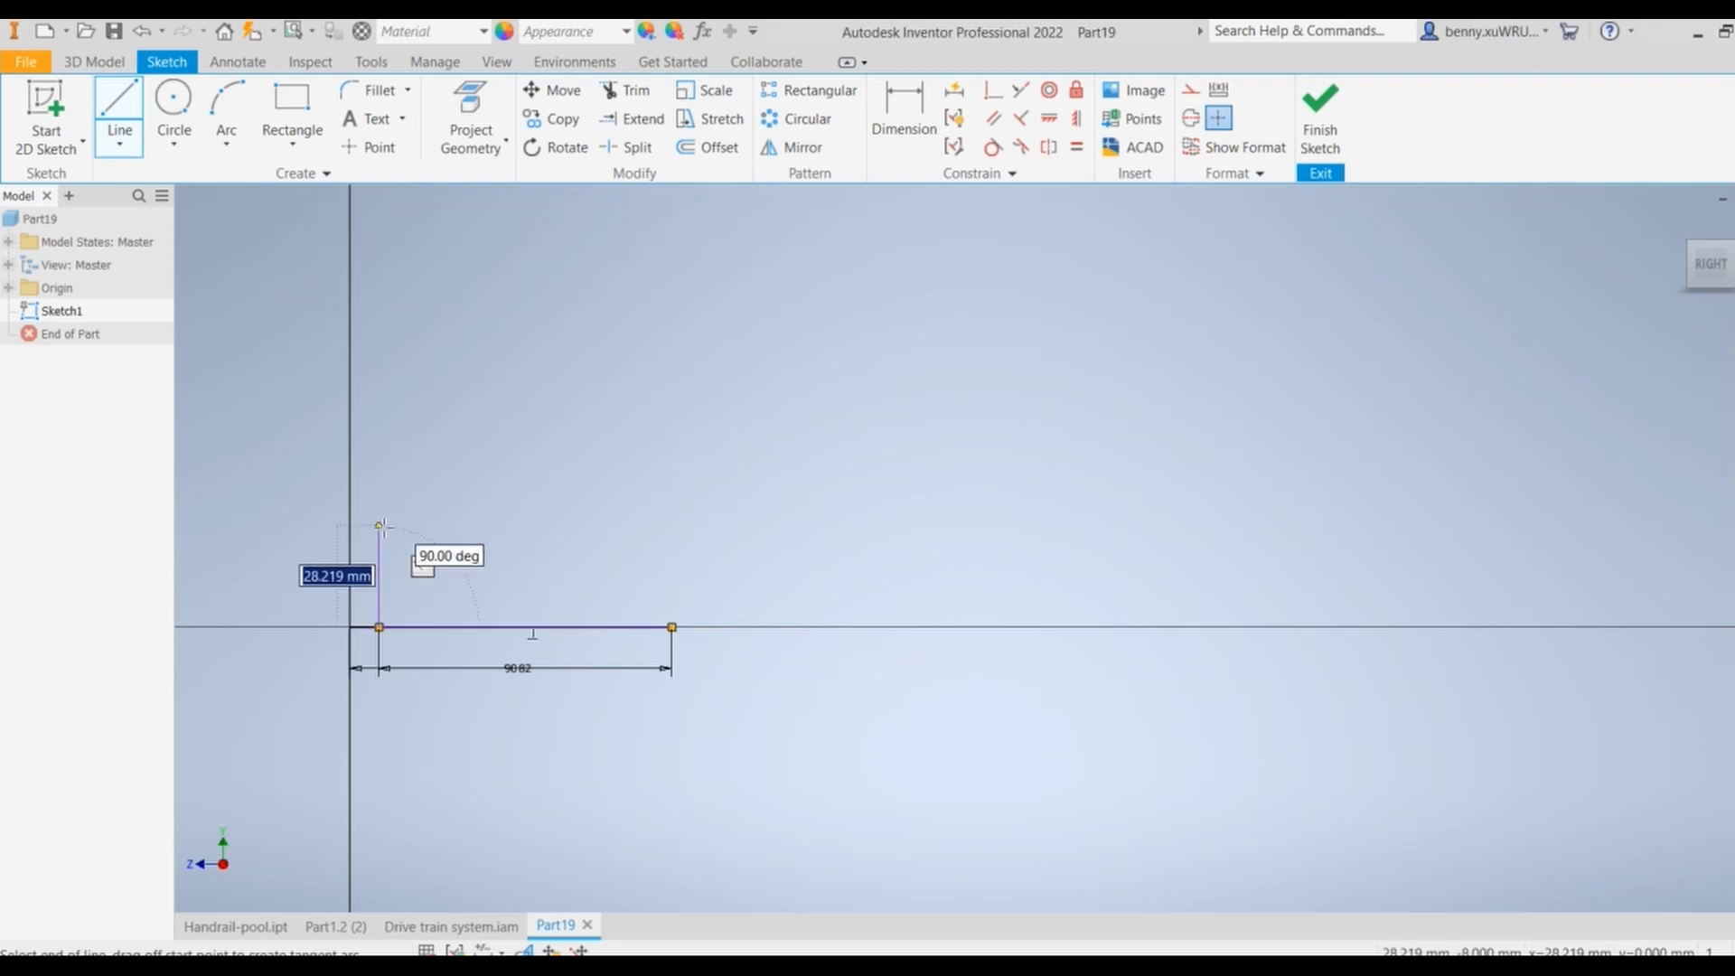
{"action": "type", "text": "16"}
{"action": "key", "text": "Return"}
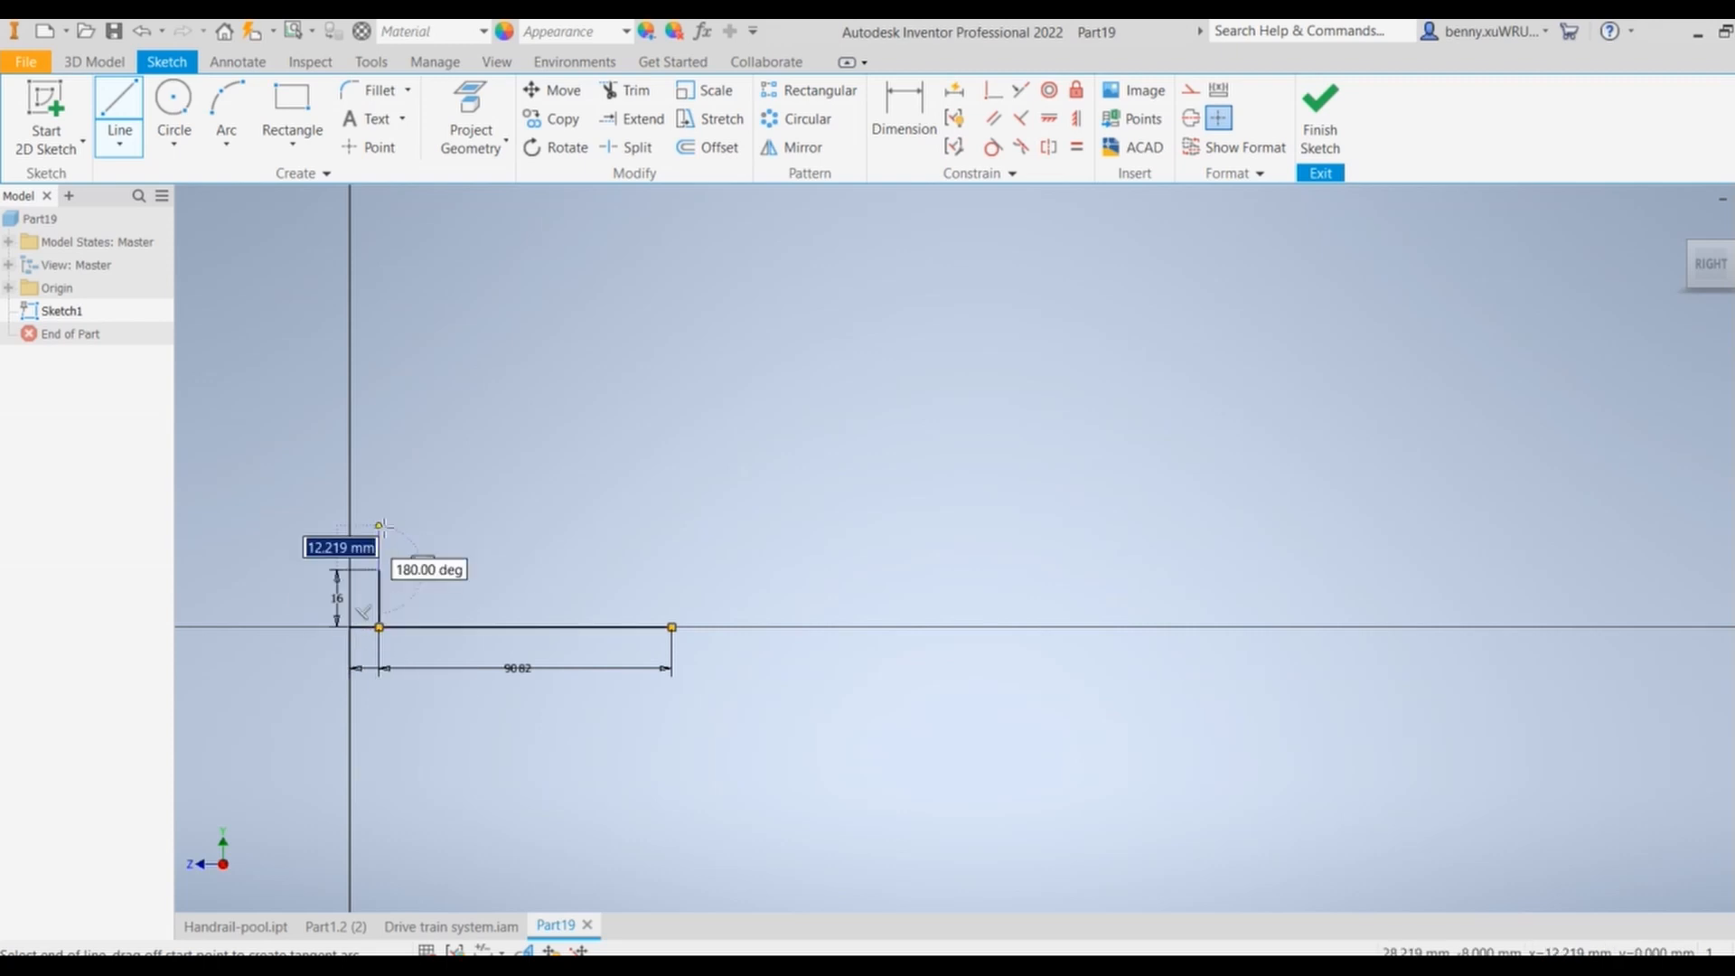
{"action": "right_click", "coordinate": [382, 528]}
{"action": "left_click", "coordinate": [450, 528]}
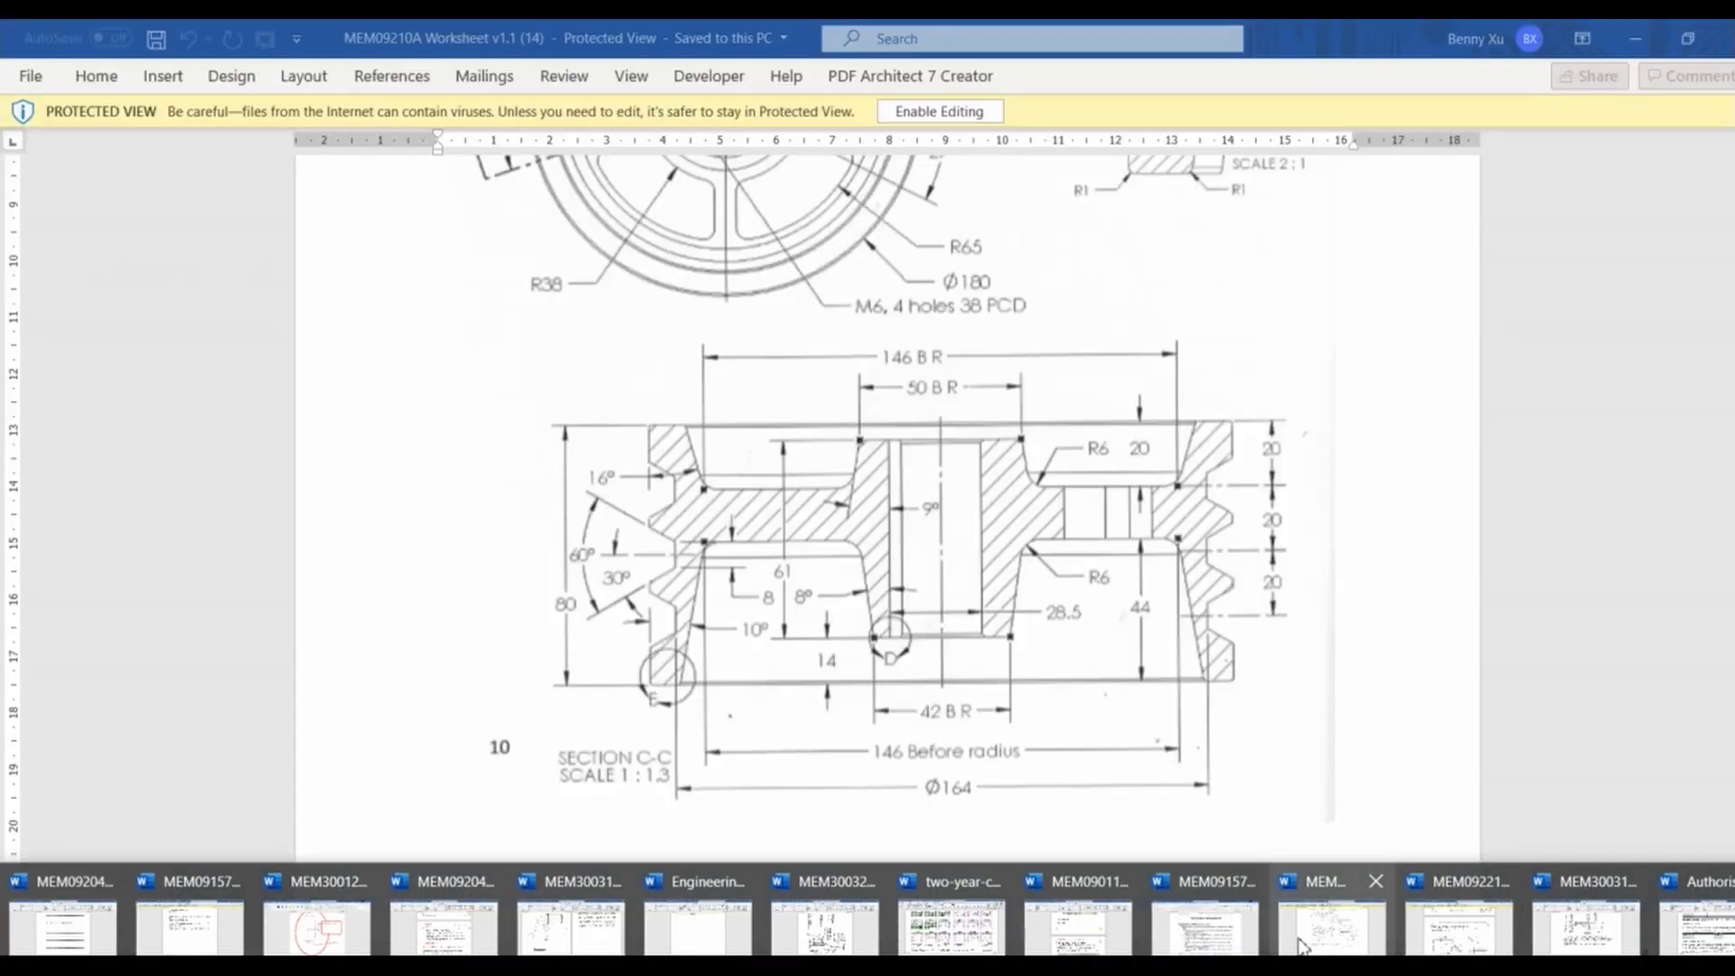
Step: Check section C-C in the Word worksheet, and in Inventor sketch a slanted line from the 16 mm line's top down across the vertical axis, about 30 mm long
{"action": "left_click", "coordinate": [1301, 945]}
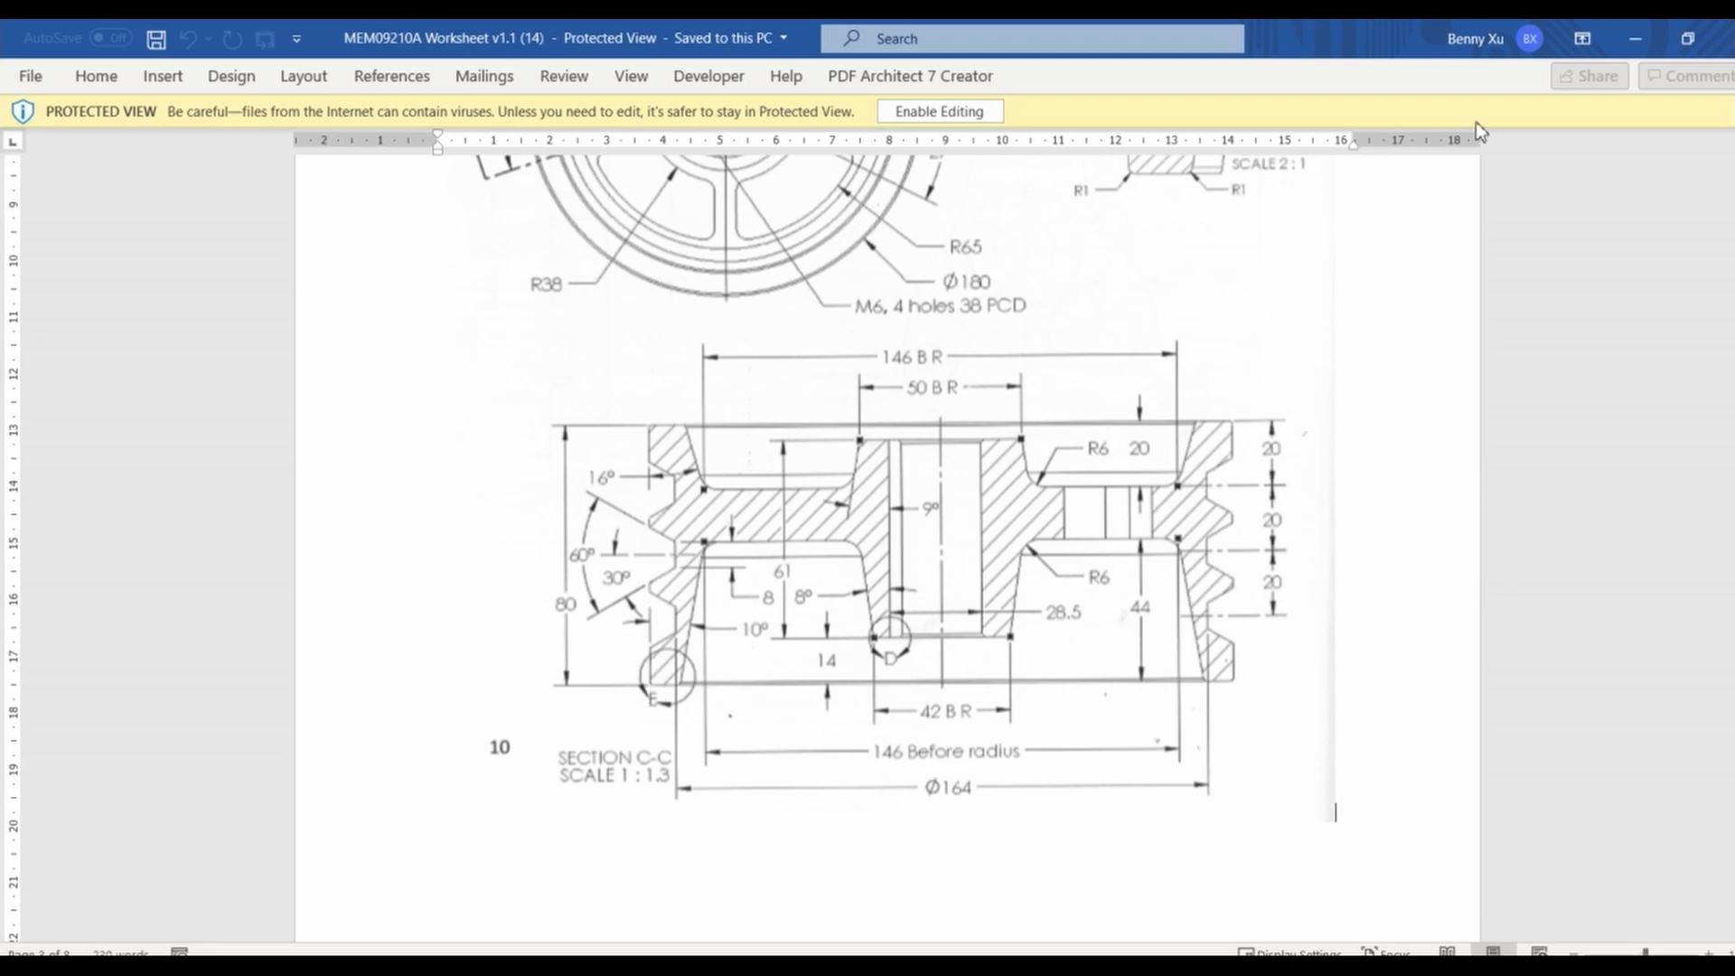
{"action": "left_click", "coordinate": [1636, 38]}
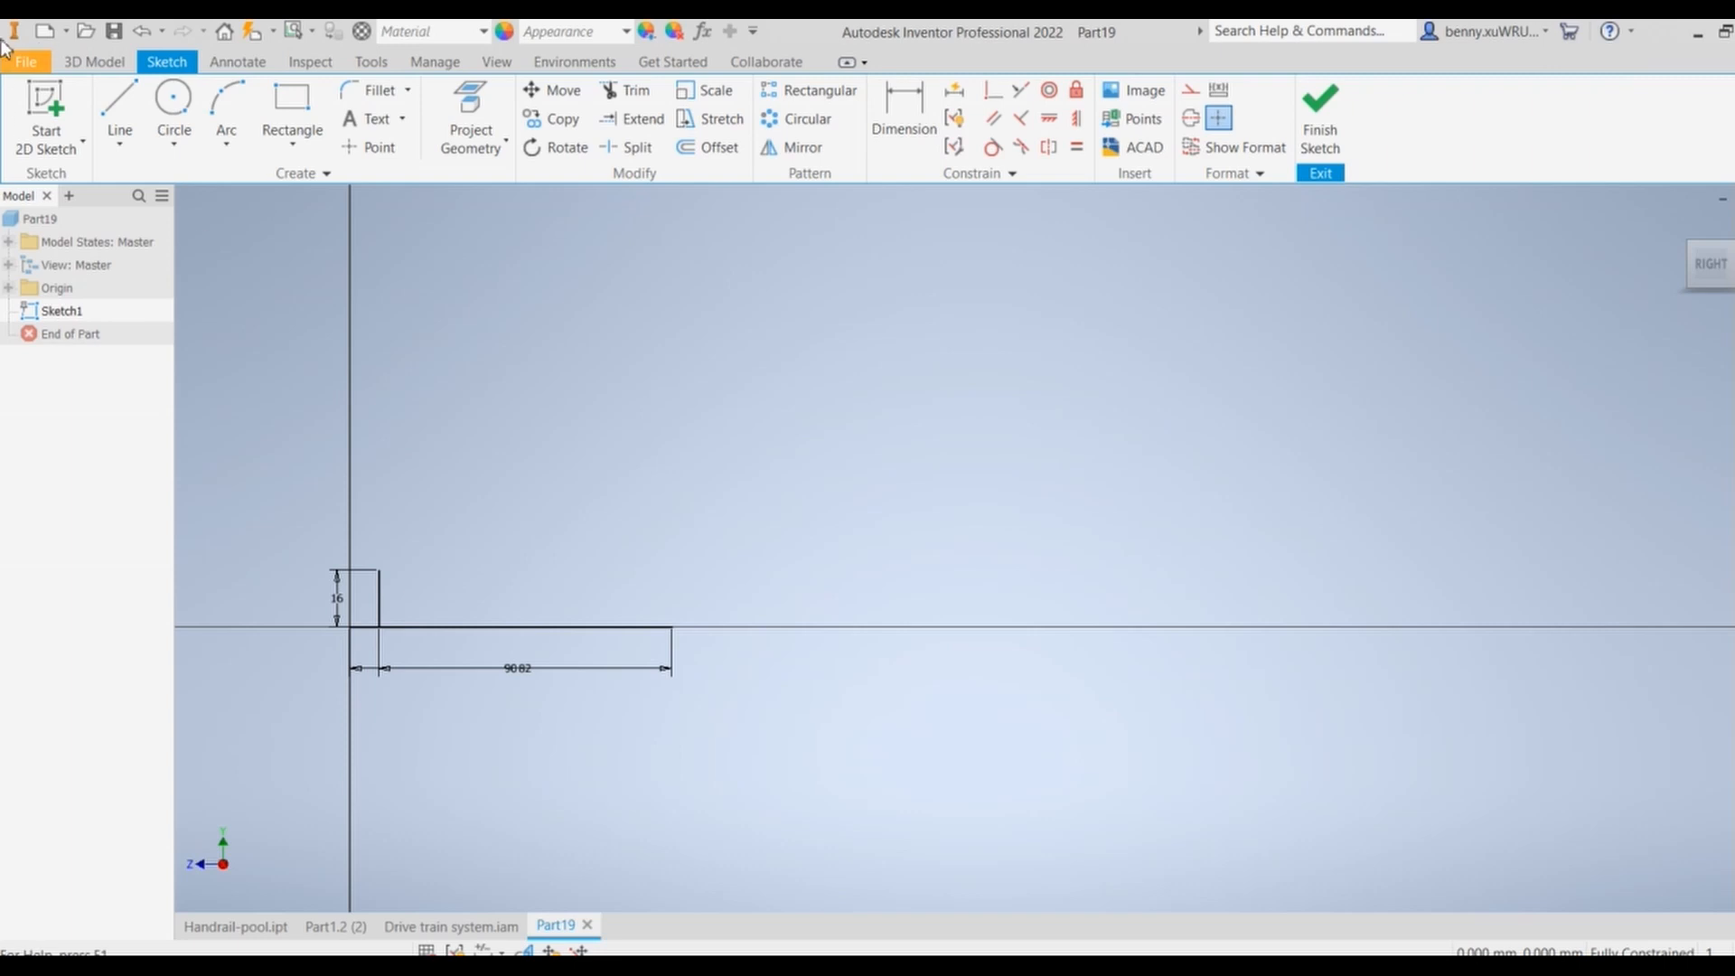
{"action": "left_click", "coordinate": [119, 113]}
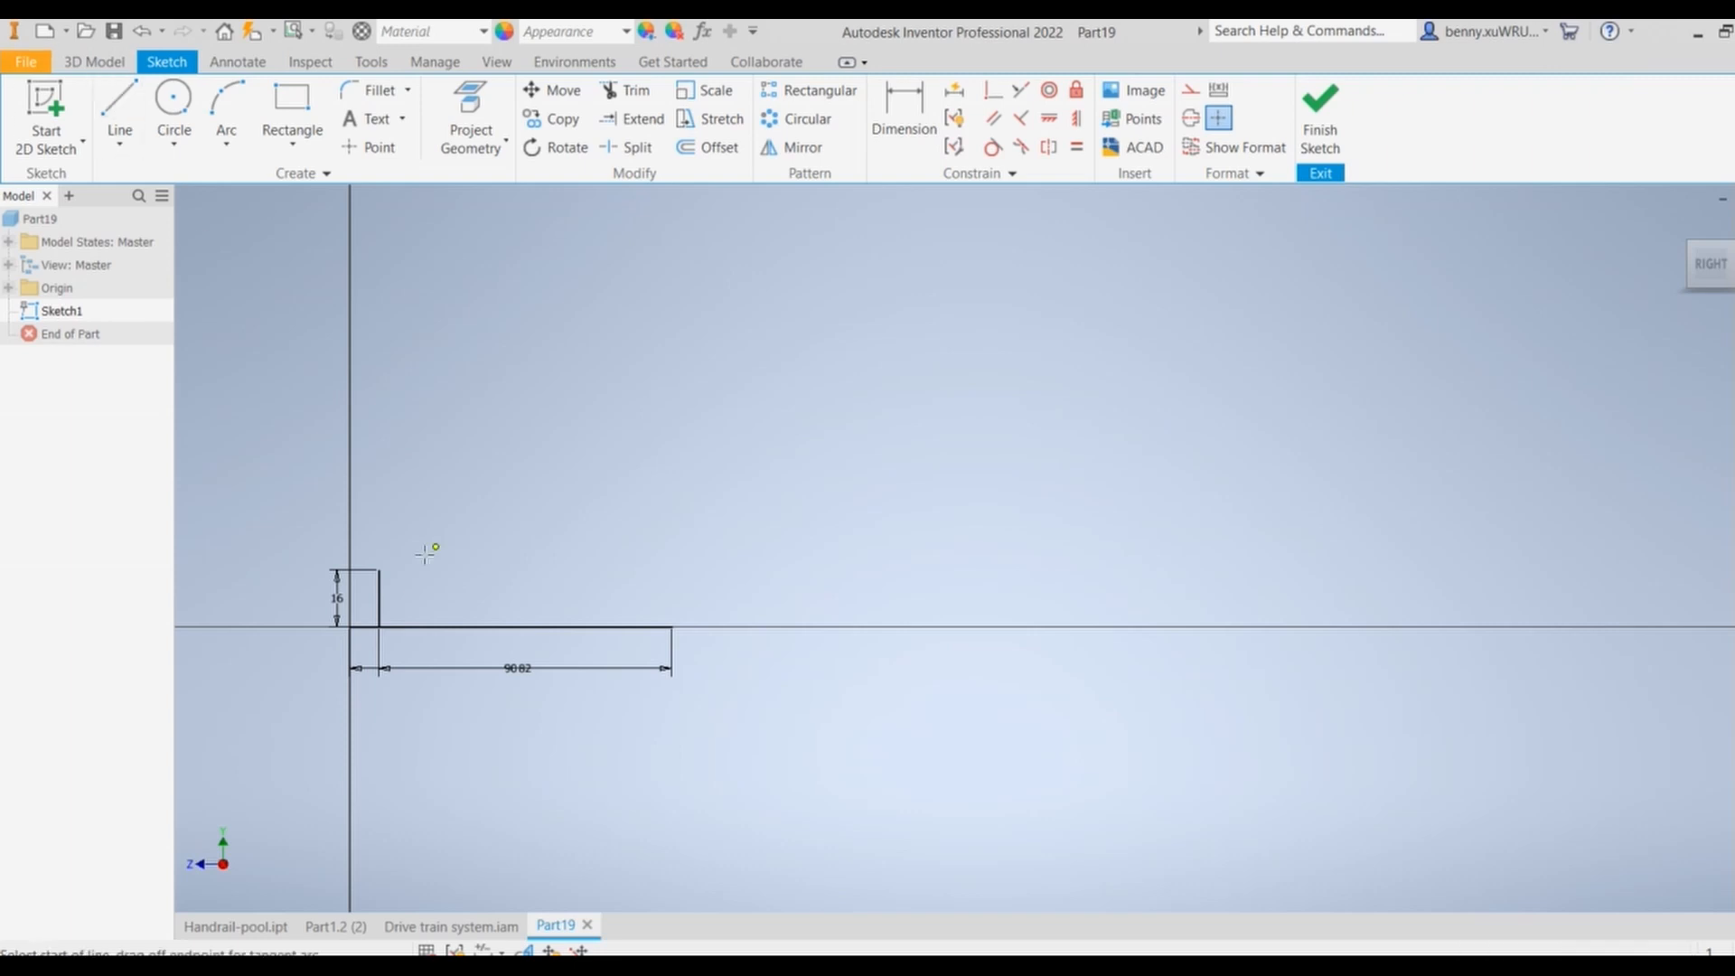
{"action": "left_click", "coordinate": [379, 570]}
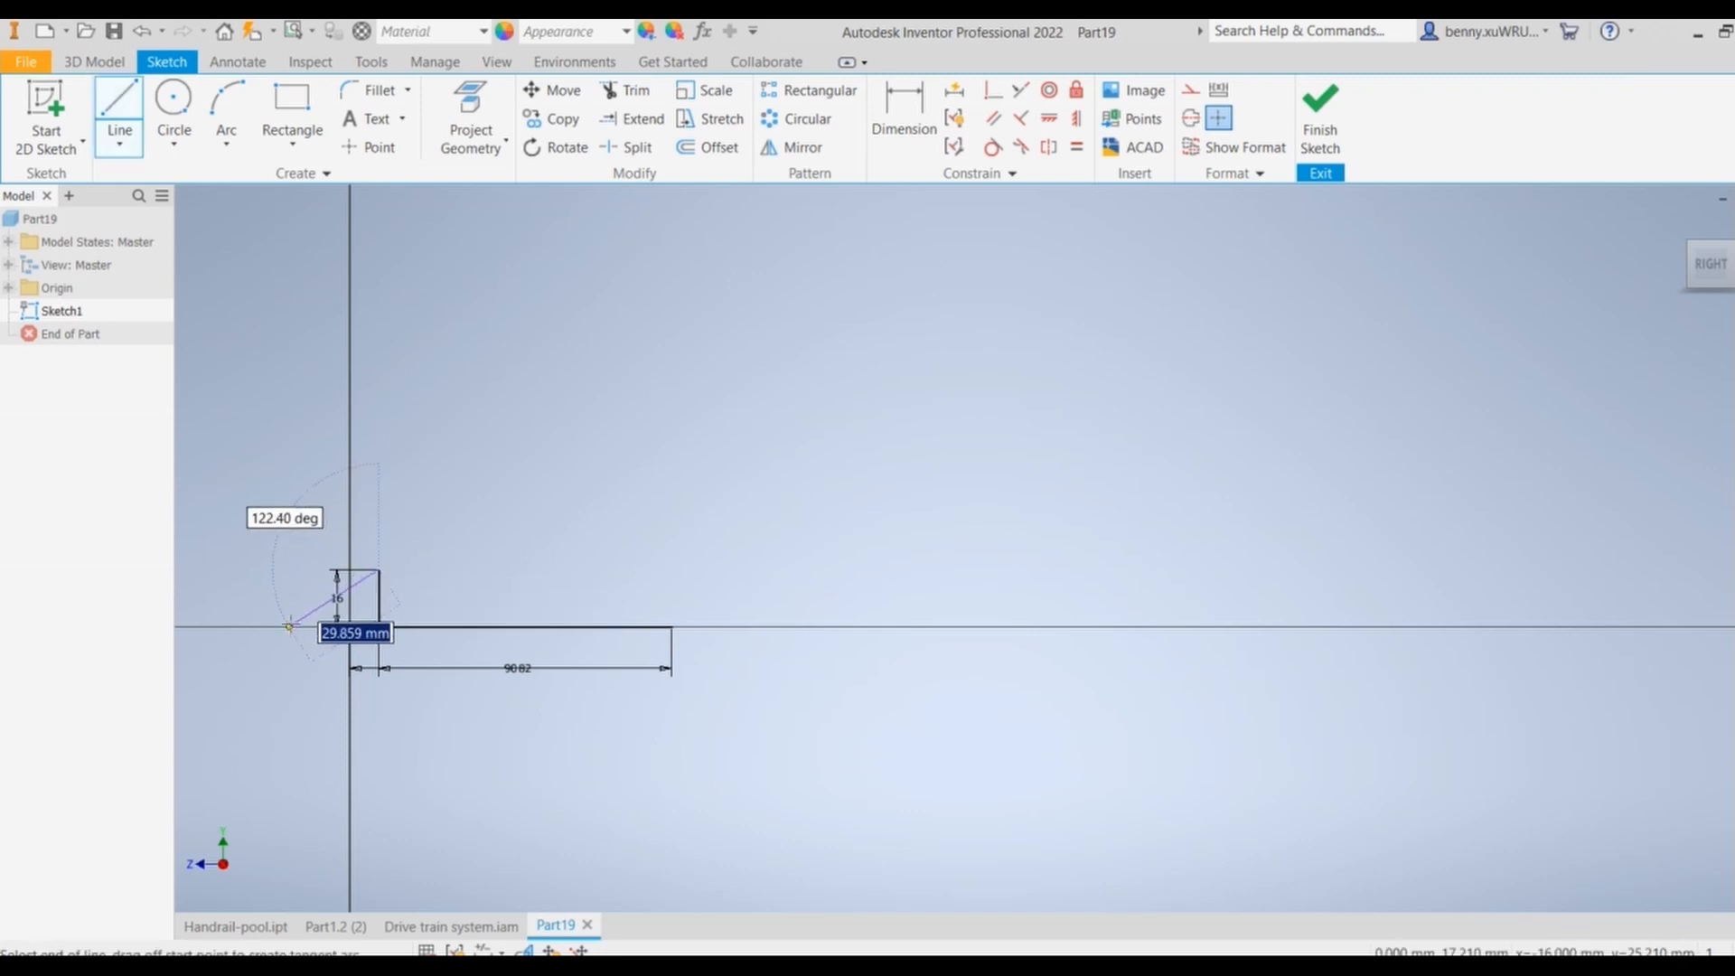
{"action": "left_click", "coordinate": [290, 621]}
{"action": "right_click", "coordinate": [290, 620]}
{"action": "left_click", "coordinate": [362, 619]}
Step: Dimension the angle between the slanted line and the 16 mm vertical line as 90-30
{"action": "left_click", "coordinate": [904, 103]}
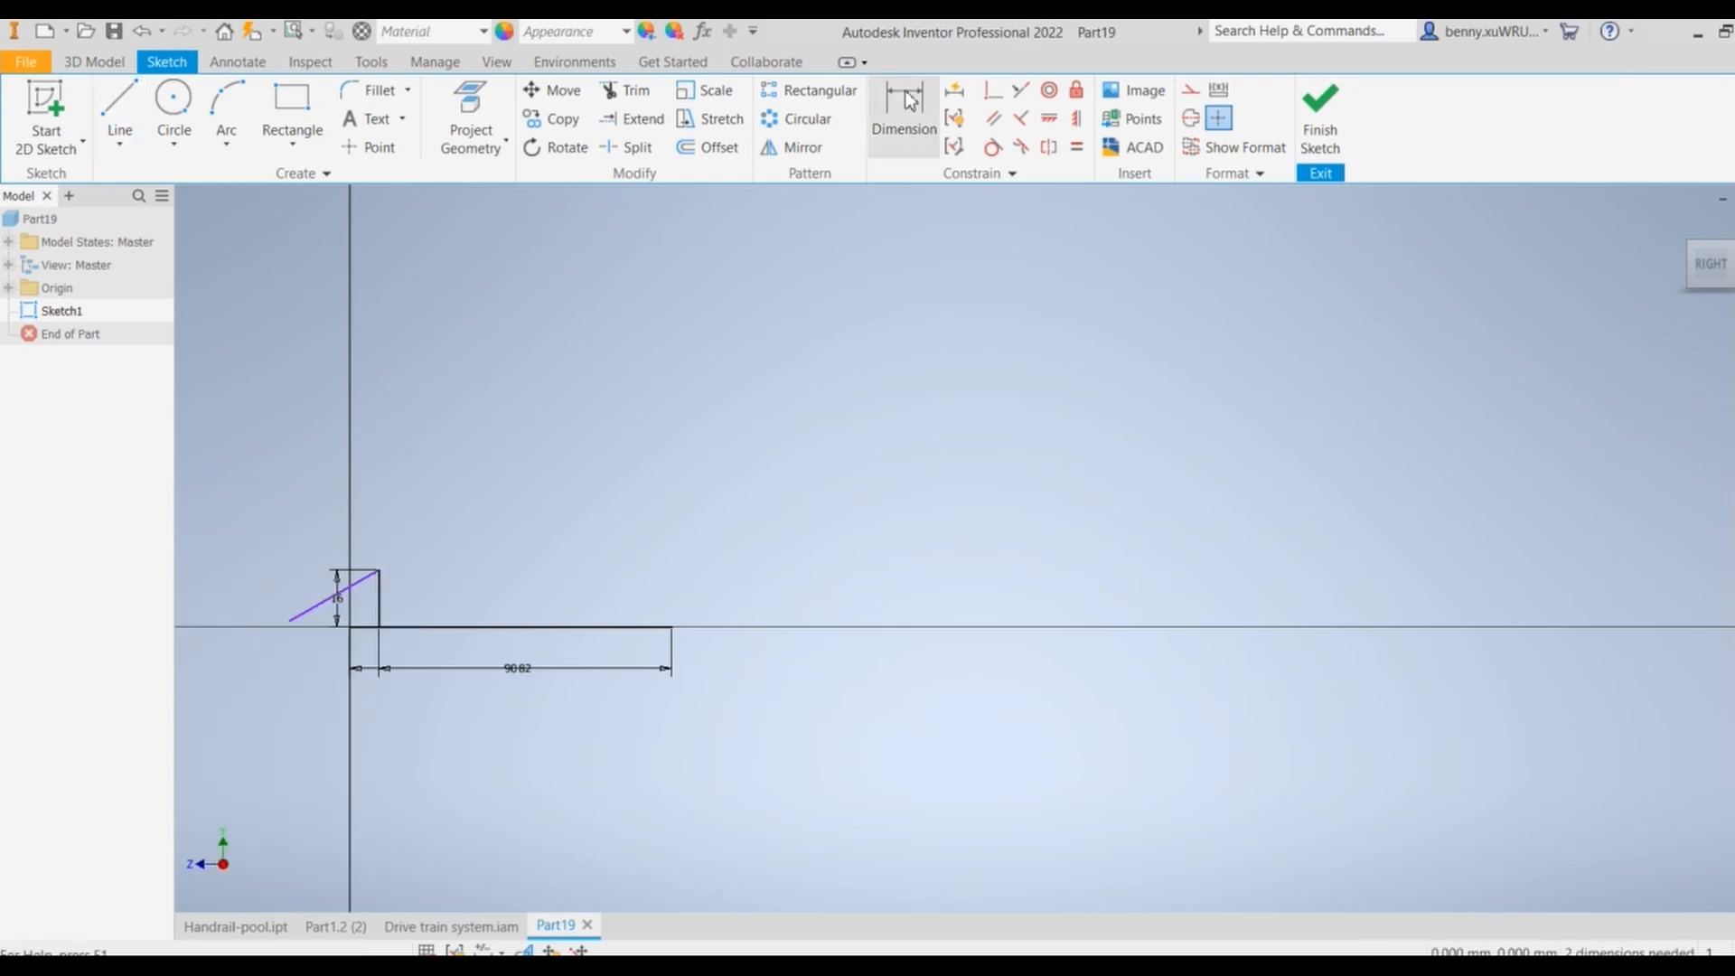
{"action": "left_click", "coordinate": [360, 585]}
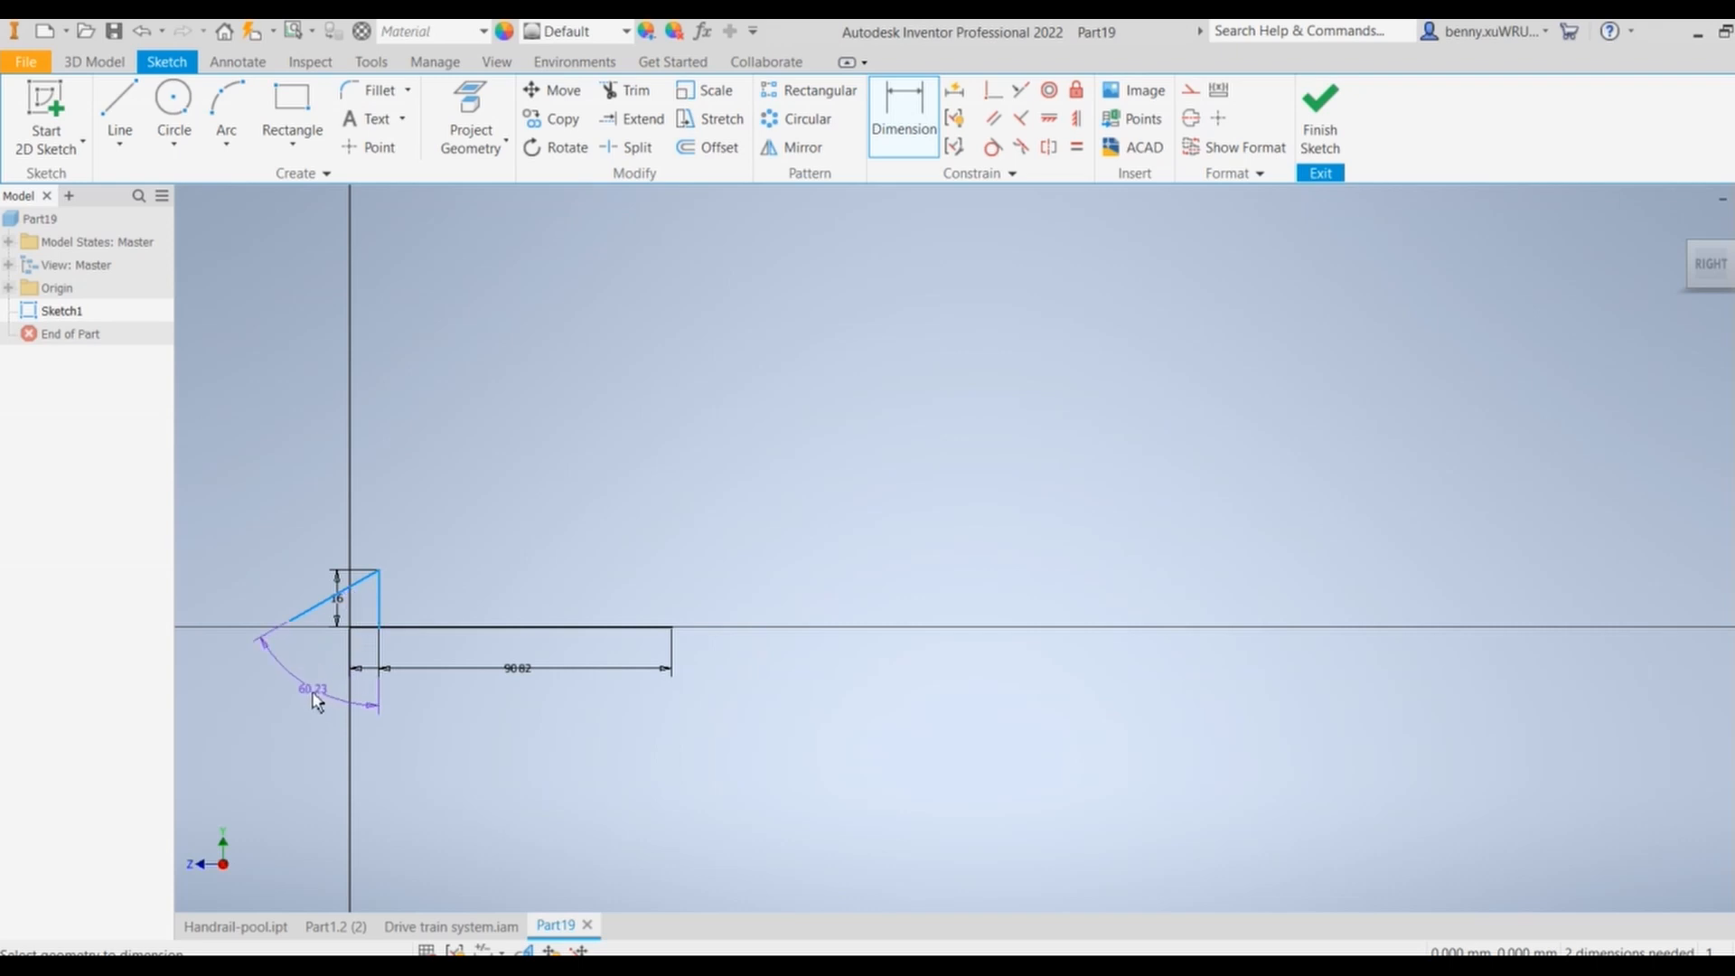
{"action": "left_click", "coordinate": [308, 700]}
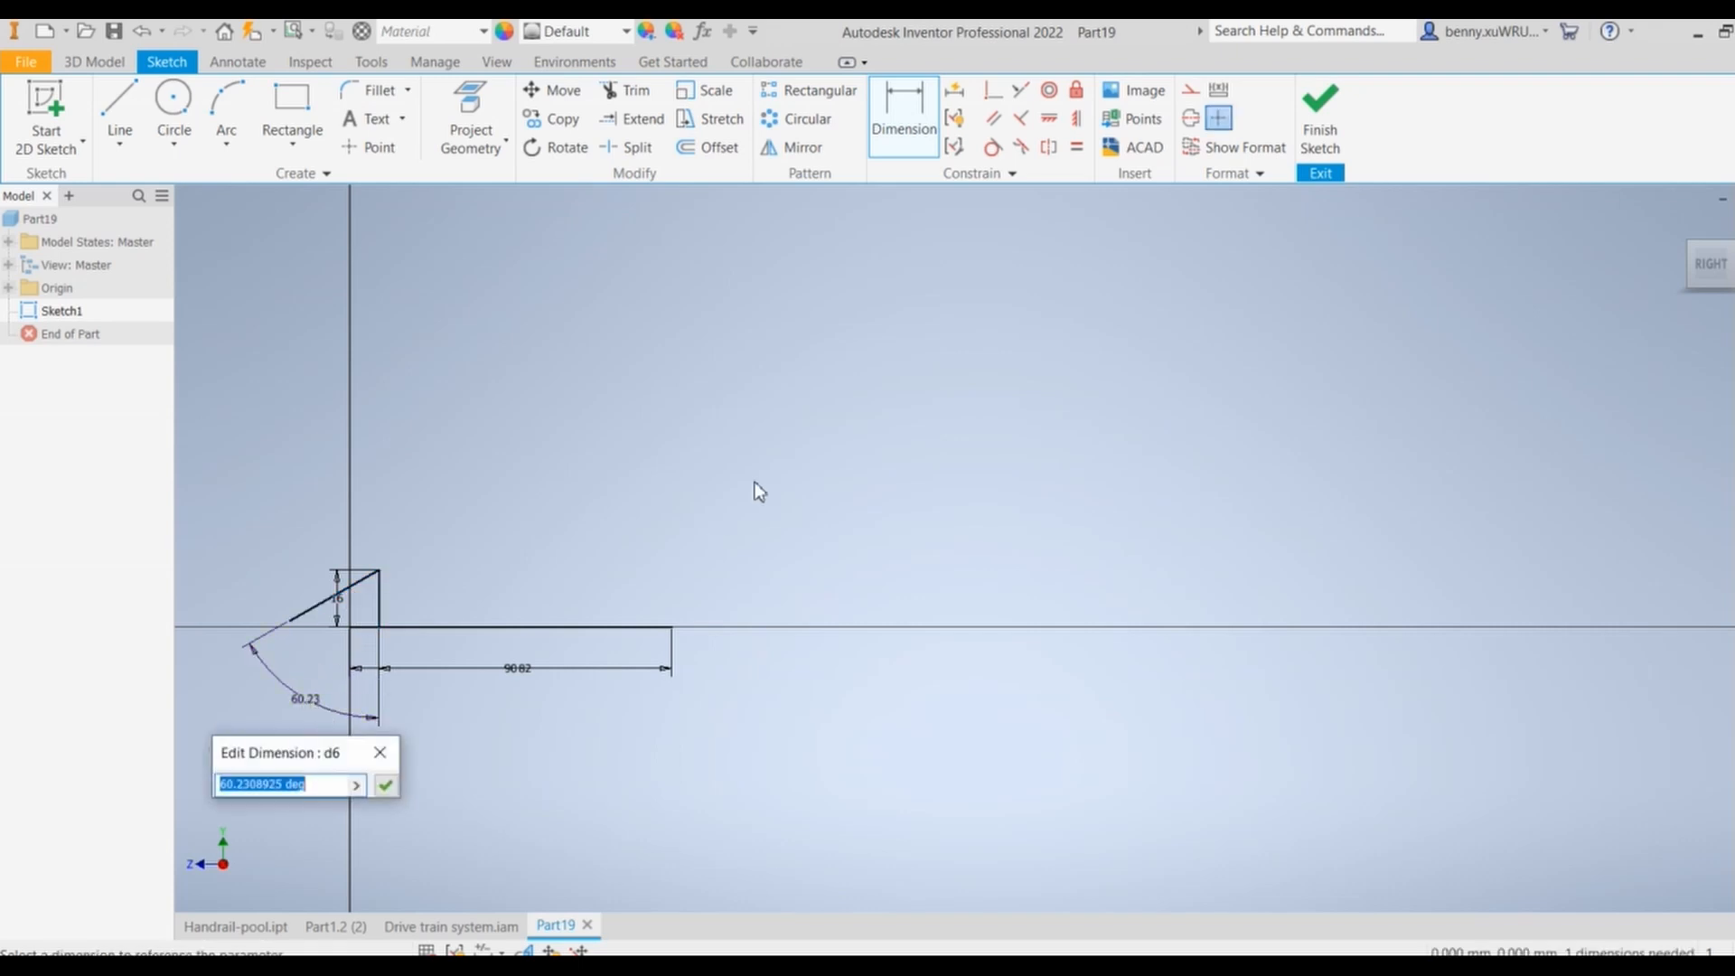
{"action": "type", "text": "90-30"}
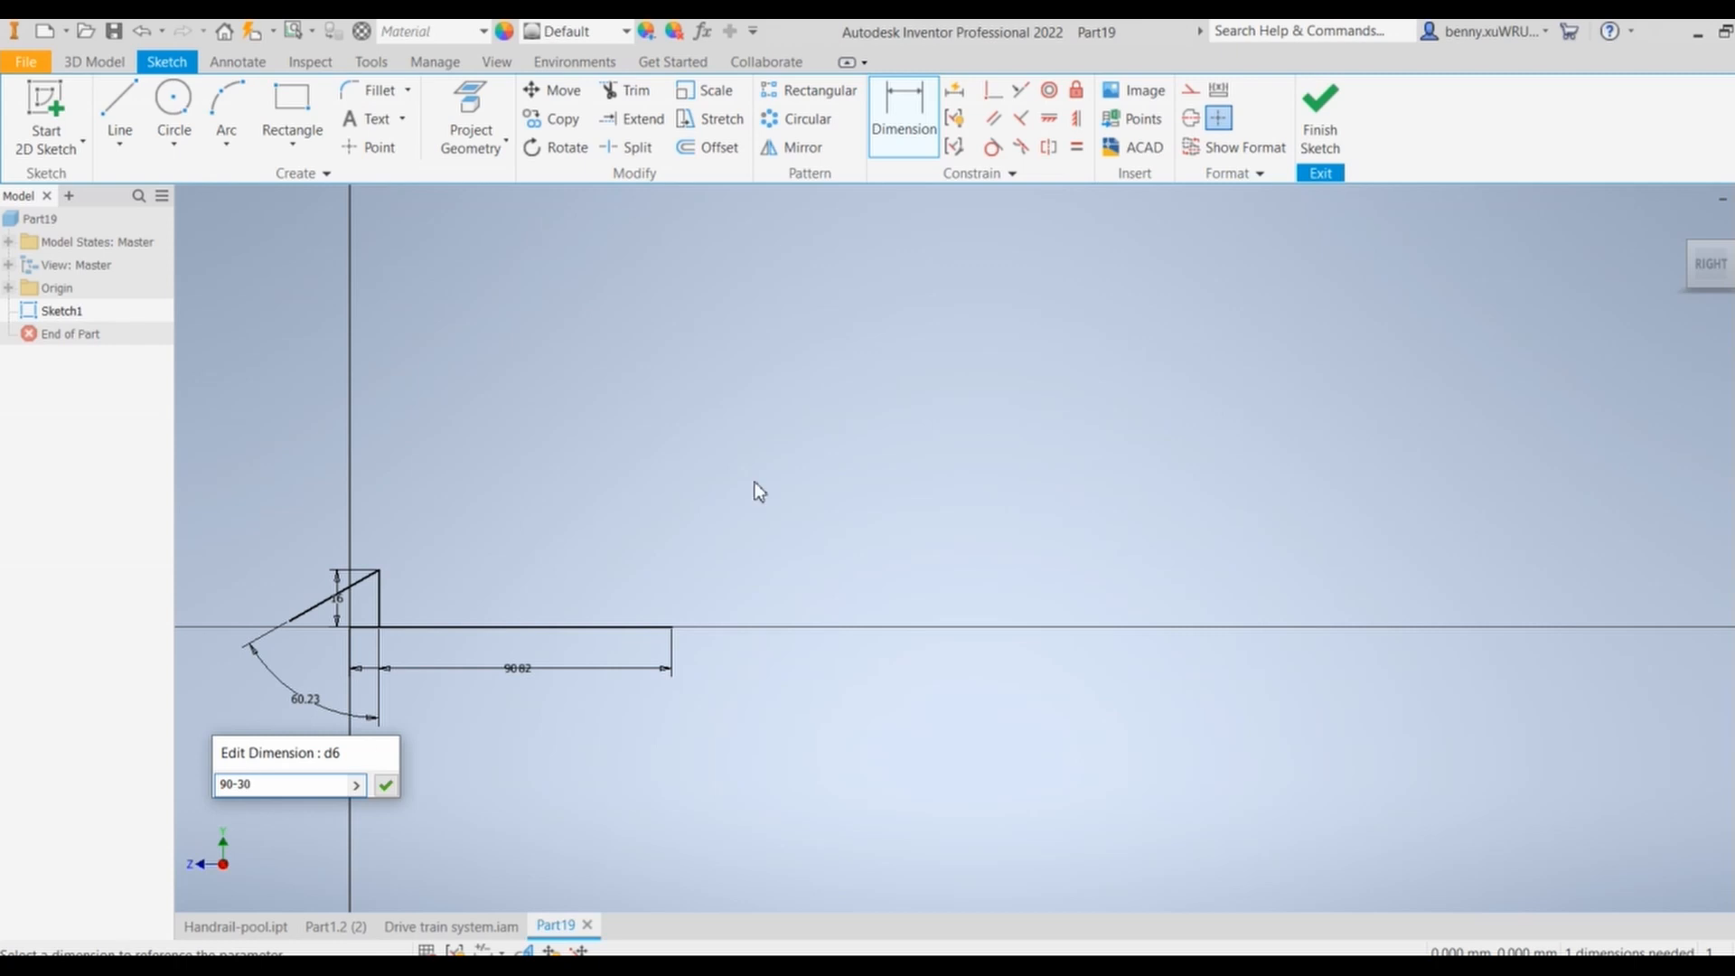
{"action": "key", "text": "Return"}
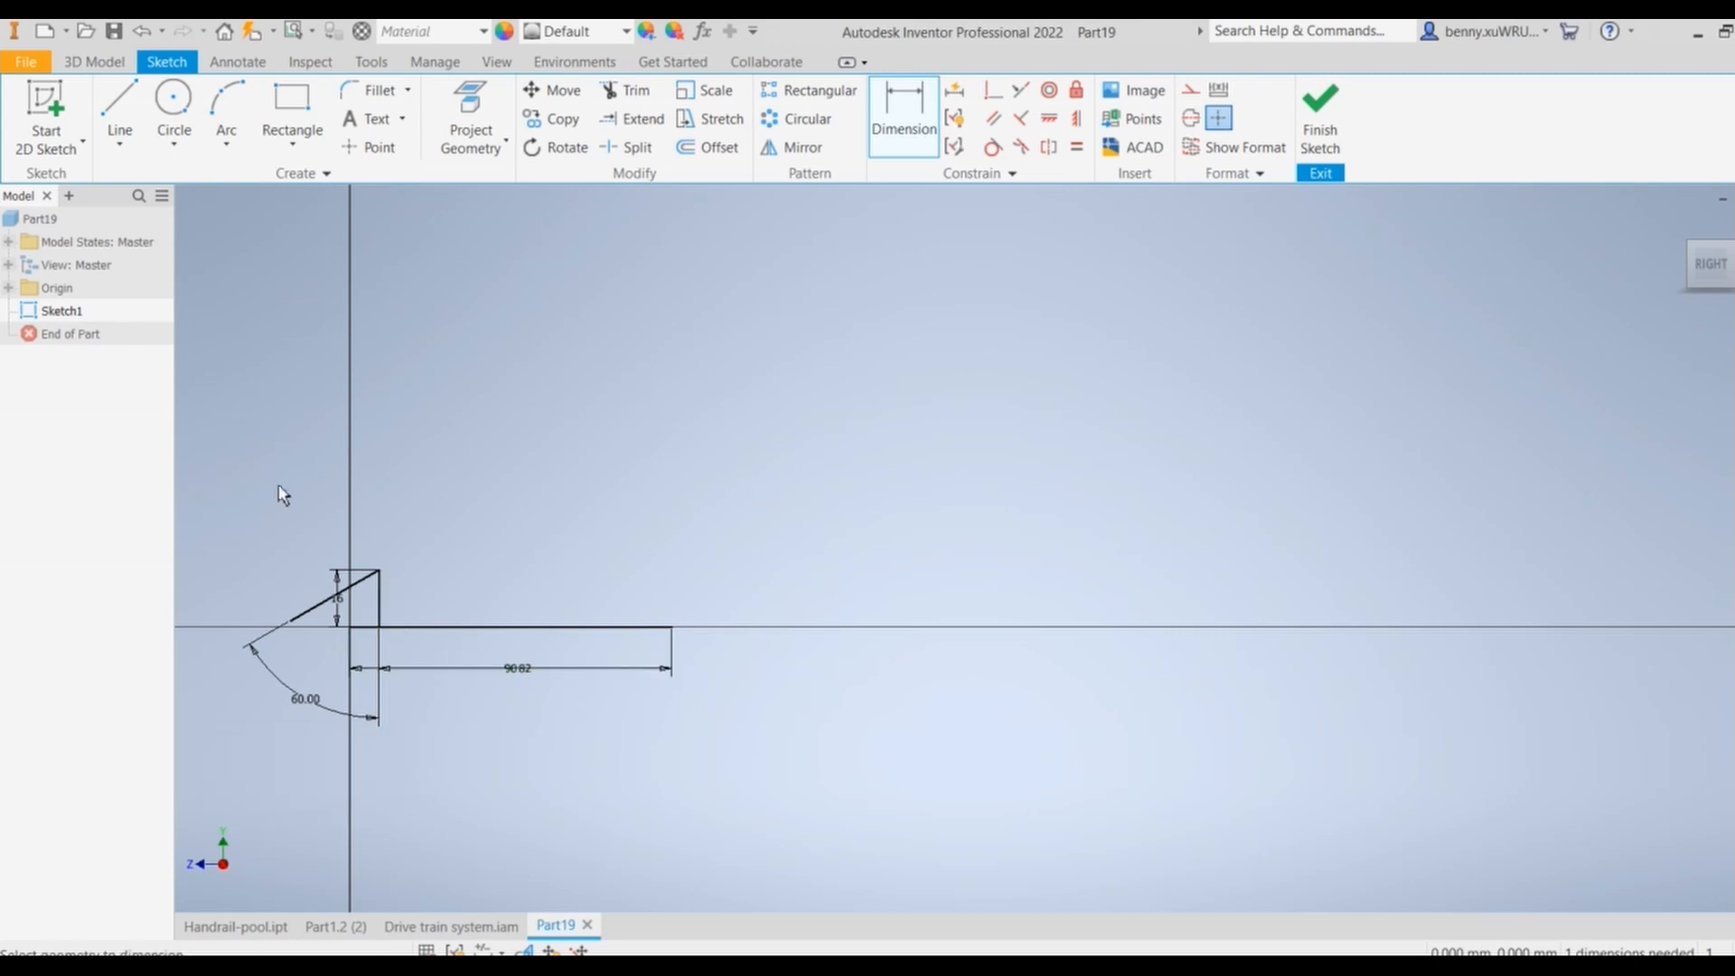
Step: Draw a vertical line from the origin up to its intersection with the slanted line
{"action": "left_click", "coordinate": [120, 102]}
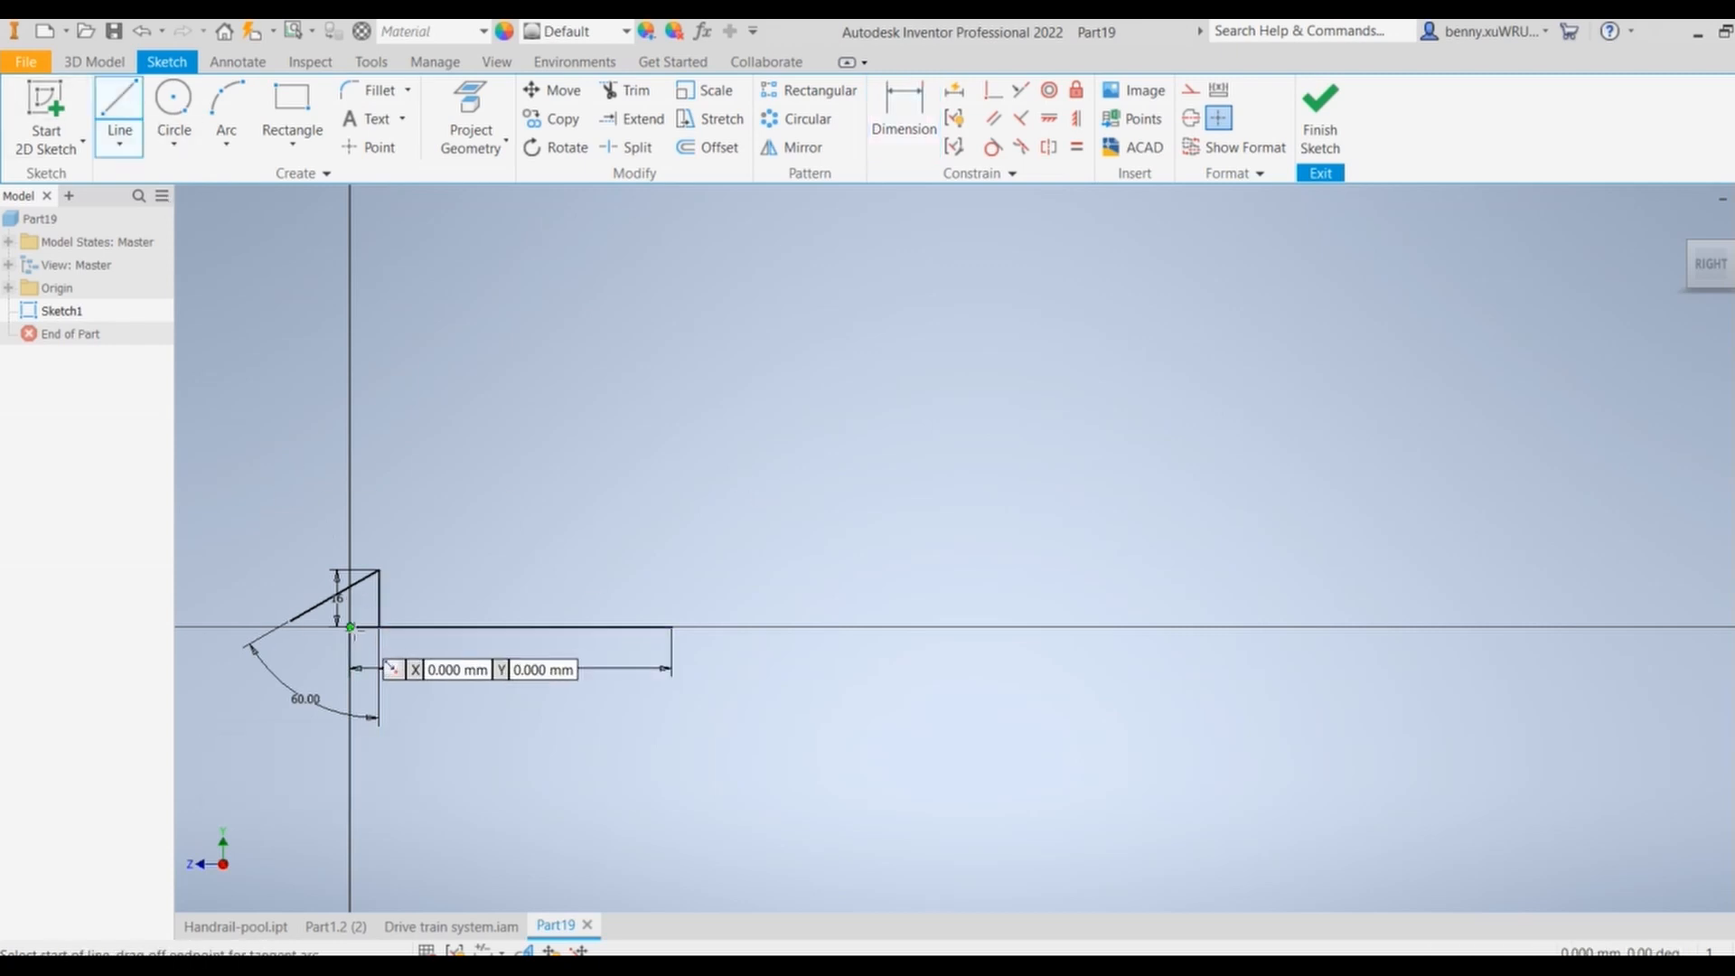
{"action": "left_click", "coordinate": [350, 626]}
{"action": "left_click", "coordinate": [352, 585]}
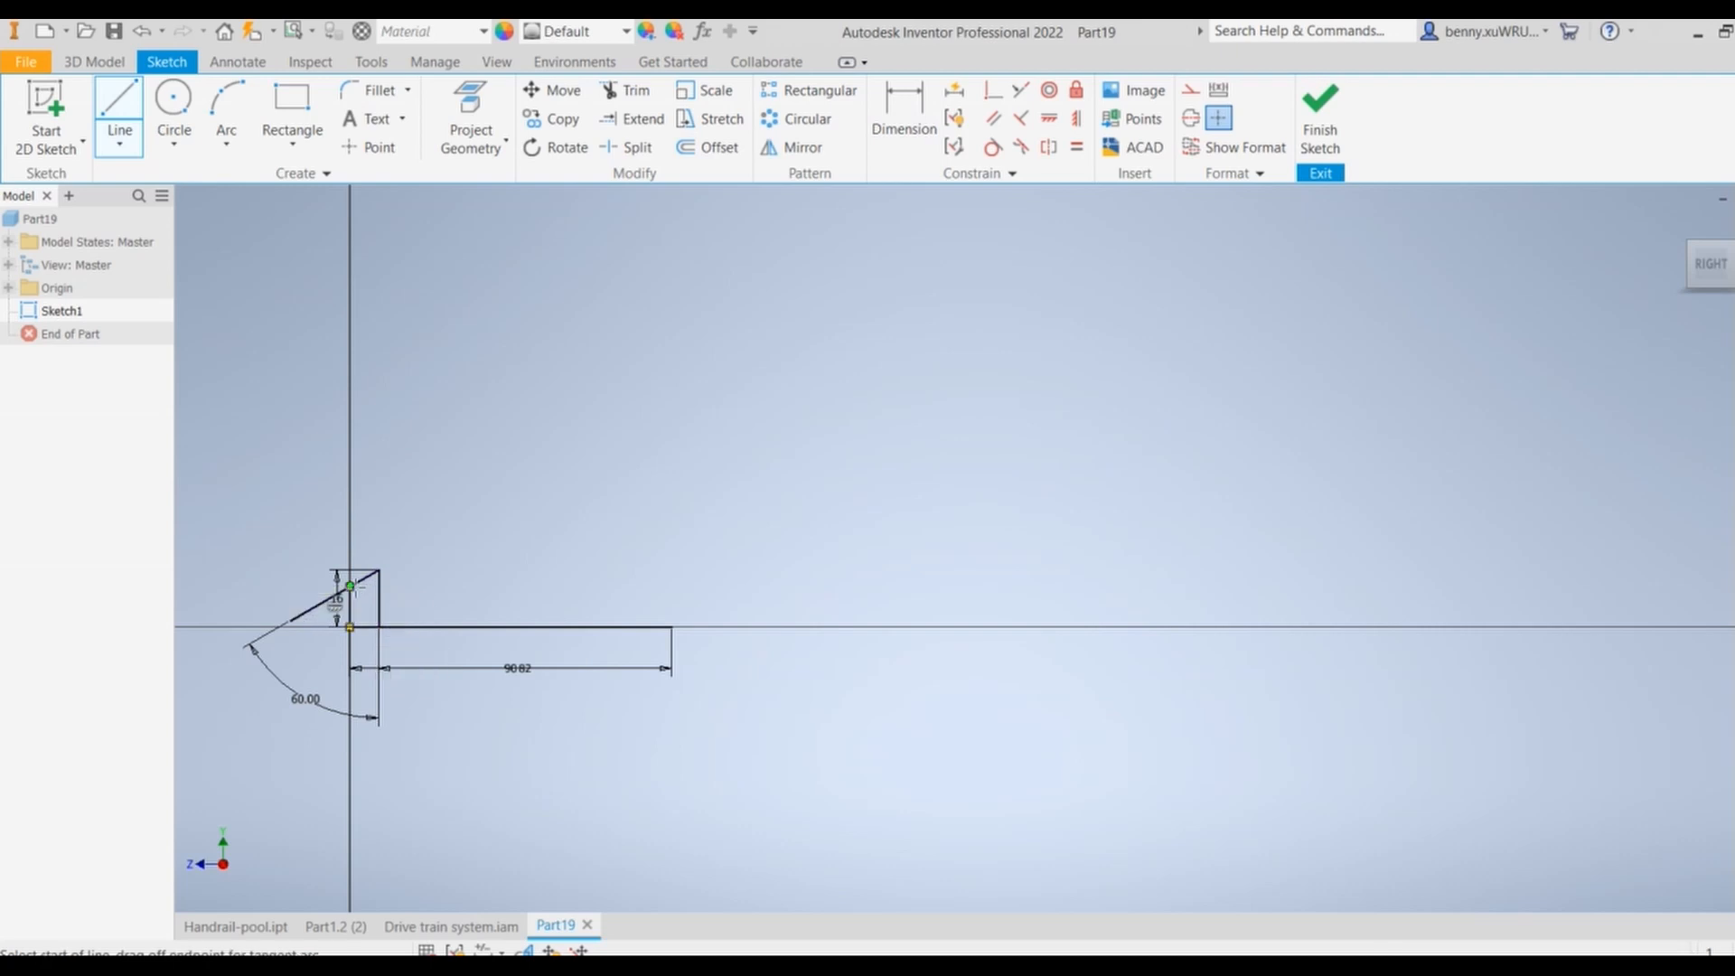
{"action": "right_click", "coordinate": [351, 587]}
{"action": "left_click", "coordinate": [419, 589]}
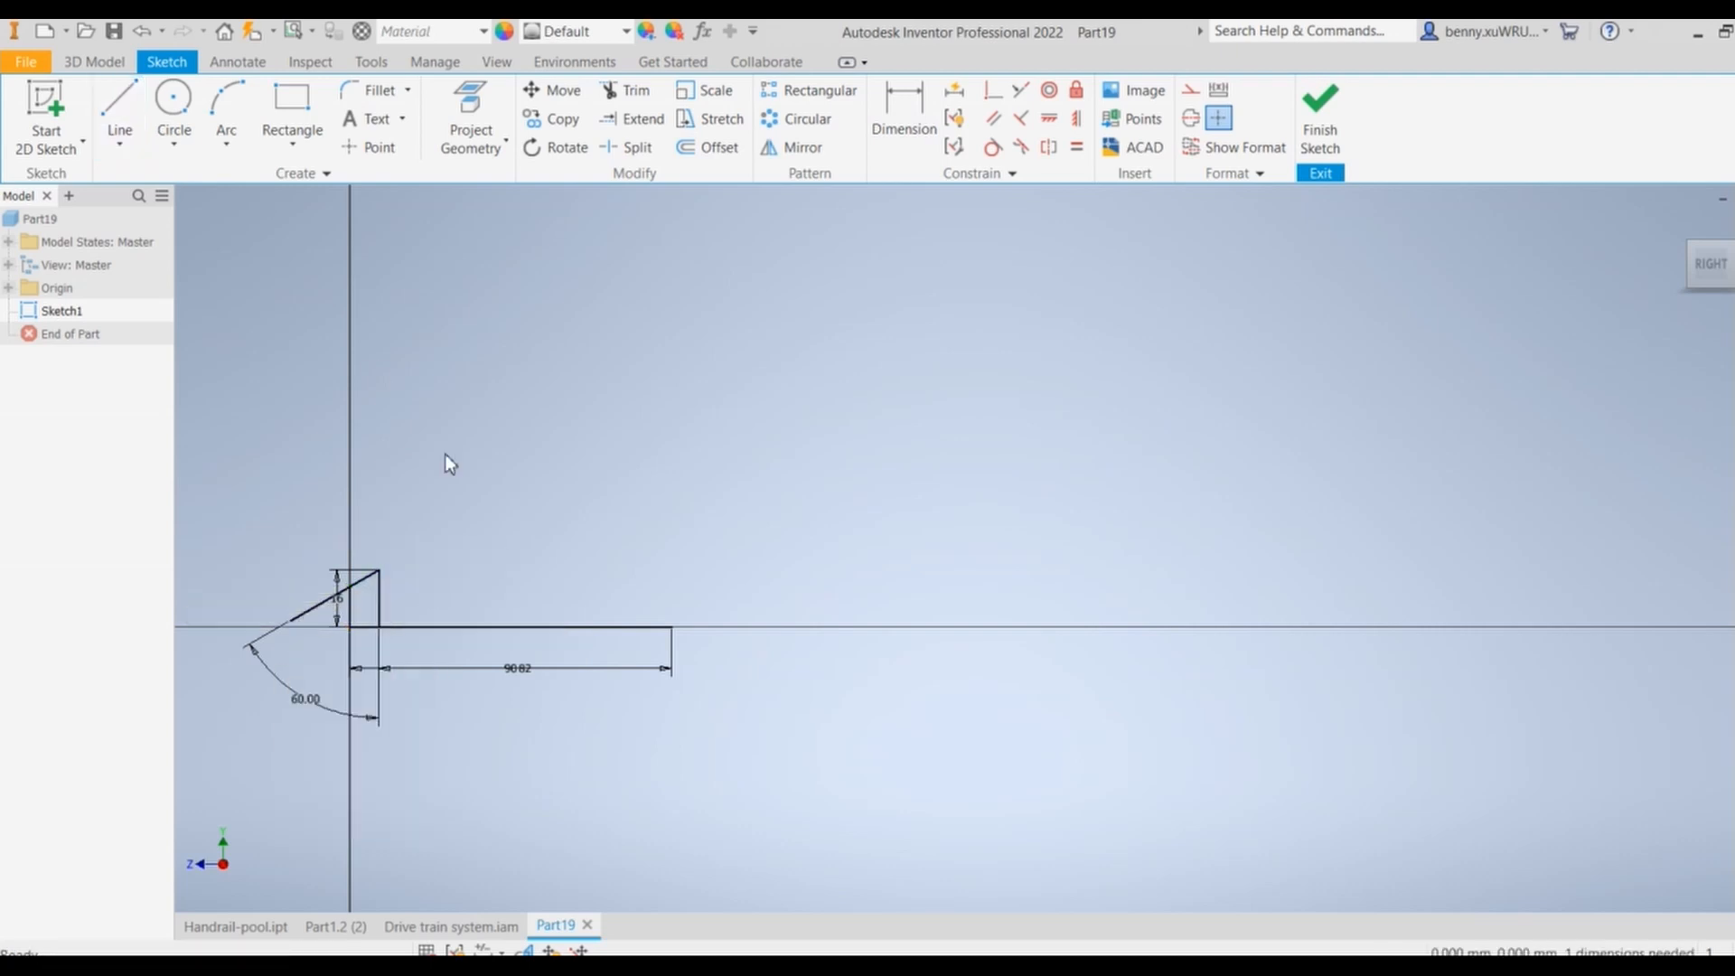
Step: Trim the slanted line's excess beyond the vertical line at the origin and delete the 16 mm vertical line
{"action": "left_click", "coordinate": [637, 91]}
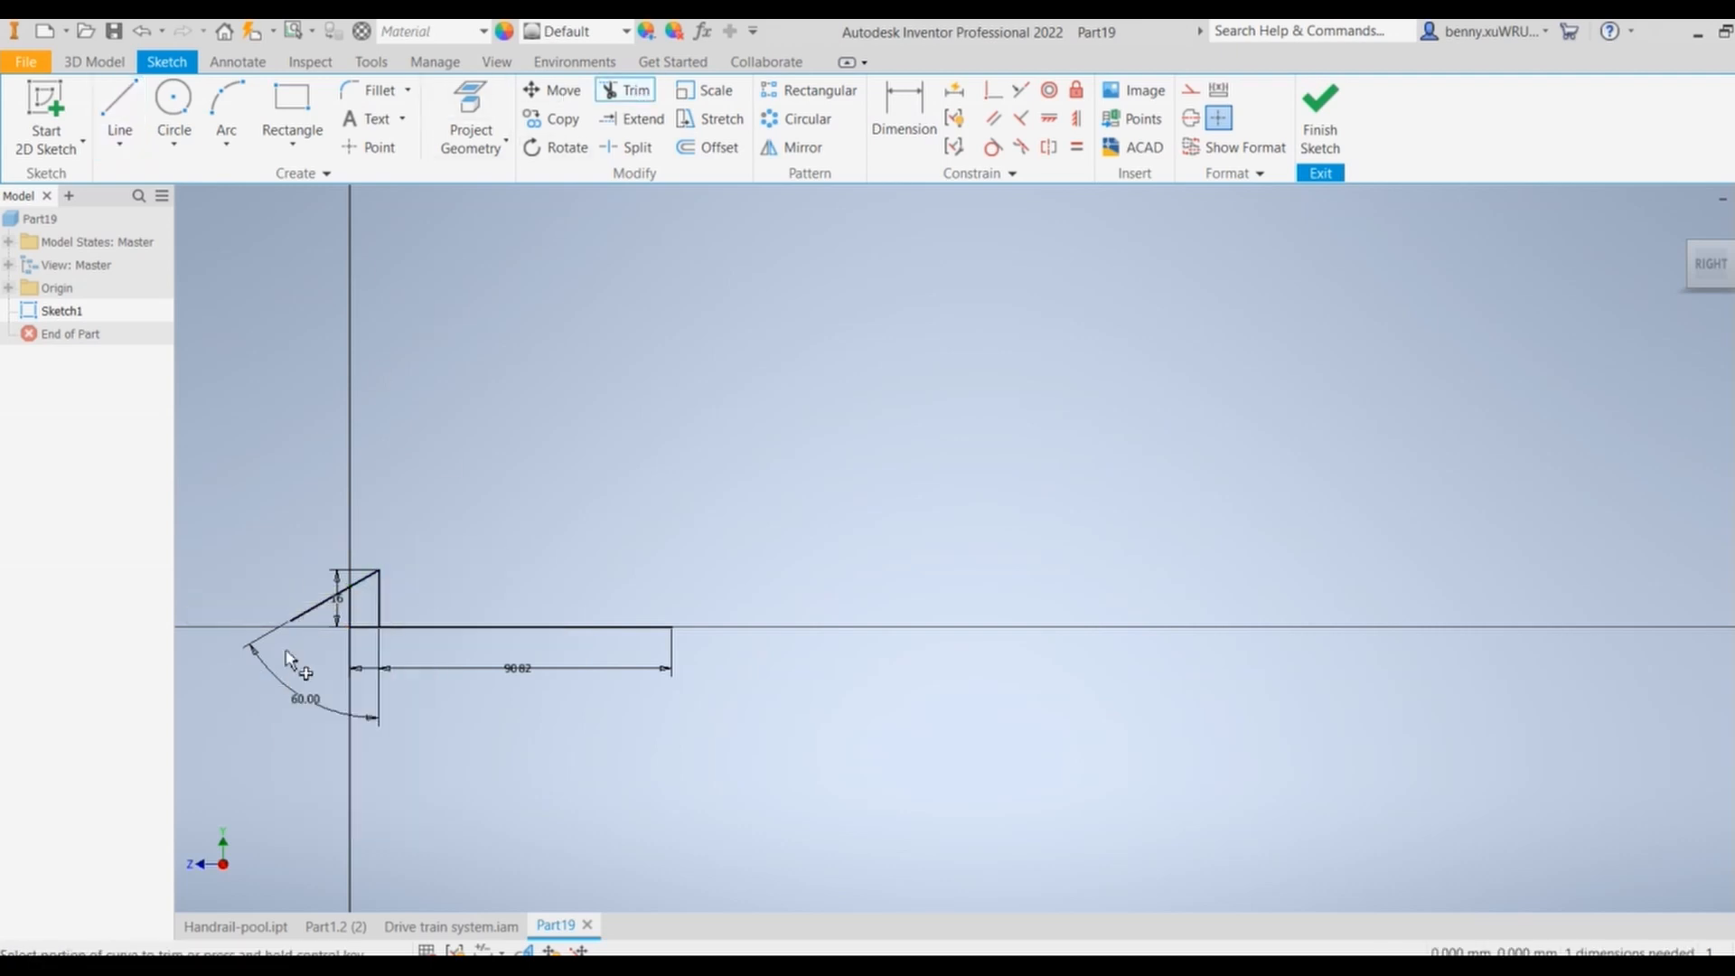
{"action": "left_click", "coordinate": [301, 617]}
{"action": "key", "text": "Escape"}
{"action": "left_click", "coordinate": [379, 593]}
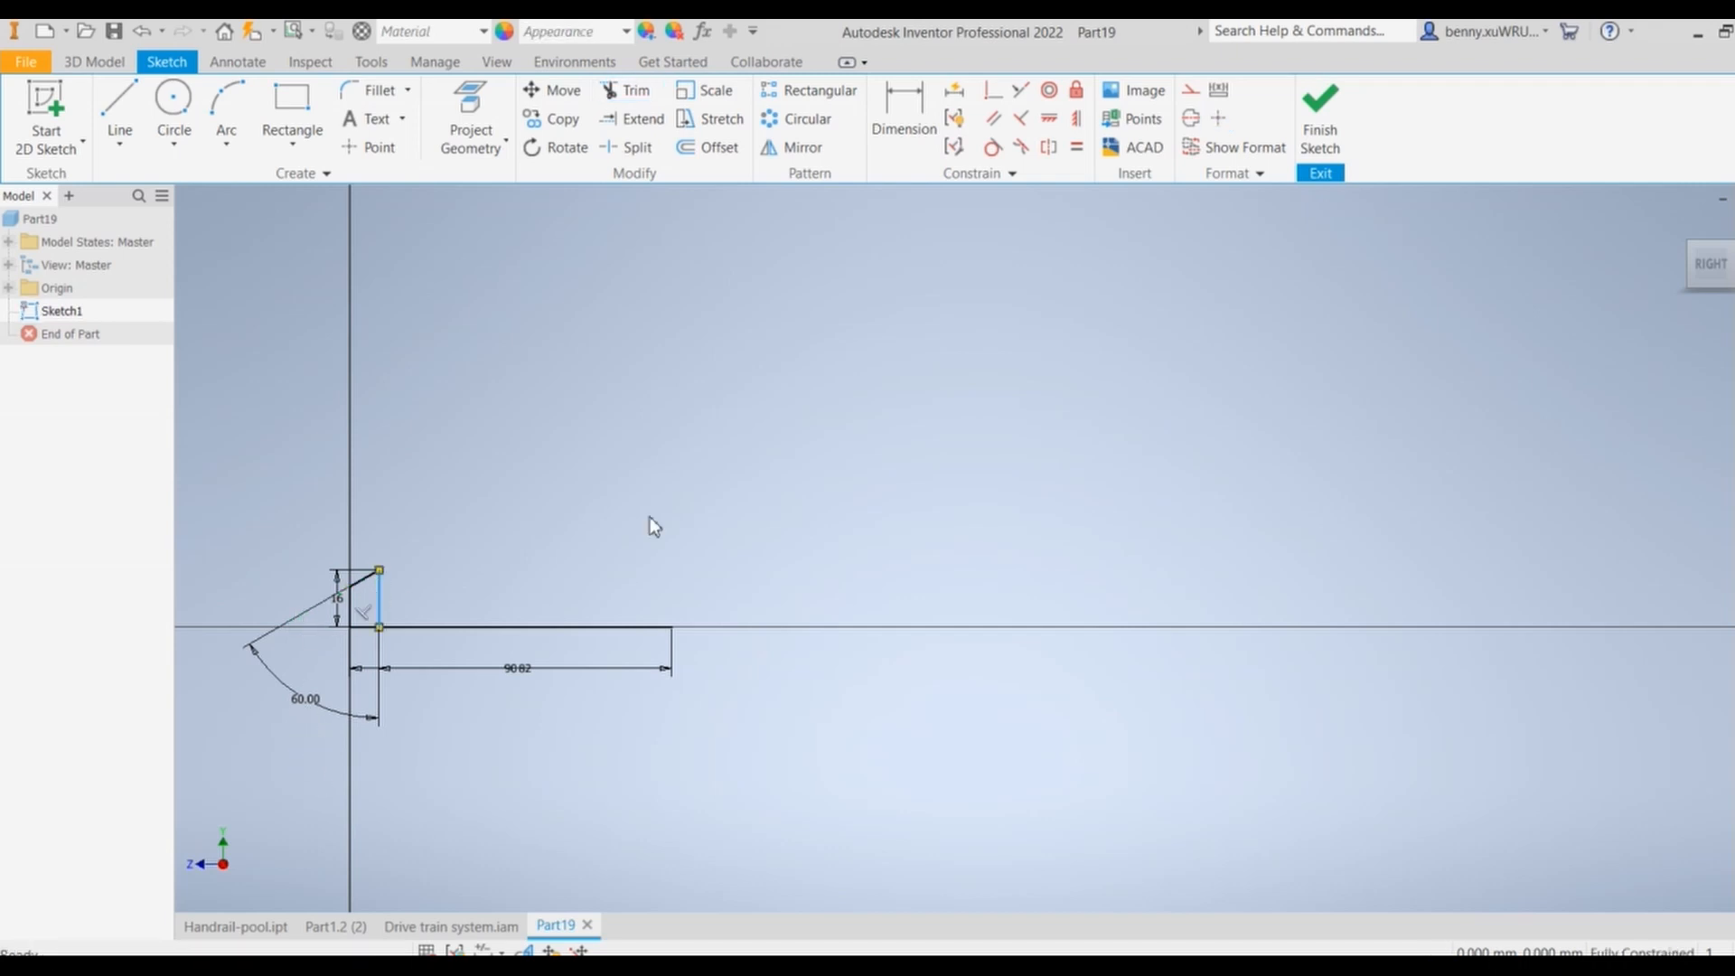
{"action": "key", "text": "Delete"}
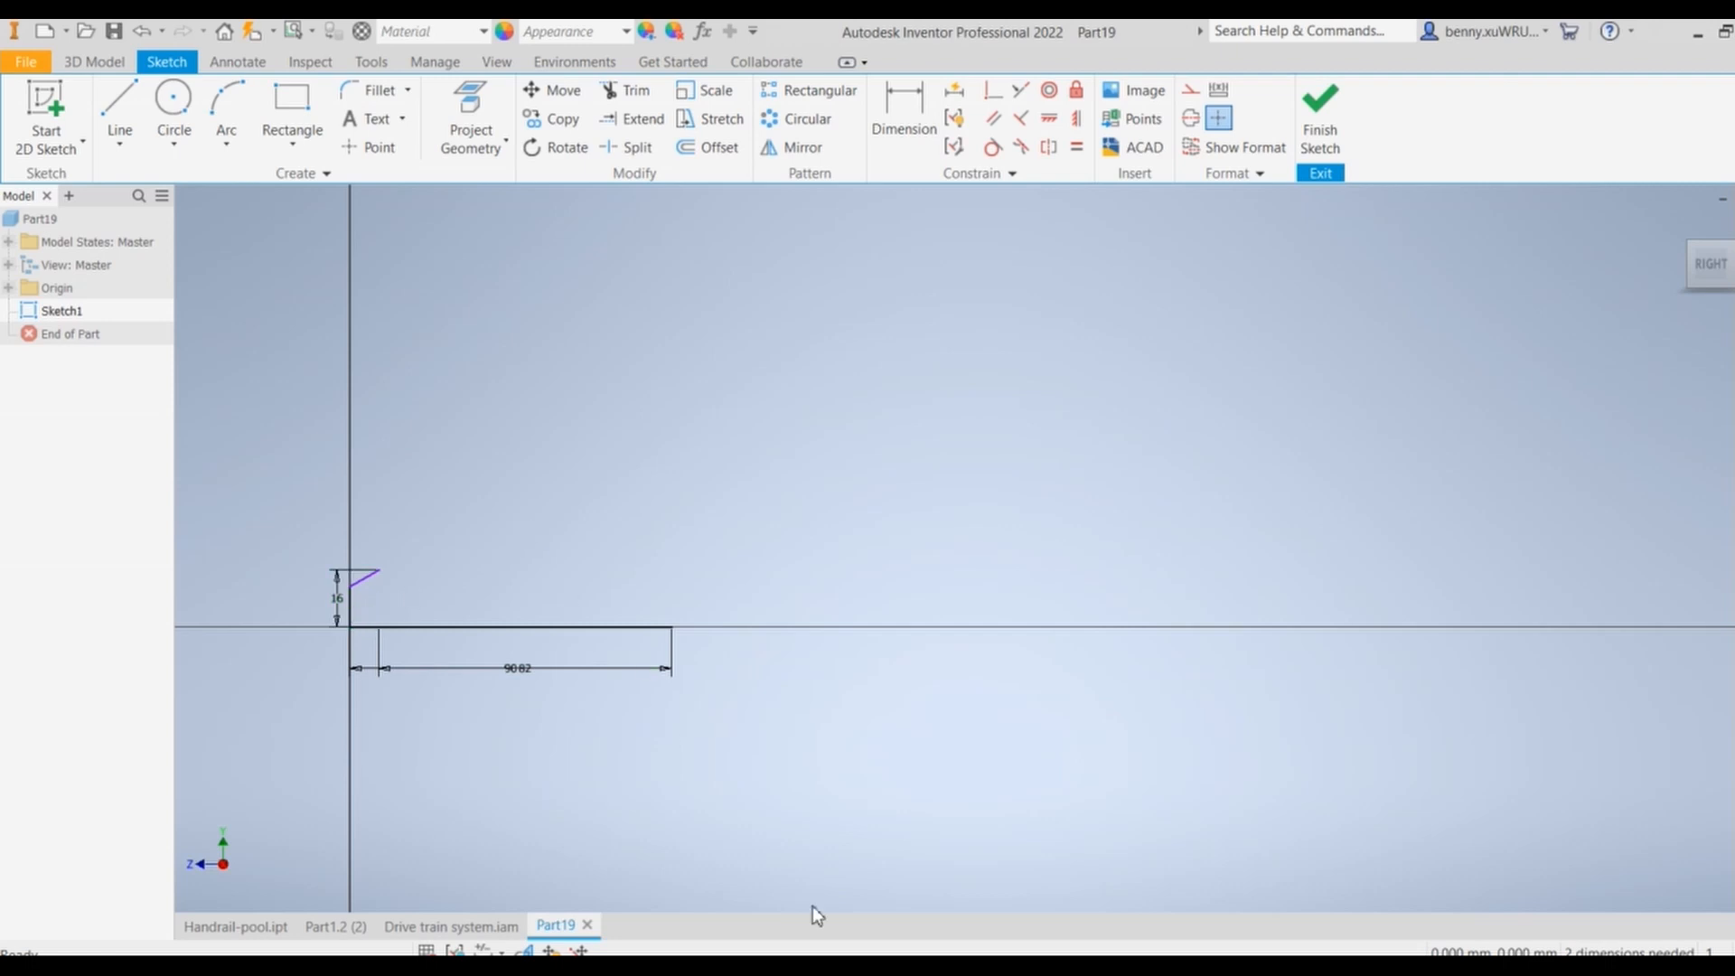
Step: Draw an 8 mm vertical line upward from the upper end of the slanted line
{"action": "left_click", "coordinate": [121, 109]}
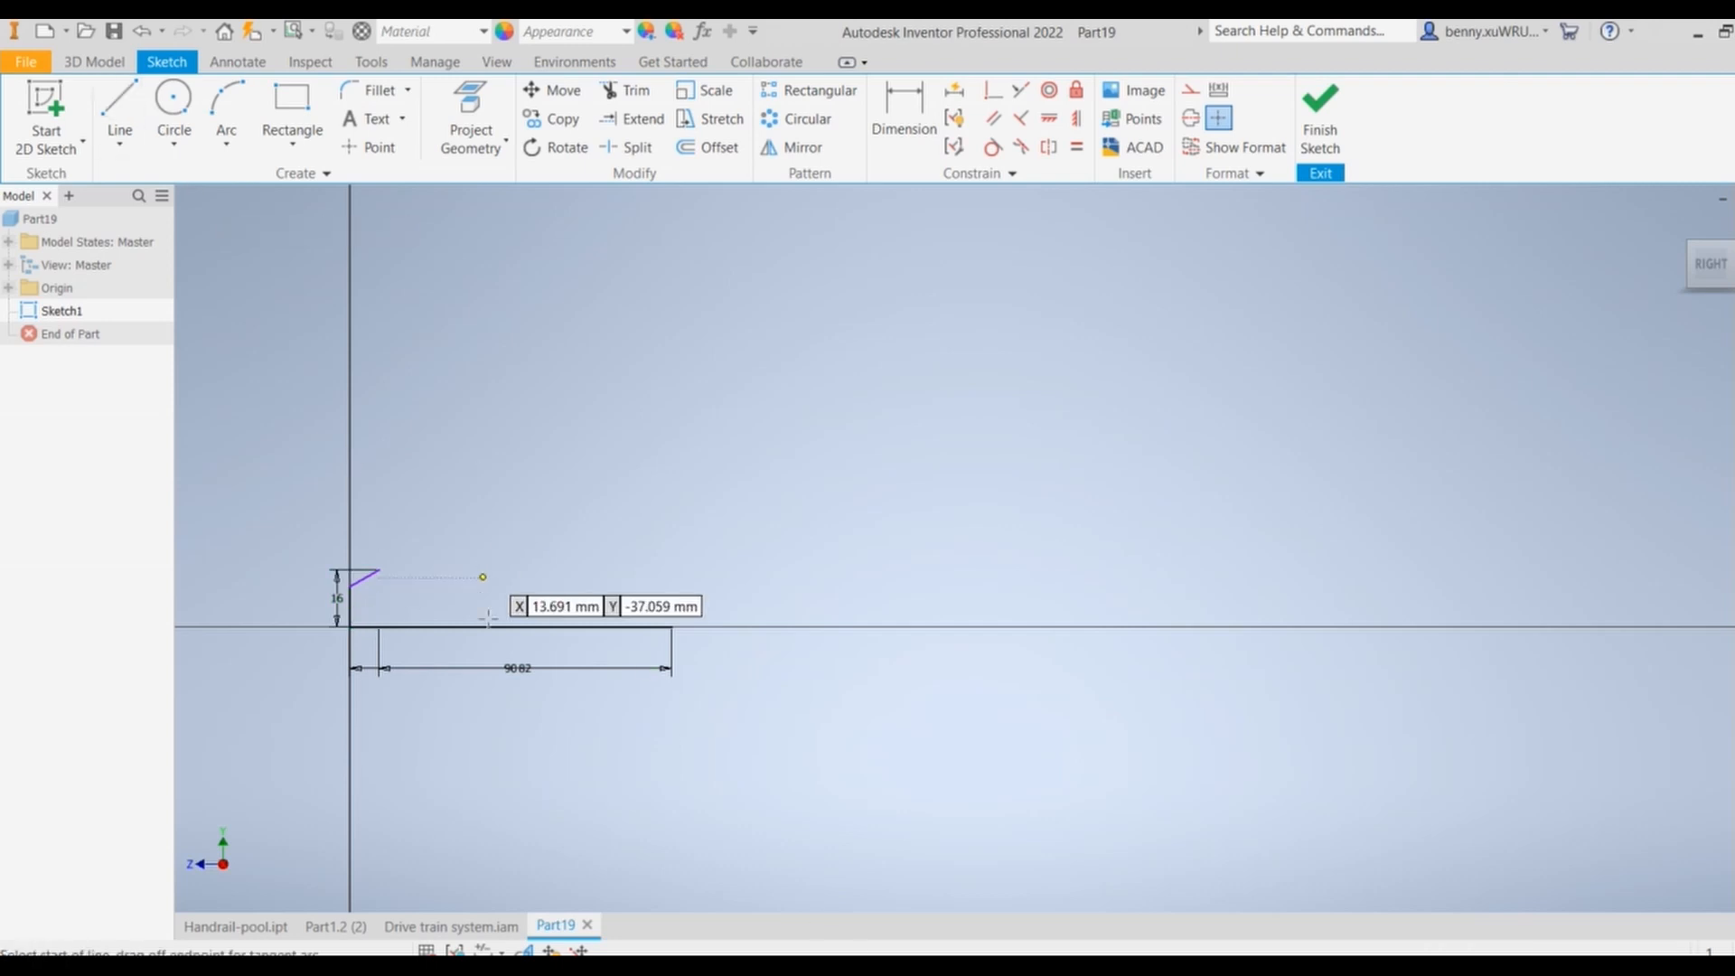
{"action": "left_click", "coordinate": [379, 572]}
{"action": "type", "text": "8"}
{"action": "key", "text": "Return"}
{"action": "key", "text": "Escape"}
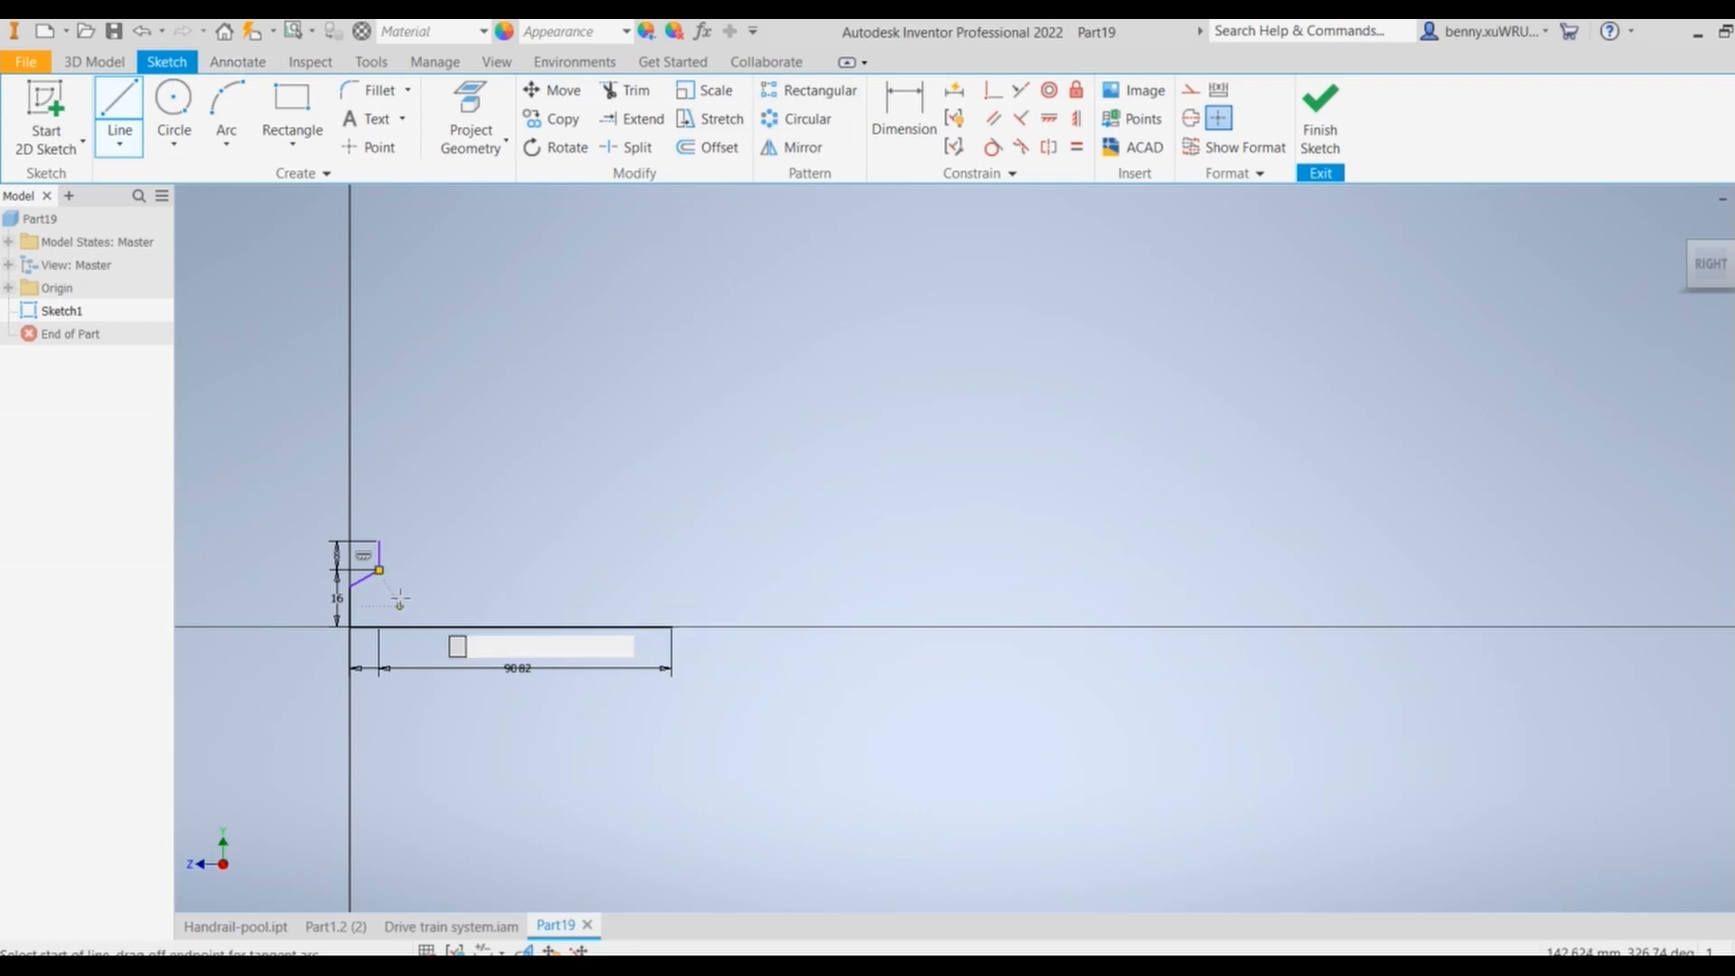
Step: Draw a horizontal line from the 8 mm line's midpoint out past the vertical axis and convert it to construction geometry
{"action": "left_click", "coordinate": [380, 569]}
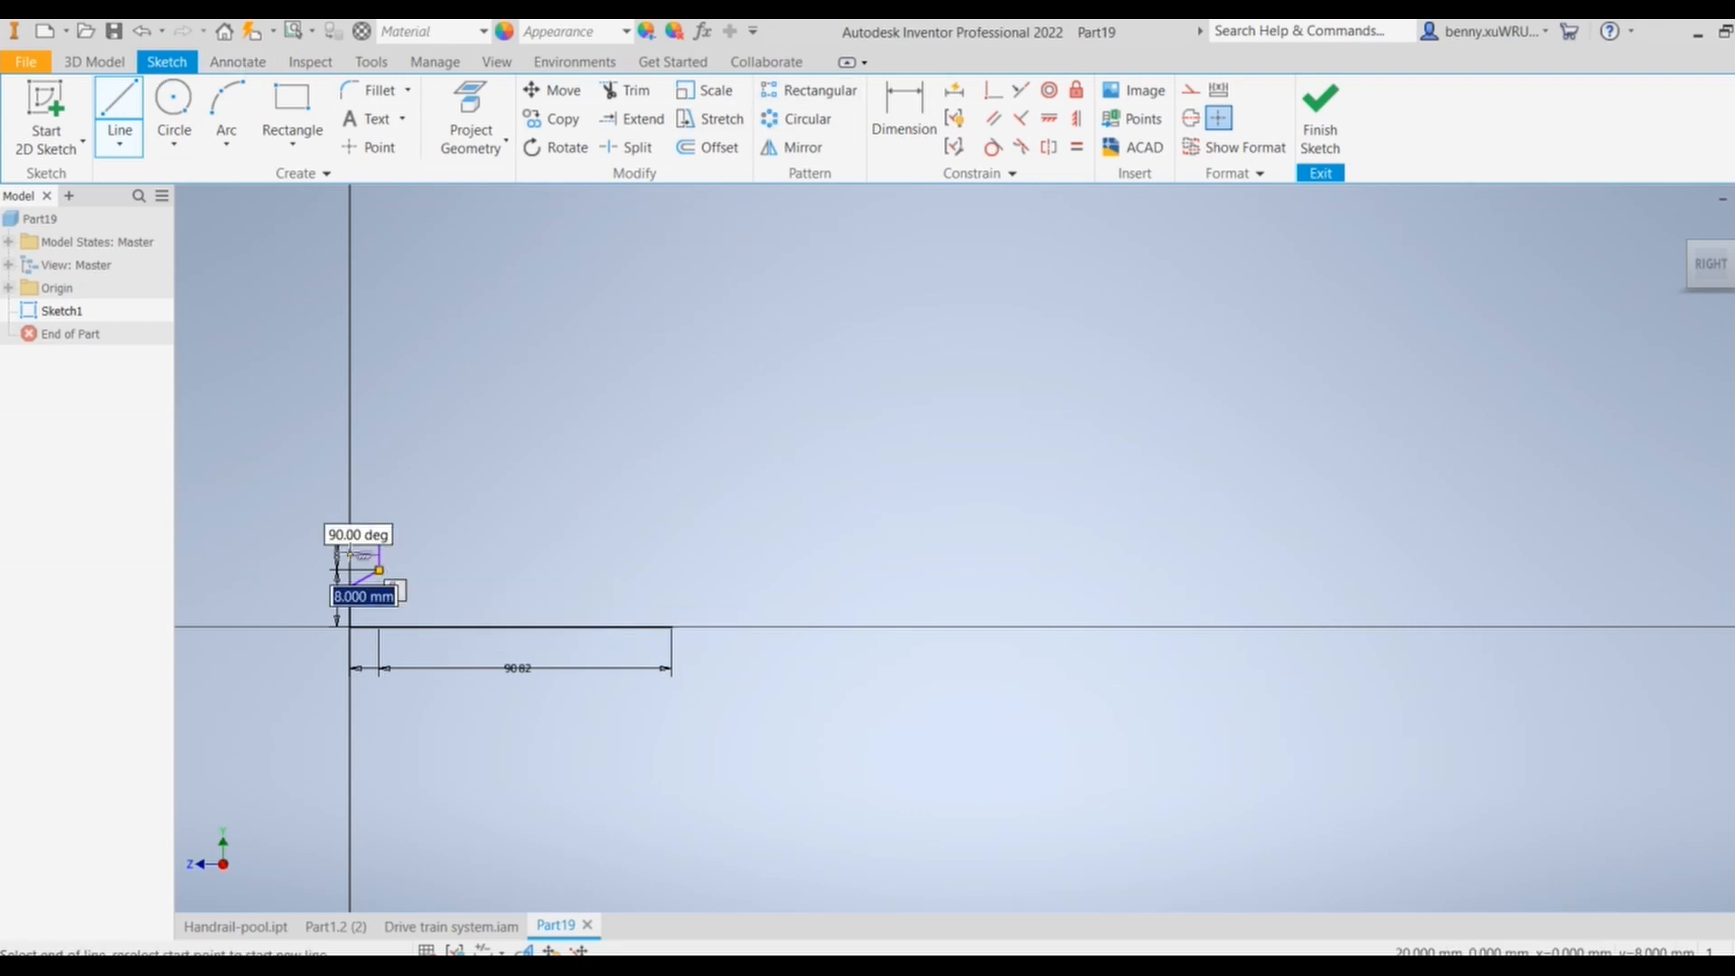
{"action": "type", "text": "16"}
{"action": "key", "text": "Return"}
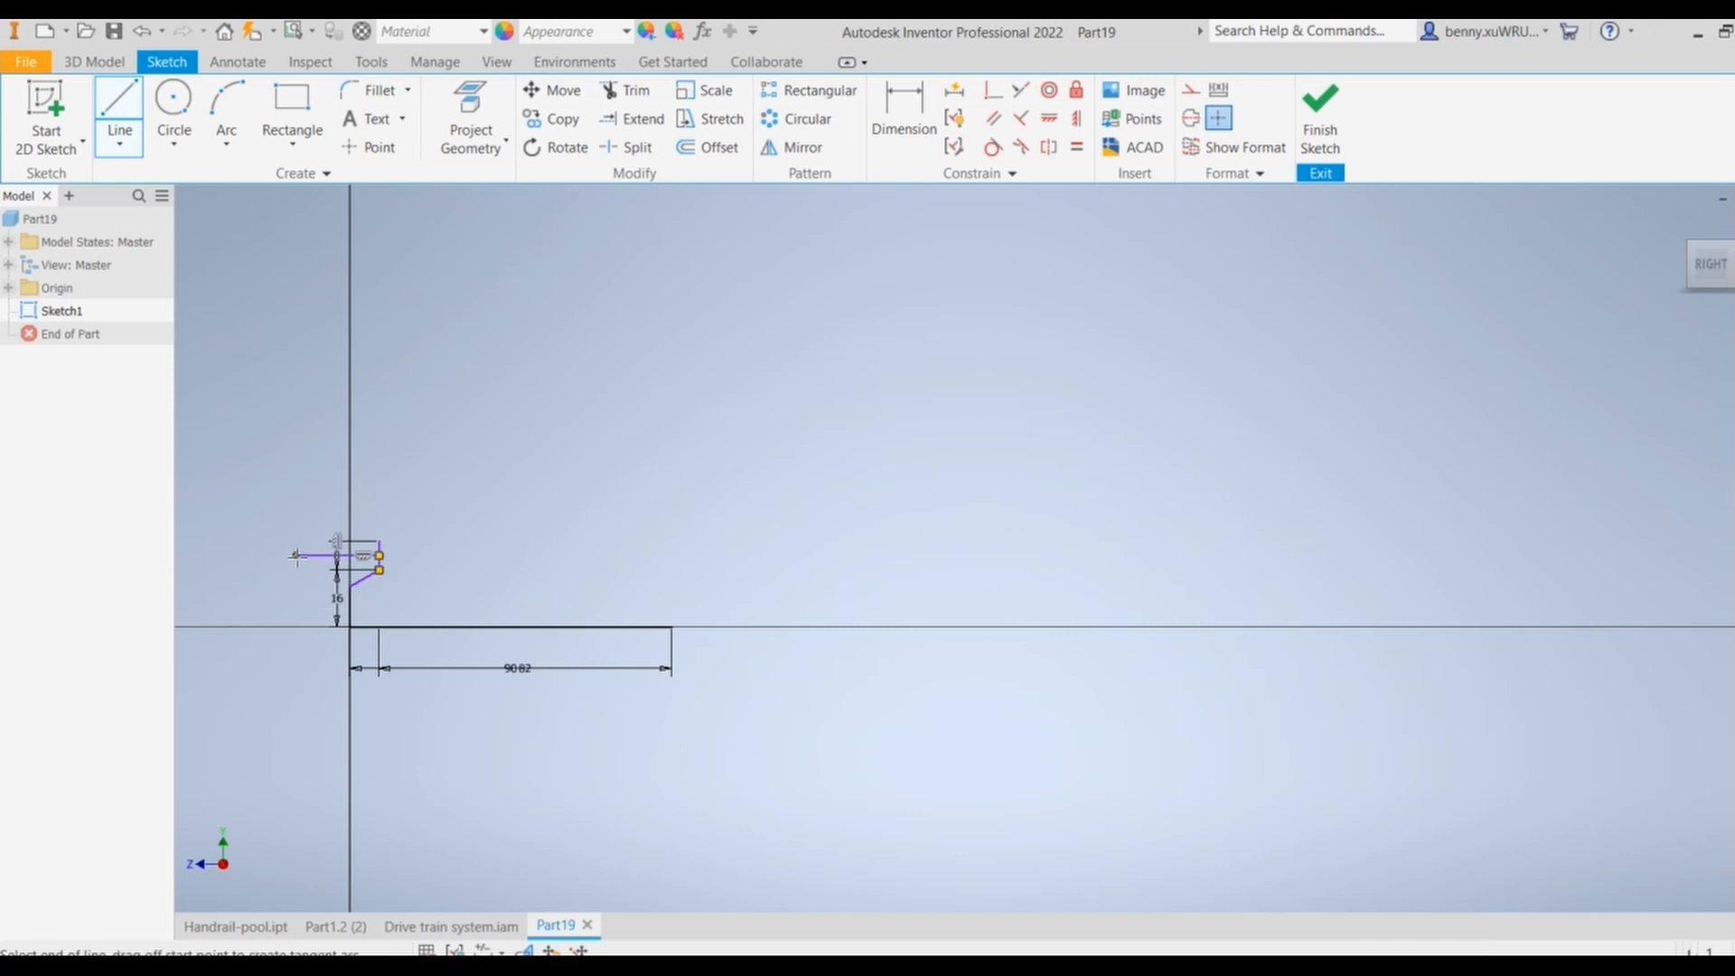
{"action": "right_click", "coordinate": [295, 556]}
{"action": "left_click", "coordinate": [361, 554]}
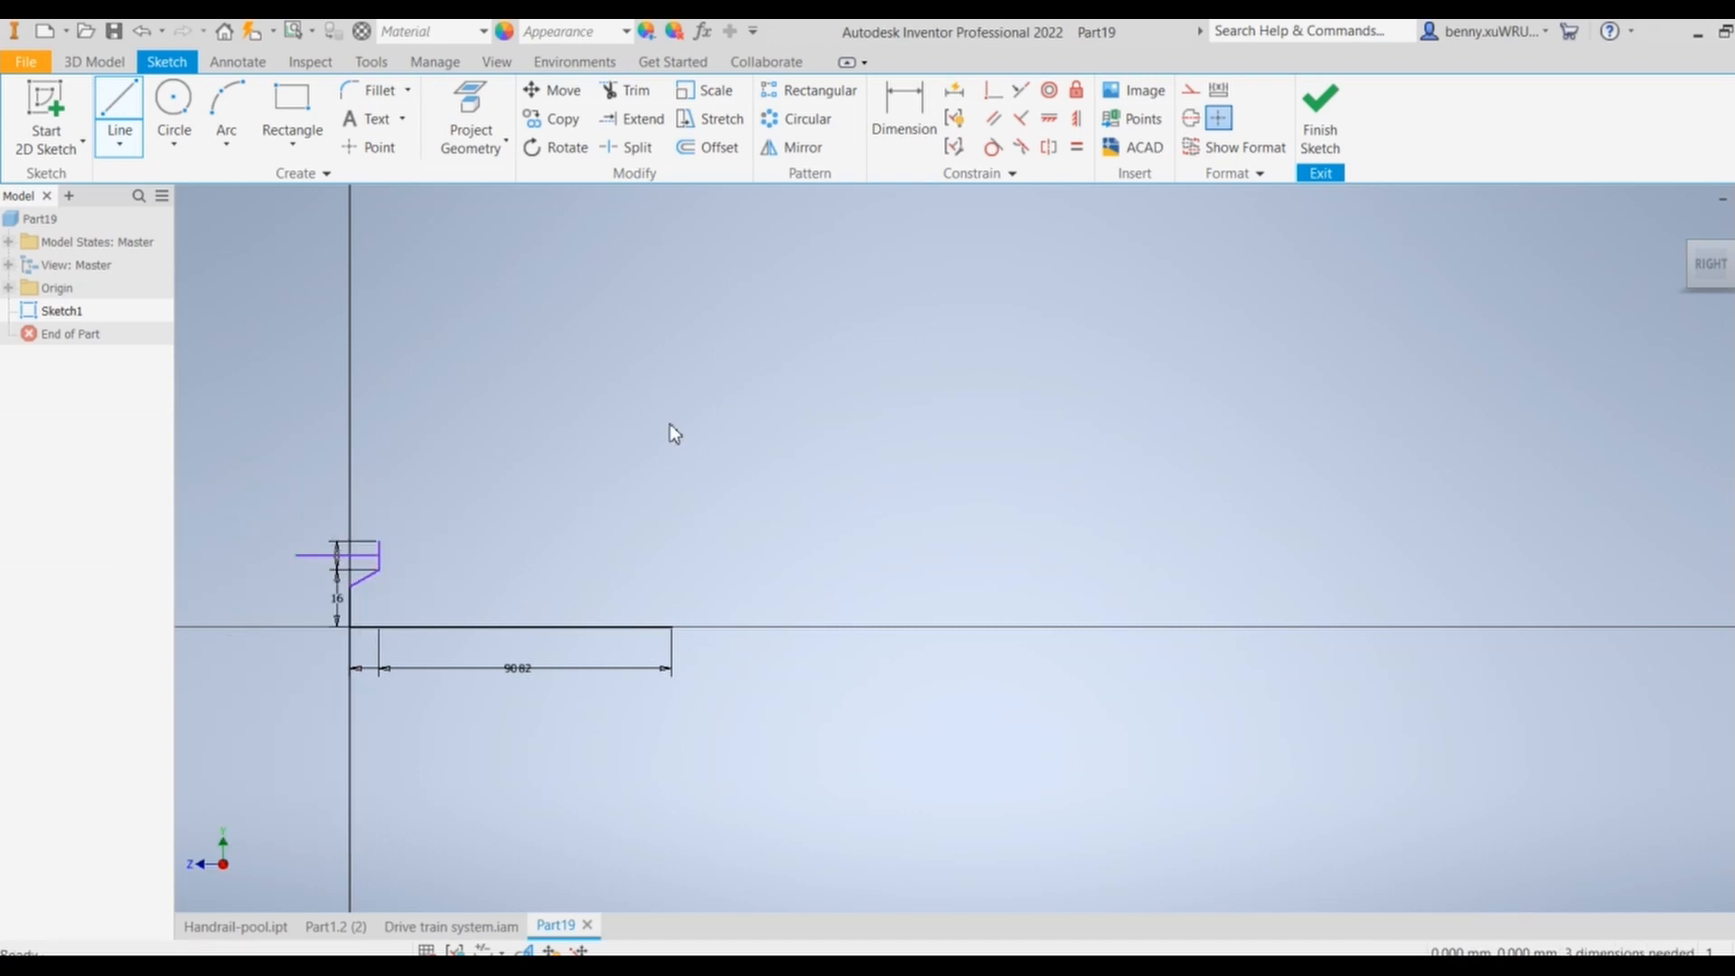
{"action": "left_click", "coordinate": [312, 555]}
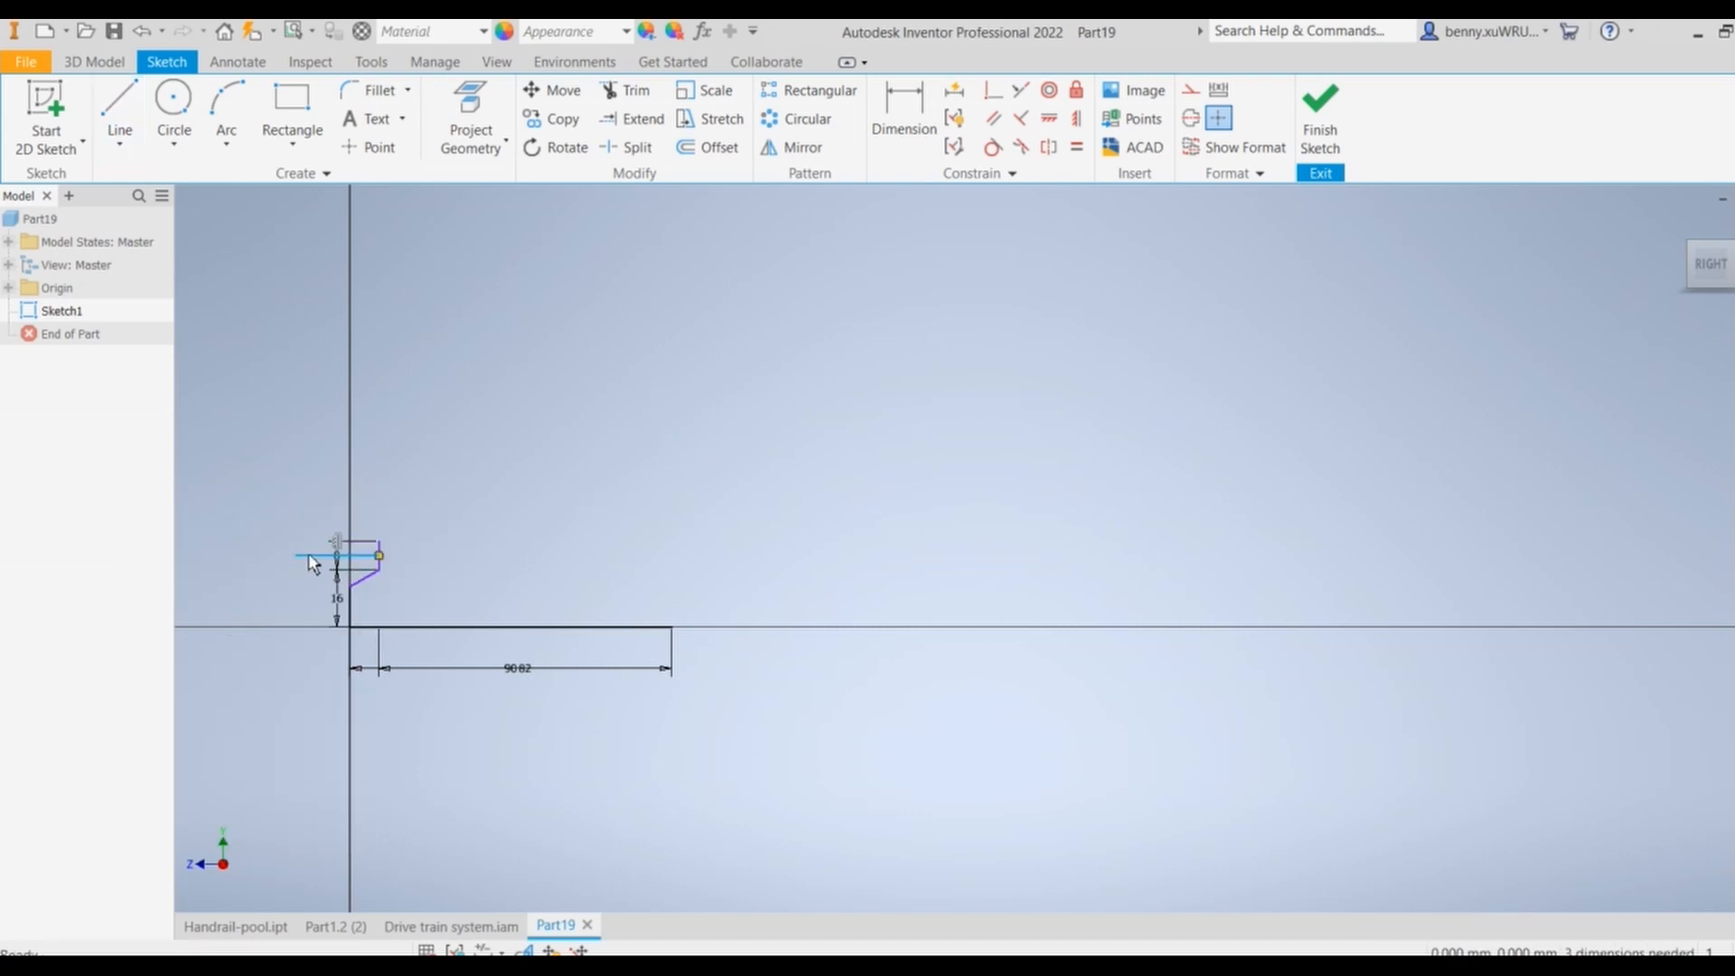
{"action": "left_click", "coordinate": [1190, 92]}
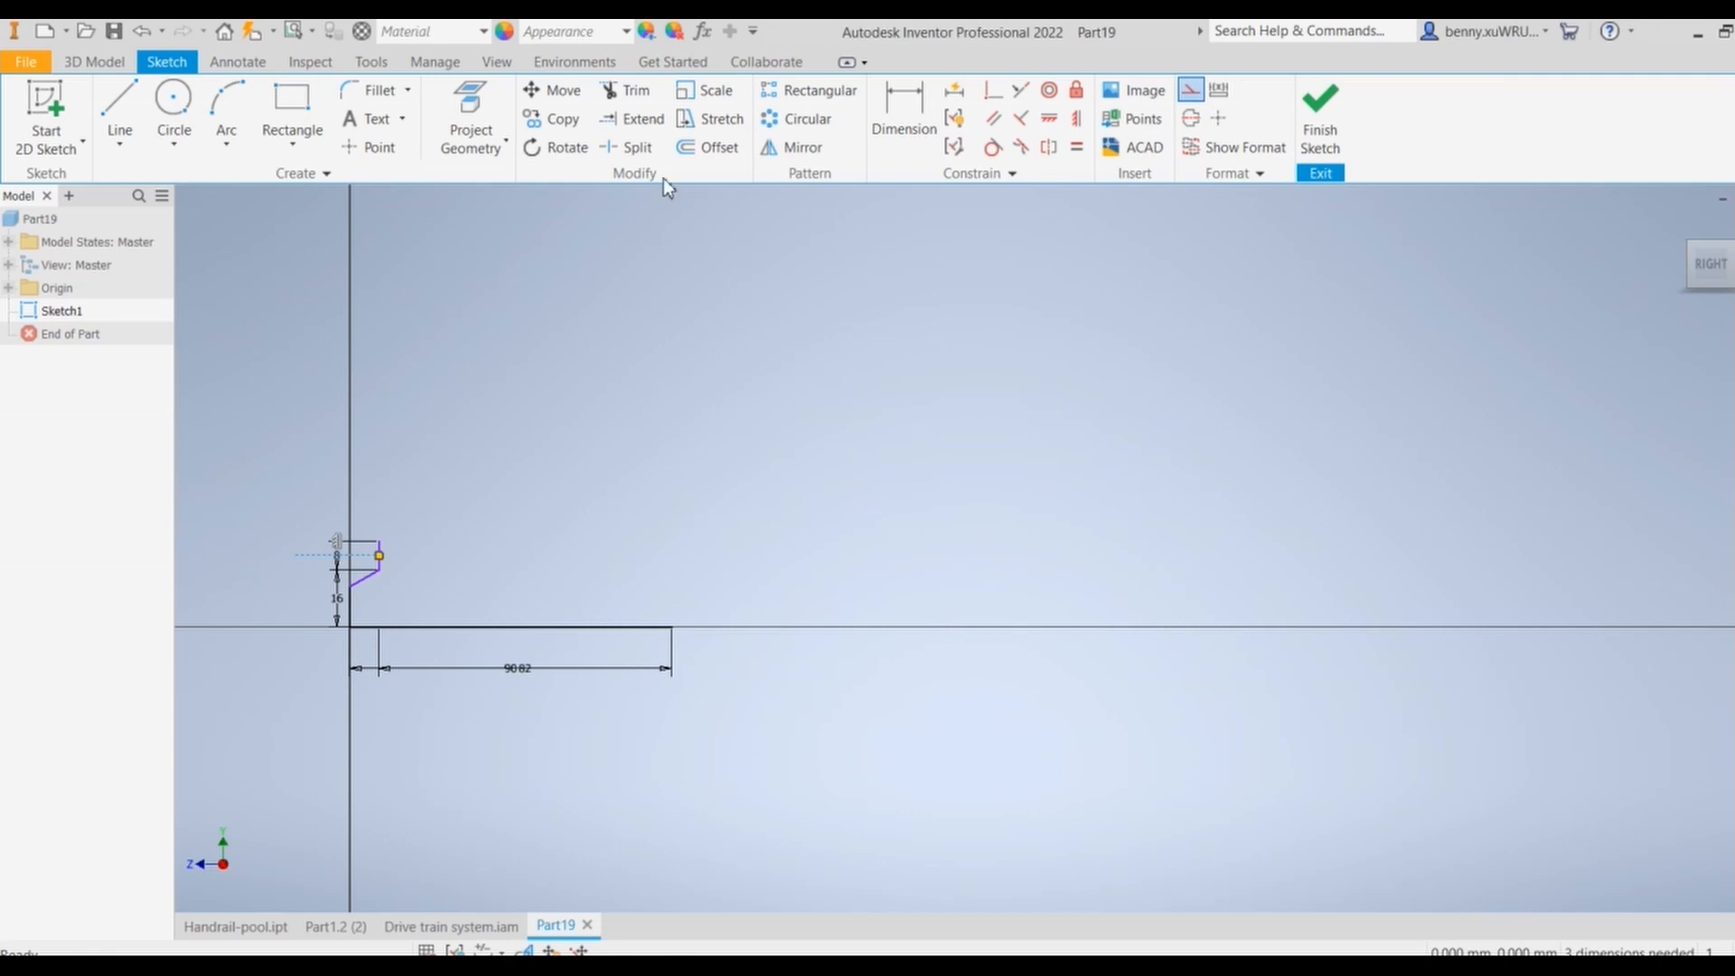
Step: Mirror the slanted line about the horizontal construction line
{"action": "left_click", "coordinate": [797, 147]}
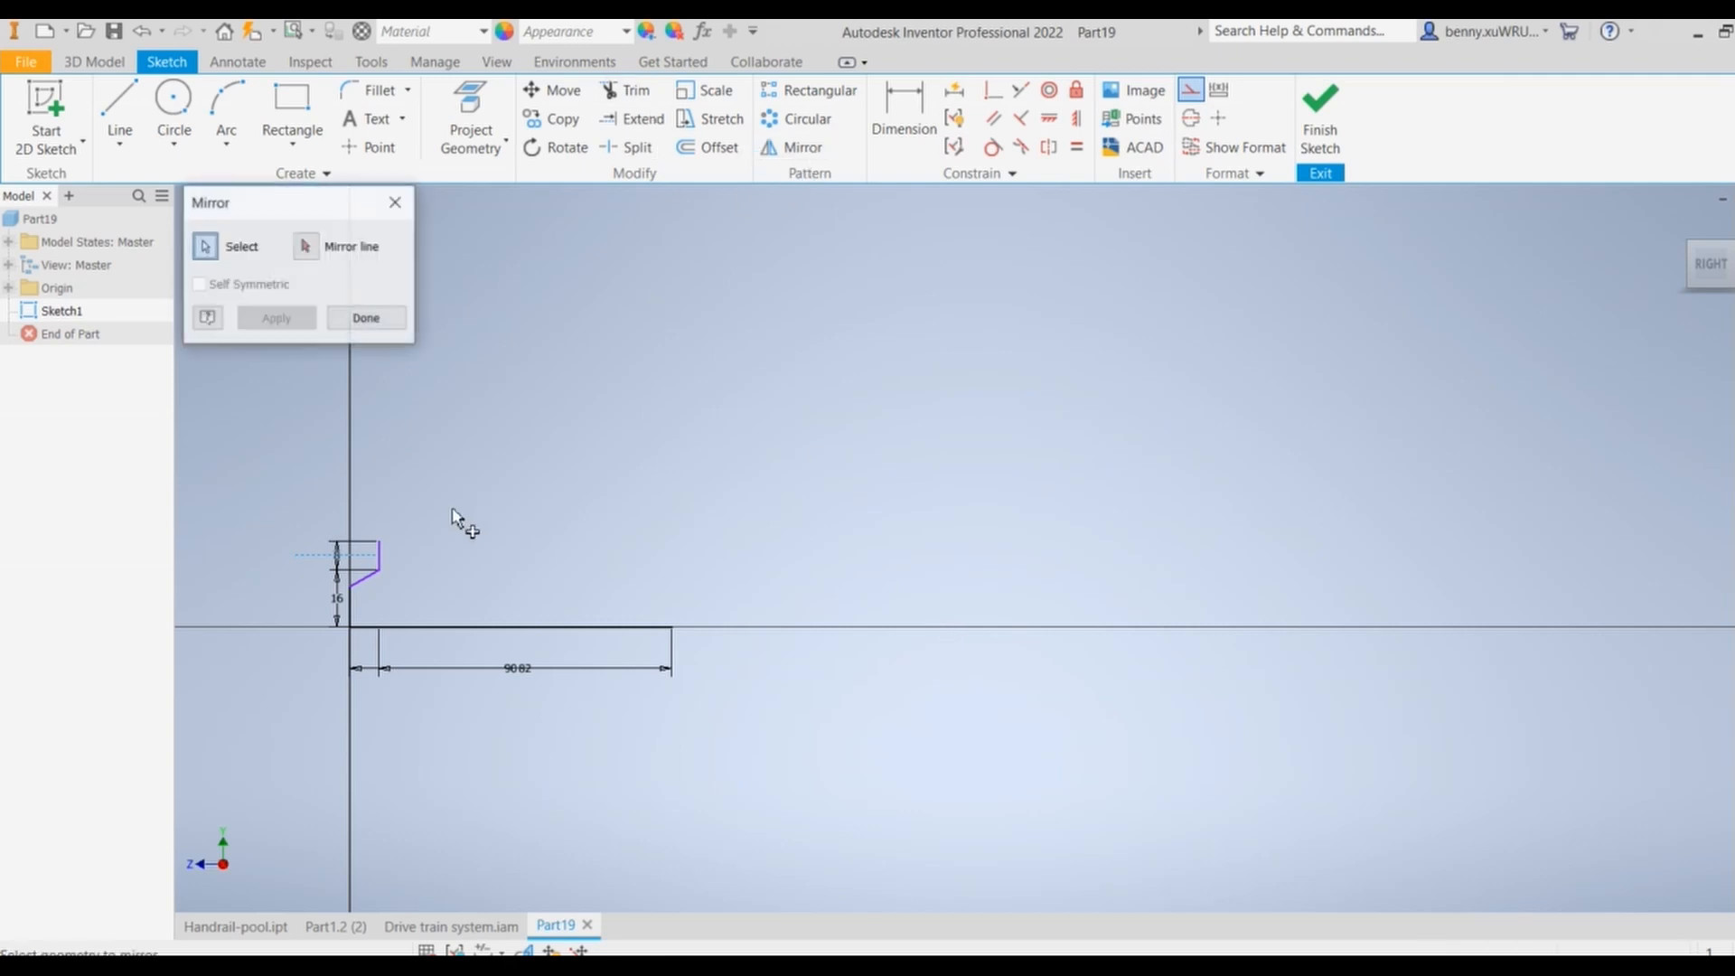
{"action": "left_click", "coordinate": [361, 585]}
{"action": "left_click", "coordinate": [305, 247]}
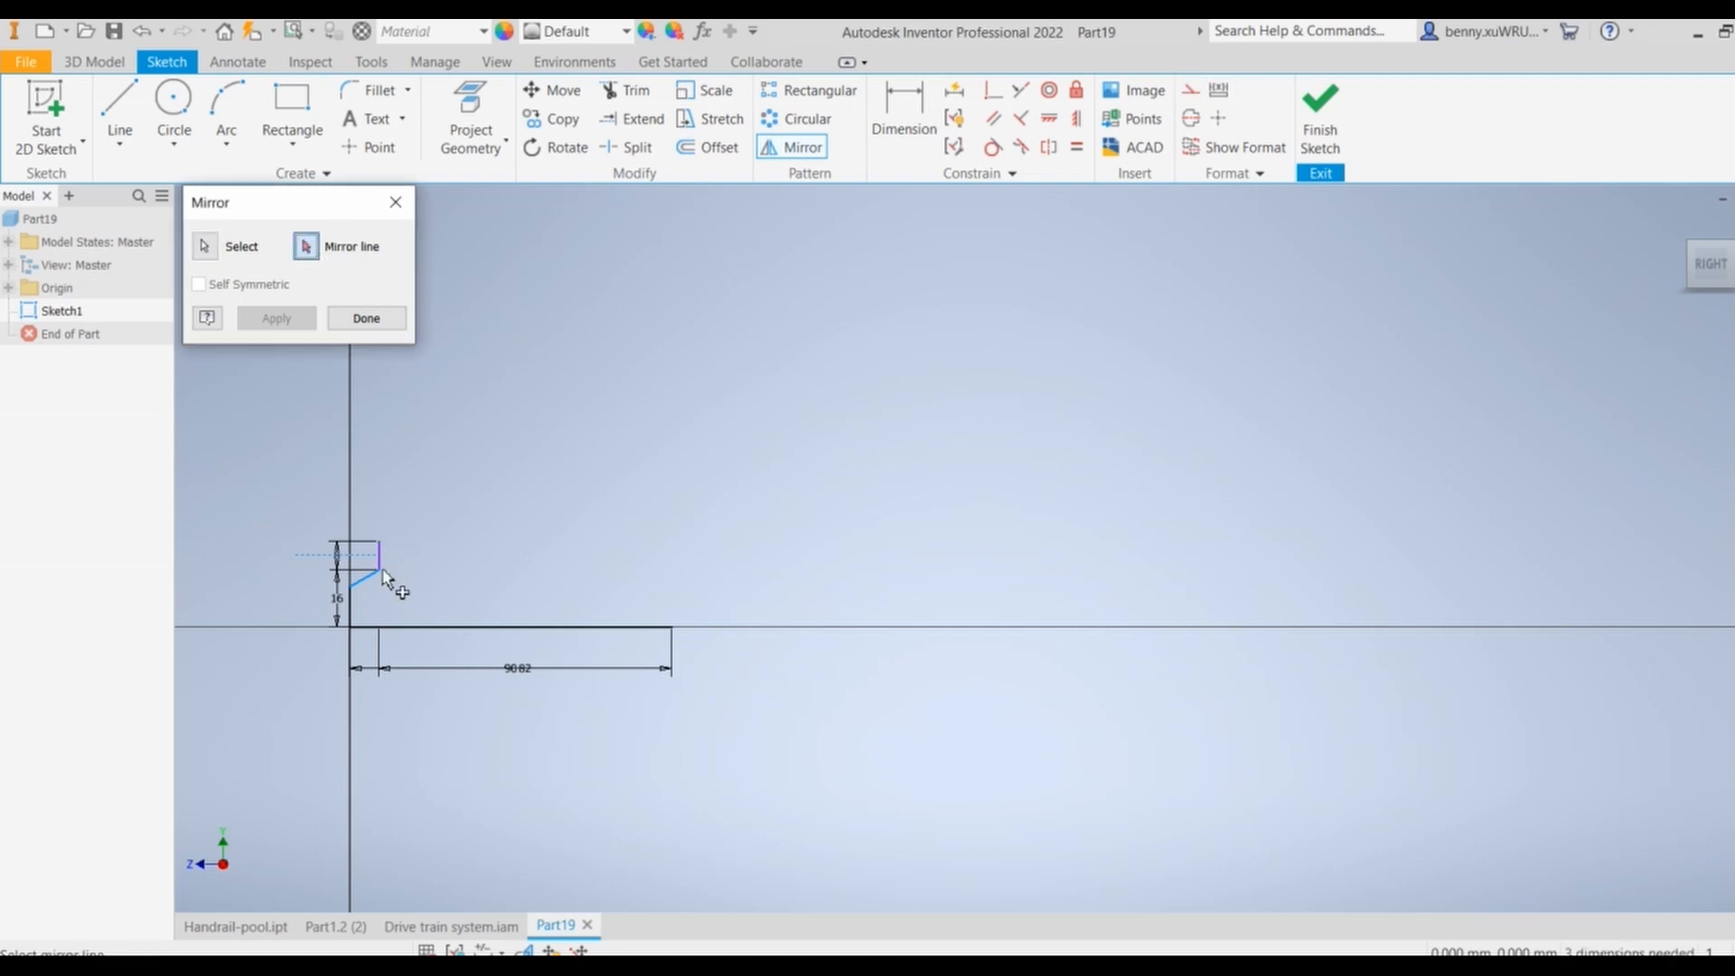
{"action": "left_click", "coordinate": [372, 566]}
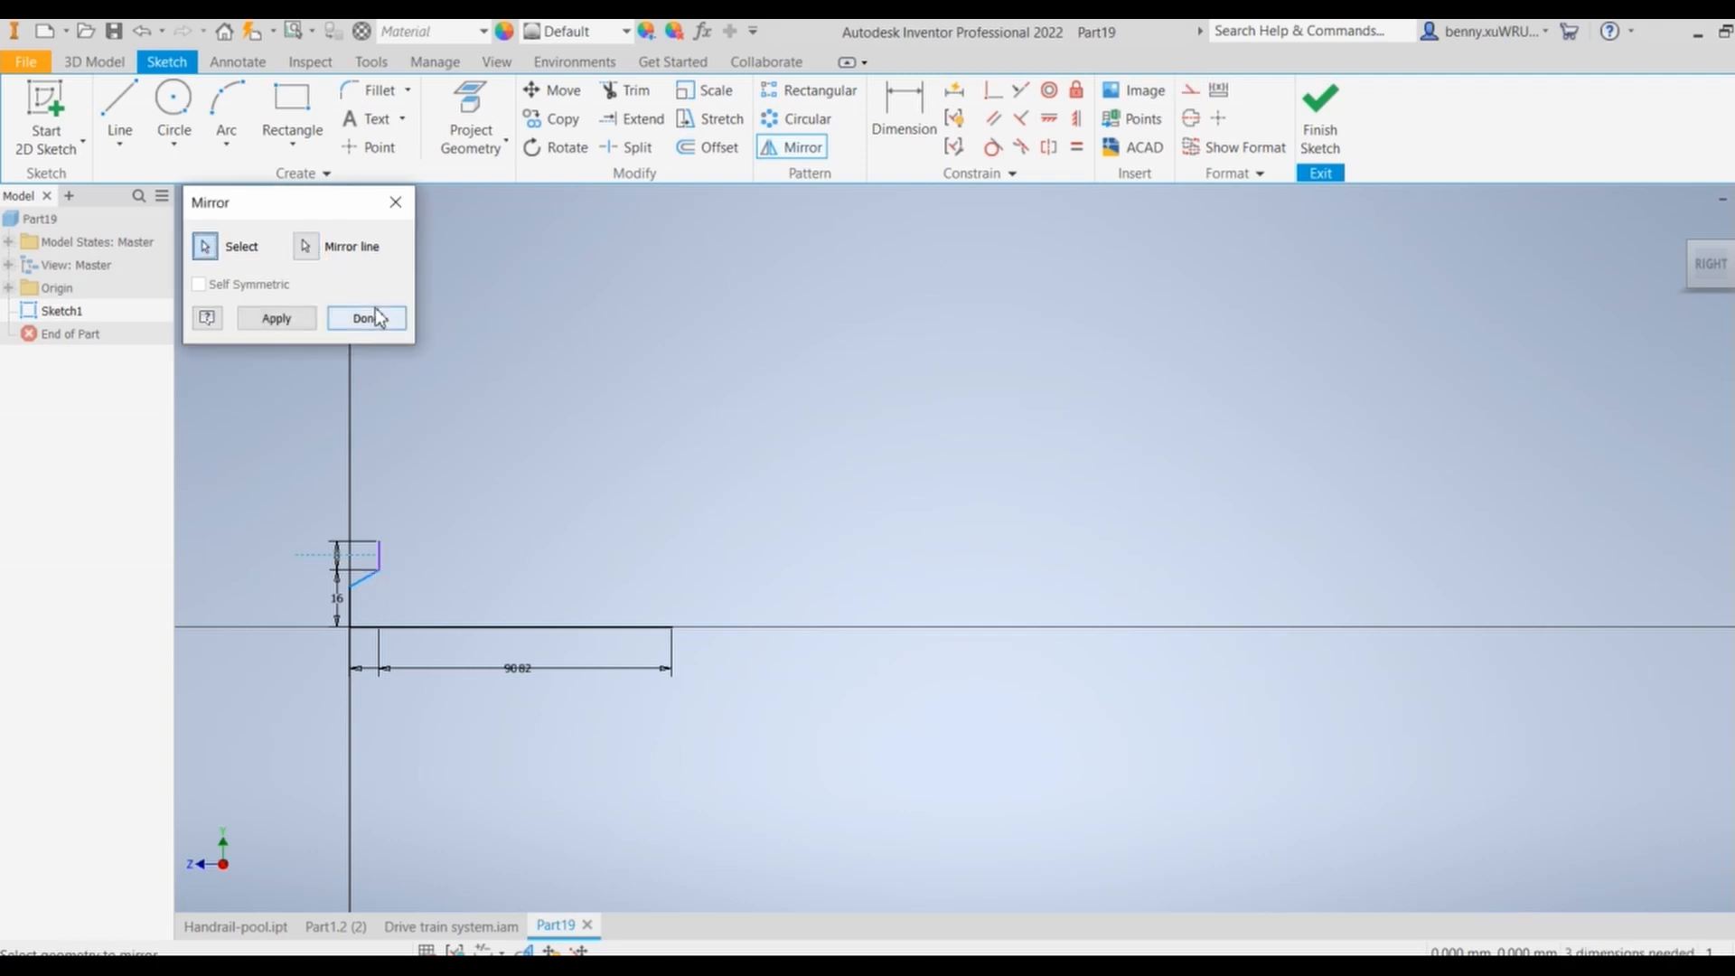
{"action": "left_click", "coordinate": [293, 322]}
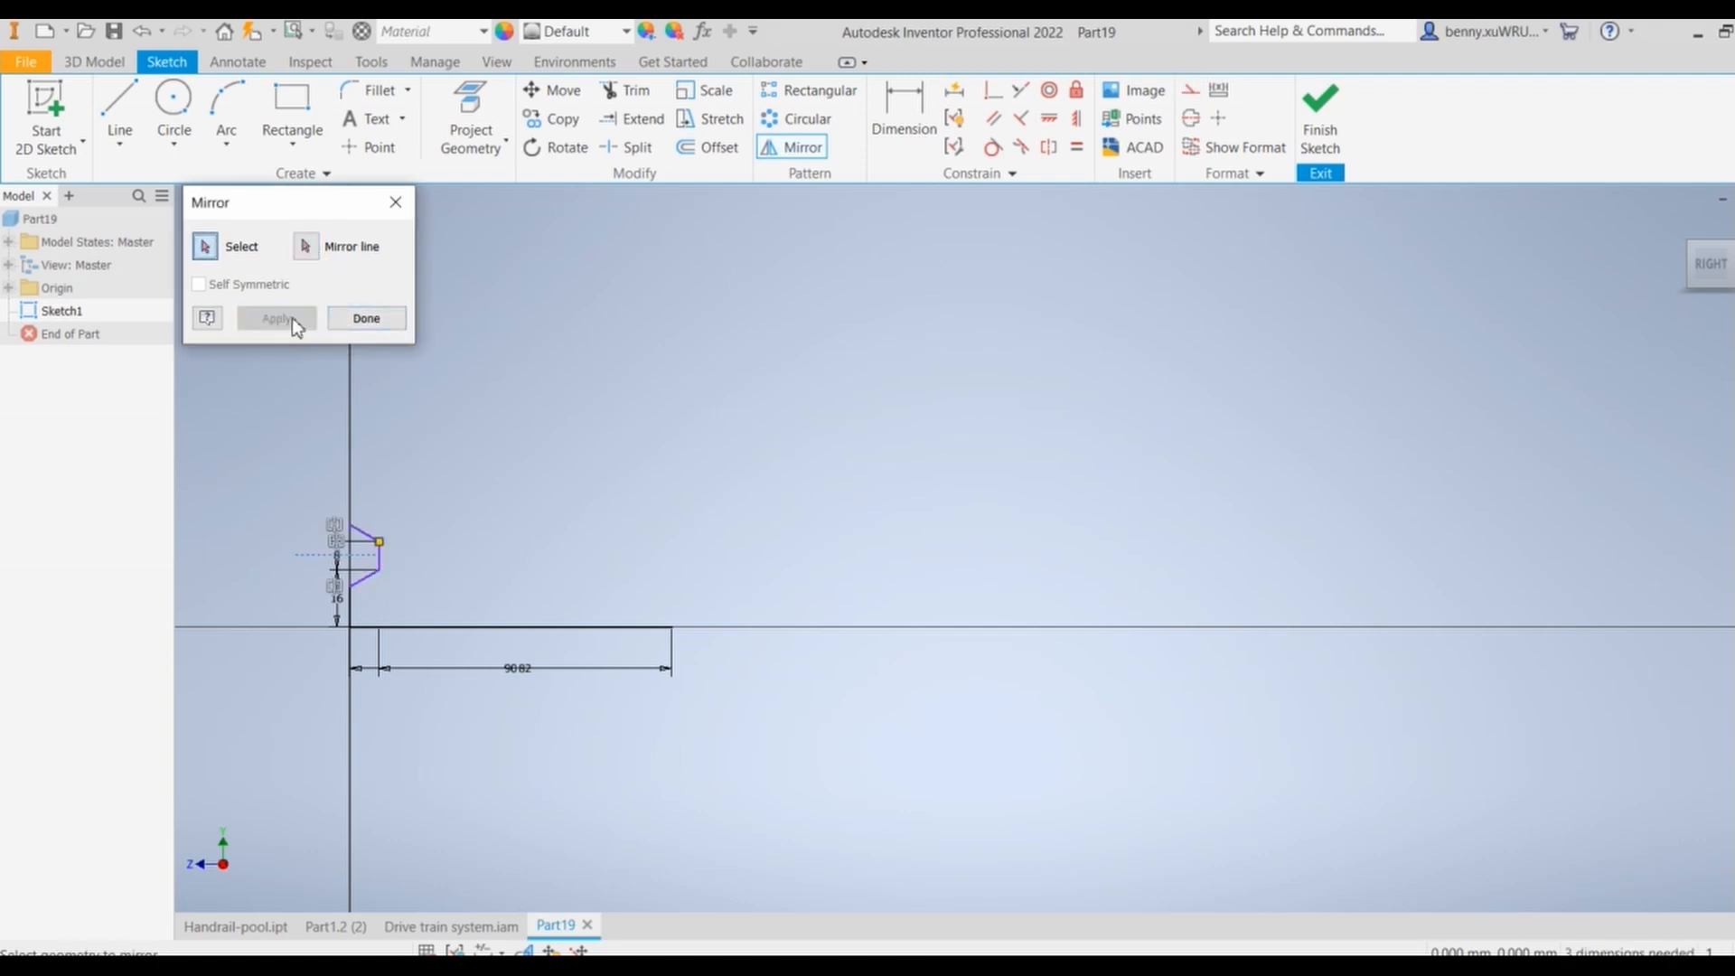
{"action": "left_click", "coordinate": [365, 319]}
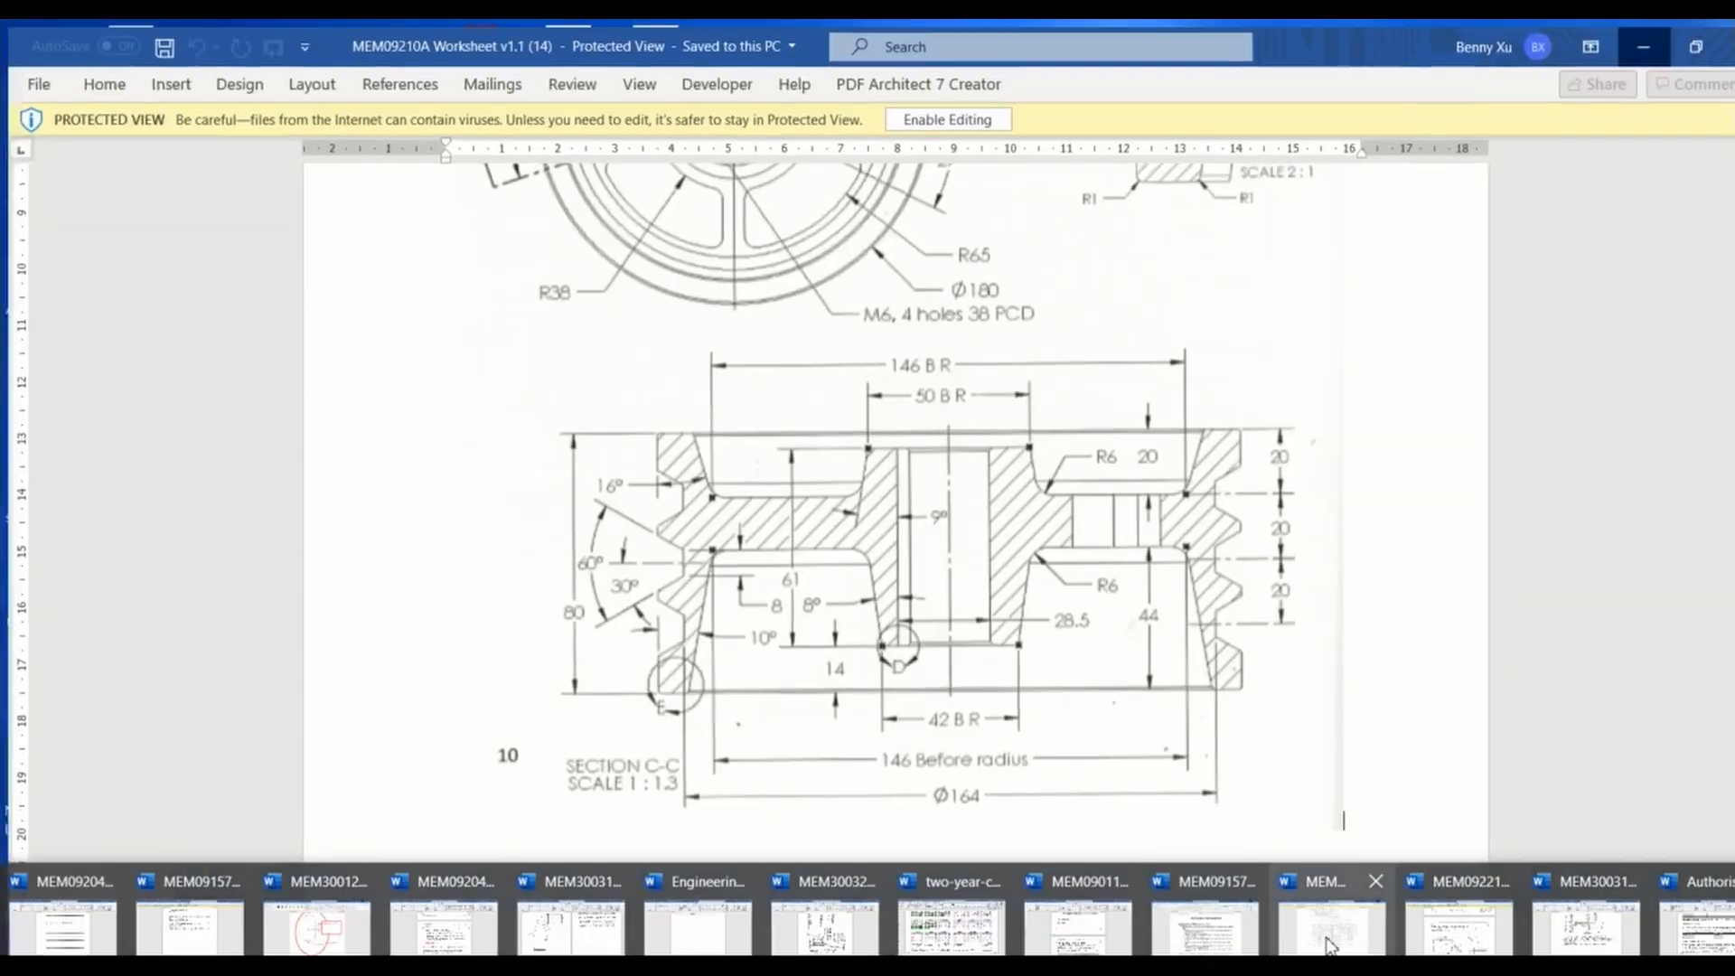
Step: Check the rim and groove dimensions of section C-C in the Word worksheet and return to Inventor
{"action": "left_click", "coordinate": [1332, 944]}
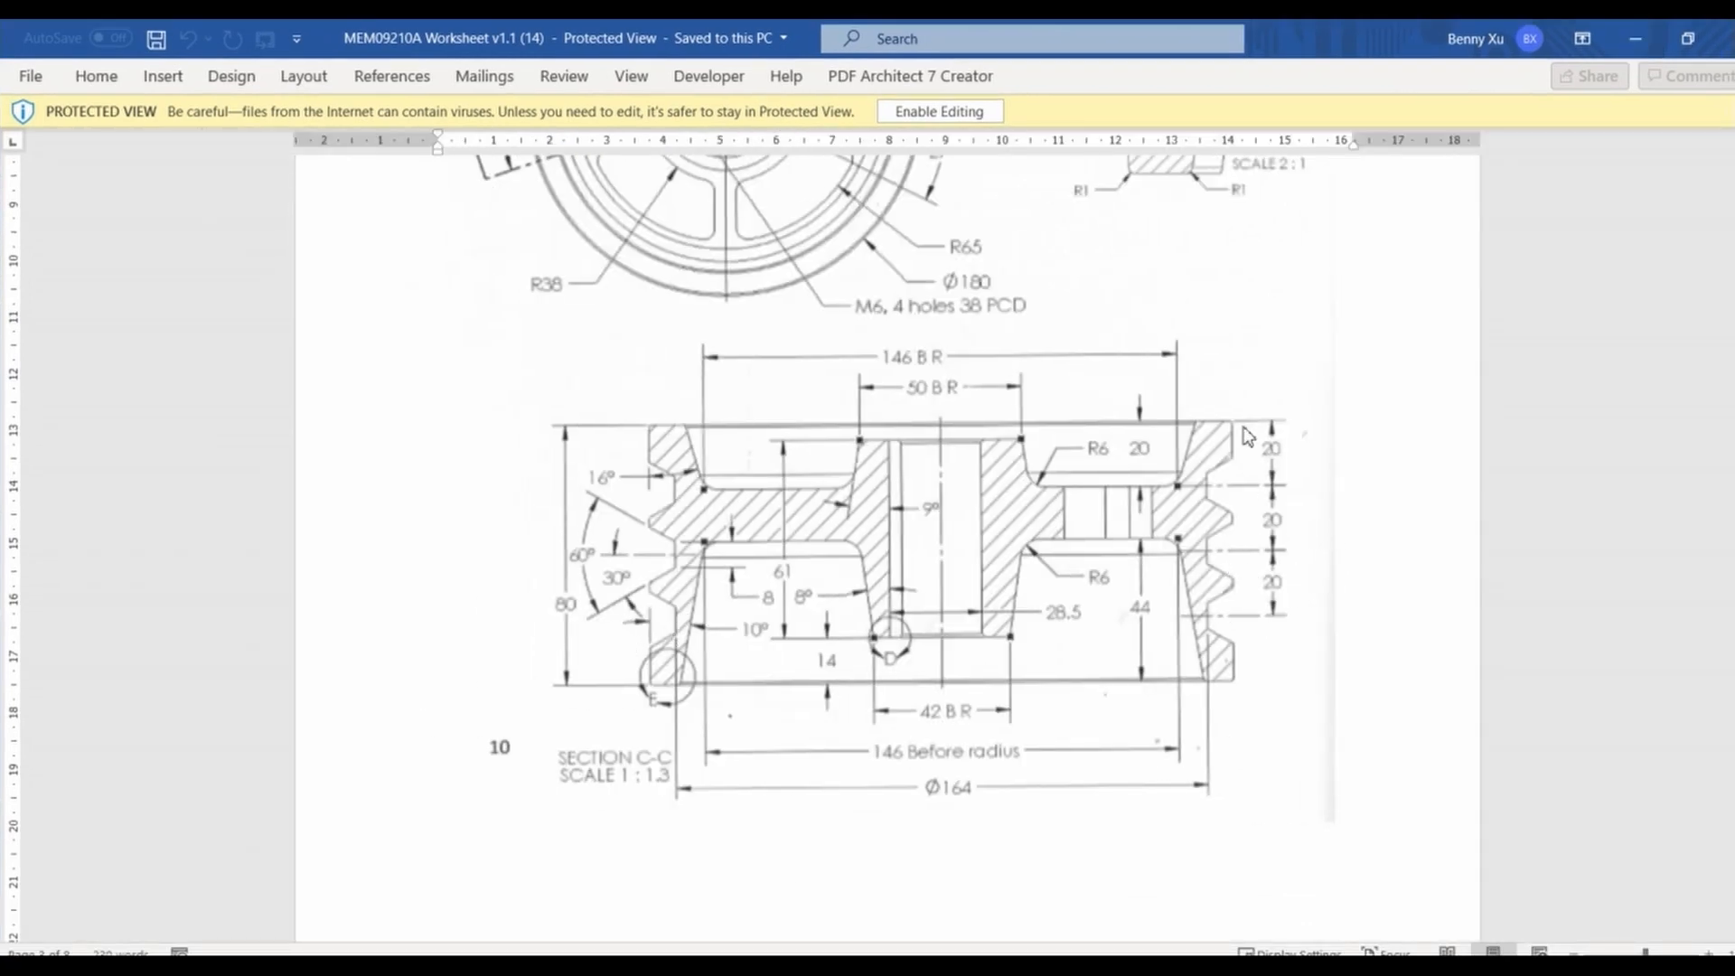
{"action": "left_click", "coordinate": [1635, 38]}
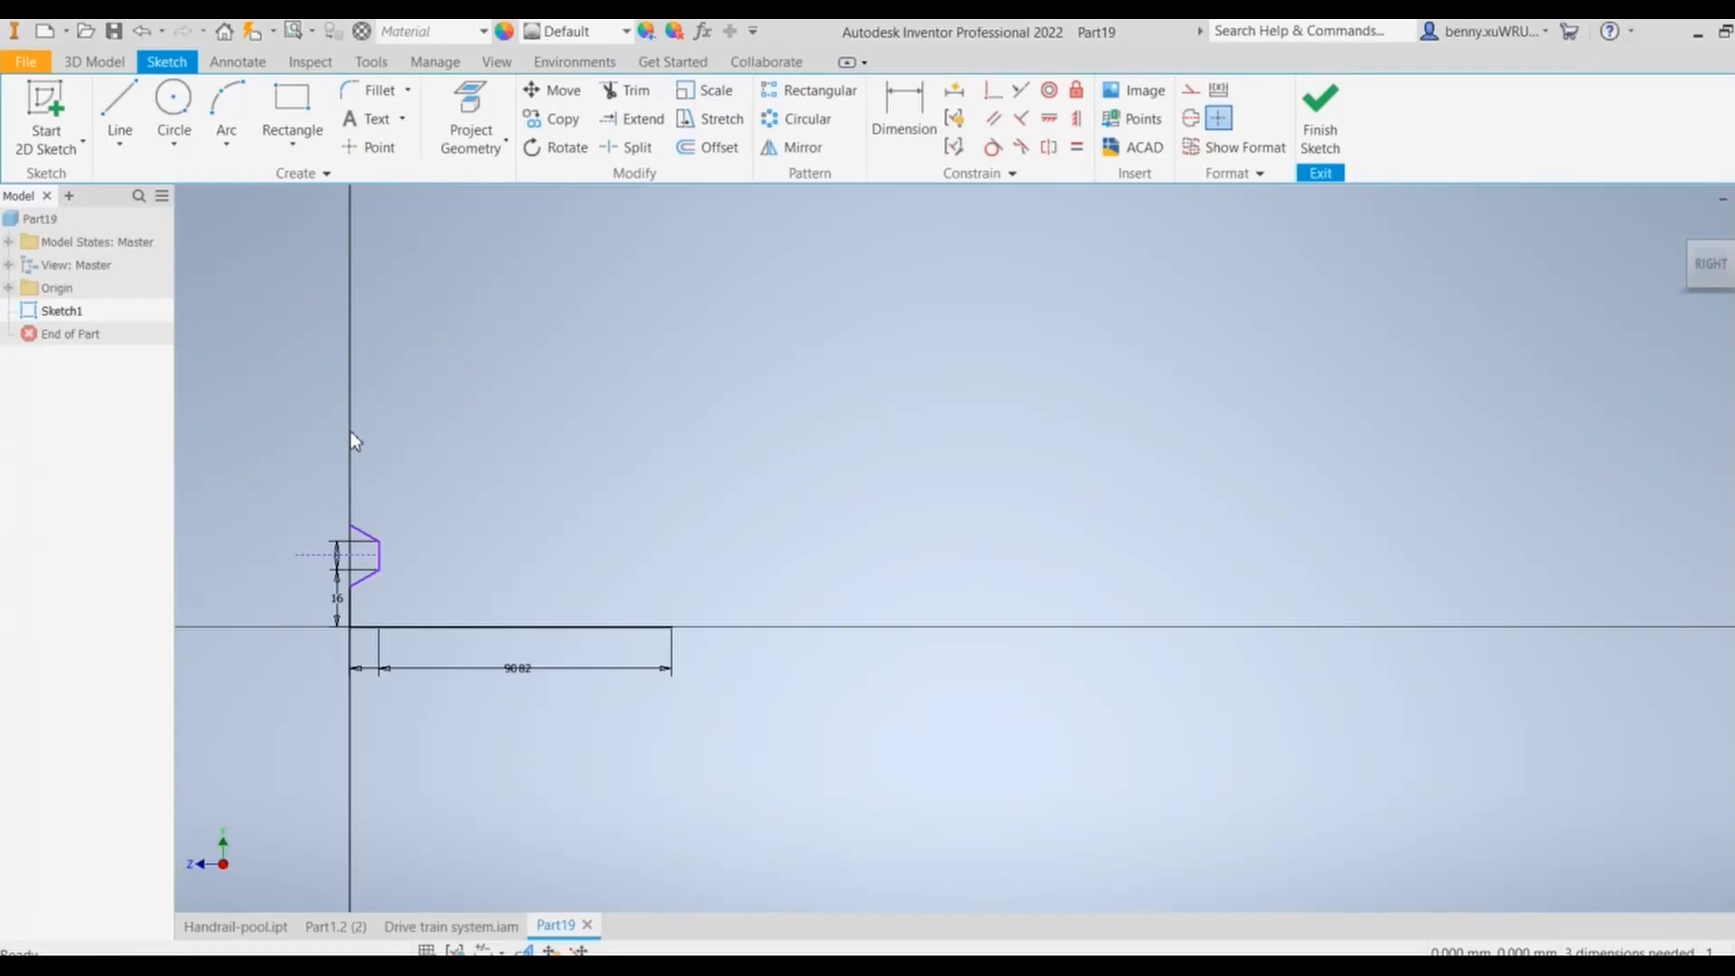
Step: Draw a 20 mm vertical guide line upward from the midpoint of the lower groove's 8 mm line
{"action": "left_click", "coordinate": [120, 104]}
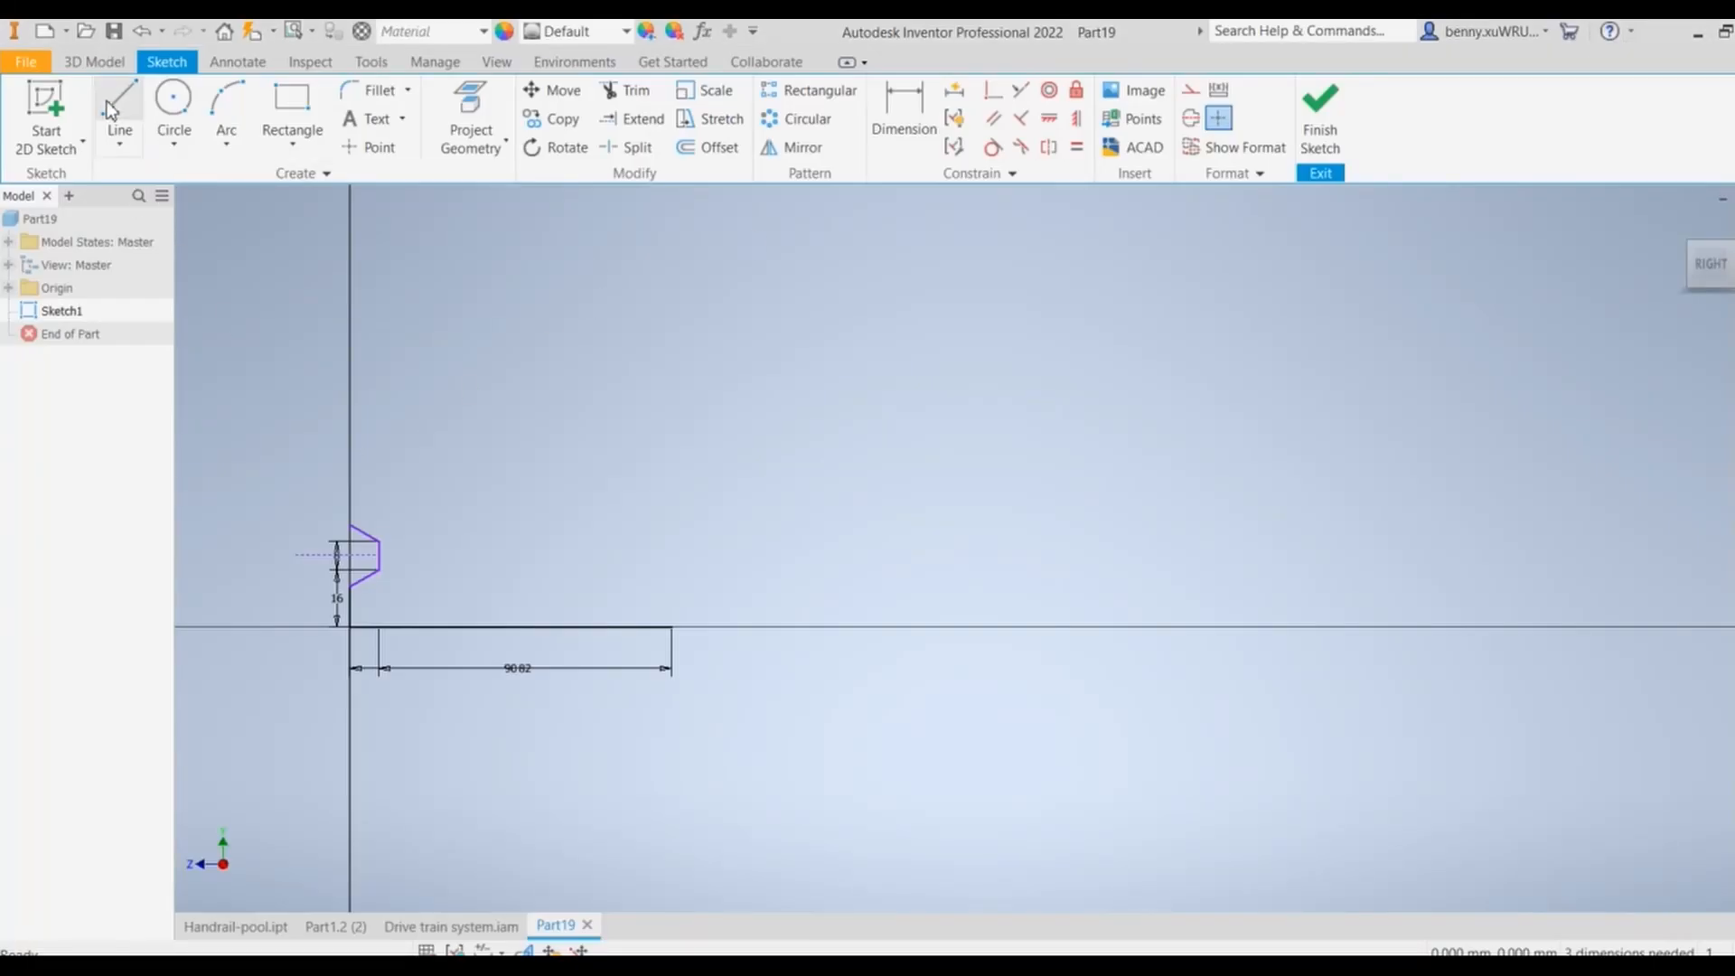
{"action": "left_click", "coordinate": [379, 540]}
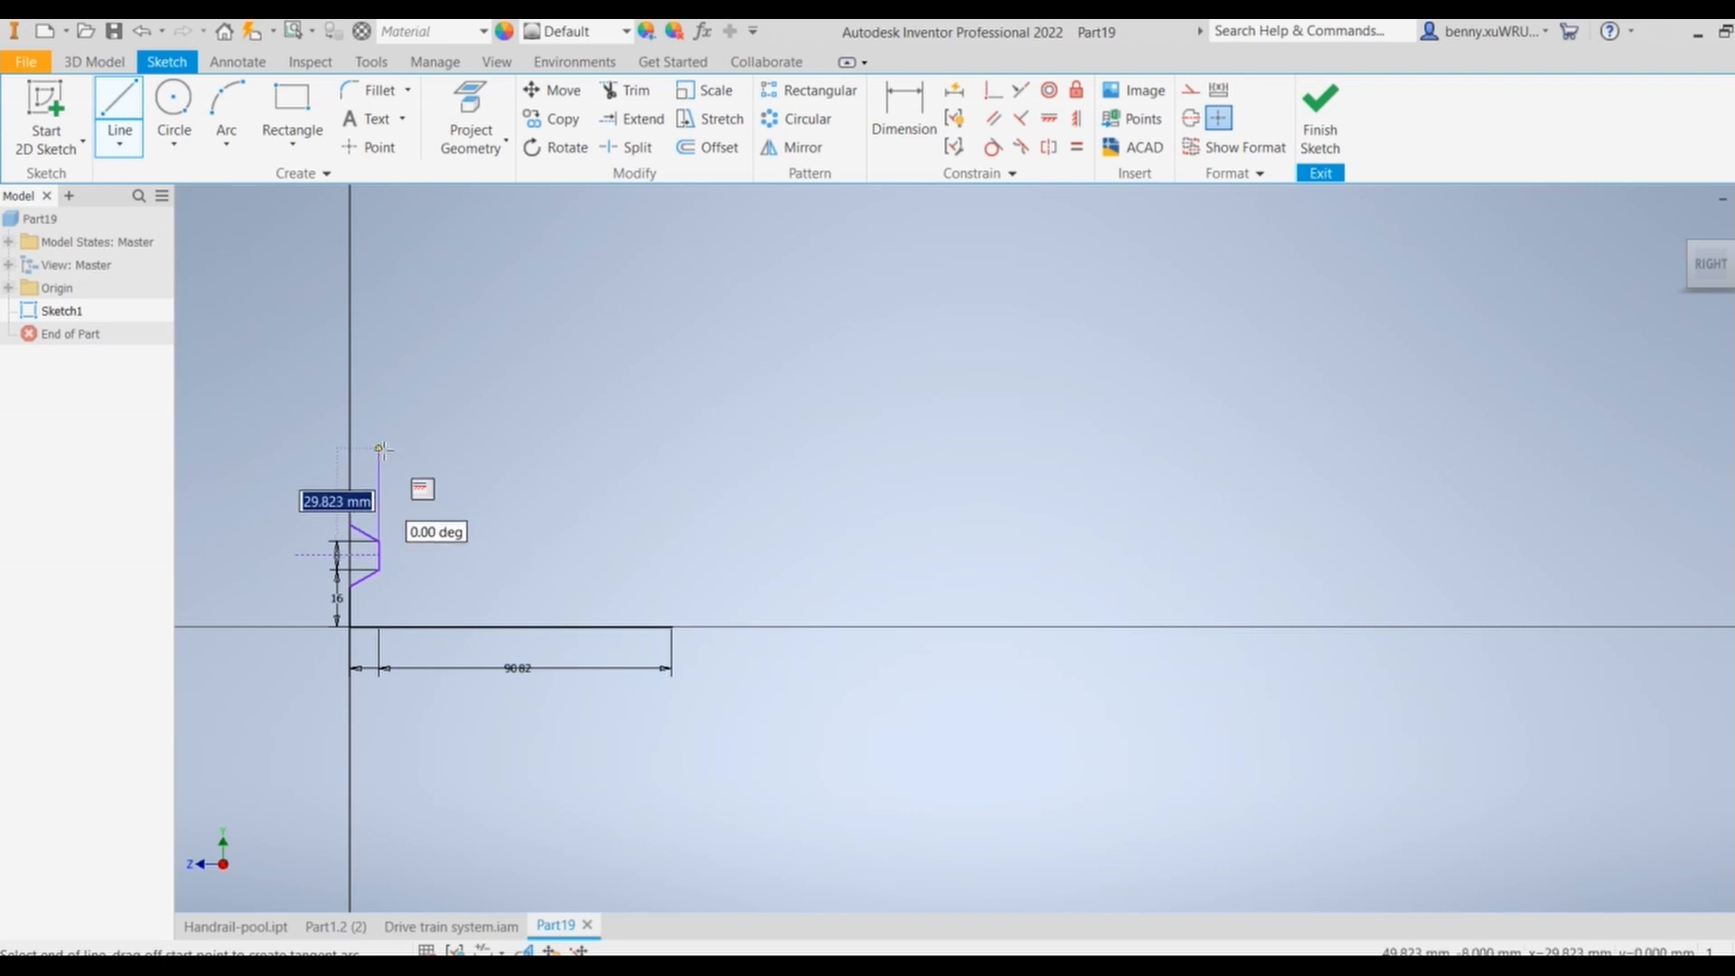
{"action": "type", "text": "20"}
{"action": "key", "text": "Return"}
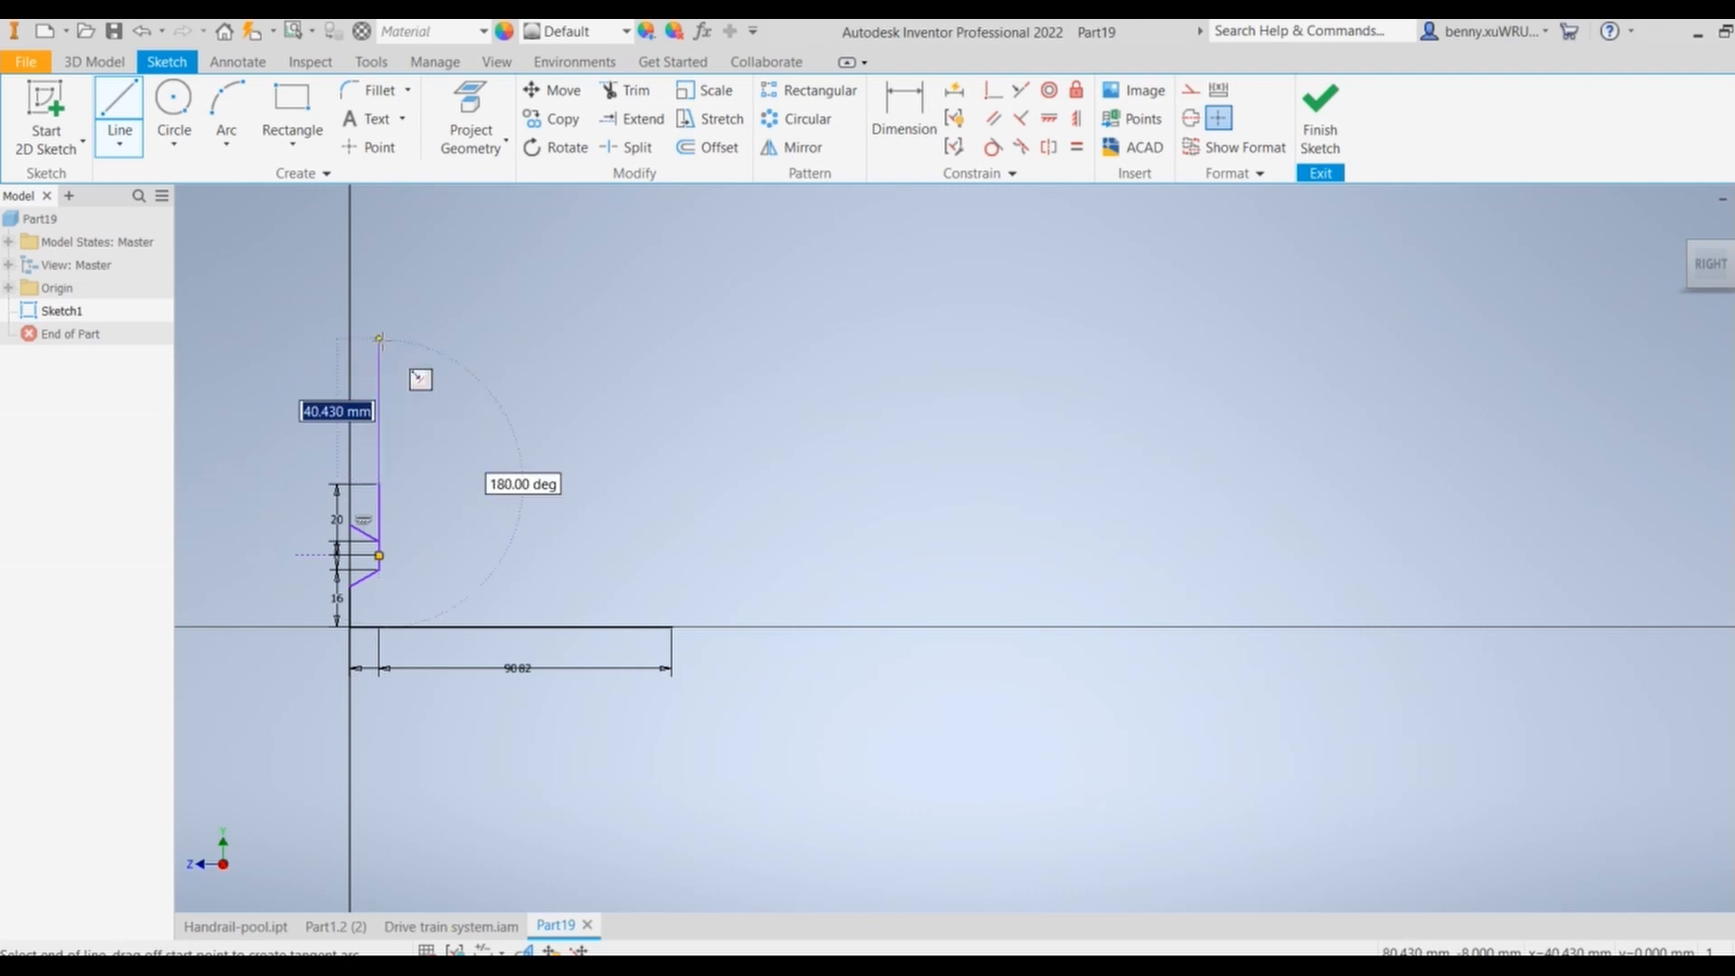
{"action": "type", "text": "40"}
{"action": "key", "text": "Return"}
{"action": "left_click", "coordinate": [141, 33]}
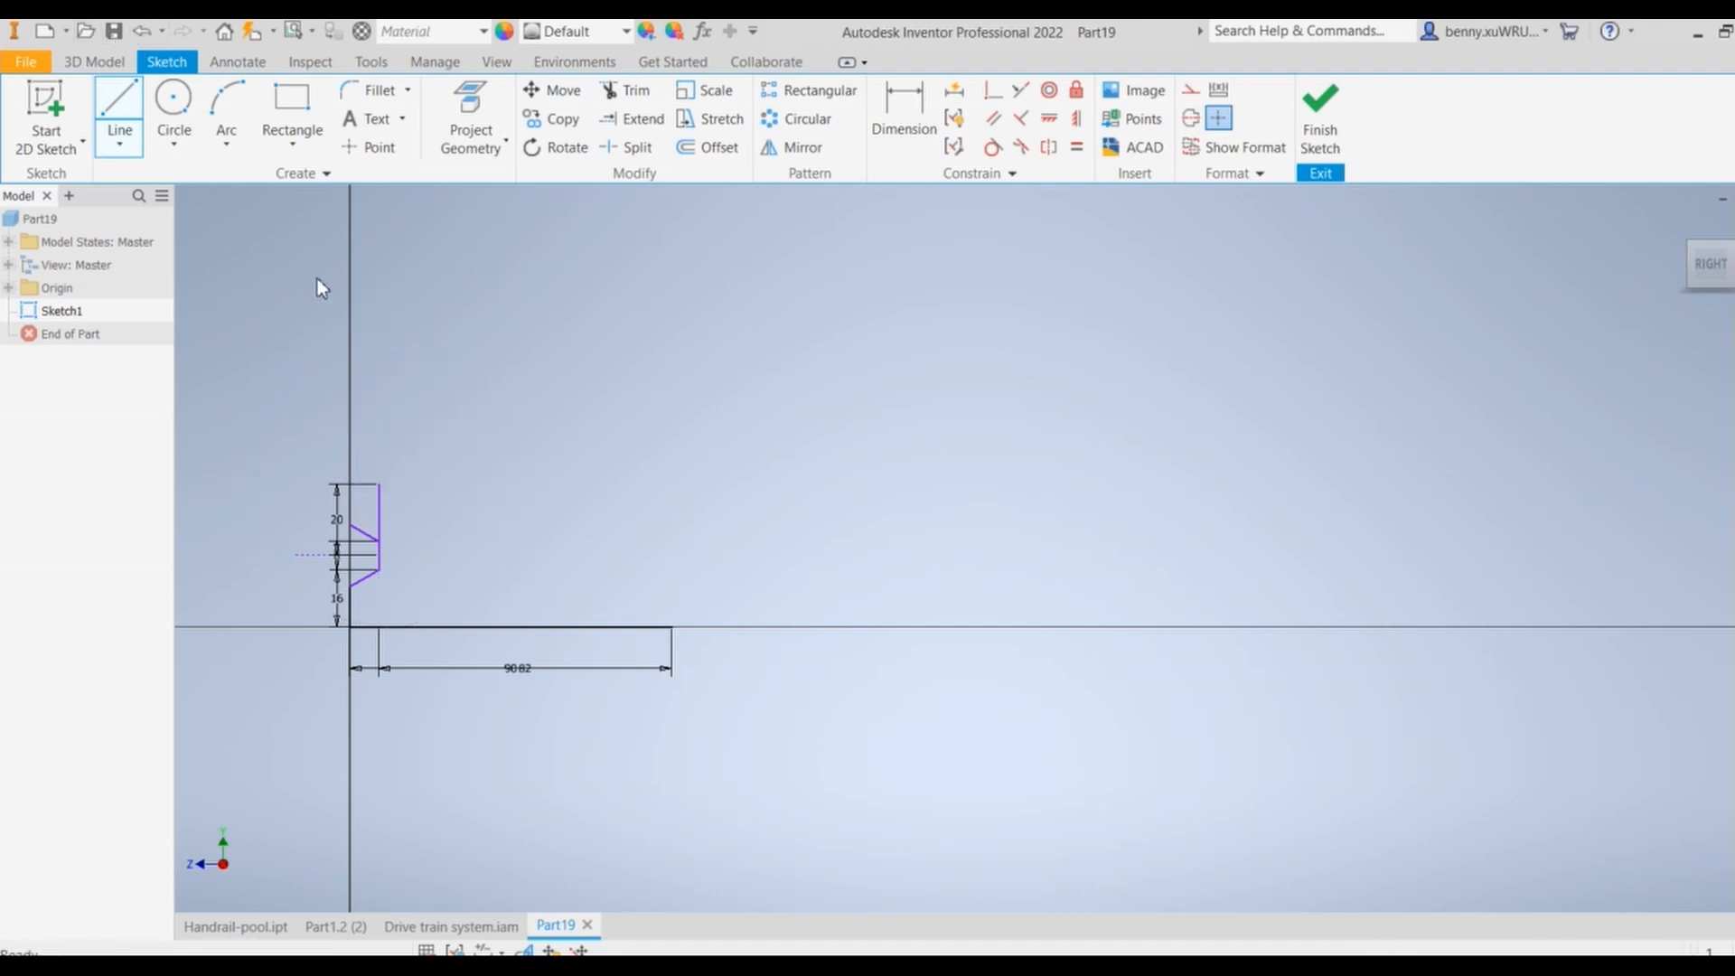
Step: Draw a second 20 mm vertical guide line upward from the end of the first one
{"action": "left_click", "coordinate": [379, 484]}
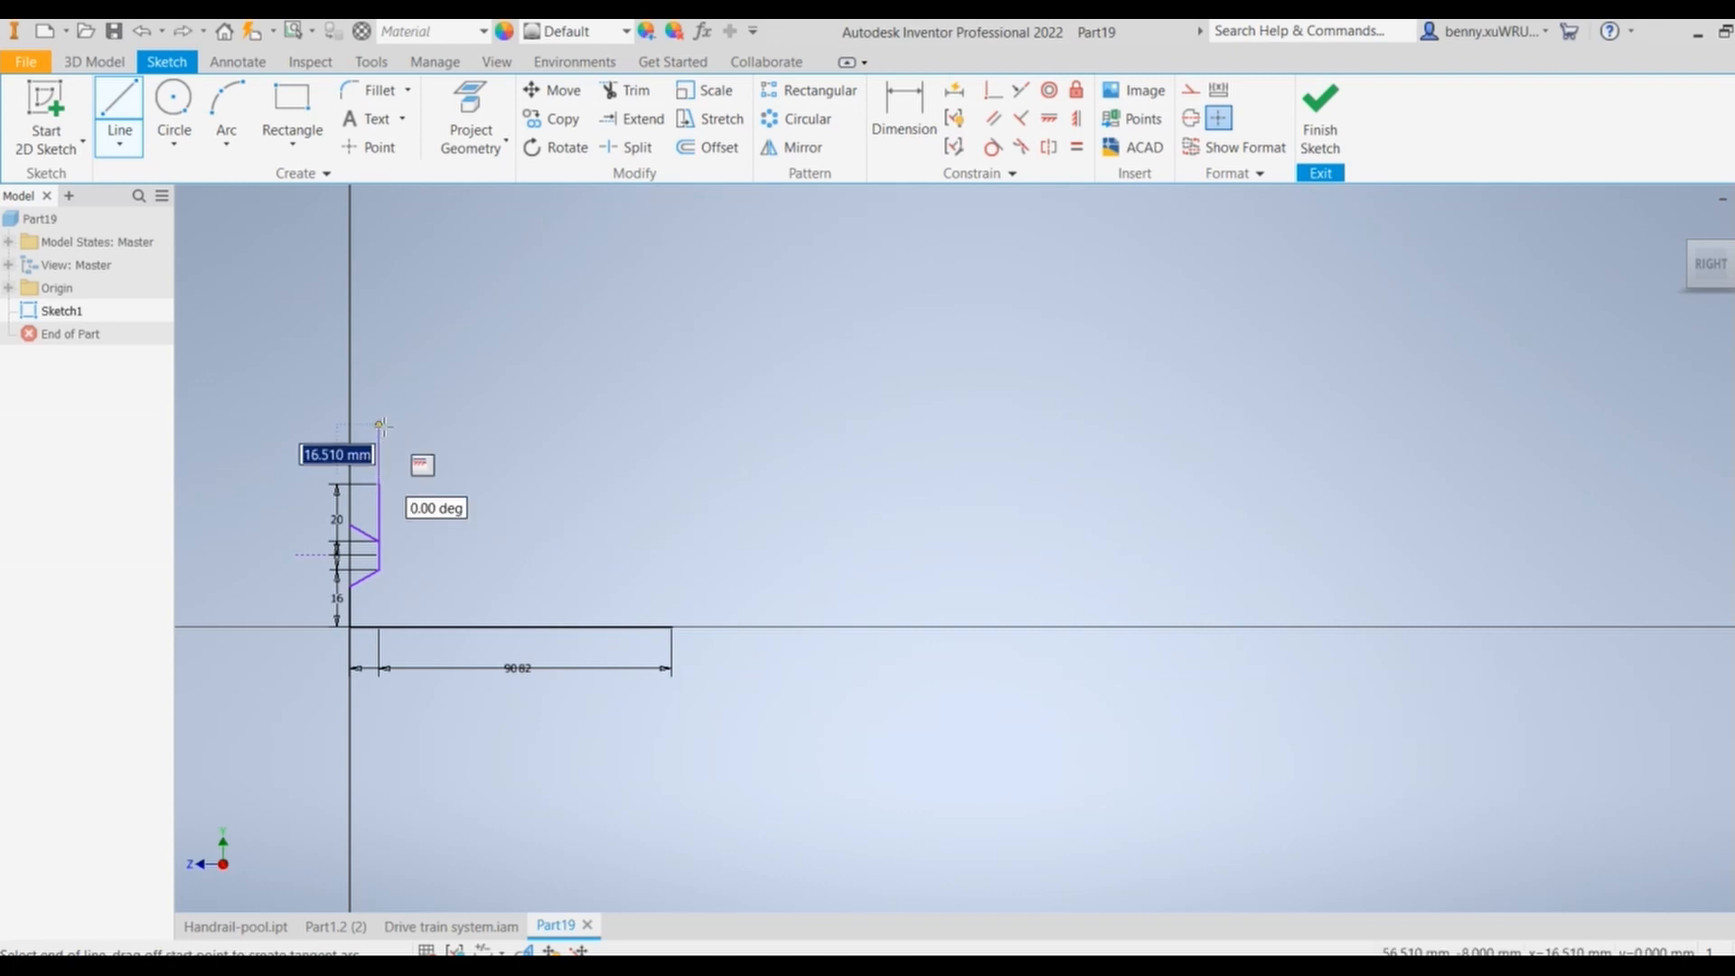
{"action": "type", "text": "20"}
{"action": "key", "text": "Return"}
{"action": "key", "text": "Escape"}
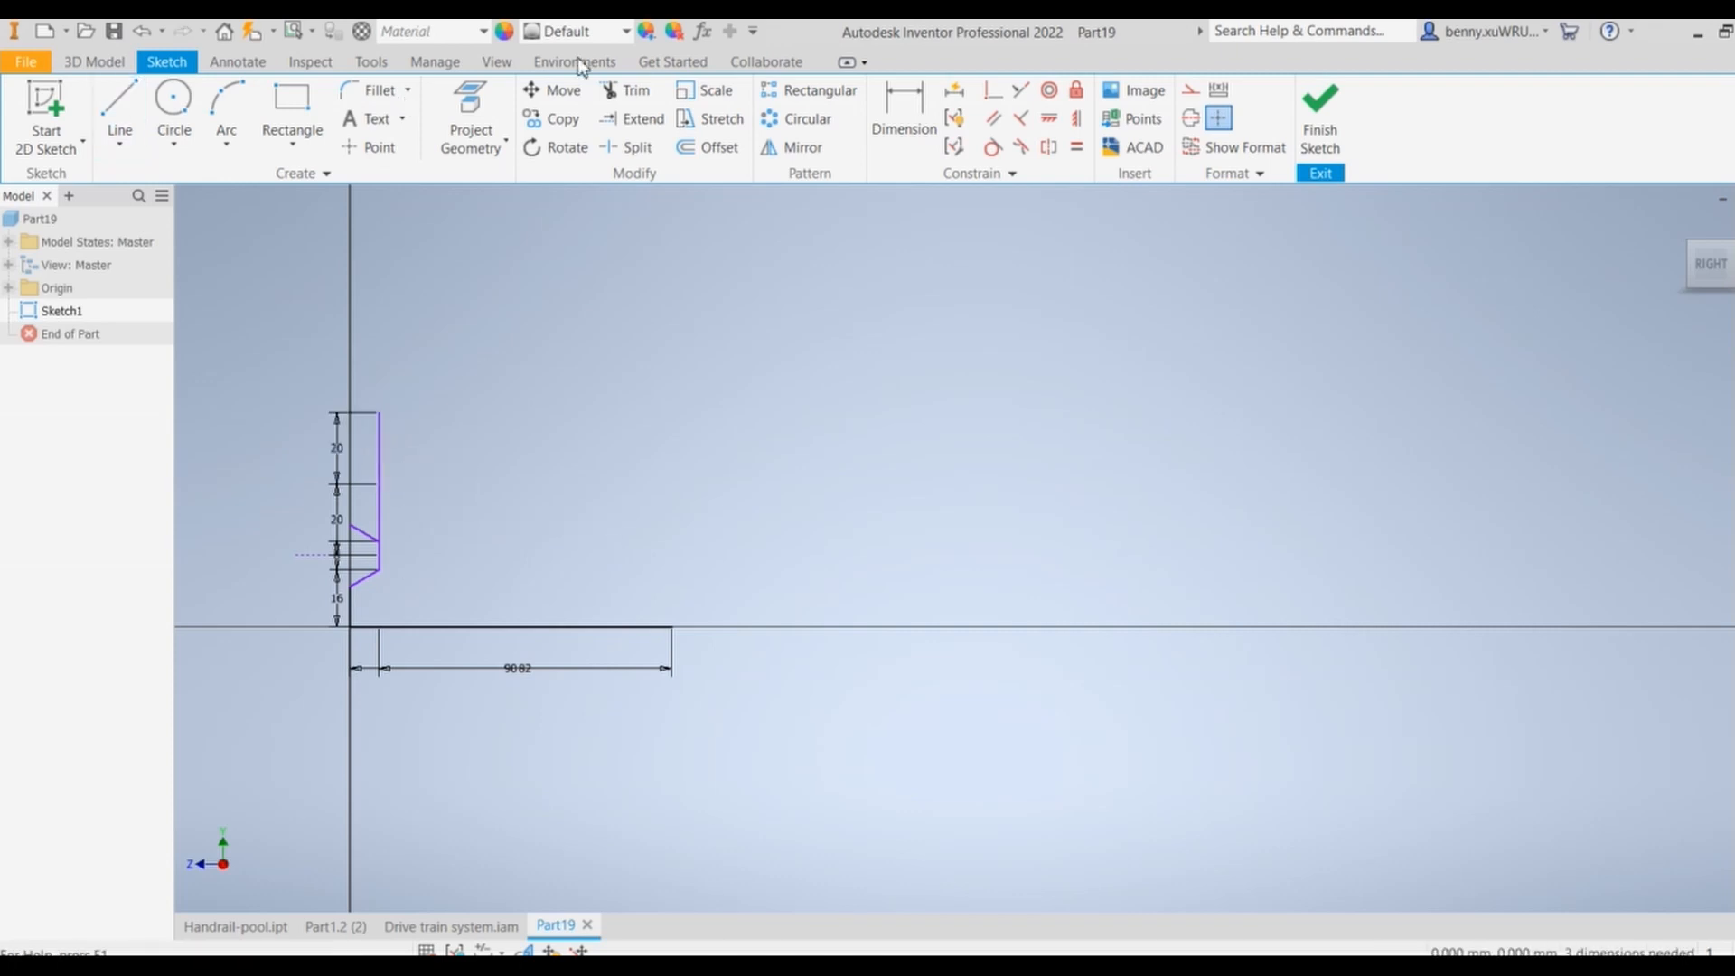
Step: Copy the two slanted groove lines from the 8 mm line's midpoint to the upper end of each 20 mm guide line
{"action": "left_click", "coordinate": [551, 118]}
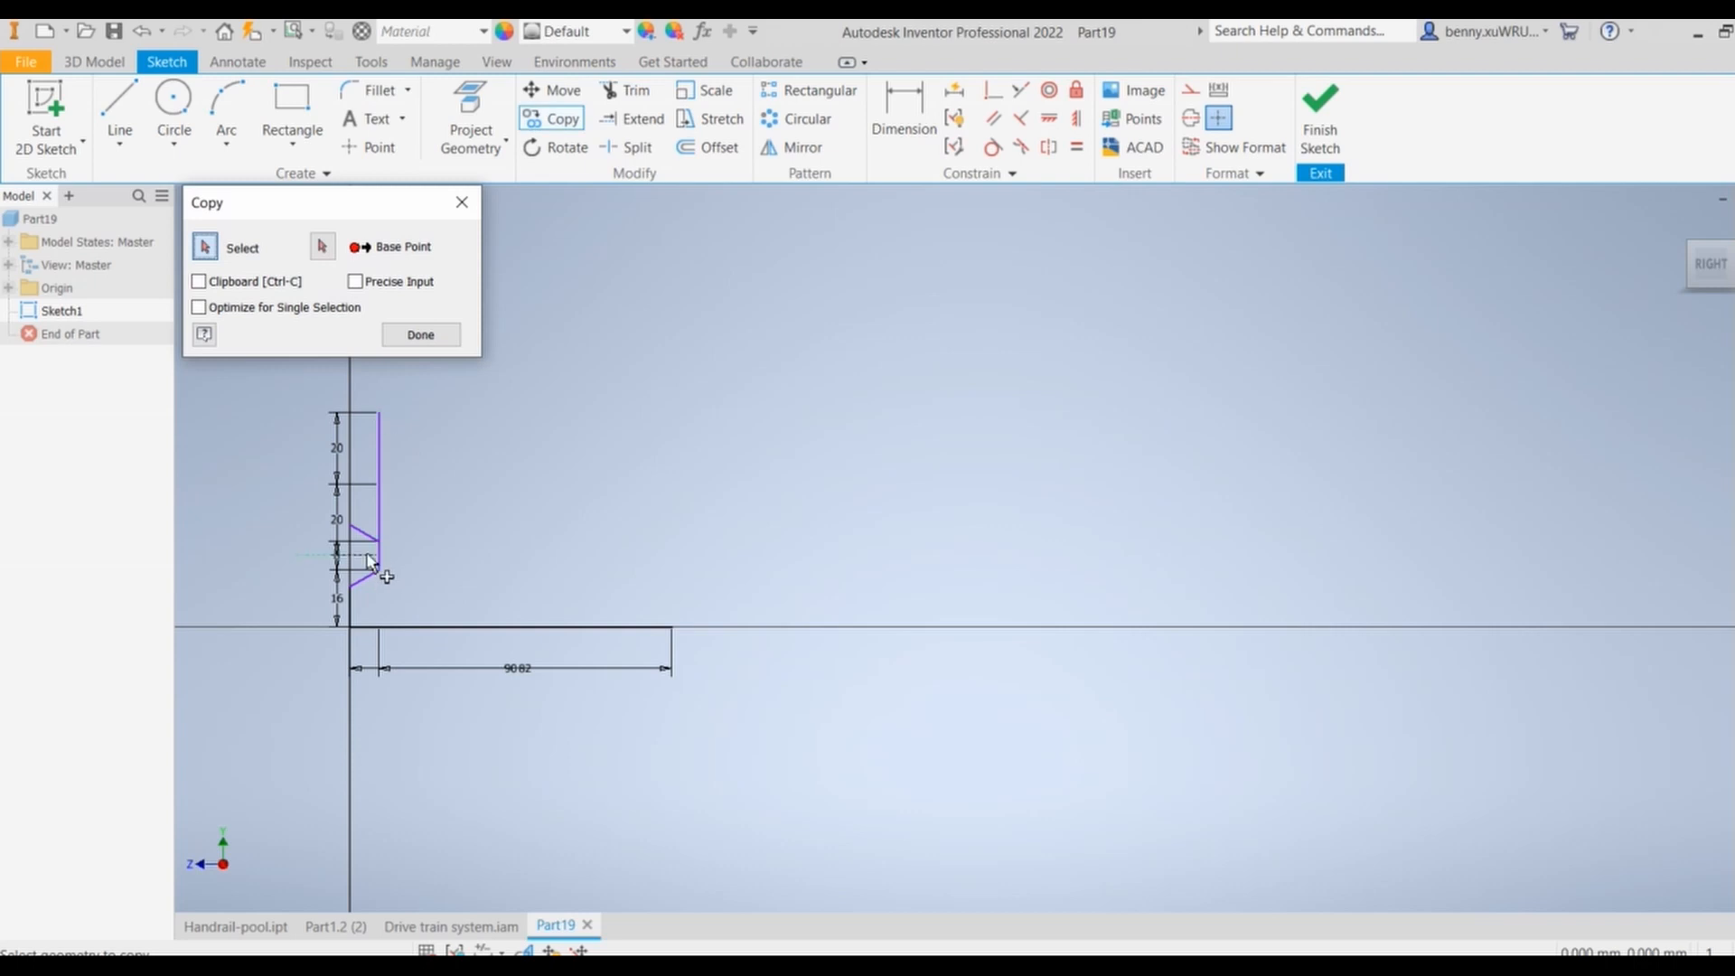
{"action": "left_click", "coordinate": [366, 581]}
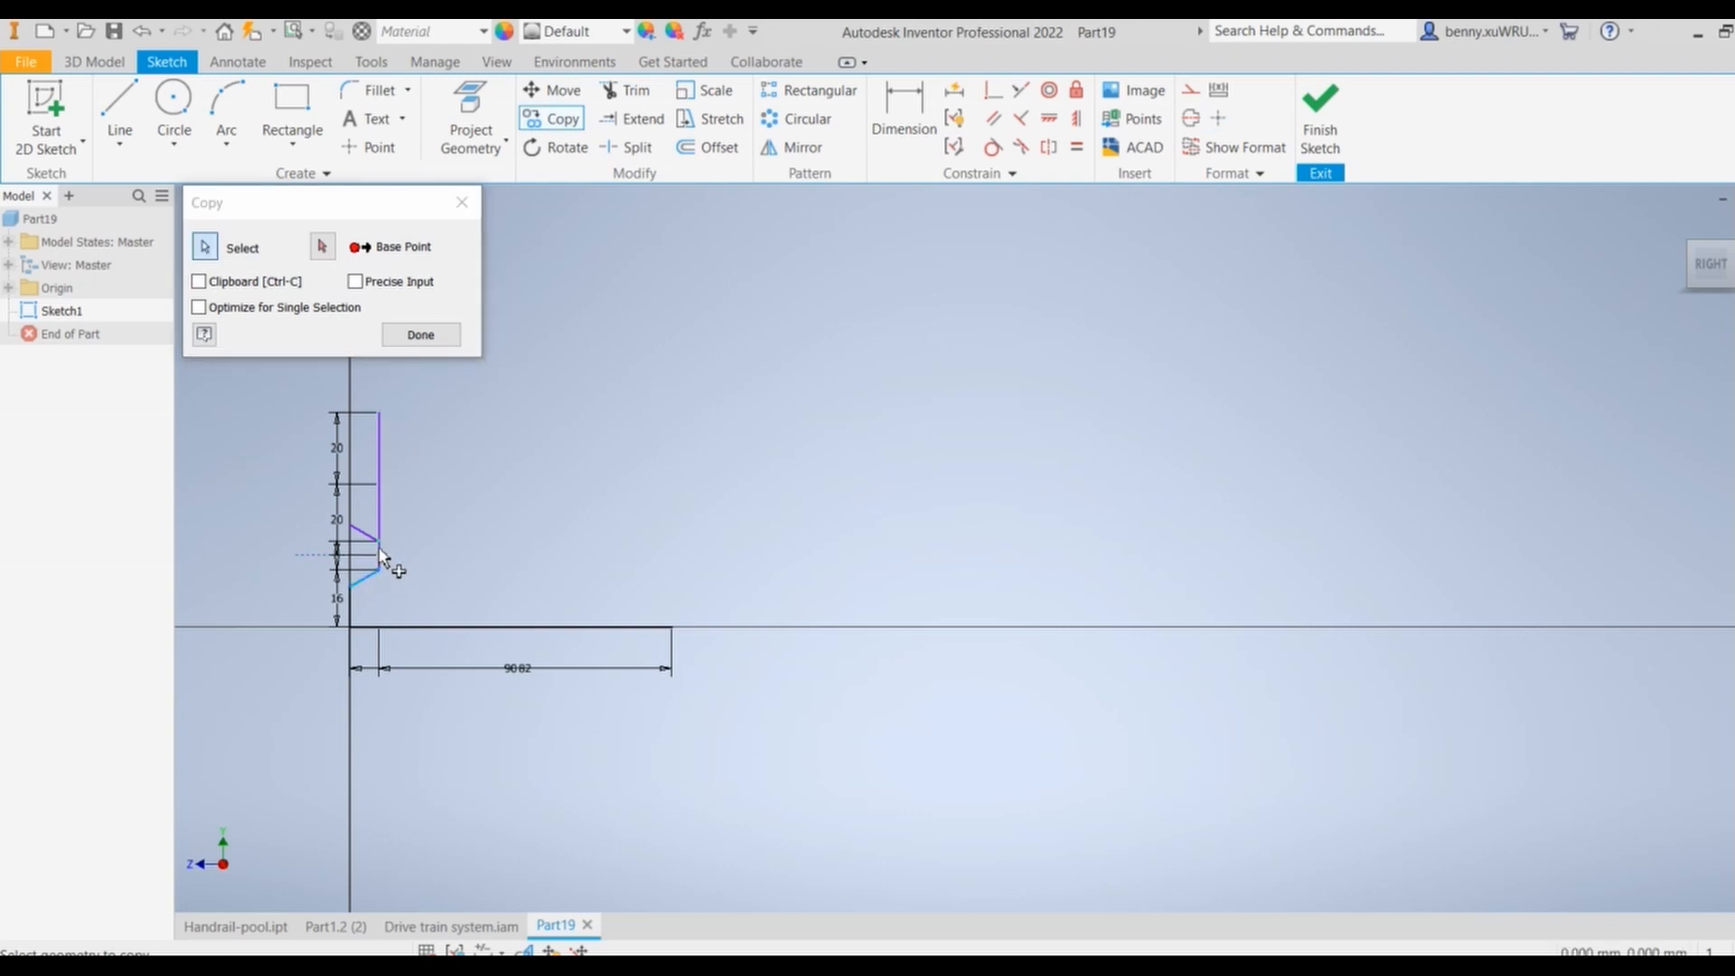
{"action": "left_click", "coordinate": [362, 533]}
{"action": "key", "text": "Return"}
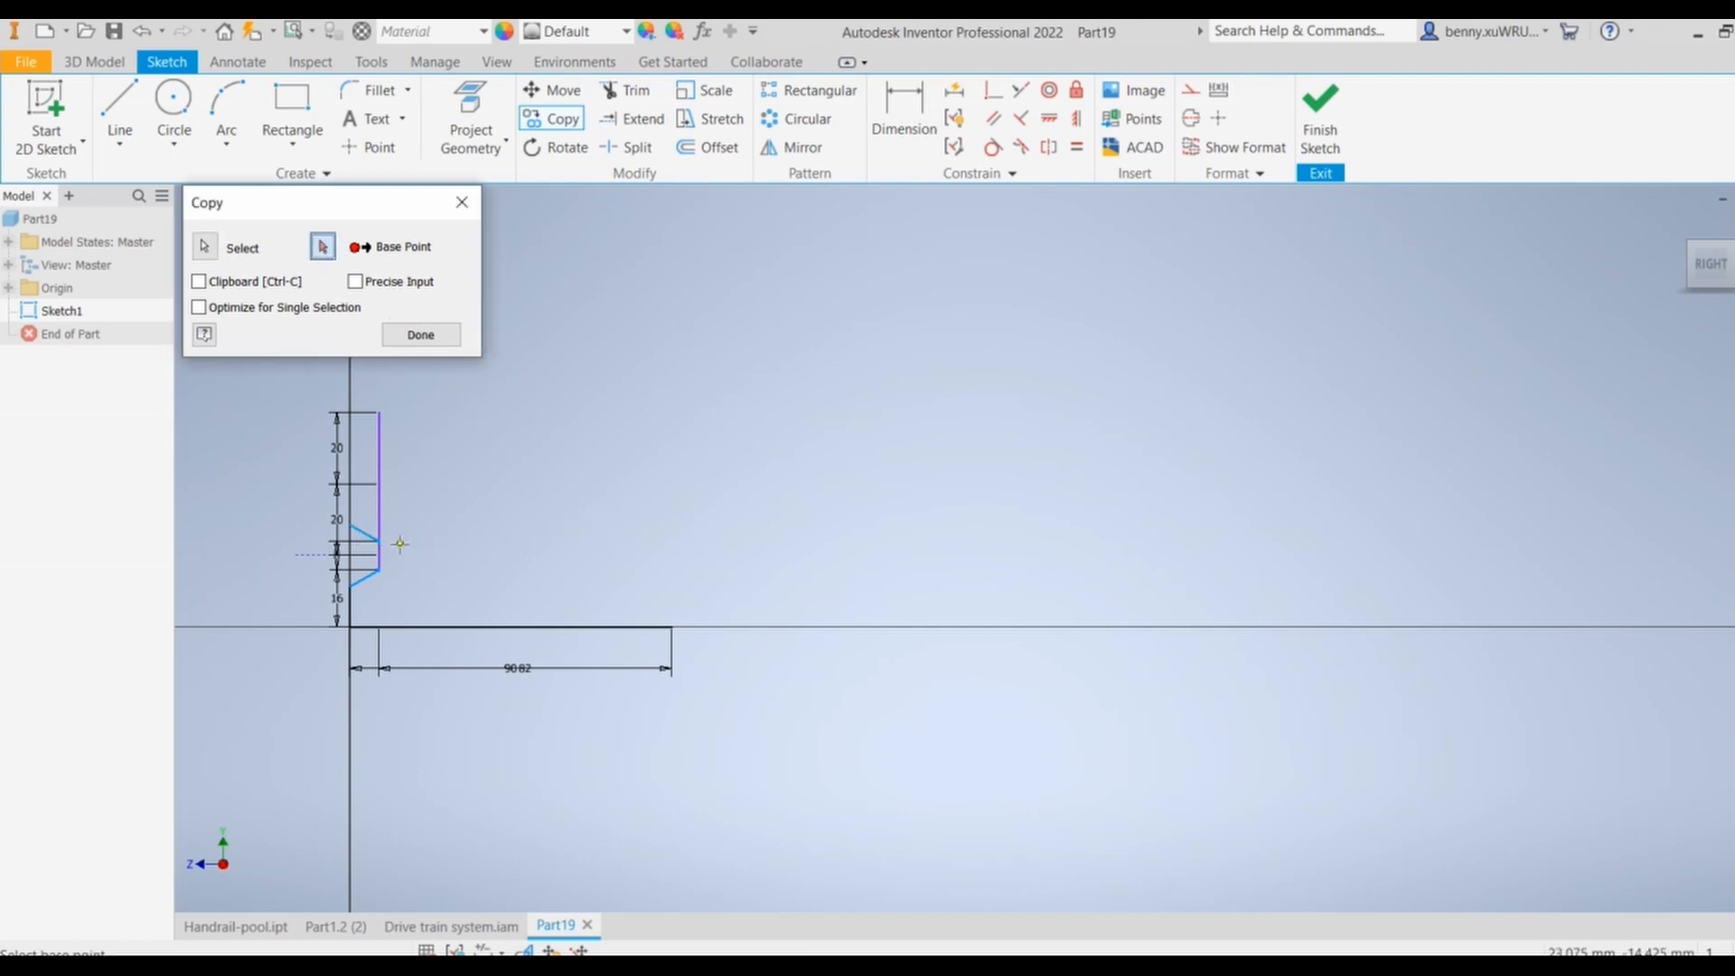
{"action": "left_click", "coordinate": [379, 556]}
{"action": "left_click", "coordinate": [377, 485]}
{"action": "left_click", "coordinate": [380, 415]}
{"action": "left_click", "coordinate": [422, 336]}
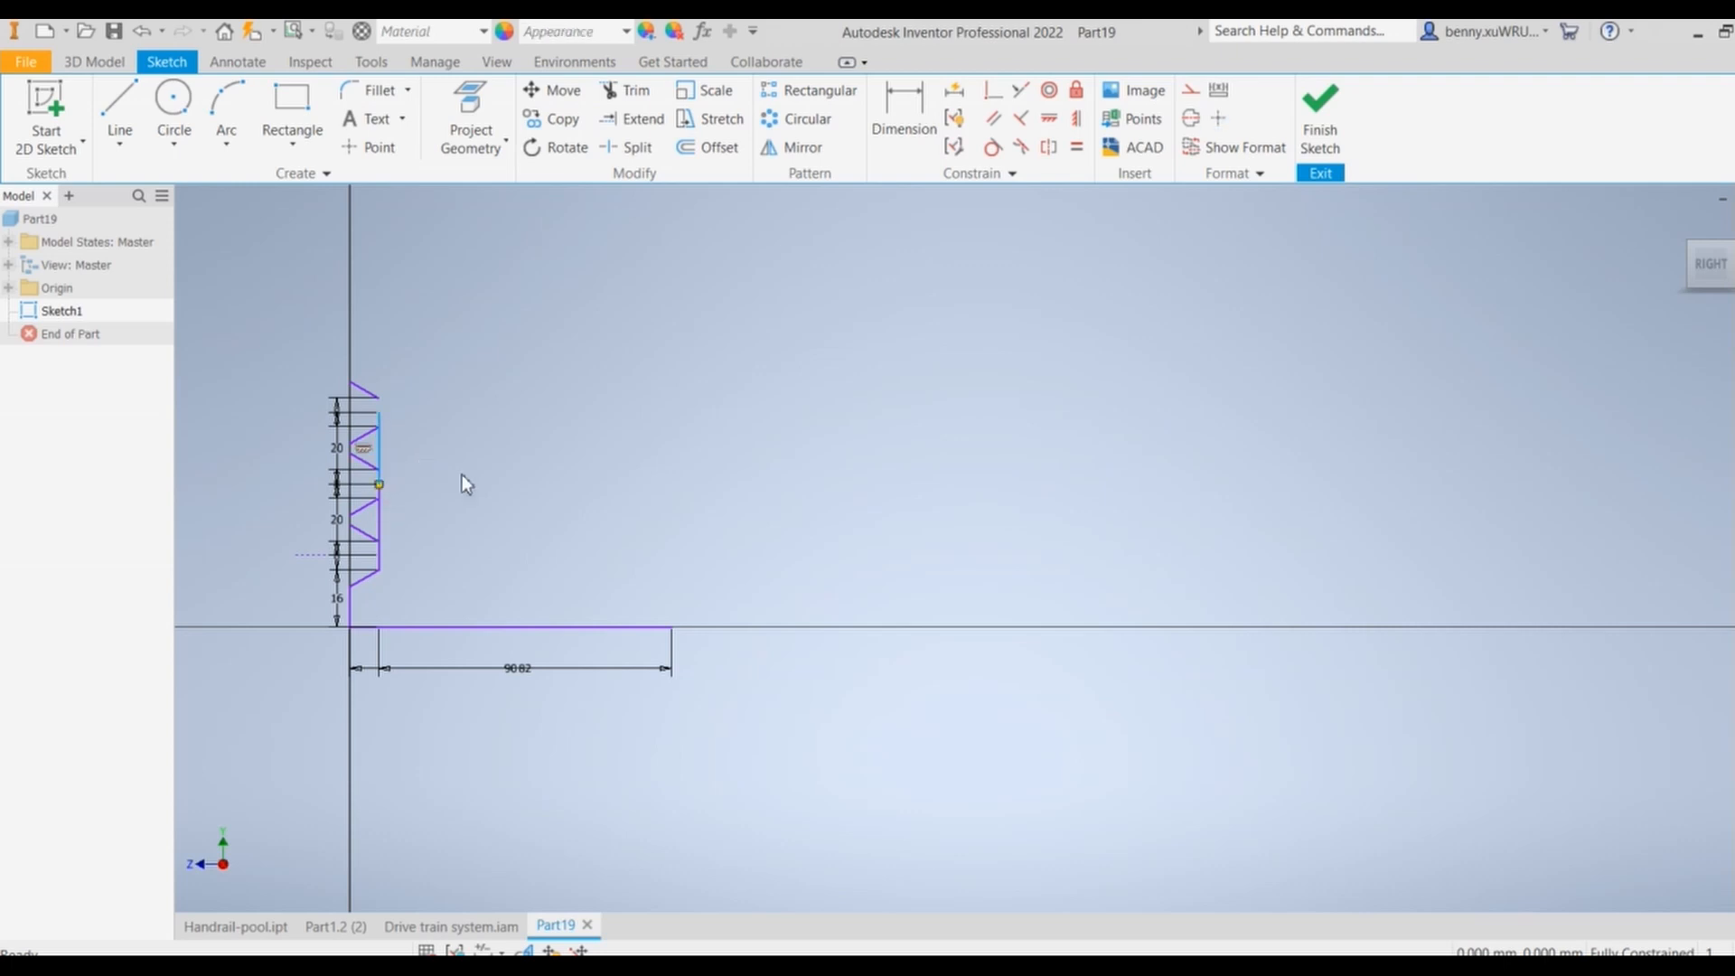
Step: Delete the two 20 mm vertical guide lines
{"action": "left_click", "coordinate": [430, 492]}
{"action": "left_click", "coordinate": [387, 529]}
{"action": "key", "text": "Delete"}
Step: Draw the vertical bottom lines of the middle and upper grooves between the inner ends of the copied slanted lines
{"action": "key", "text": "l"}
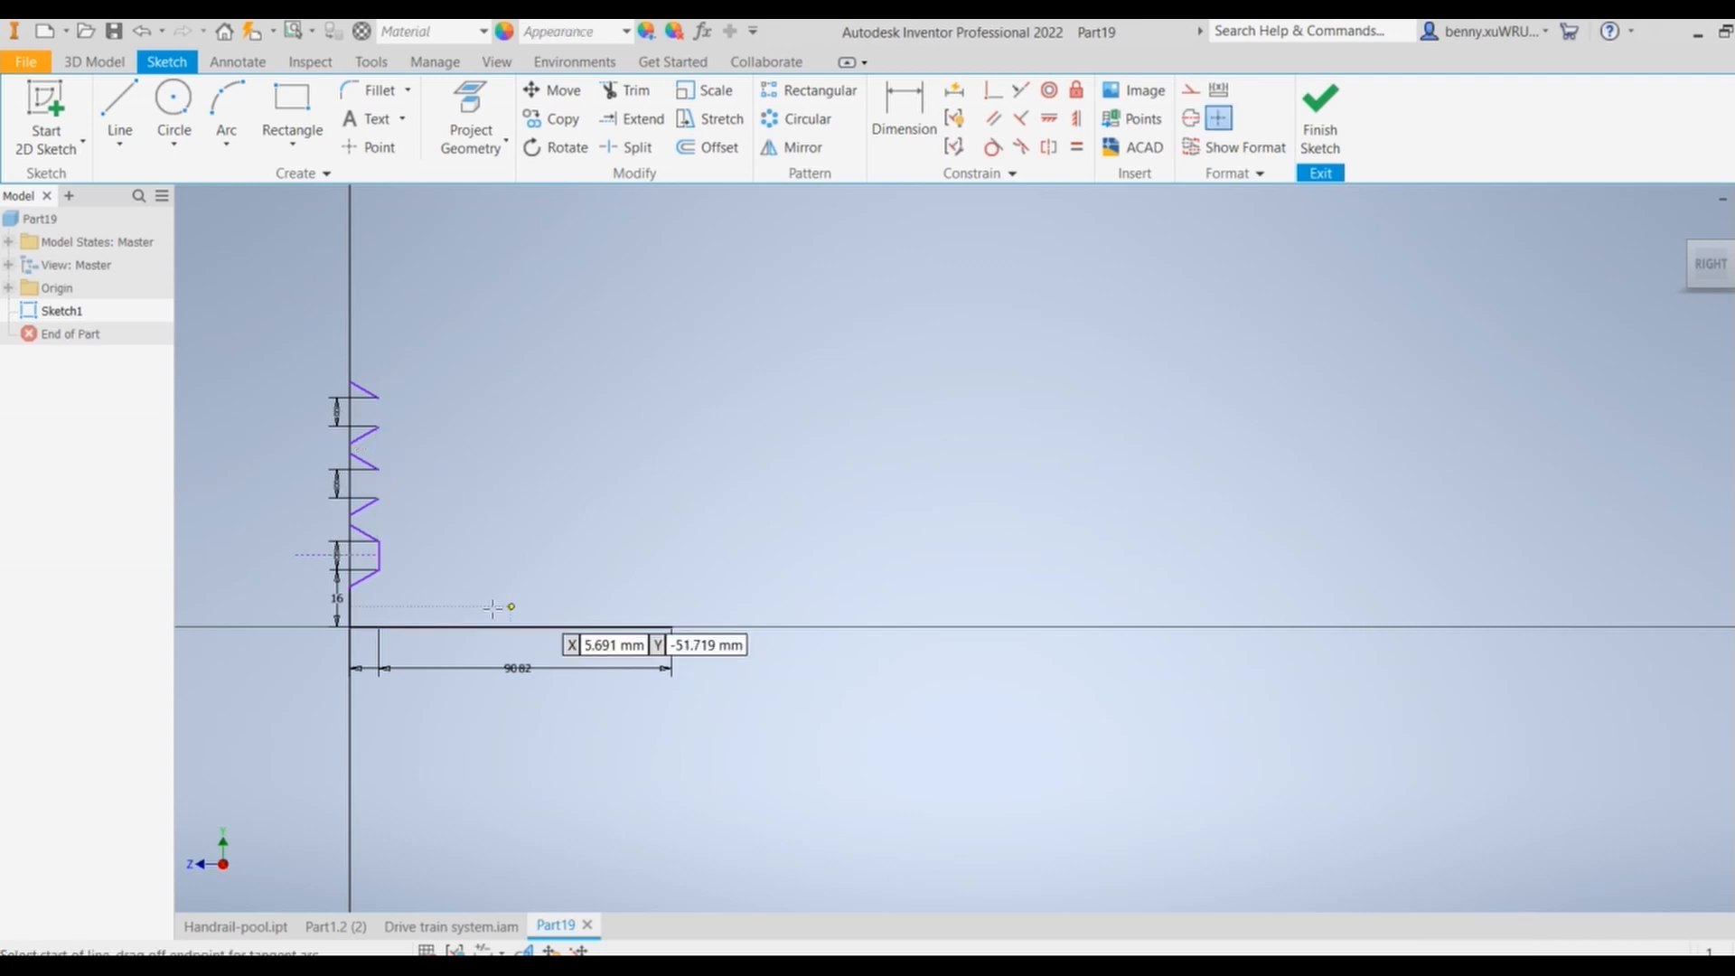
{"action": "left_click", "coordinate": [379, 512]}
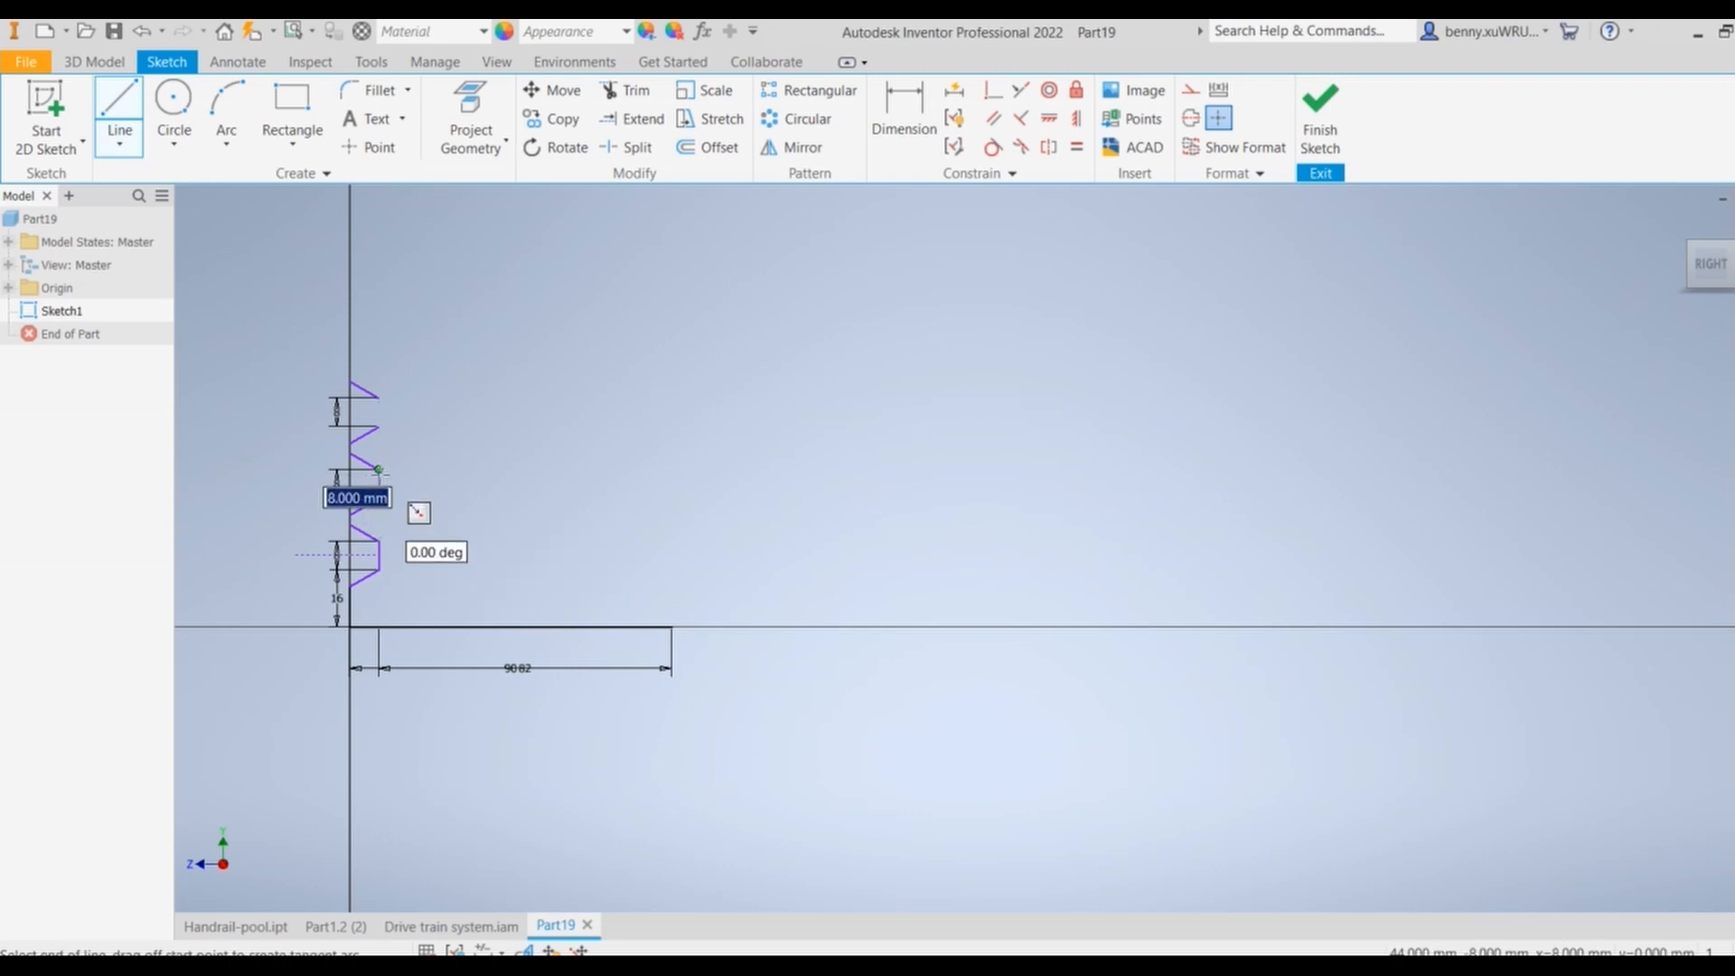
{"action": "left_click", "coordinate": [379, 470]}
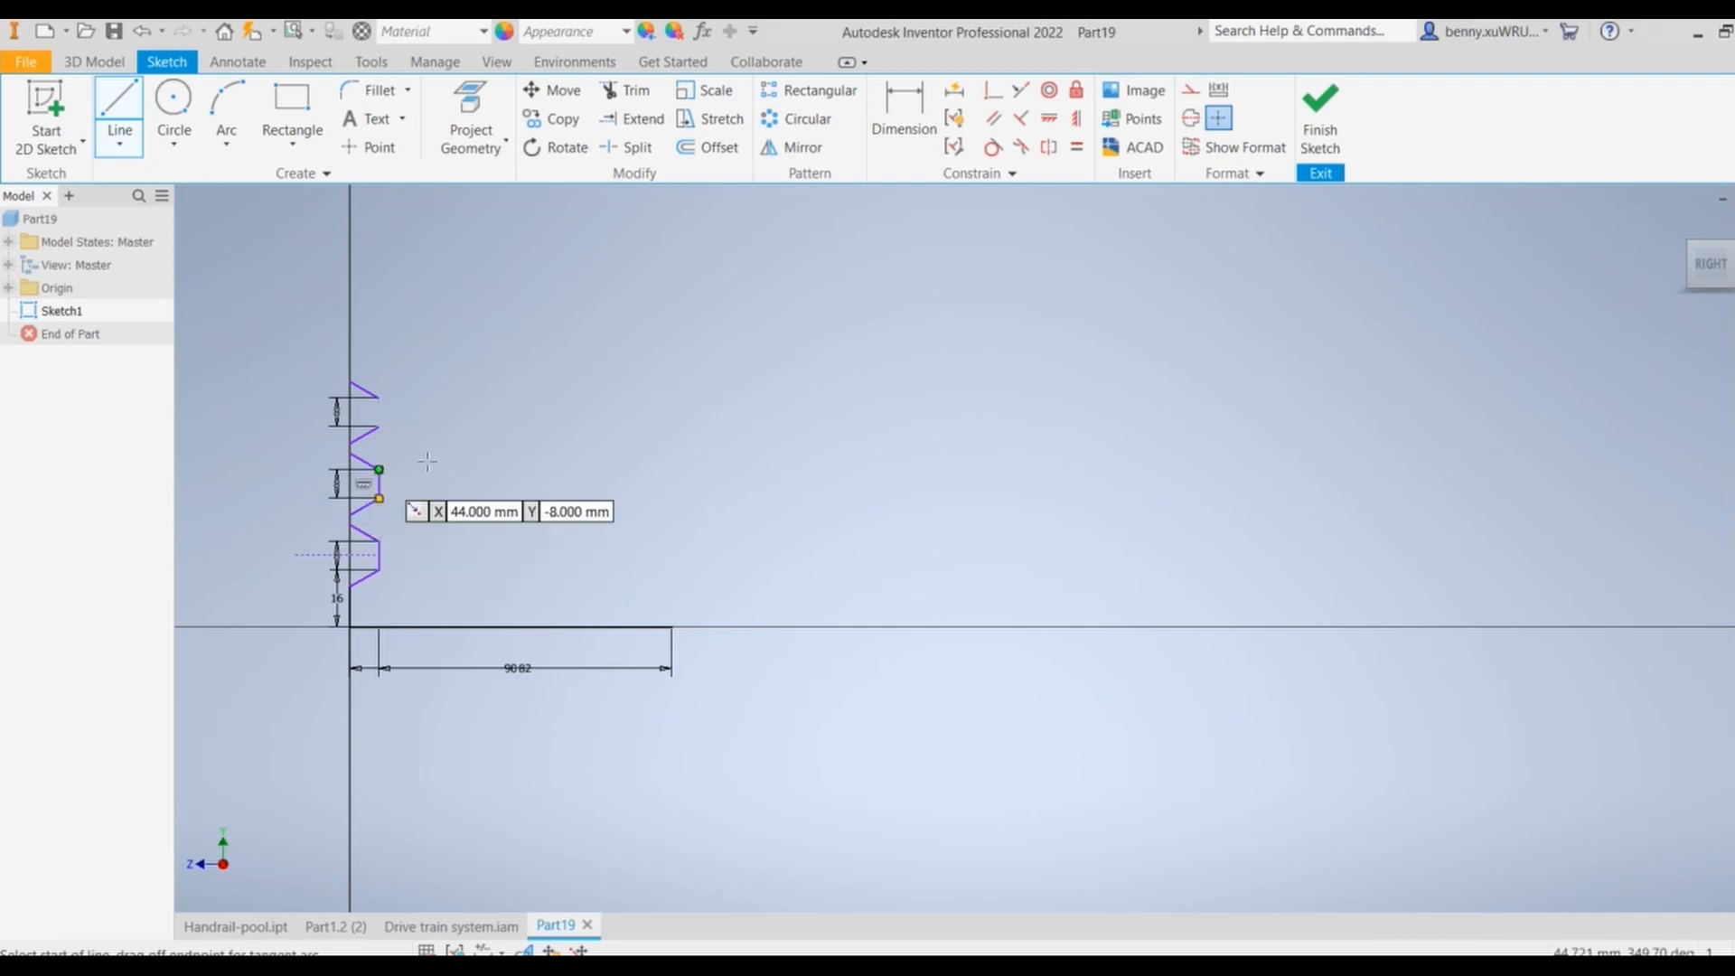
{"action": "left_click", "coordinate": [378, 434]}
{"action": "left_click", "coordinate": [379, 426]}
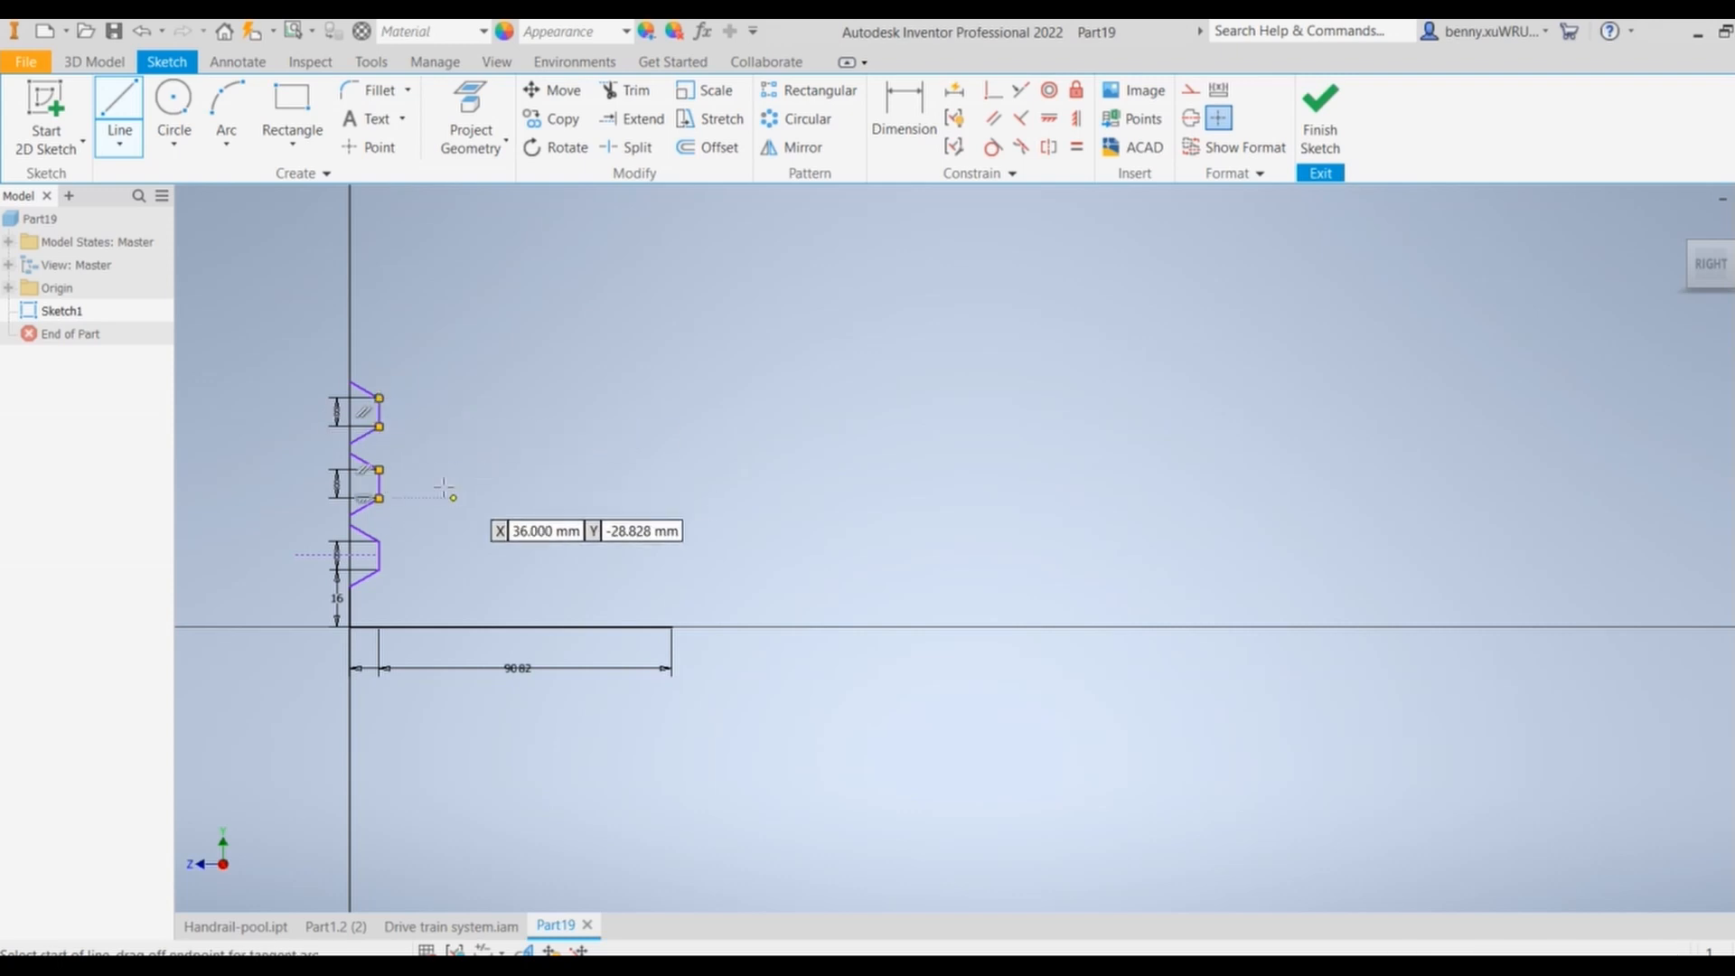
Step: Draw short vertical lines along the vertical axis joining the outer ends of the neighbouring grooves
{"action": "left_click", "coordinate": [349, 443]}
{"action": "left_click", "coordinate": [350, 453]}
{"action": "left_click", "coordinate": [350, 515]}
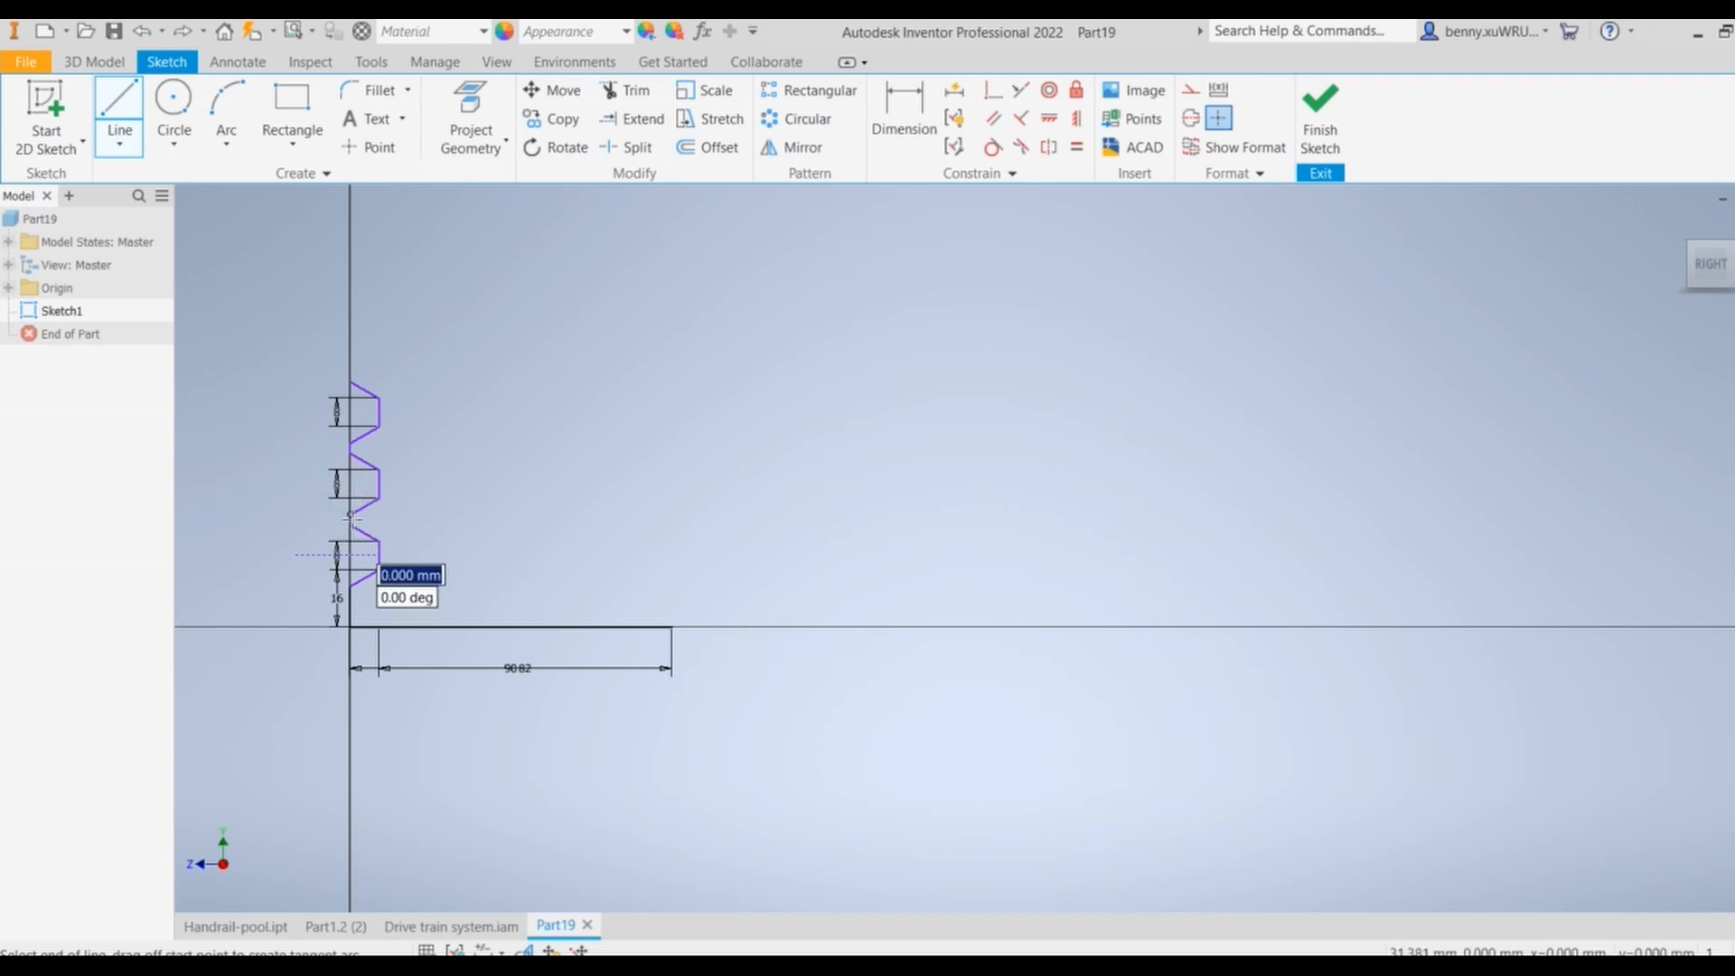
{"action": "key", "text": "Escape"}
{"action": "scroll", "coordinate": [615, 264], "scroll_direction": "up", "scroll_amount": 4}
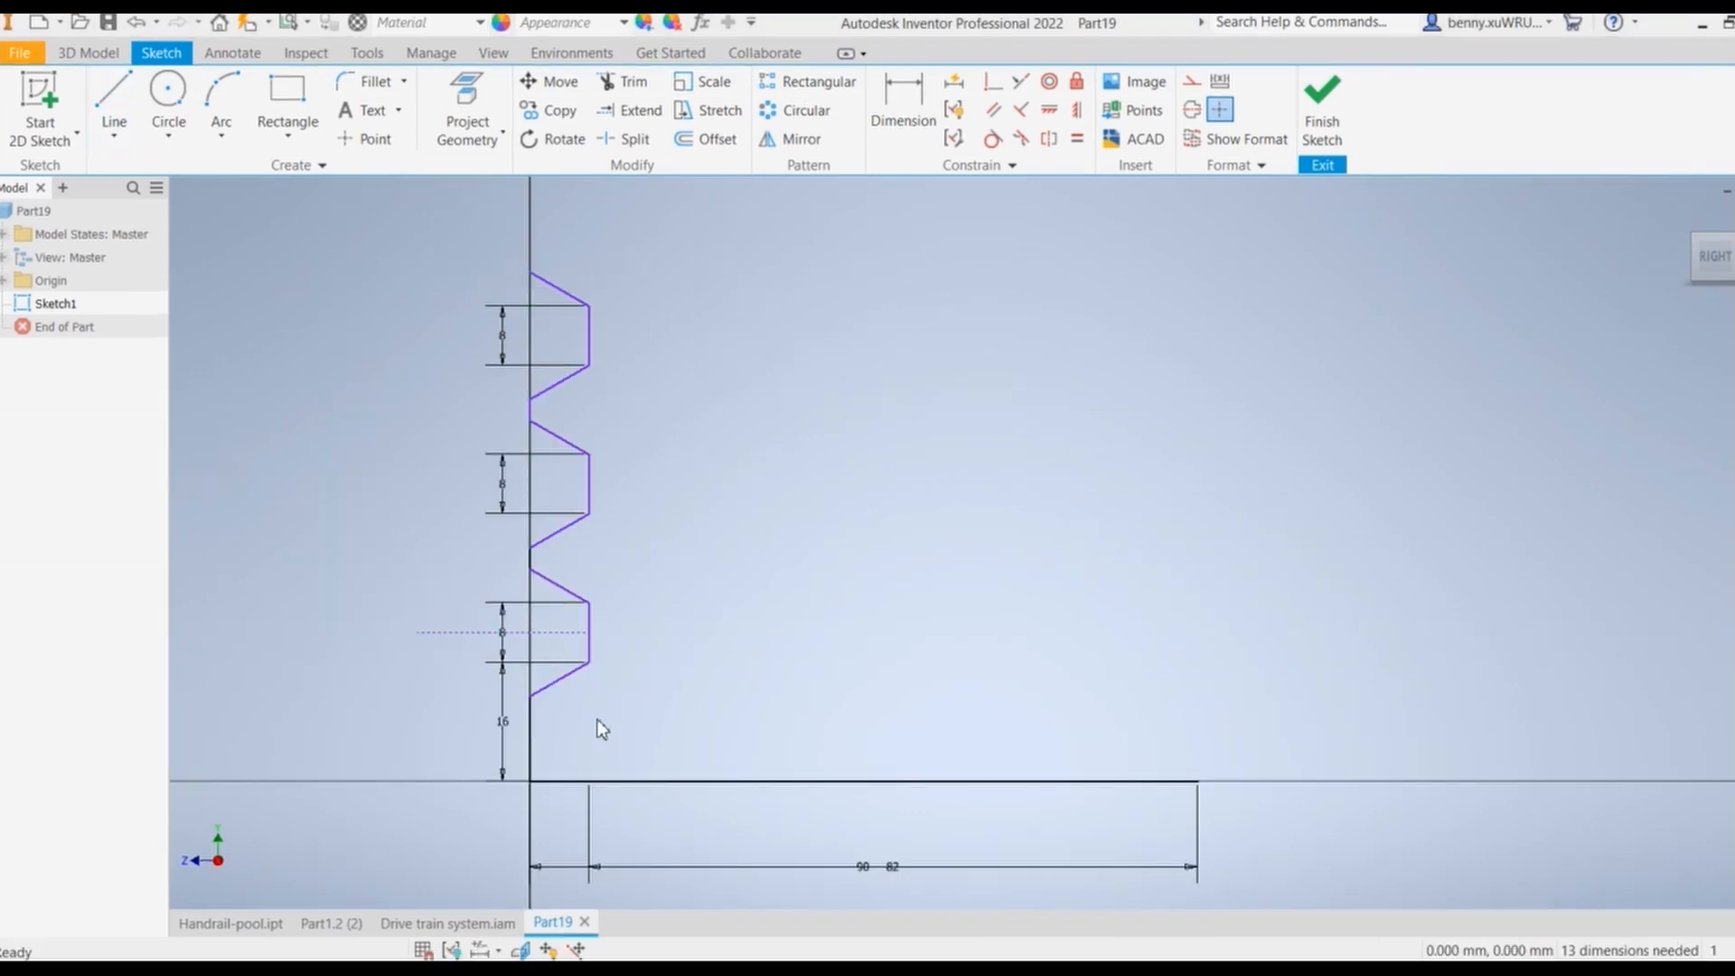
Step: Check the overall rim width in the Word worksheet, and draw an 80 mm vertical guide line in Inventor upward from the horizontal axis outside the profile
{"action": "mouse_move", "coordinate": [1075, 969]}
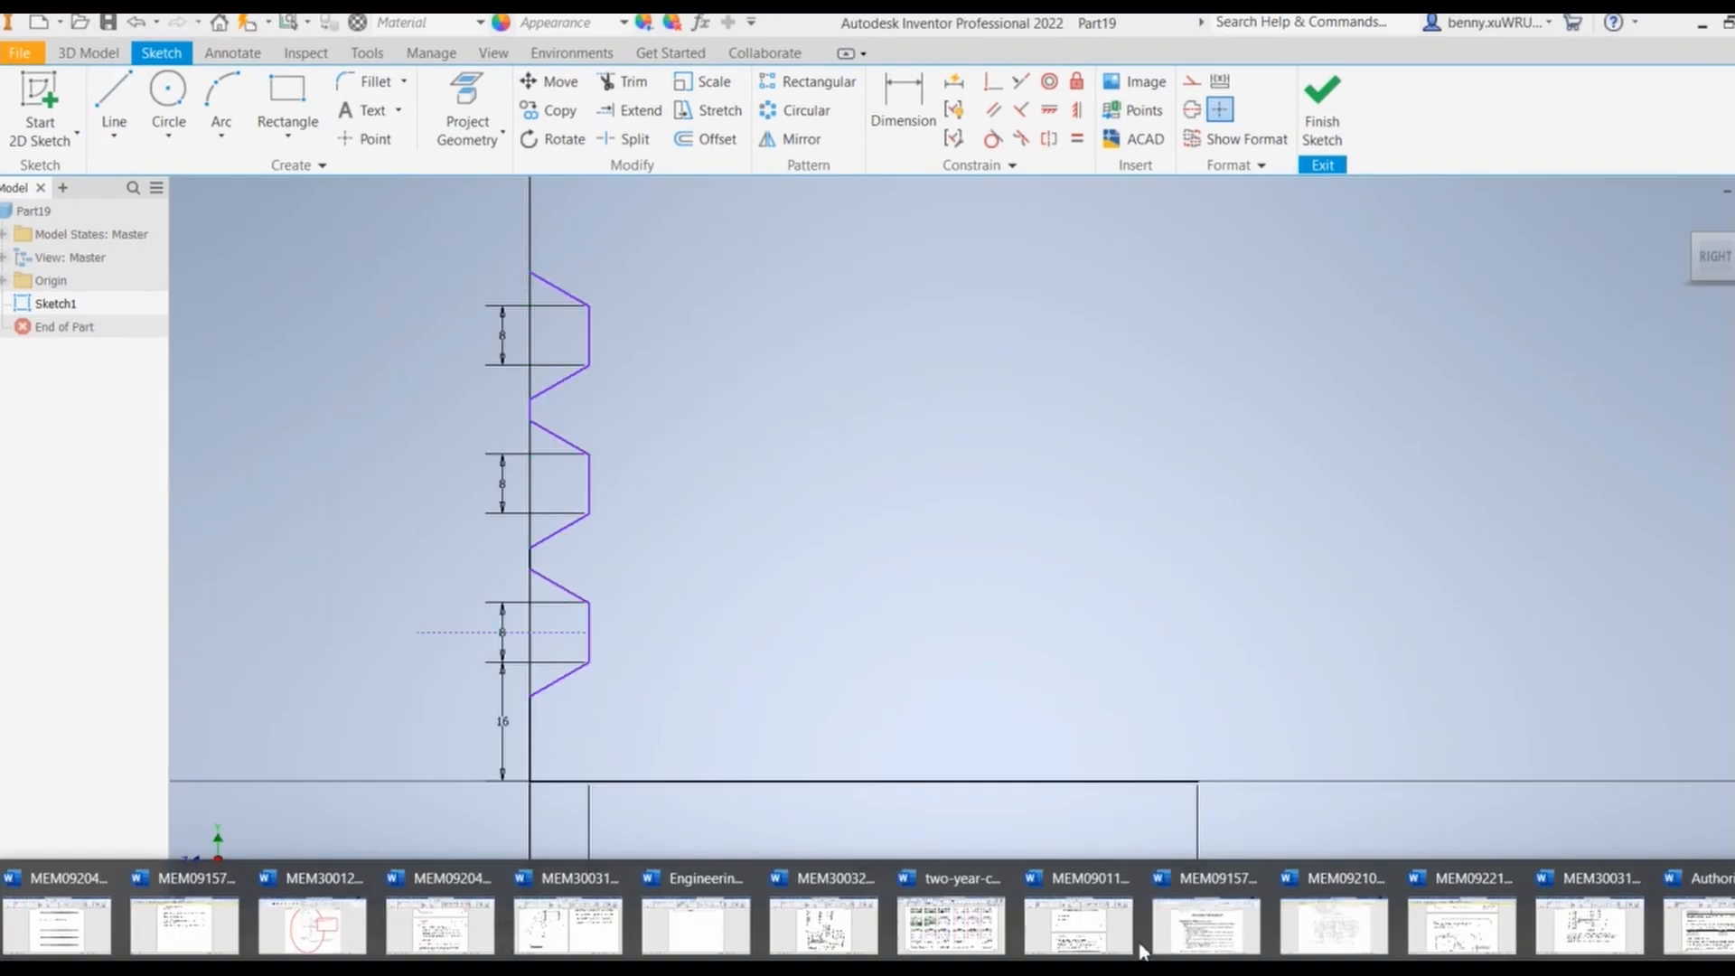
{"action": "left_click", "coordinate": [1338, 944]}
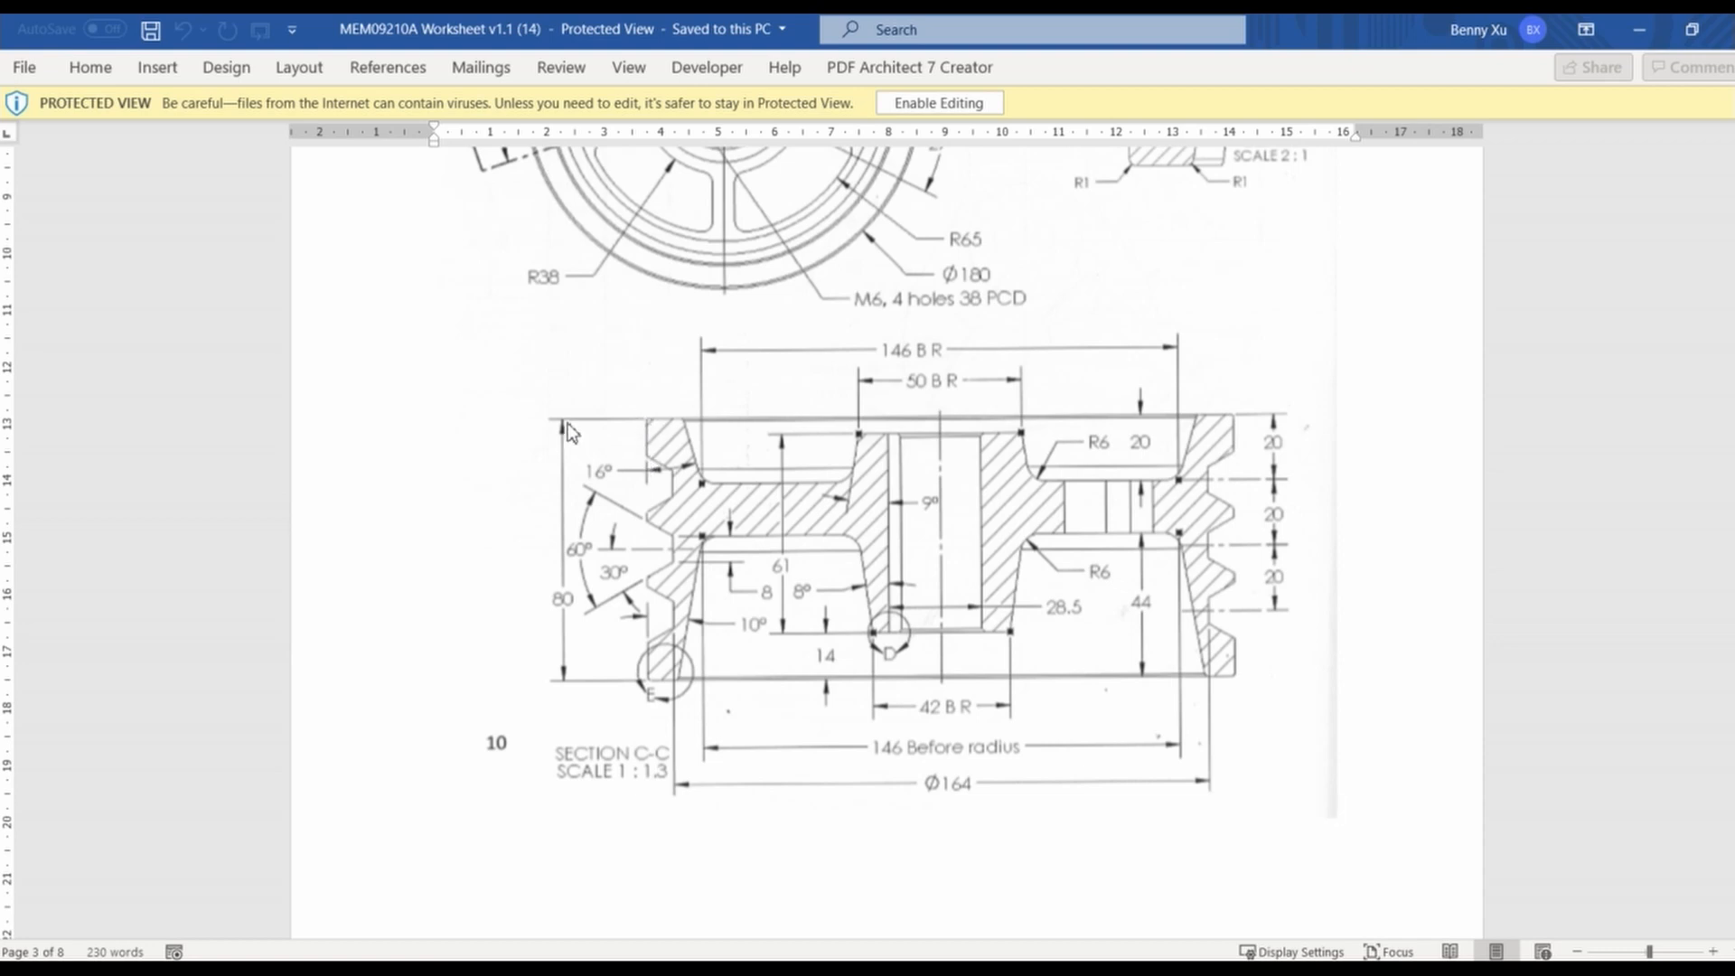
{"action": "left_click", "coordinate": [1637, 31]}
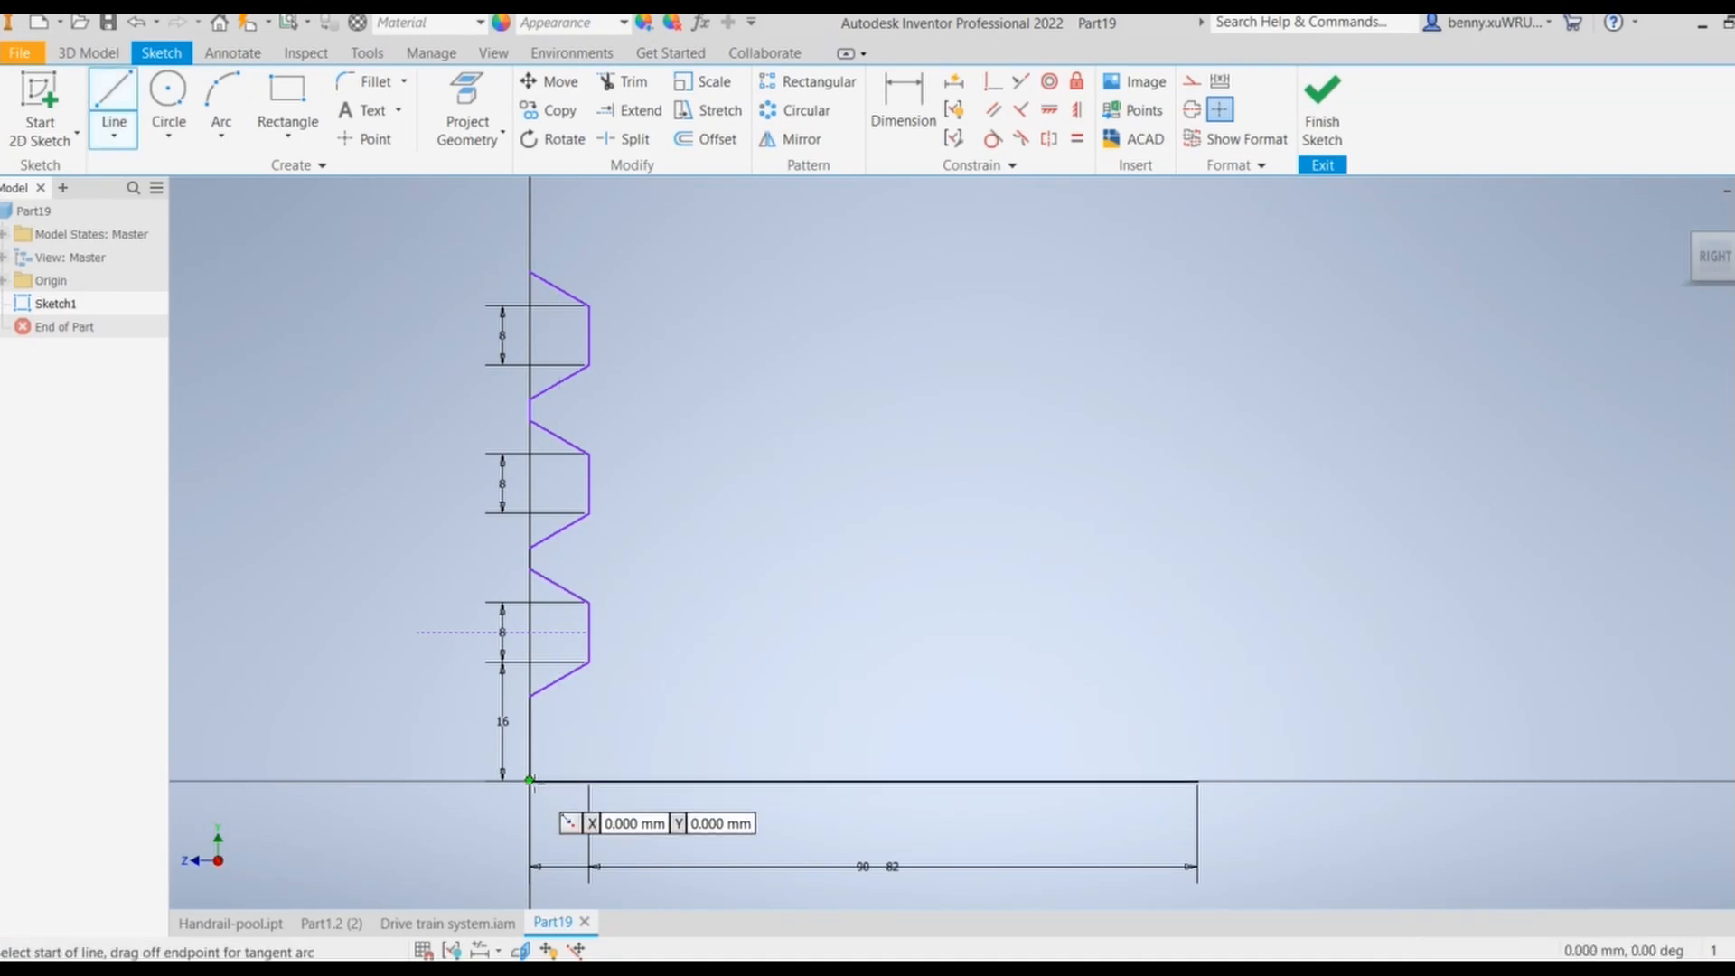
{"action": "left_click", "coordinate": [485, 780]}
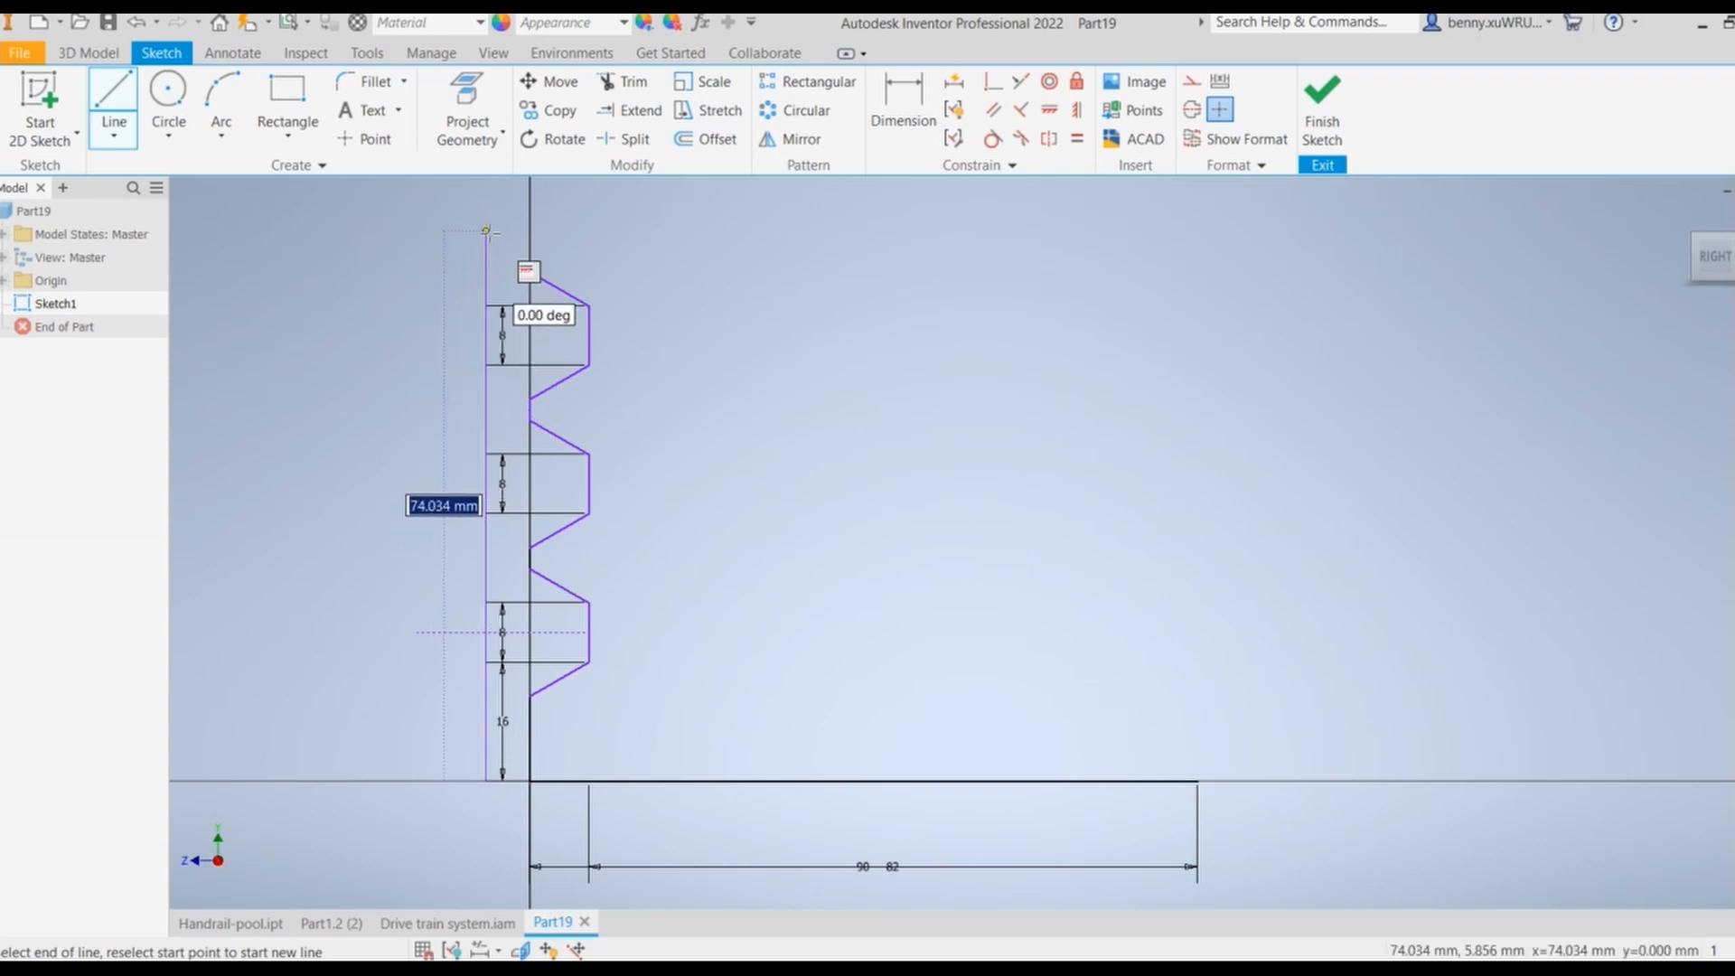
{"action": "type", "text": "80"}
{"action": "key", "text": "Return"}
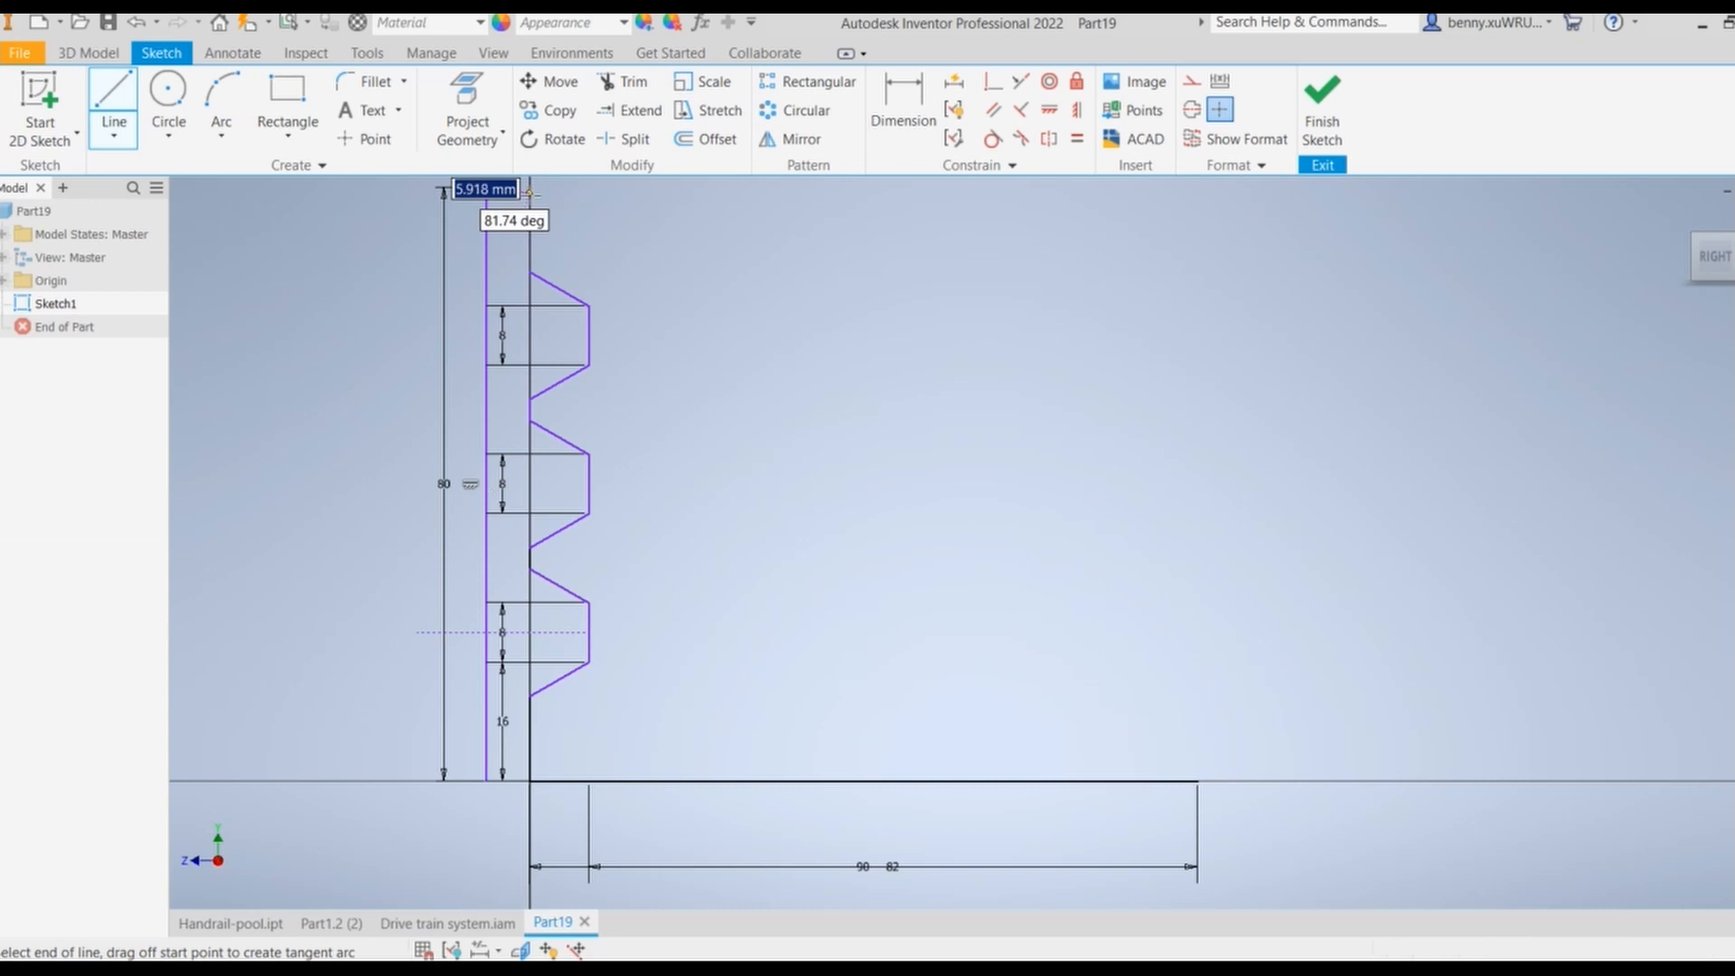
{"action": "key", "text": "Escape"}
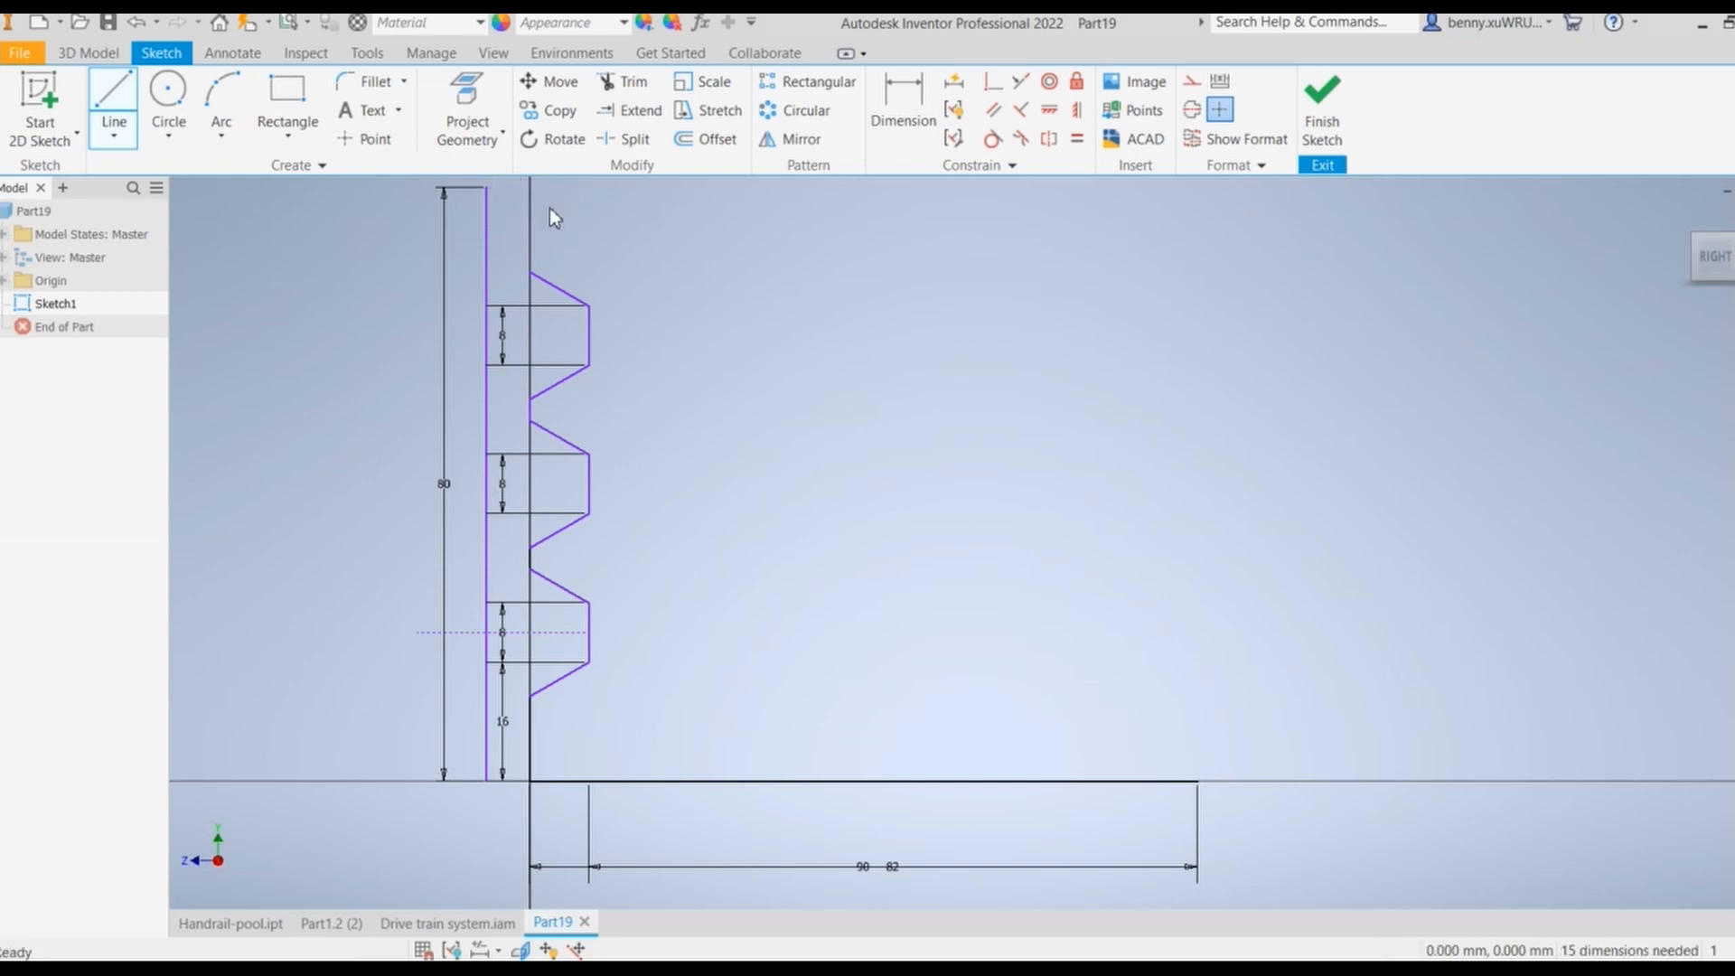
Step: From the upper groove's top end, draw a vertical line to the guide's height and a 90 mm horizontal line, and delete the 80 mm guide
{"action": "left_click", "coordinate": [529, 270]}
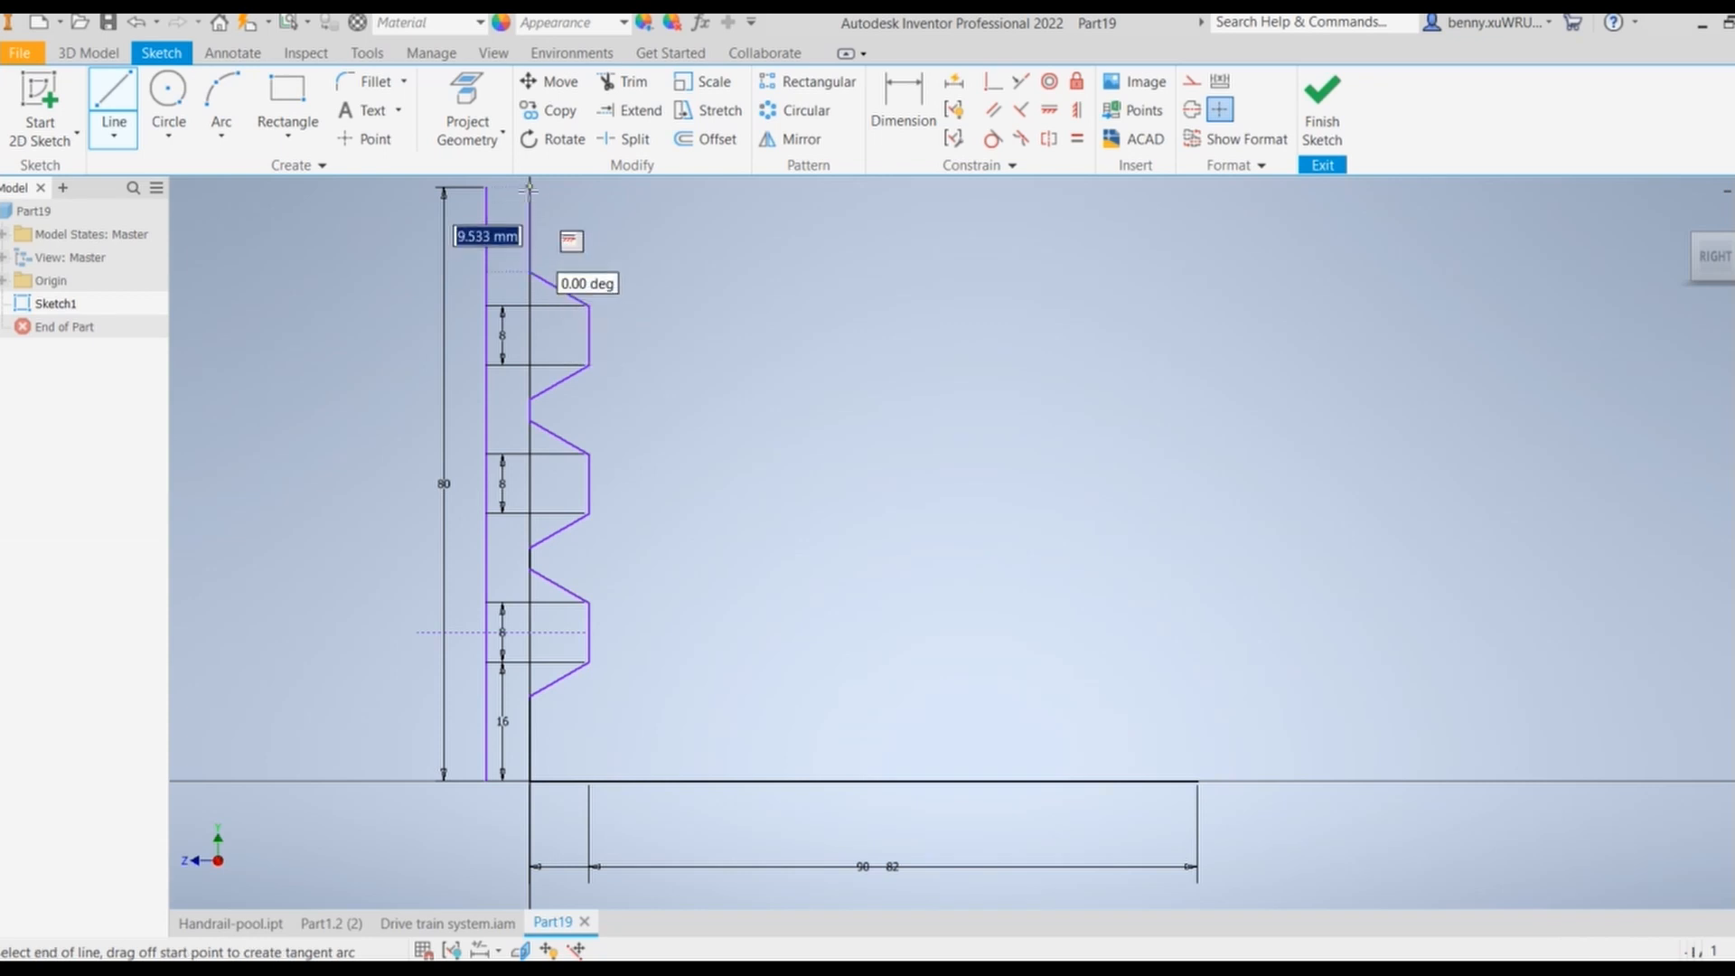
{"action": "left_click", "coordinate": [530, 187]}
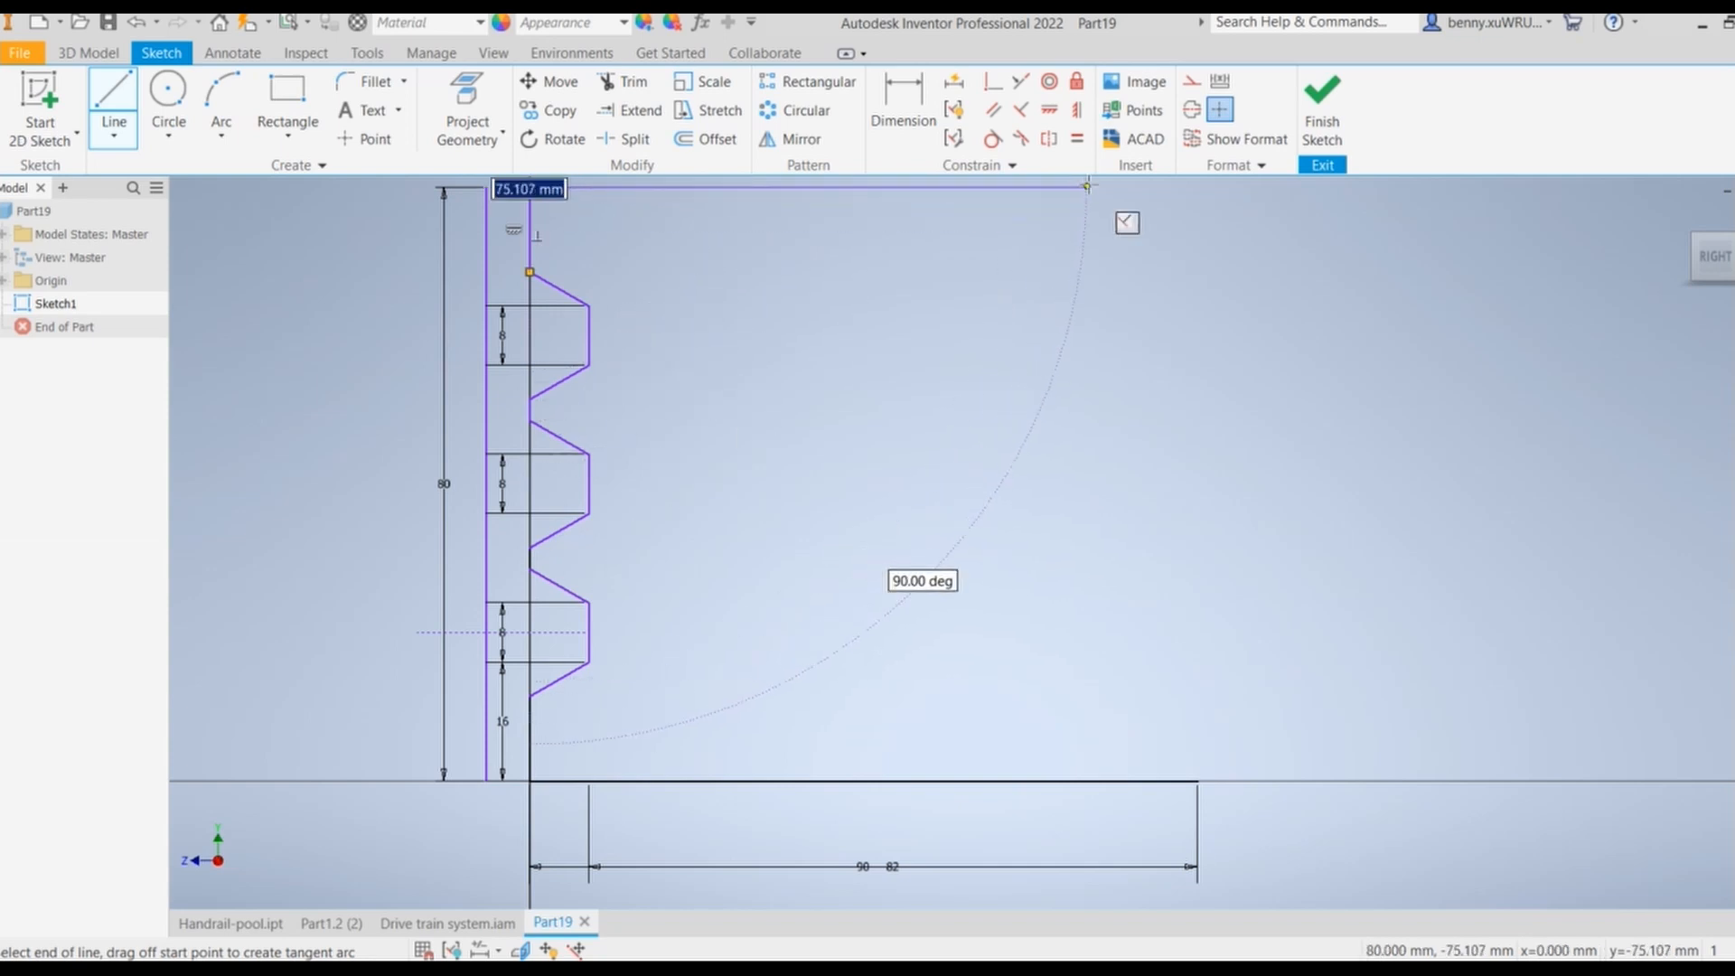
{"action": "type", "text": "90"}
{"action": "key", "text": "Return"}
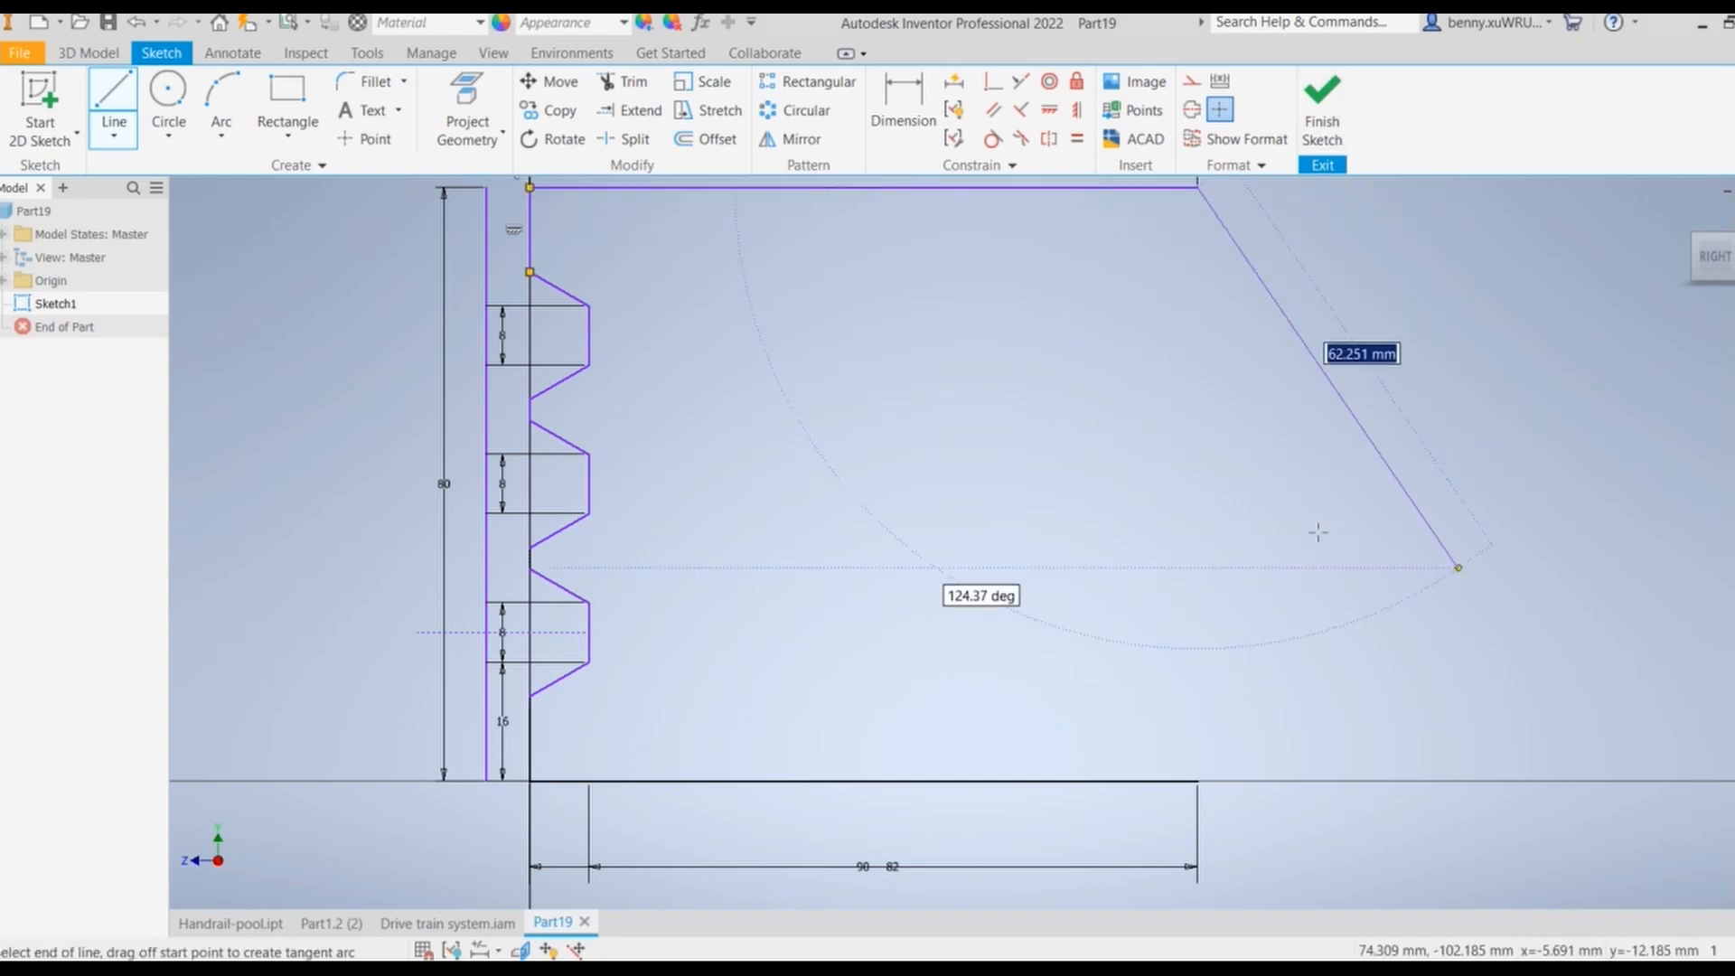
{"action": "right_click", "coordinate": [1316, 529]}
{"action": "left_click", "coordinate": [1374, 533]}
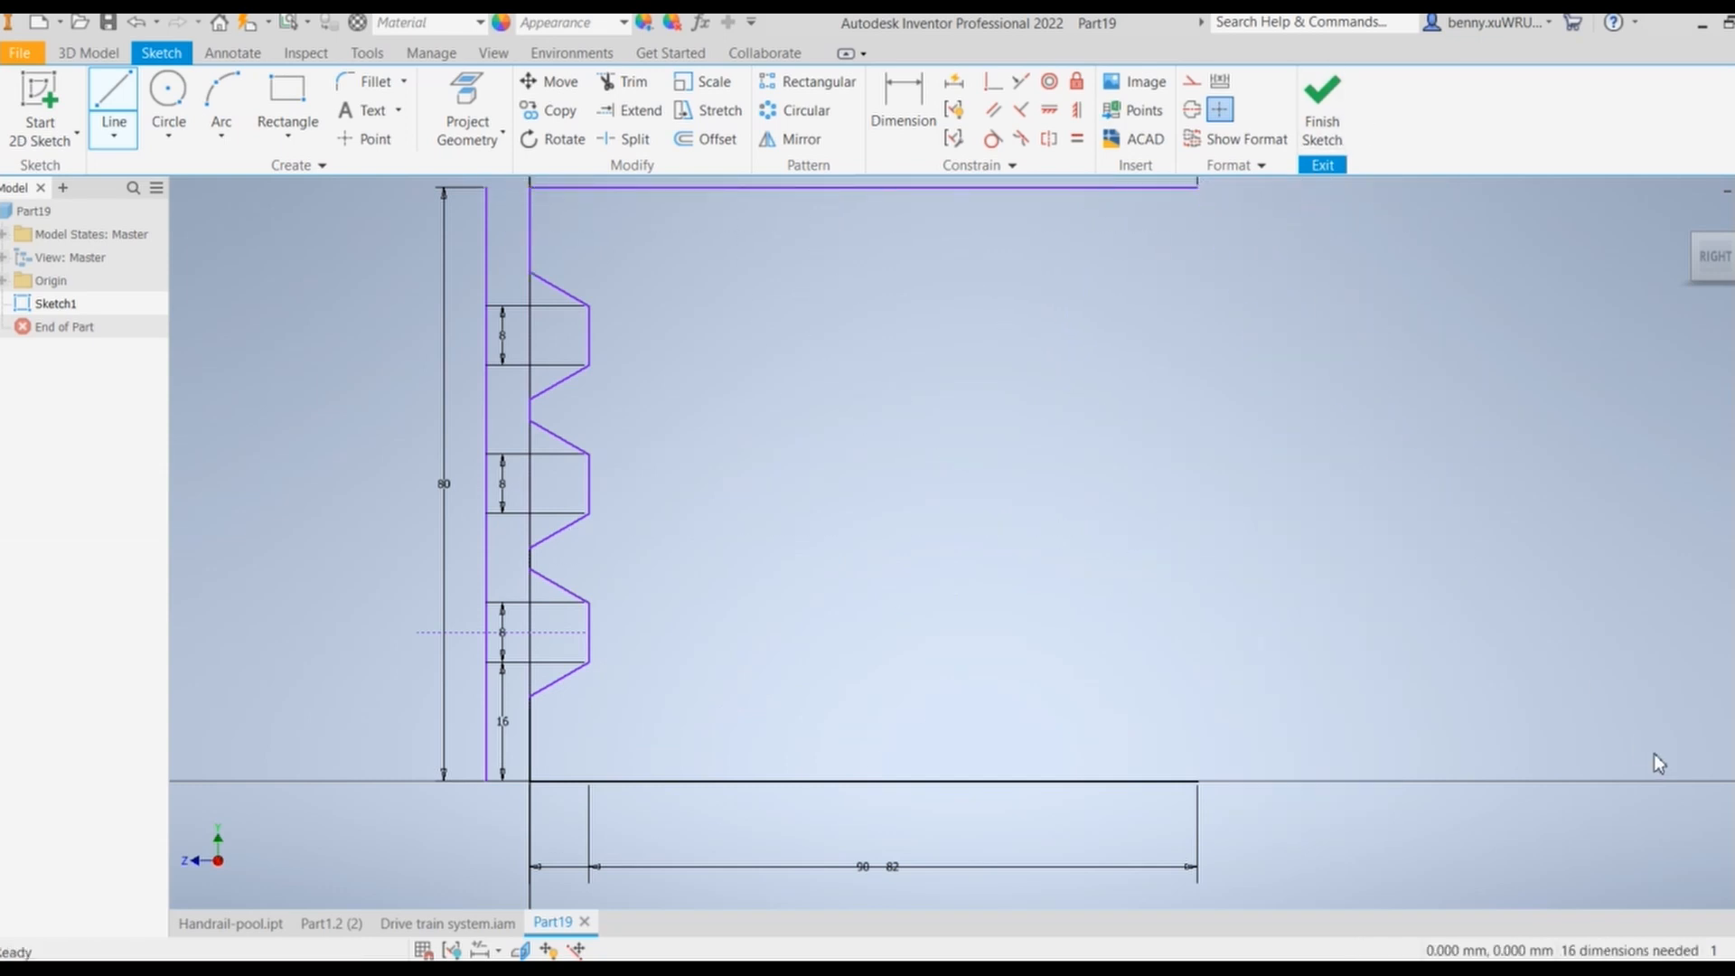
{"action": "left_click", "coordinate": [491, 233]}
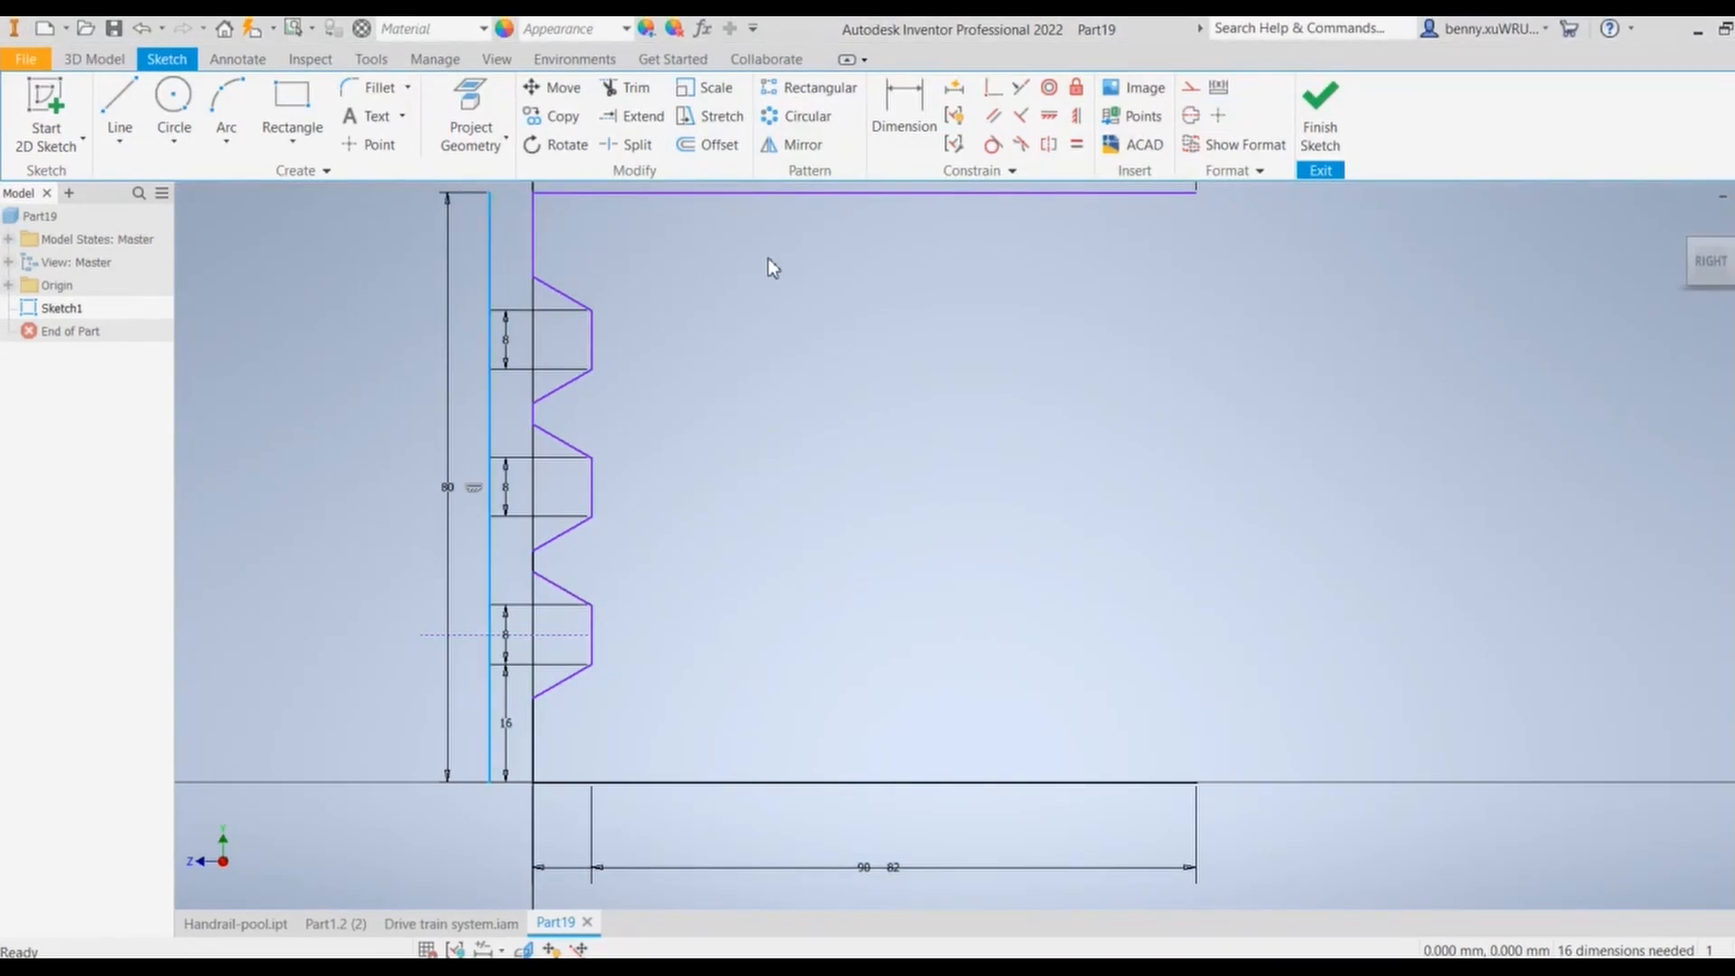
{"action": "key", "text": "Delete"}
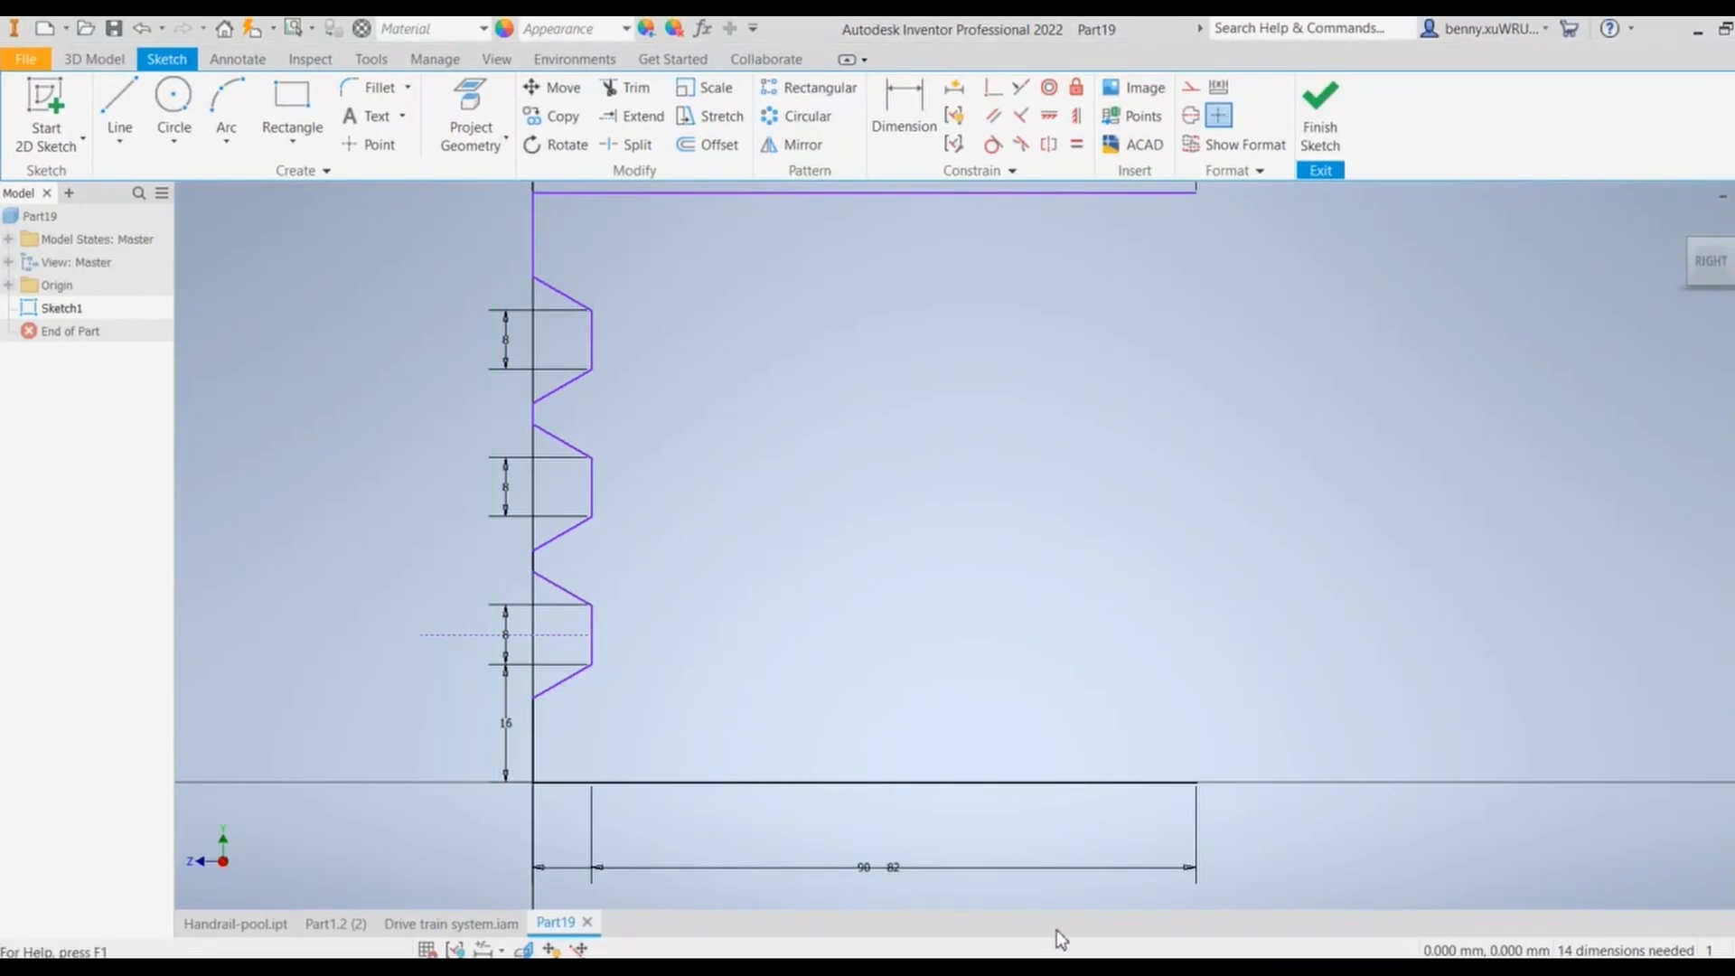
Step: Check section C-C in the Word worksheet, and draw in Inventor a 73 mm line back along the base from its inner end and a 44 mm vertical line
{"action": "left_click", "coordinate": [1331, 903]}
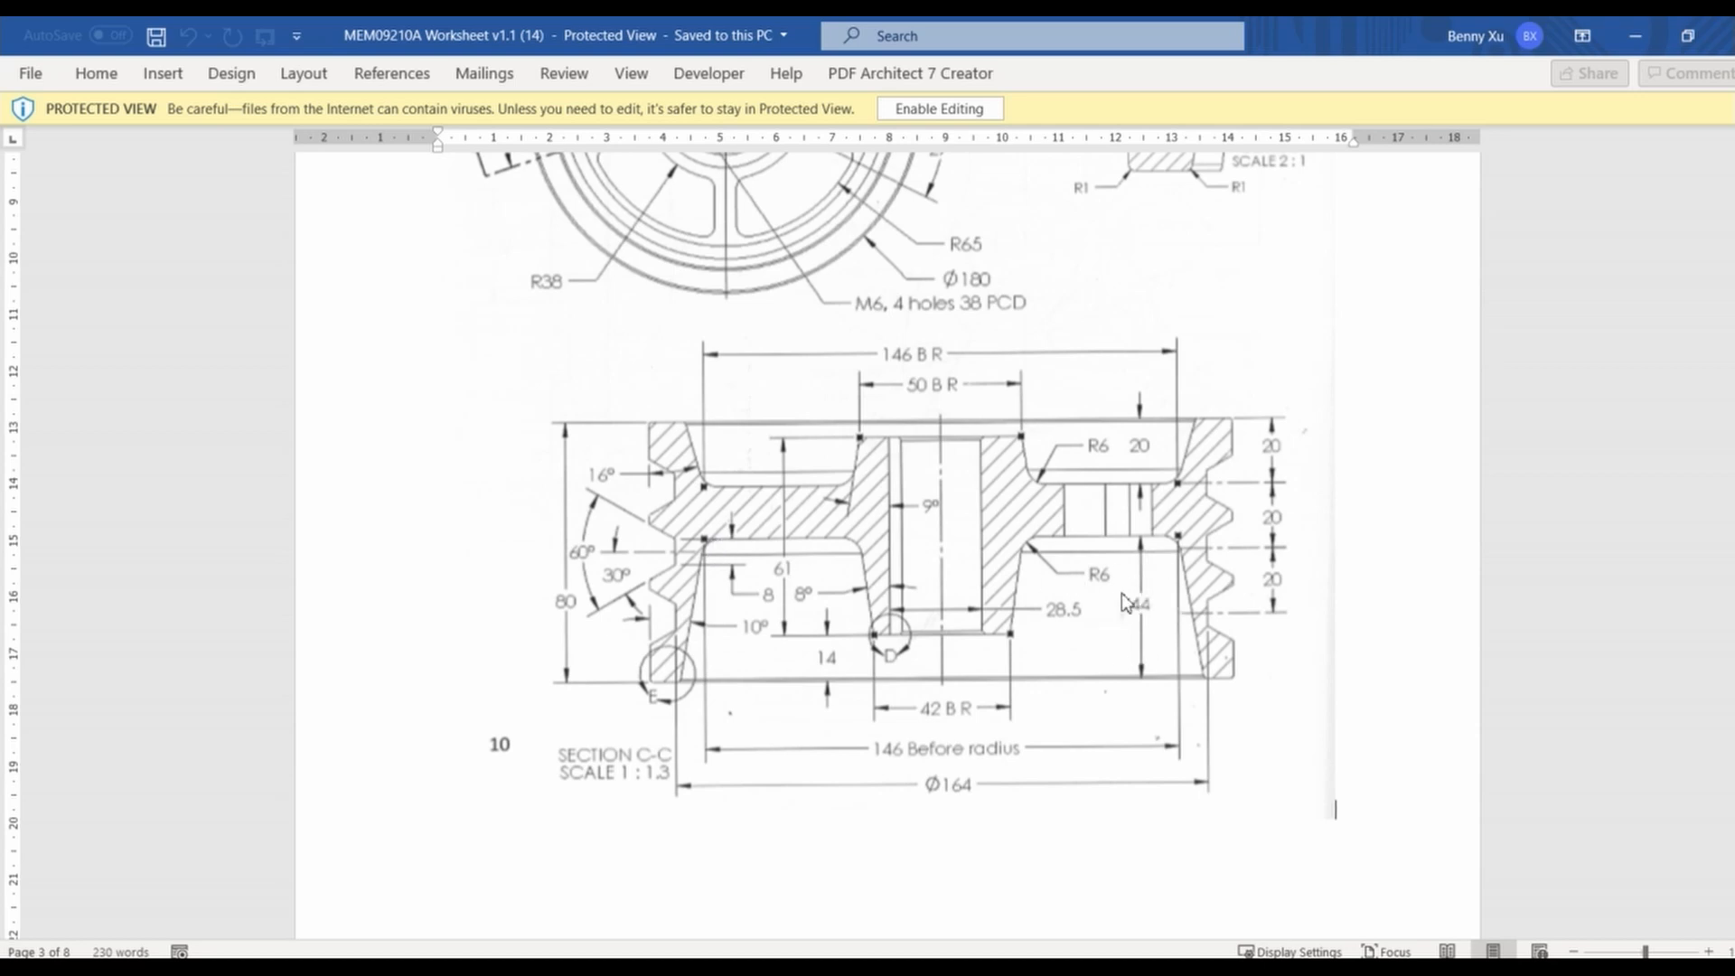
{"action": "key", "text": "alt+Tab"}
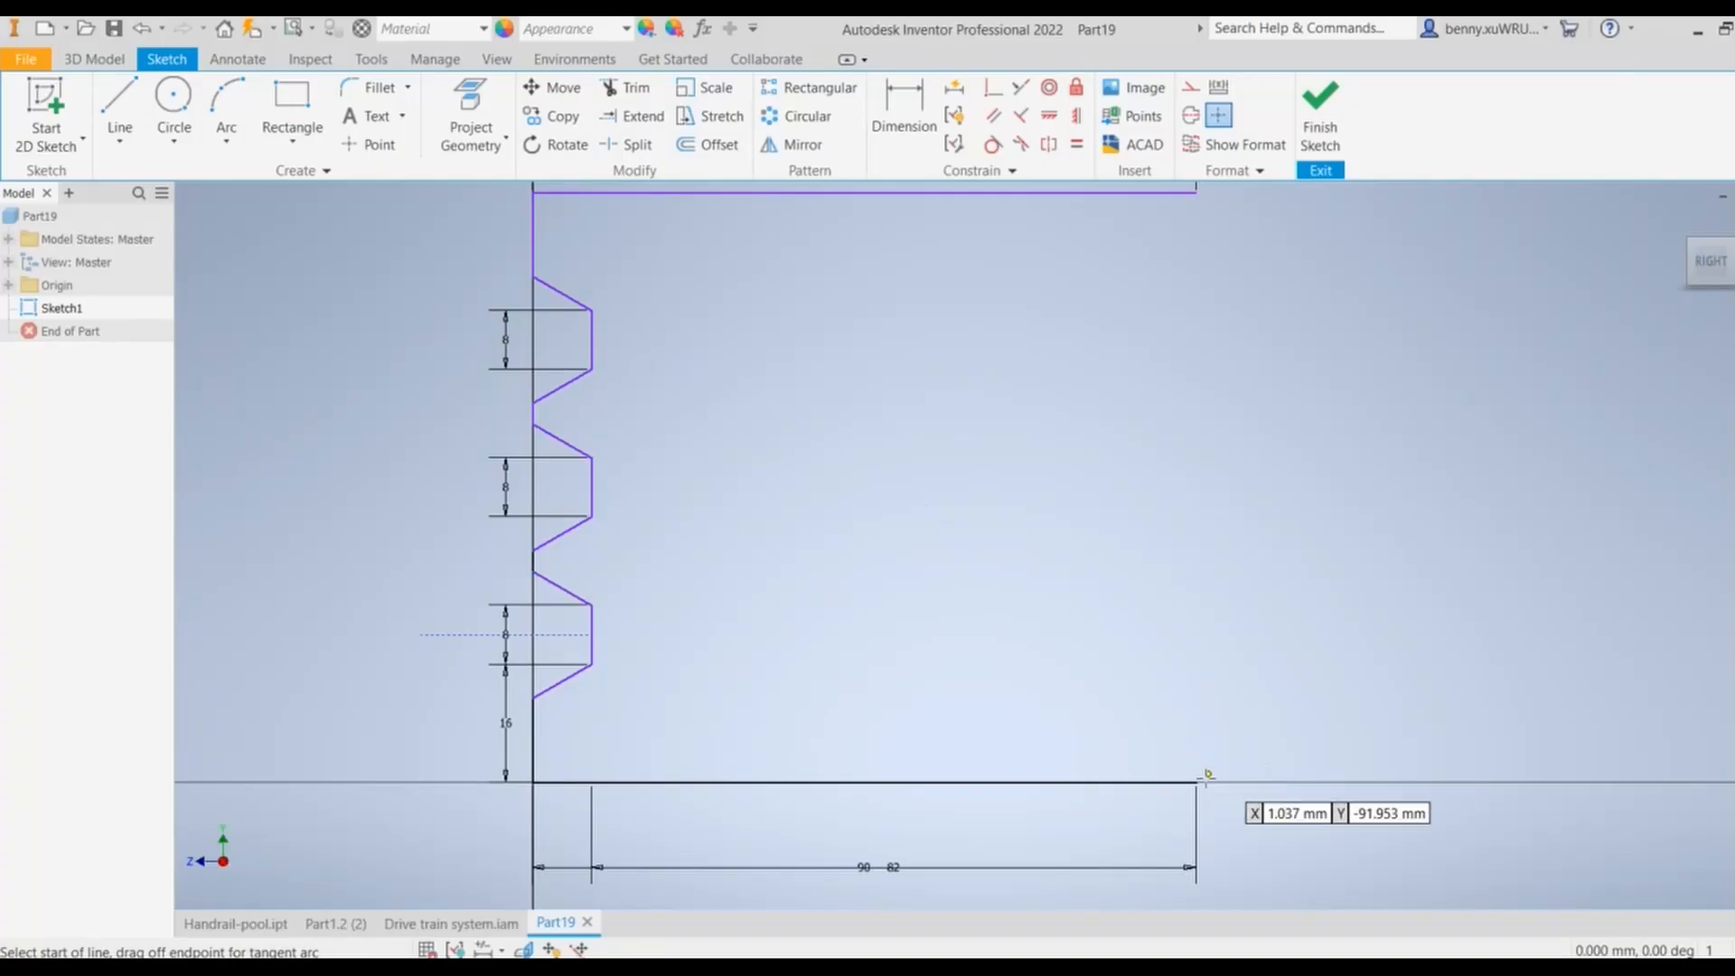
{"action": "left_click", "coordinate": [1196, 782]}
{"action": "type", "text": "73"}
{"action": "key", "text": "Return"}
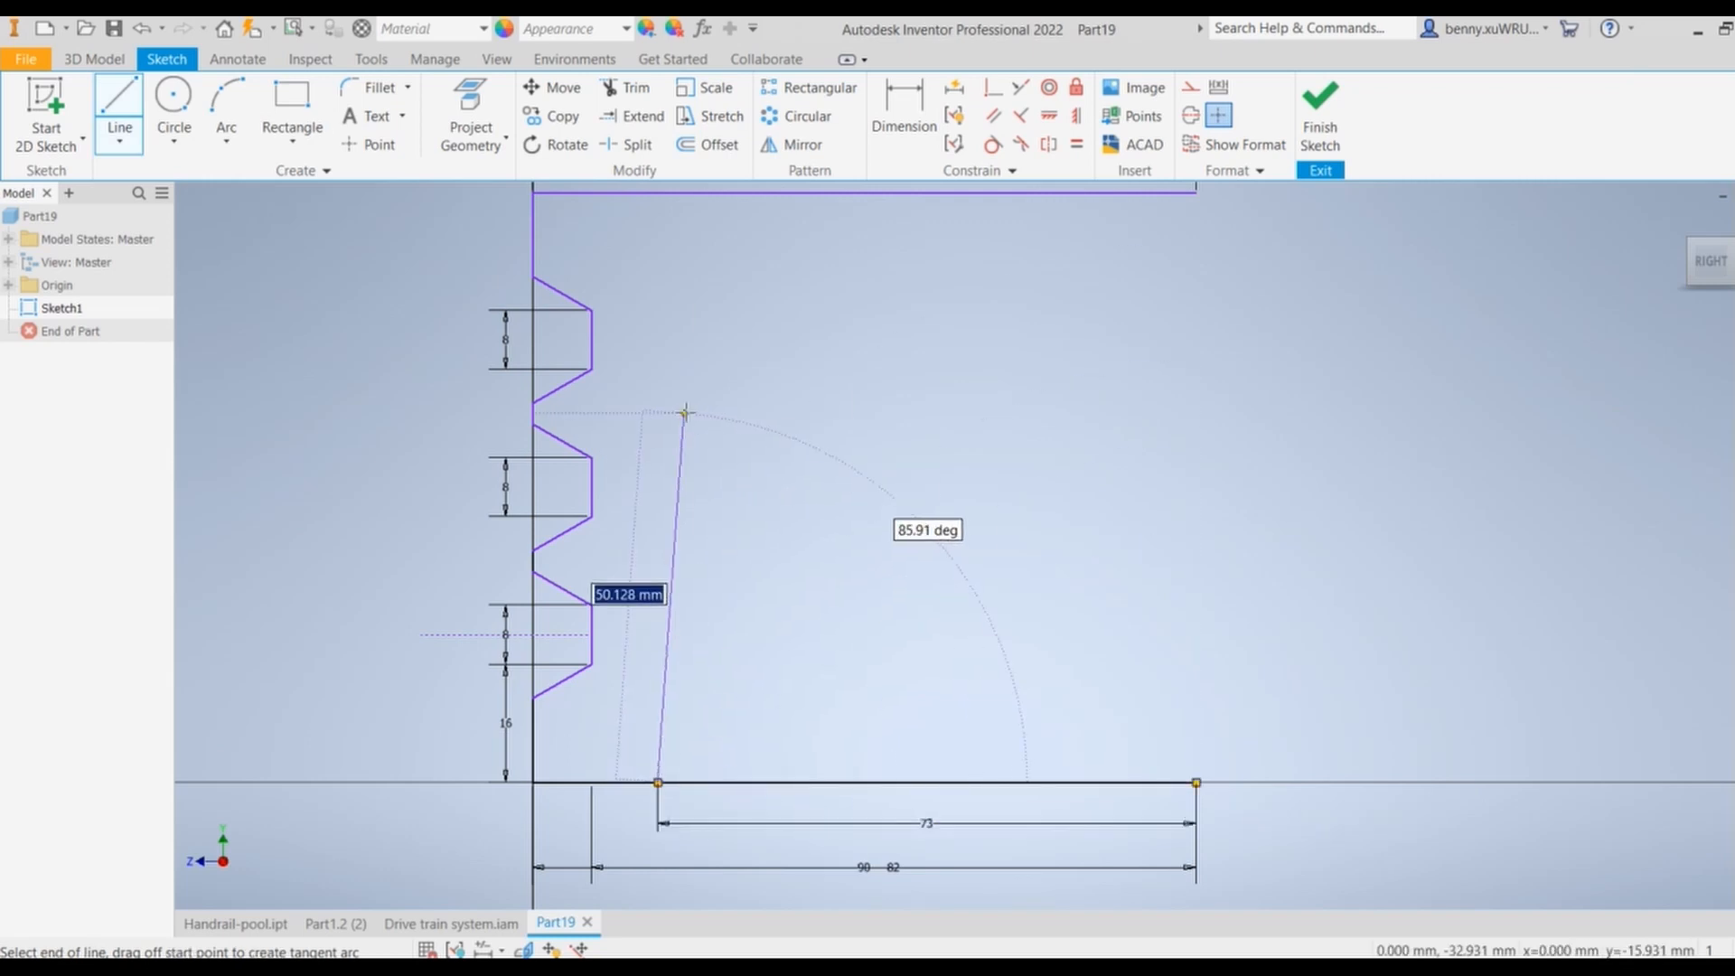
{"action": "type", "text": "44"}
{"action": "key", "text": "Return"}
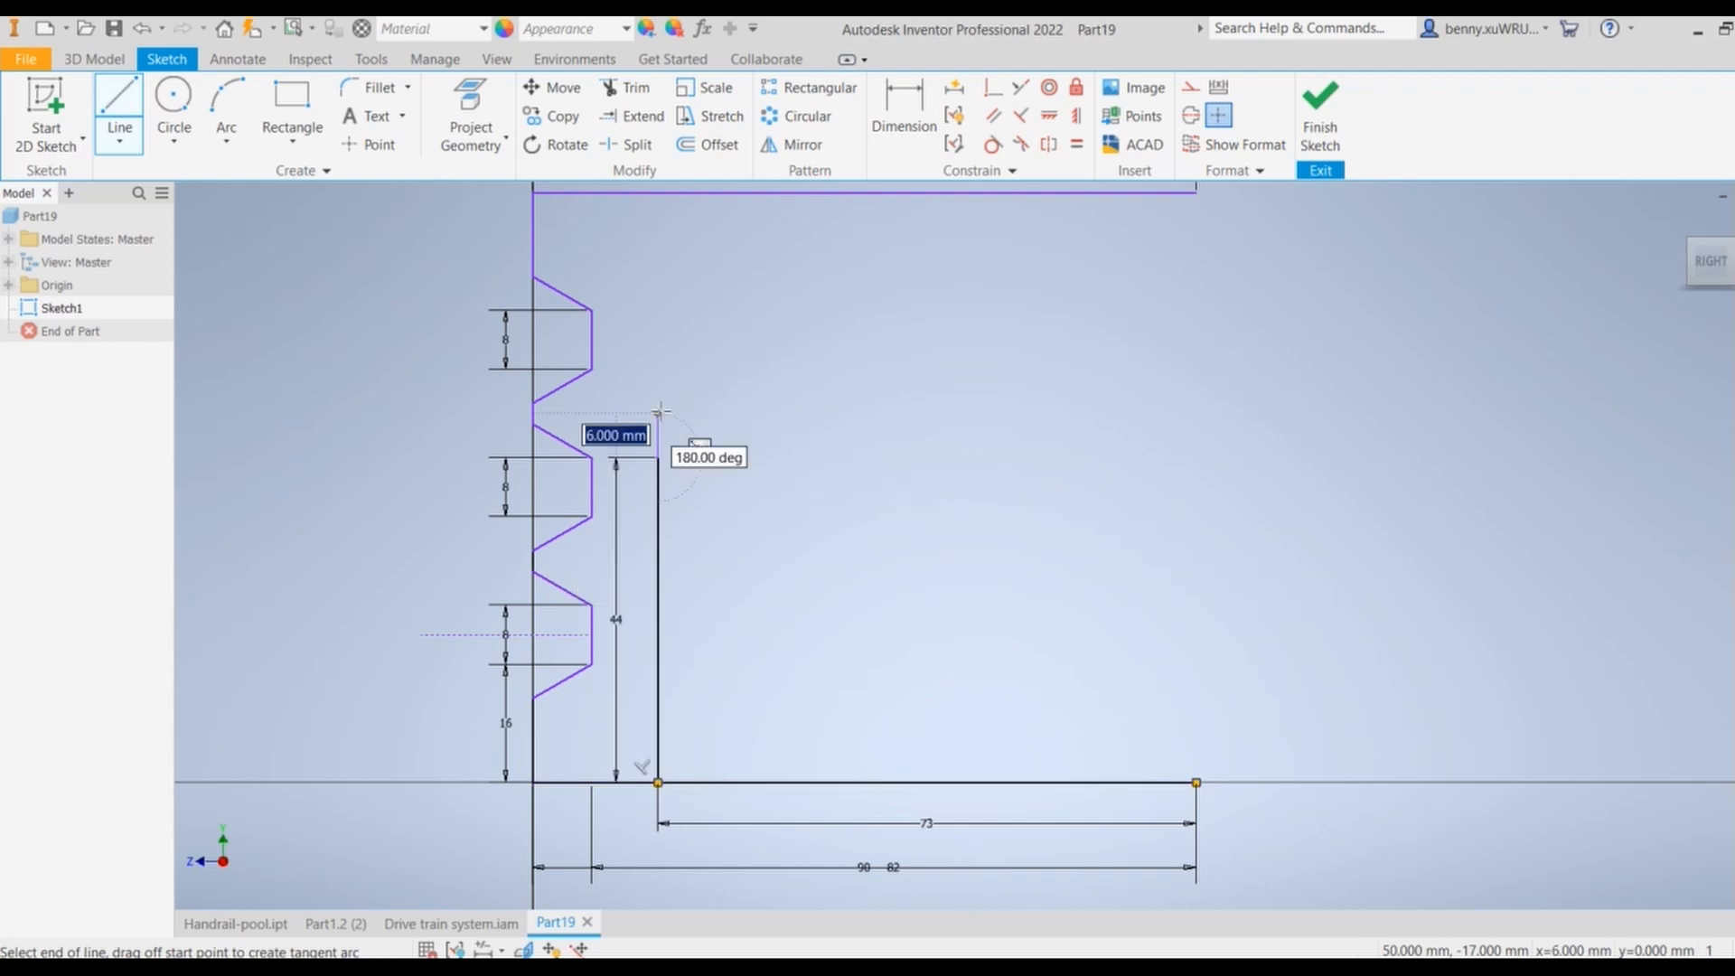
Step: Draw a slanted line from the upper end of the 44 mm line down and outward to the base line
{"action": "left_click", "coordinate": [589, 788]}
{"action": "right_click", "coordinate": [588, 791]}
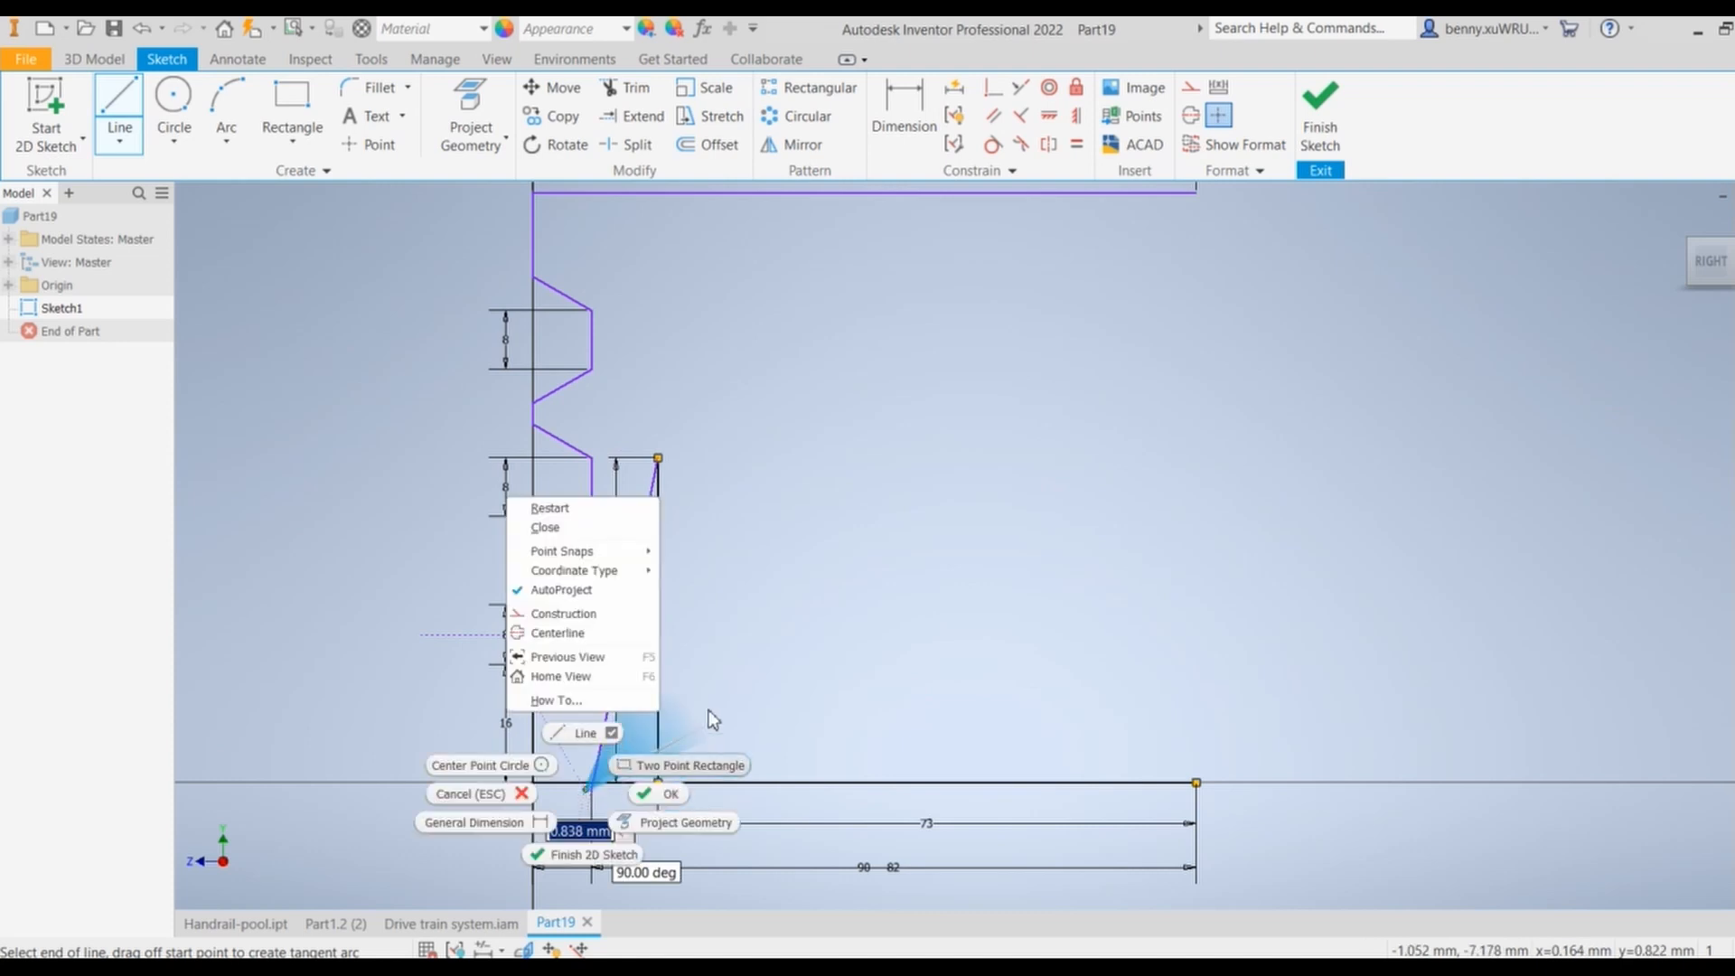
{"action": "left_click", "coordinate": [723, 732]}
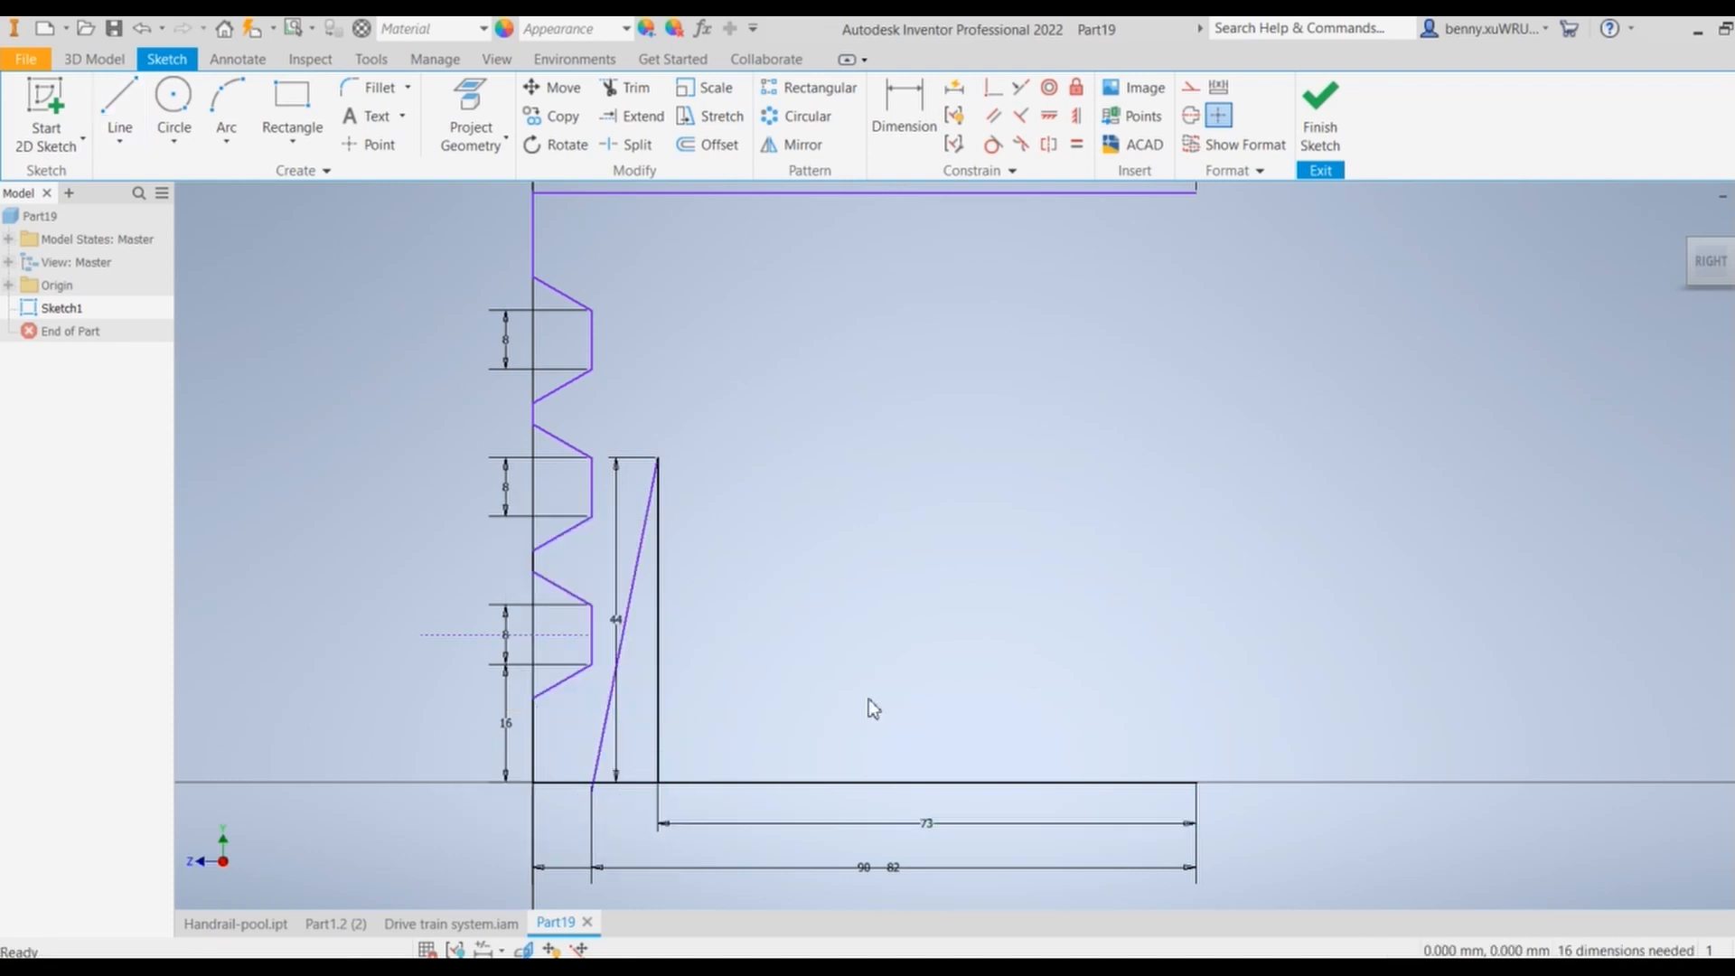
Step: Dimension the angle between the 44 mm vertical line and the adjoining slanted line, and set it to 10 degrees
{"action": "left_click", "coordinate": [904, 113]}
{"action": "left_click", "coordinate": [638, 560]}
{"action": "left_click", "coordinate": [658, 573]}
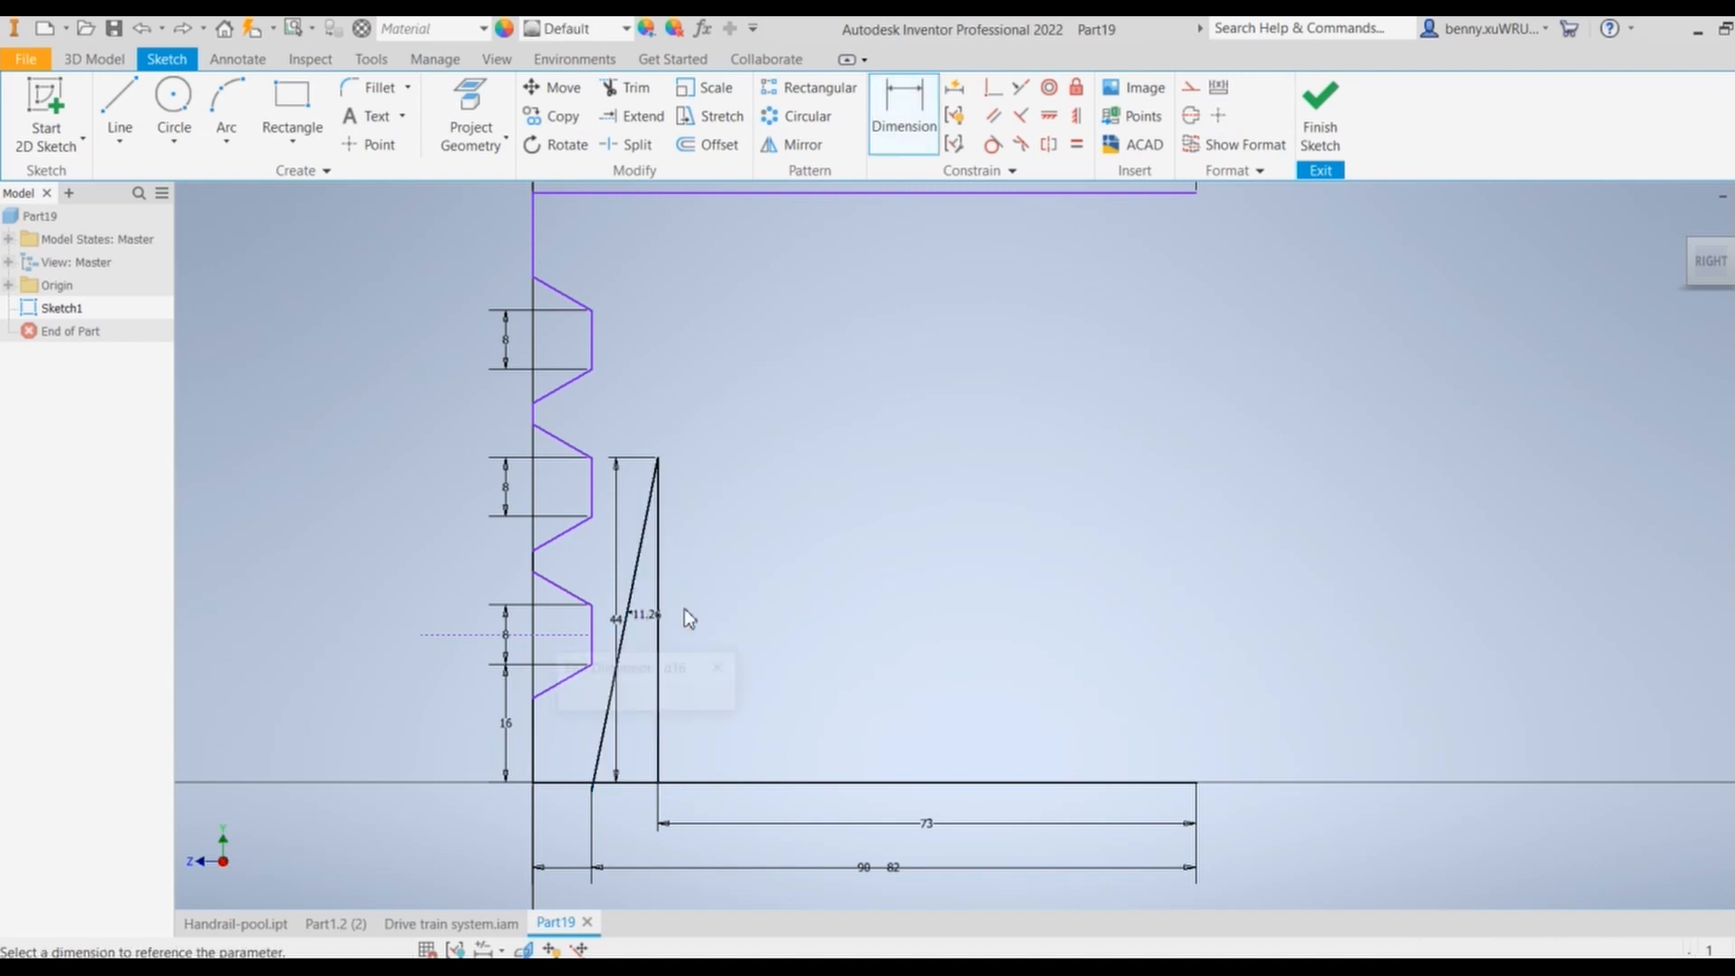
{"action": "left_click", "coordinate": [647, 614]}
{"action": "type", "text": "10"}
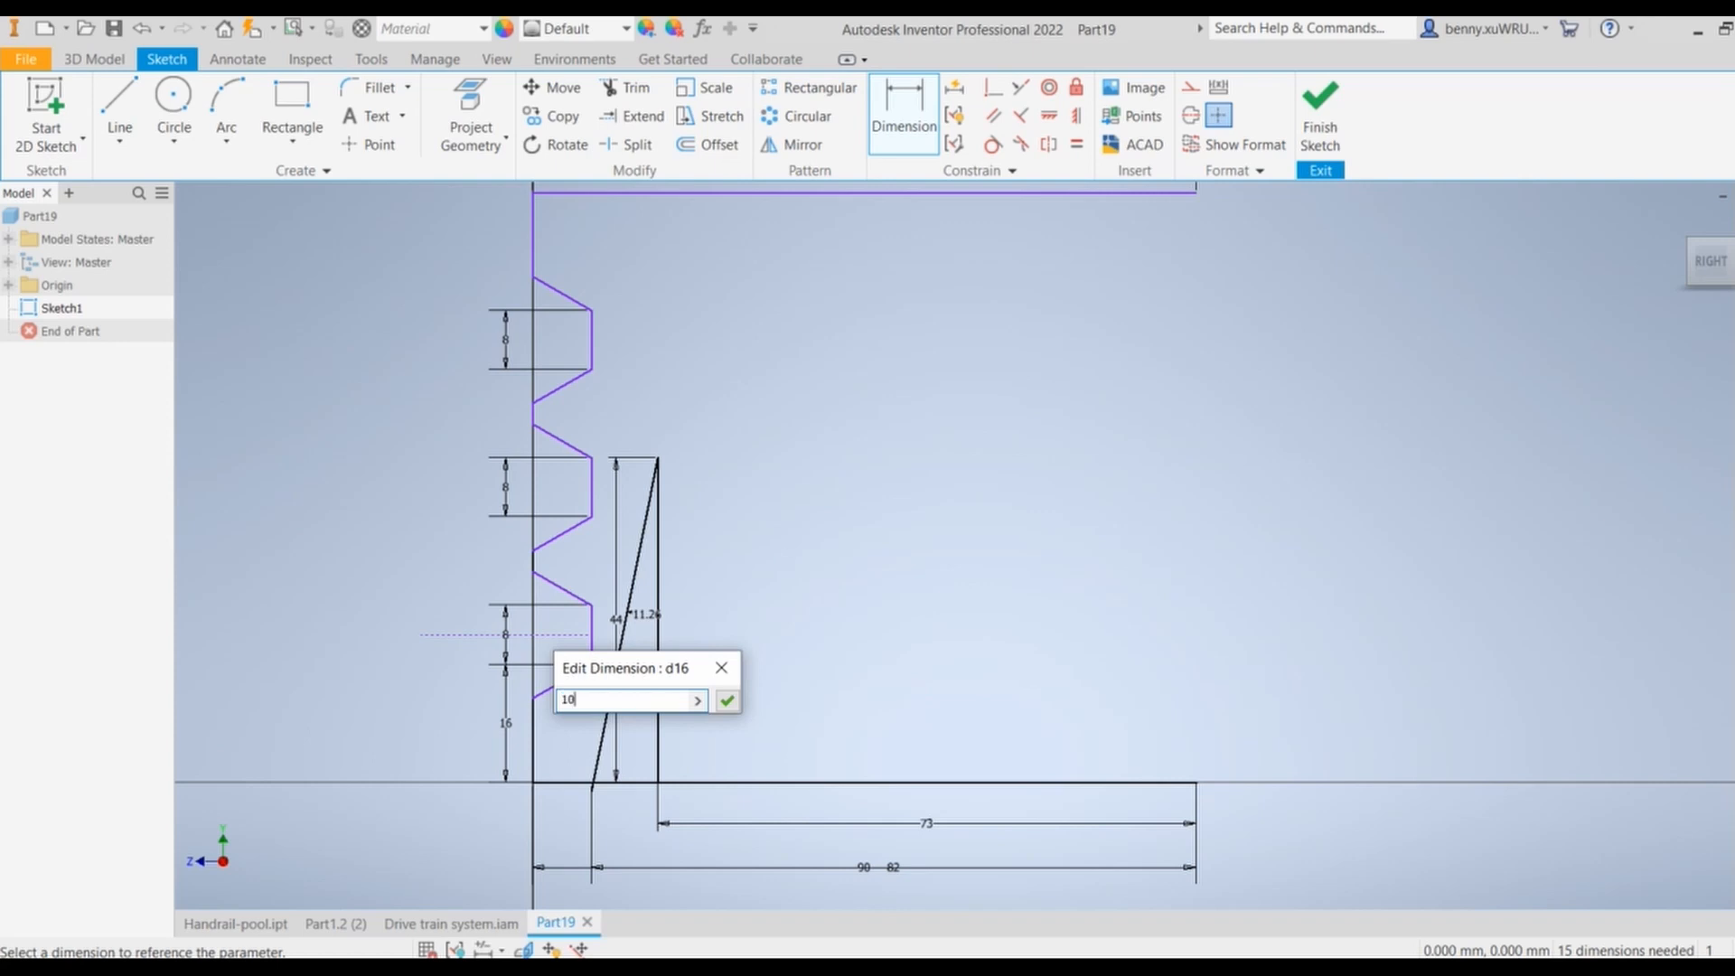
{"action": "key", "text": "Return"}
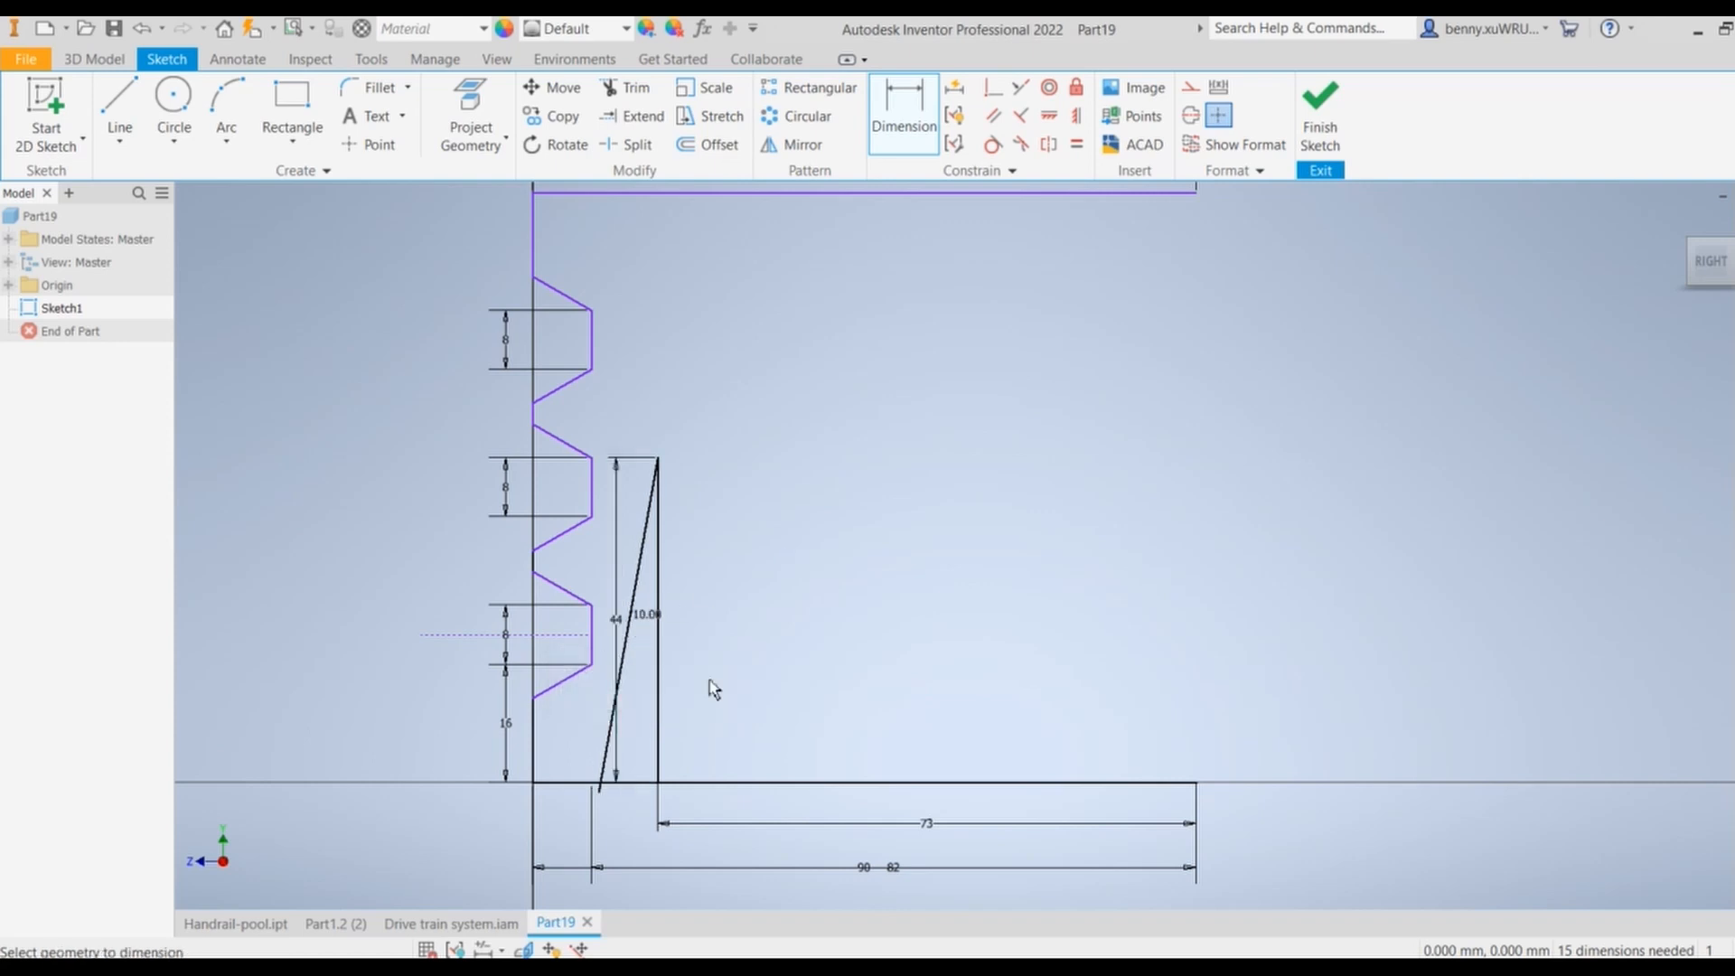
Step: Delete the 44 mm vertical line, keeping the slanted line beside it
{"action": "left_click", "coordinate": [658, 664]}
{"action": "left_click", "coordinate": [799, 583]}
{"action": "key", "text": "Escape"}
{"action": "key", "text": "Escape"}
{"action": "left_click", "coordinate": [658, 613]}
{"action": "key", "text": "Delete"}
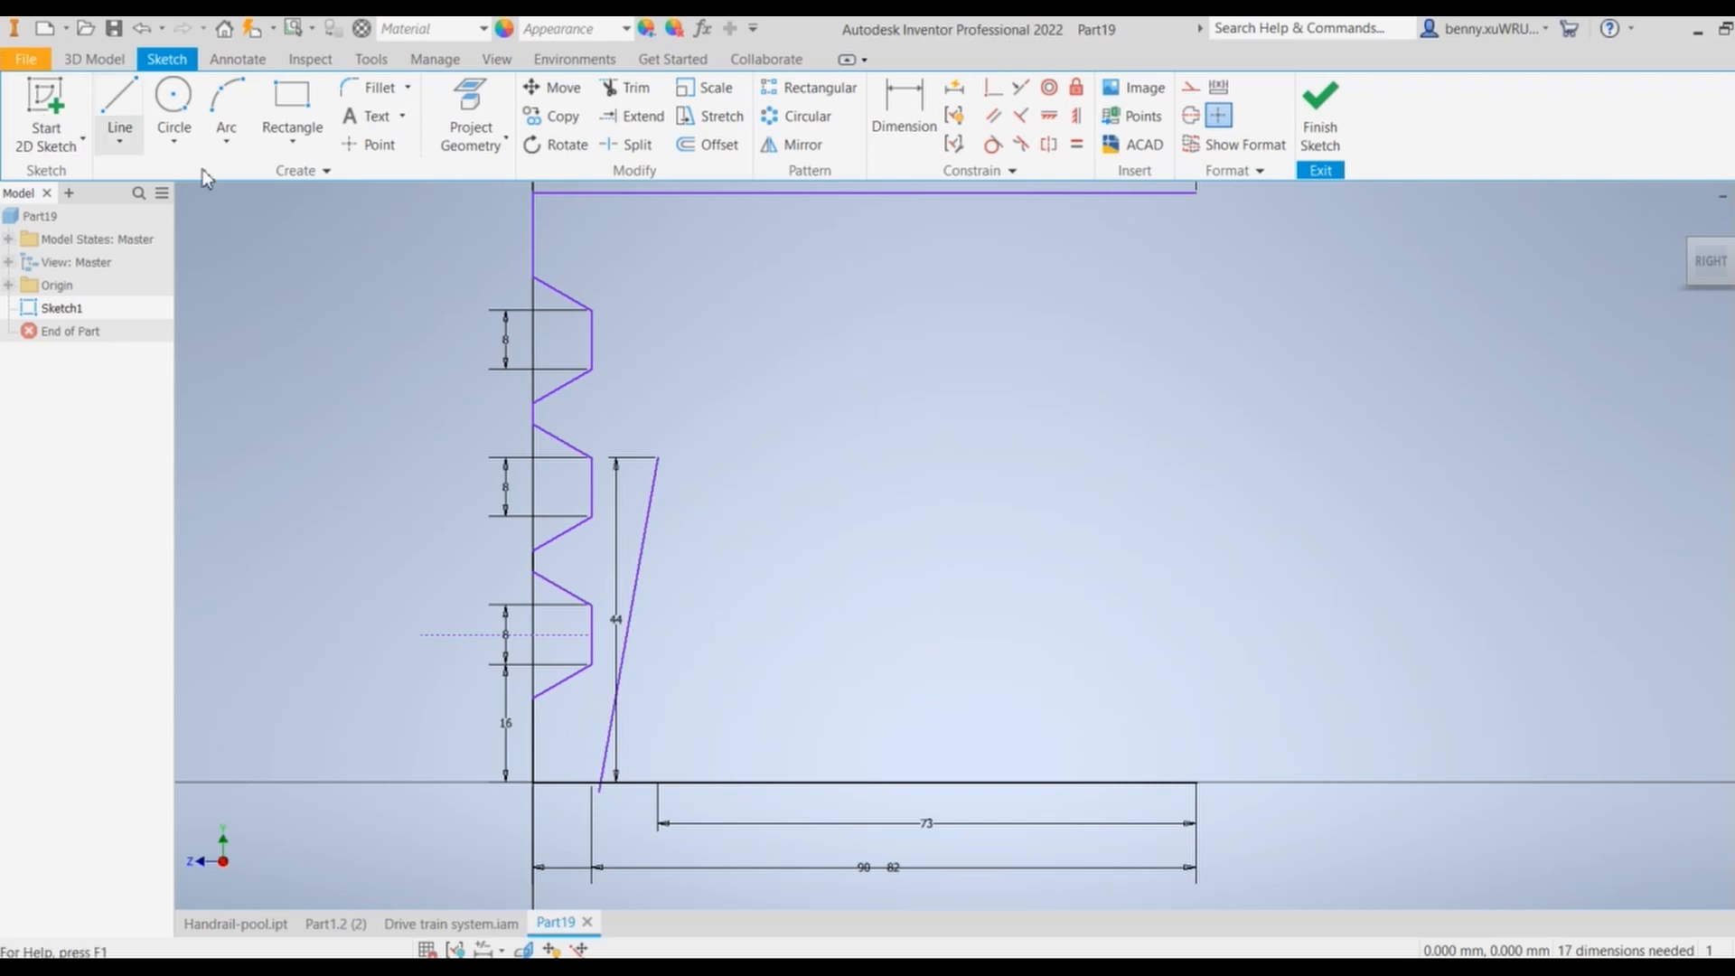
Step: Check section C-C in the Word worksheet, and draw in Inventor a 21 mm line back along the base from its inner end and a 14 mm vertical line
{"action": "left_click", "coordinate": [1585, 891]}
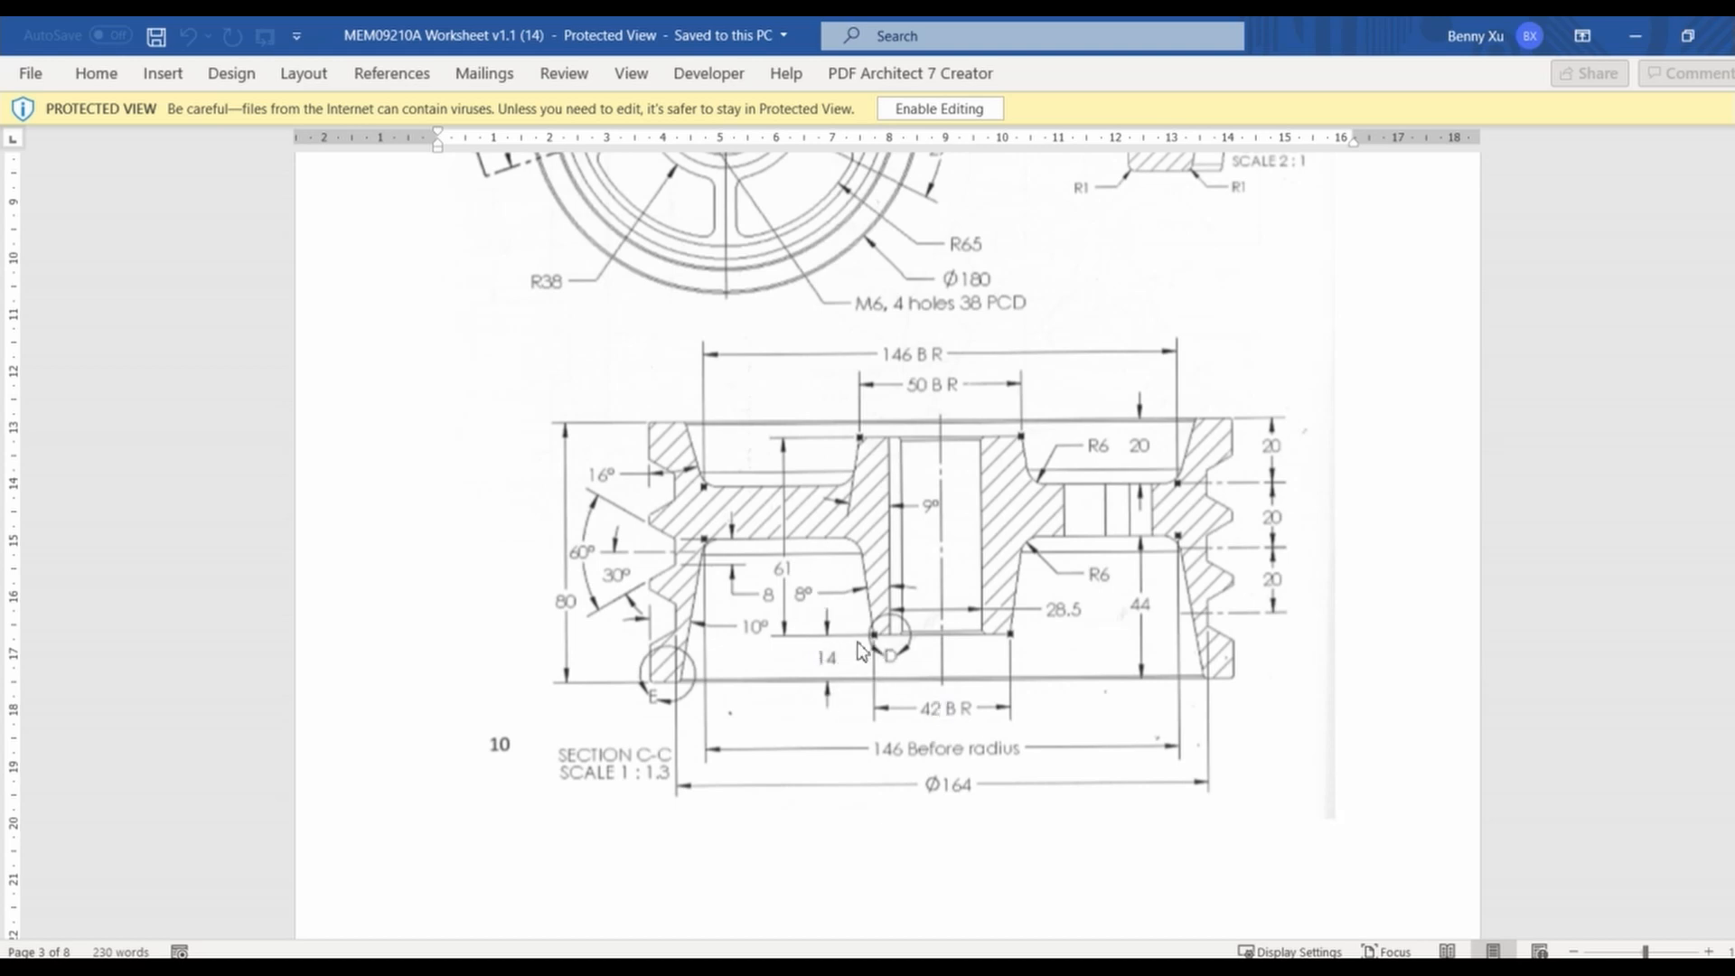
{"action": "key", "text": "alt+Tab"}
{"action": "left_click", "coordinate": [120, 106]}
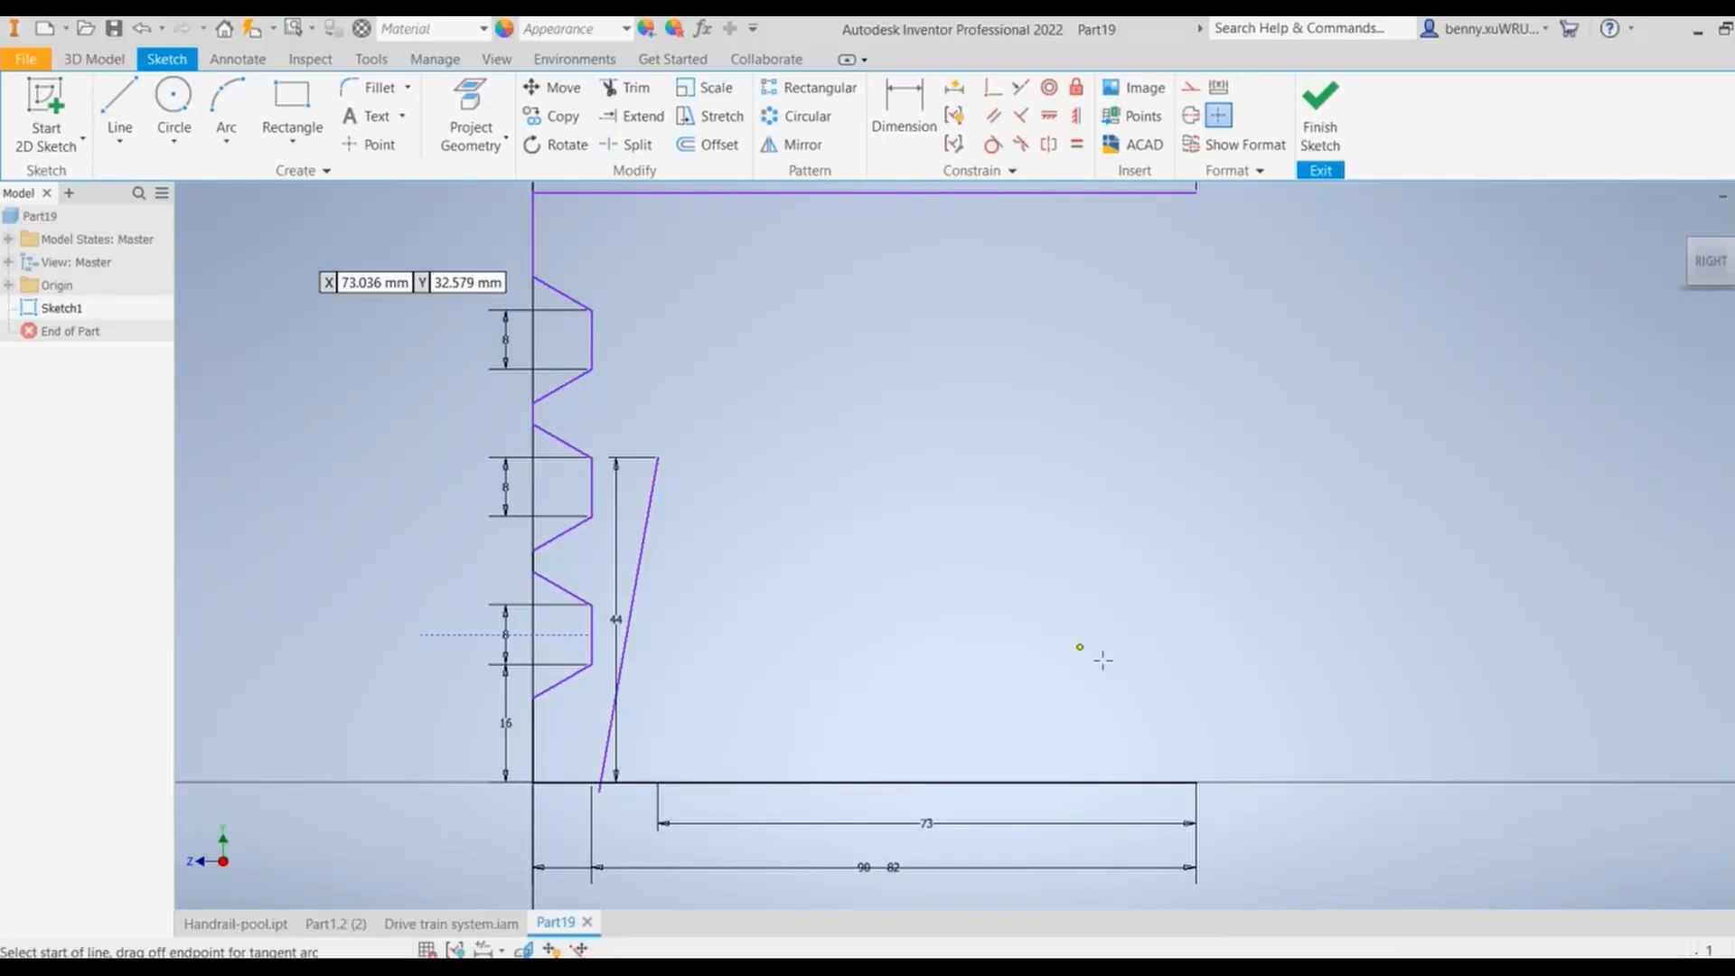
{"action": "left_click", "coordinate": [1195, 783]}
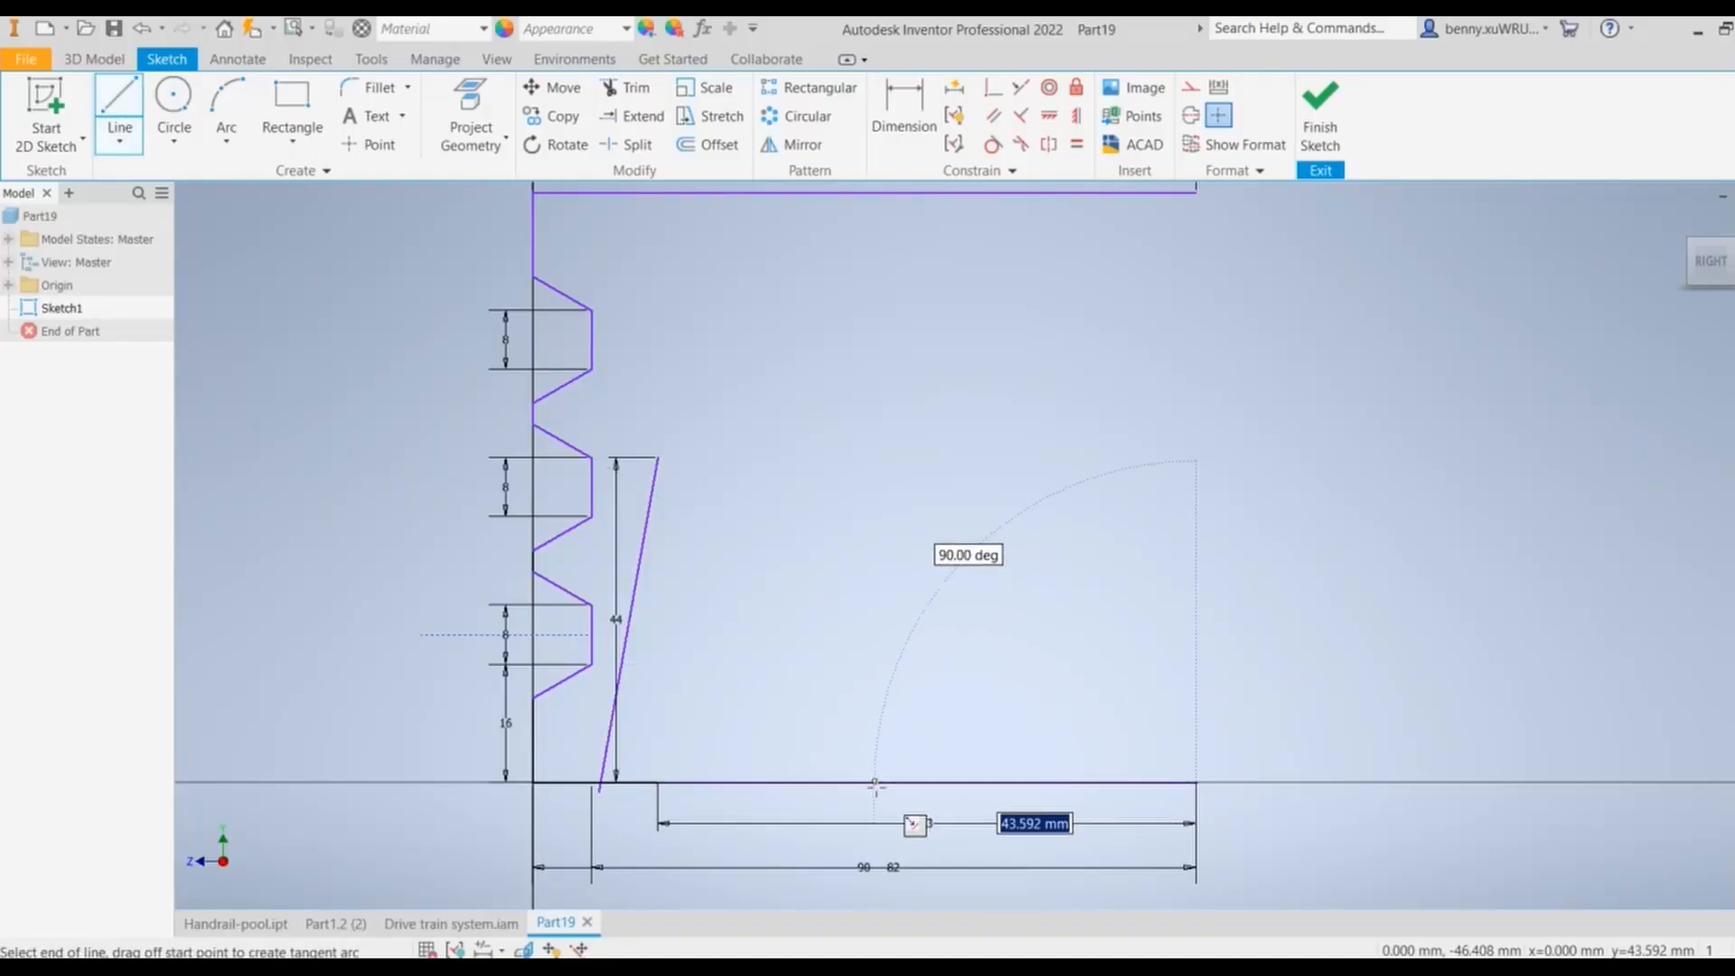
{"action": "type", "text": "21"}
{"action": "key", "text": "Return"}
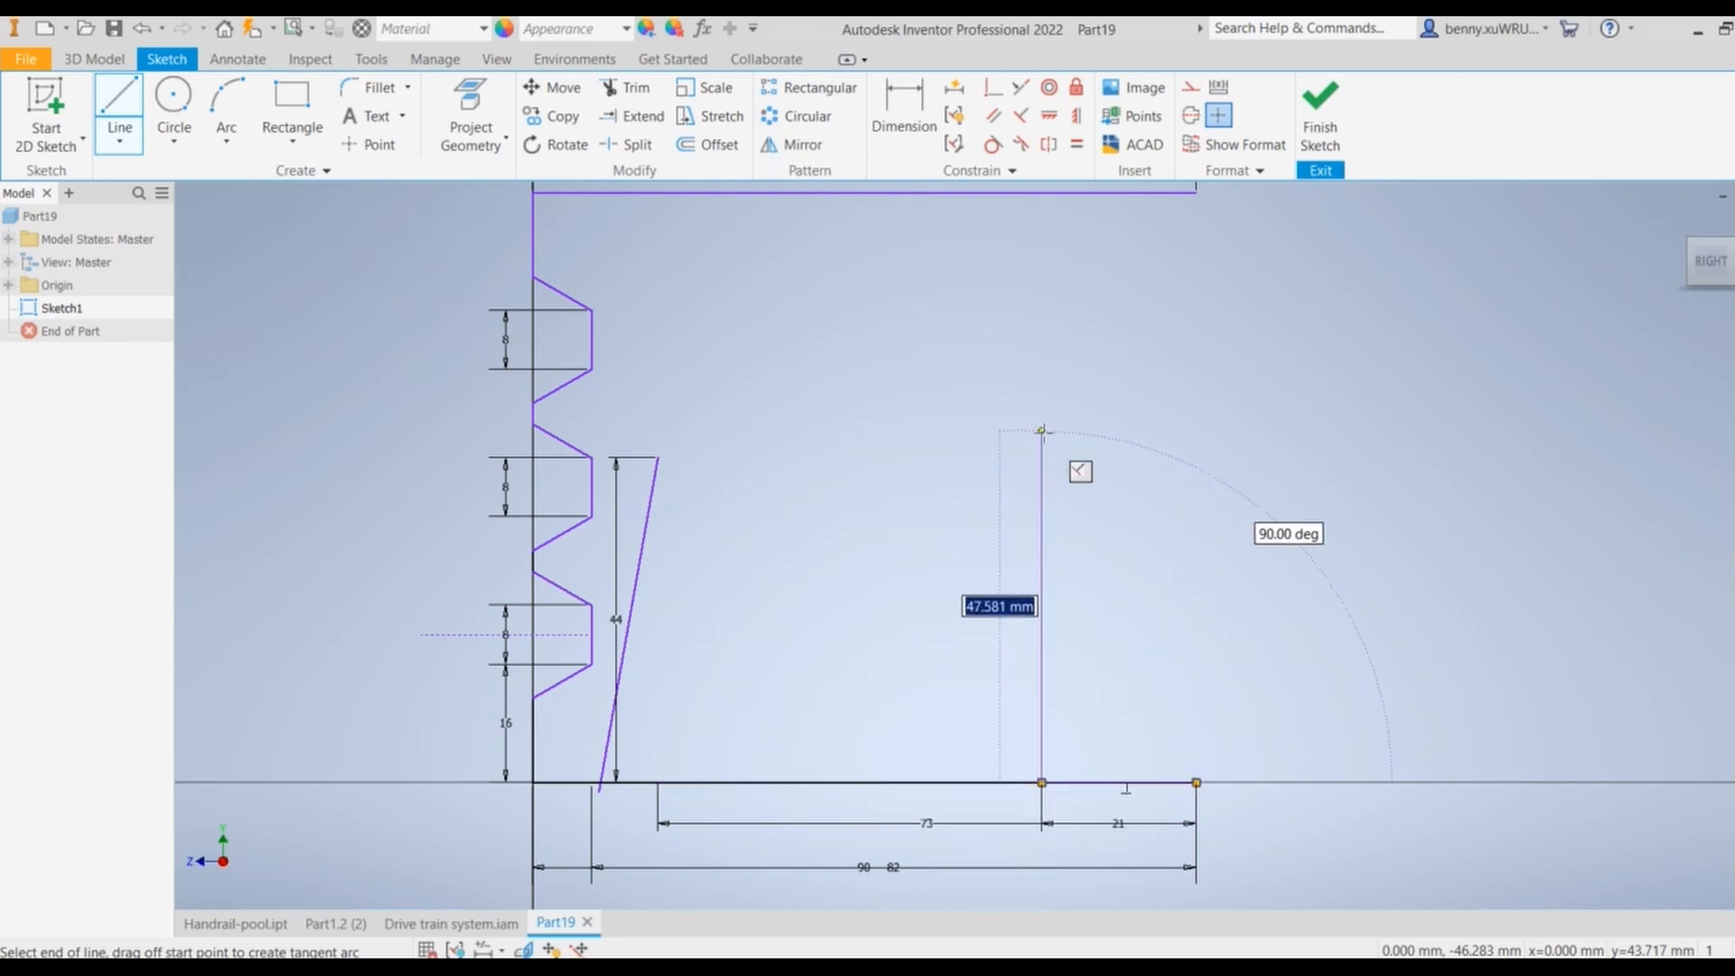
{"action": "type", "text": "14"}
{"action": "key", "text": "Return"}
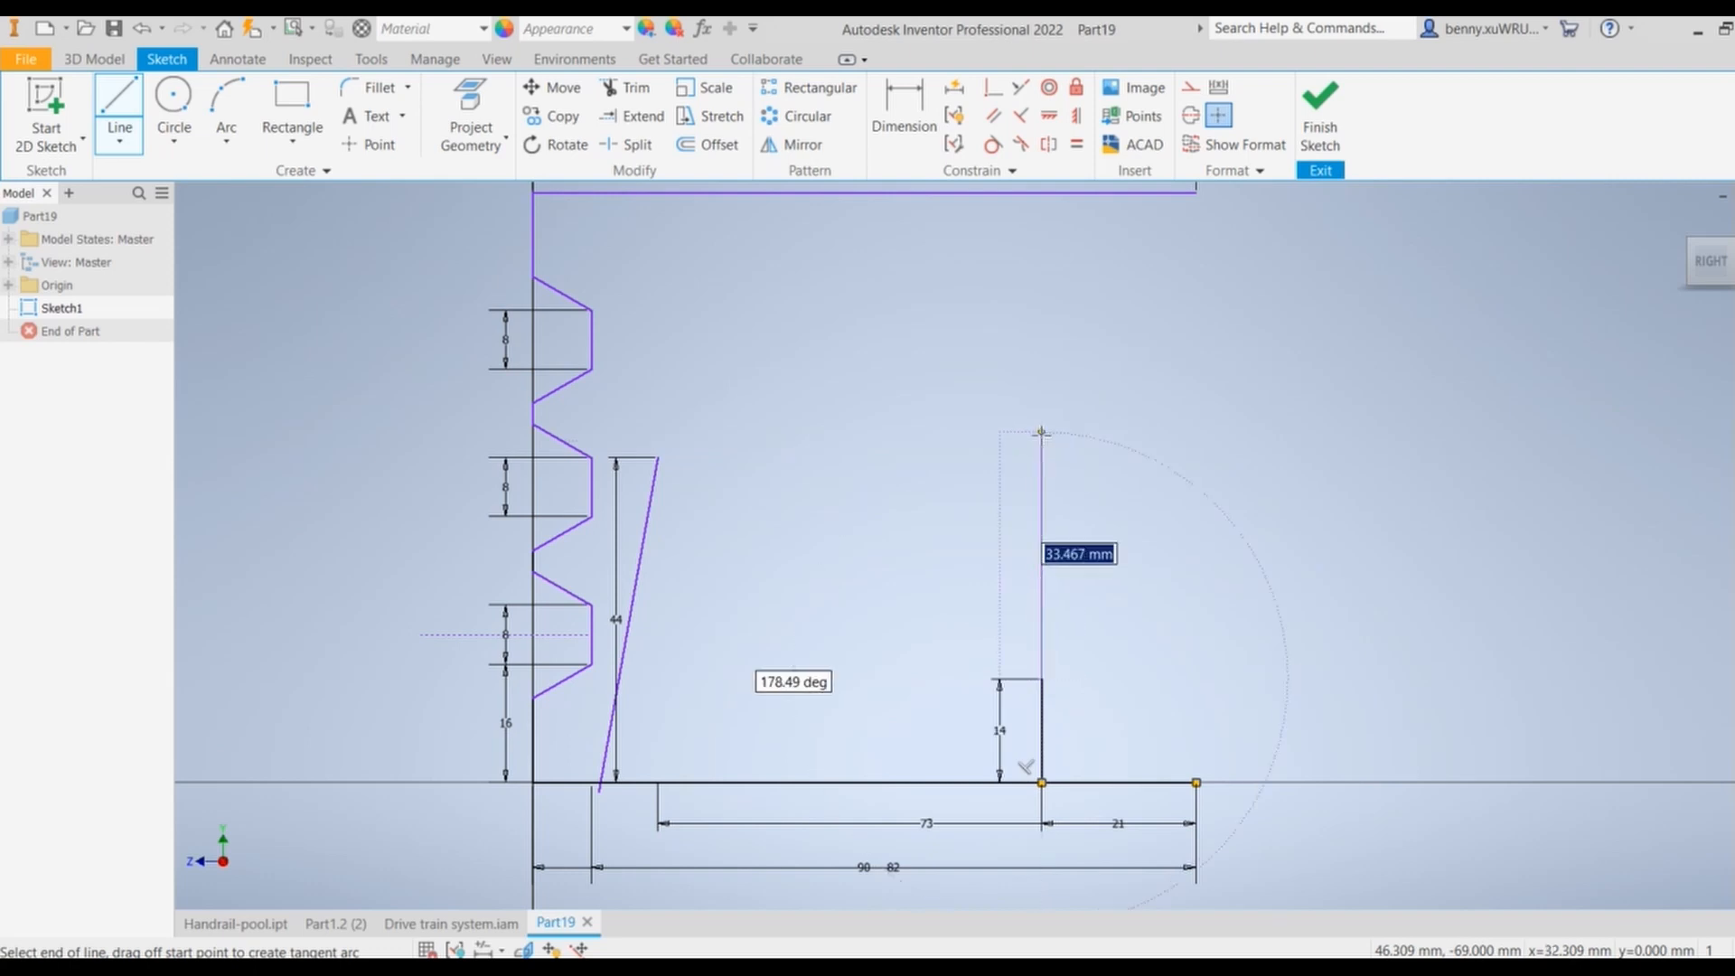
{"action": "right_click", "coordinate": [1041, 434]}
{"action": "key", "text": "Escape"}
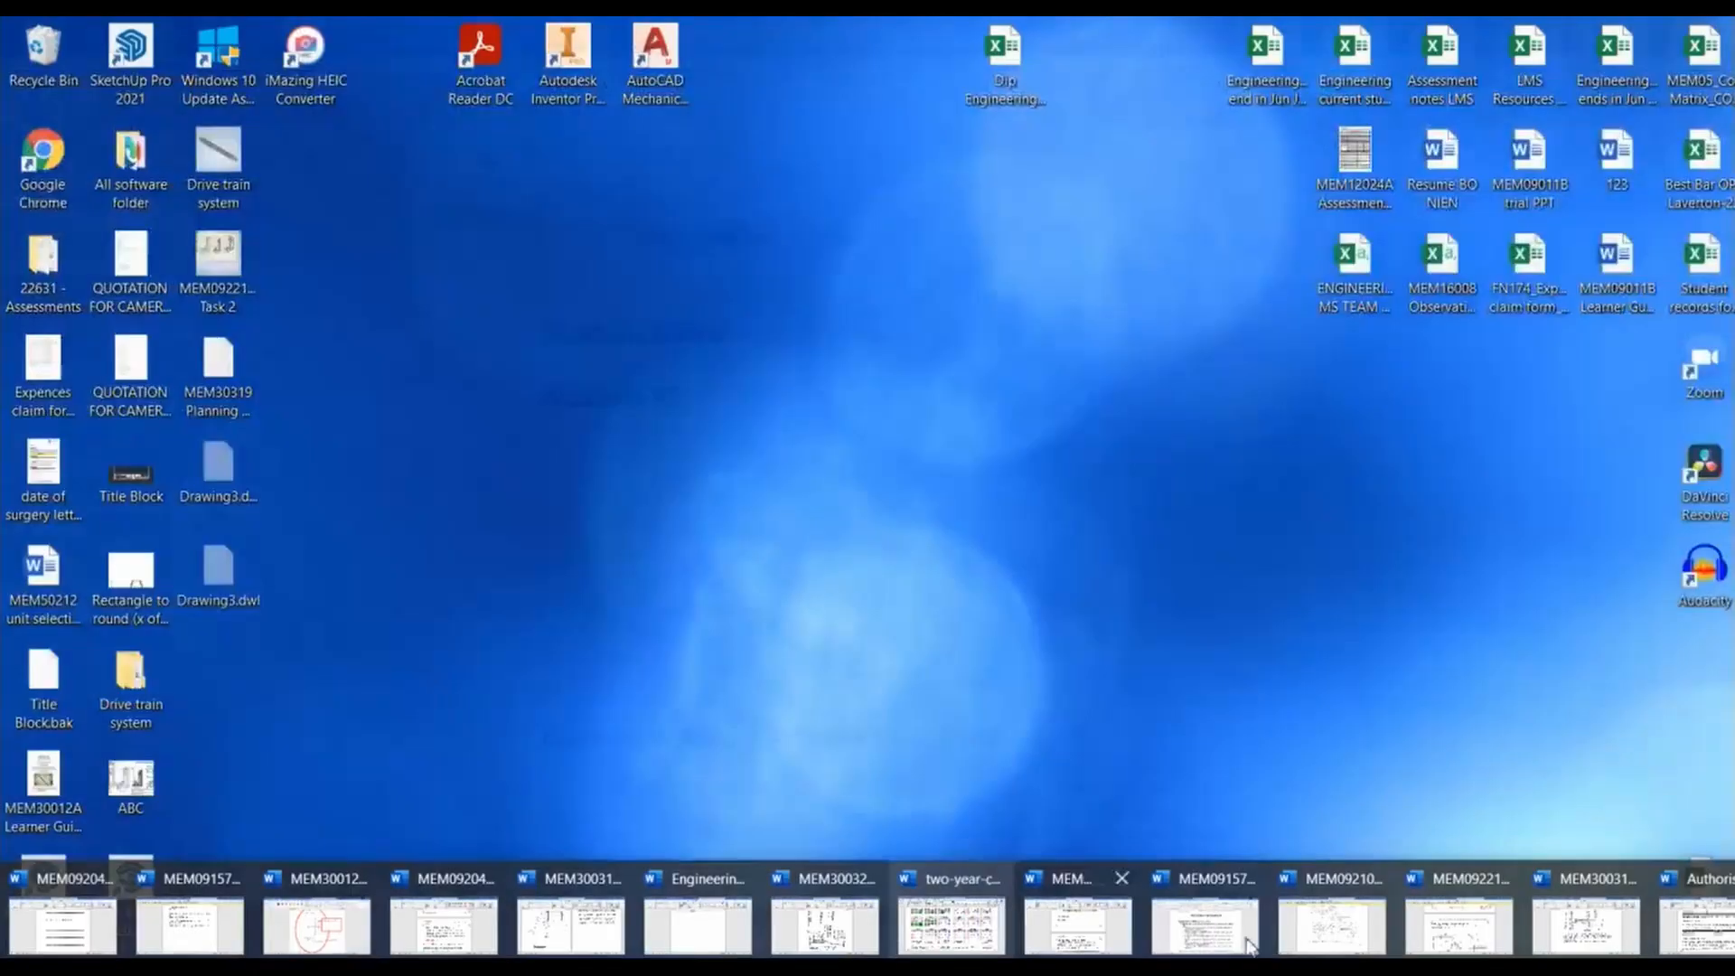
Step: Recheck the Word worksheet, and draw in Inventor a slanted line from the 14 mm line's upper end outward to about 50 mm above the base
{"action": "left_click", "coordinate": [1310, 913]}
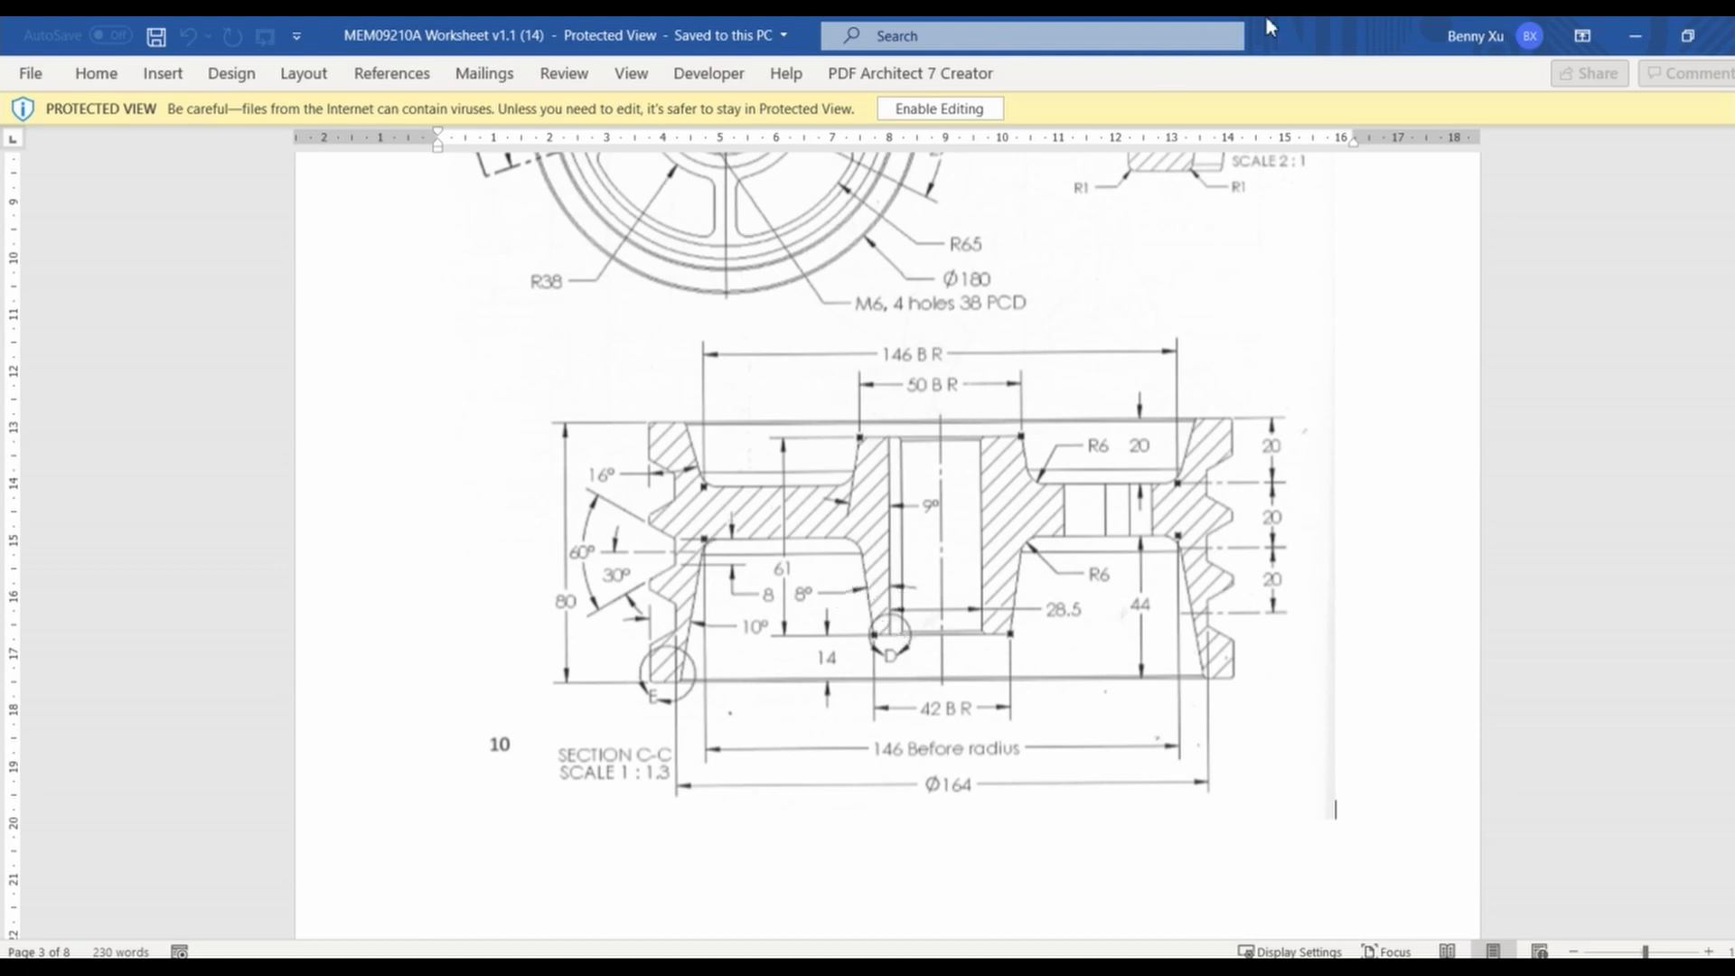
{"action": "left_click", "coordinate": [1635, 37]}
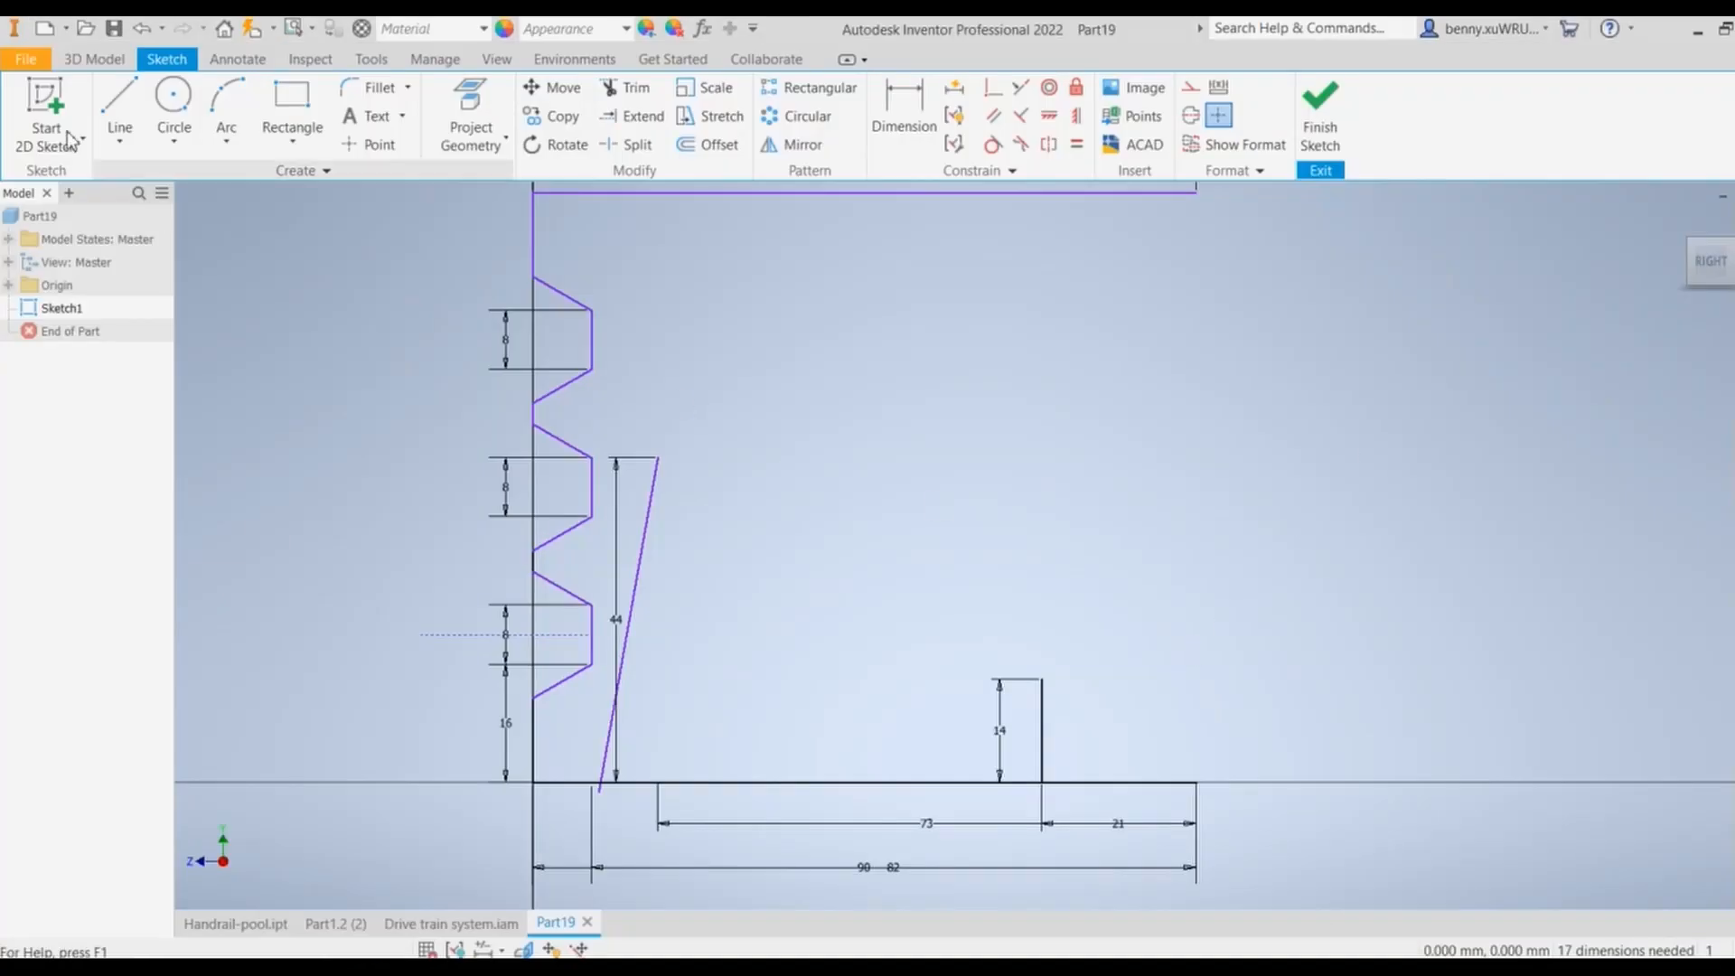
{"action": "key", "text": "l"}
{"action": "left_click", "coordinate": [1042, 678]}
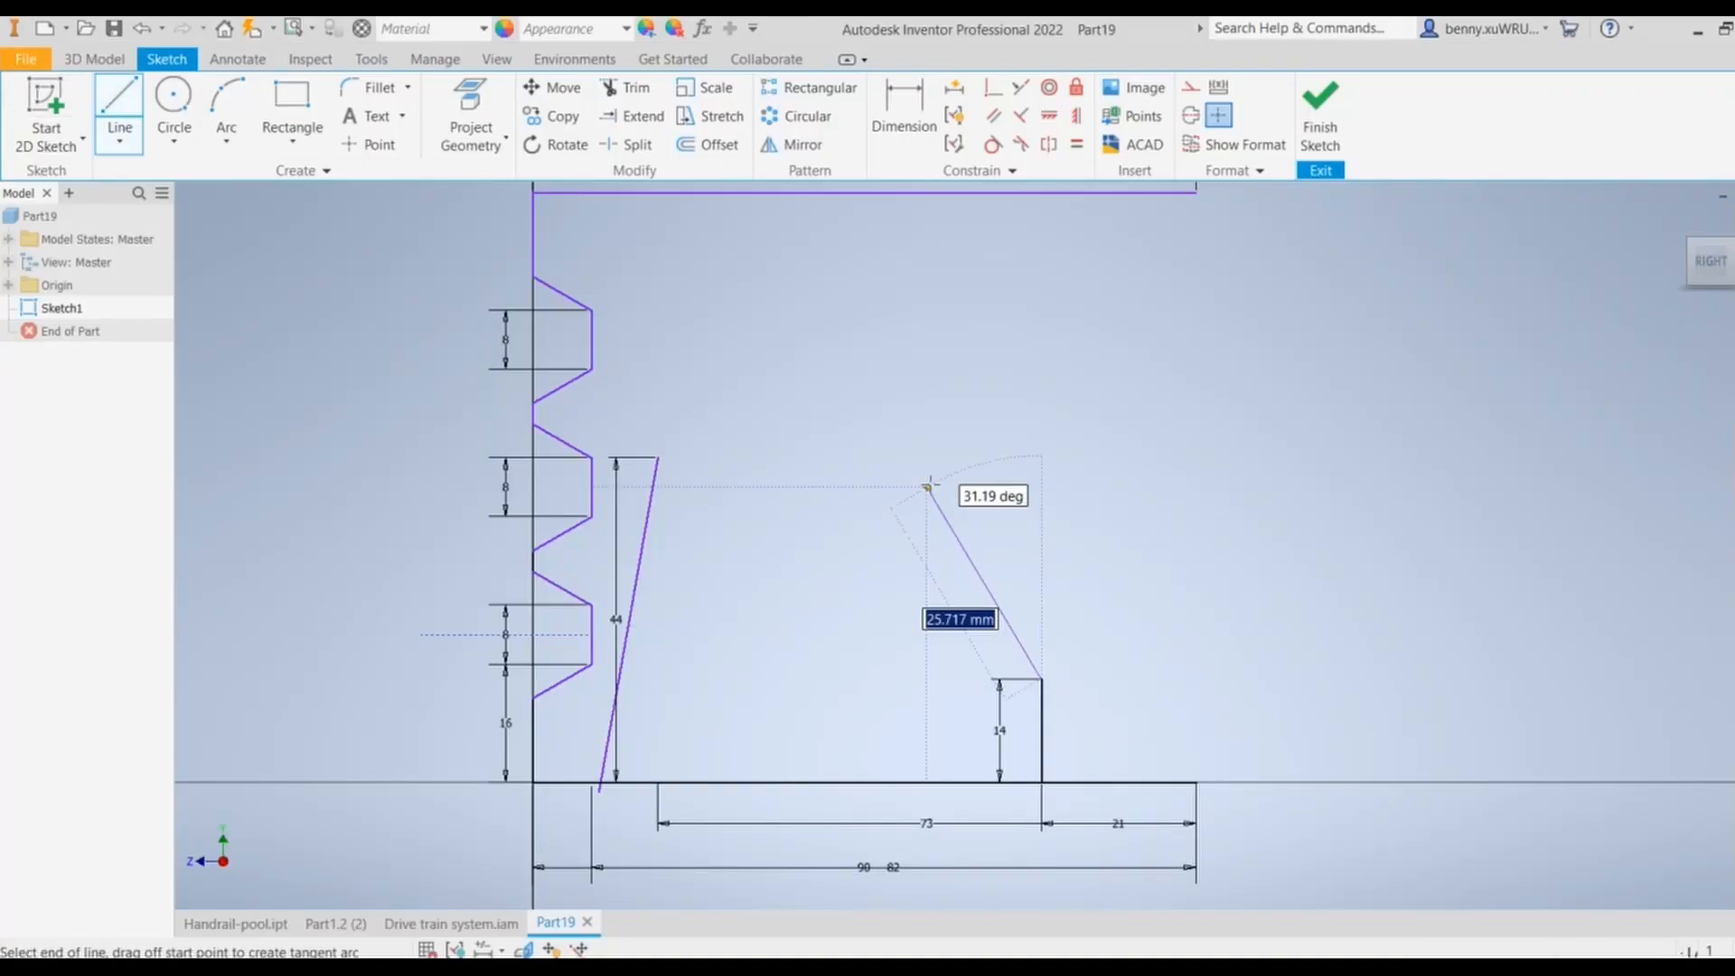
{"action": "right_click", "coordinate": [973, 412]}
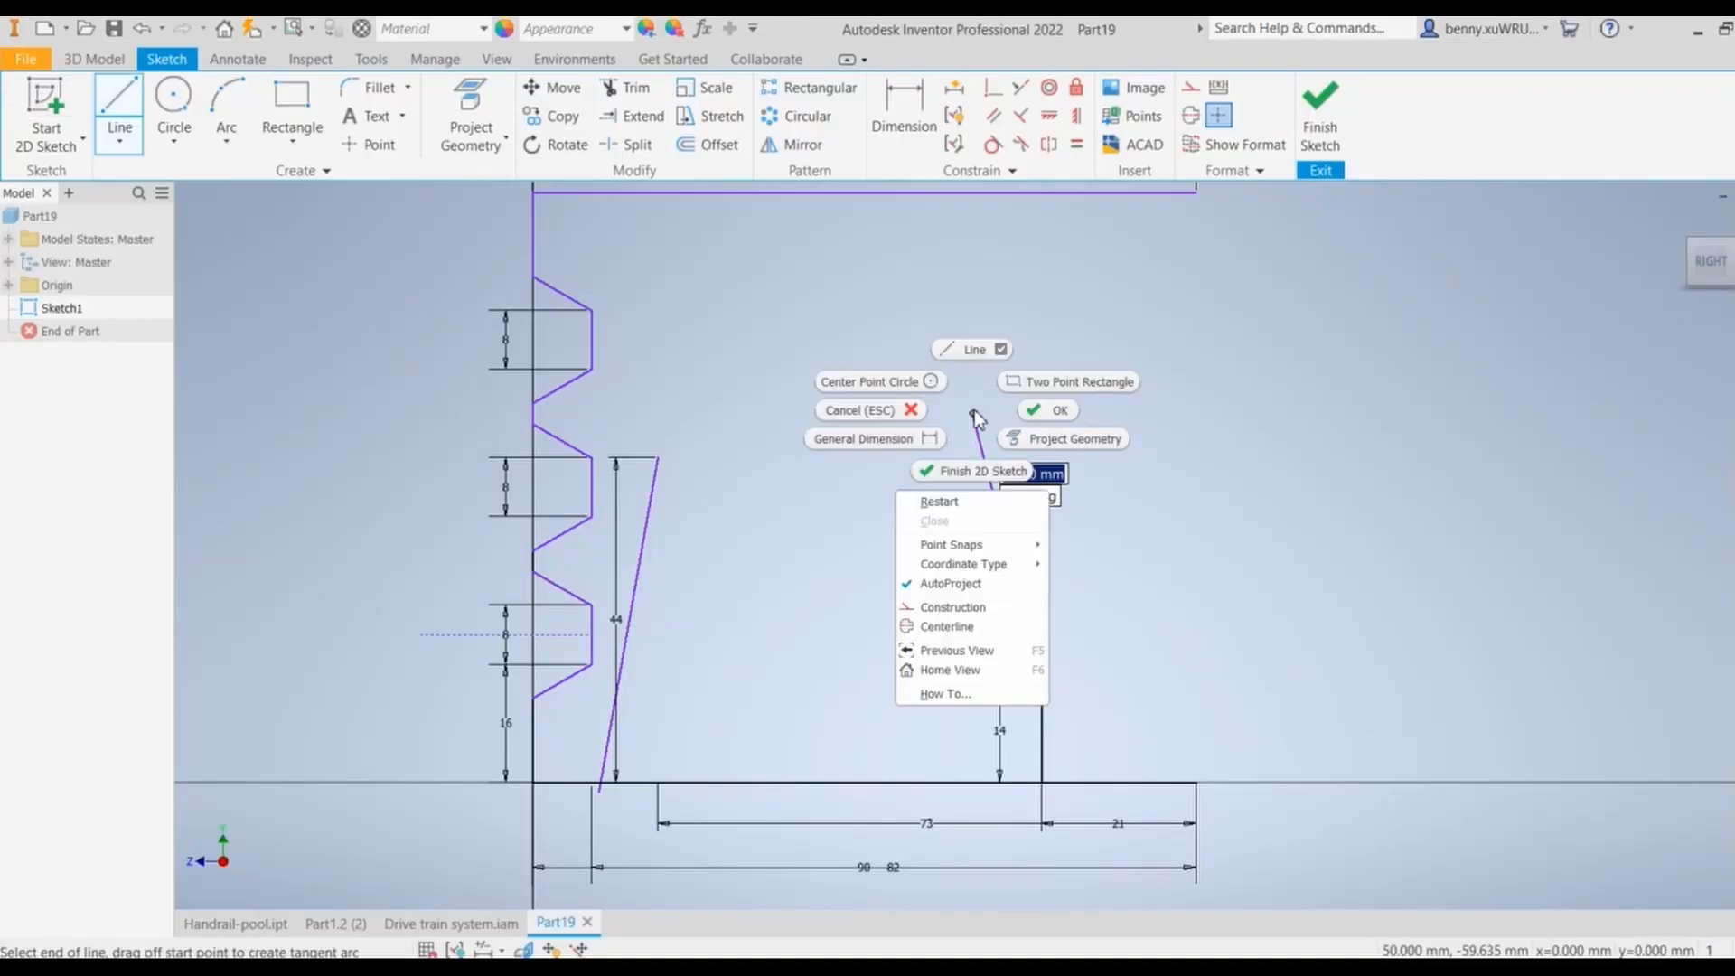
{"action": "left_click", "coordinate": [1053, 411]}
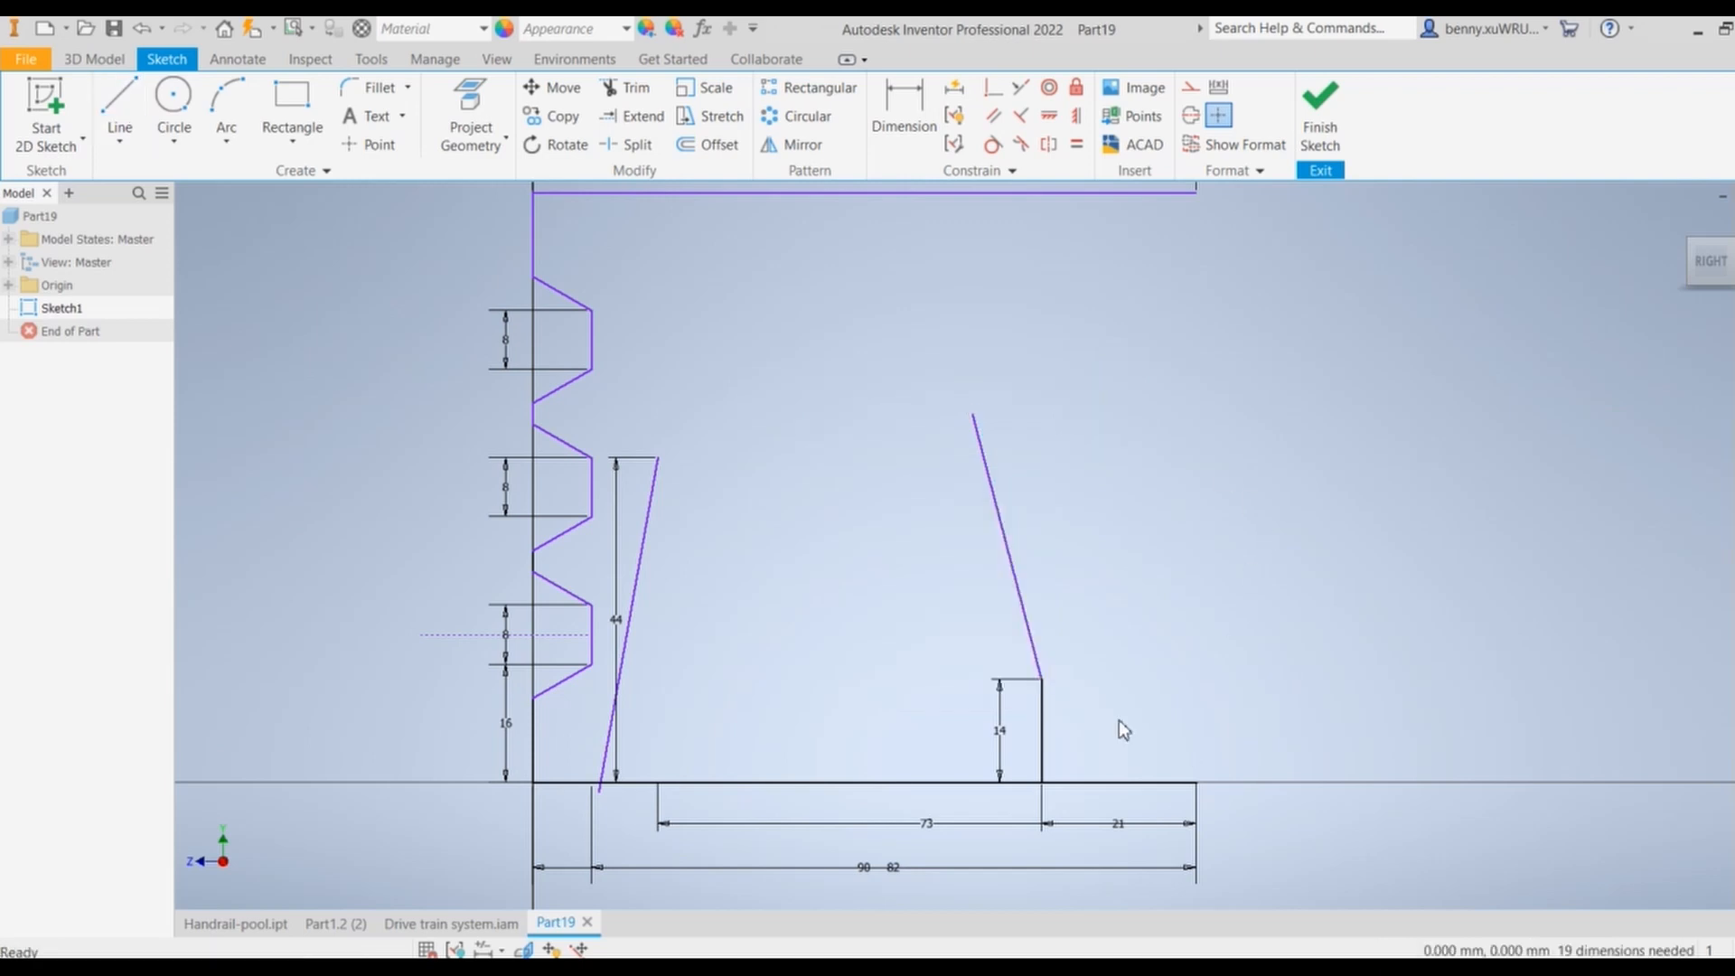
Step: Draw a vertical reference line about 33 mm long upward from the upper end of the 14 mm line
{"action": "key", "text": "l"}
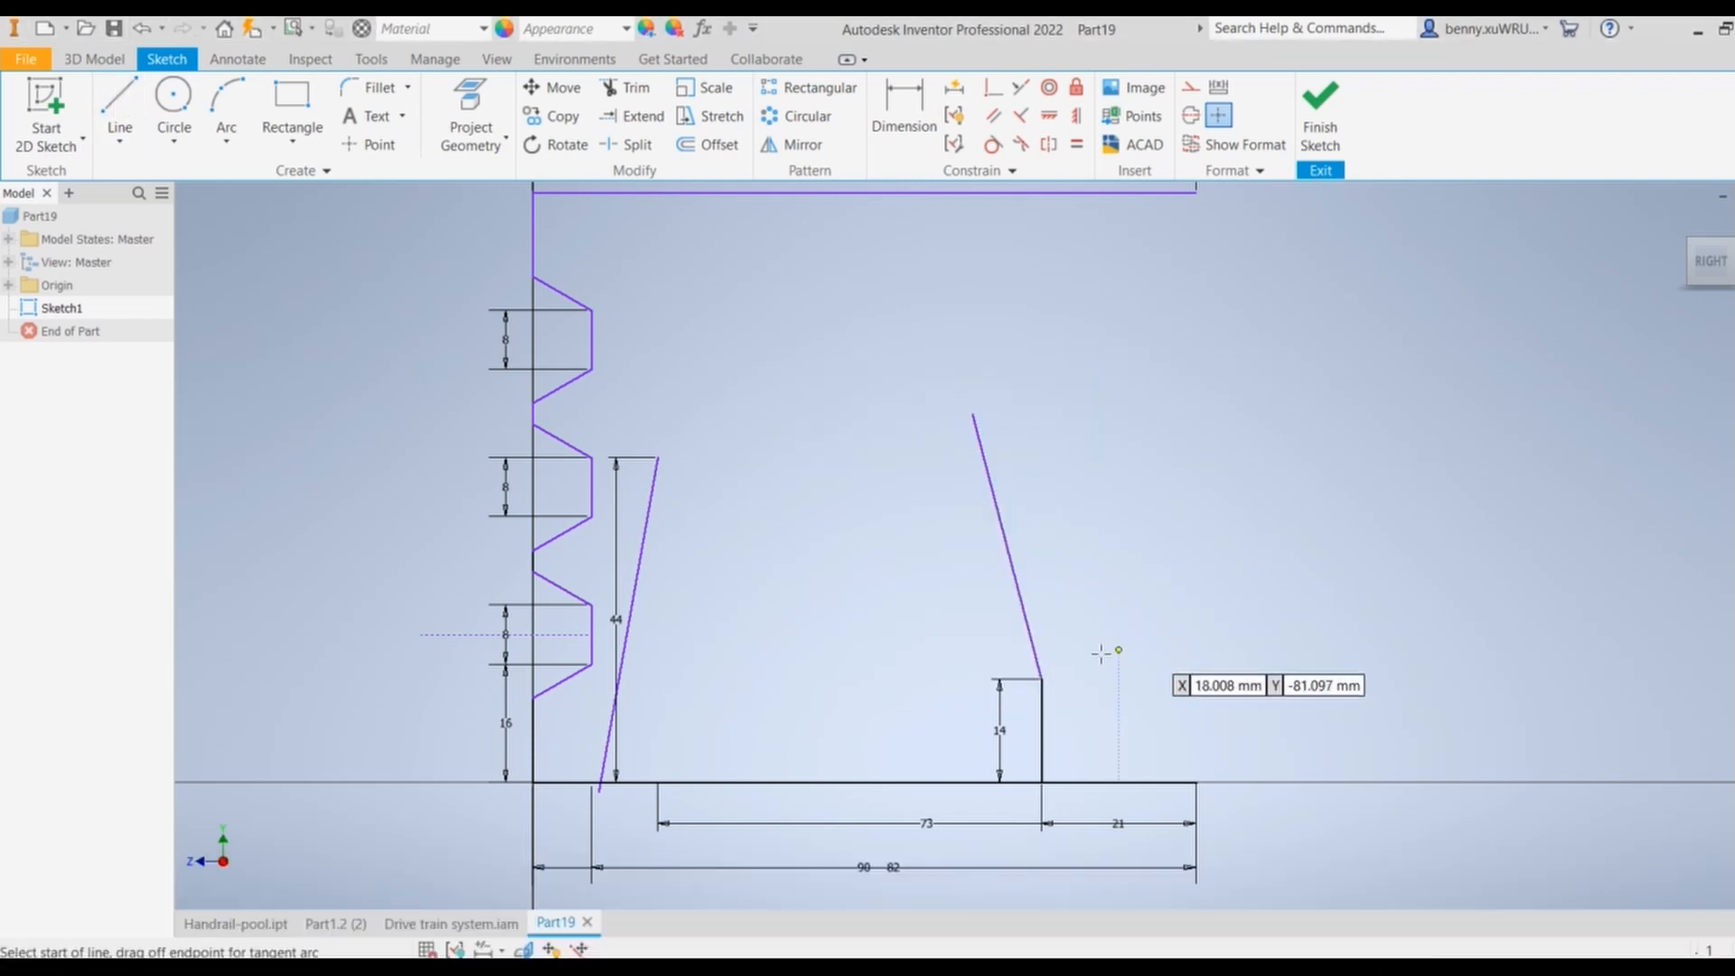
{"action": "left_click", "coordinate": [1042, 679]}
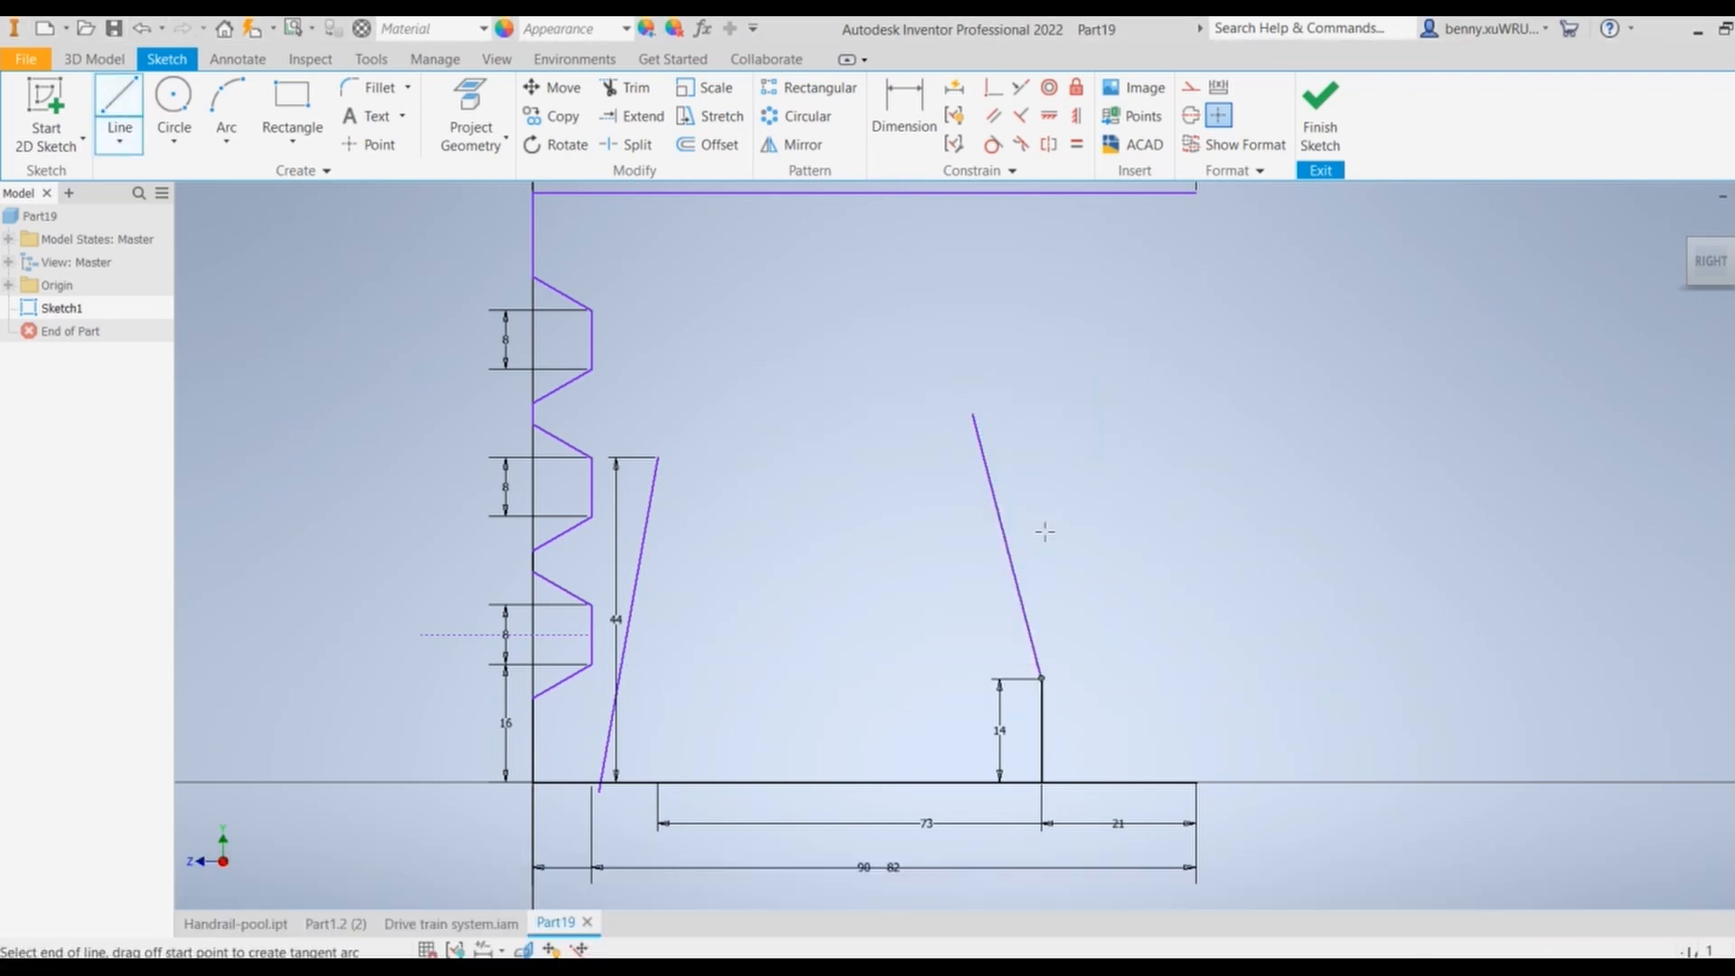
{"action": "right_click", "coordinate": [1042, 433]}
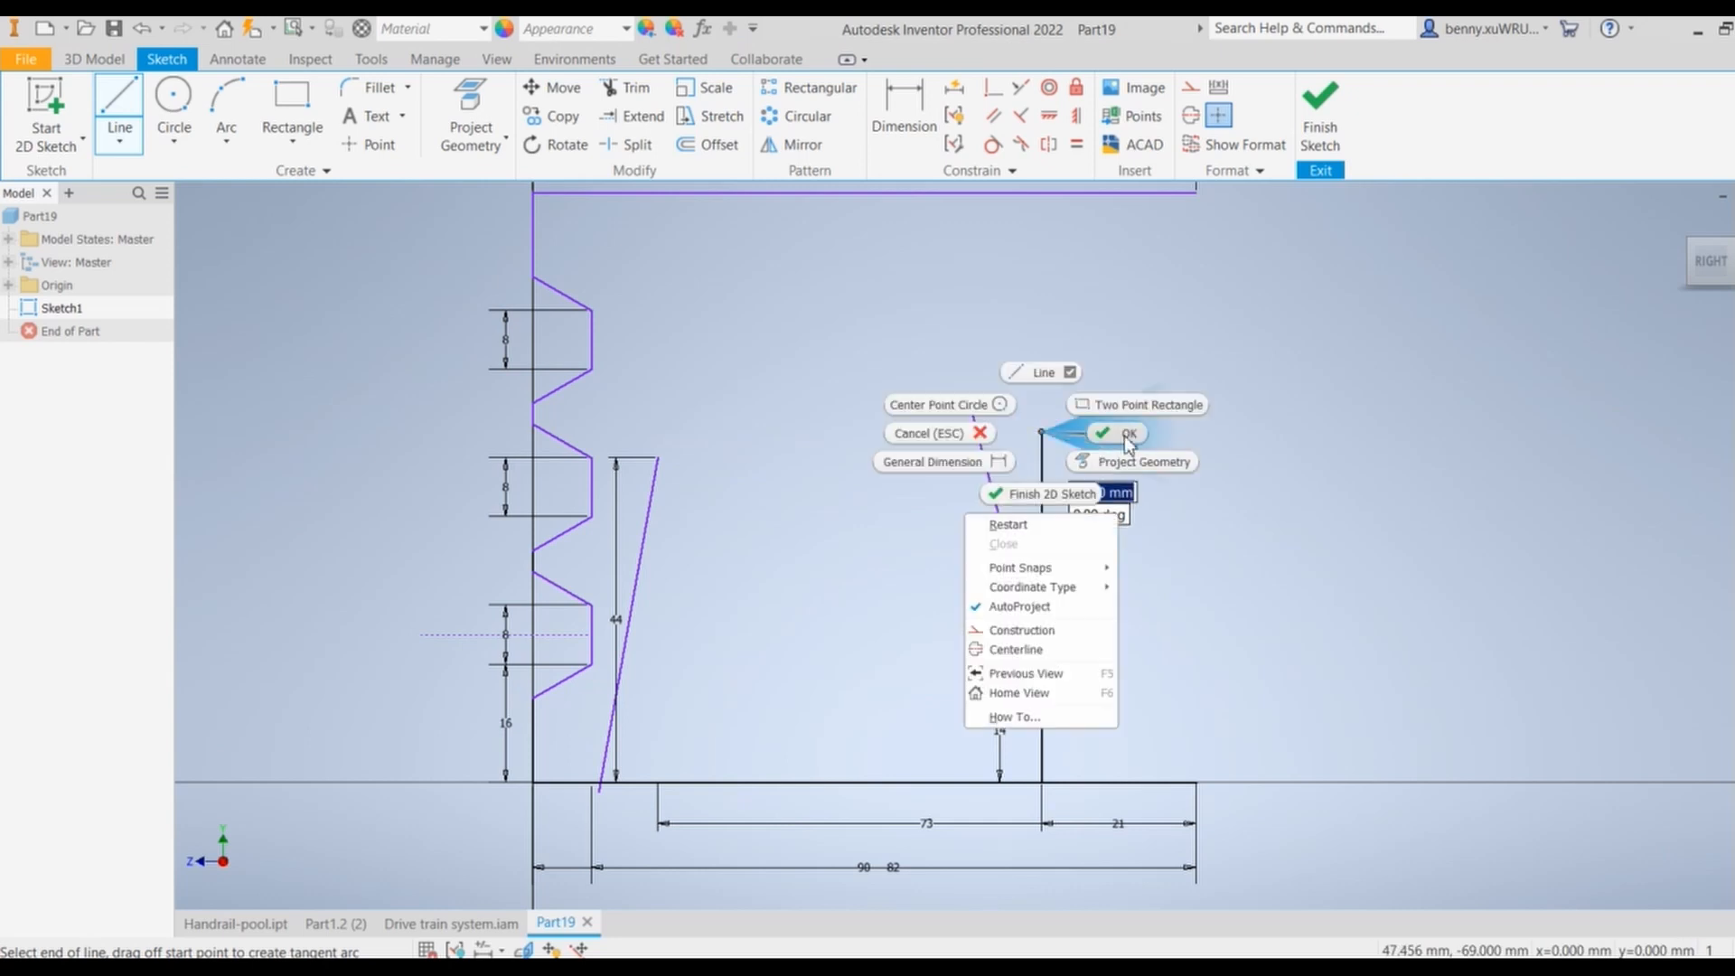
{"action": "left_click", "coordinate": [1127, 438]}
Step: Dimension the angle between the vertical reference line and the hub's slanted line, and set it to 8 degrees
{"action": "left_click", "coordinate": [904, 113]}
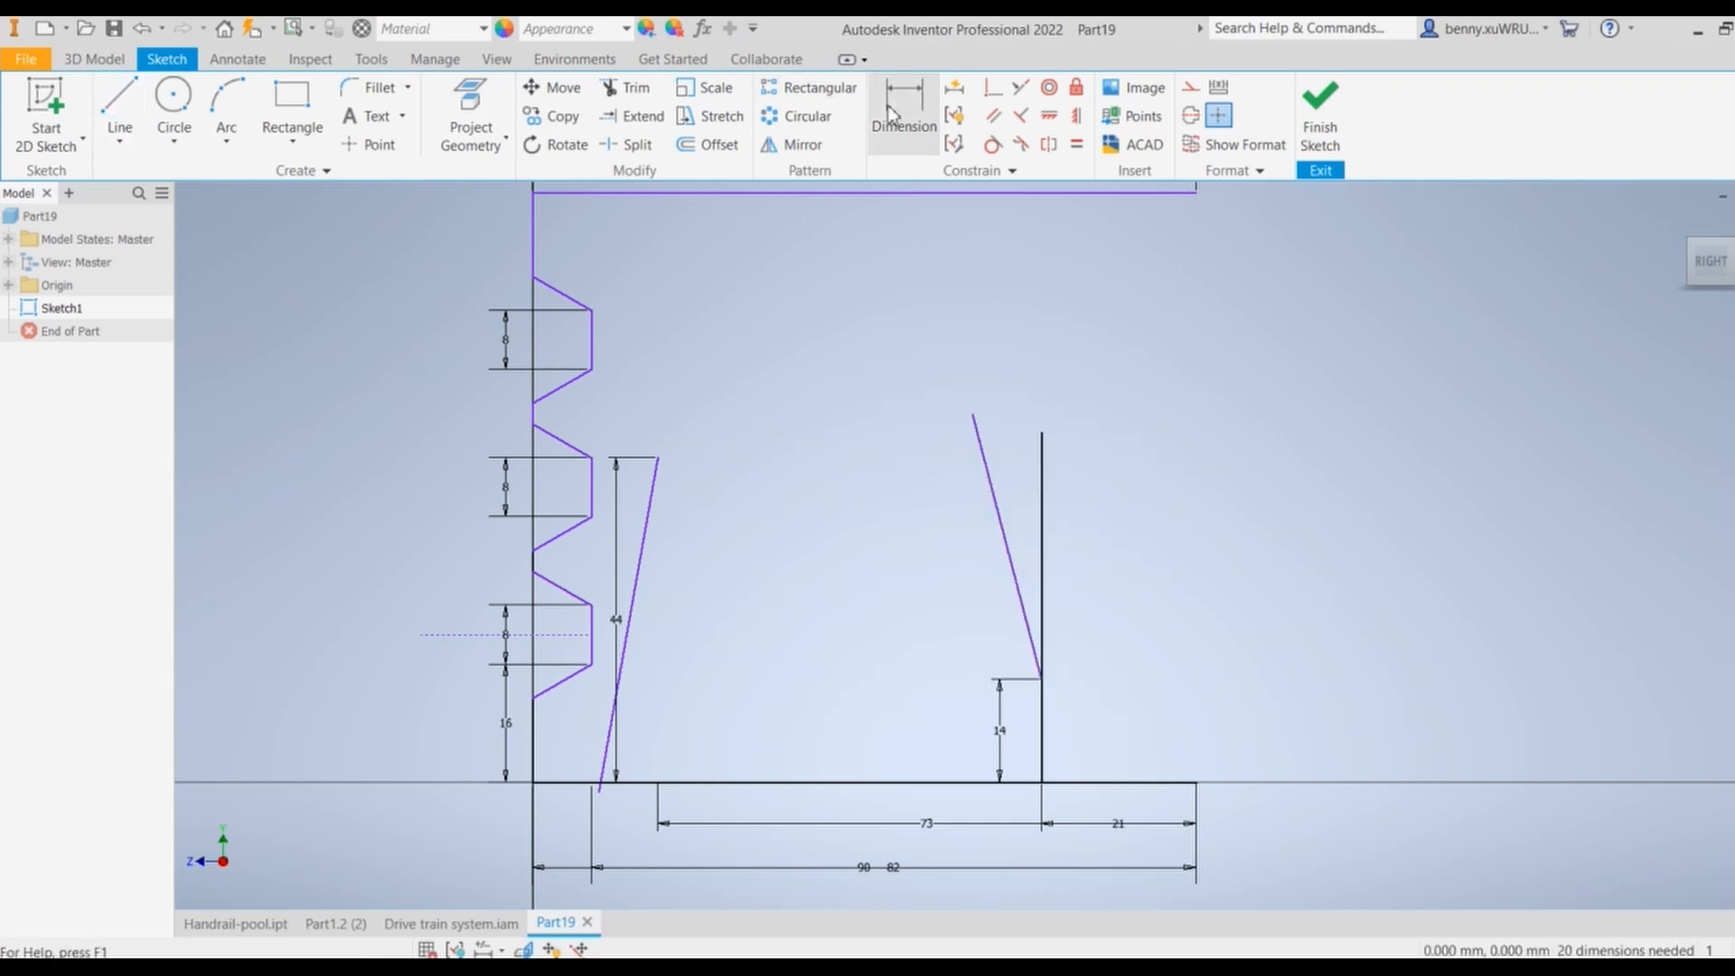
{"action": "left_click", "coordinate": [1043, 533]}
{"action": "left_click", "coordinate": [1011, 519]}
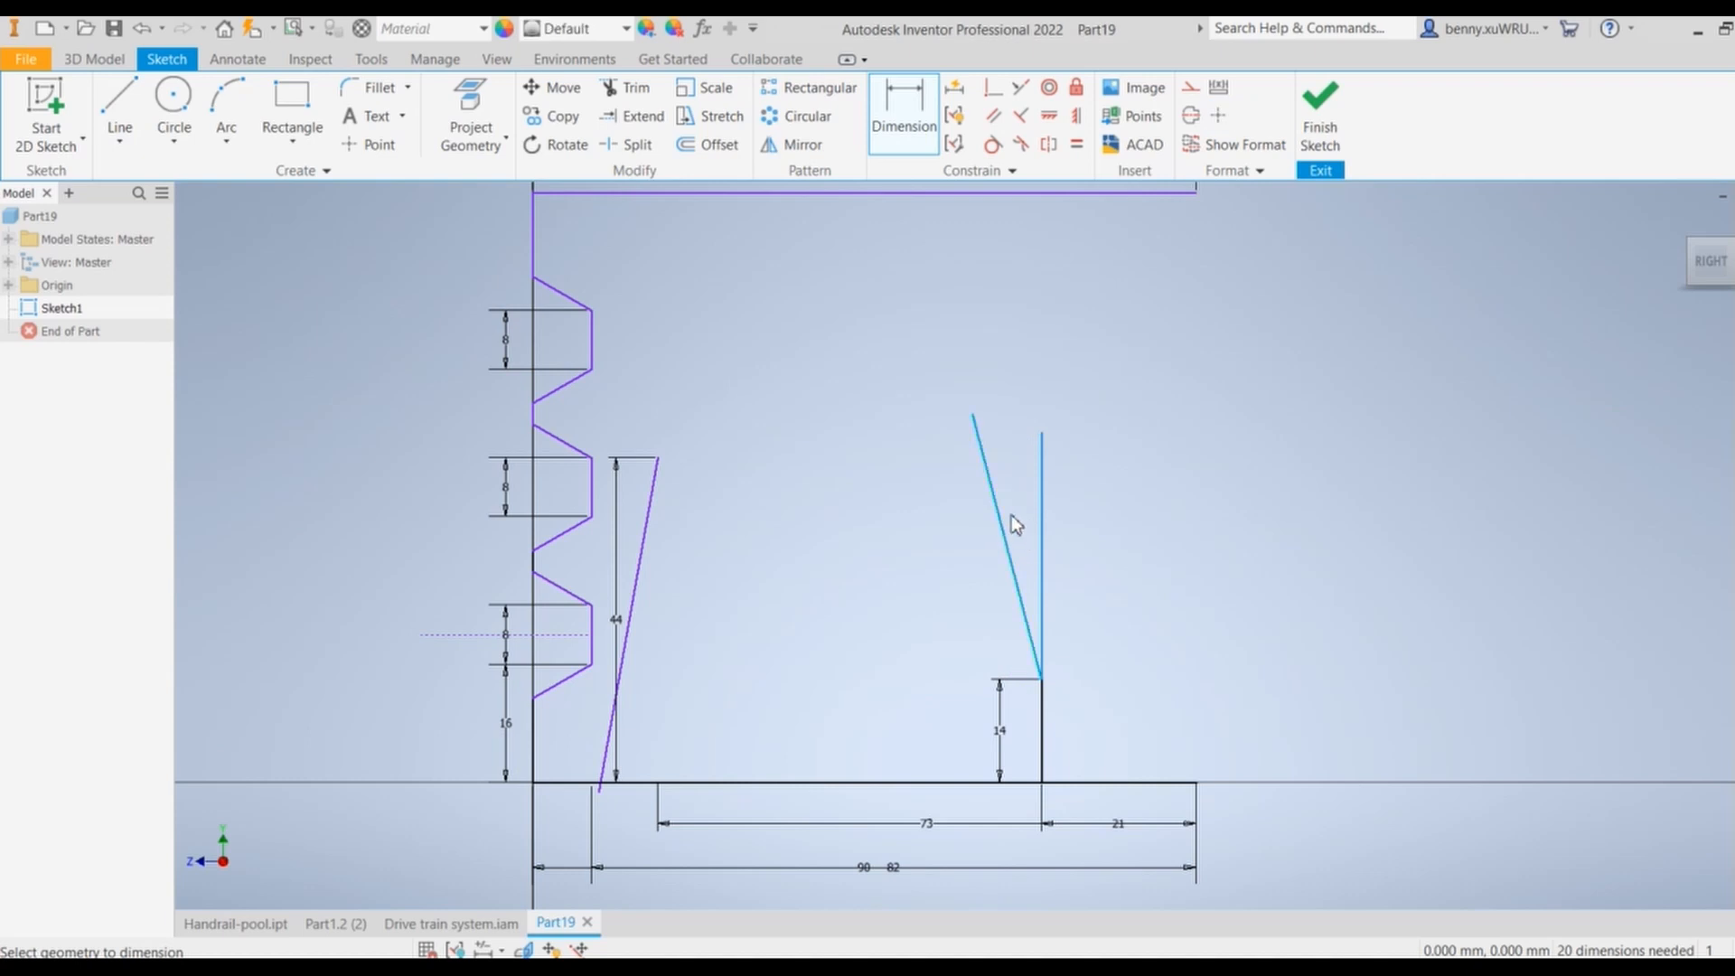
{"action": "left_click", "coordinate": [1022, 508]}
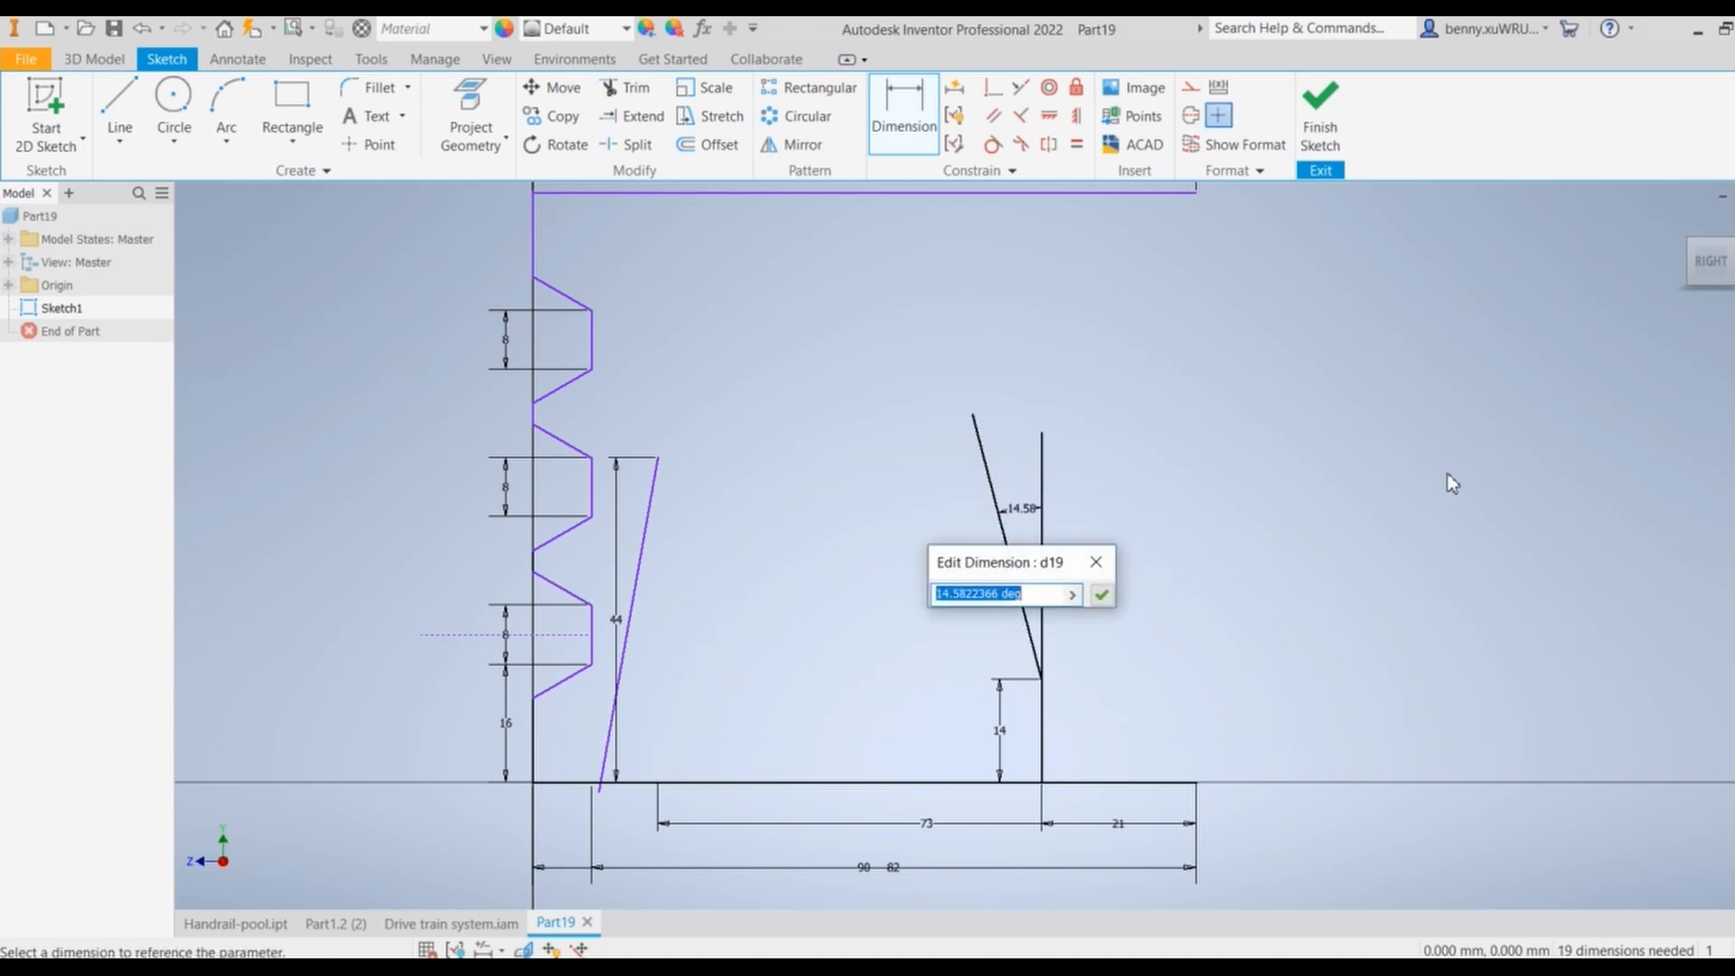
{"action": "type", "text": "8"}
{"action": "key", "text": "Return"}
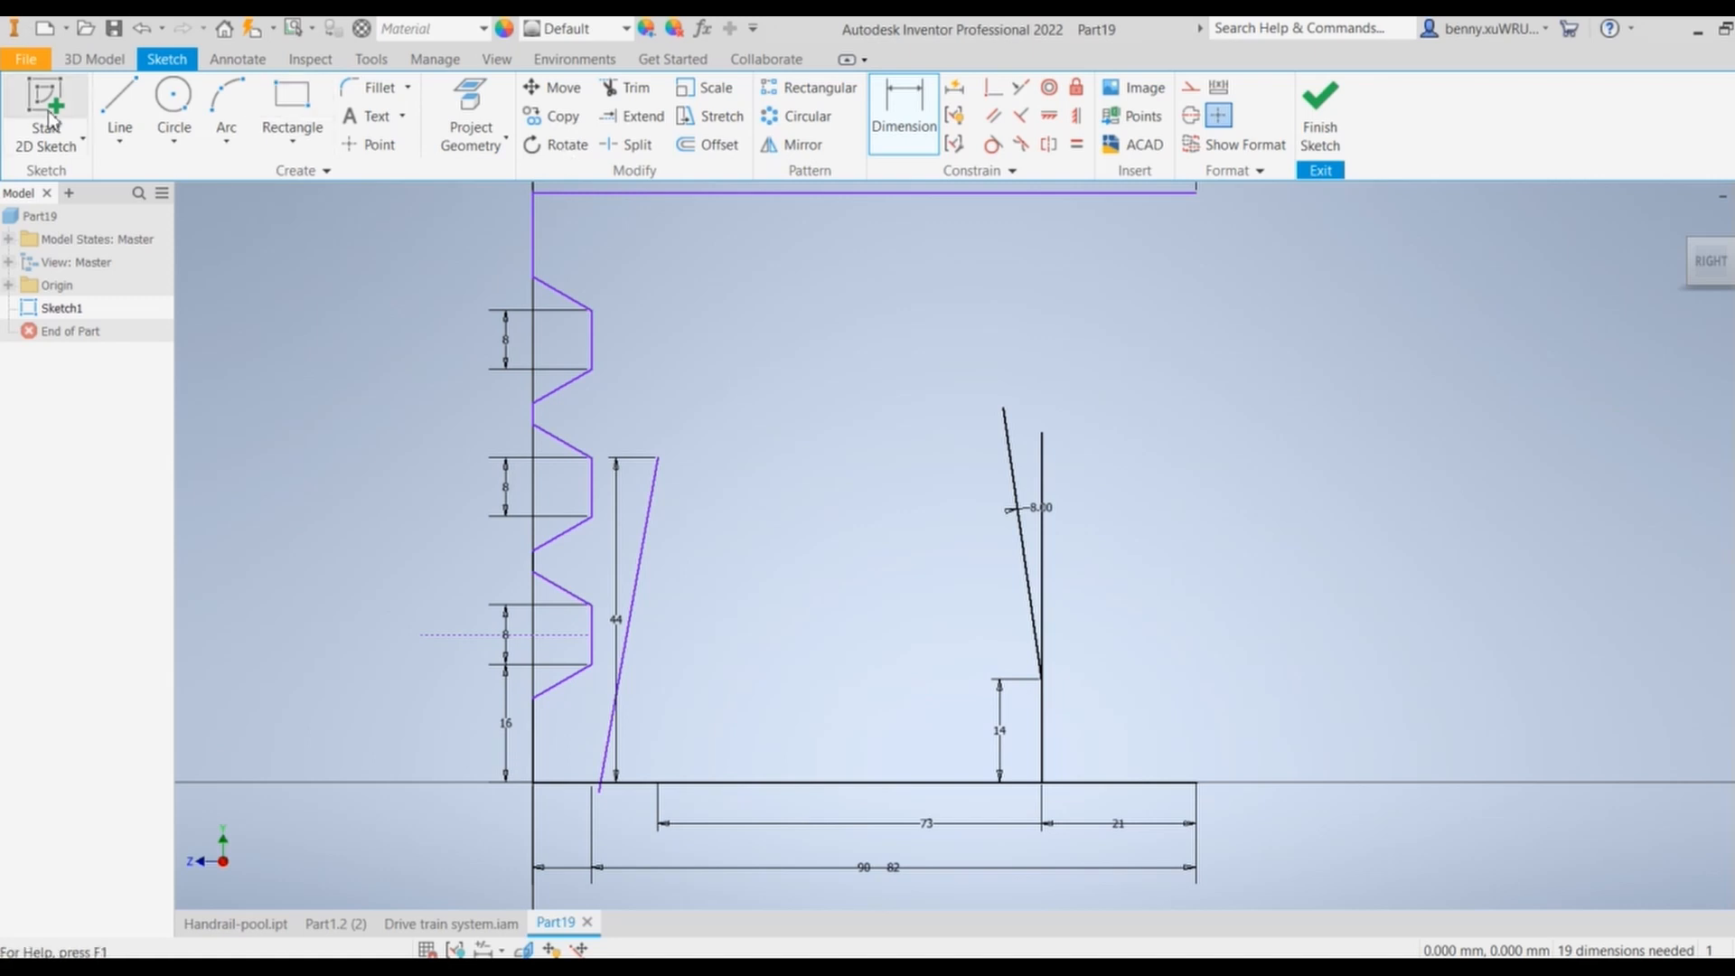
Step: Draw a horizontal line from the upper end of the rim's slanted line across to the hub's slanted line
{"action": "left_click", "coordinate": [120, 107]}
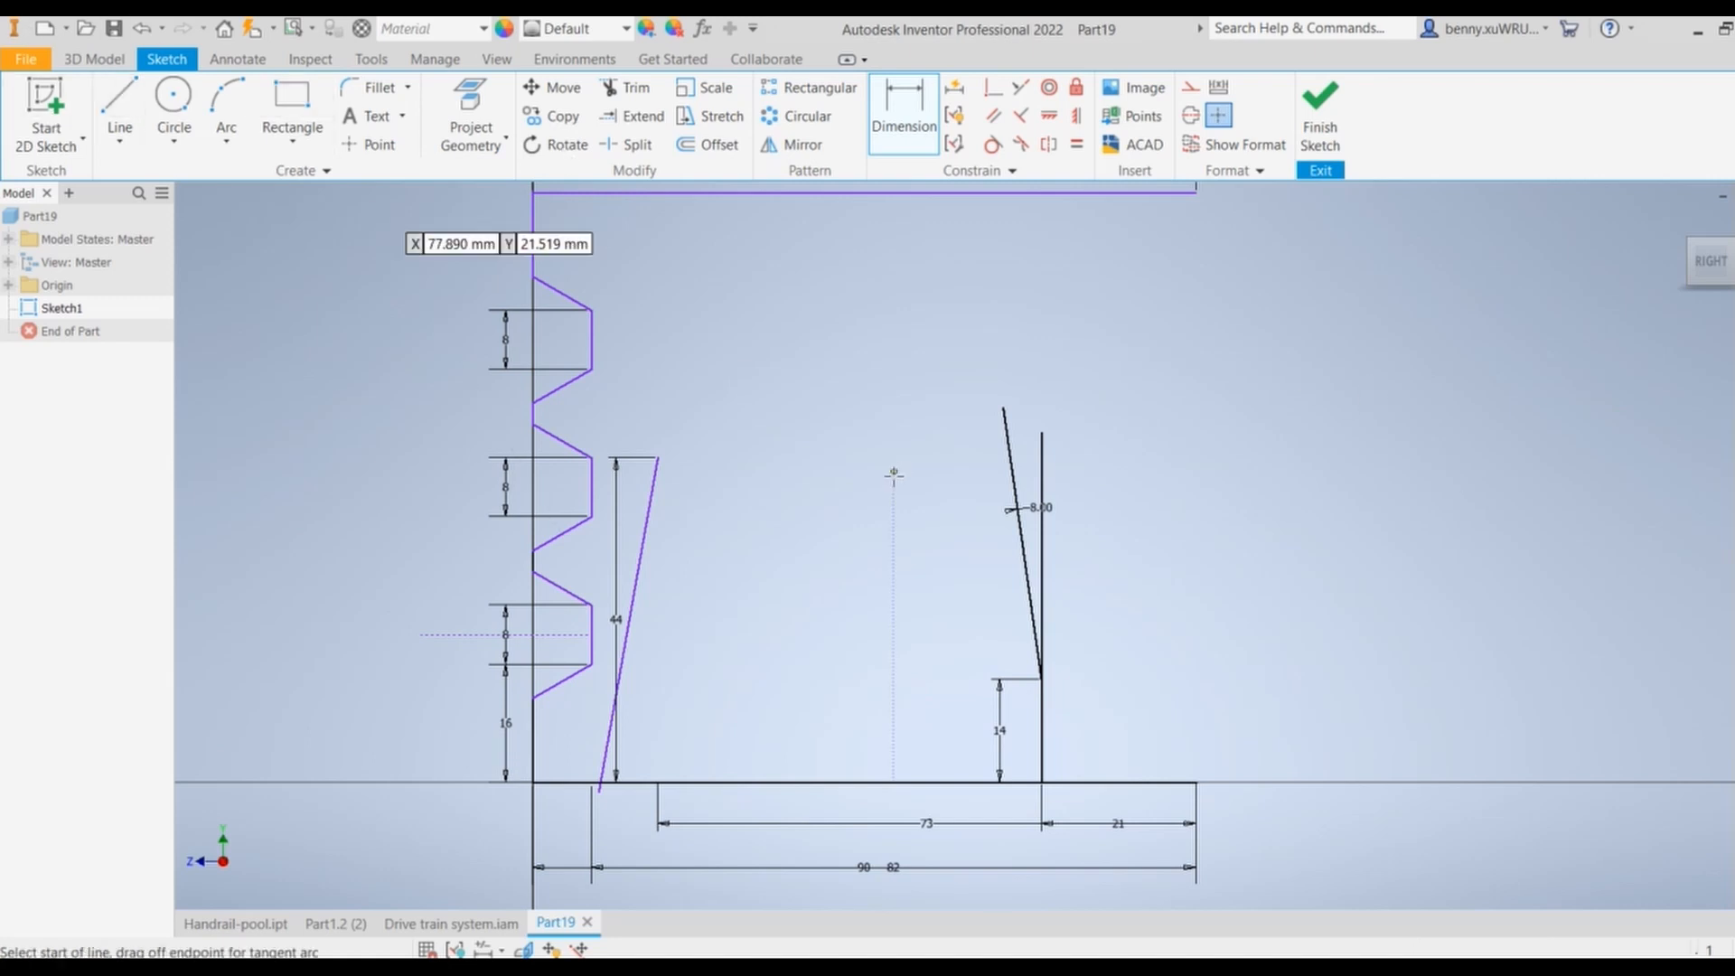
{"action": "left_click", "coordinate": [658, 457]}
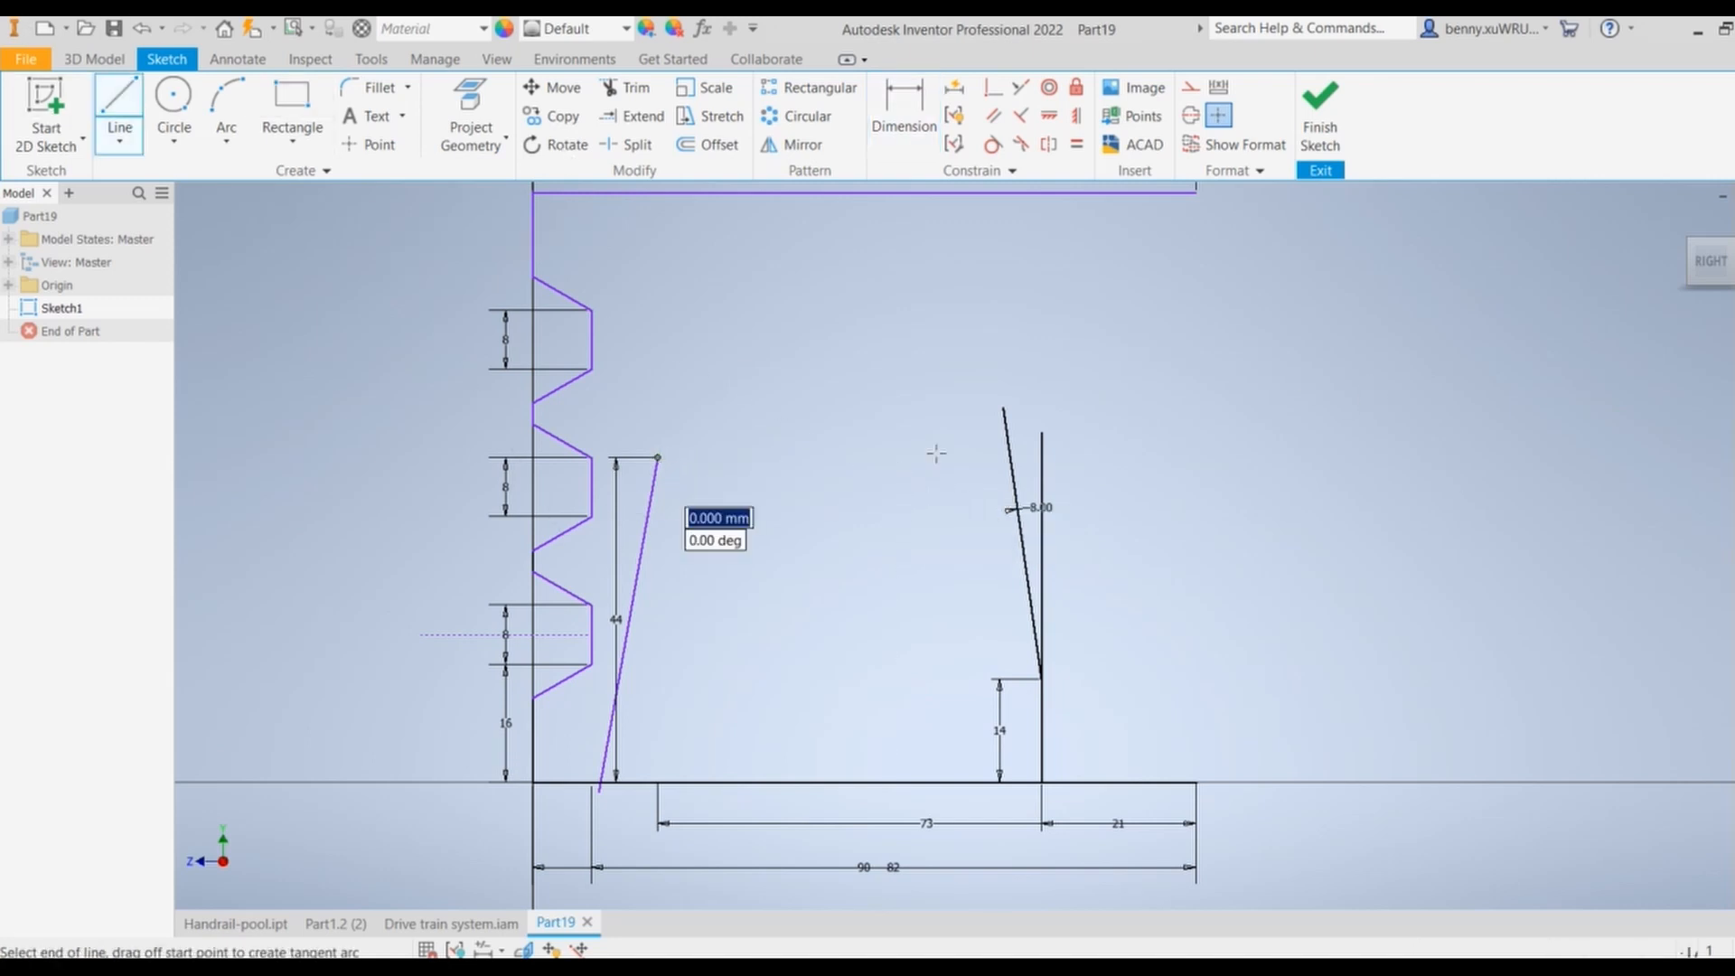
{"action": "left_click", "coordinate": [1011, 458]}
{"action": "right_click", "coordinate": [1014, 459]}
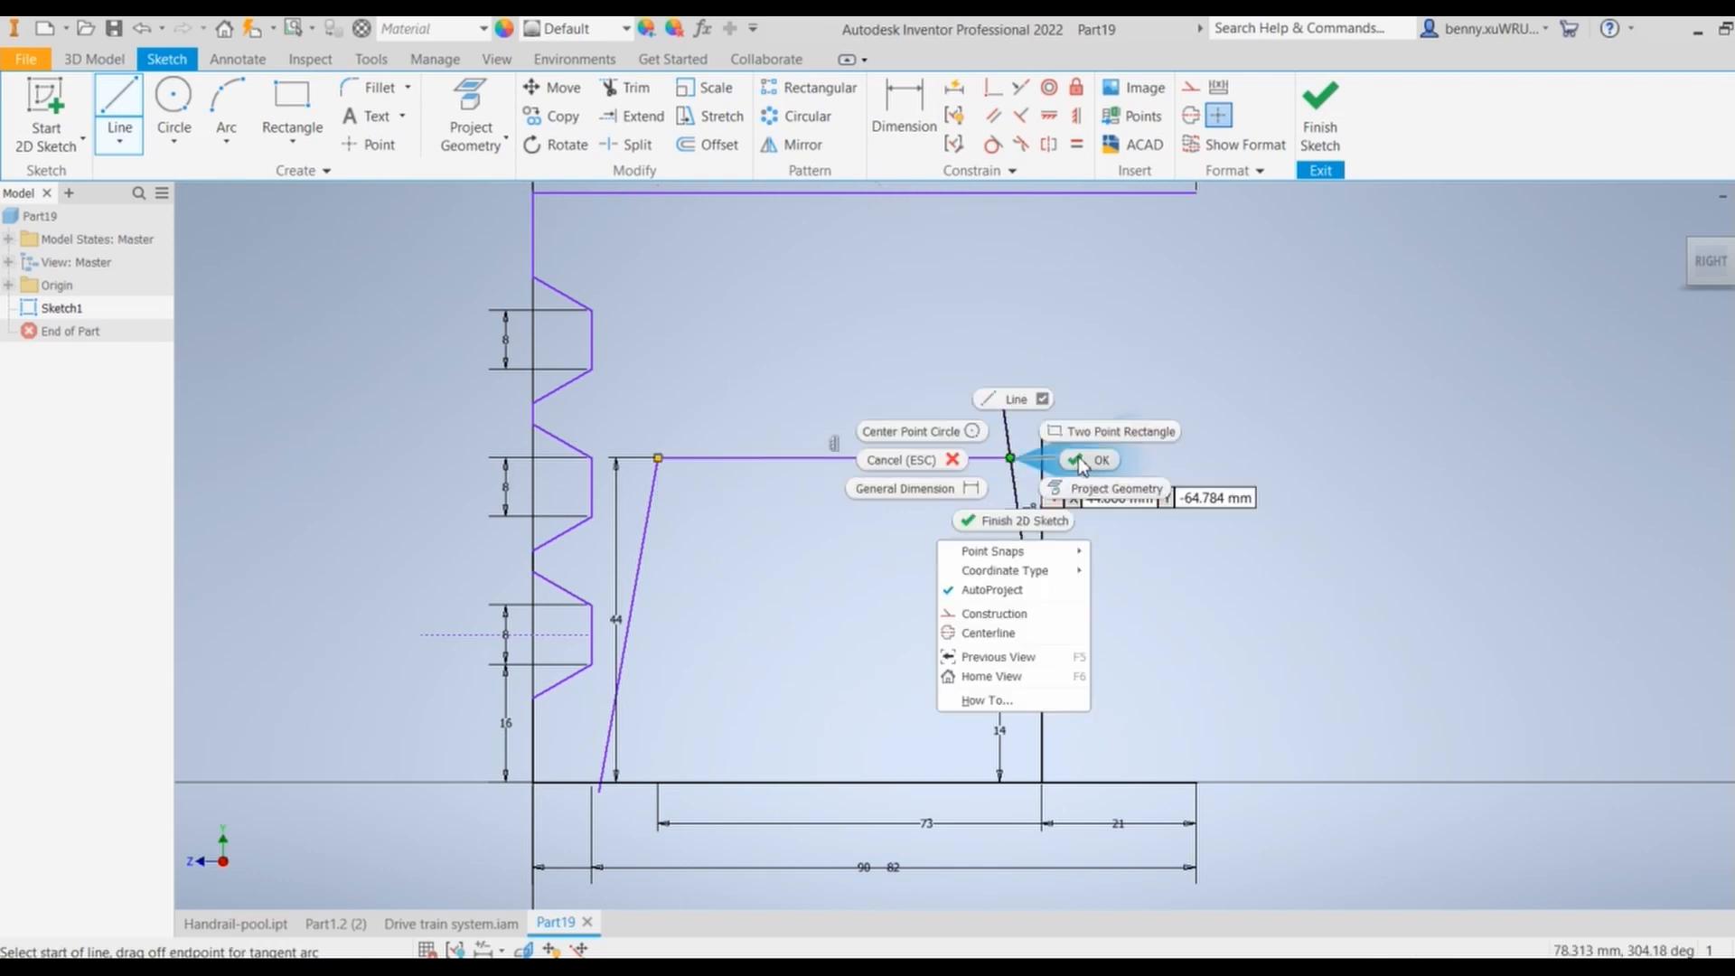
{"action": "left_click", "coordinate": [1076, 458]}
Step: Delete the vertical reference line and the 14 mm vertical line, and trim the hub's slanted line above the horizontal line
{"action": "left_click", "coordinate": [1076, 449]}
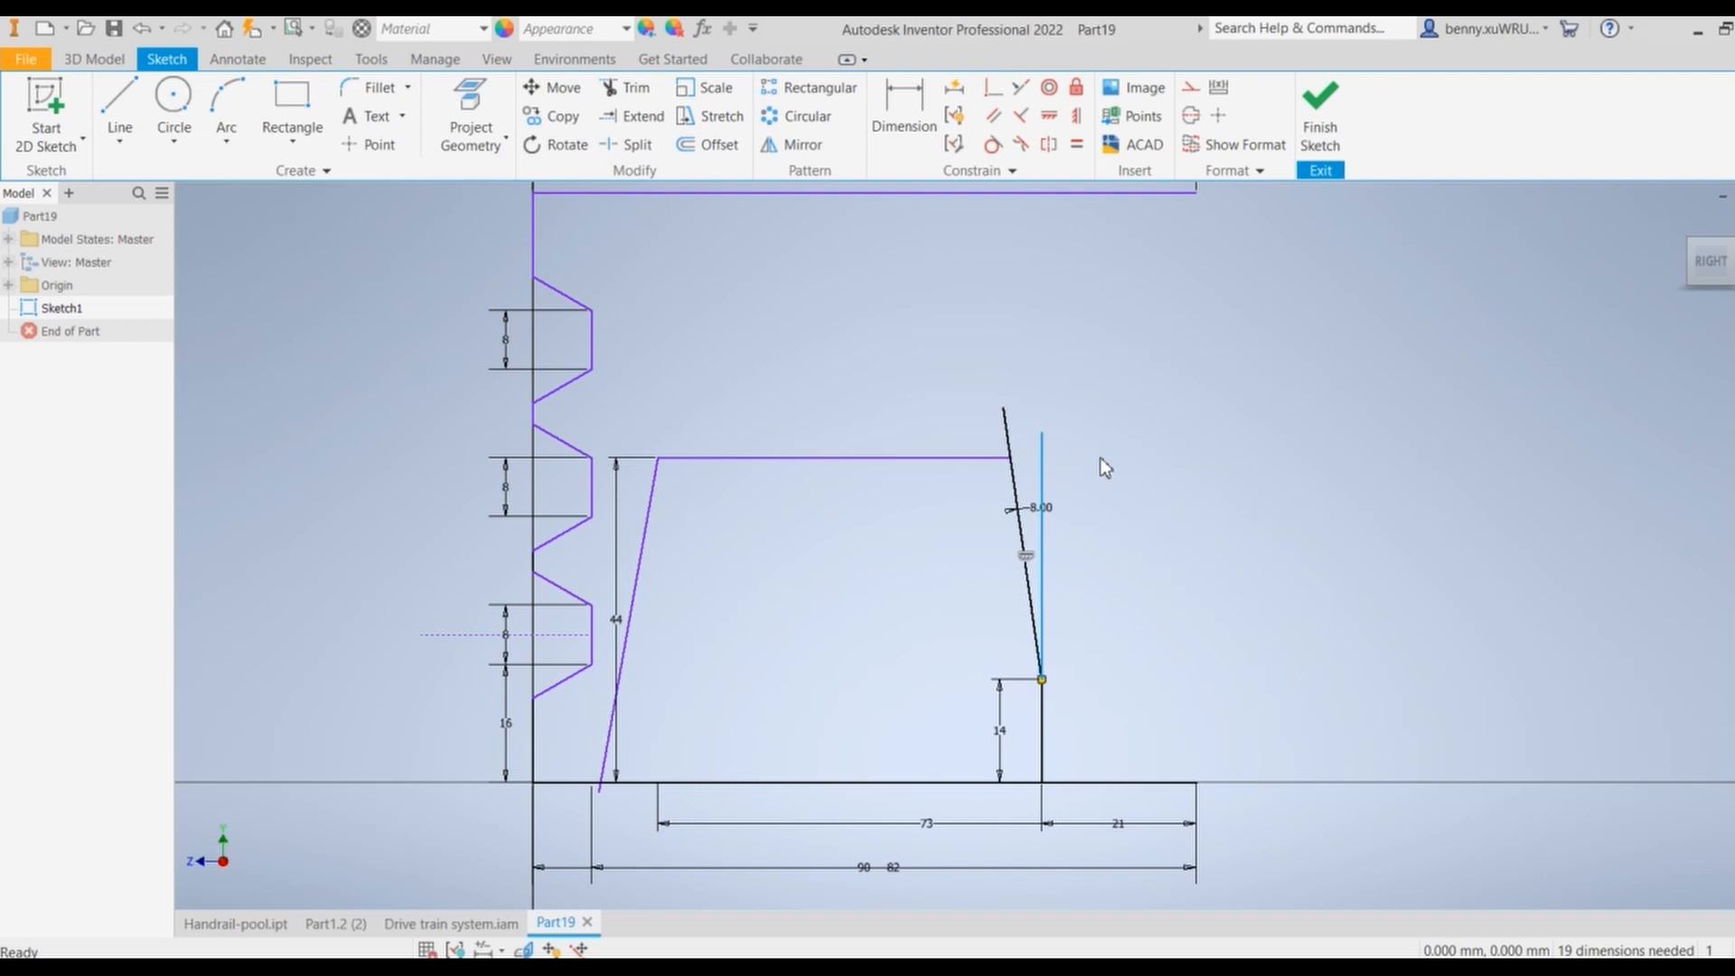
{"action": "key", "text": "Delete"}
{"action": "left_click", "coordinate": [632, 88]}
{"action": "left_click", "coordinate": [1005, 425]}
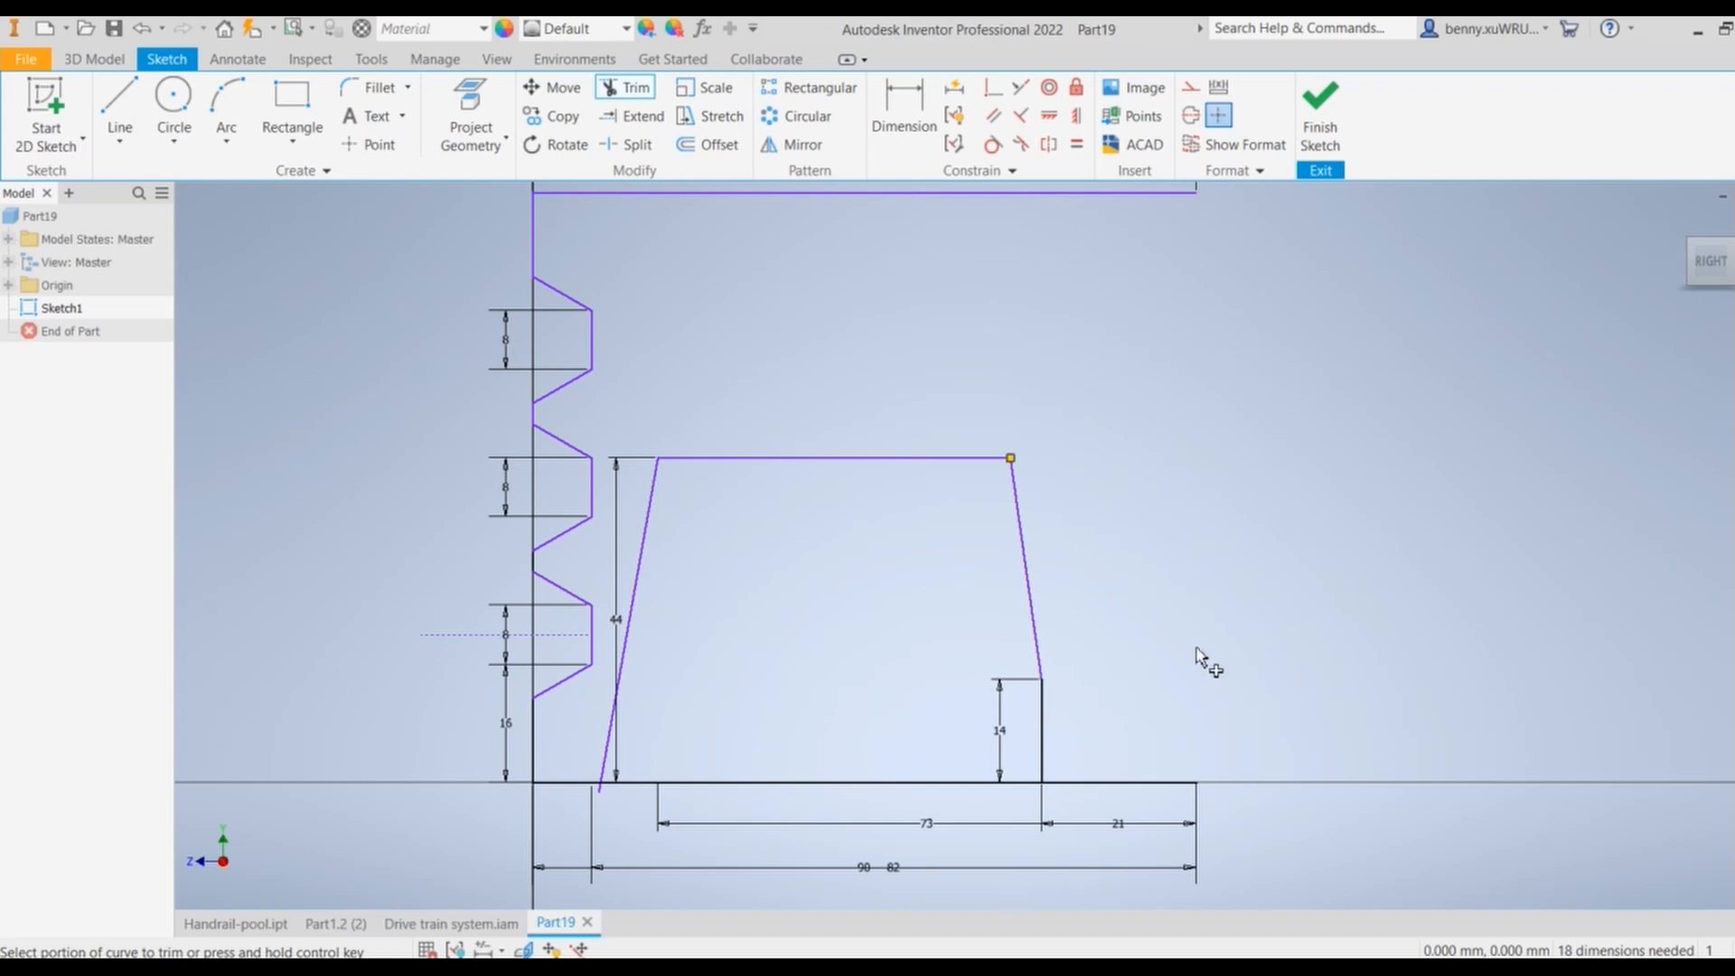
{"action": "key", "text": "Escape"}
{"action": "key", "text": "Delete"}
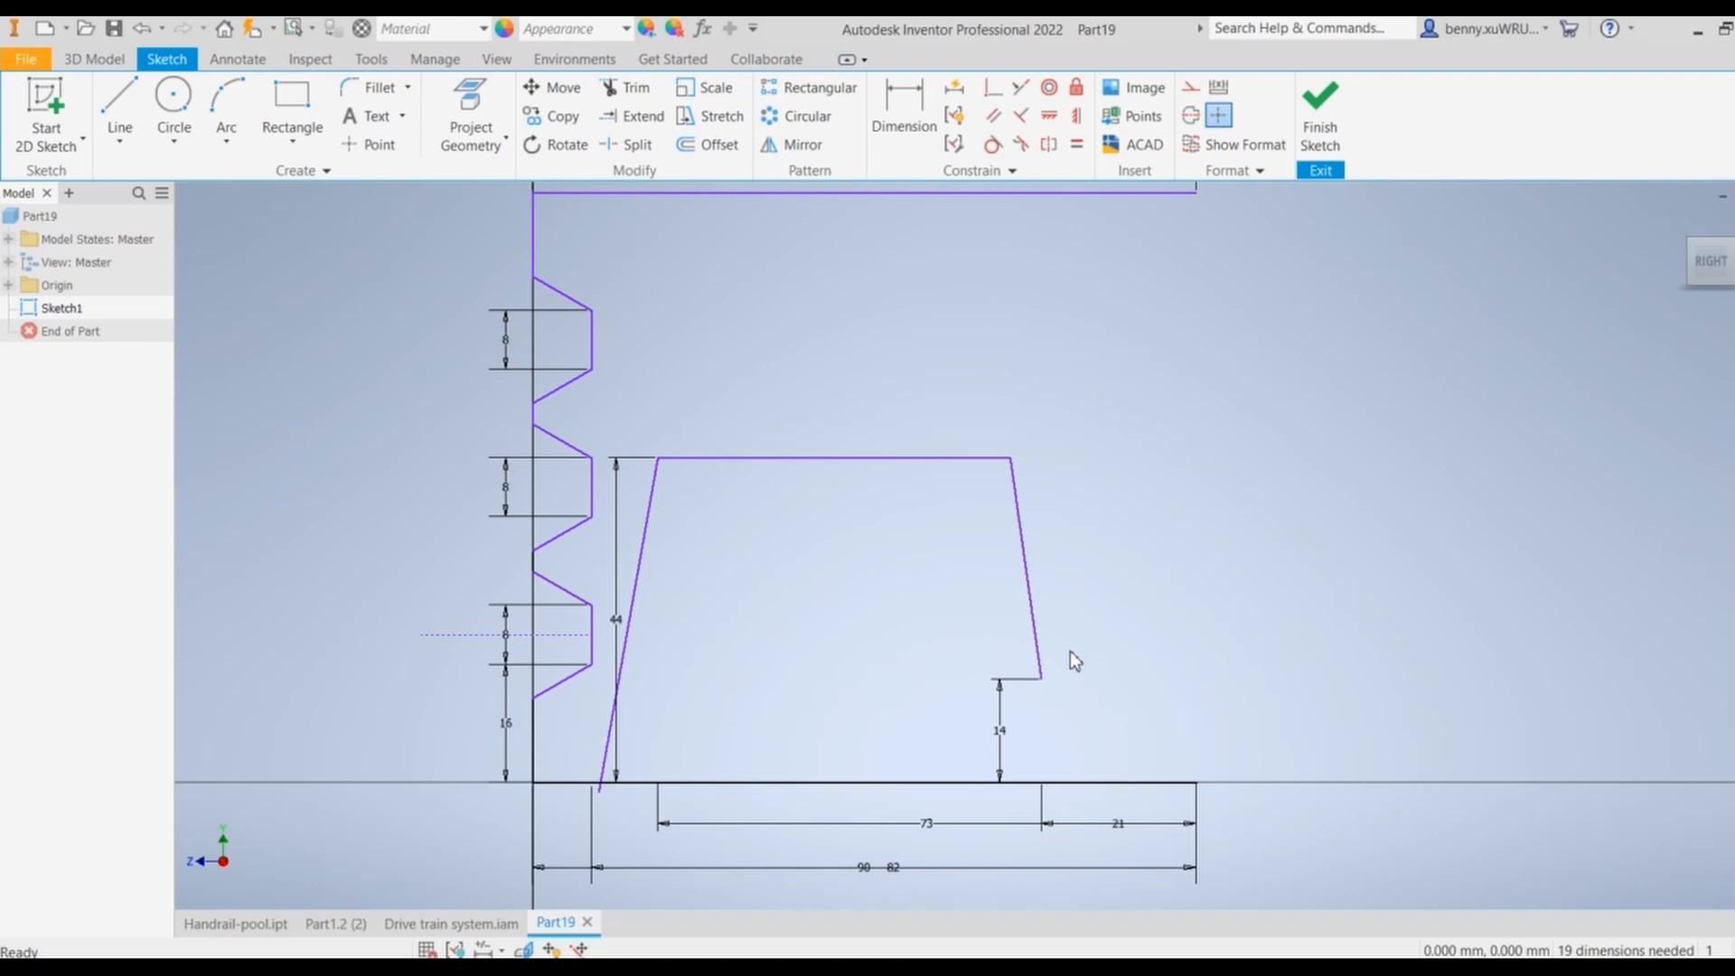
Step: Check section C-C in the Word worksheet, and draw in Inventor a 73 mm line back along the top edge and a 14 mm line down
{"action": "key", "text": "alt+Tab"}
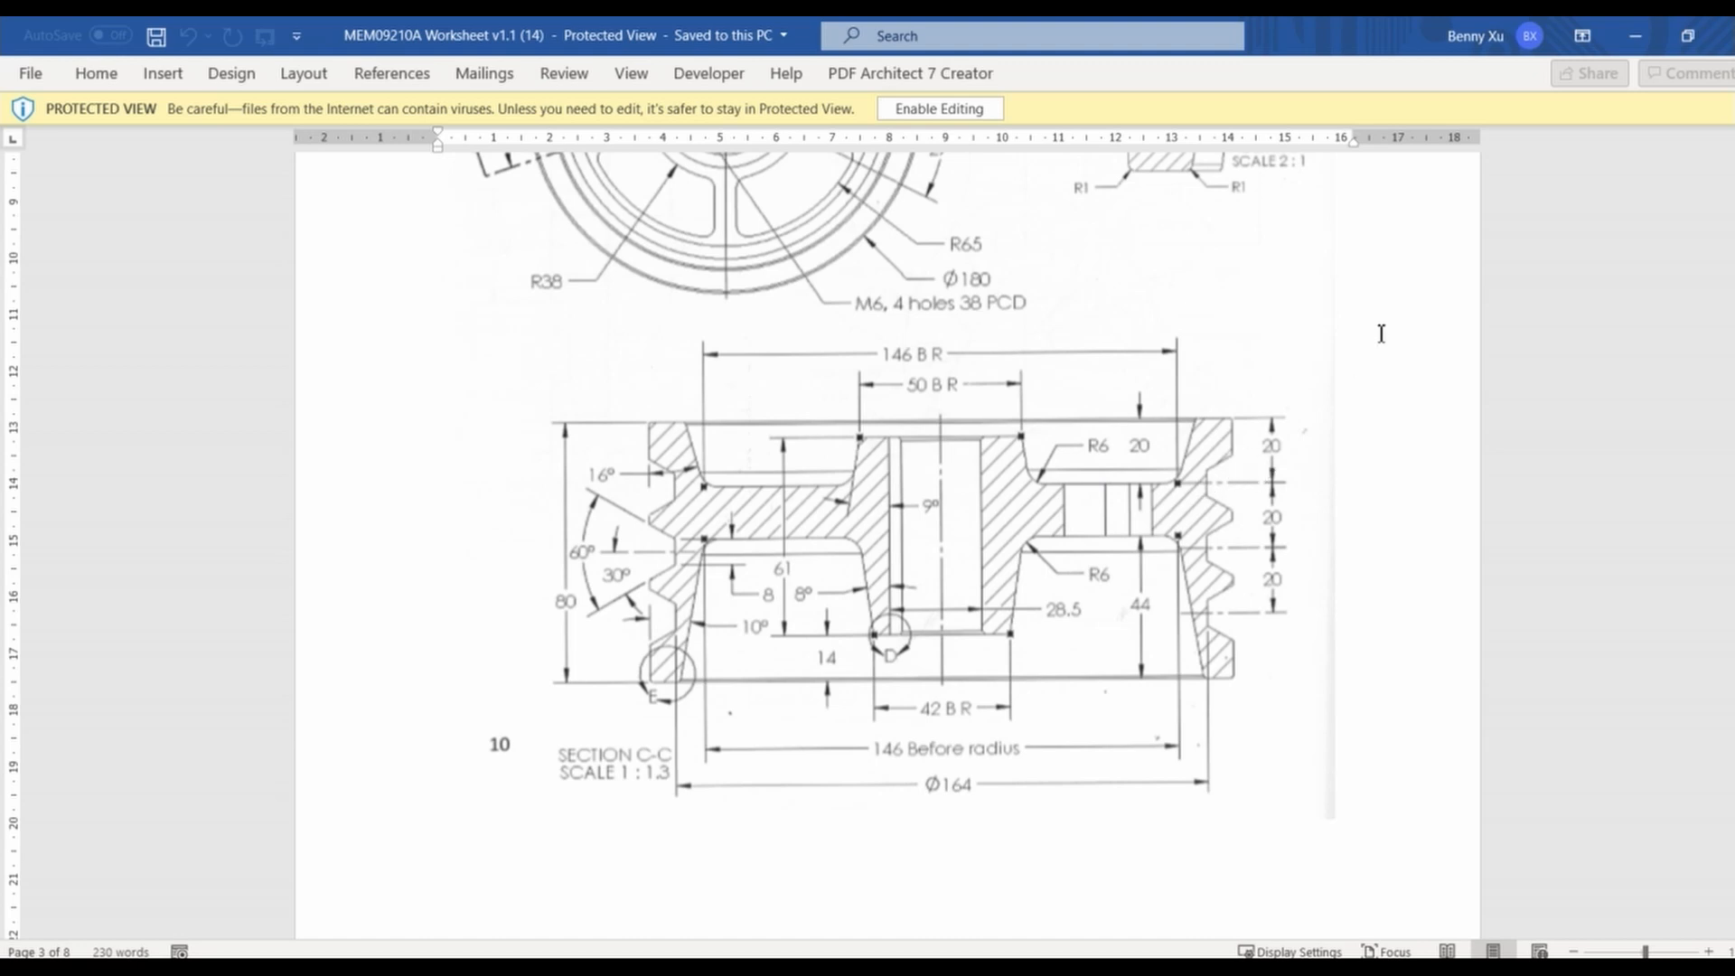
{"action": "key", "text": "alt+Tab"}
{"action": "key", "text": "l"}
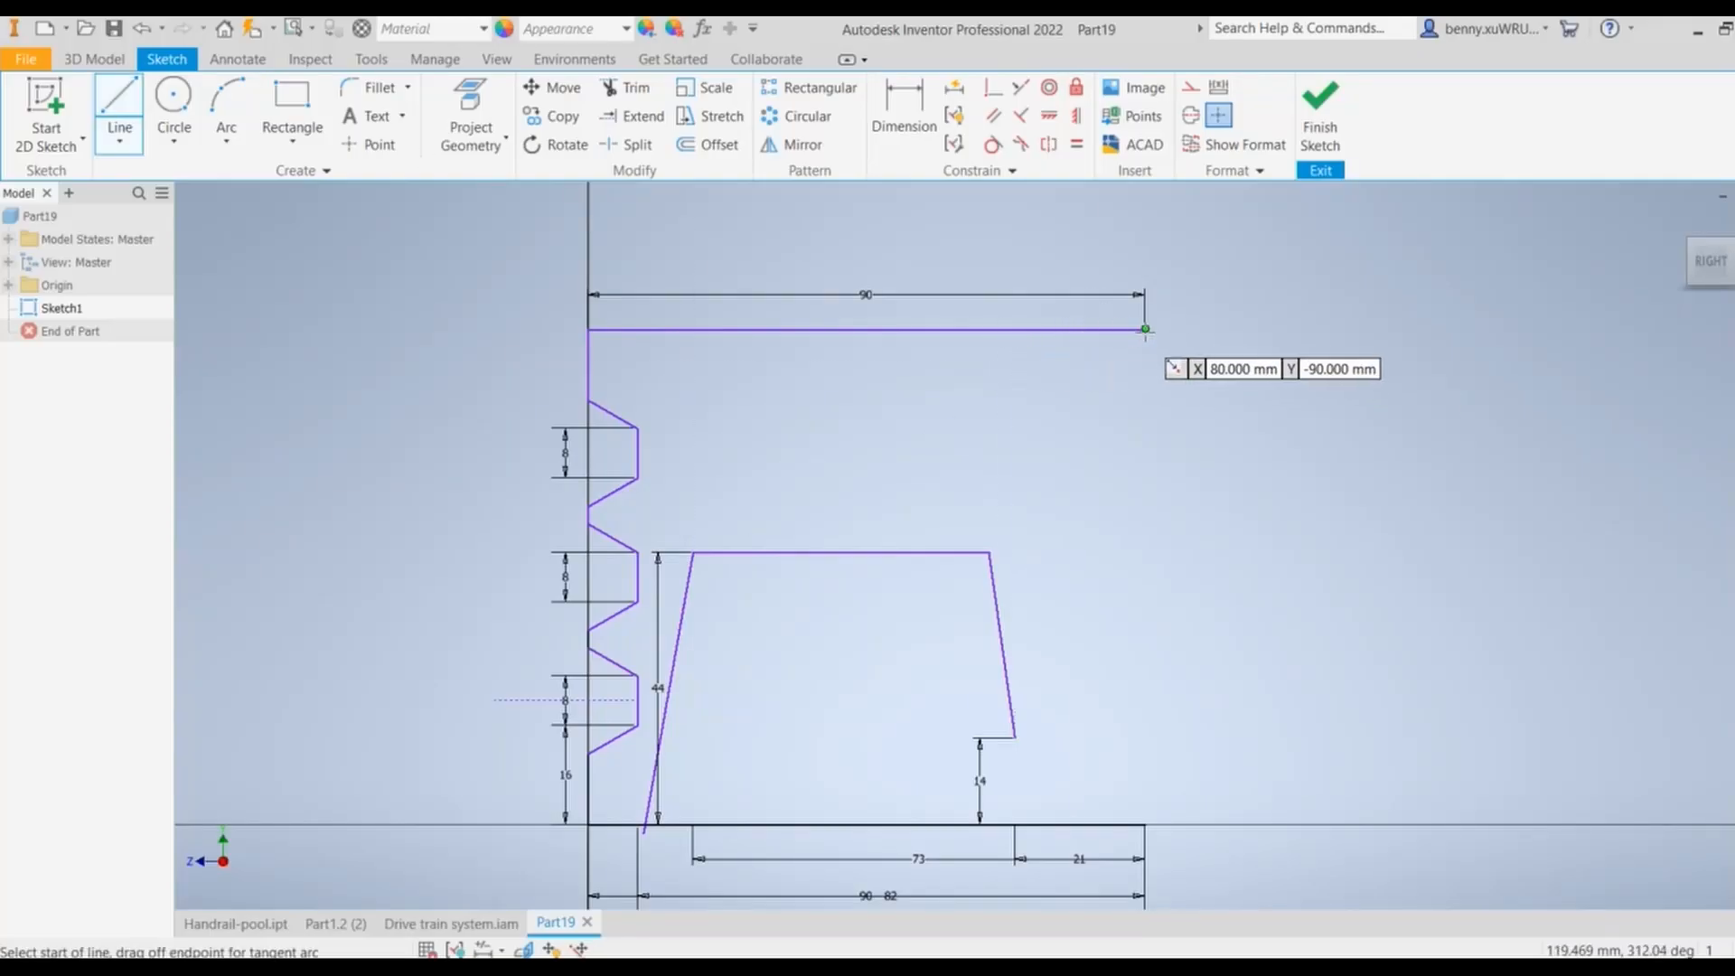
{"action": "left_click", "coordinate": [1145, 329]}
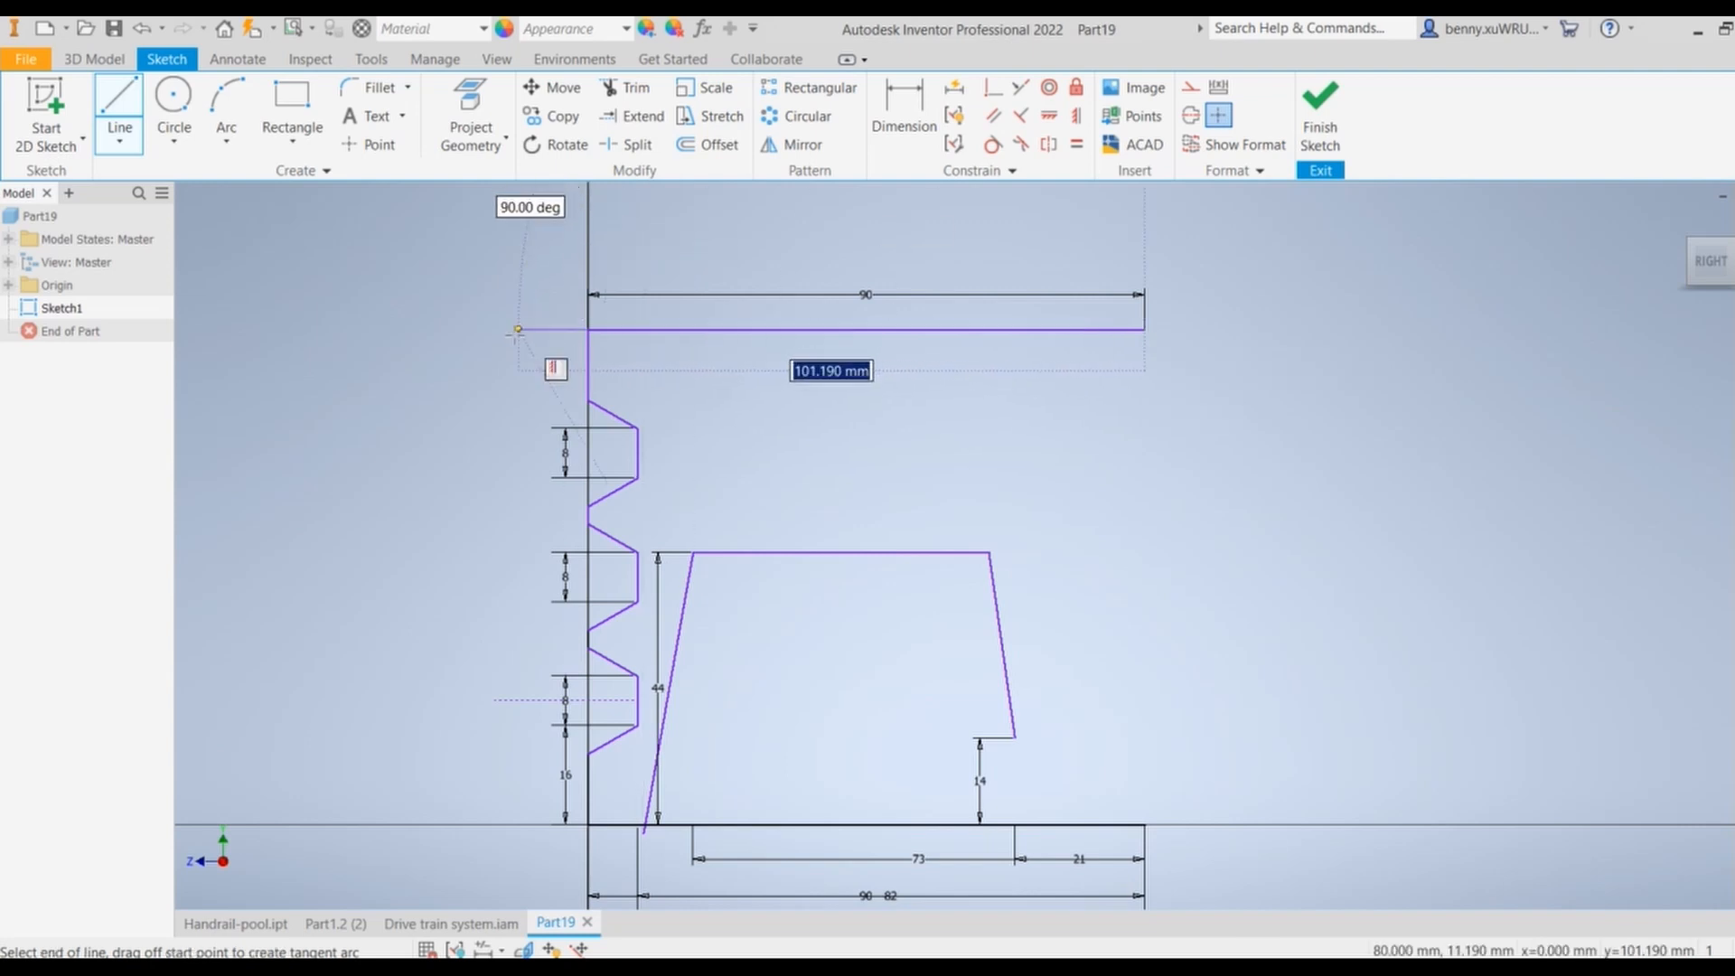
{"action": "type", "text": "73"}
{"action": "key", "text": "Return"}
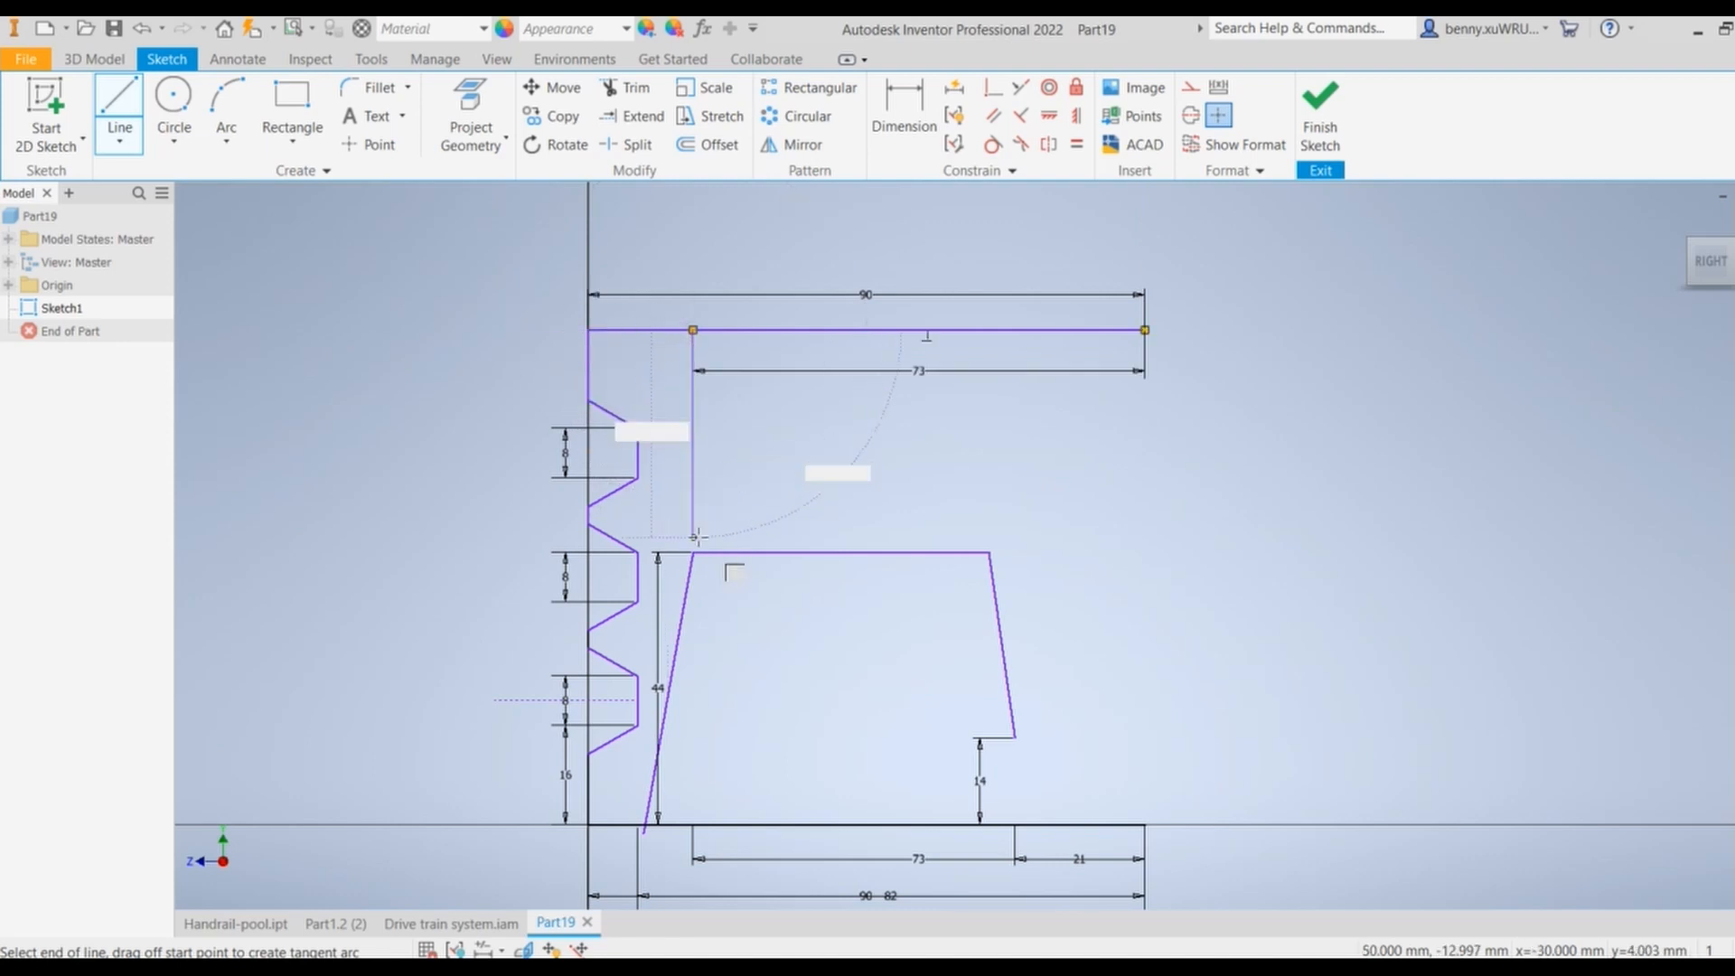
{"action": "type", "text": "14"}
{"action": "key", "text": "Return"}
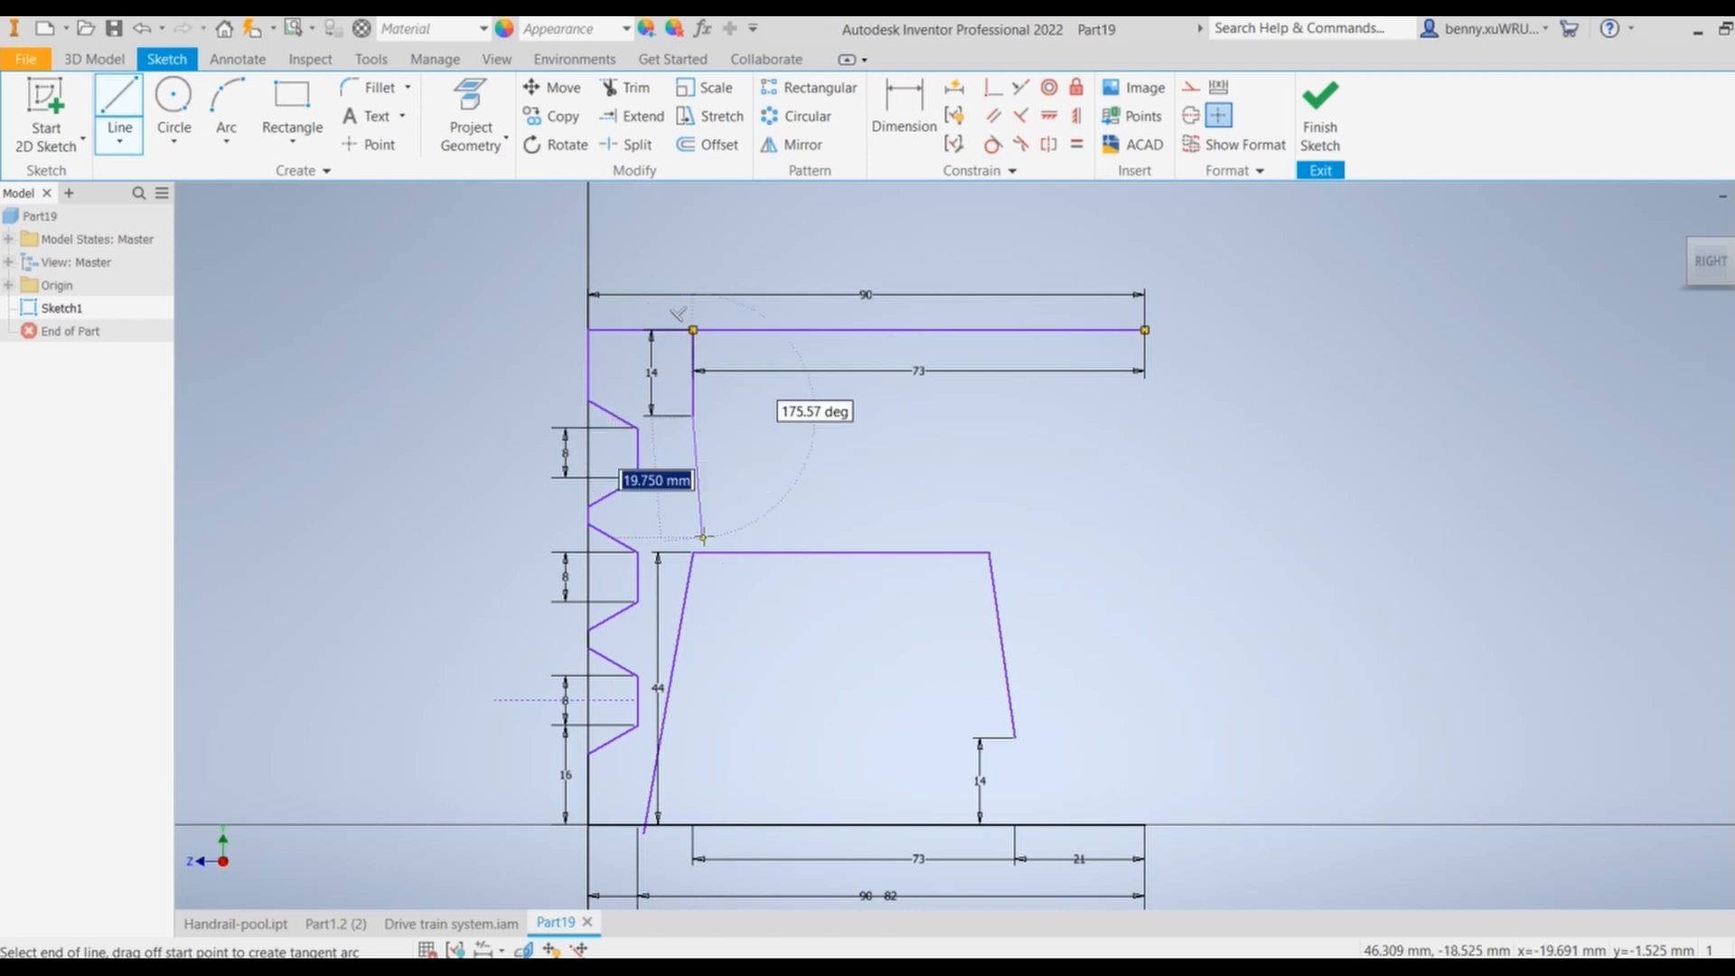
{"action": "key", "text": "Escape"}
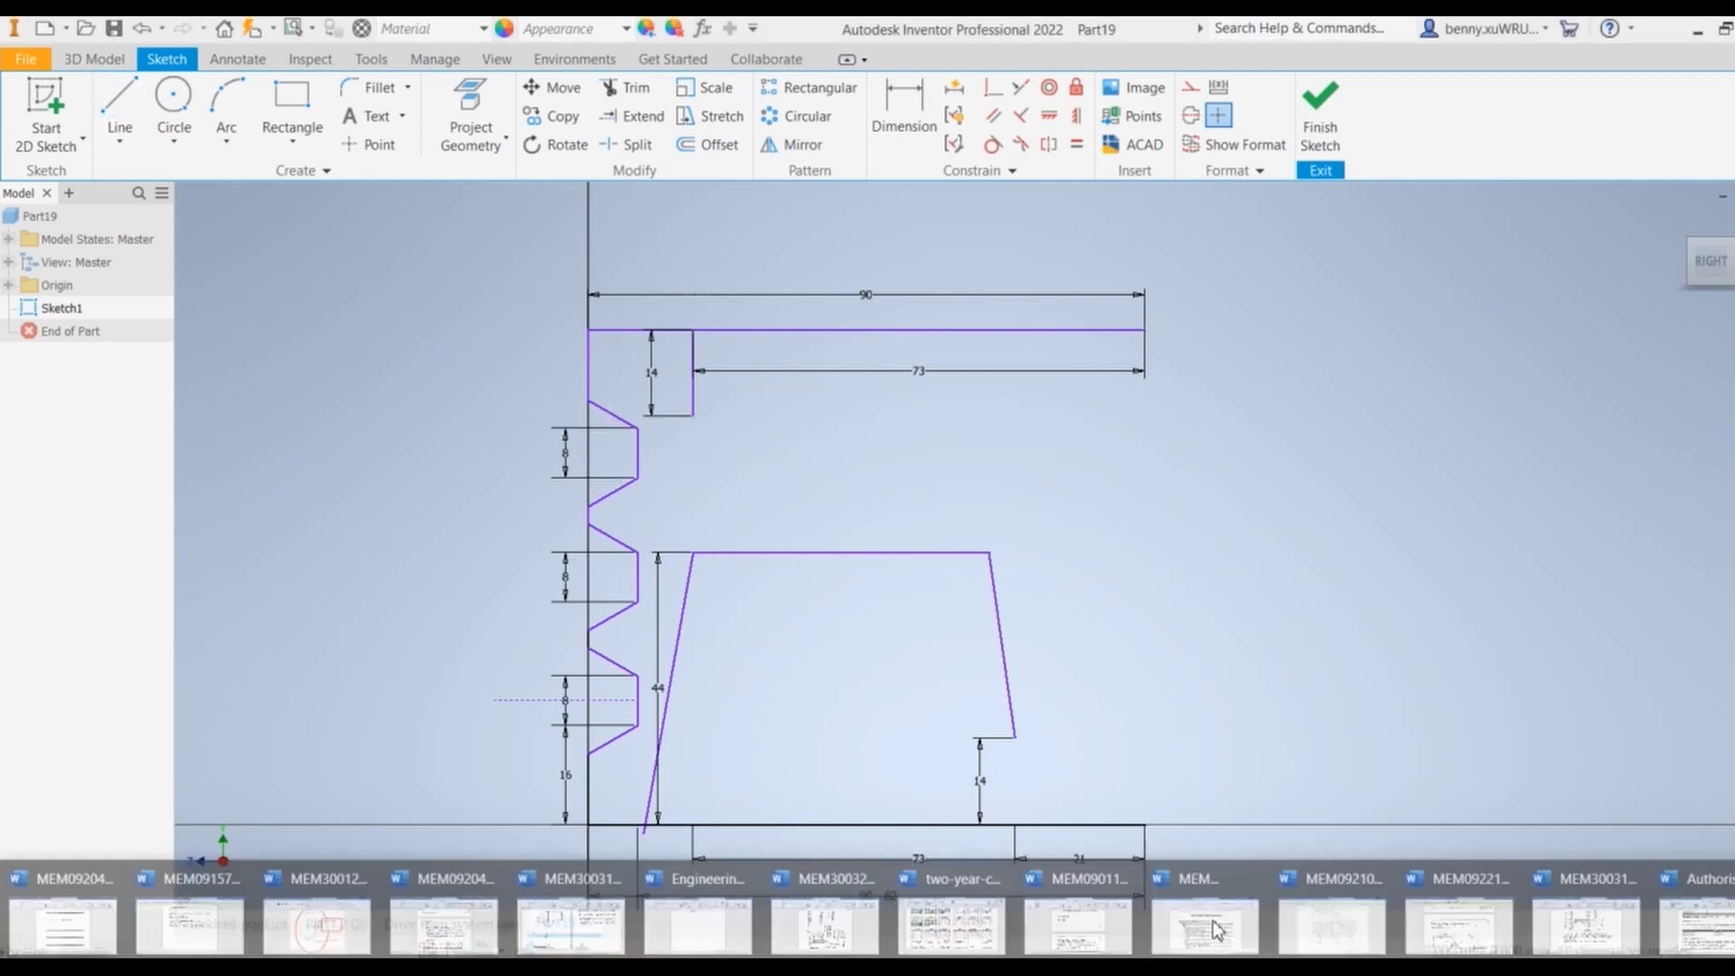
Step: Check section C-C in the Word worksheet, and draw in Inventor a slanted line from the 14 mm line's lower end up past the top edge
{"action": "mouse_move", "coordinate": [1451, 946]}
{"action": "left_click", "coordinate": [1333, 926]}
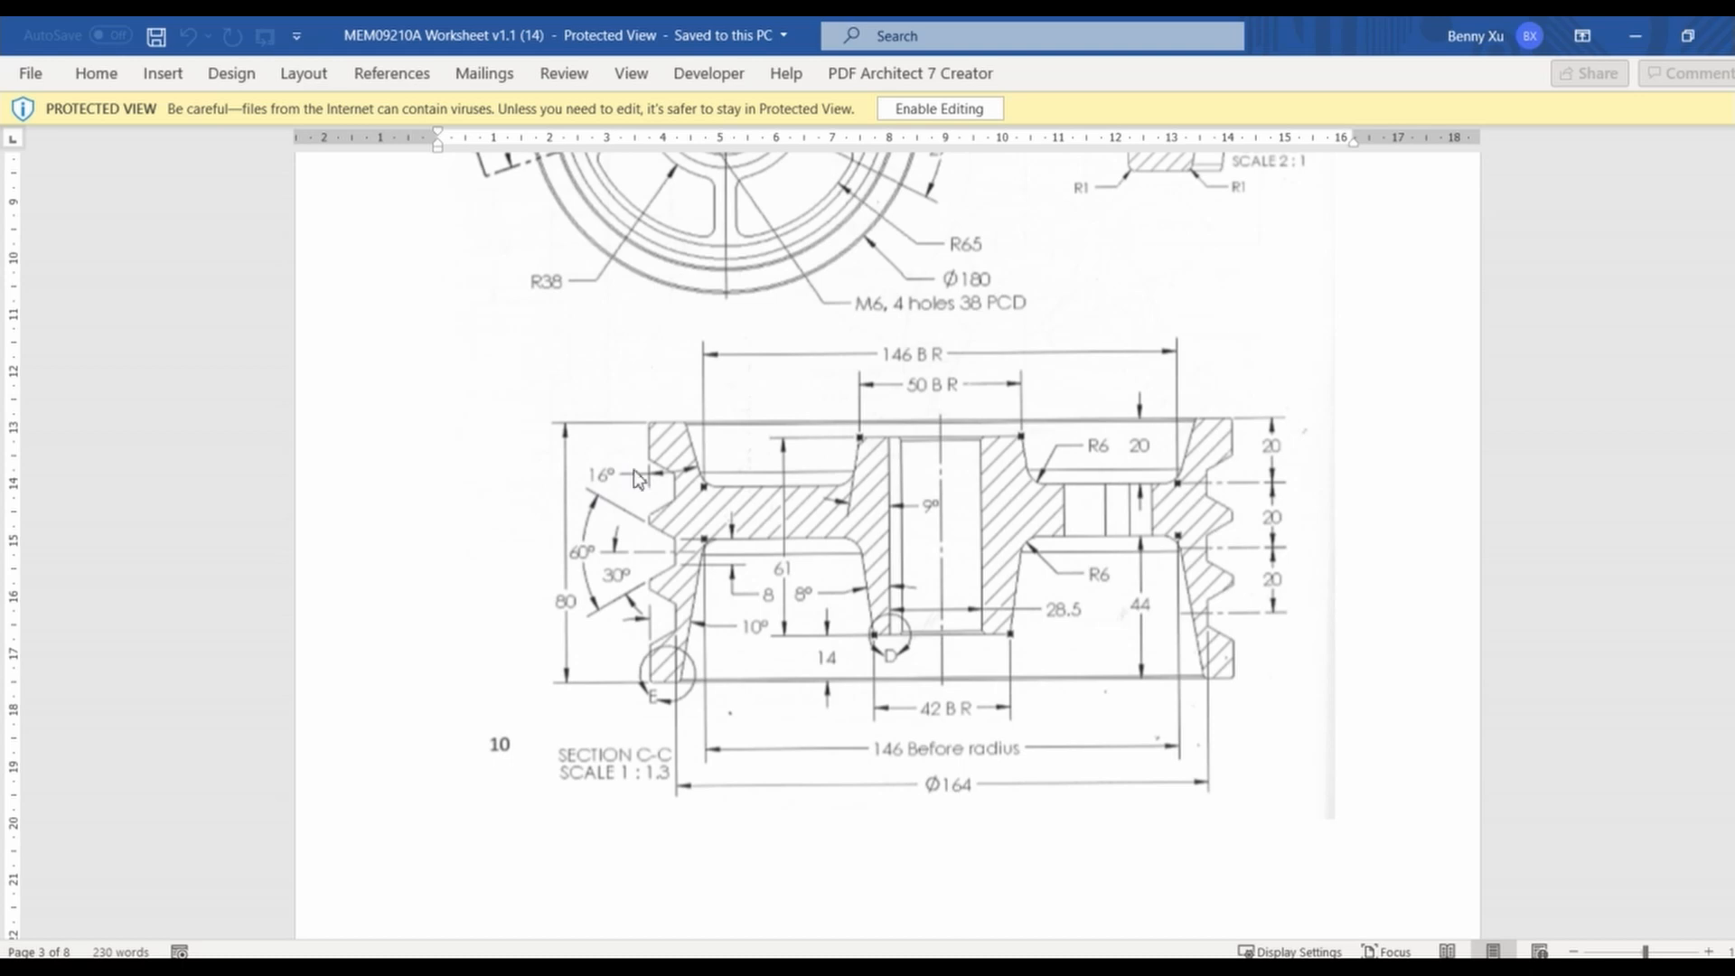
{"action": "key", "text": "alt+Tab"}
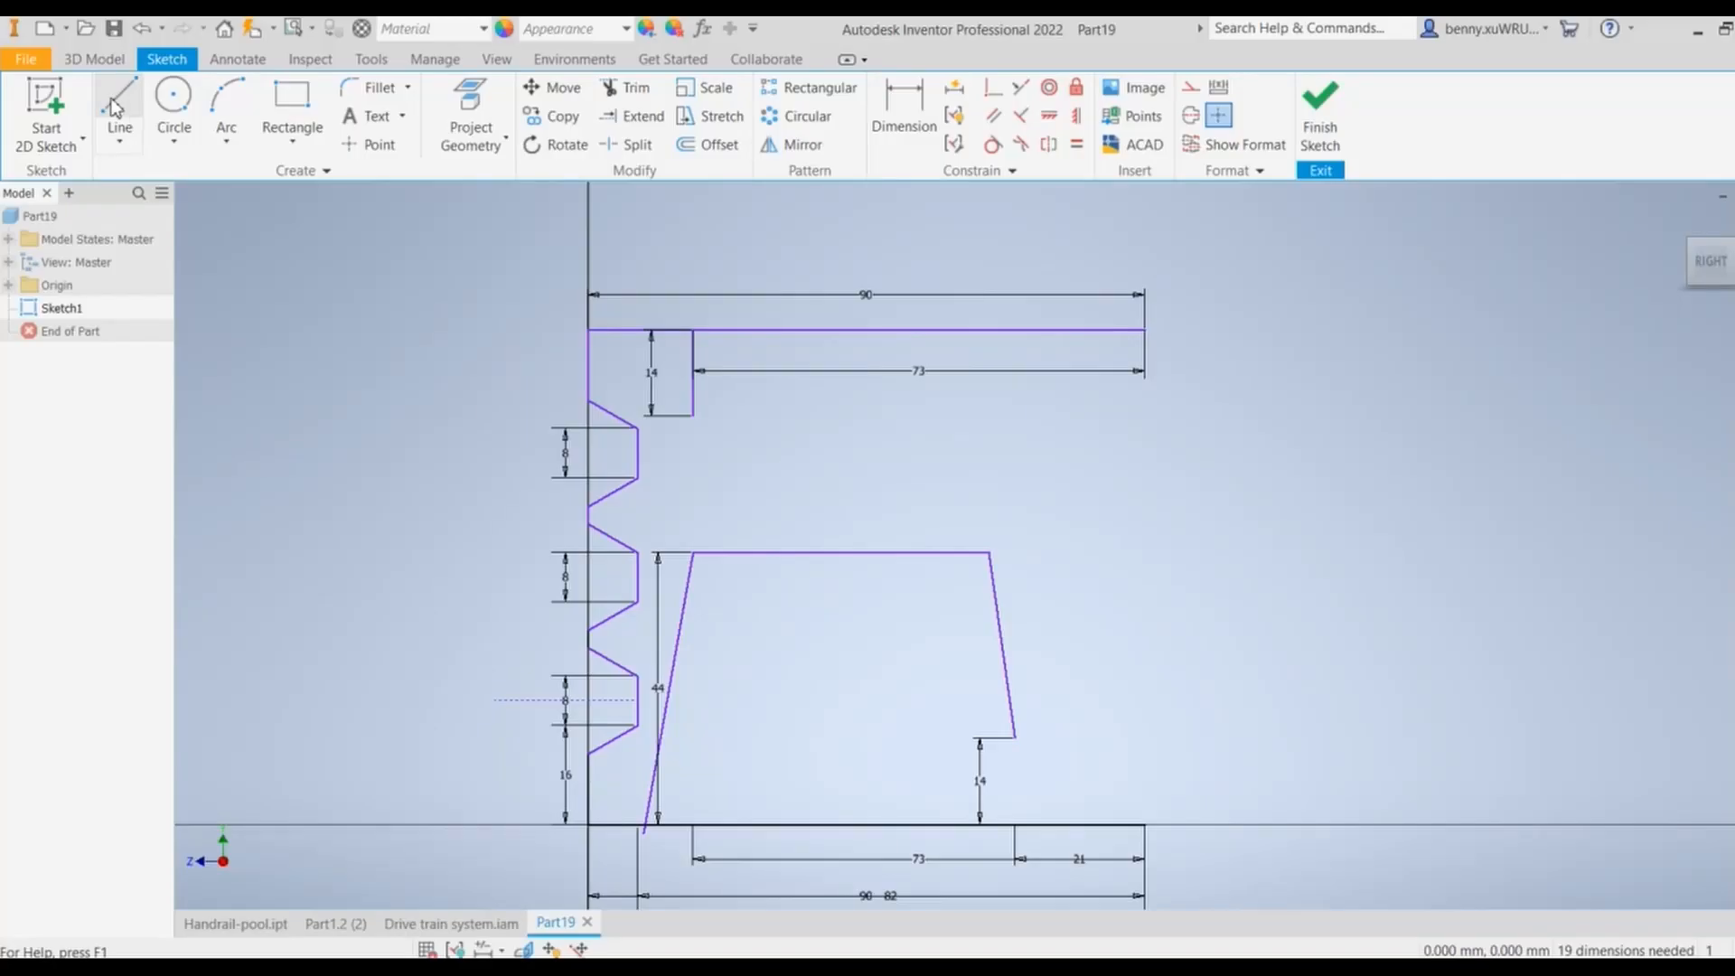
{"action": "left_click", "coordinate": [116, 109]}
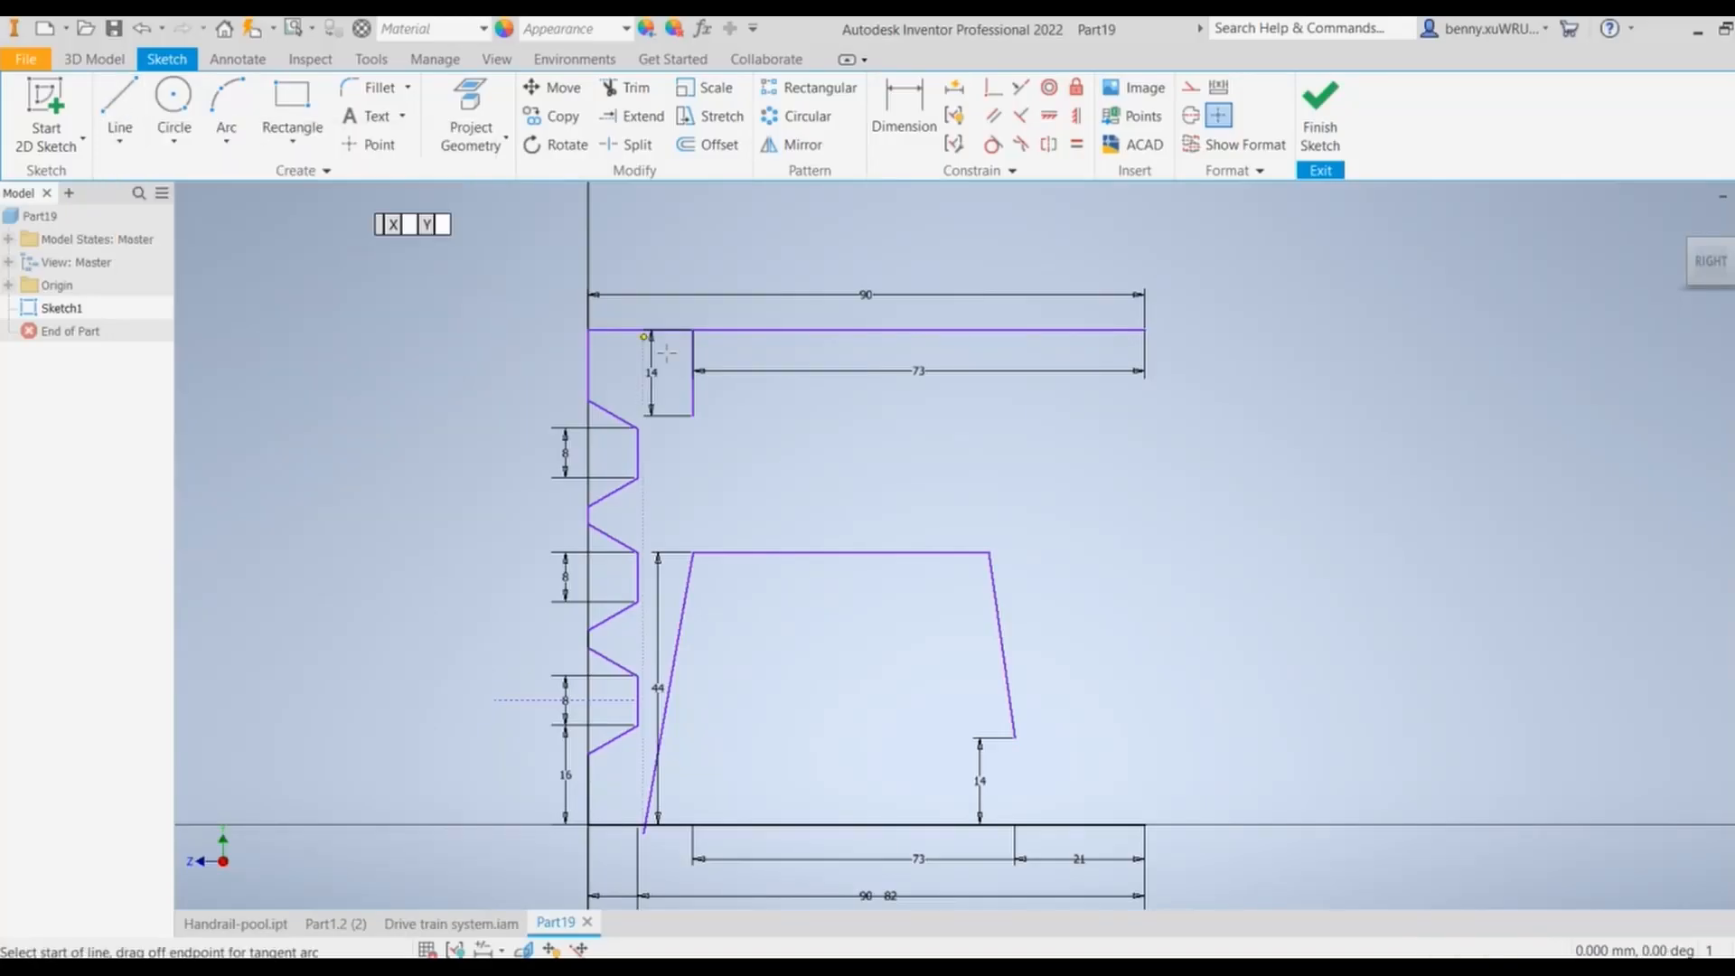
{"action": "left_click", "coordinate": [693, 416]}
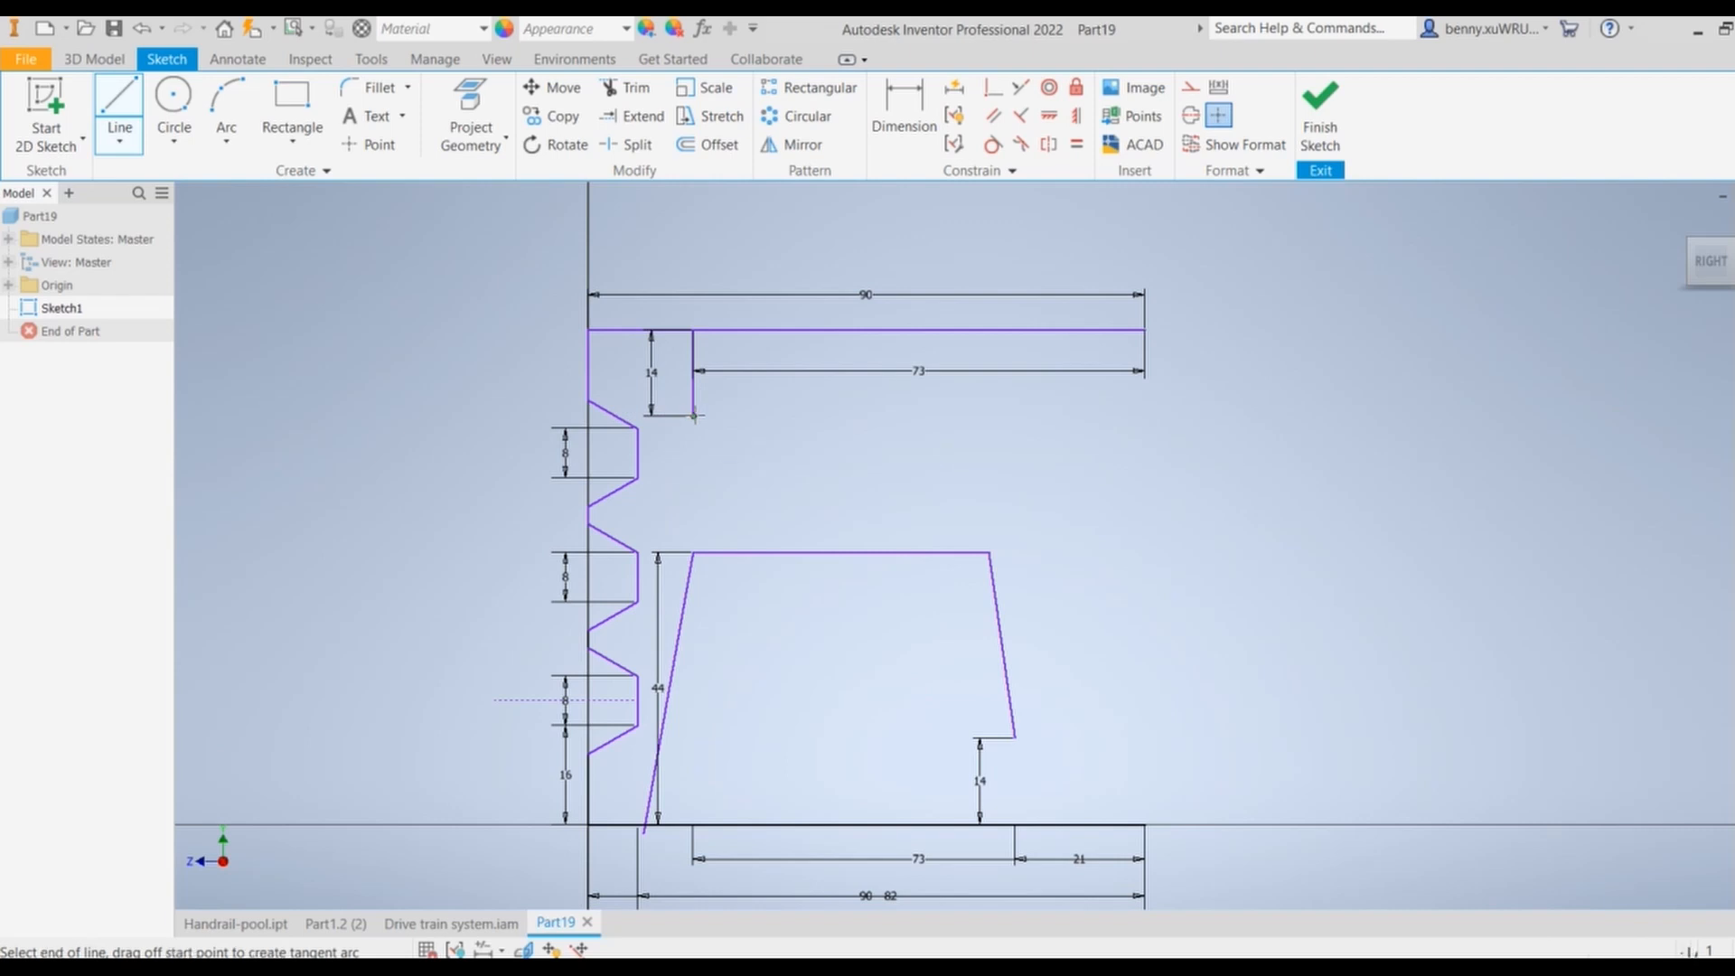
{"action": "left_click", "coordinate": [645, 270]}
Step: Dimension the angle between the rim's outer vertical edge and the new slanted line, and set it to 16 degrees
{"action": "key", "text": "d"}
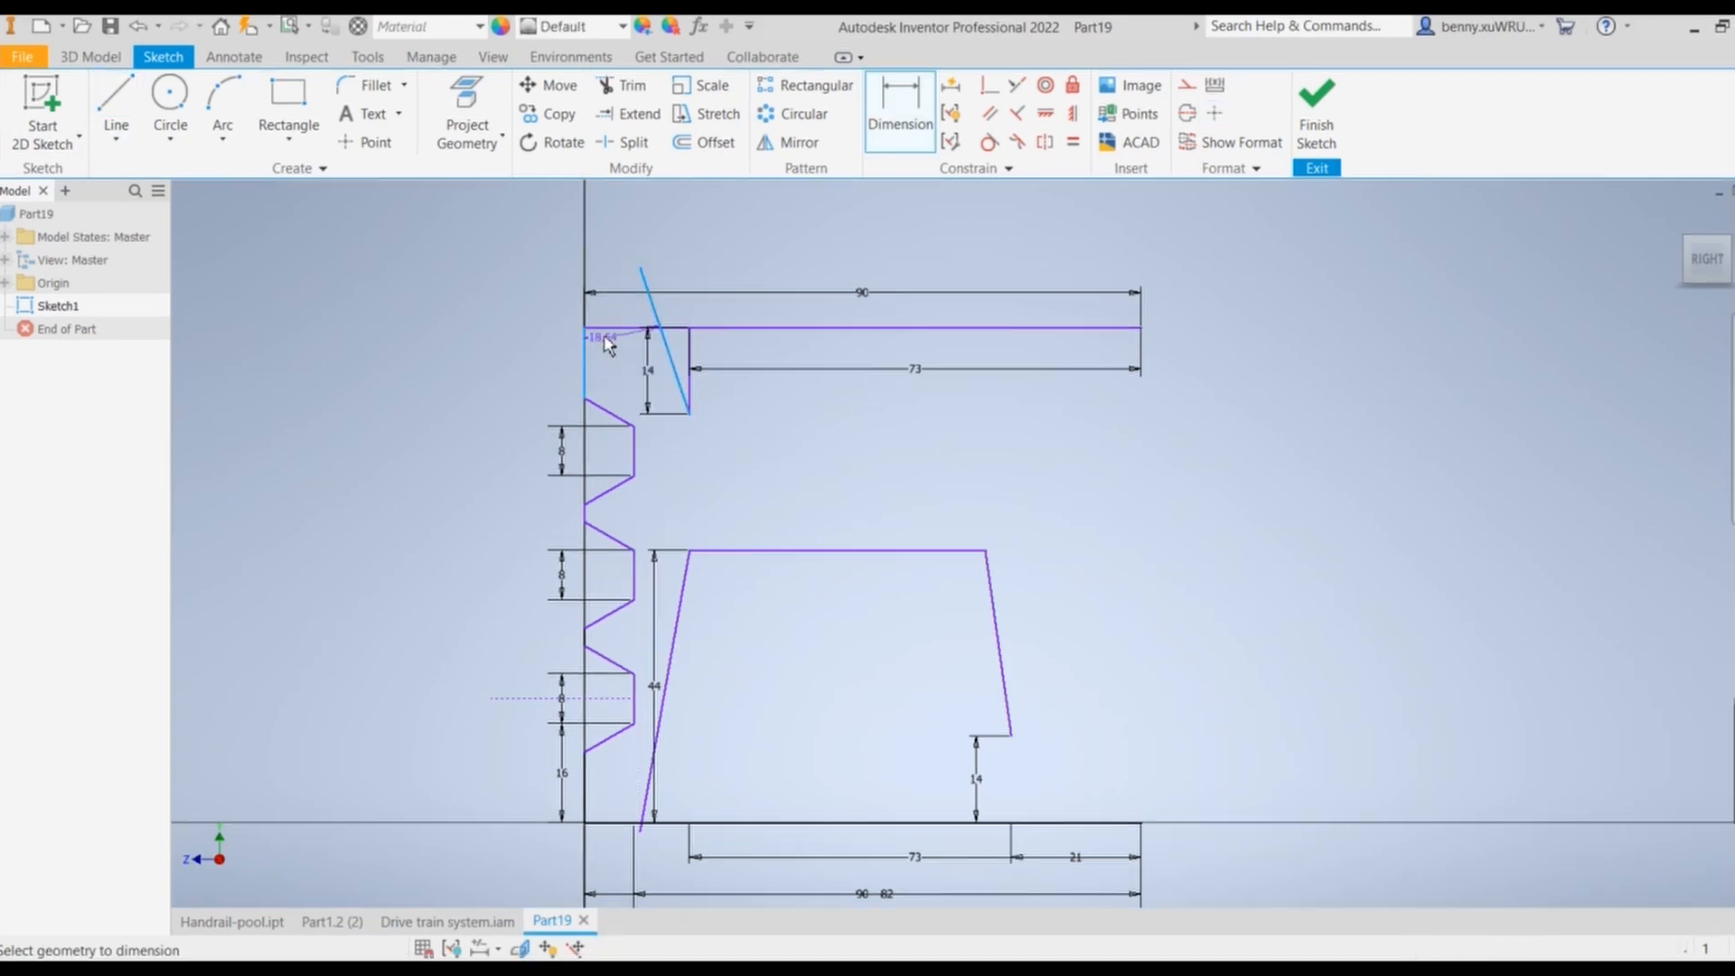
{"action": "left_click", "coordinate": [616, 307]}
{"action": "type", "text": "16"}
{"action": "key", "text": "Return"}
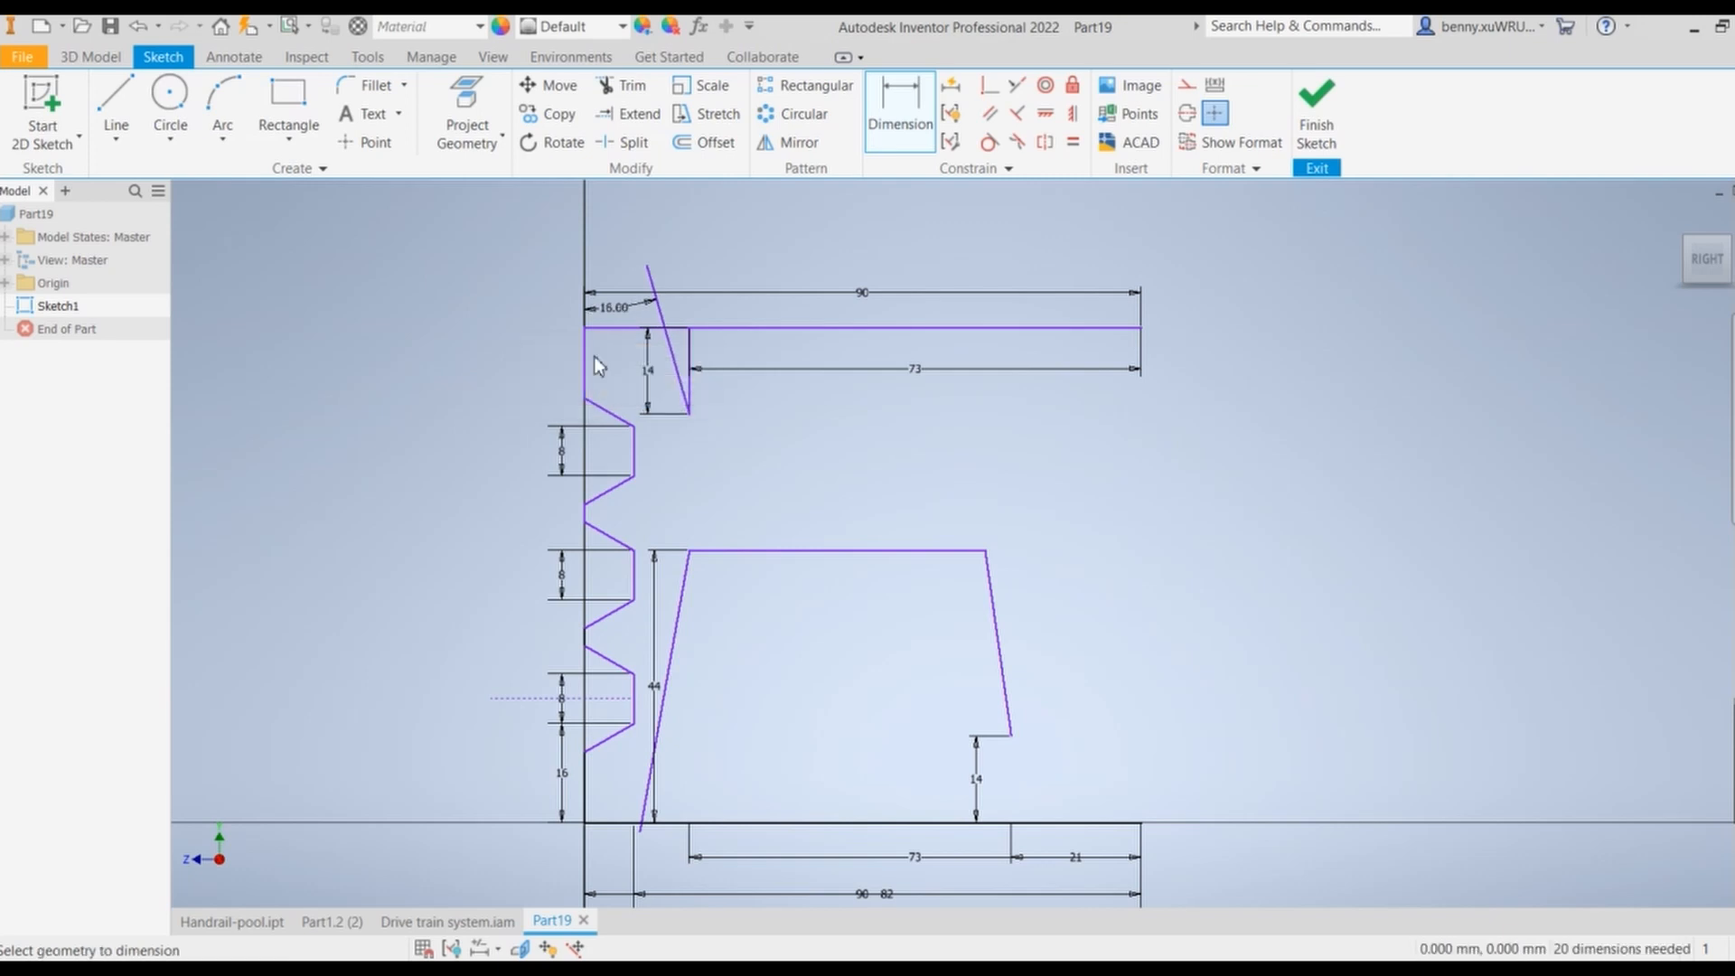
Step: Trim the 16-degree line above the top edge, and delete the upper 14 mm vertical line
{"action": "left_click", "coordinate": [629, 85]}
{"action": "left_click", "coordinate": [661, 312]}
{"action": "key", "text": "Escape"}
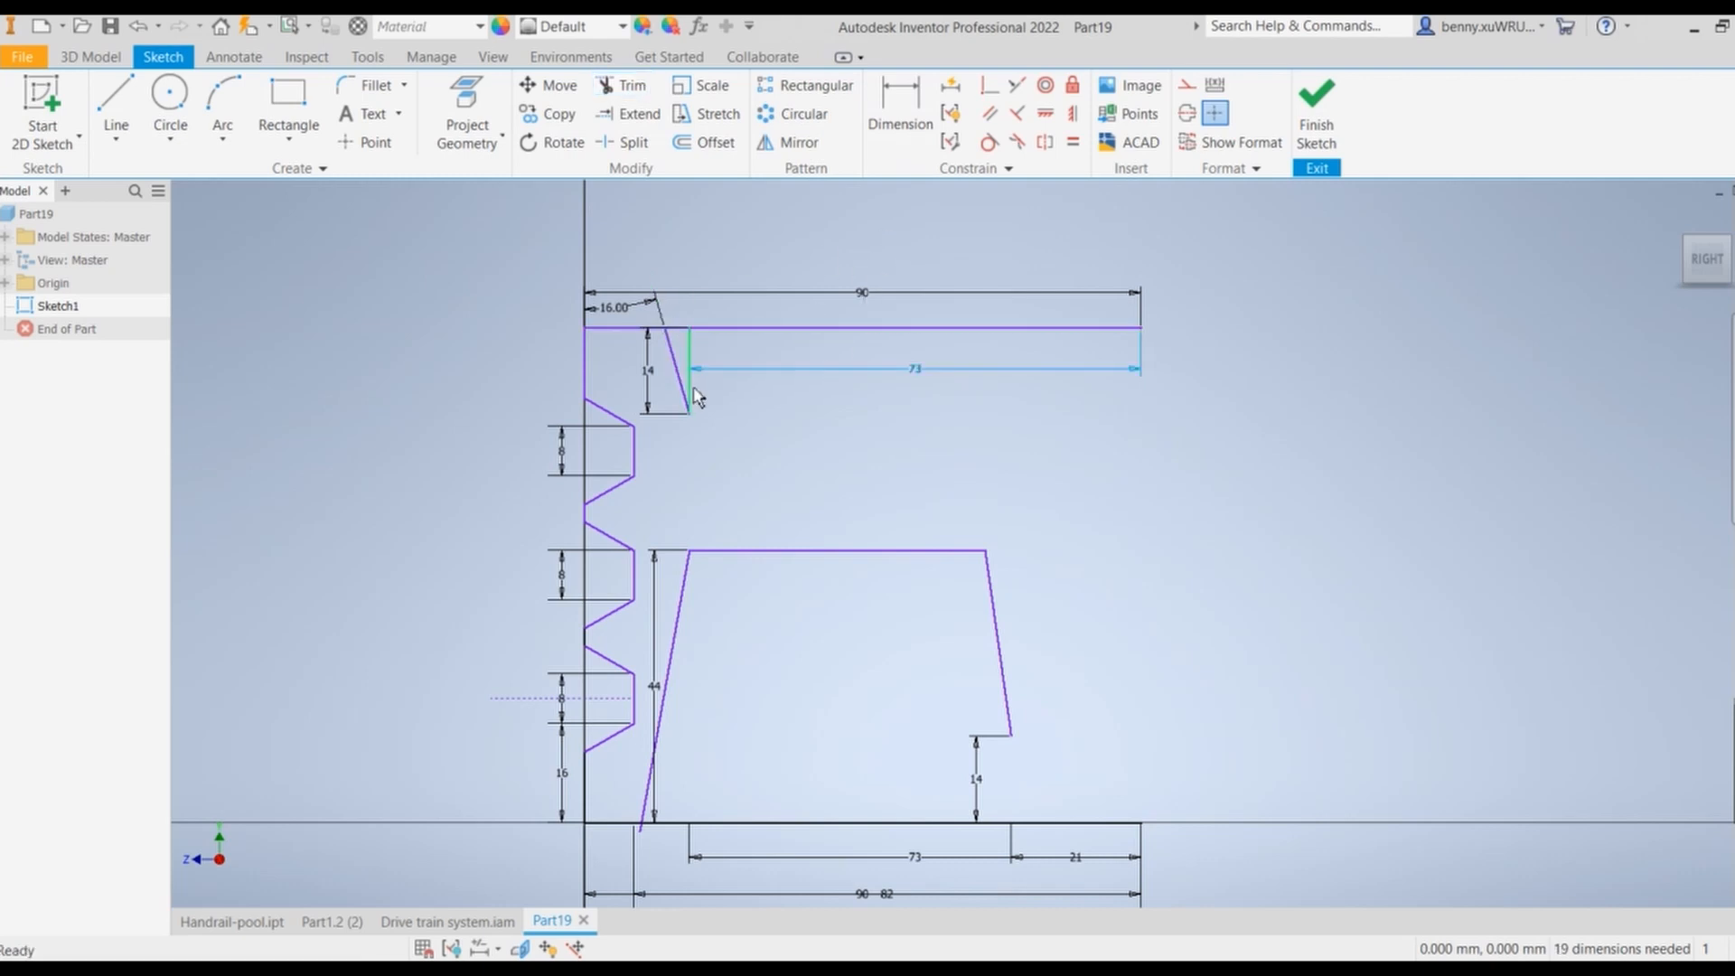
{"action": "left_click", "coordinate": [691, 390]}
{"action": "key", "text": "Delete"}
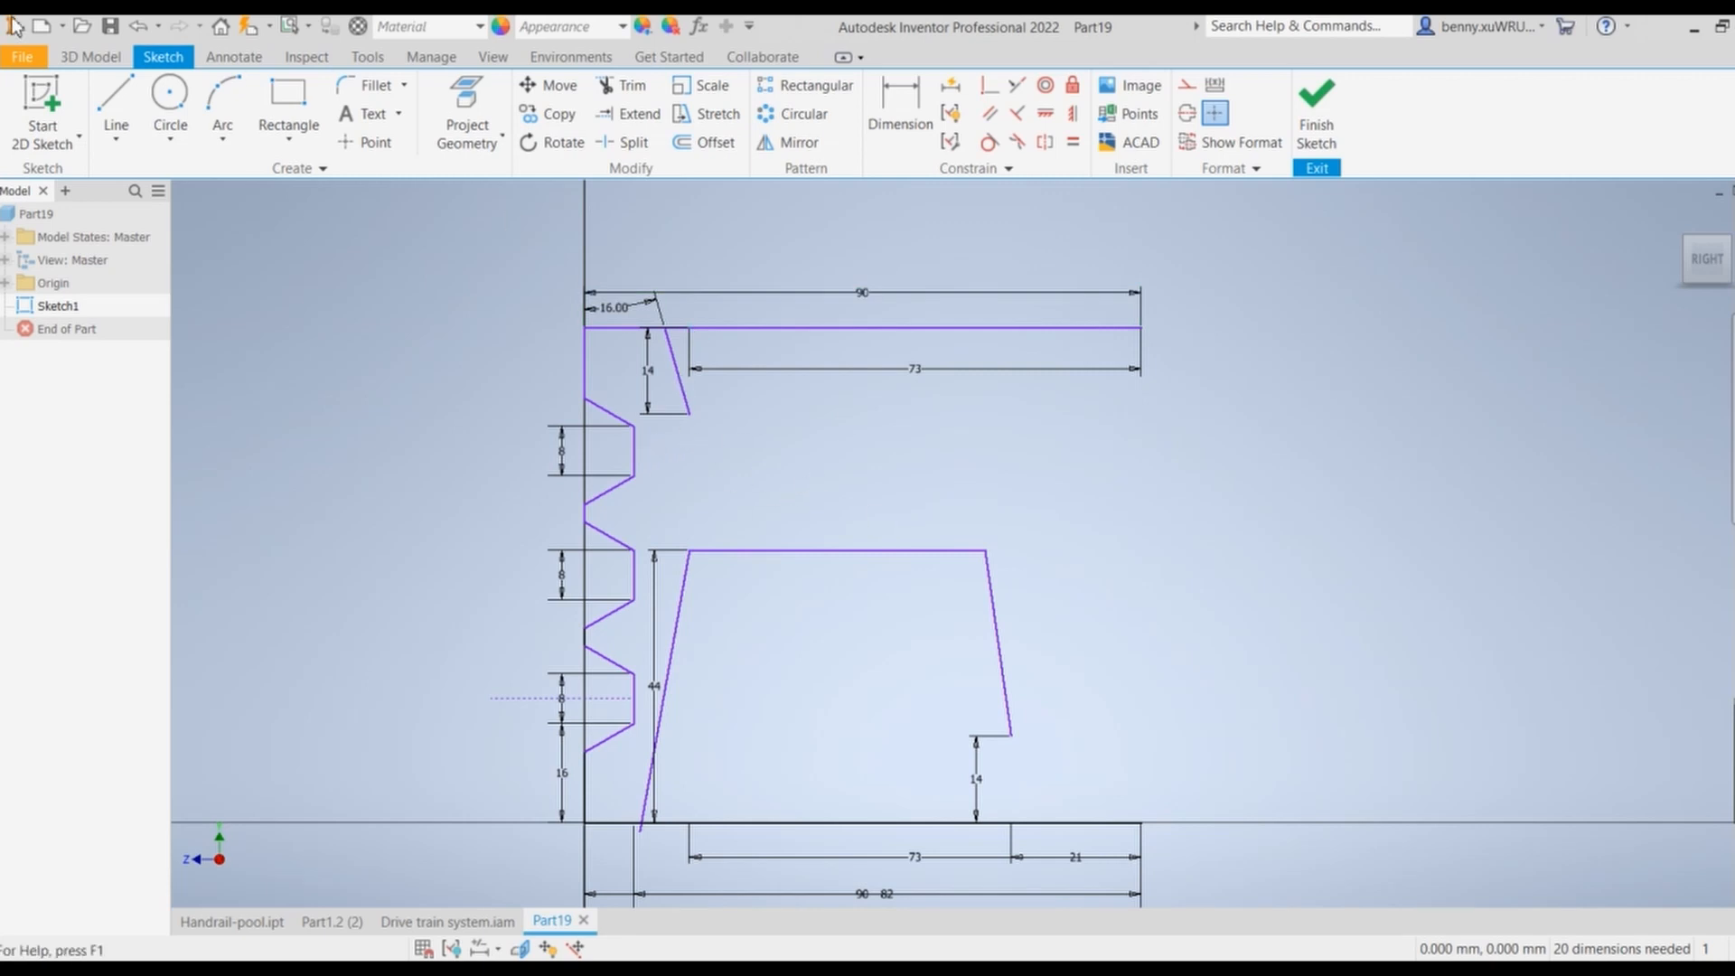
Step: Draw a horizontal line about 57 mm long from the lower end of the 16-degree line toward the hub
{"action": "left_click", "coordinate": [117, 113]}
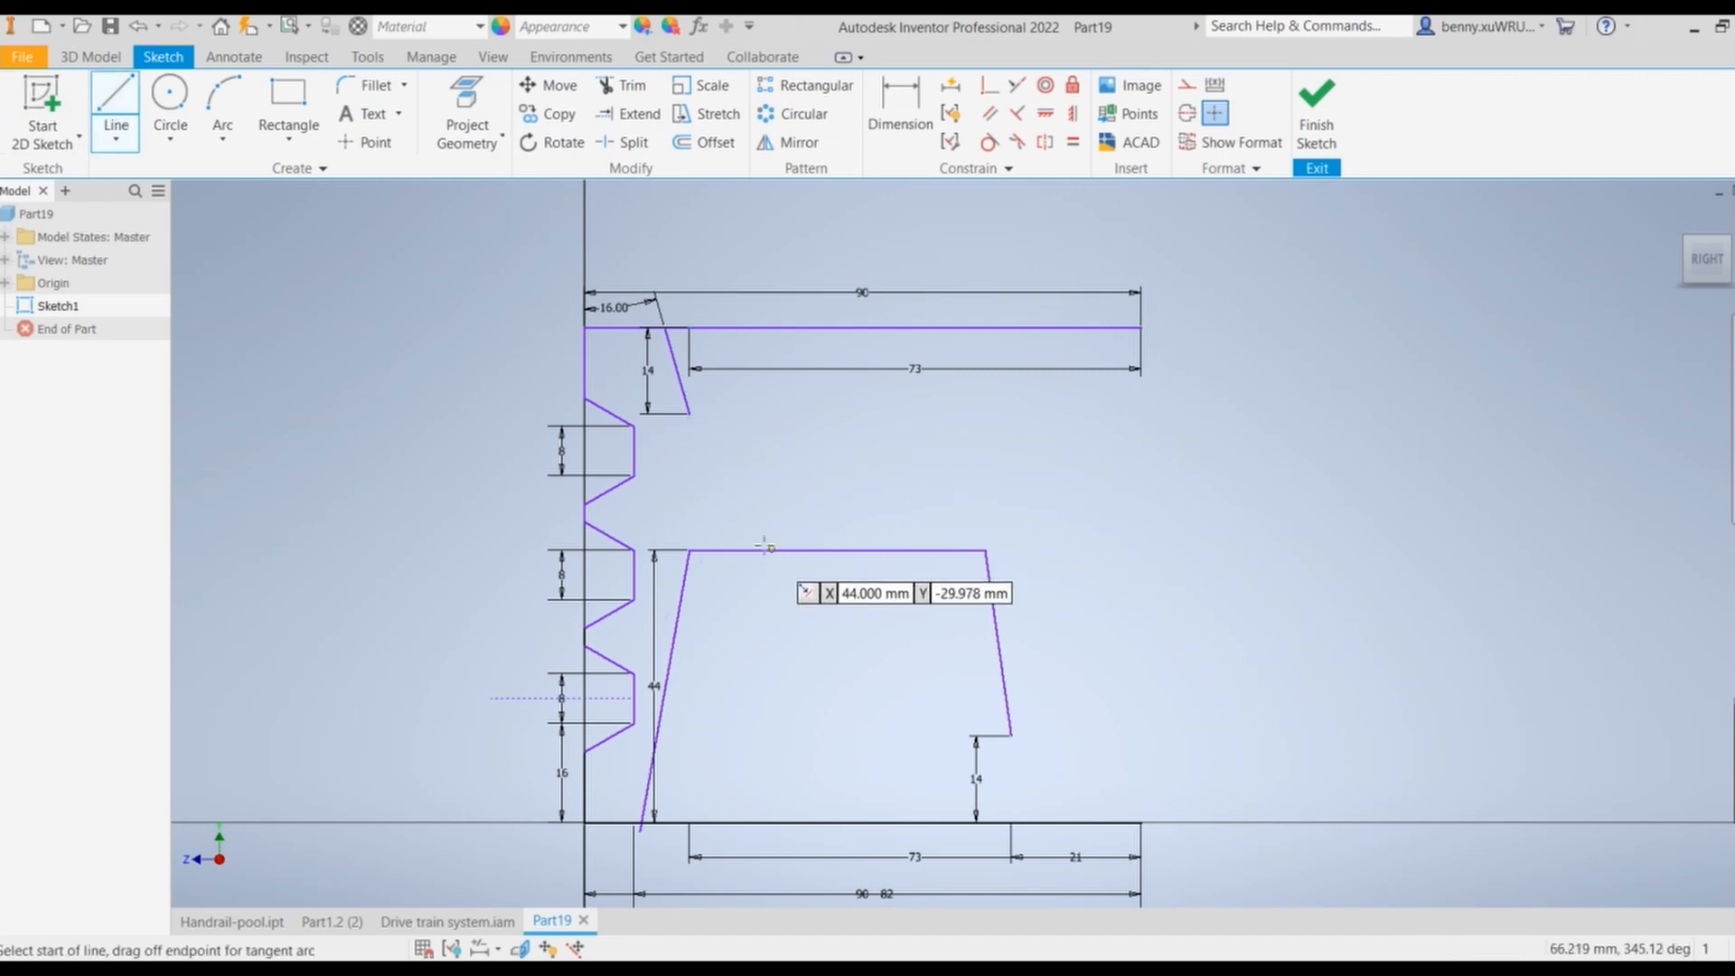
{"action": "left_click", "coordinate": [692, 414]}
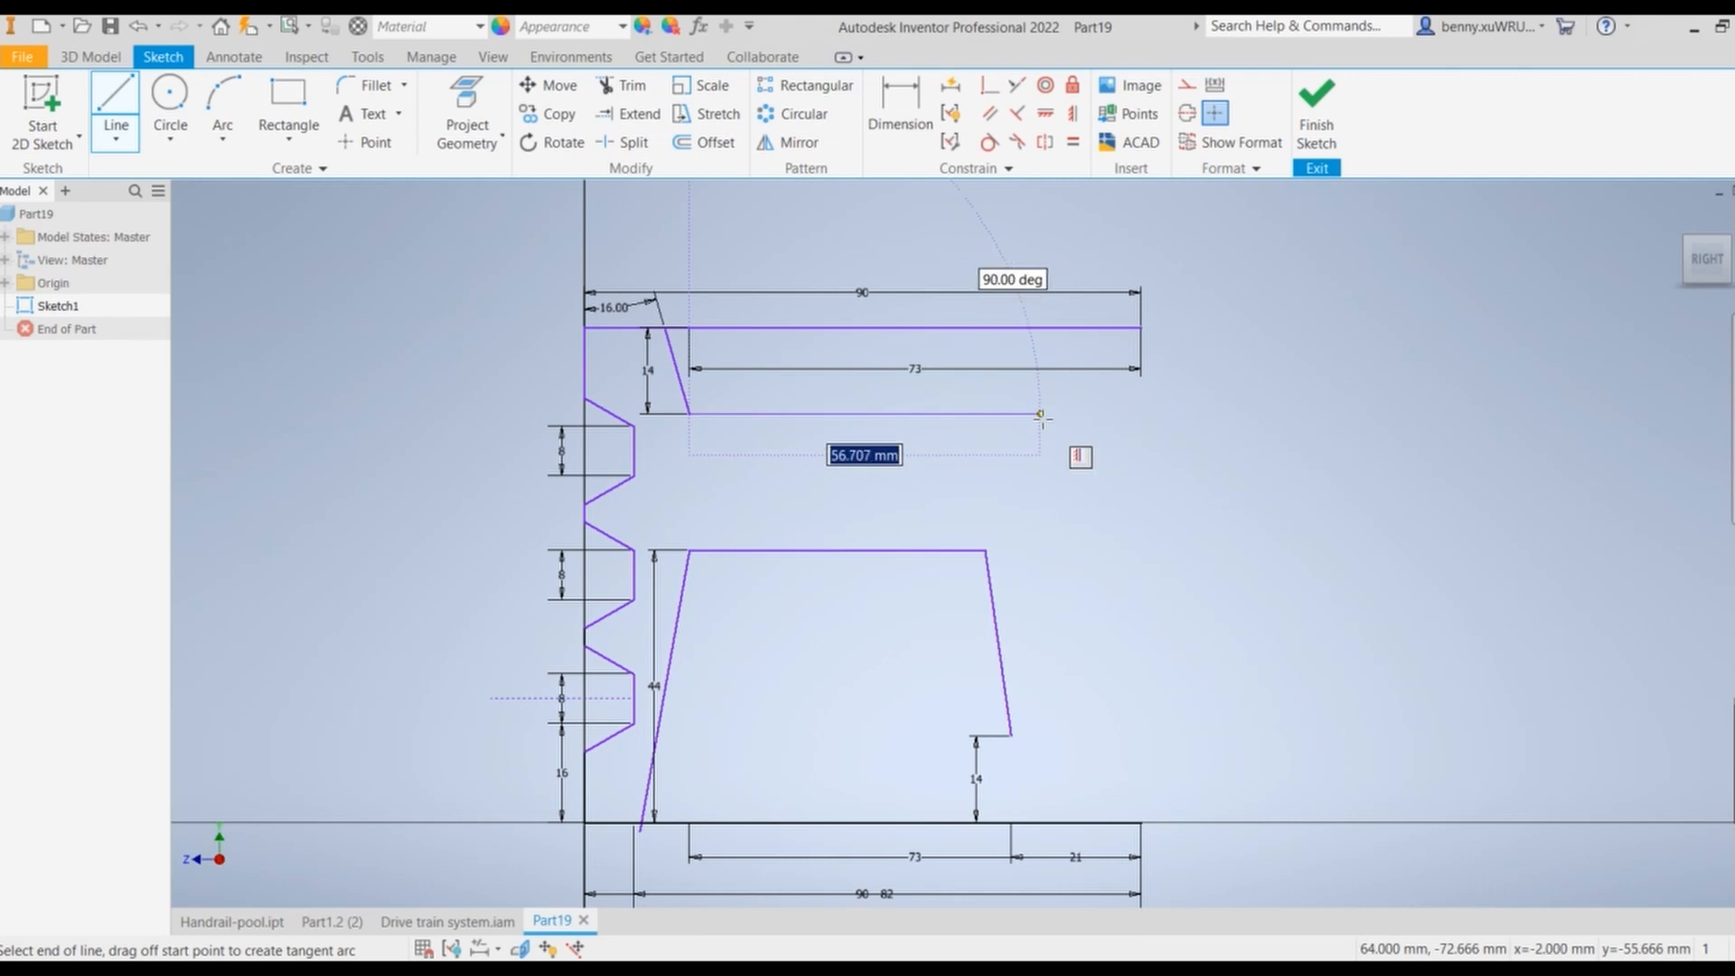
{"action": "left_click", "coordinate": [1042, 415]}
{"action": "right_click", "coordinate": [1043, 418]}
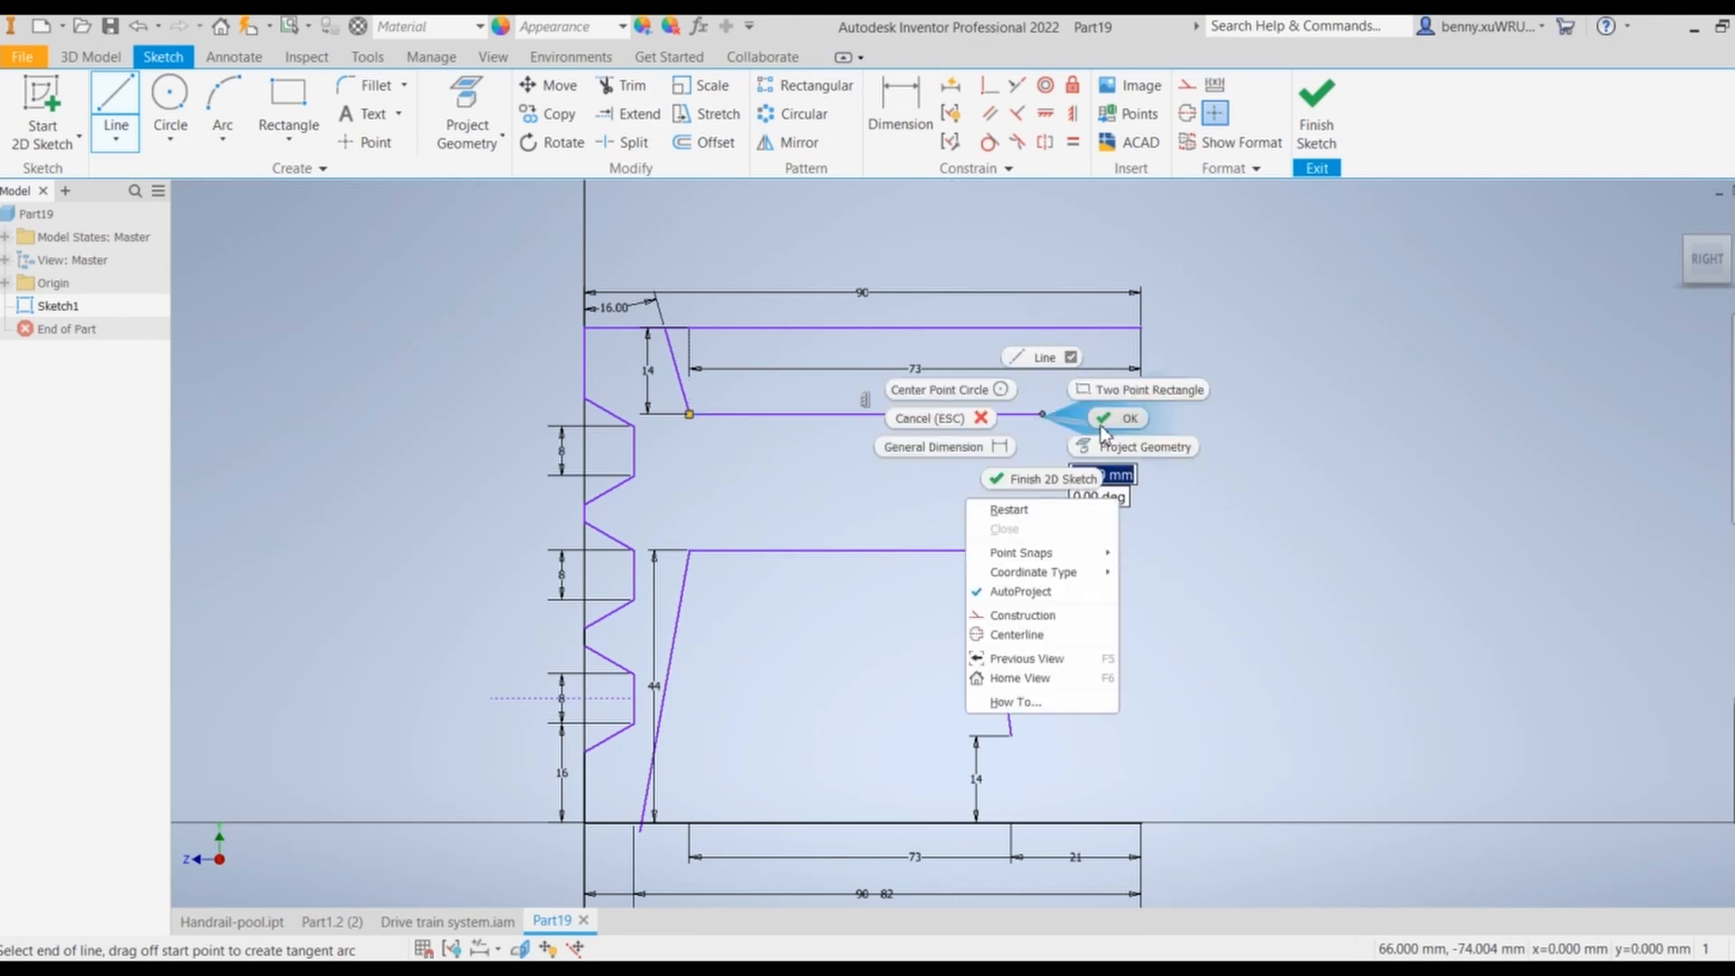
{"action": "left_click", "coordinate": [1120, 417]}
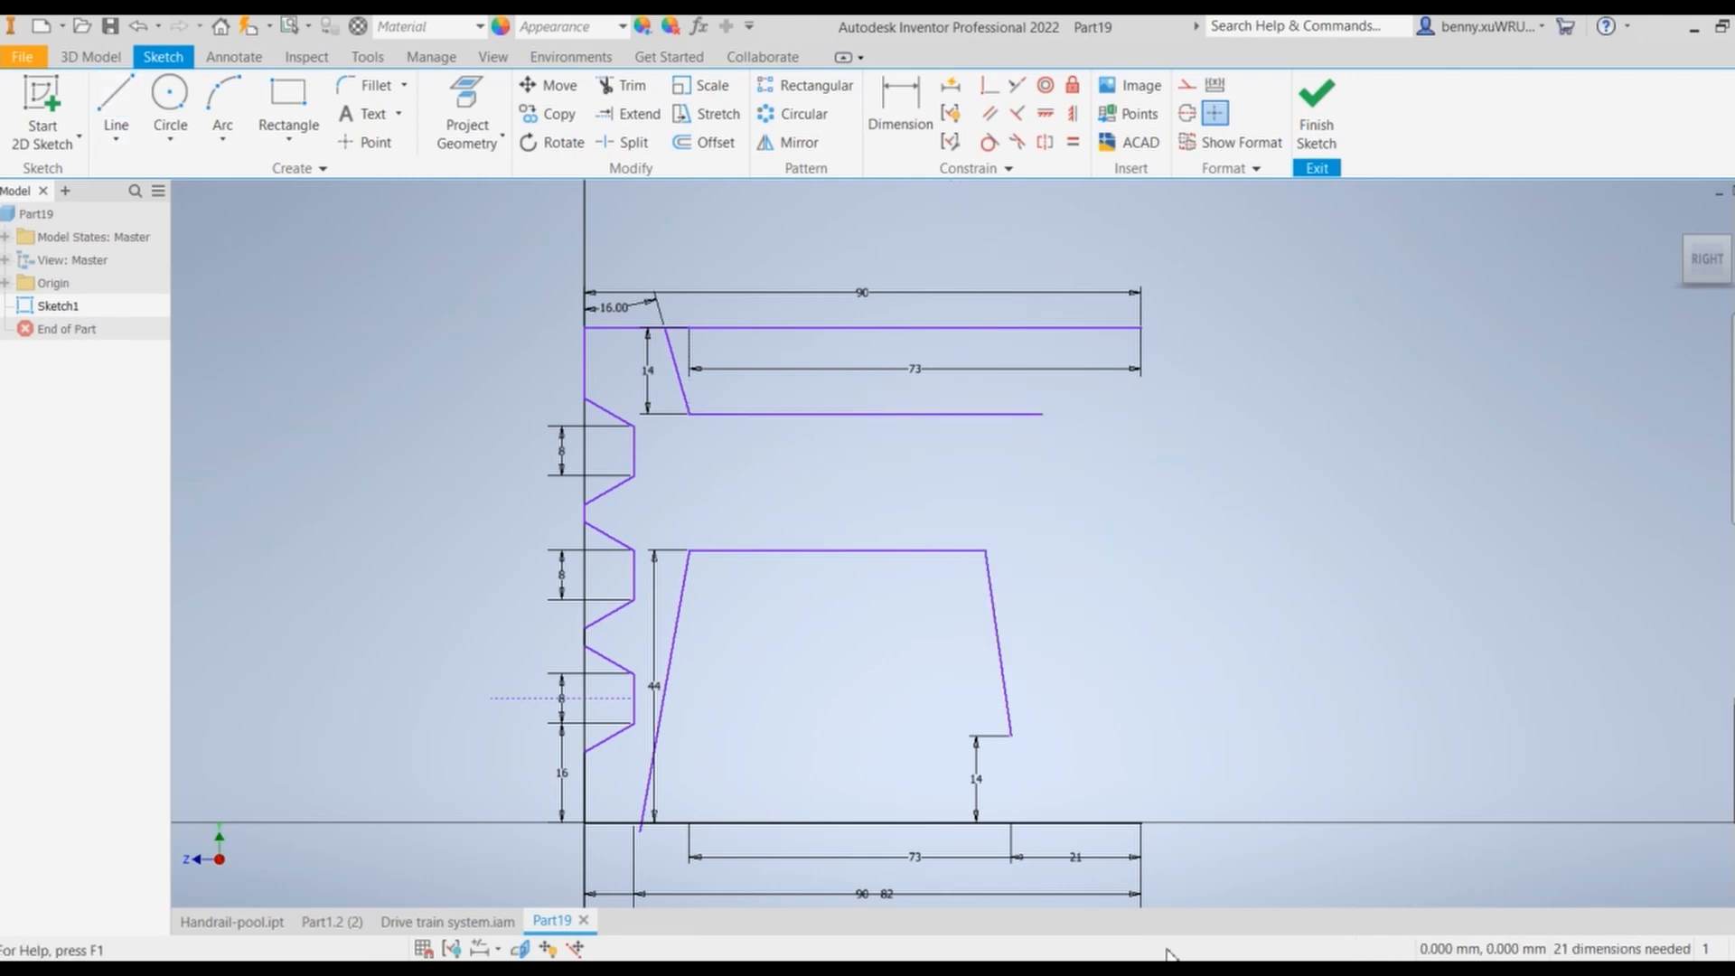
Step: Check section C-C in the Word worksheet, and draw in Inventor a 25 mm line back along the top edge, 5 mm down, then a slanted line
{"action": "mouse_move", "coordinate": [1337, 967]}
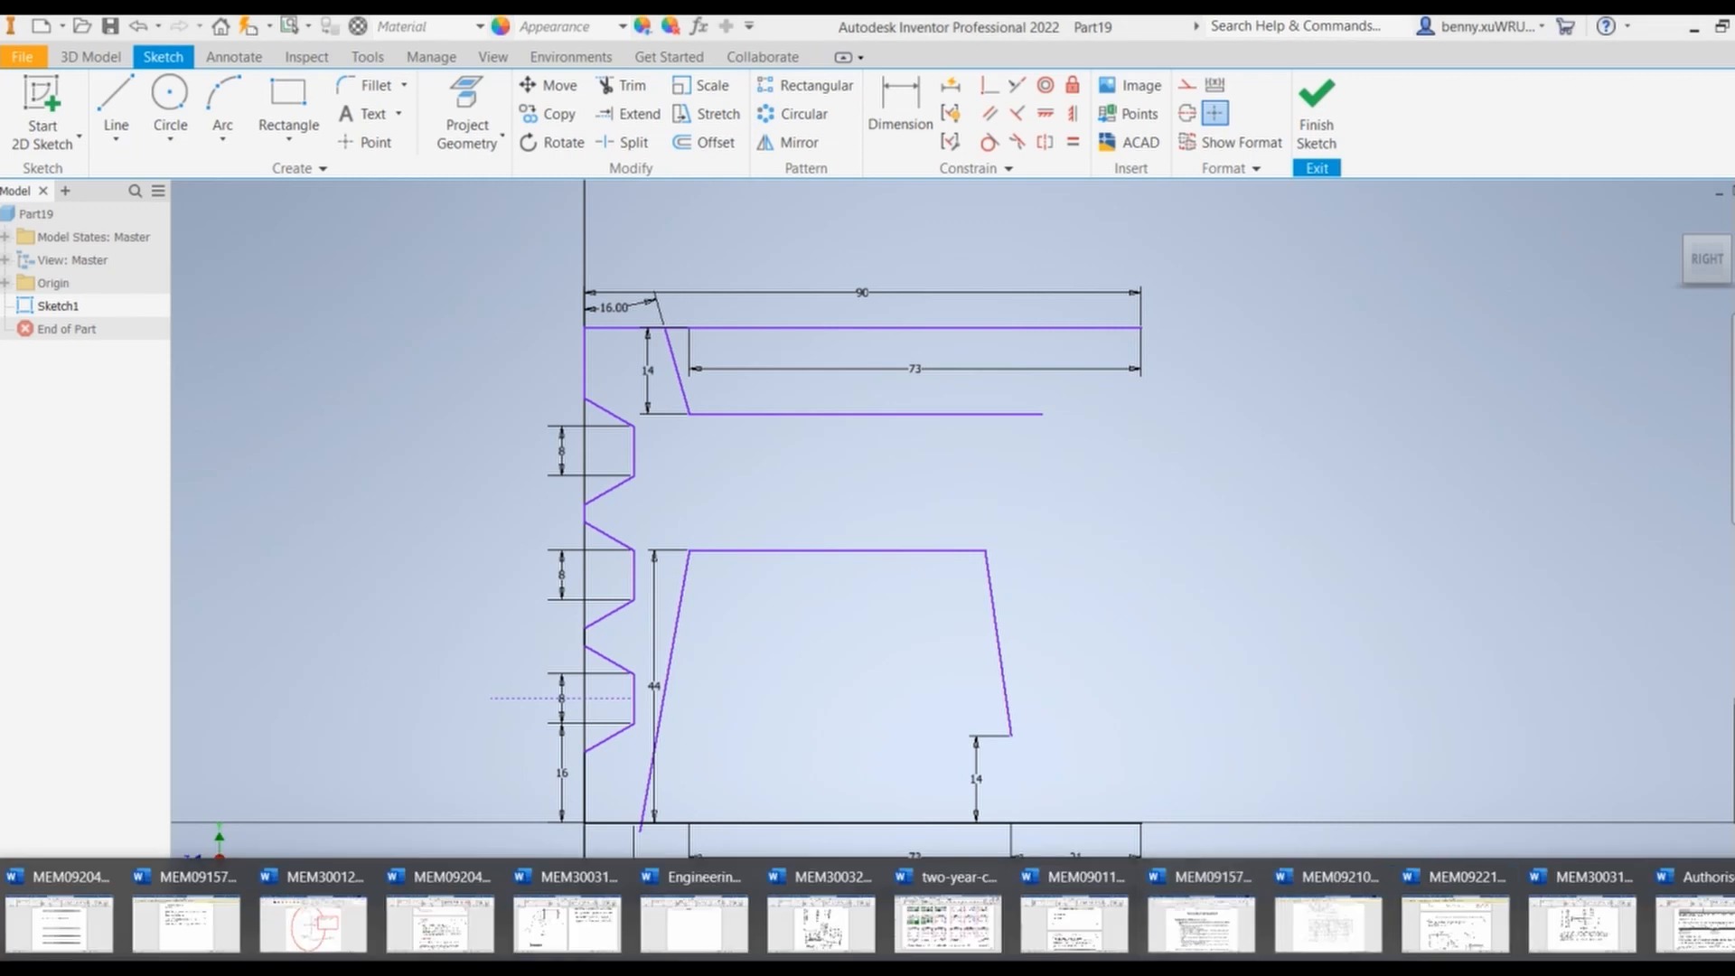
{"action": "left_click", "coordinate": [1329, 924]}
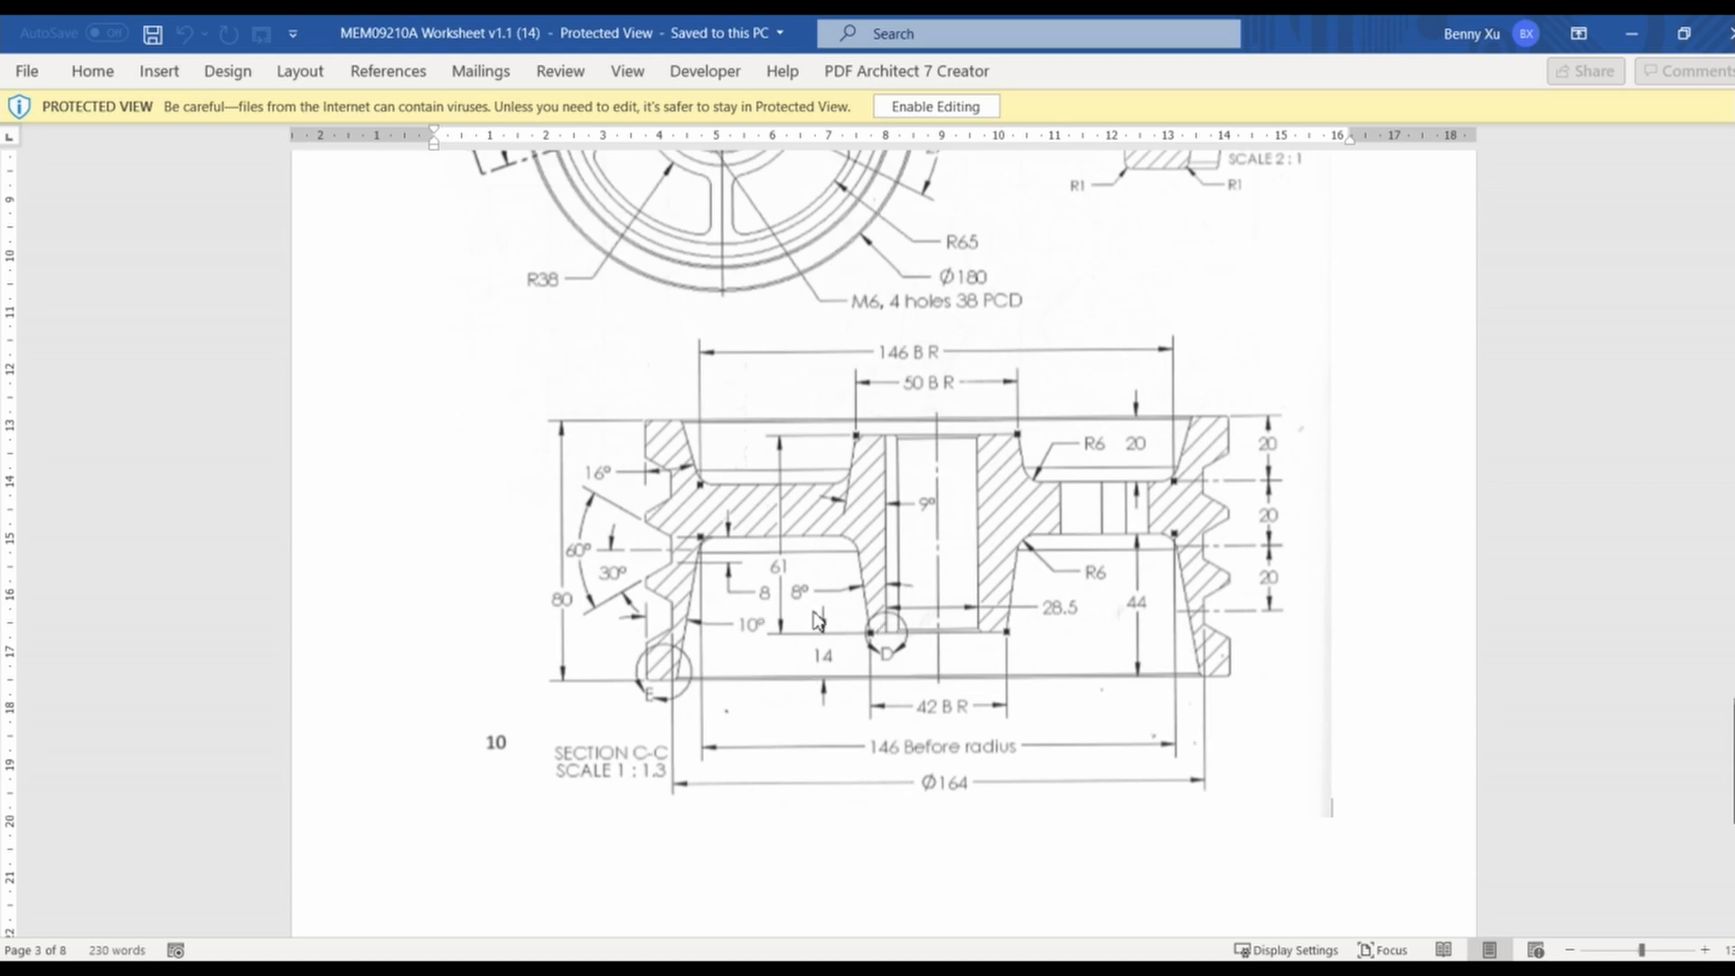
{"action": "key", "text": "alt+Tab"}
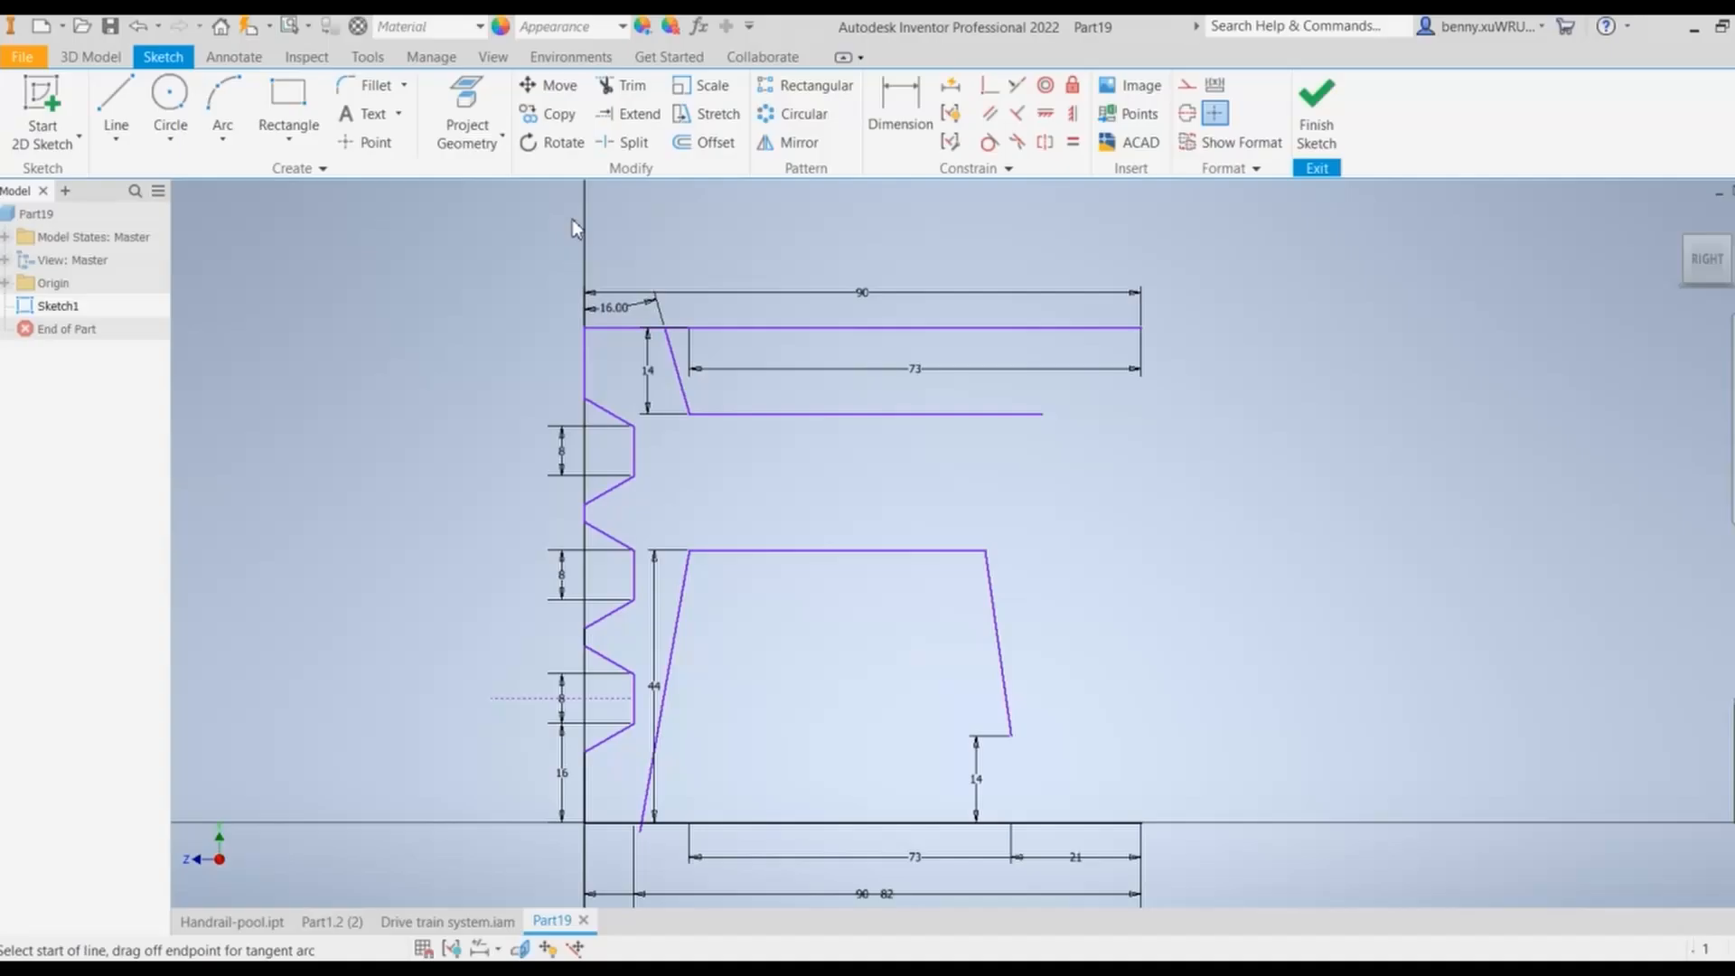
{"action": "left_click", "coordinate": [1139, 325]}
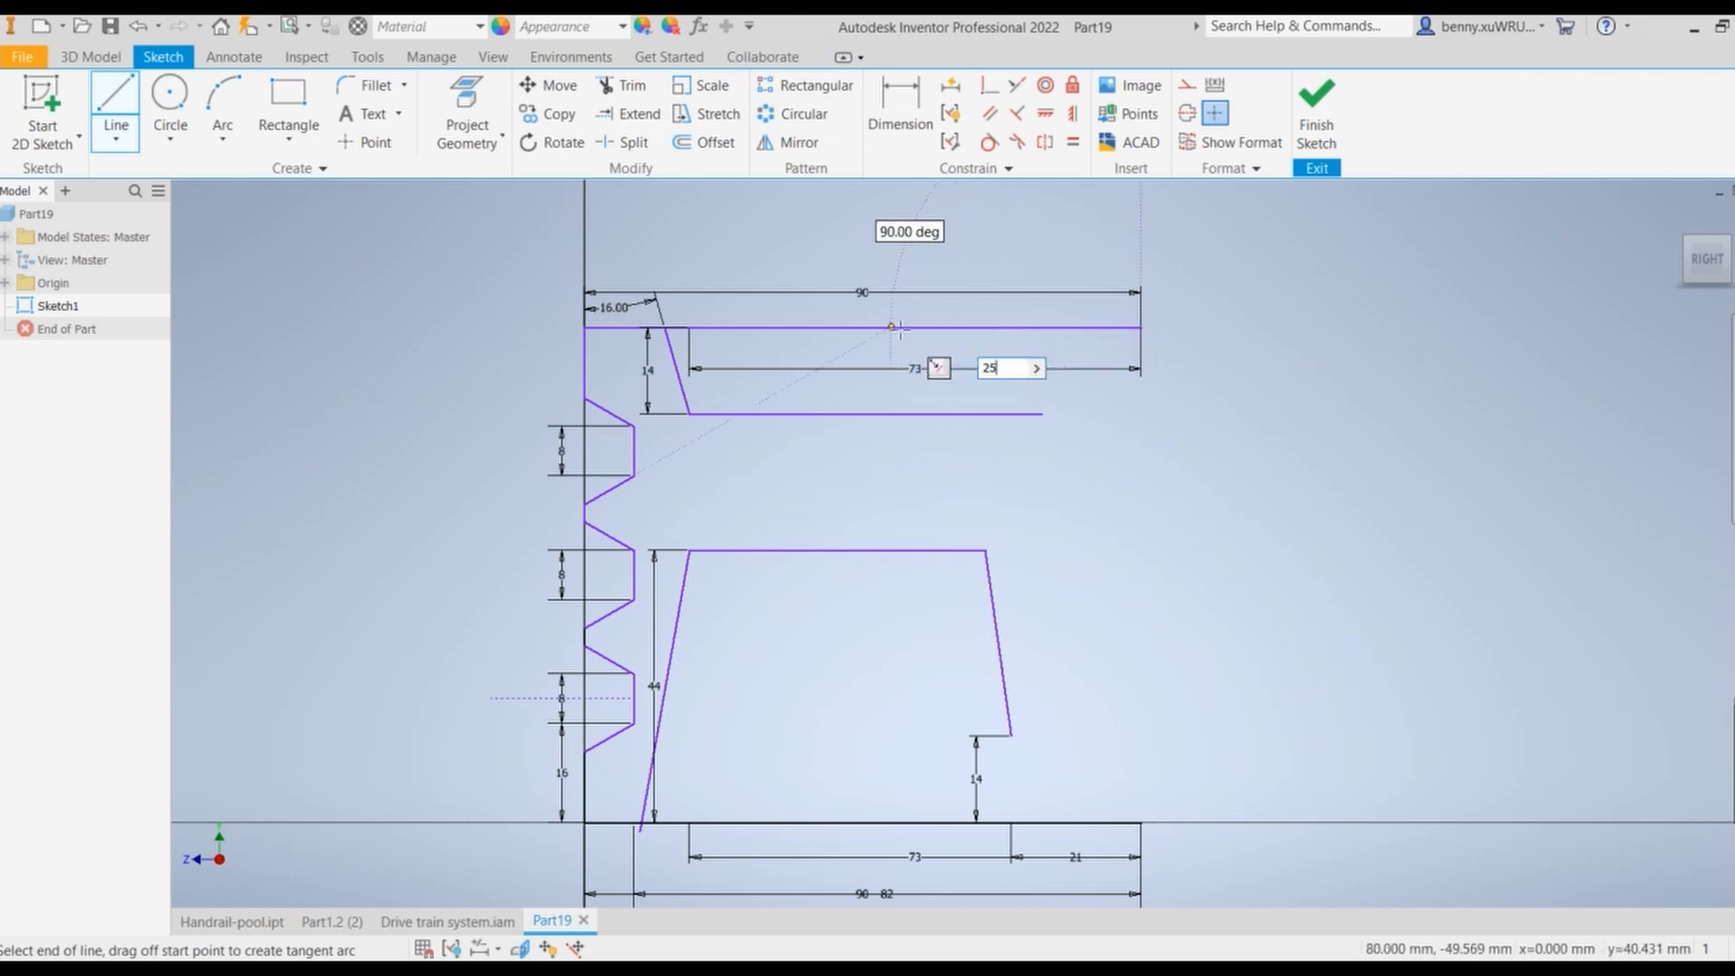
{"action": "left_click", "coordinate": [986, 327]}
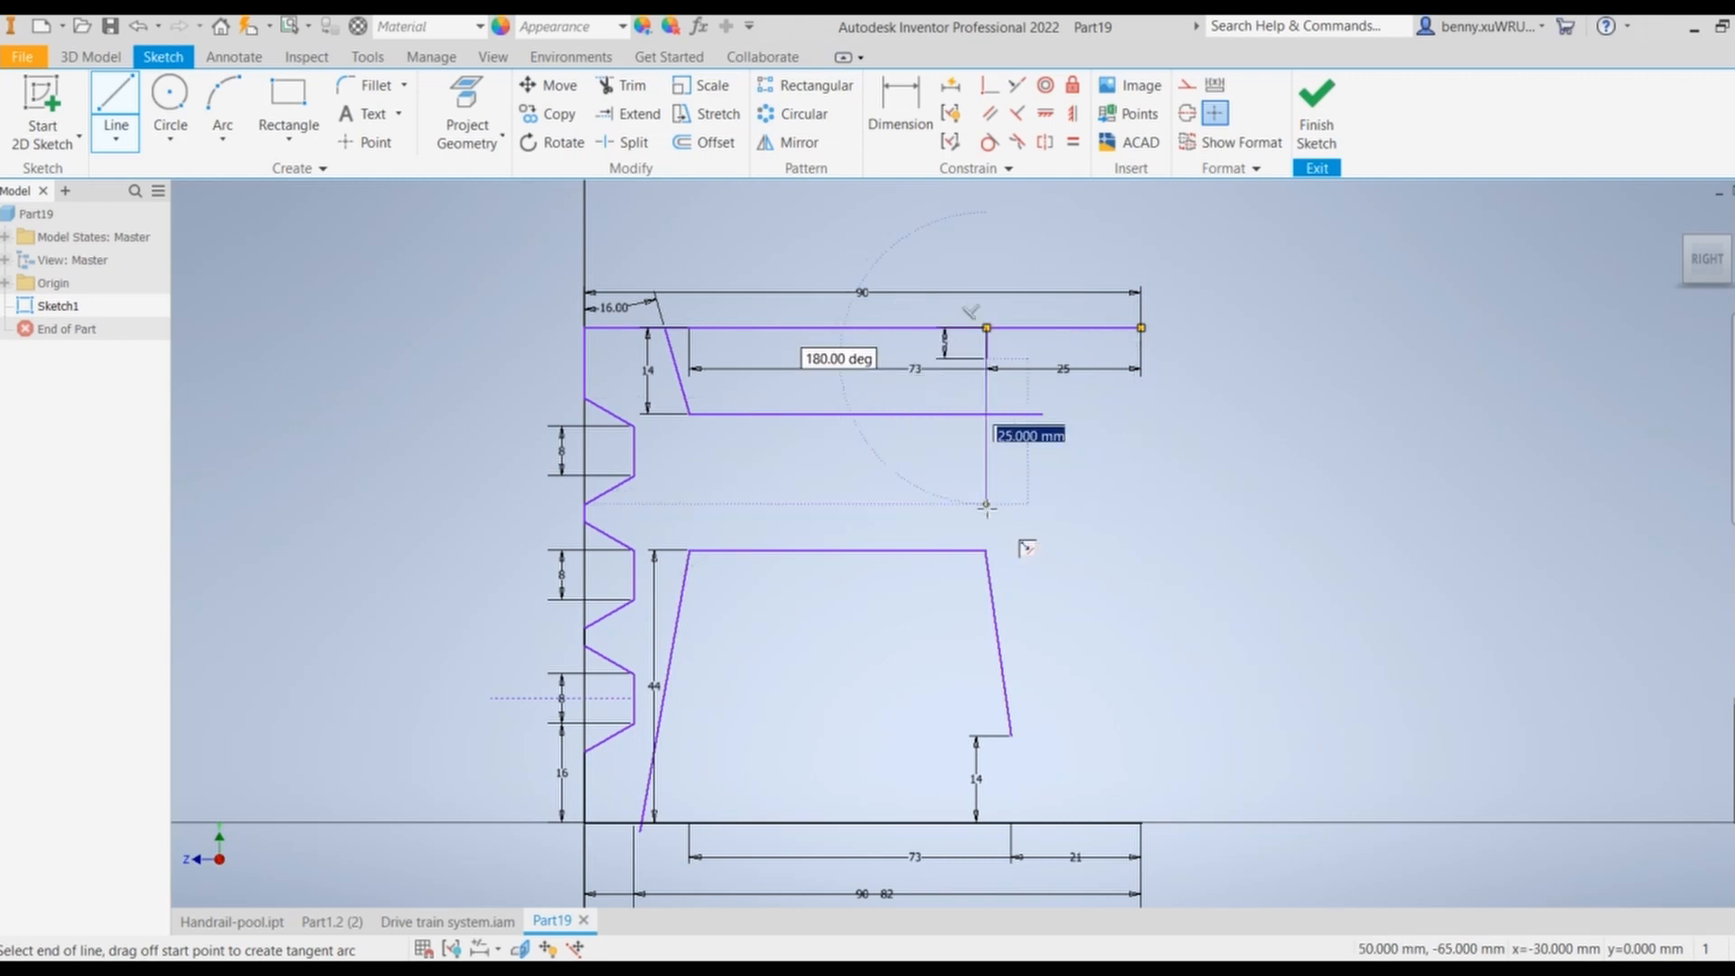
{"action": "left_click", "coordinate": [901, 476]}
{"action": "right_click", "coordinate": [901, 476]}
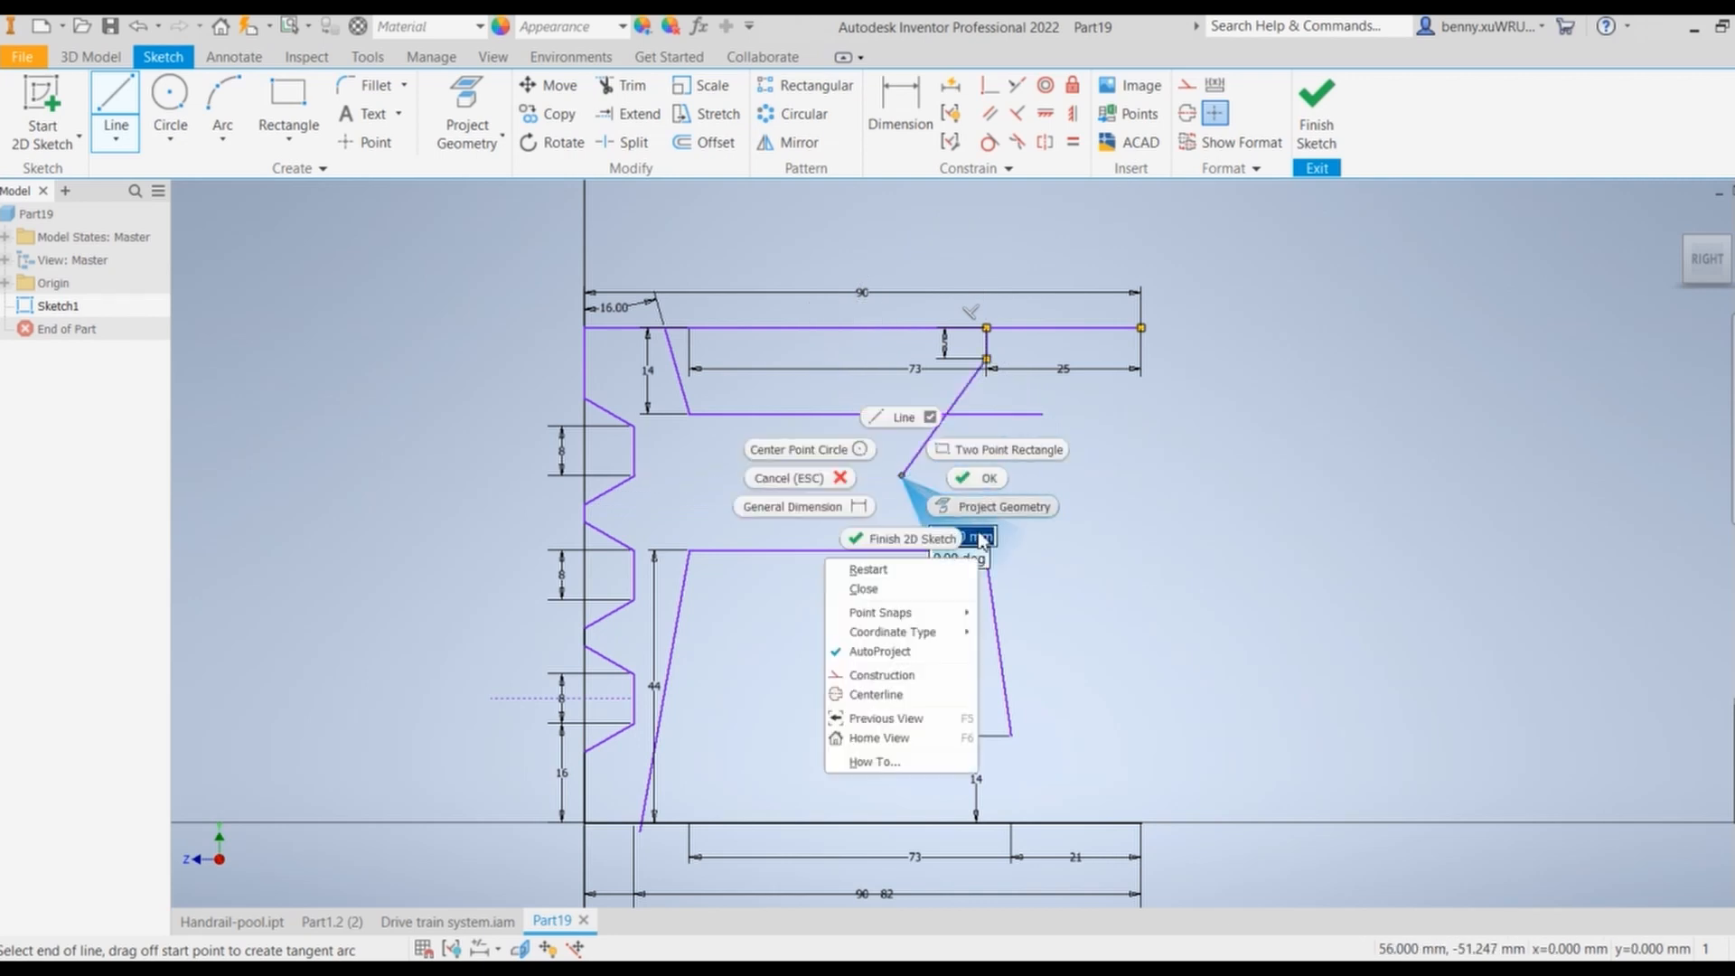
{"action": "left_click", "coordinate": [979, 484]}
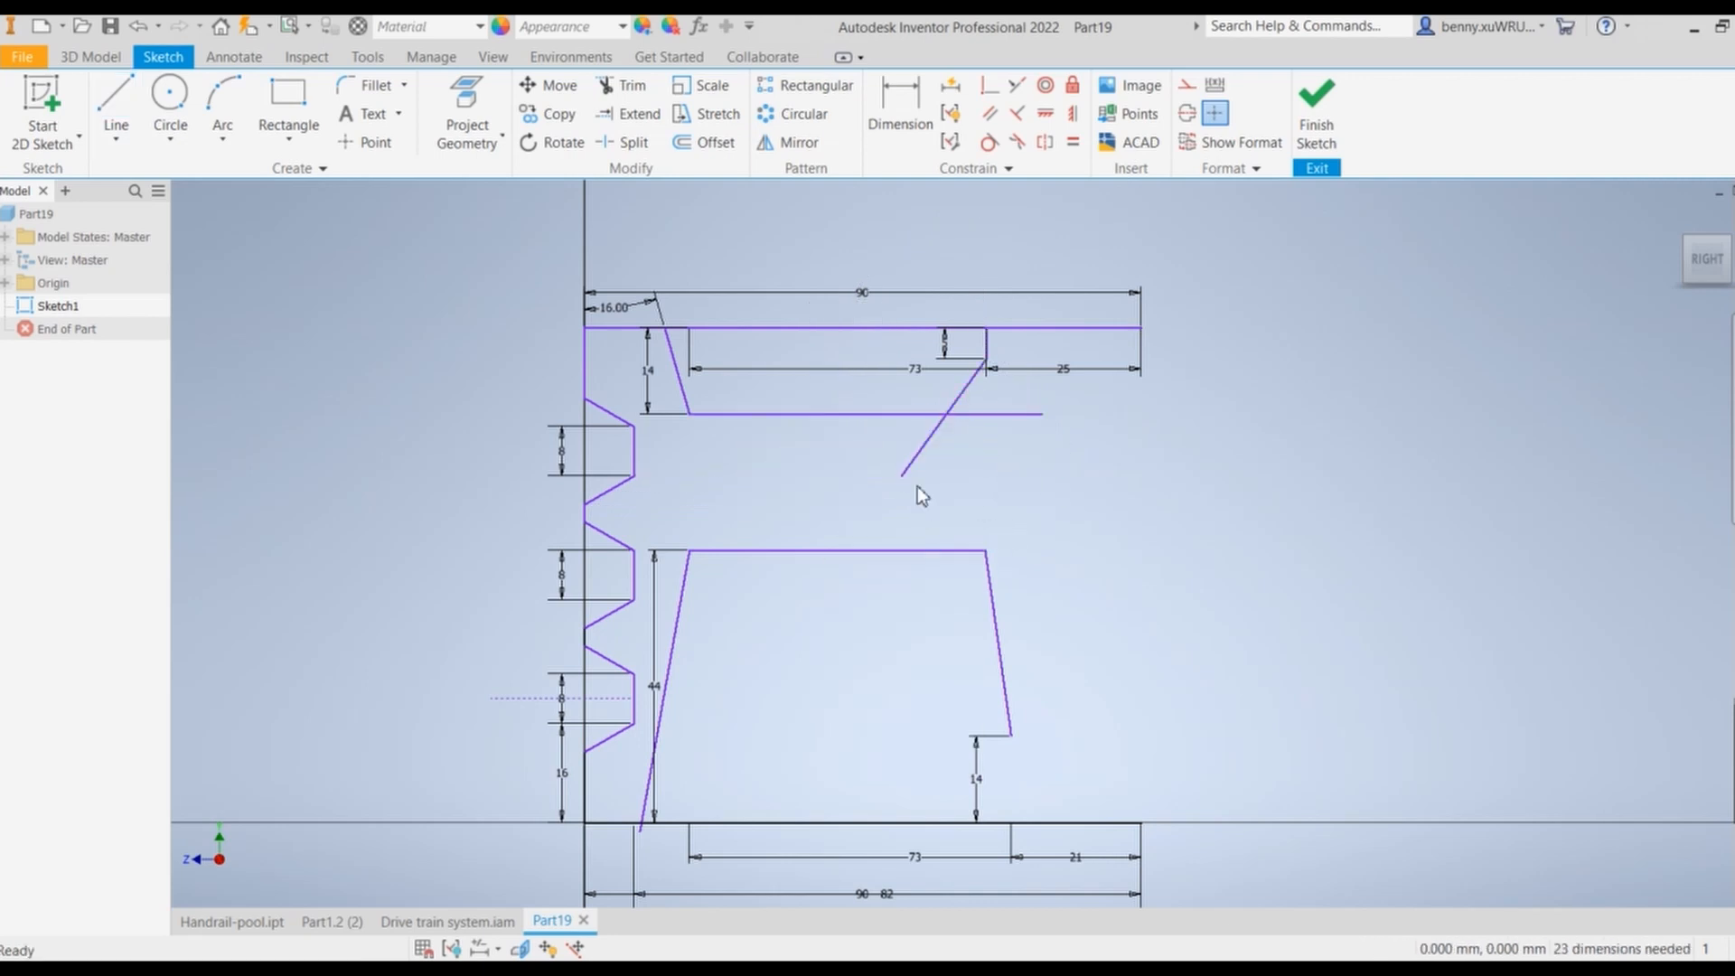
Step: Check the hub's upper angle in the Word worksheet, and draw in Inventor a vertical reference line down from the 5 mm line's lower end
{"action": "left_click", "coordinate": [1170, 970]}
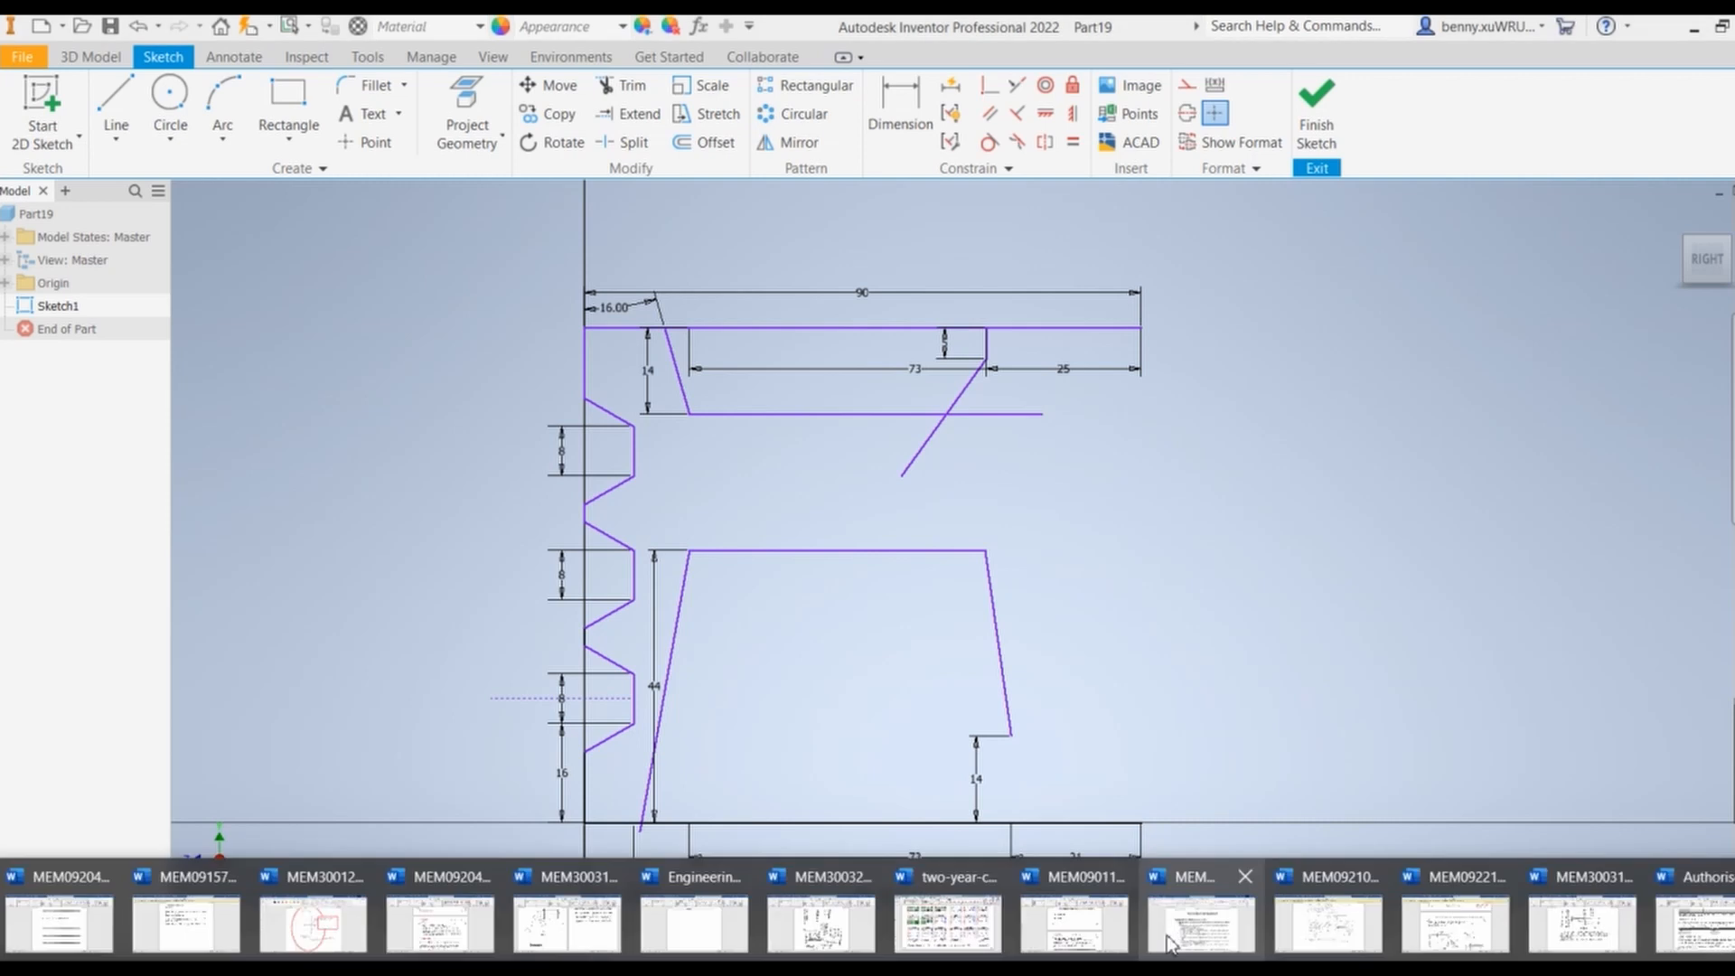
{"action": "left_click", "coordinate": [1342, 929]}
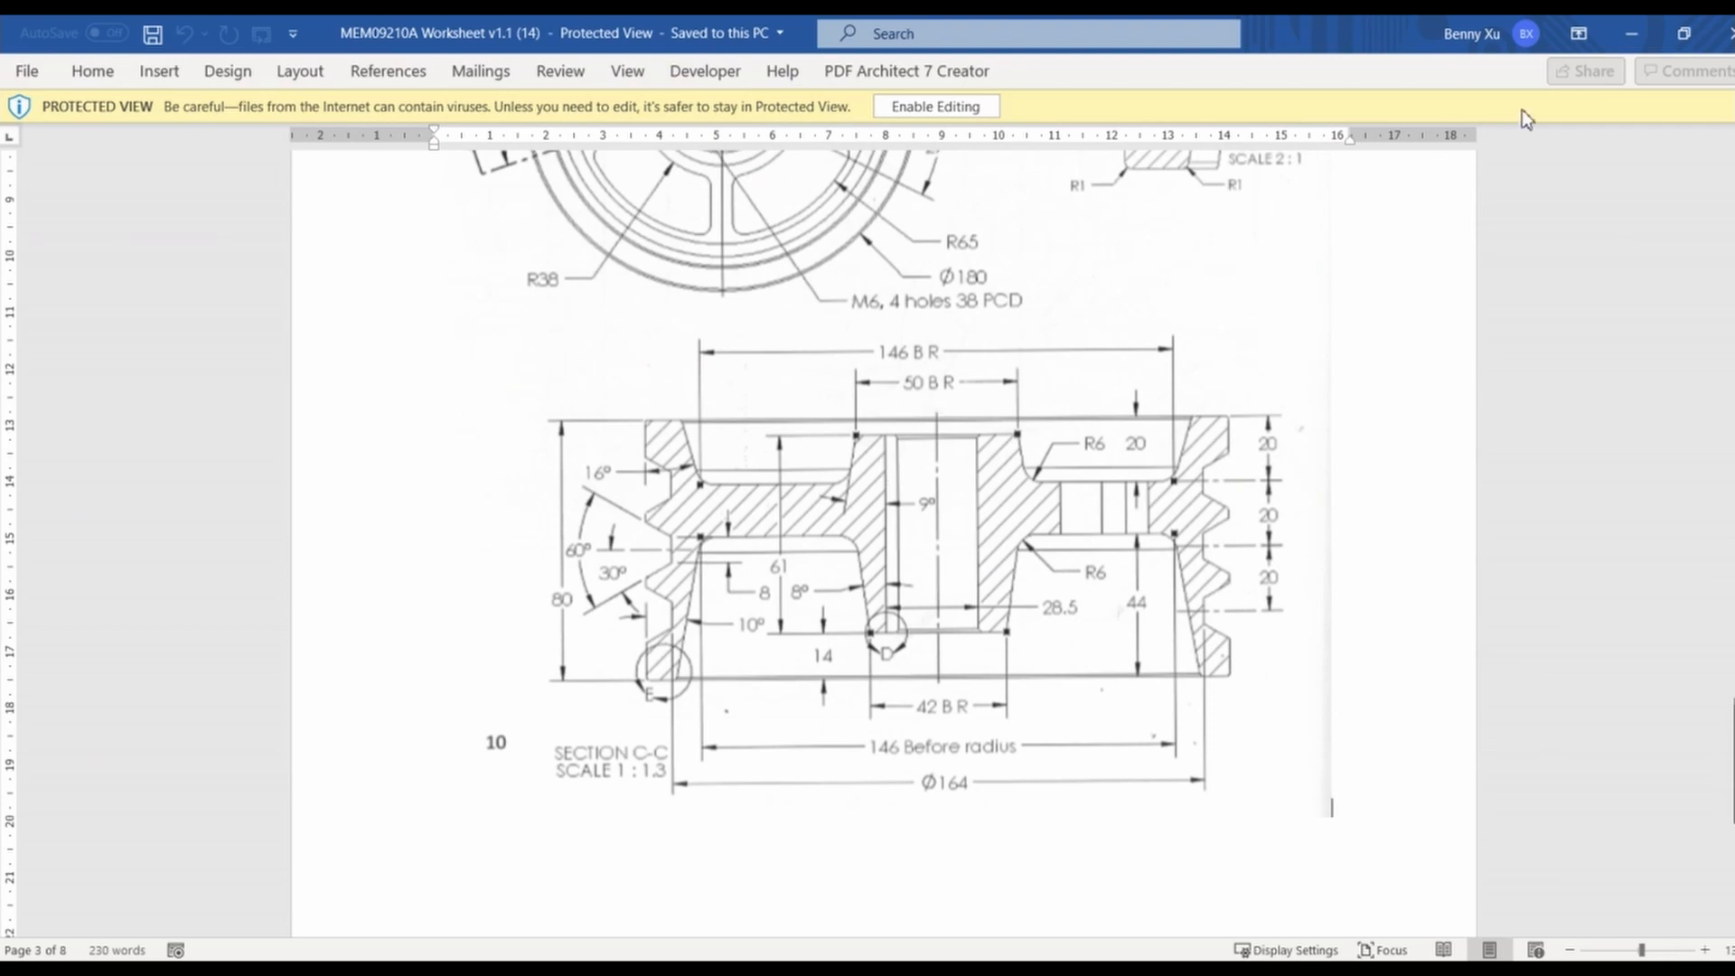
{"action": "left_click", "coordinate": [1631, 34]}
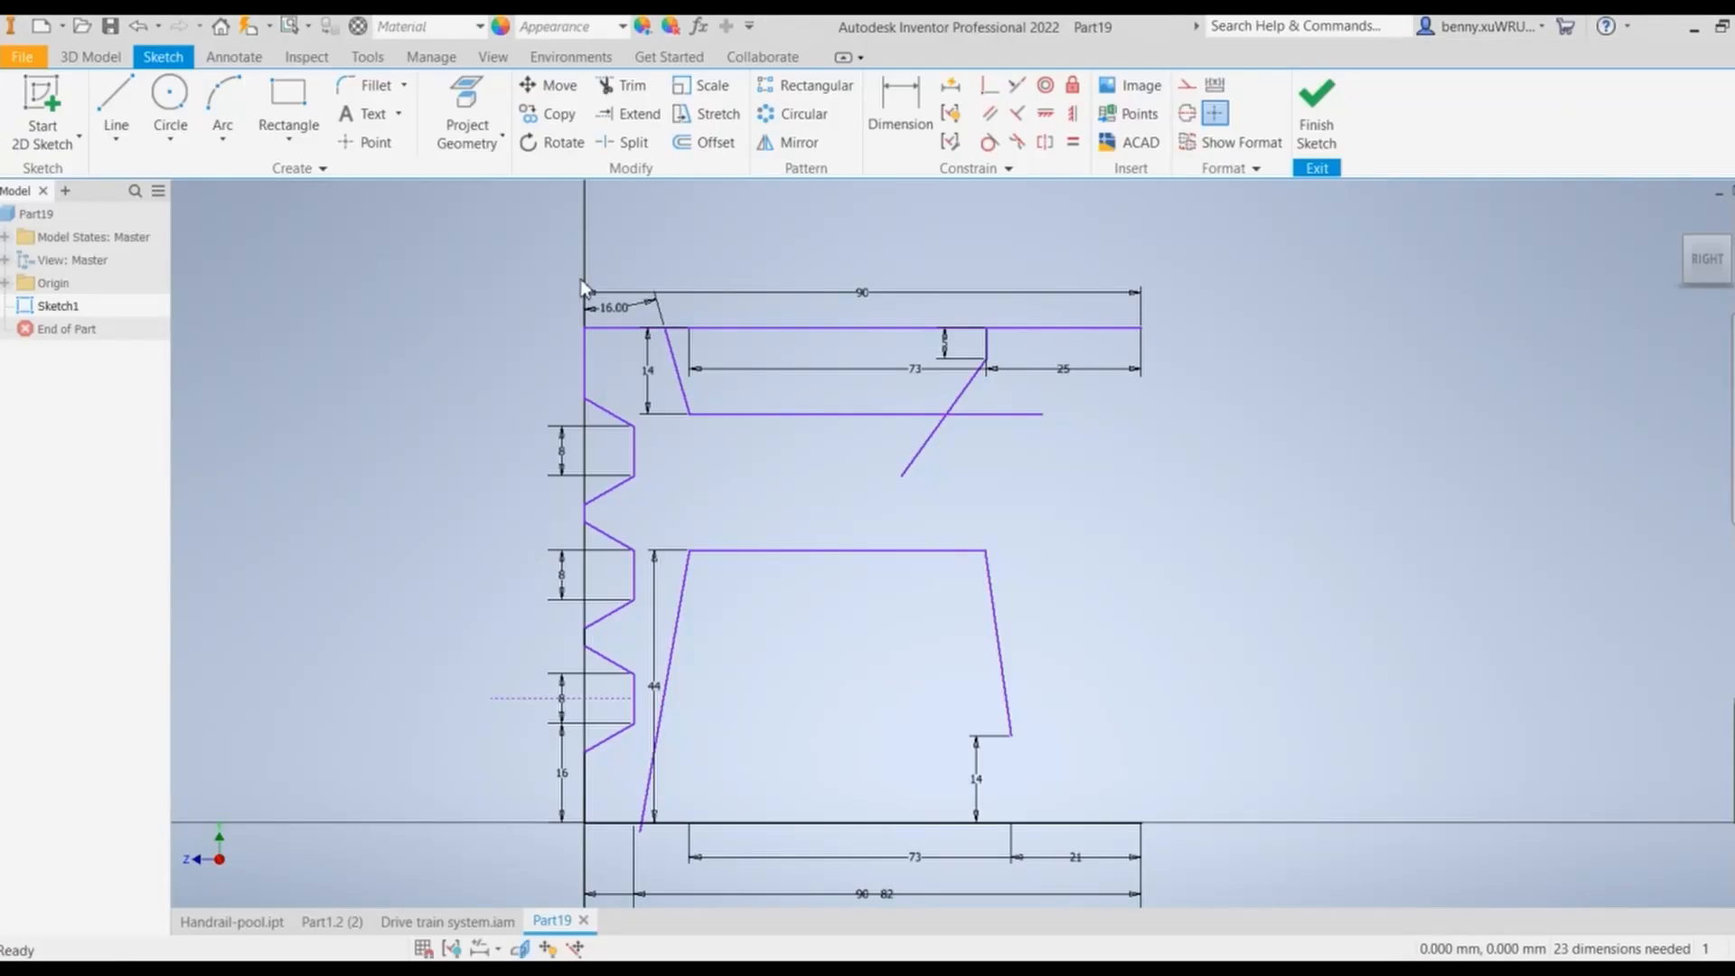
{"action": "left_click", "coordinate": [116, 107]}
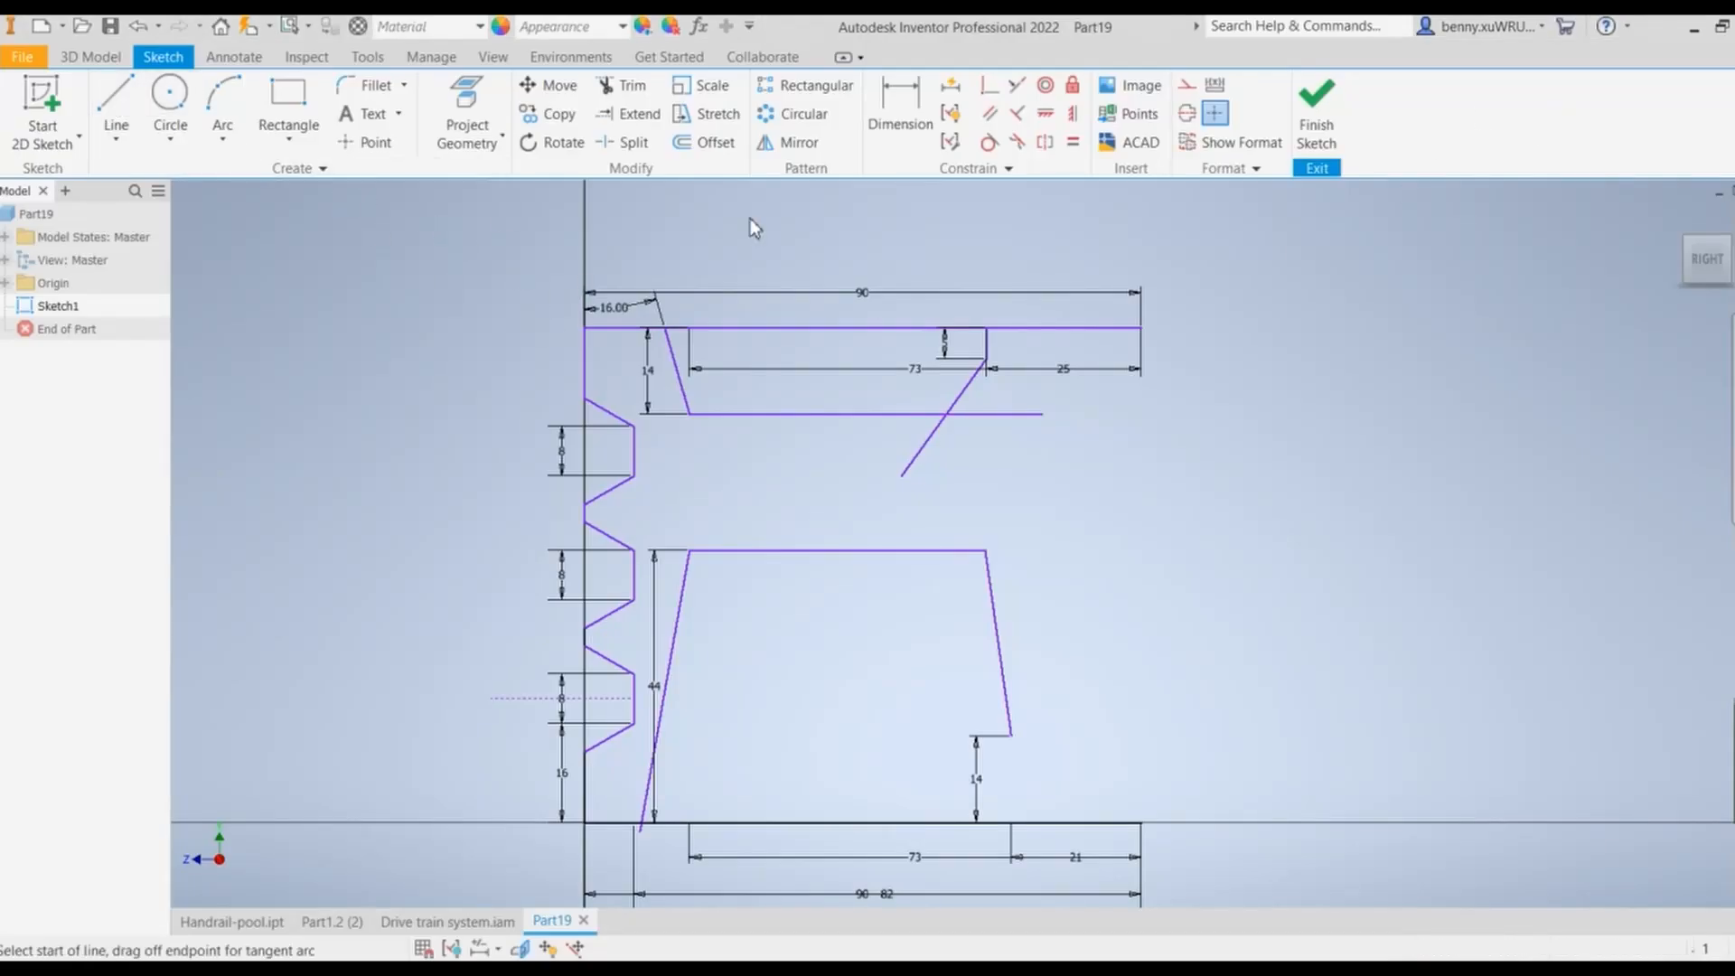
{"action": "left_click", "coordinate": [987, 358]}
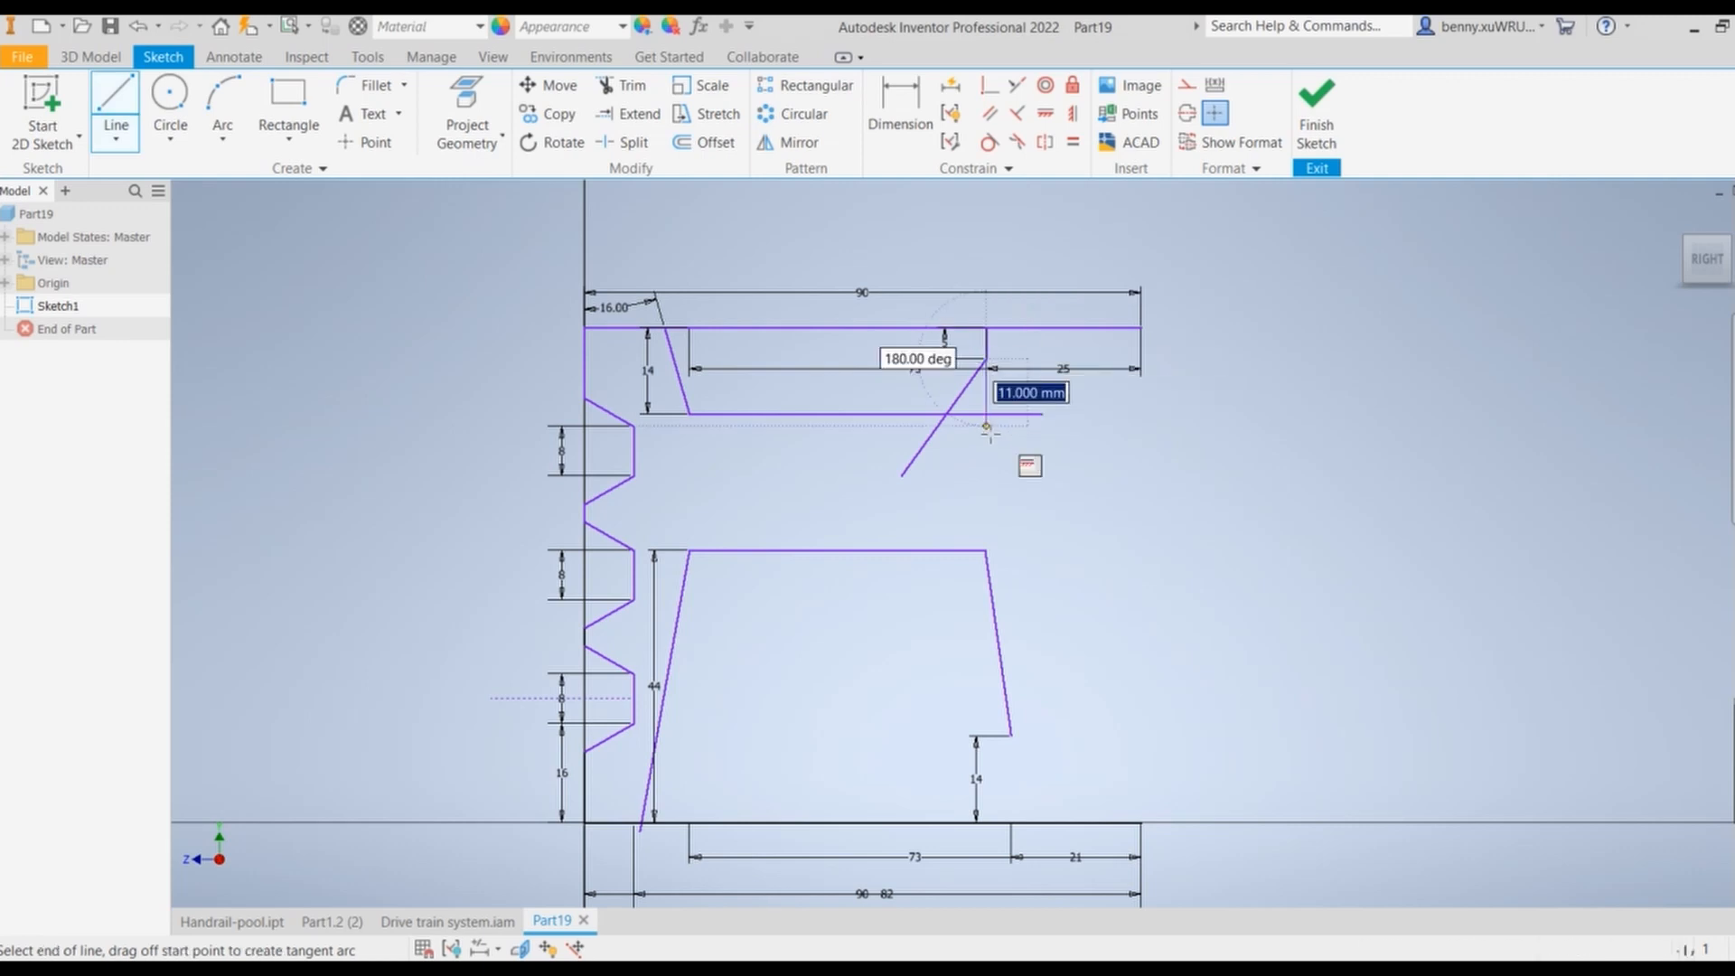
{"action": "left_click", "coordinate": [987, 449]}
{"action": "right_click", "coordinate": [987, 448]}
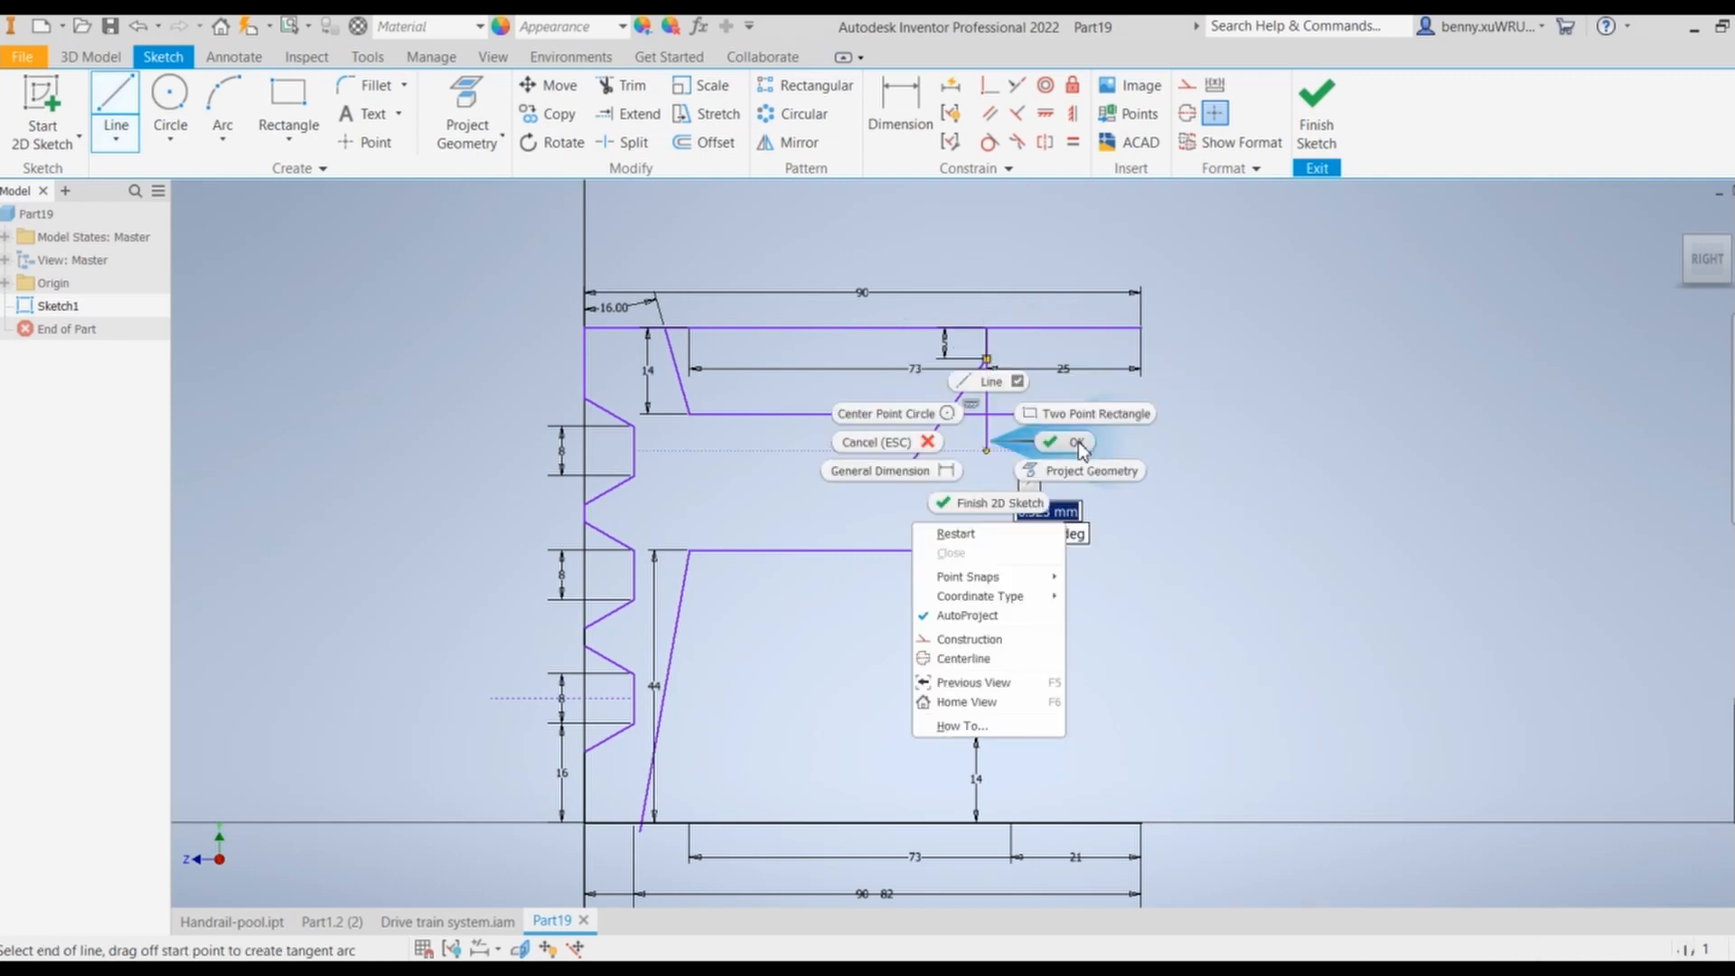
{"action": "left_click", "coordinate": [1083, 454]}
Step: Dimension the angle between the vertical reference line and the upper hub's slanted line, and set it to 9 degrees
{"action": "left_click", "coordinate": [900, 104]}
{"action": "left_click", "coordinate": [987, 395]}
{"action": "left_click", "coordinate": [968, 383]}
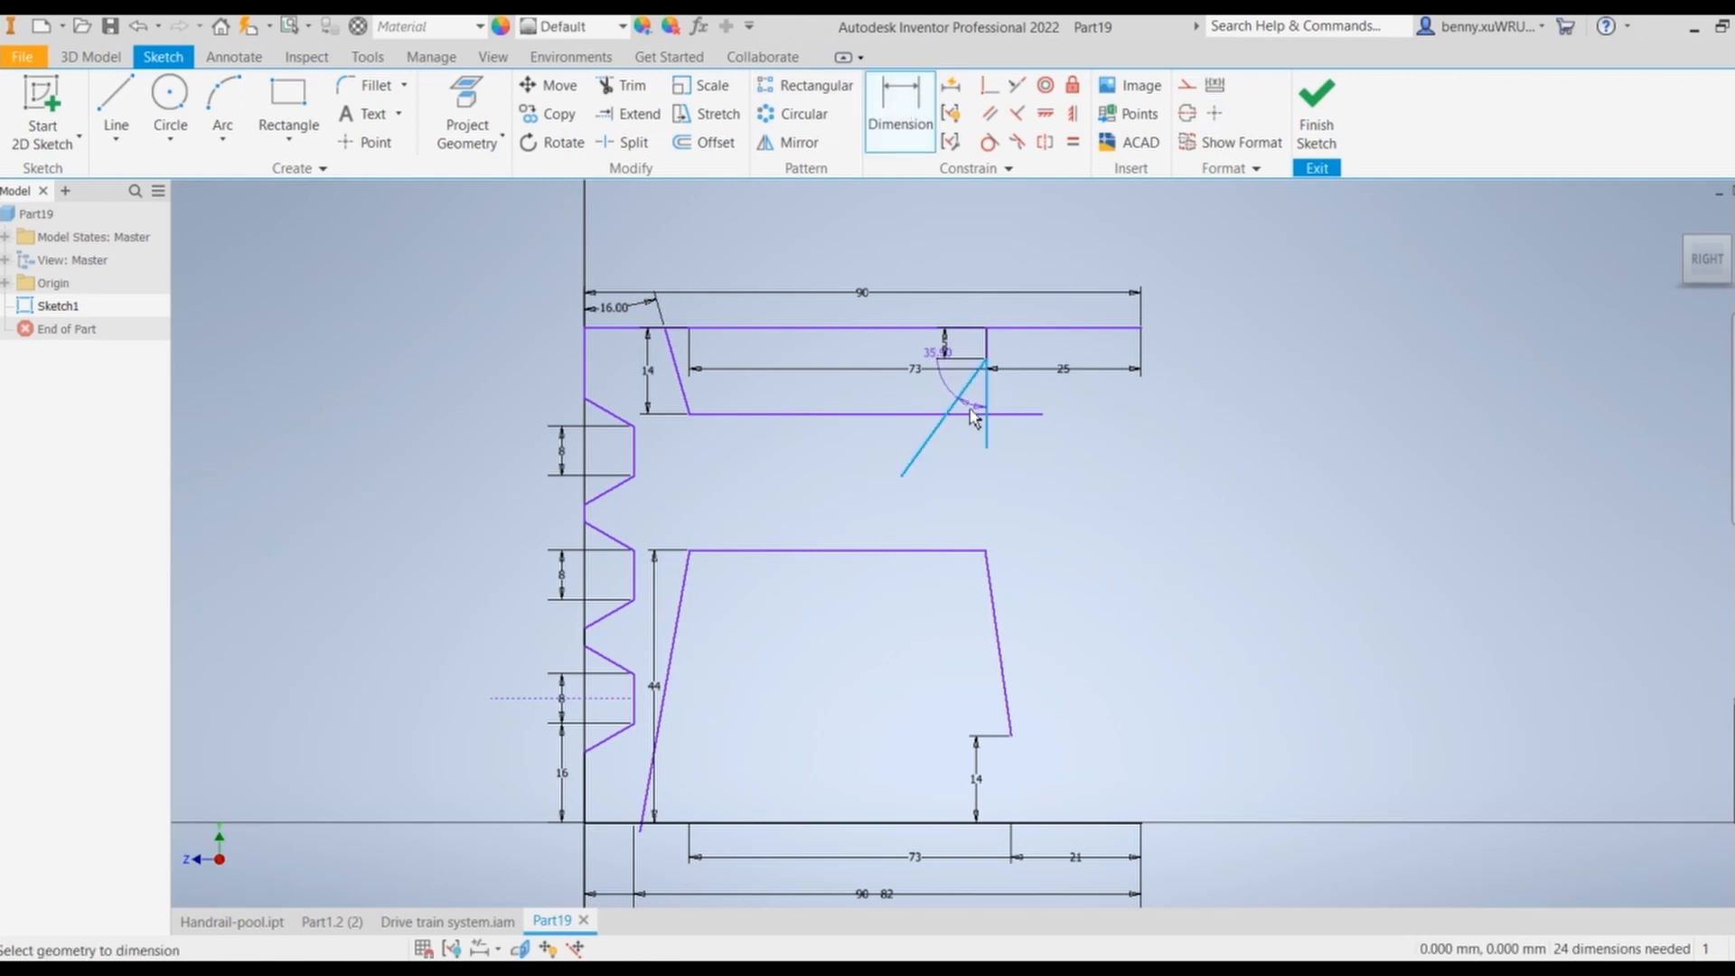
{"action": "left_click", "coordinate": [971, 449]}
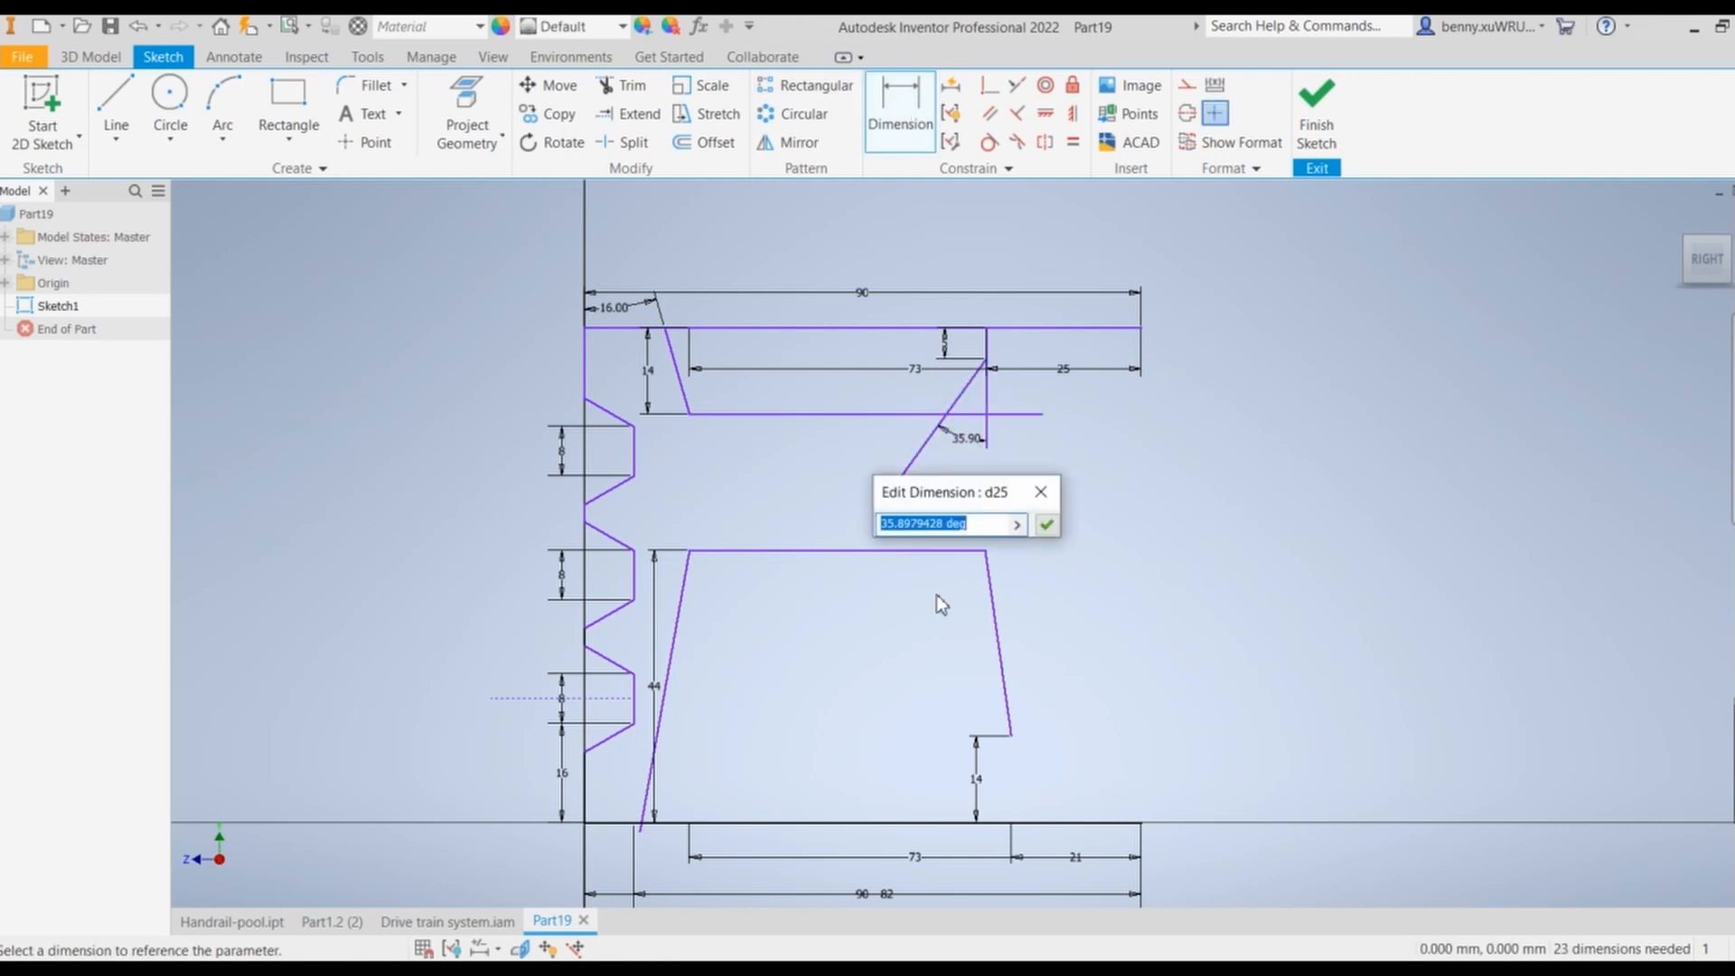
{"action": "type", "text": "9"}
{"action": "key", "text": "Return"}
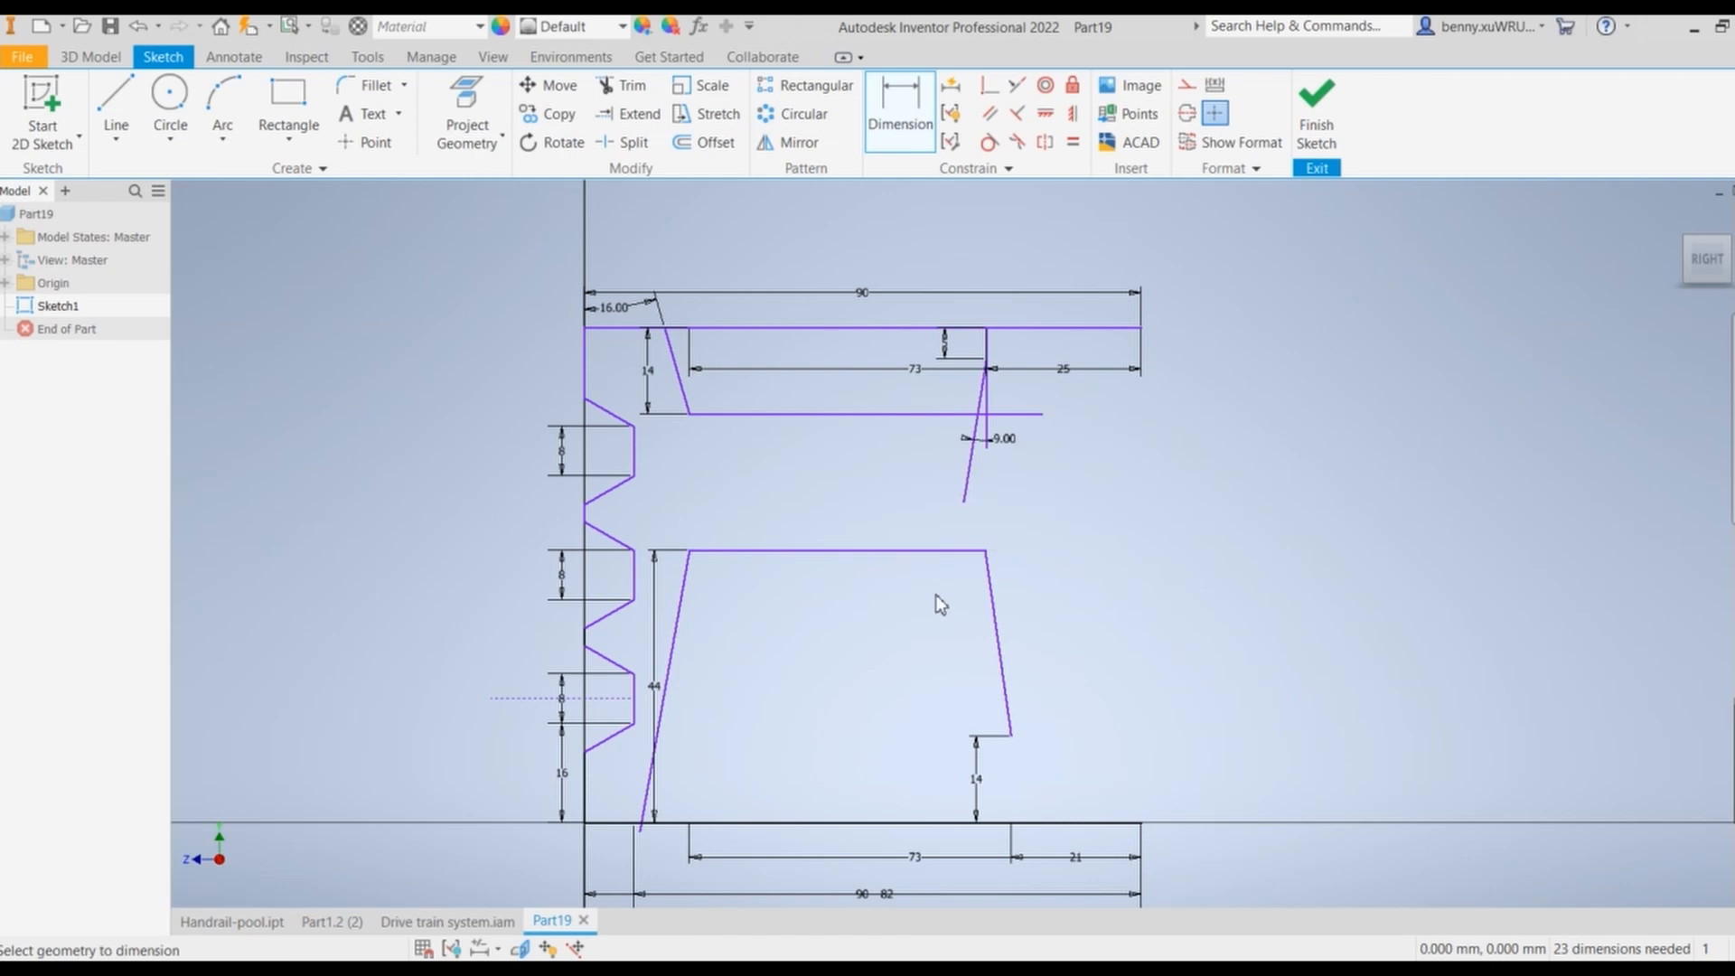
{"action": "key", "text": "Escape"}
Step: Delete the vertical reference line, and trim the upper recess's horizontal line and the hub's slanted line where they extend past their intersection
{"action": "left_click", "coordinate": [1076, 395]}
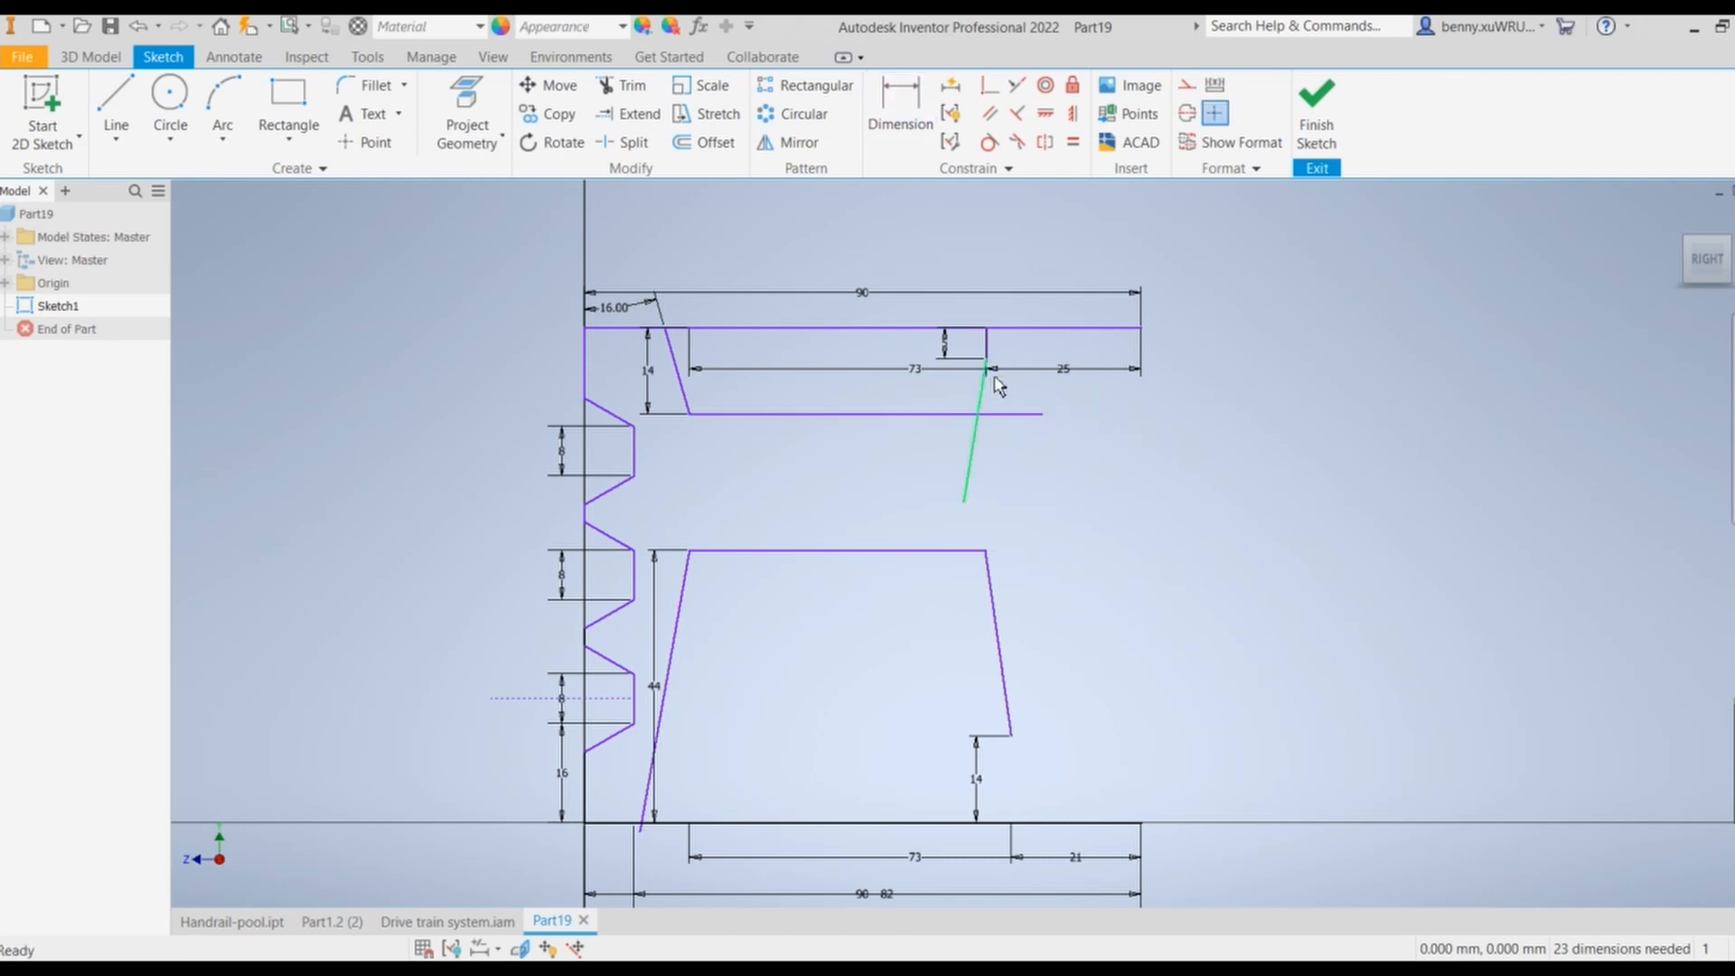
{"action": "left_click", "coordinate": [633, 85]}
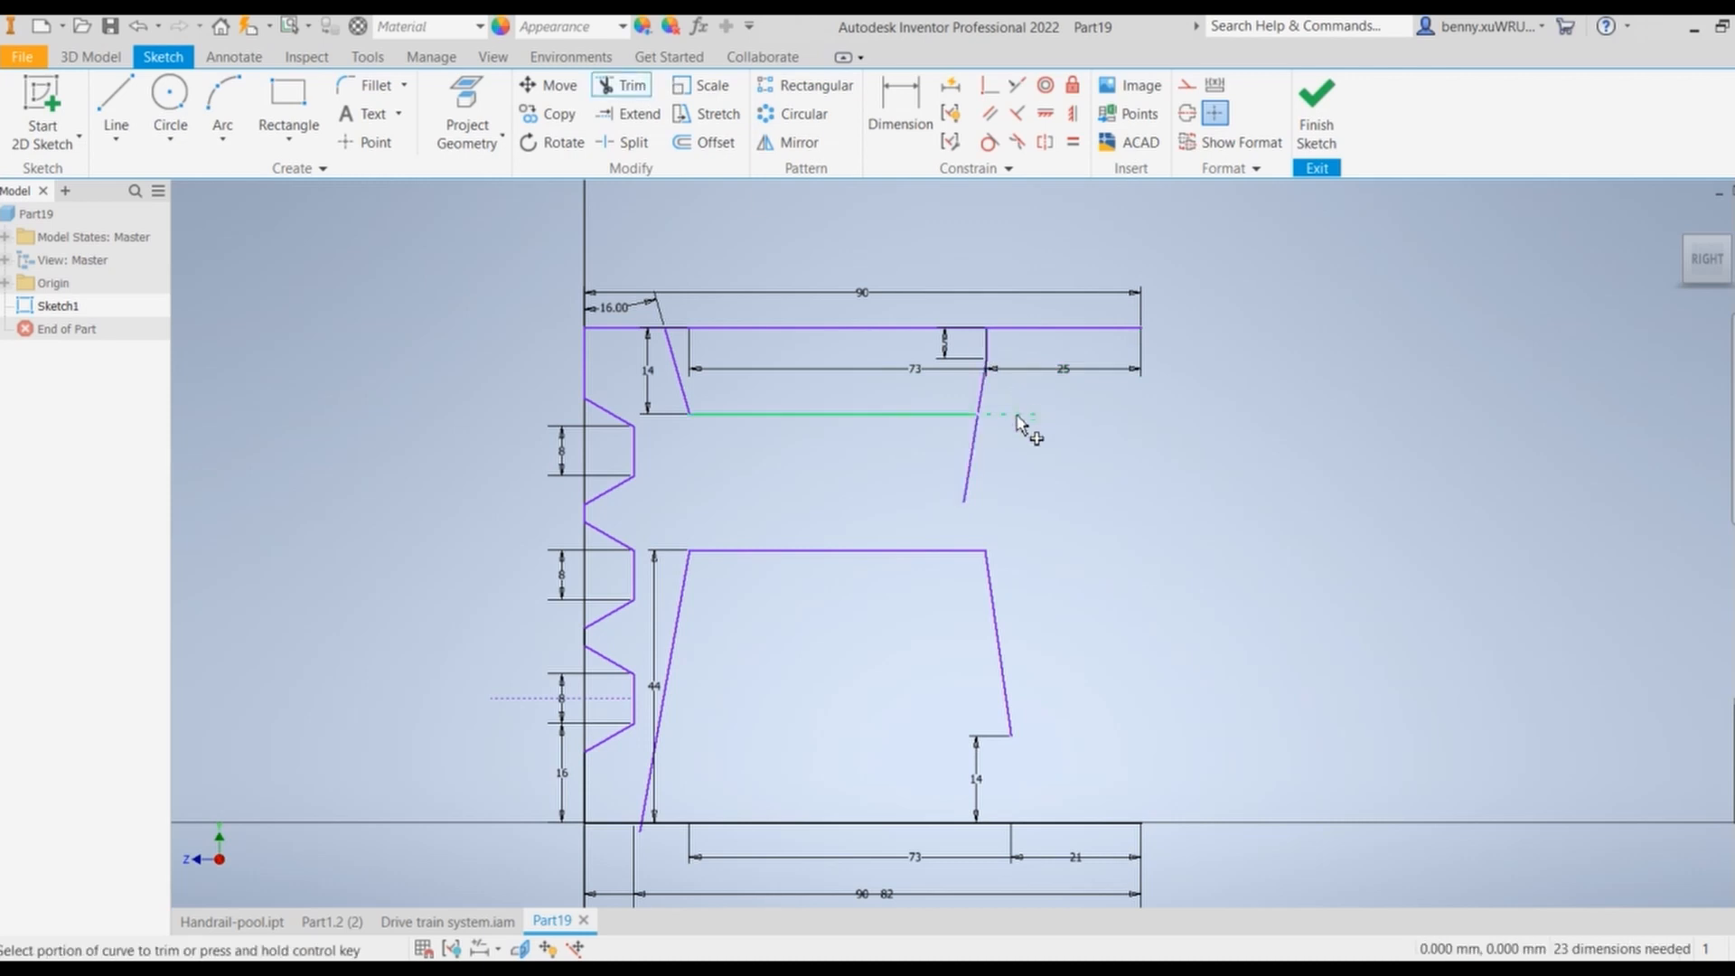
{"action": "left_click", "coordinate": [1019, 415]}
{"action": "left_click", "coordinate": [972, 459]}
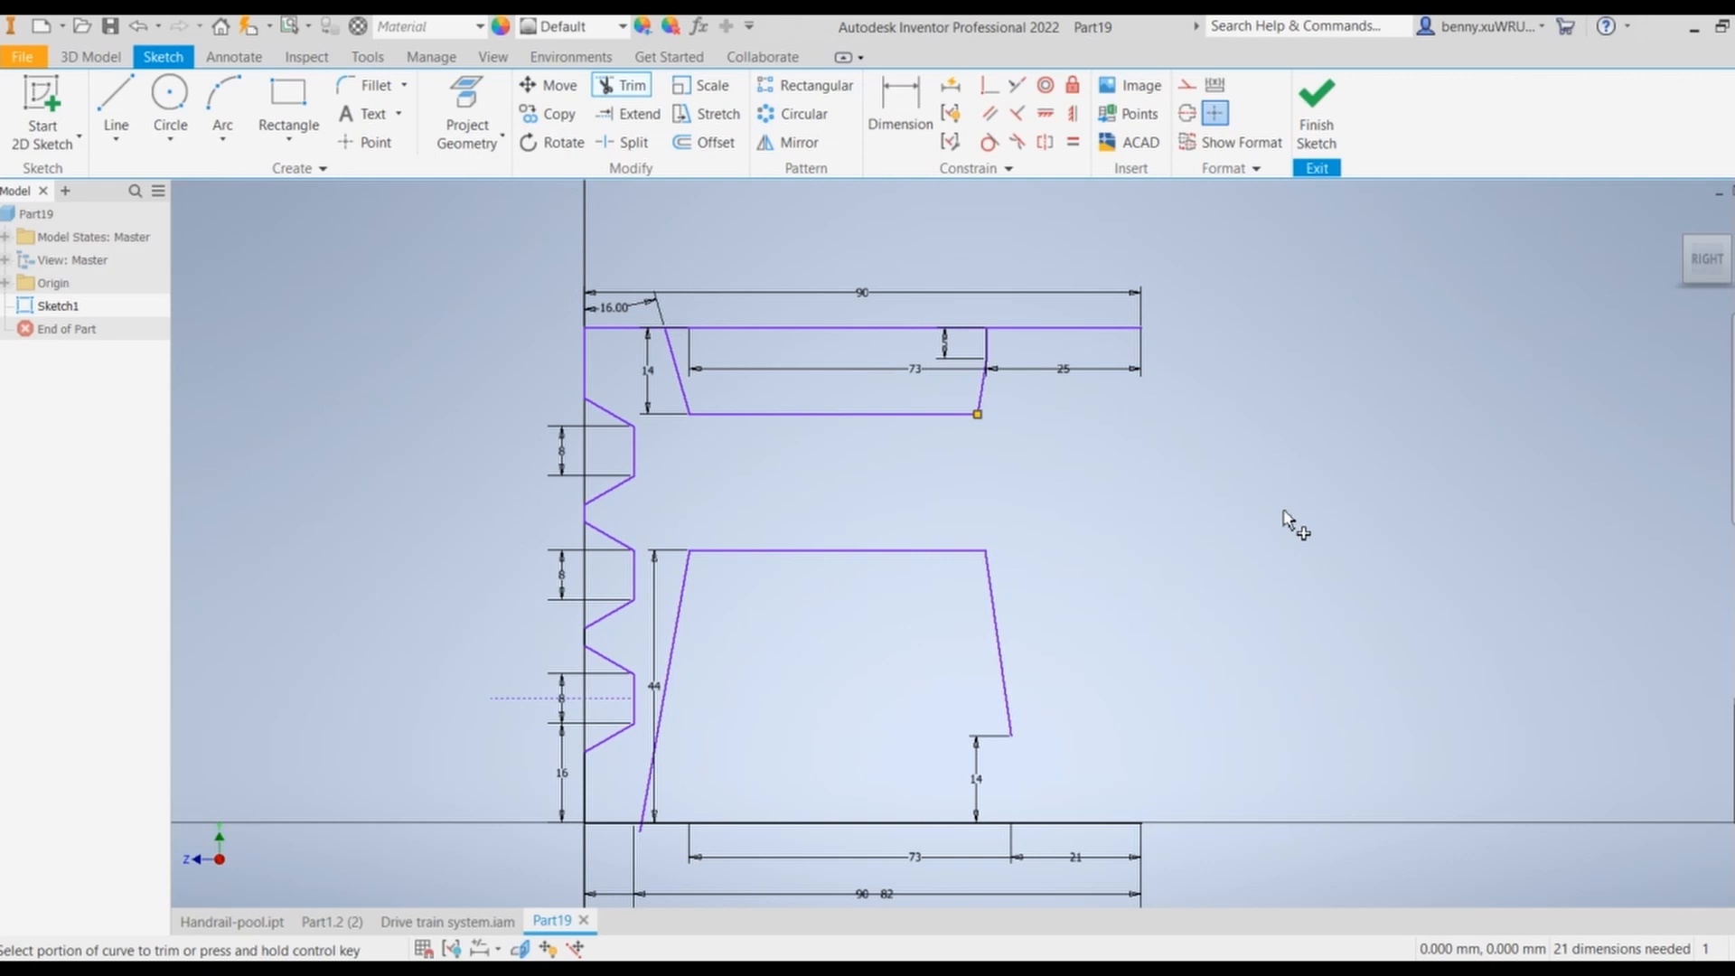
Step: Draw a 25 mm horizontal line from the upper end of the 9-degree line out to the pulley's axis side
{"action": "key", "text": "l"}
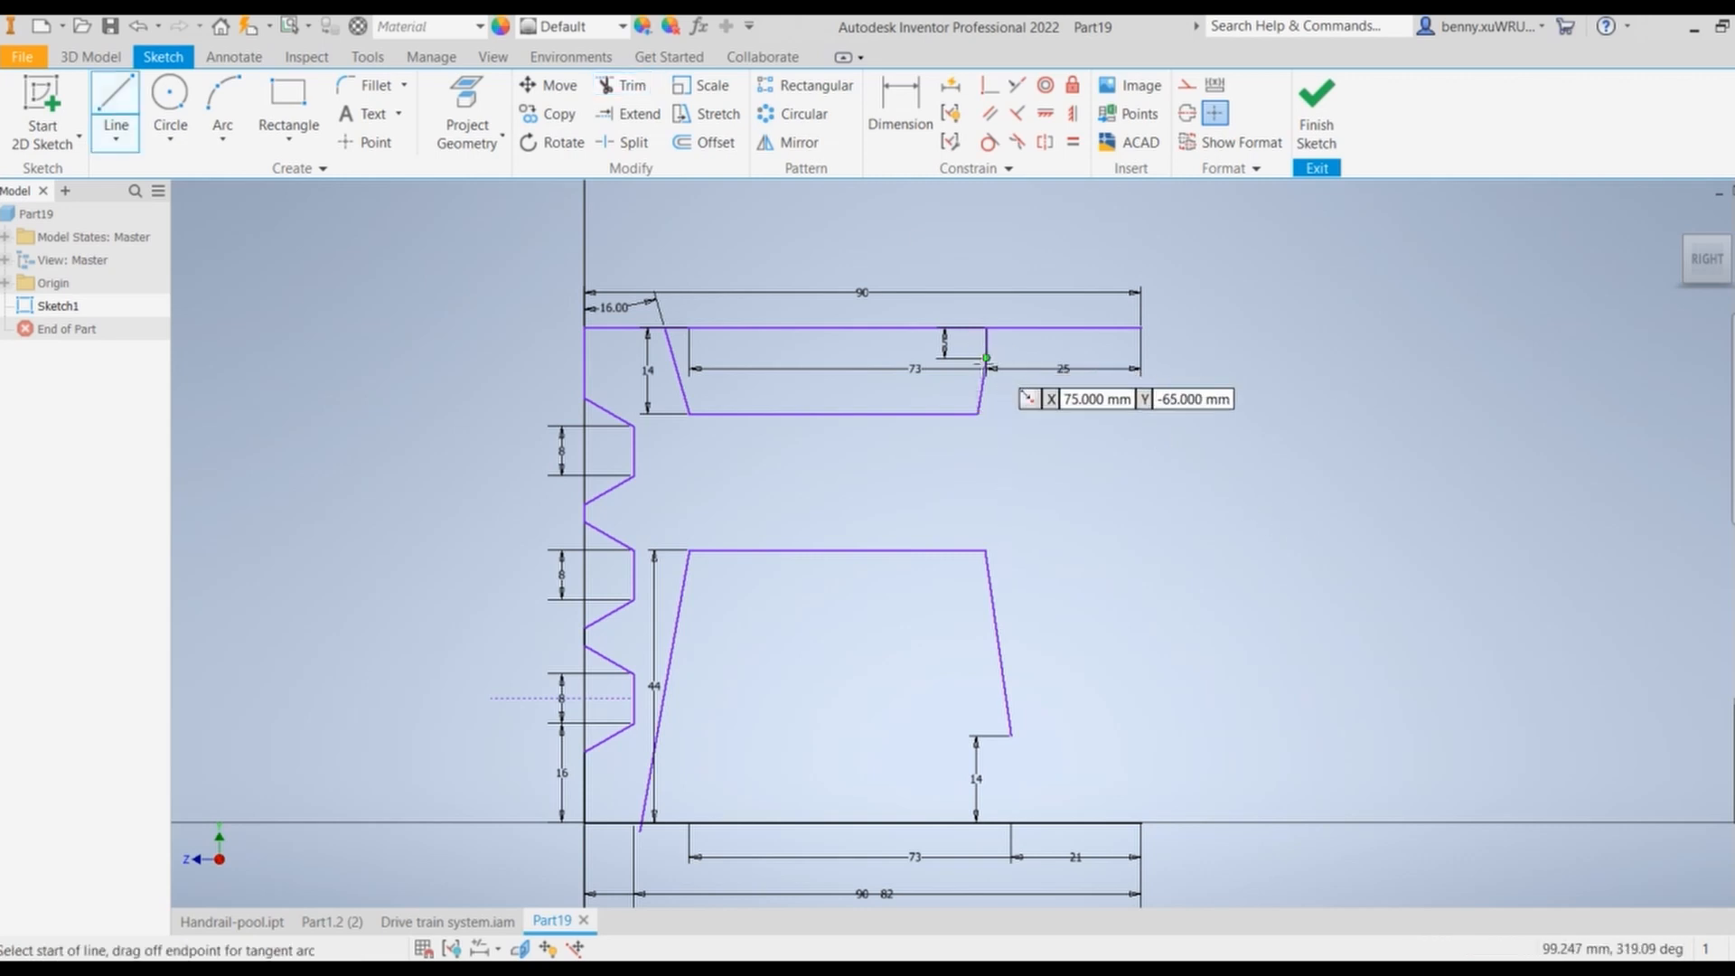
{"action": "left_click", "coordinate": [986, 358]}
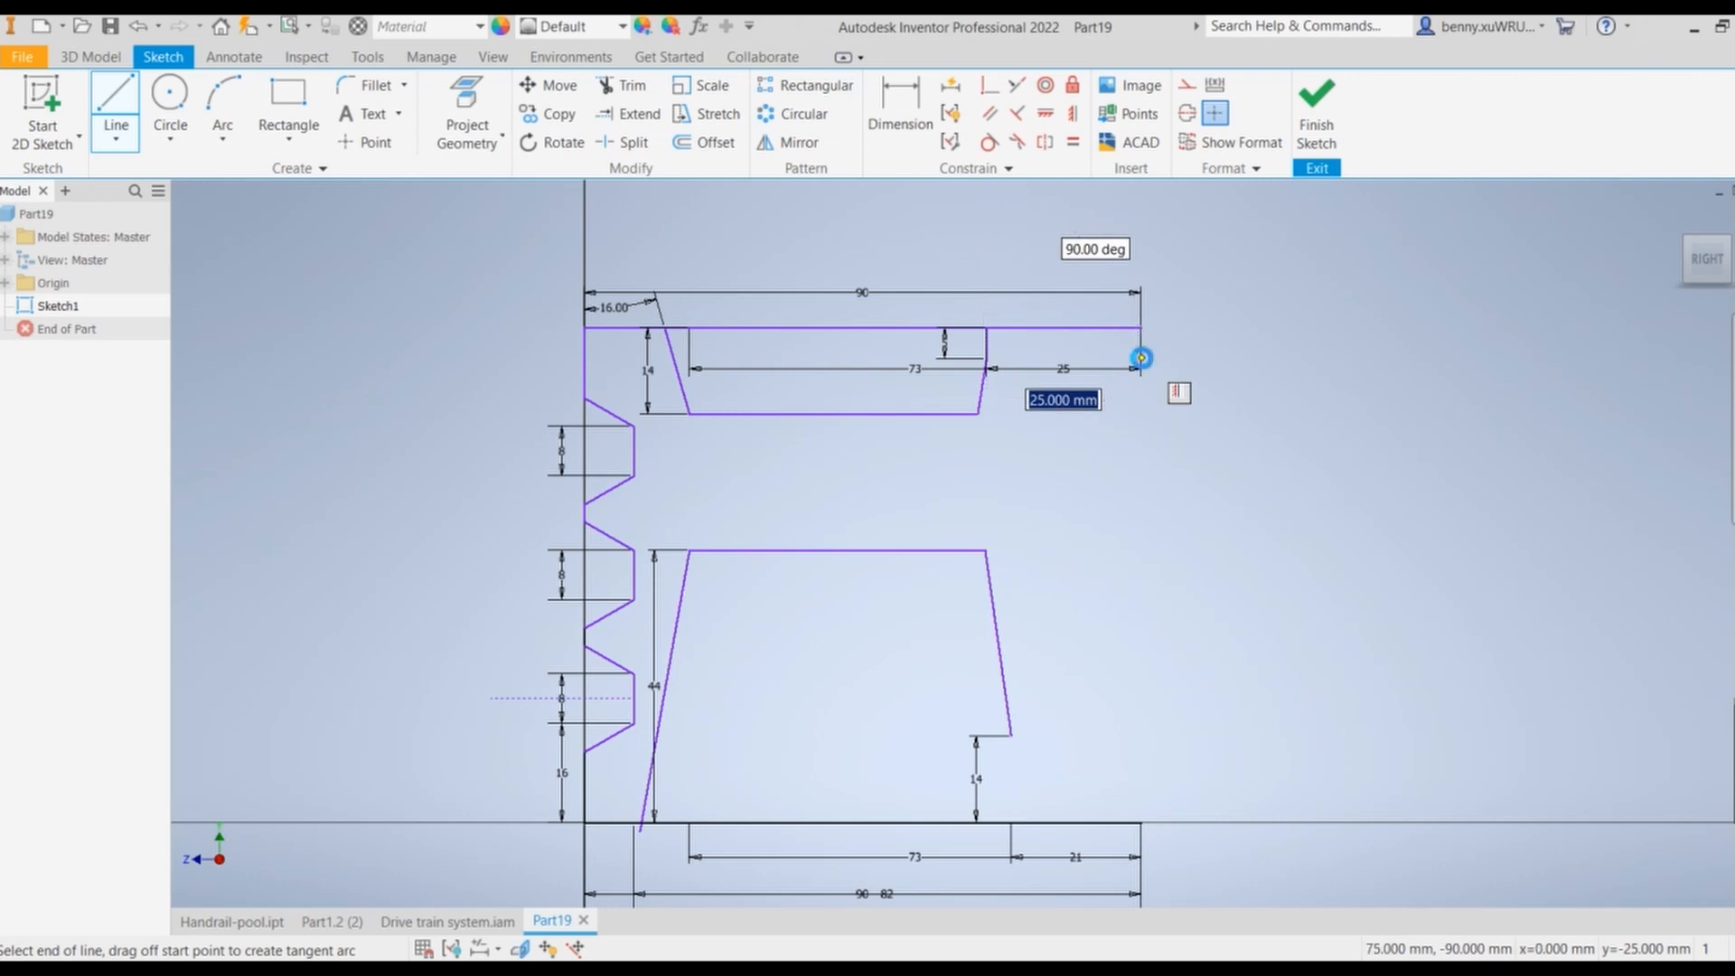
{"action": "left_click", "coordinate": [1142, 358]}
{"action": "right_click", "coordinate": [1166, 356]}
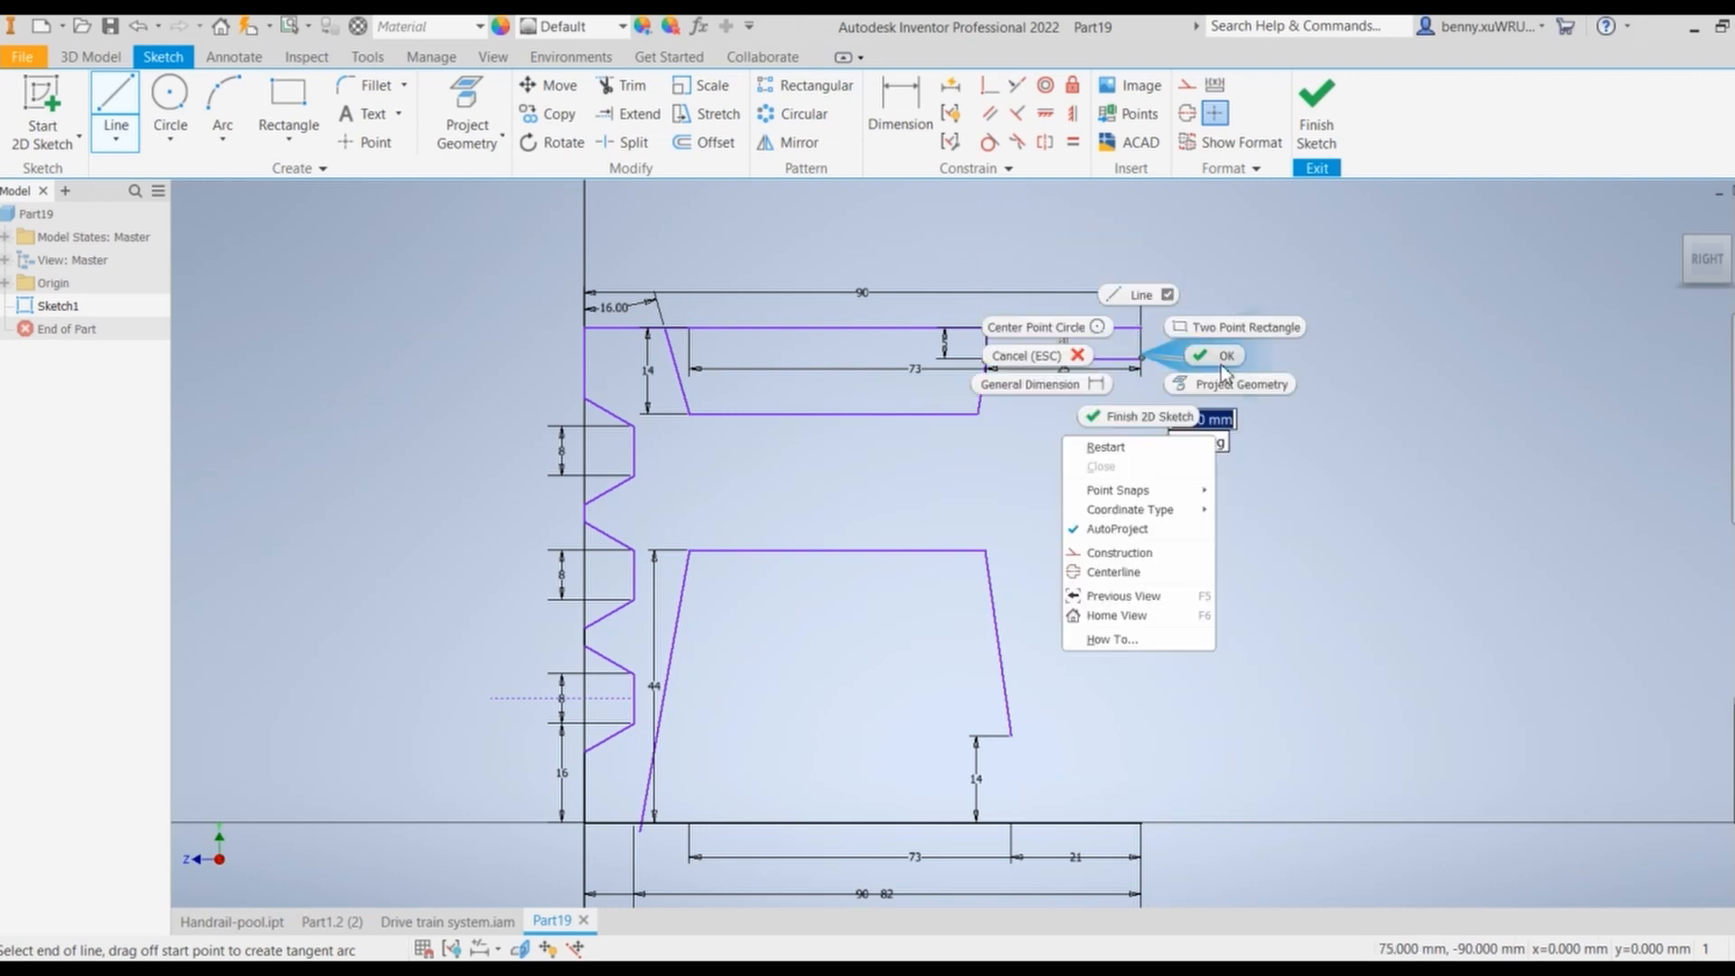
{"action": "left_click", "coordinate": [1220, 366]}
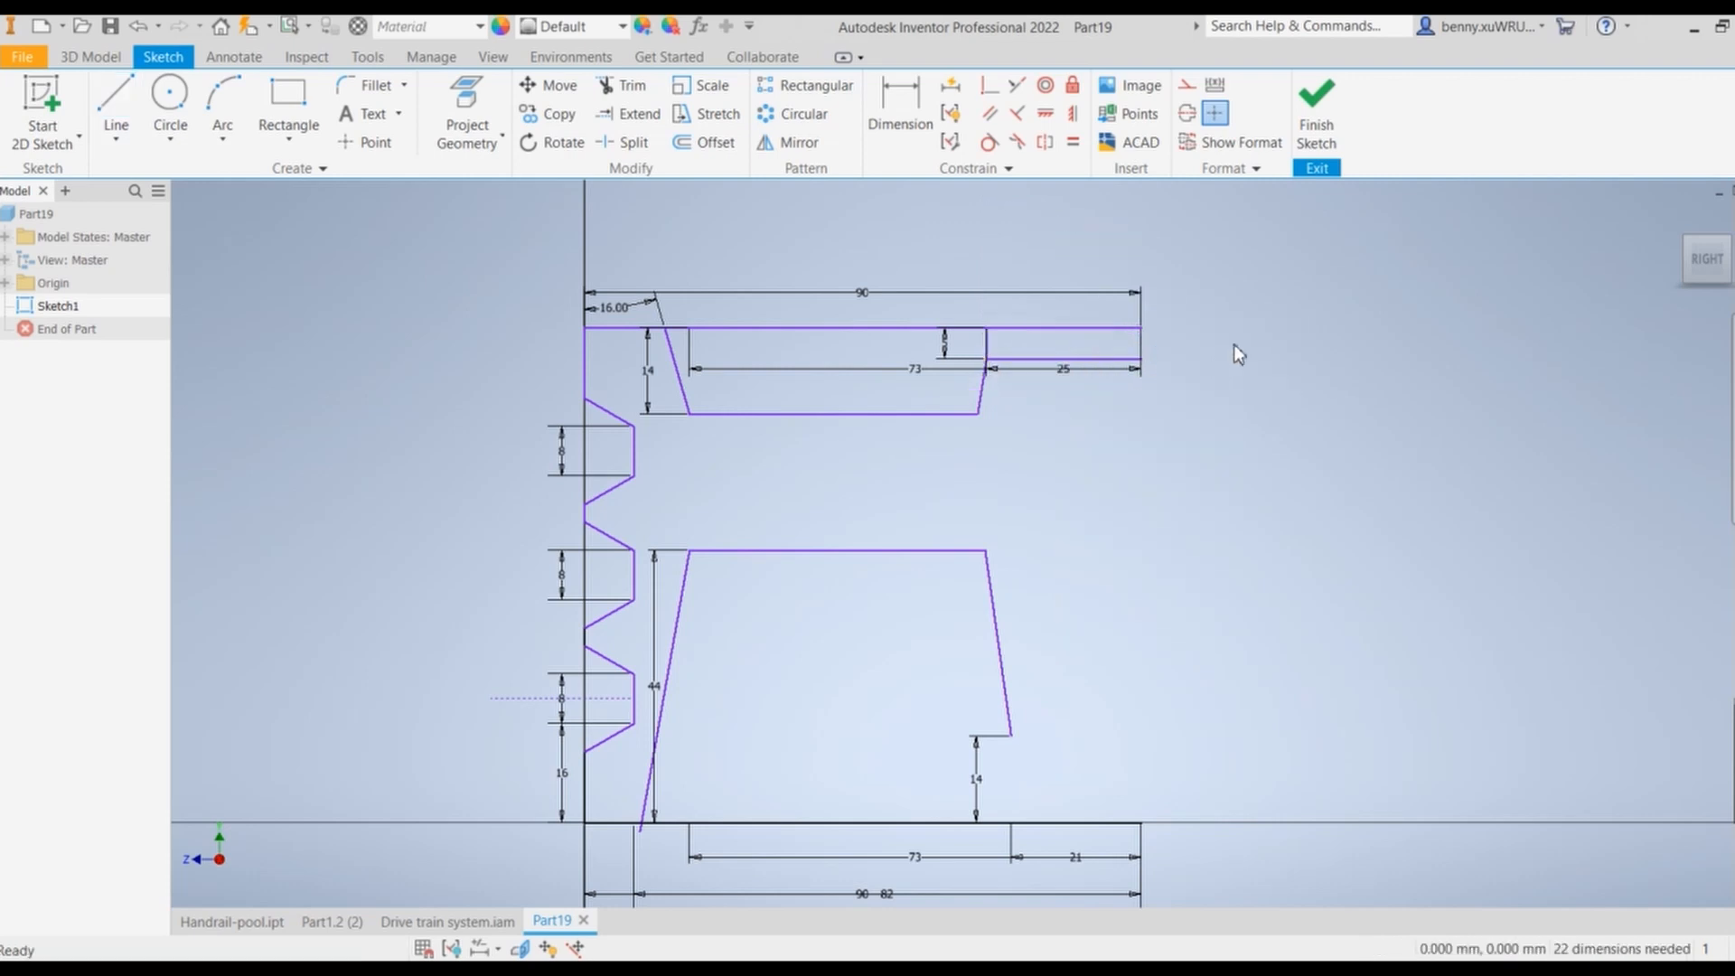
Step: Delete the overlapping horizontal lines along the profile's top edge and the short vertical line above the upper hub's slanted line
{"action": "left_click", "coordinate": [976, 328]}
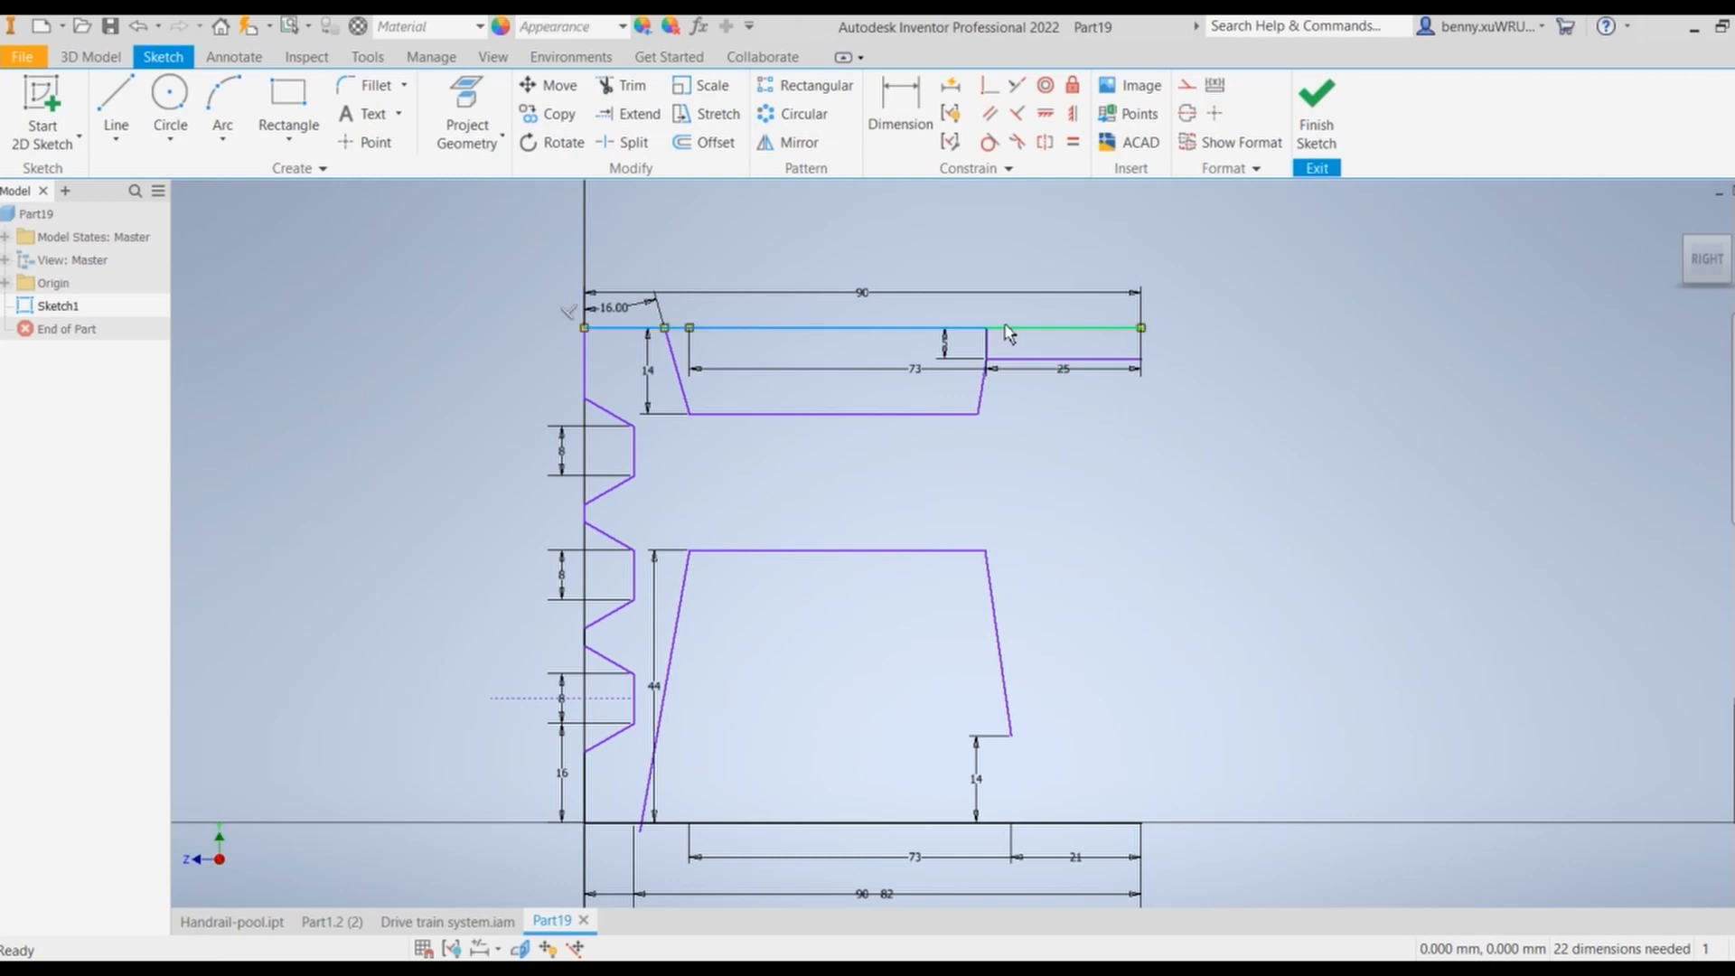
{"action": "key", "text": "Delete"}
{"action": "left_click", "coordinate": [894, 334]}
{"action": "key", "text": "Delete"}
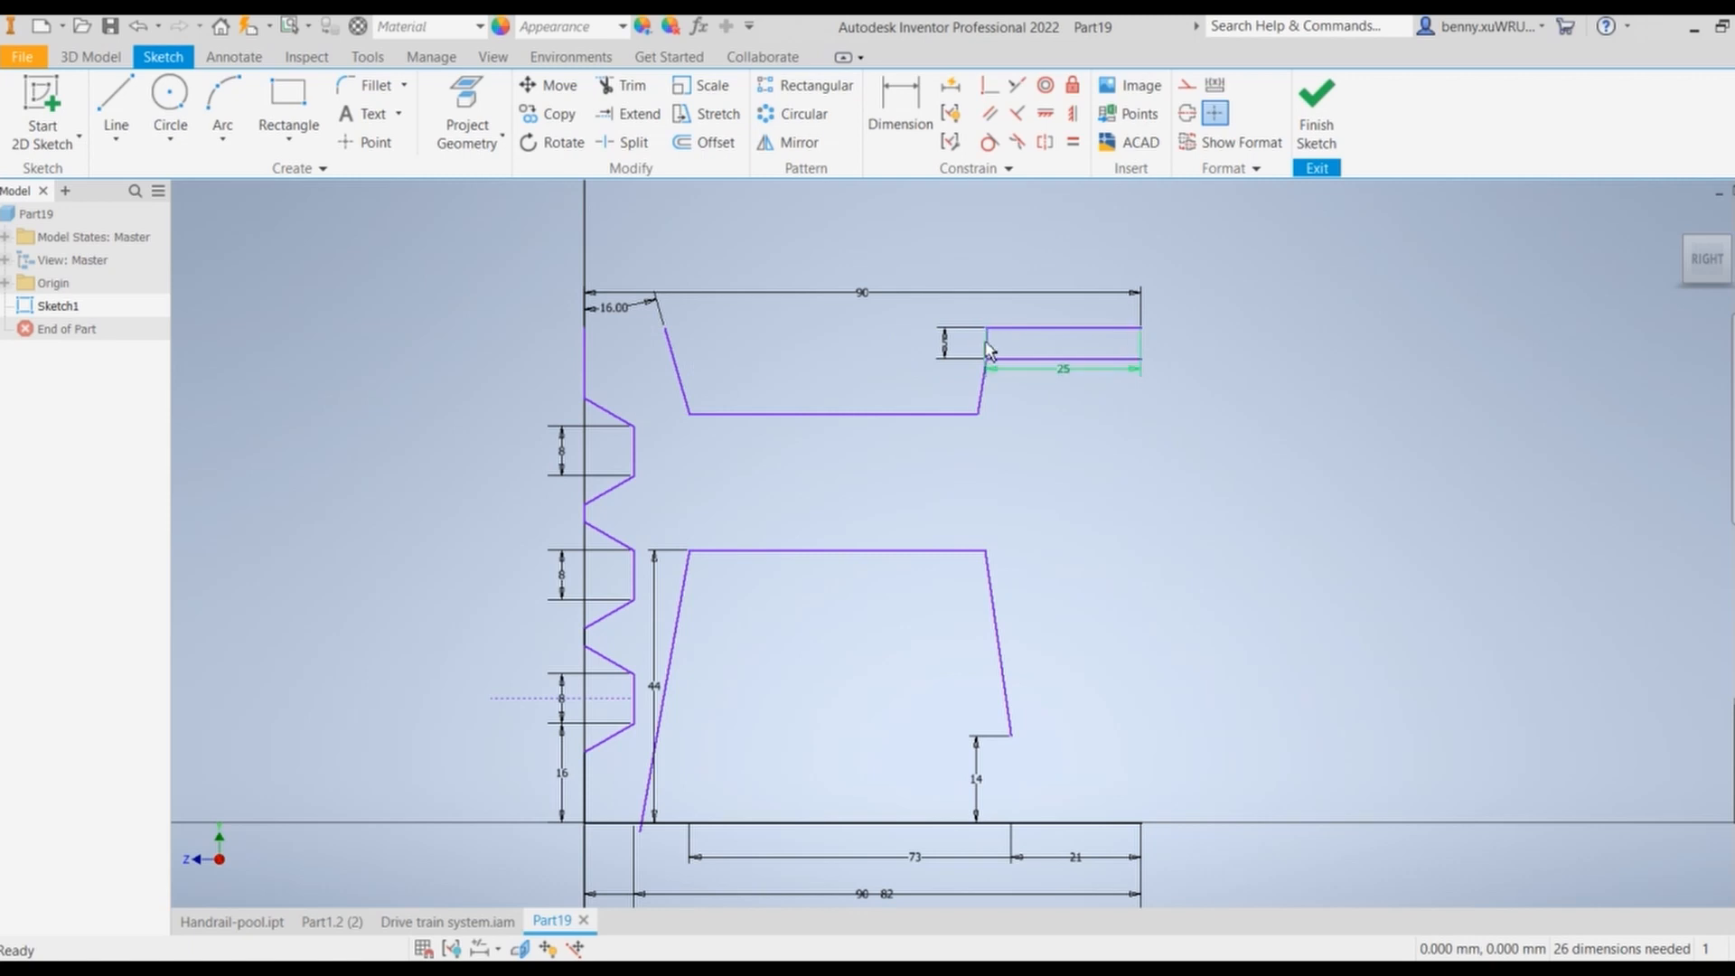
{"action": "key", "text": "Delete"}
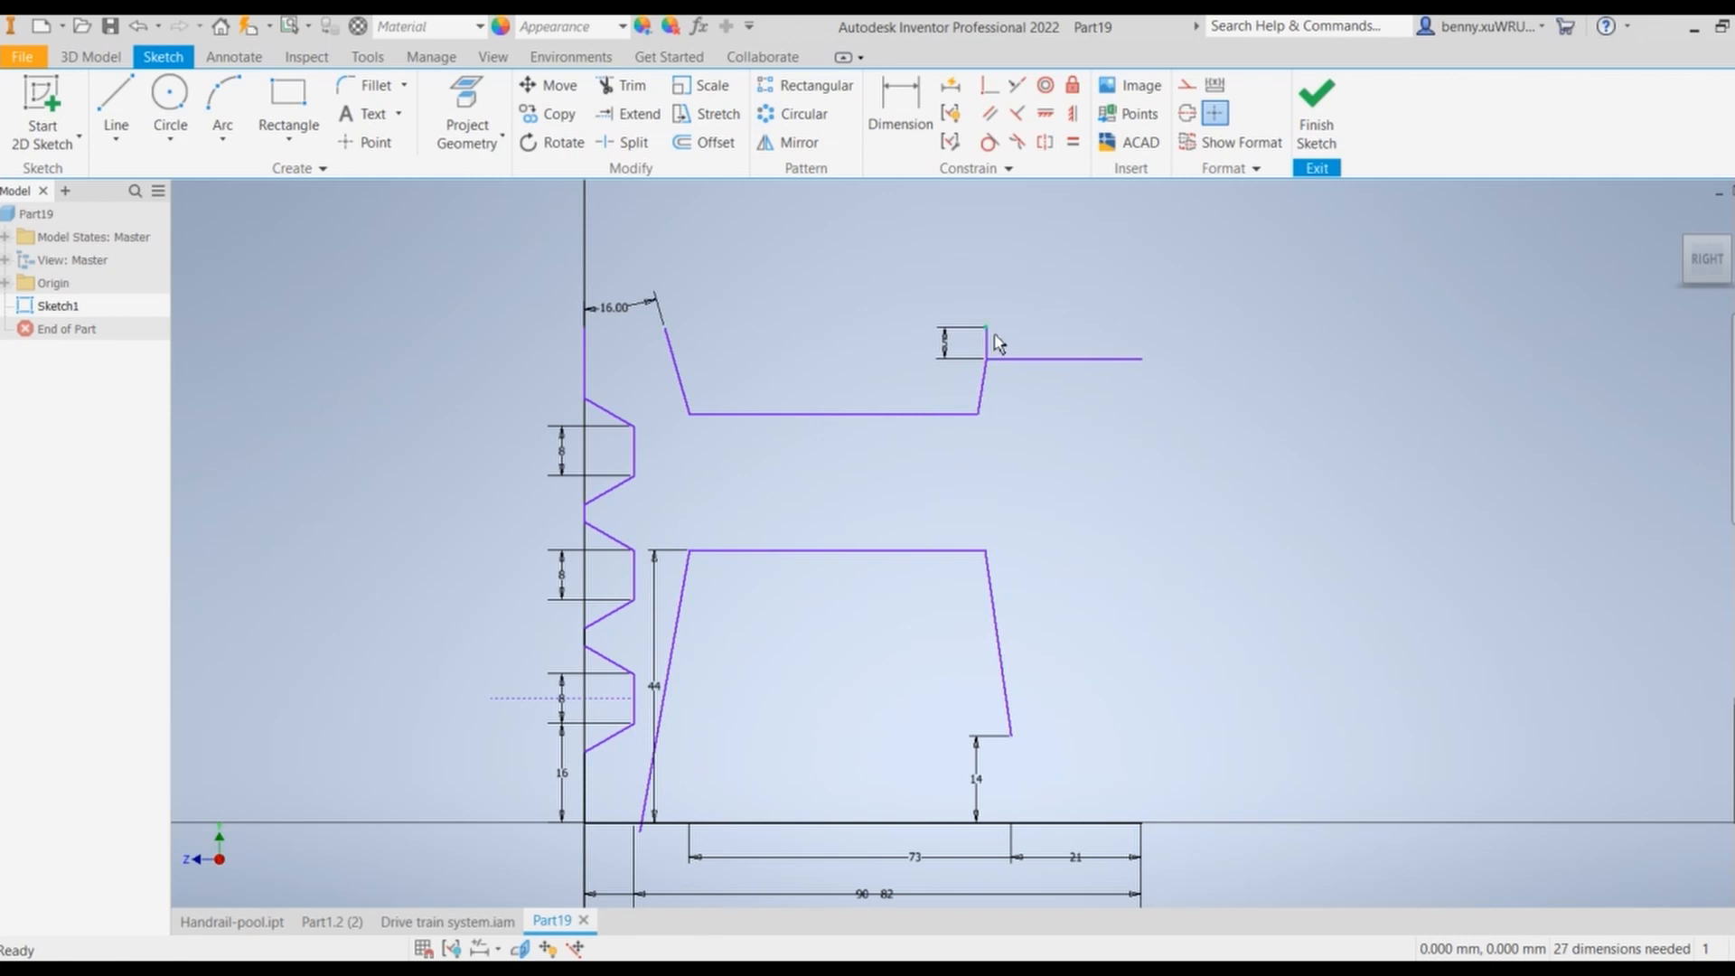
{"action": "left_click", "coordinate": [986, 343]}
{"action": "key", "text": "Delete"}
Step: Draw a horizontal line from the rim's upper outer corner to the upper end of the 16-degree recess line
{"action": "key", "text": "l"}
{"action": "left_click", "coordinate": [585, 326]}
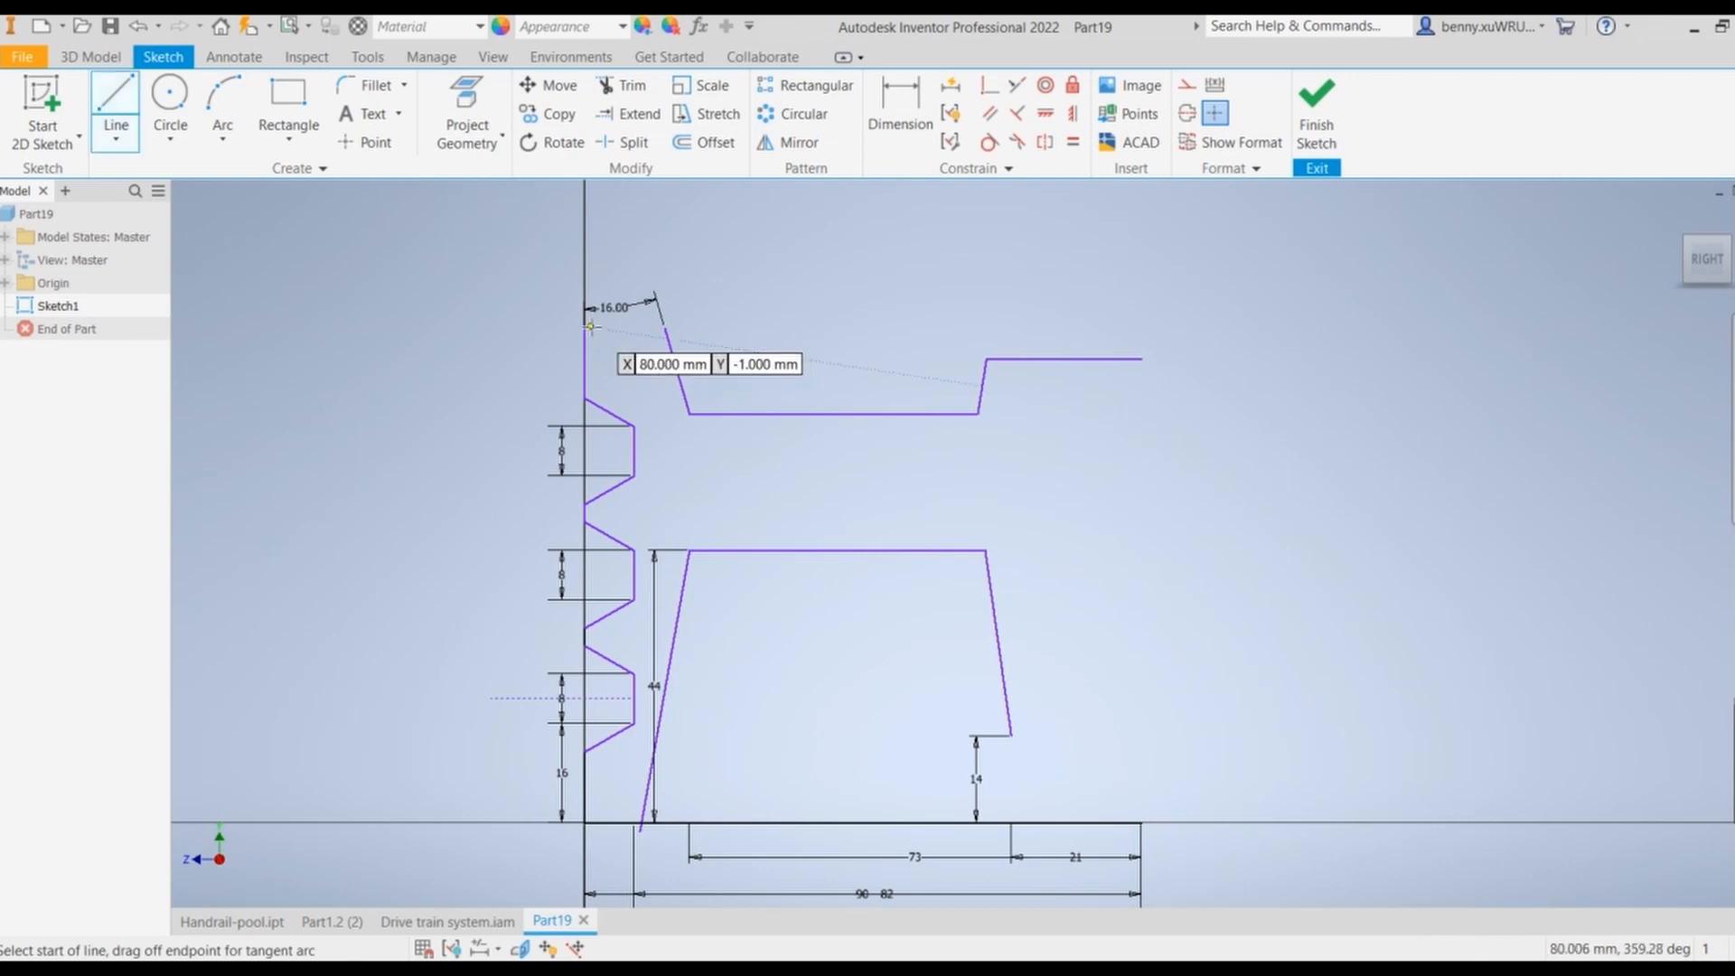
{"action": "left_click", "coordinate": [664, 327]}
{"action": "right_click", "coordinate": [833, 308]}
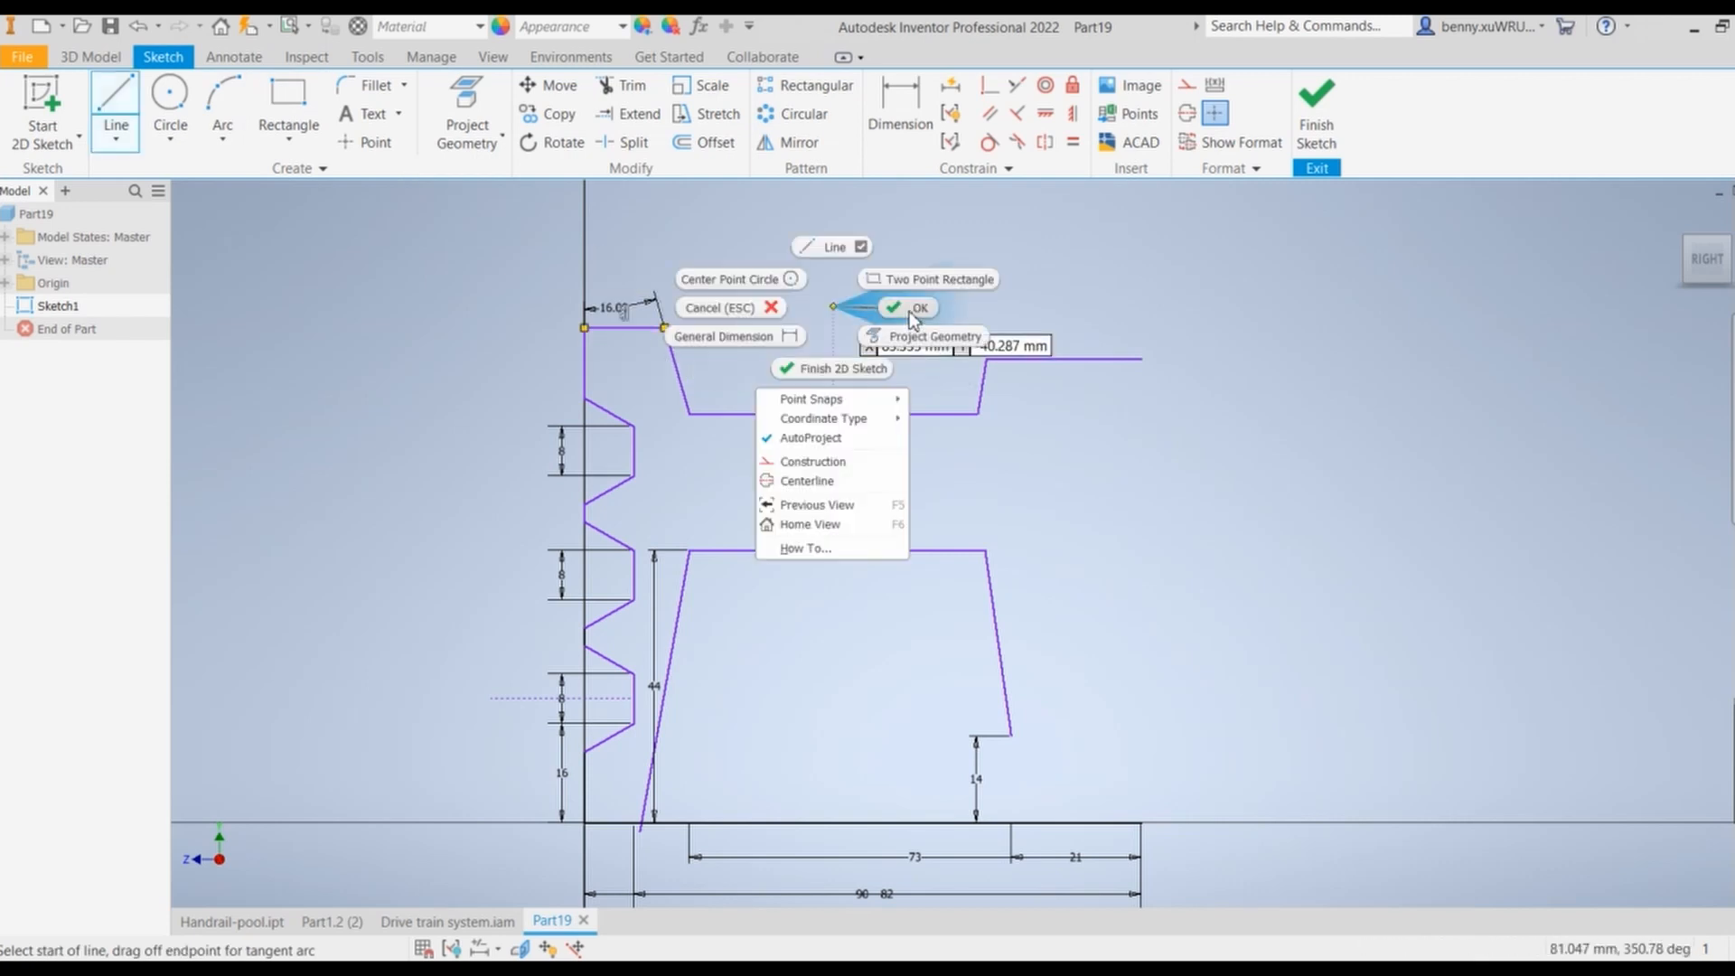
{"action": "left_click", "coordinate": [908, 307]}
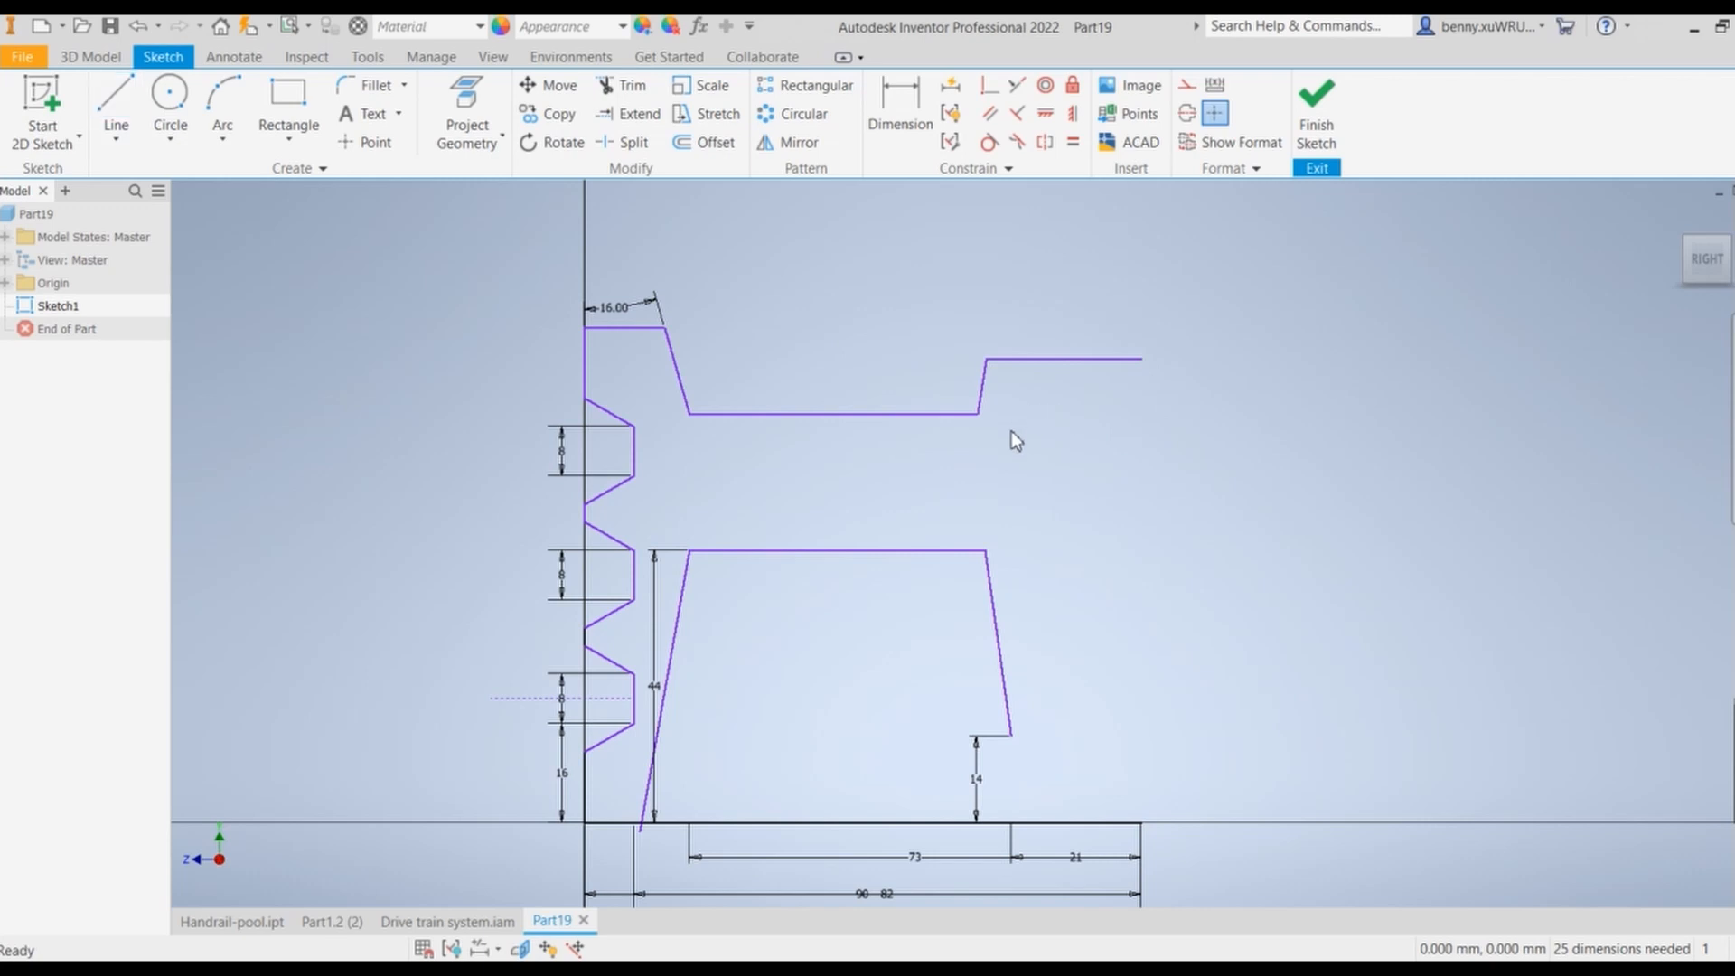
Step: Check the hub's bore in the Word worksheet, and draw in Inventor a 12.5 mm horizontal line outward from the base line's axis-side end
{"action": "key", "text": "alt+Tab"}
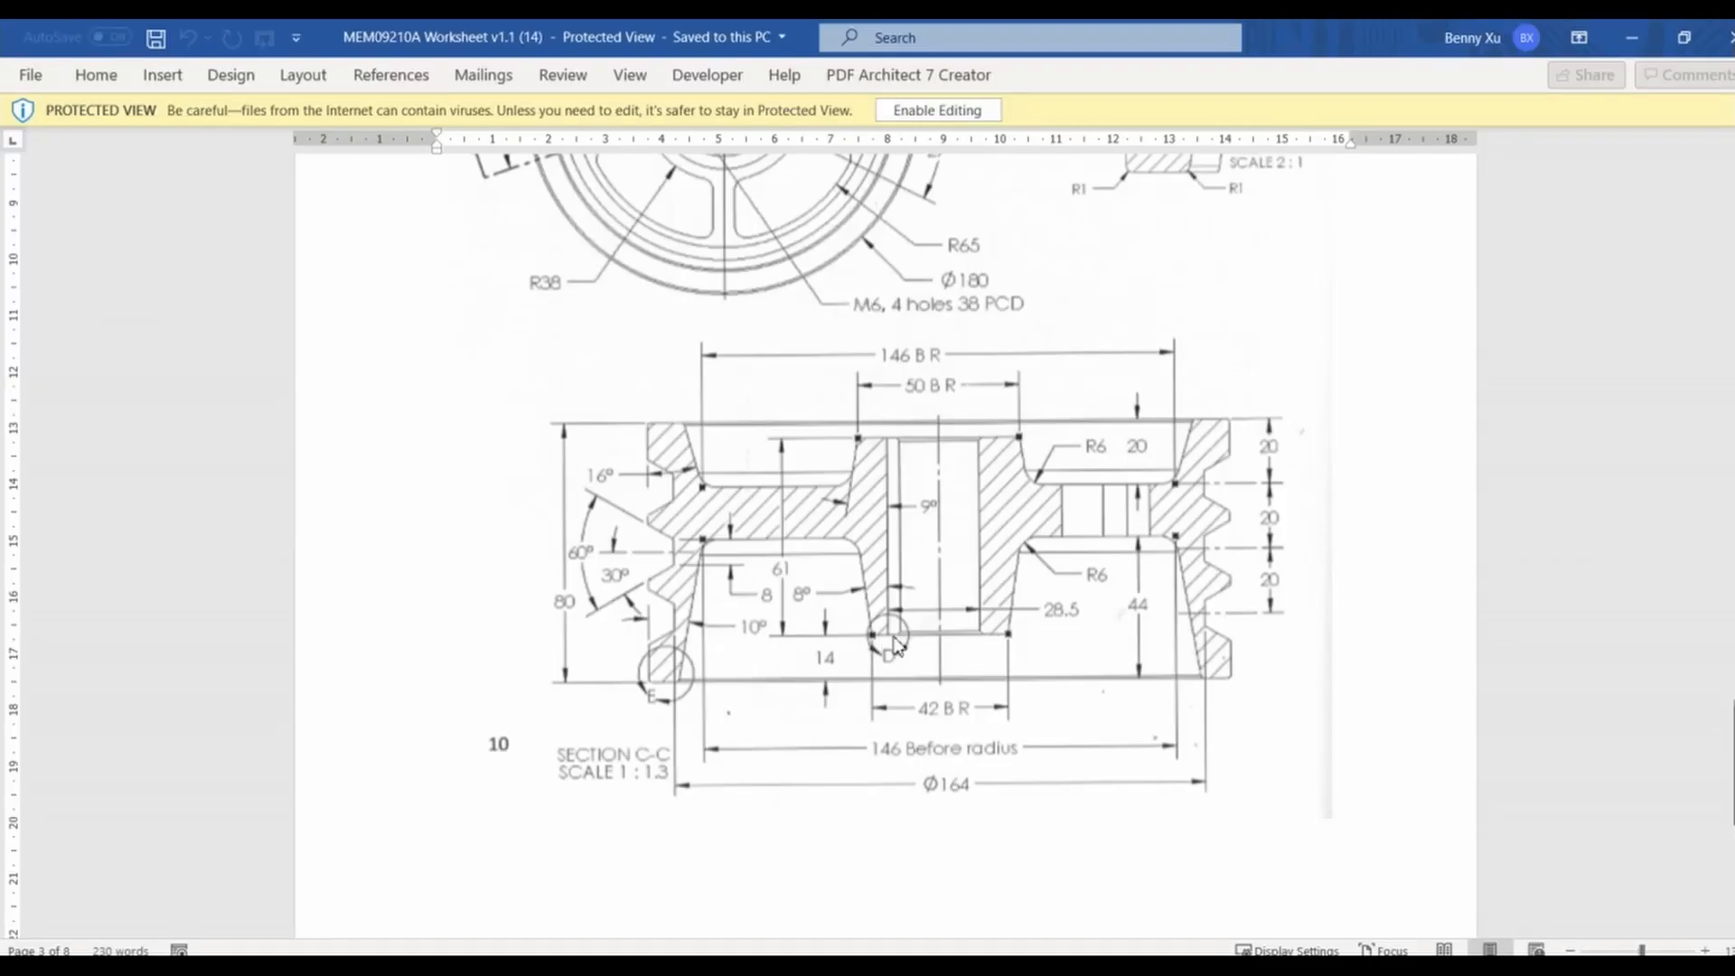
{"action": "scroll", "coordinate": [696, 461], "scroll_direction": "up", "scroll_amount": 3}
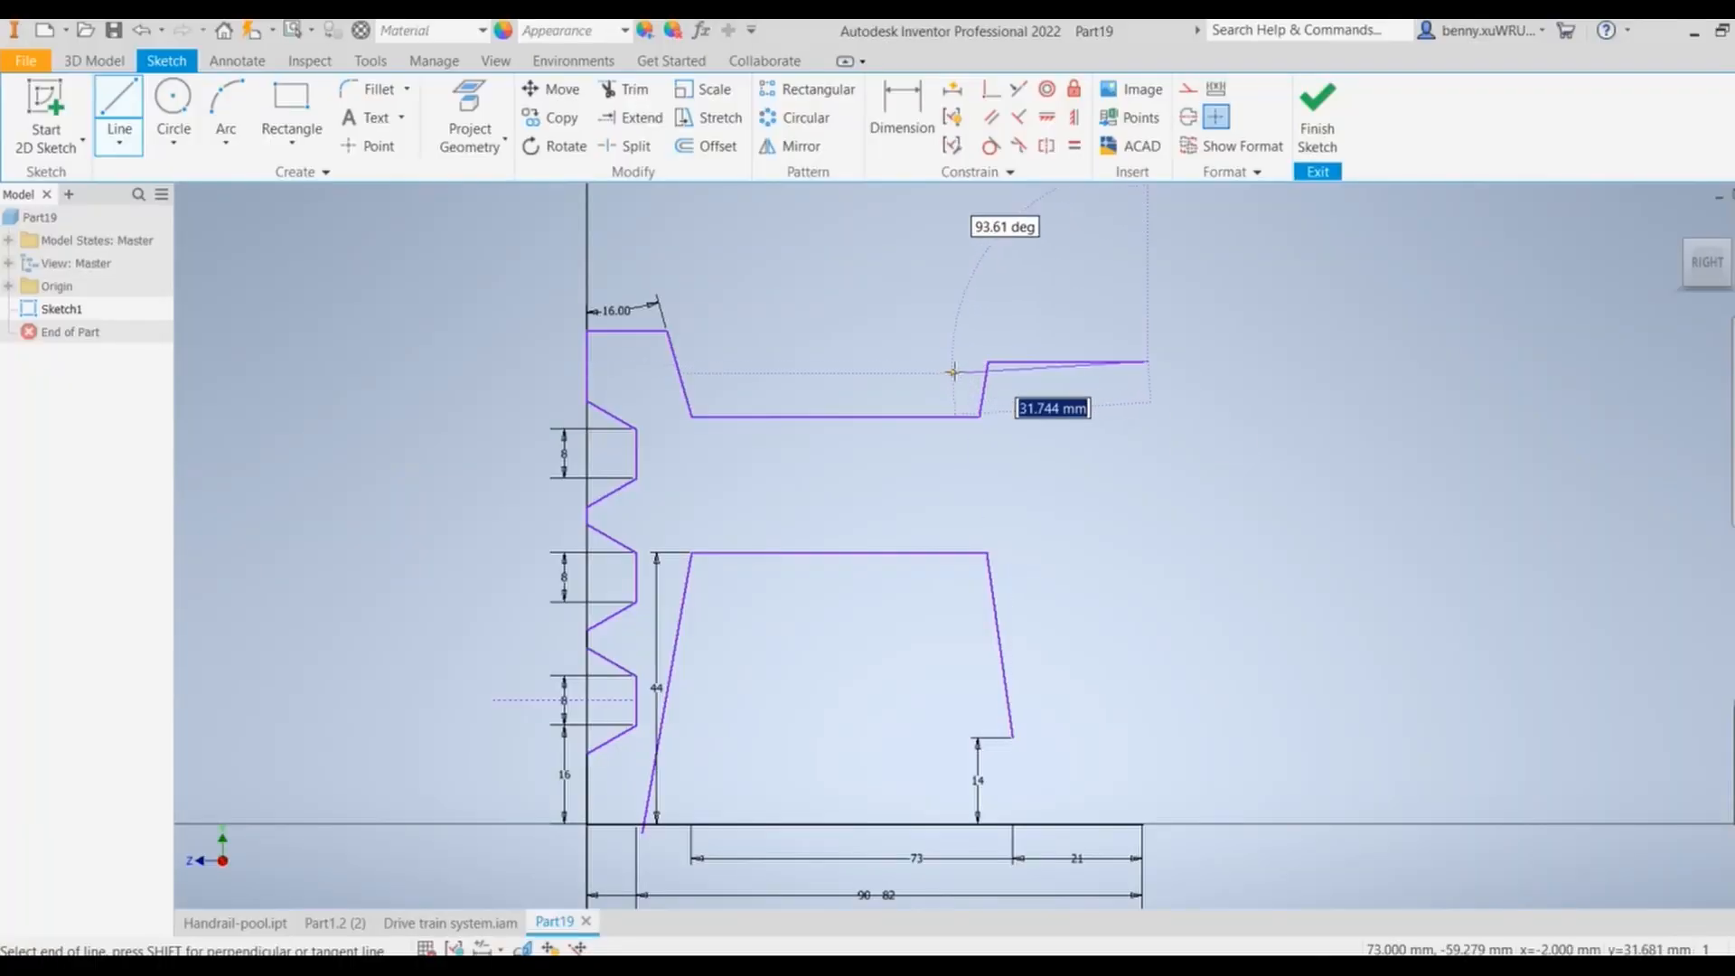
{"action": "key", "text": "Escape"}
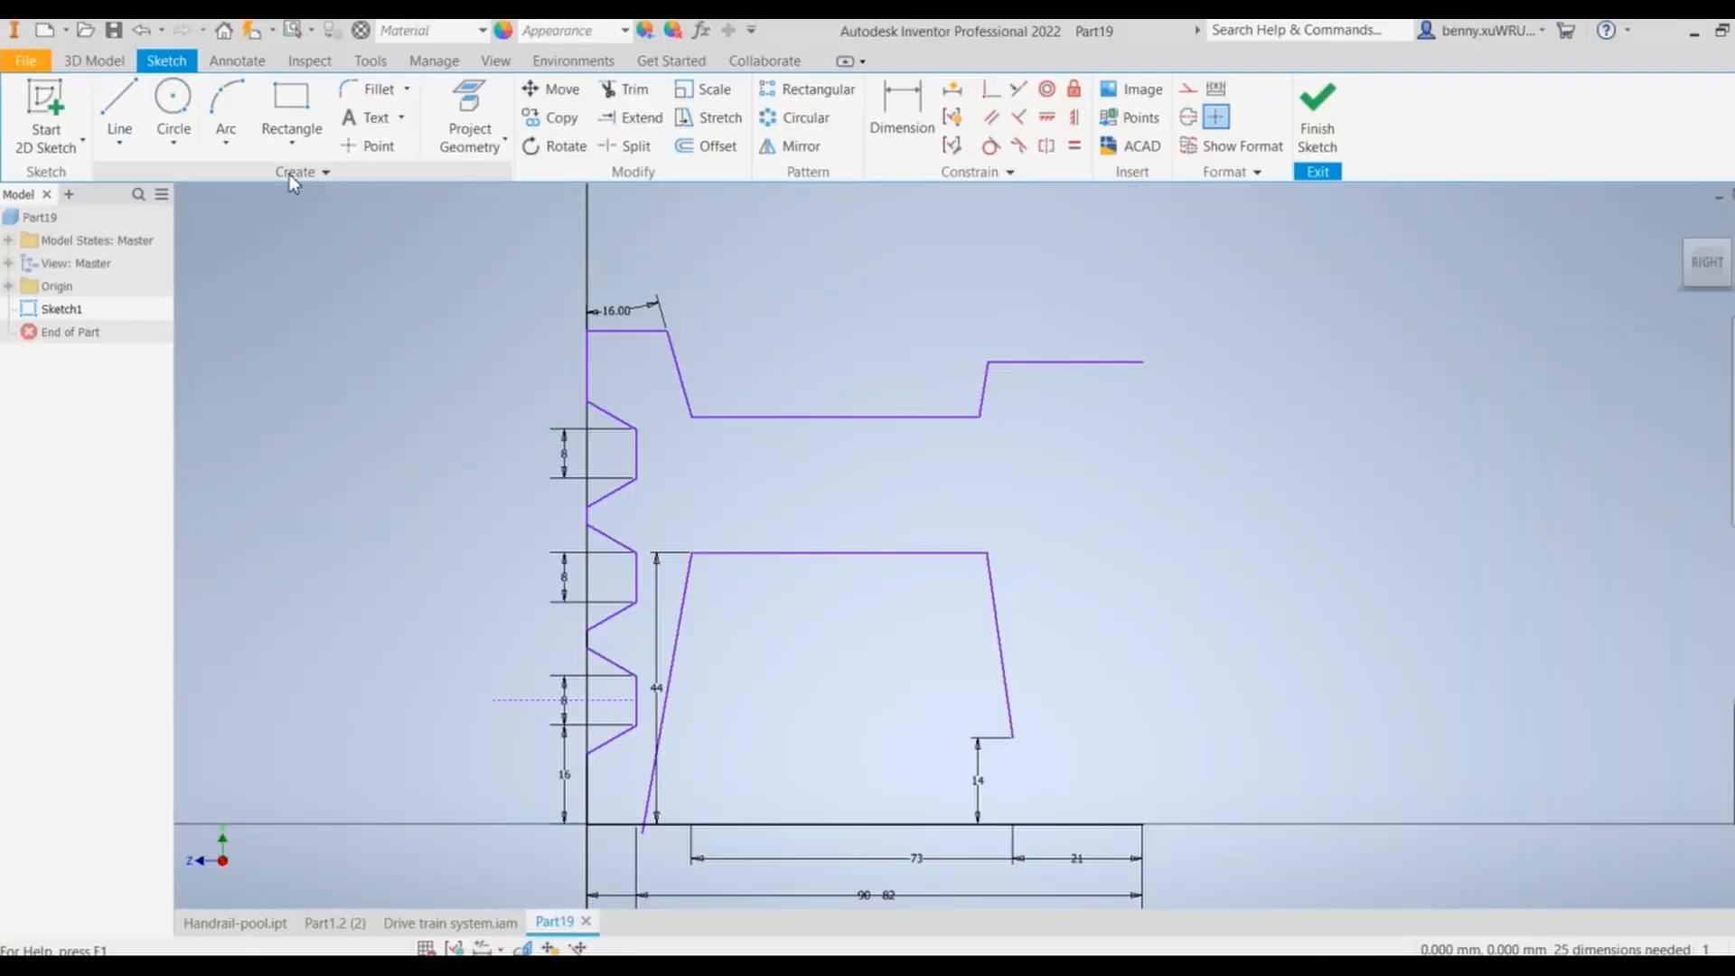
{"action": "left_click", "coordinate": [118, 107]}
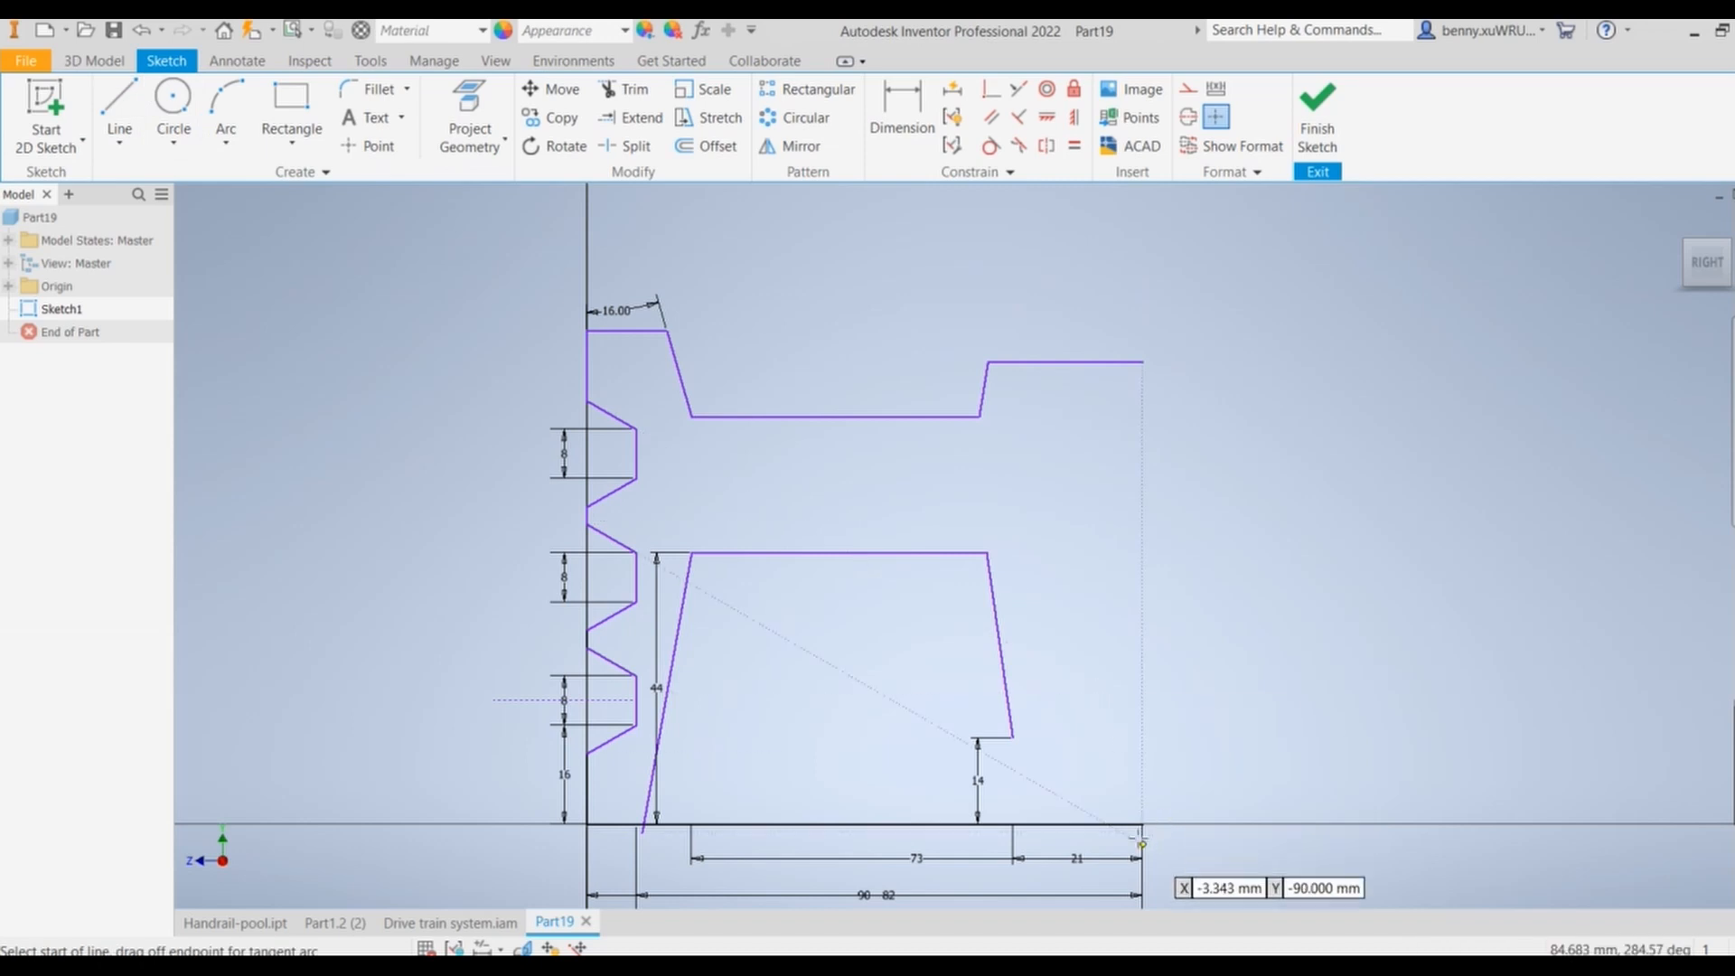
{"action": "left_click", "coordinate": [1143, 824]}
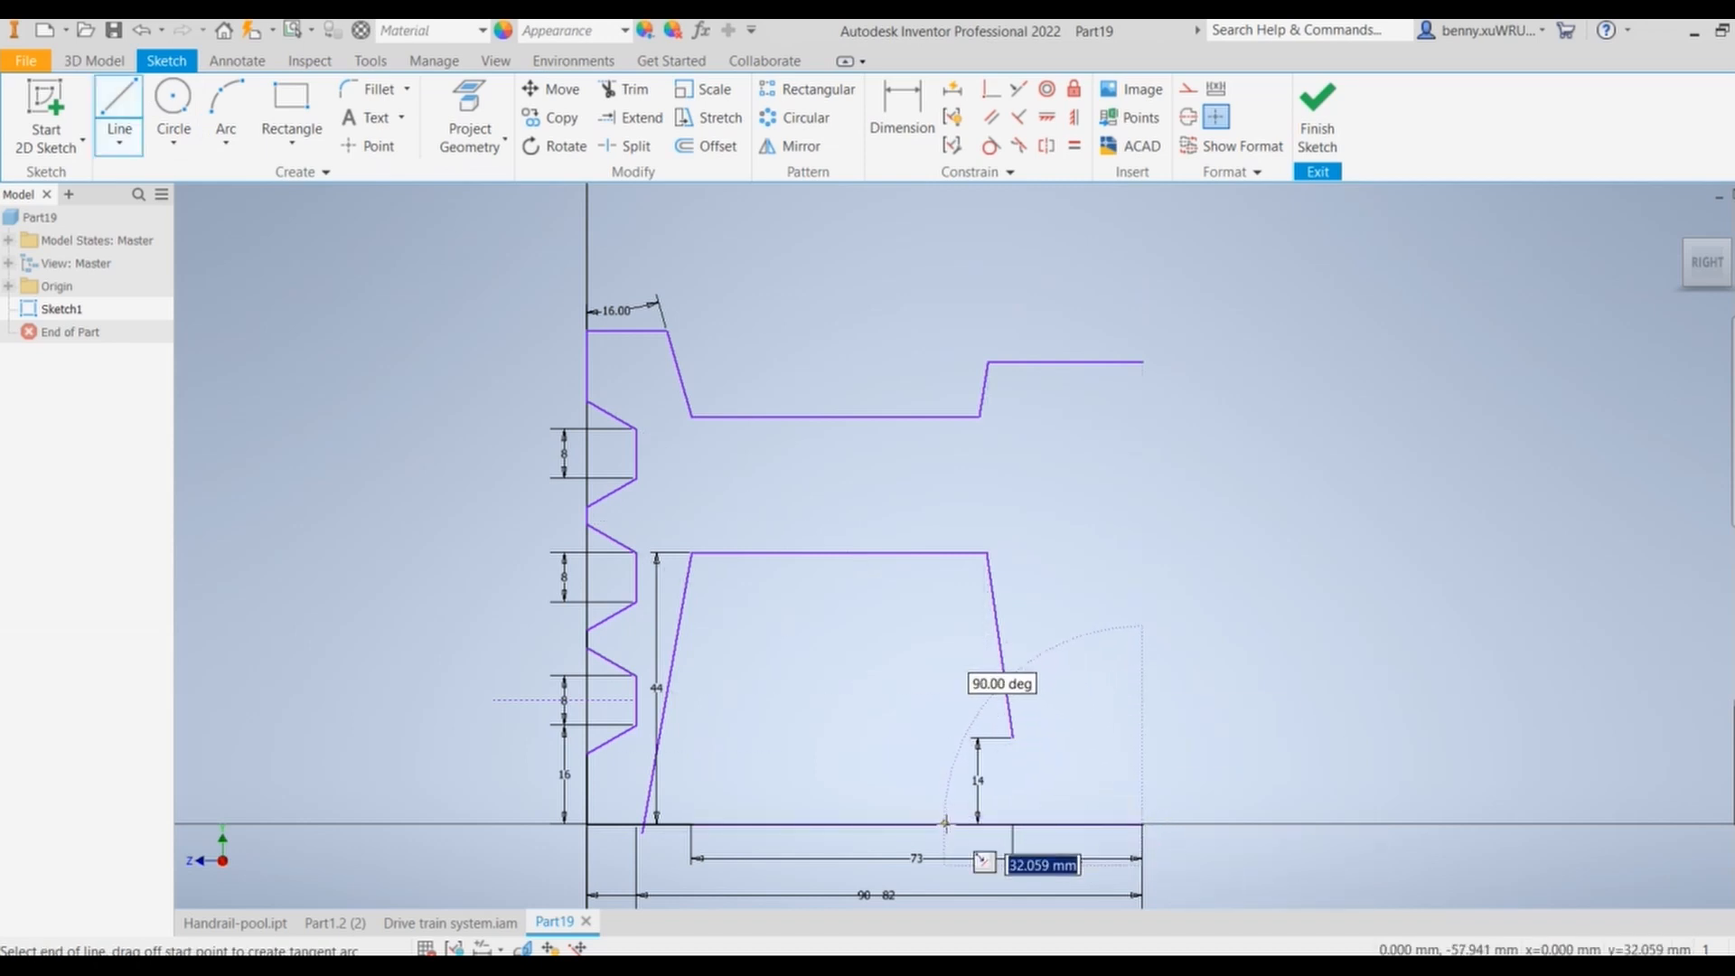
{"action": "type", "text": "12."}
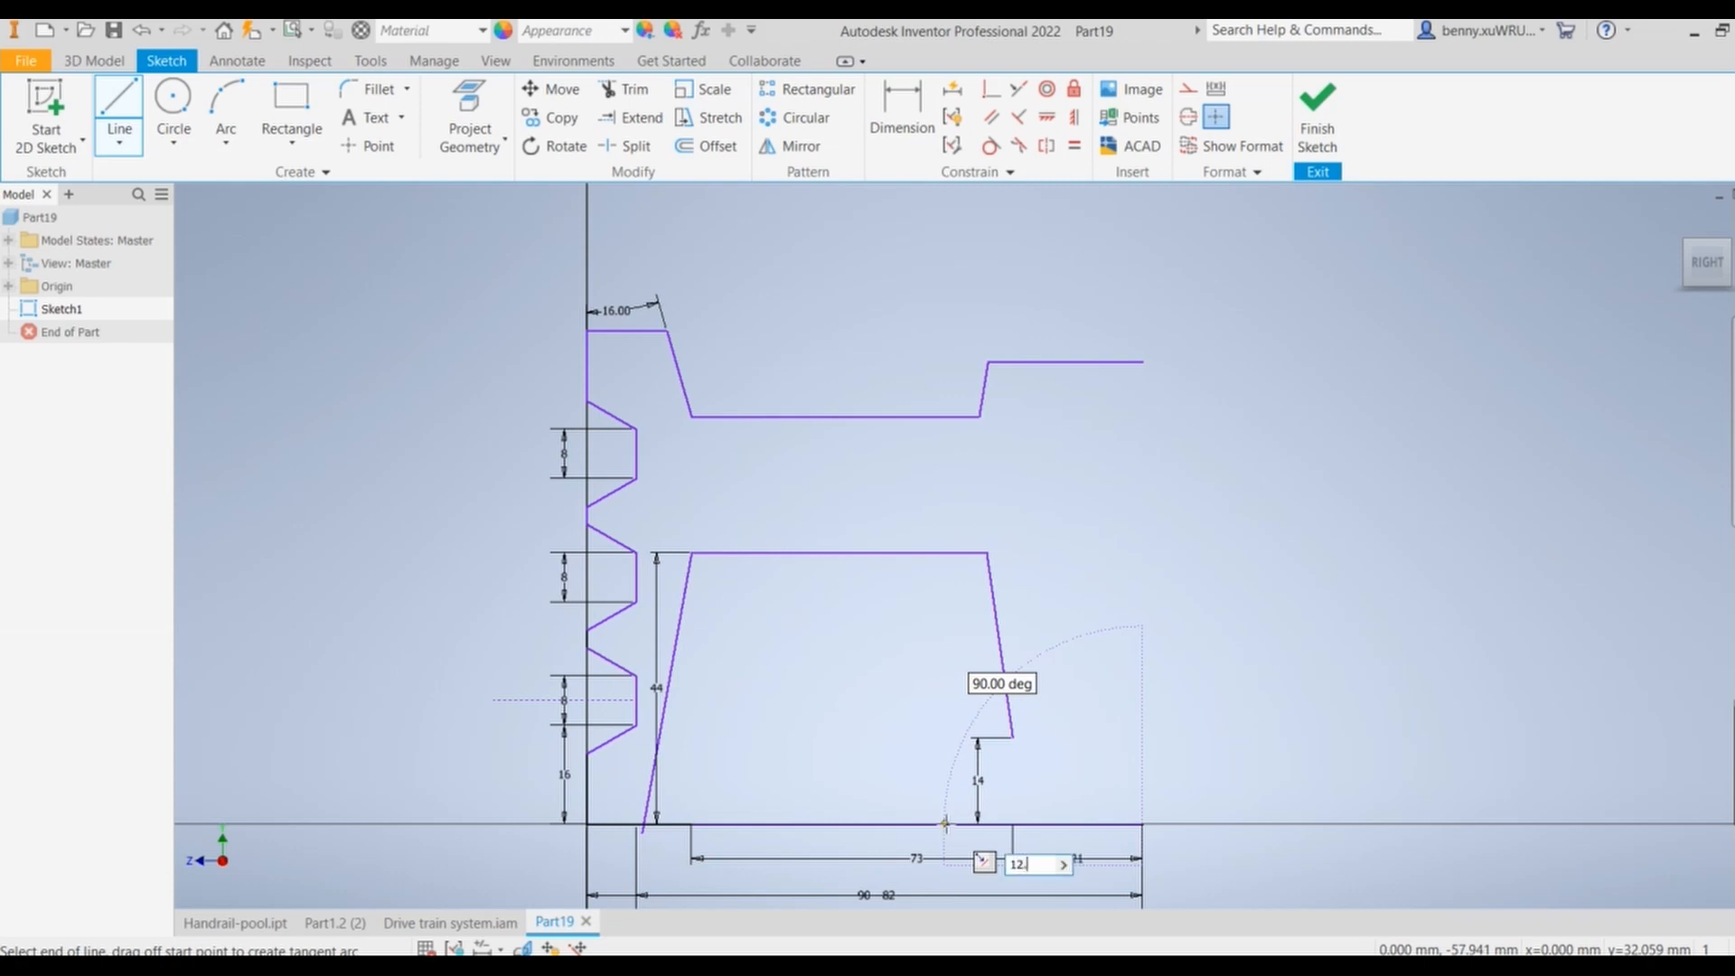
{"action": "type", "text": "5"}
{"action": "key", "text": "Return"}
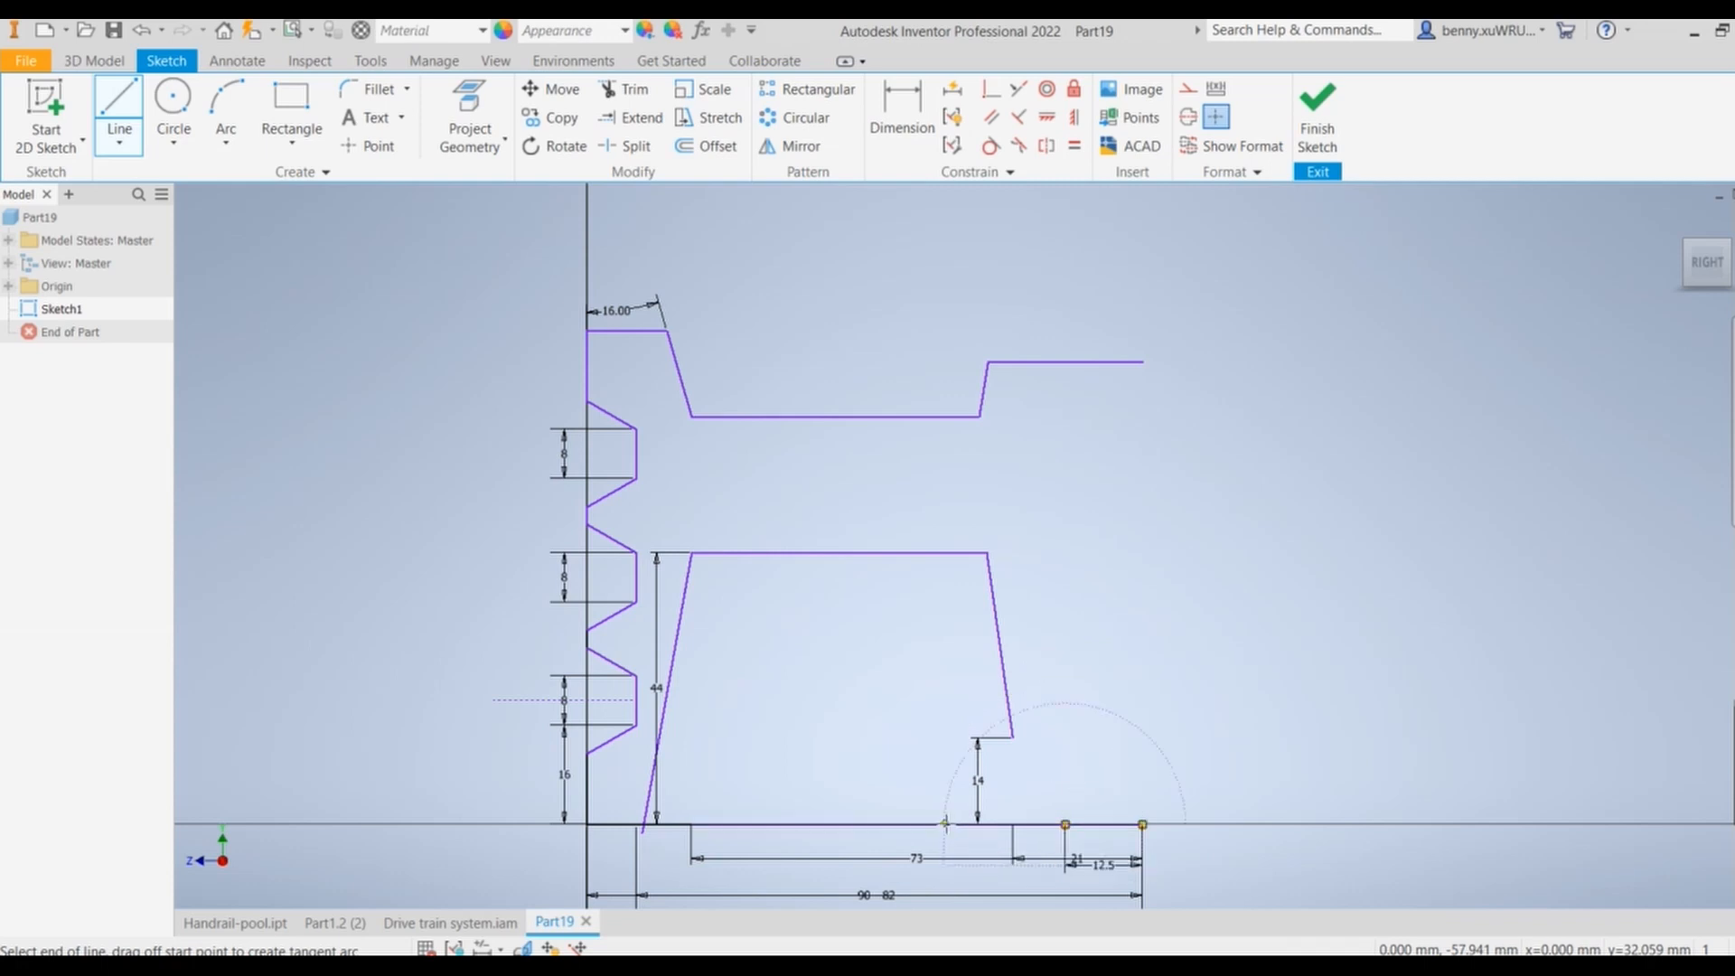
Step: Draw the vertical bore line from the end of the 12.5 mm line up to the hub's top line
{"action": "left_click", "coordinate": [1064, 362]}
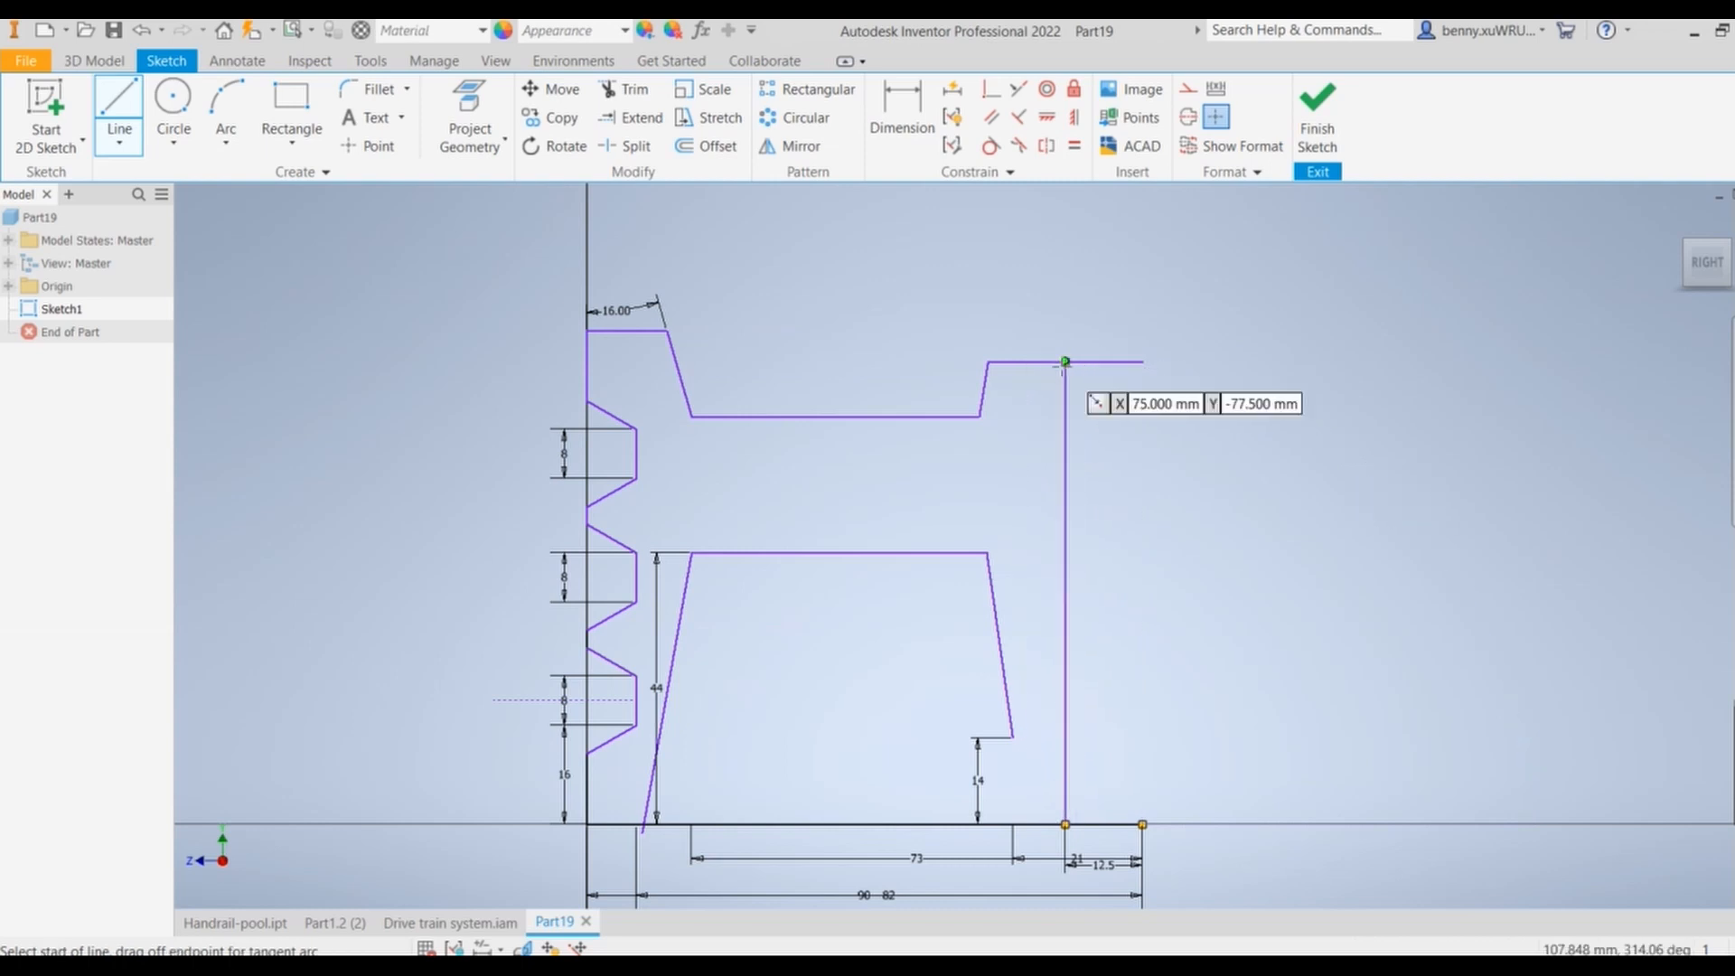
{"action": "right_click", "coordinate": [1065, 361]}
{"action": "left_click", "coordinate": [1140, 370]}
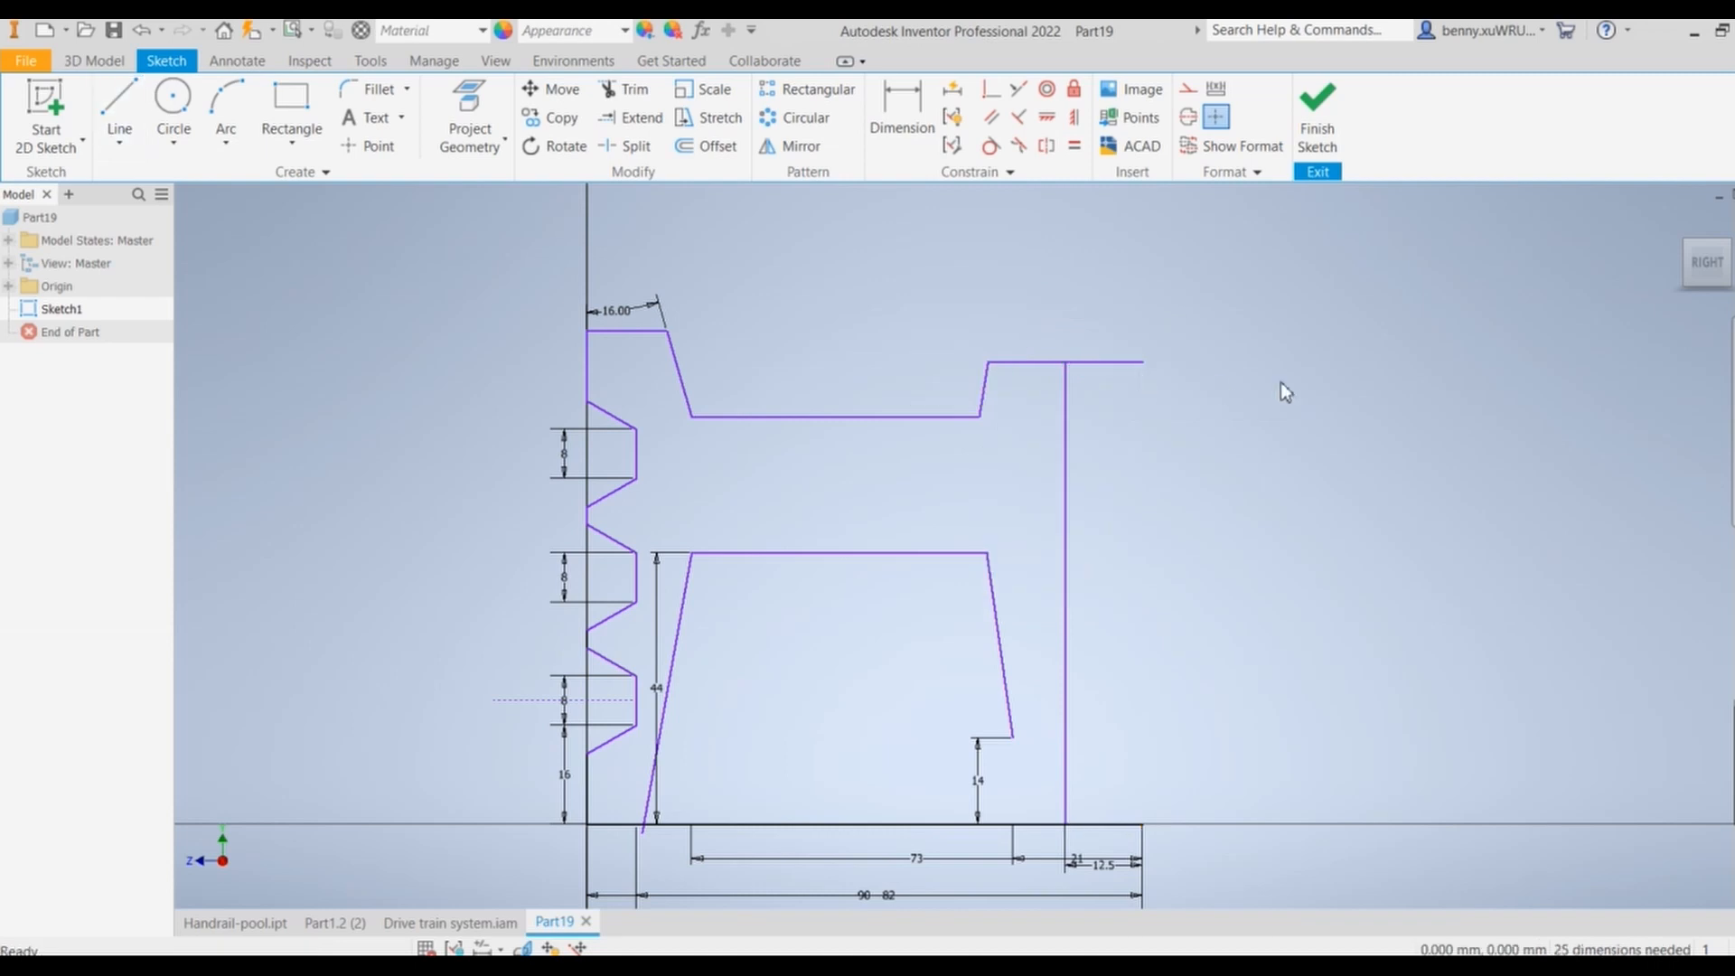
Step: Draw a horizontal line from the lower end of the hub's slanted line across to the vertical bore line
{"action": "key", "text": "l"}
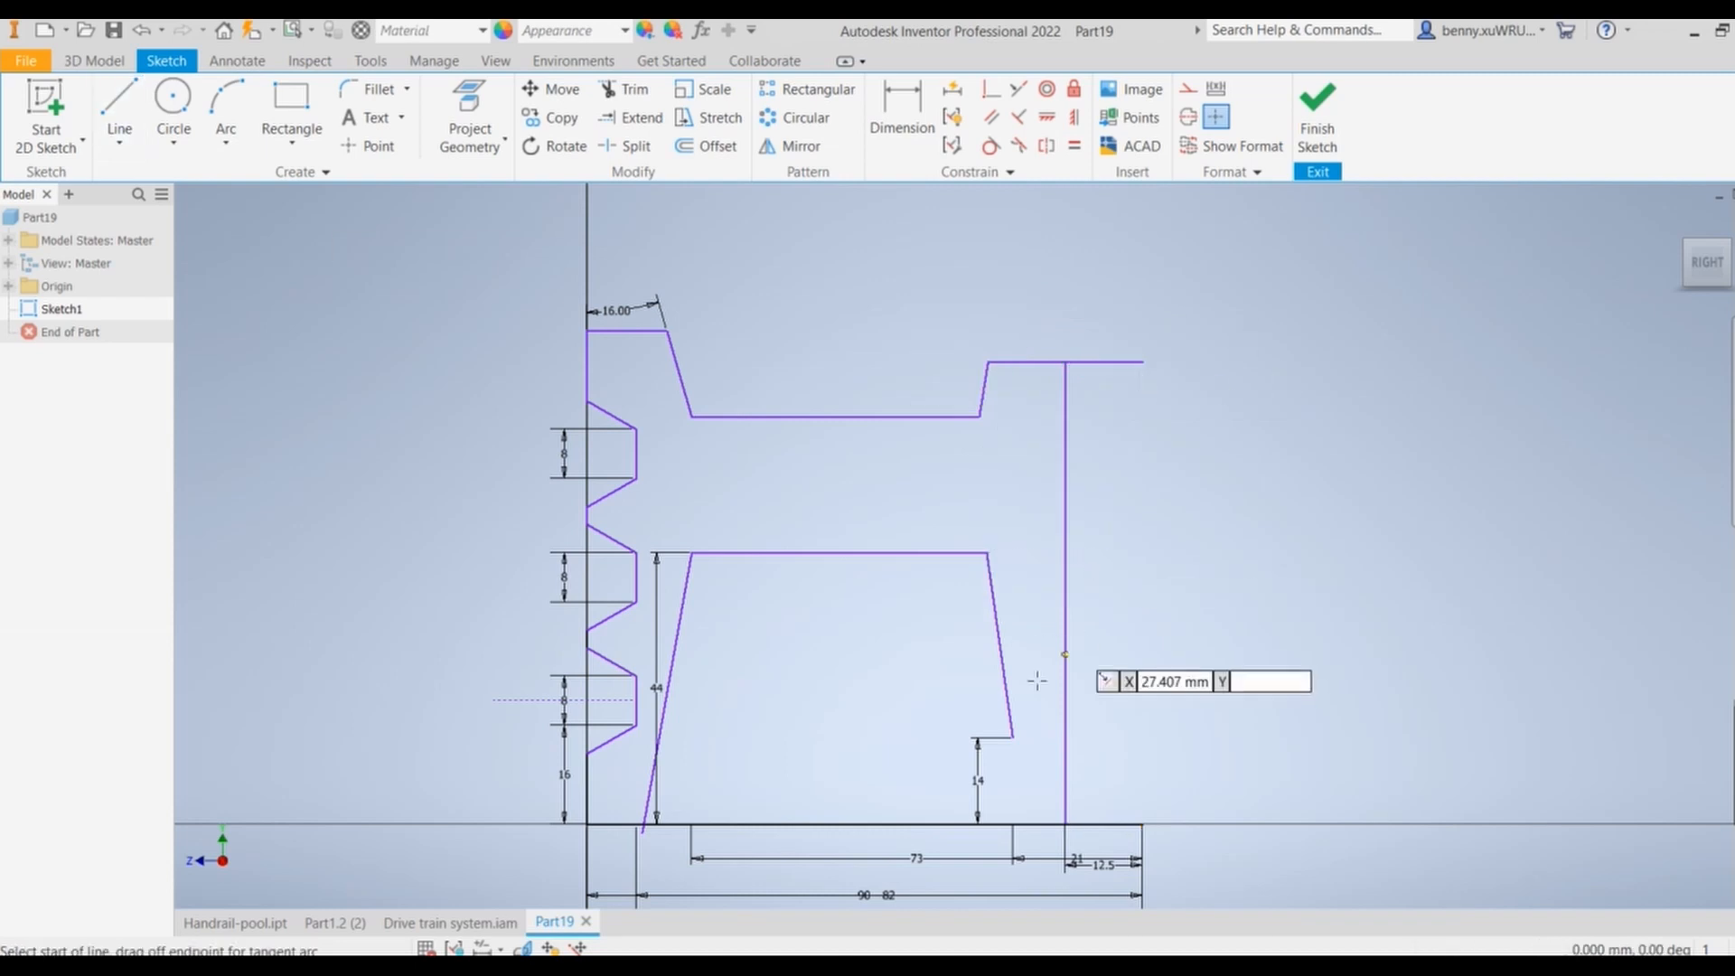
{"action": "left_click", "coordinate": [1012, 737]}
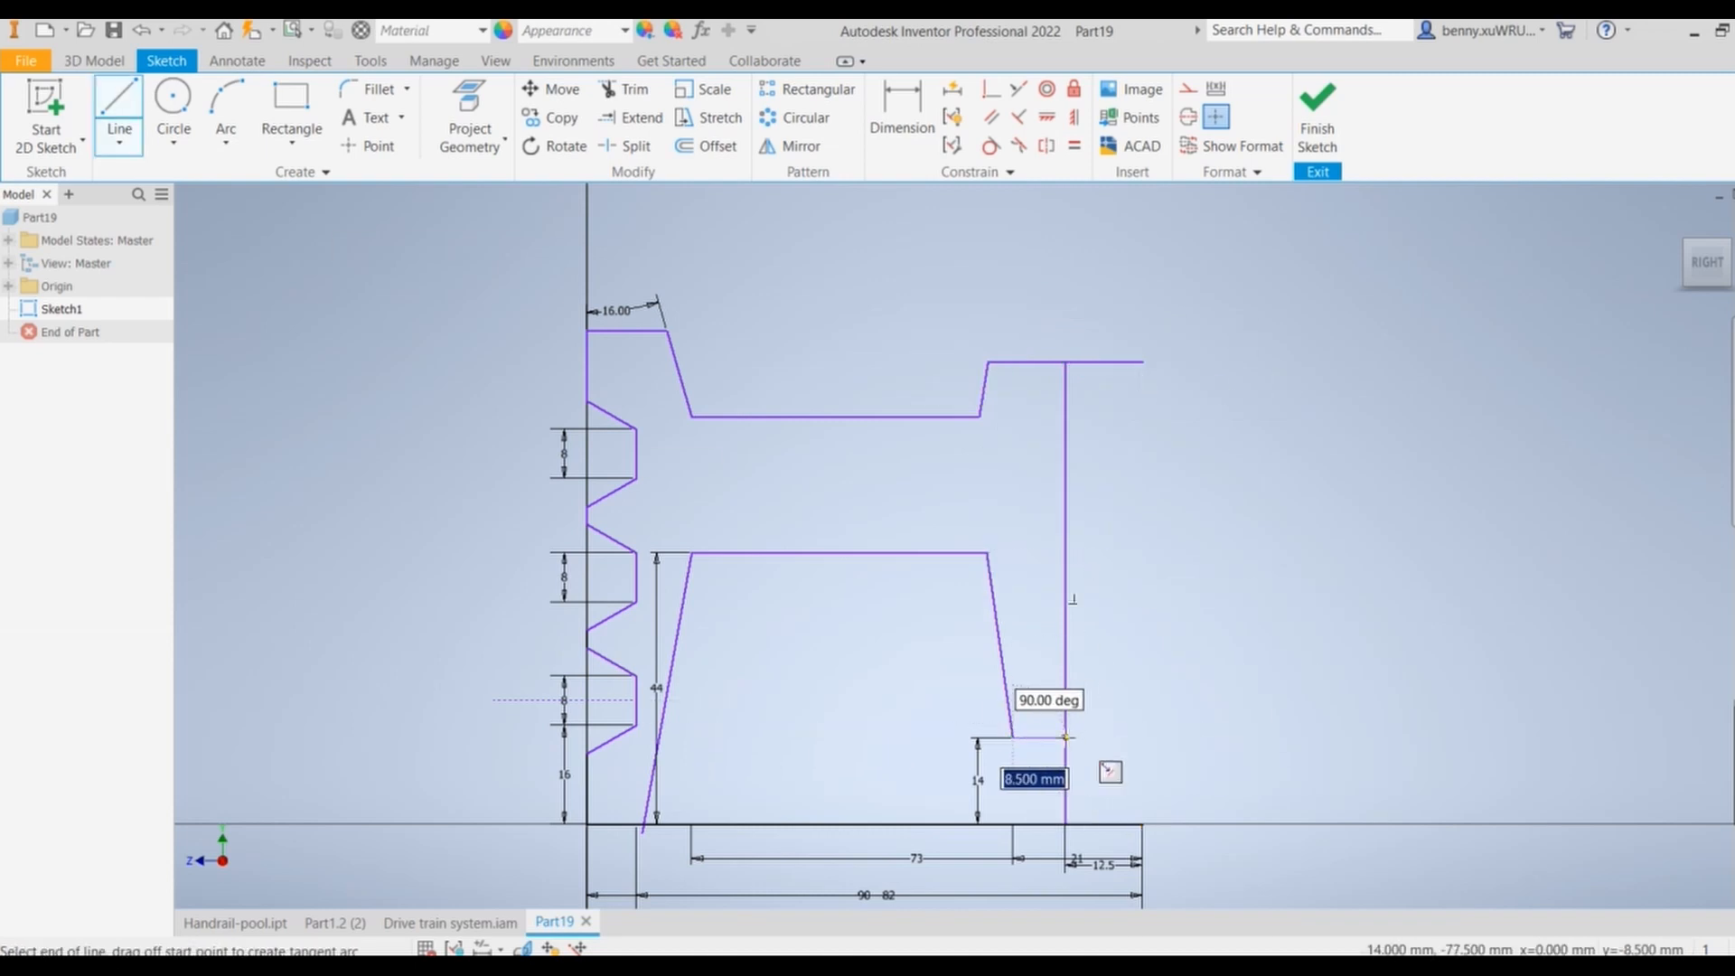
{"action": "left_click", "coordinate": [1065, 737]}
{"action": "right_click", "coordinate": [1066, 739]}
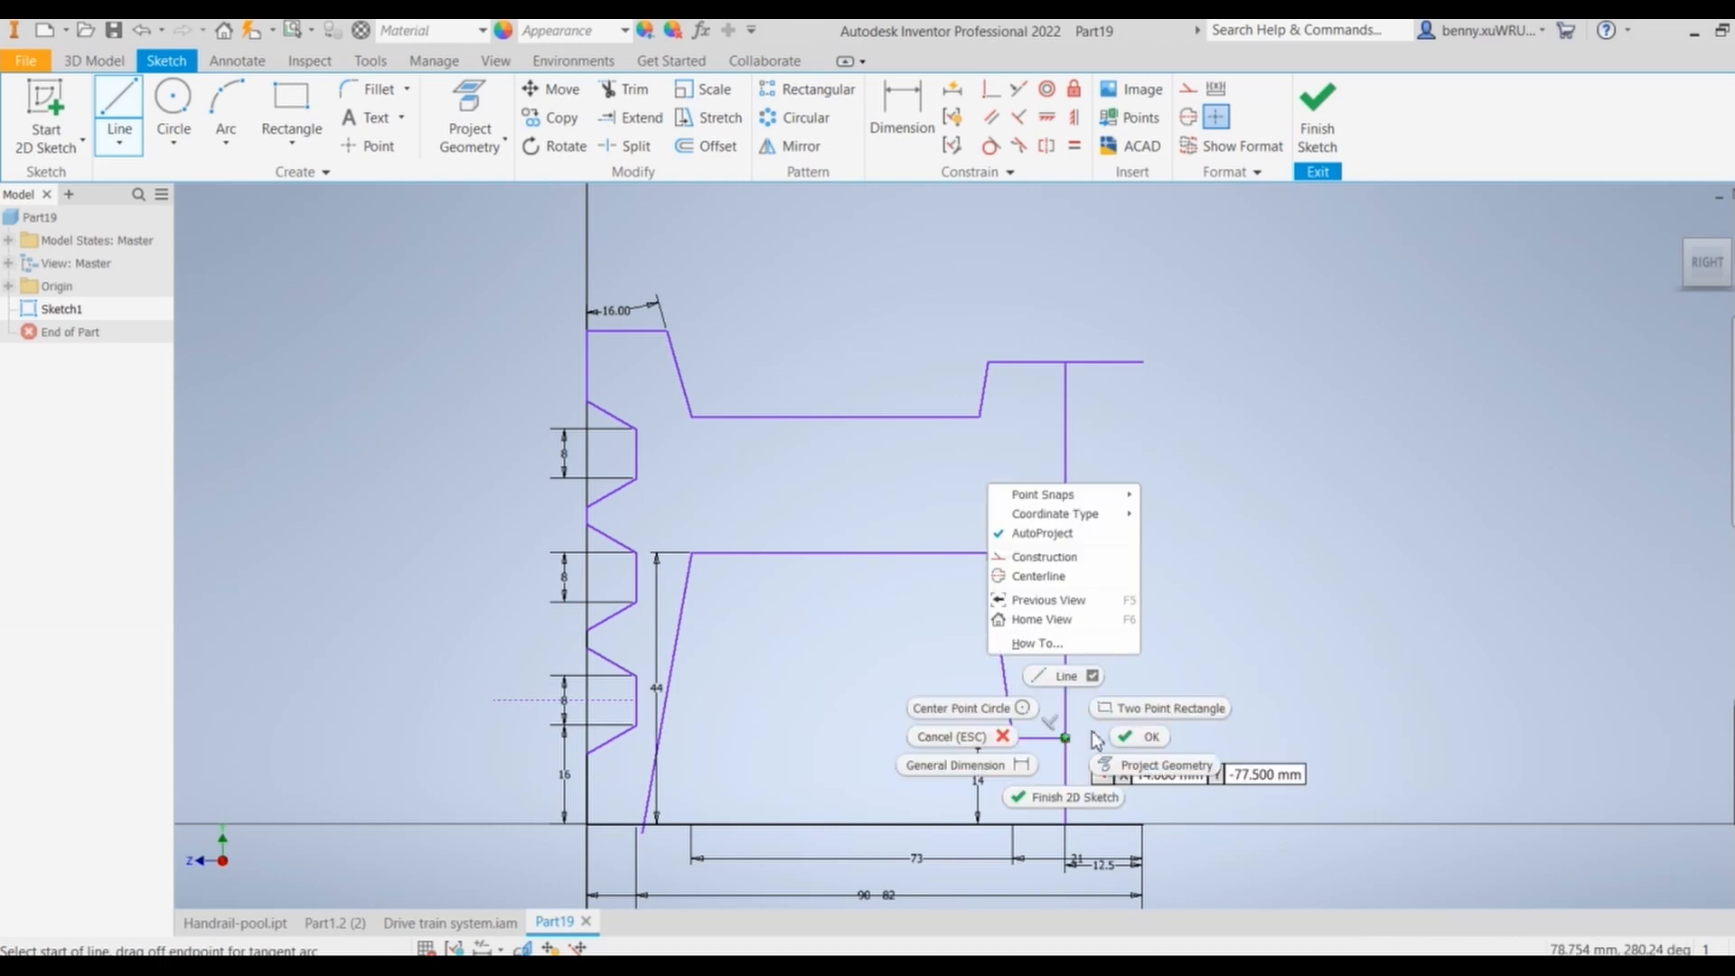
{"action": "left_click", "coordinate": [1154, 742]}
{"action": "key", "text": "Escape"}
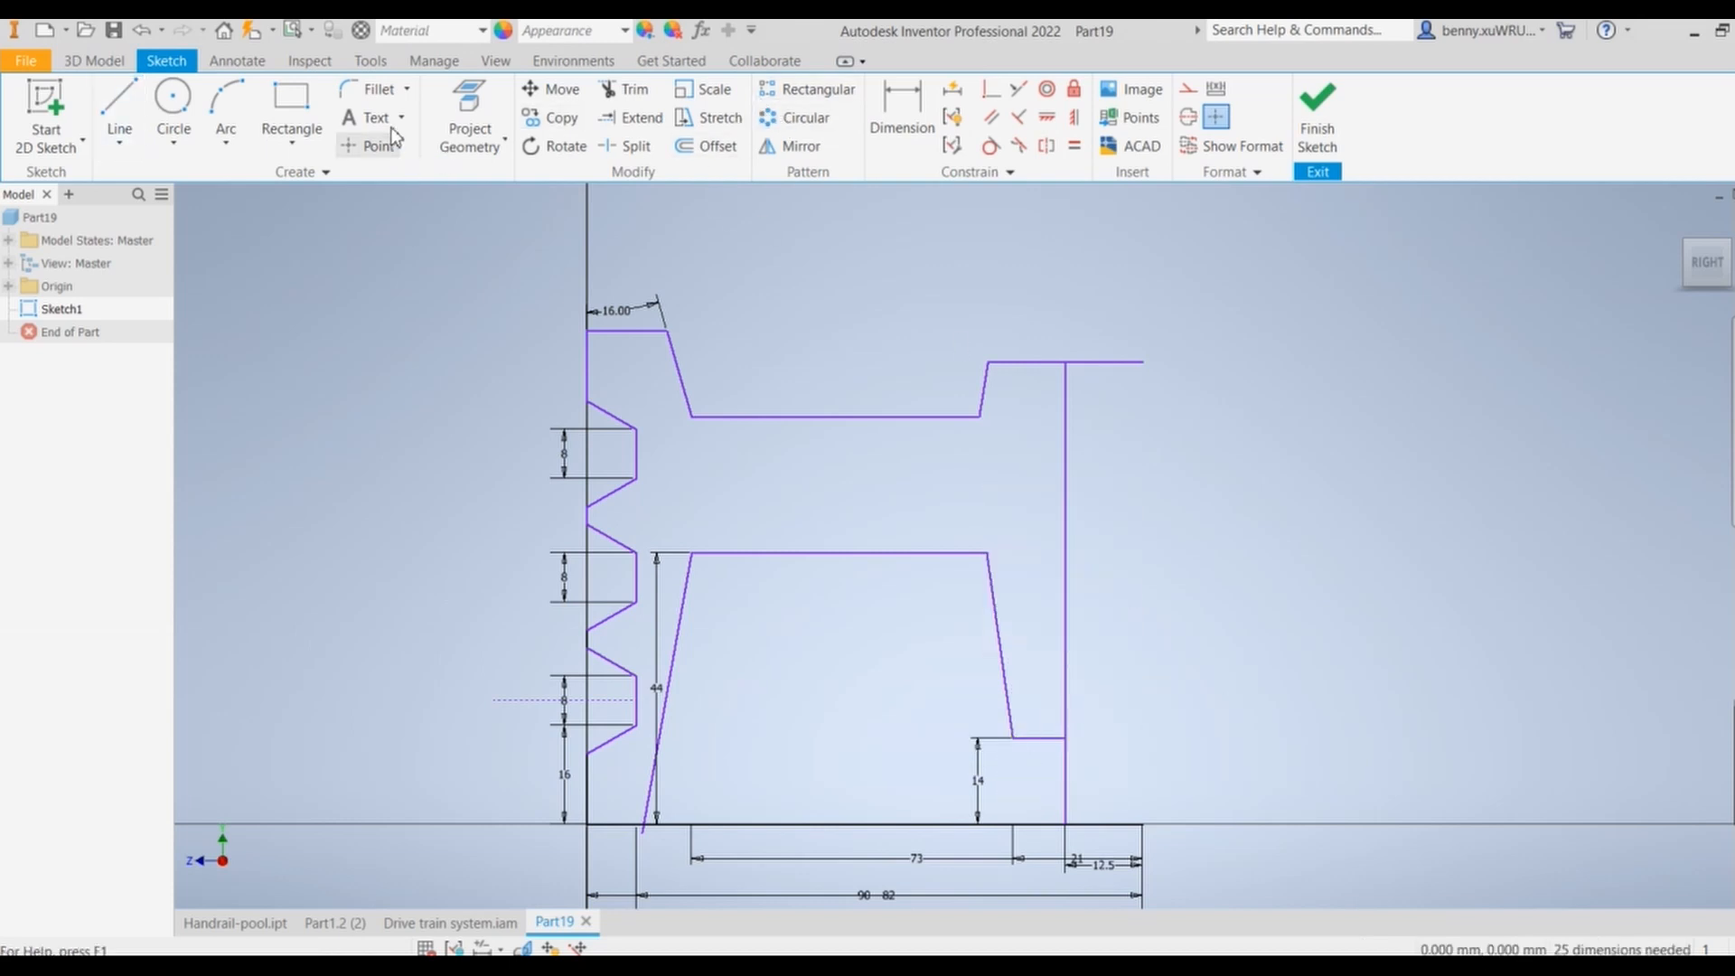
Step: Trim the part of the bore line that extends below the hub's bottom edge
{"action": "left_click", "coordinate": [636, 94]}
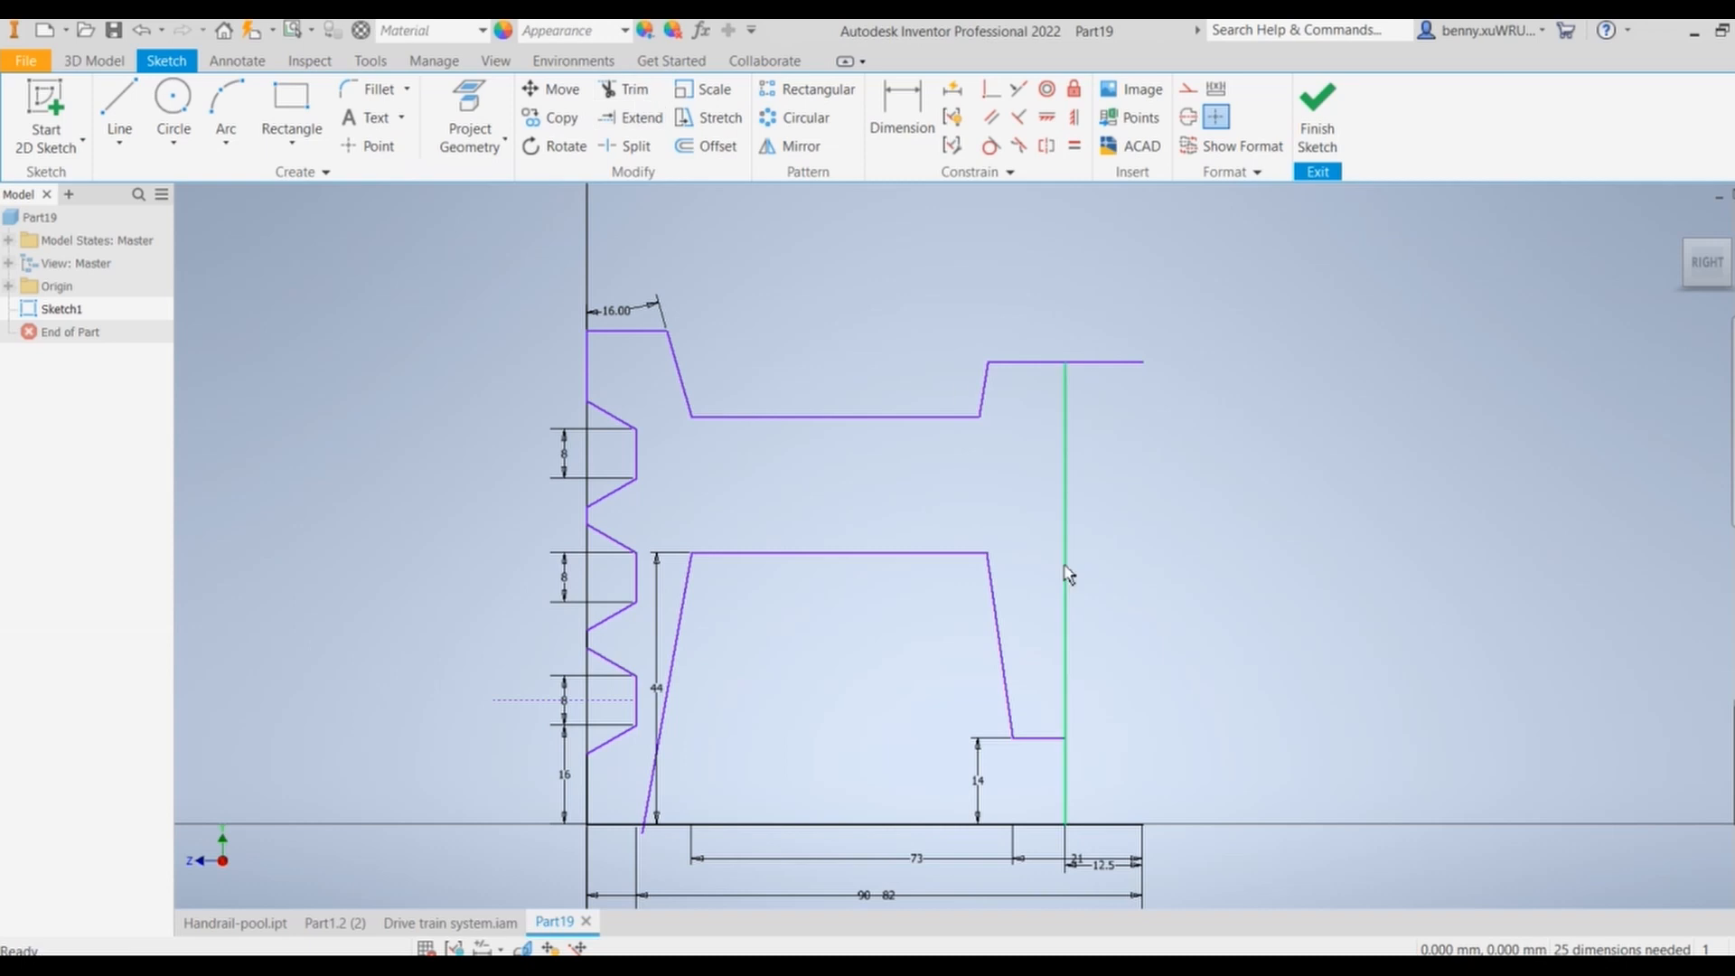
{"action": "left_click", "coordinate": [1067, 795]}
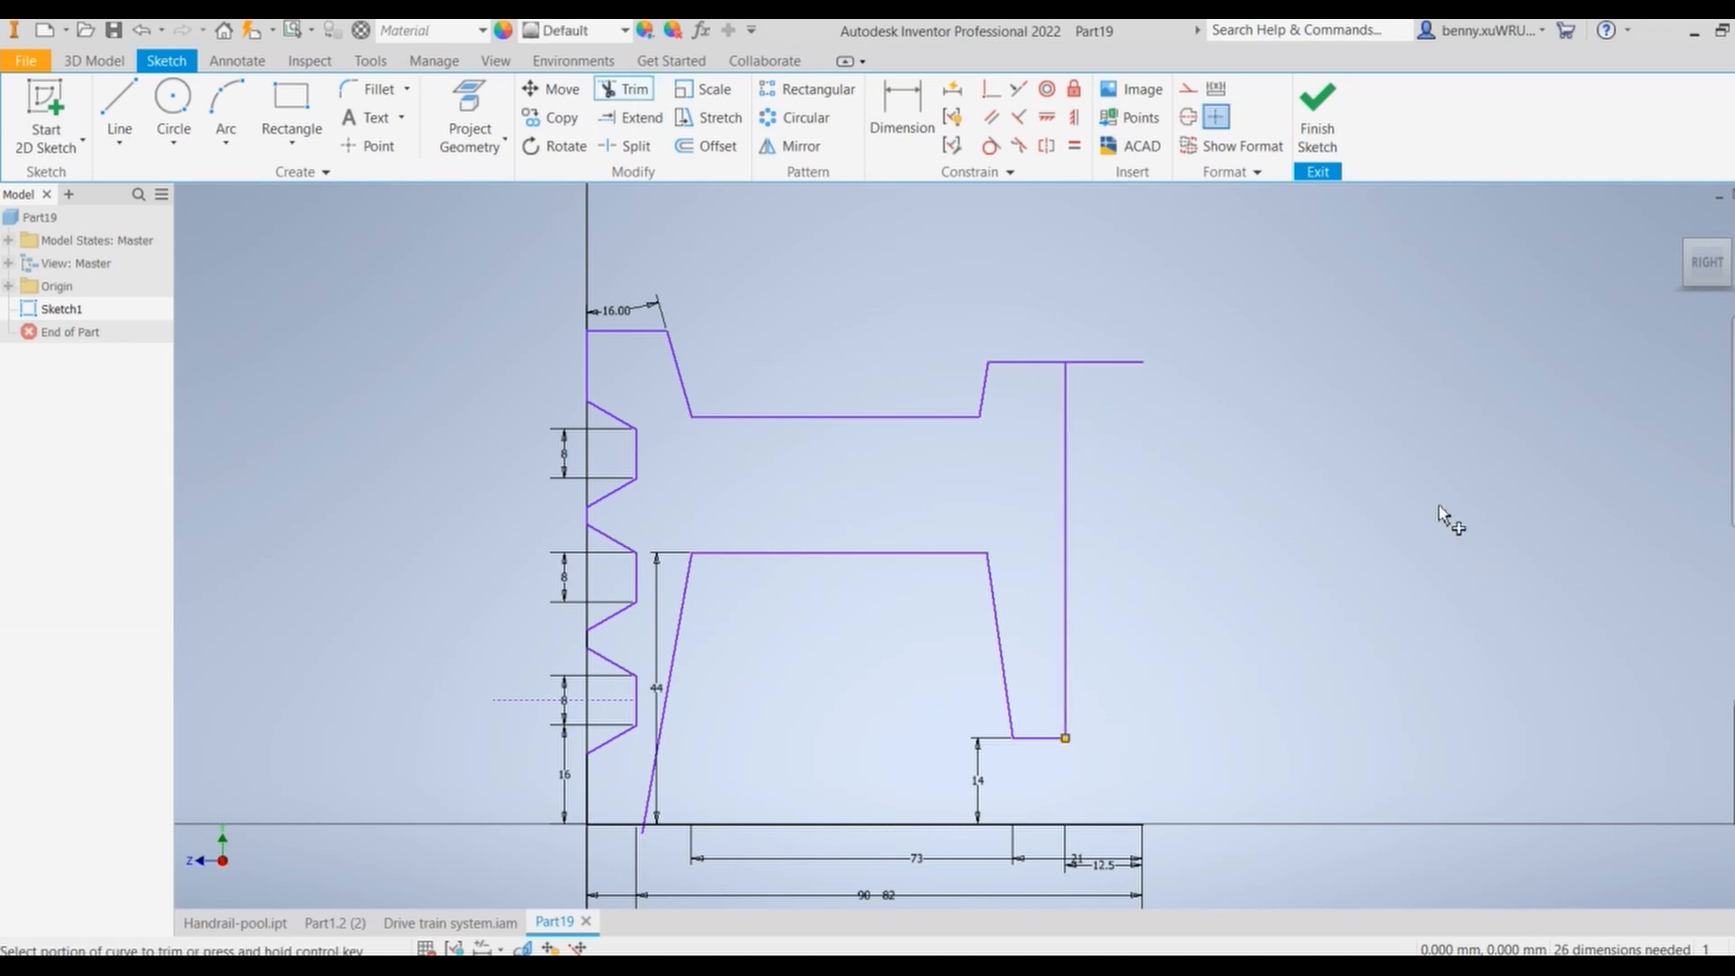
{"action": "key", "text": "Escape"}
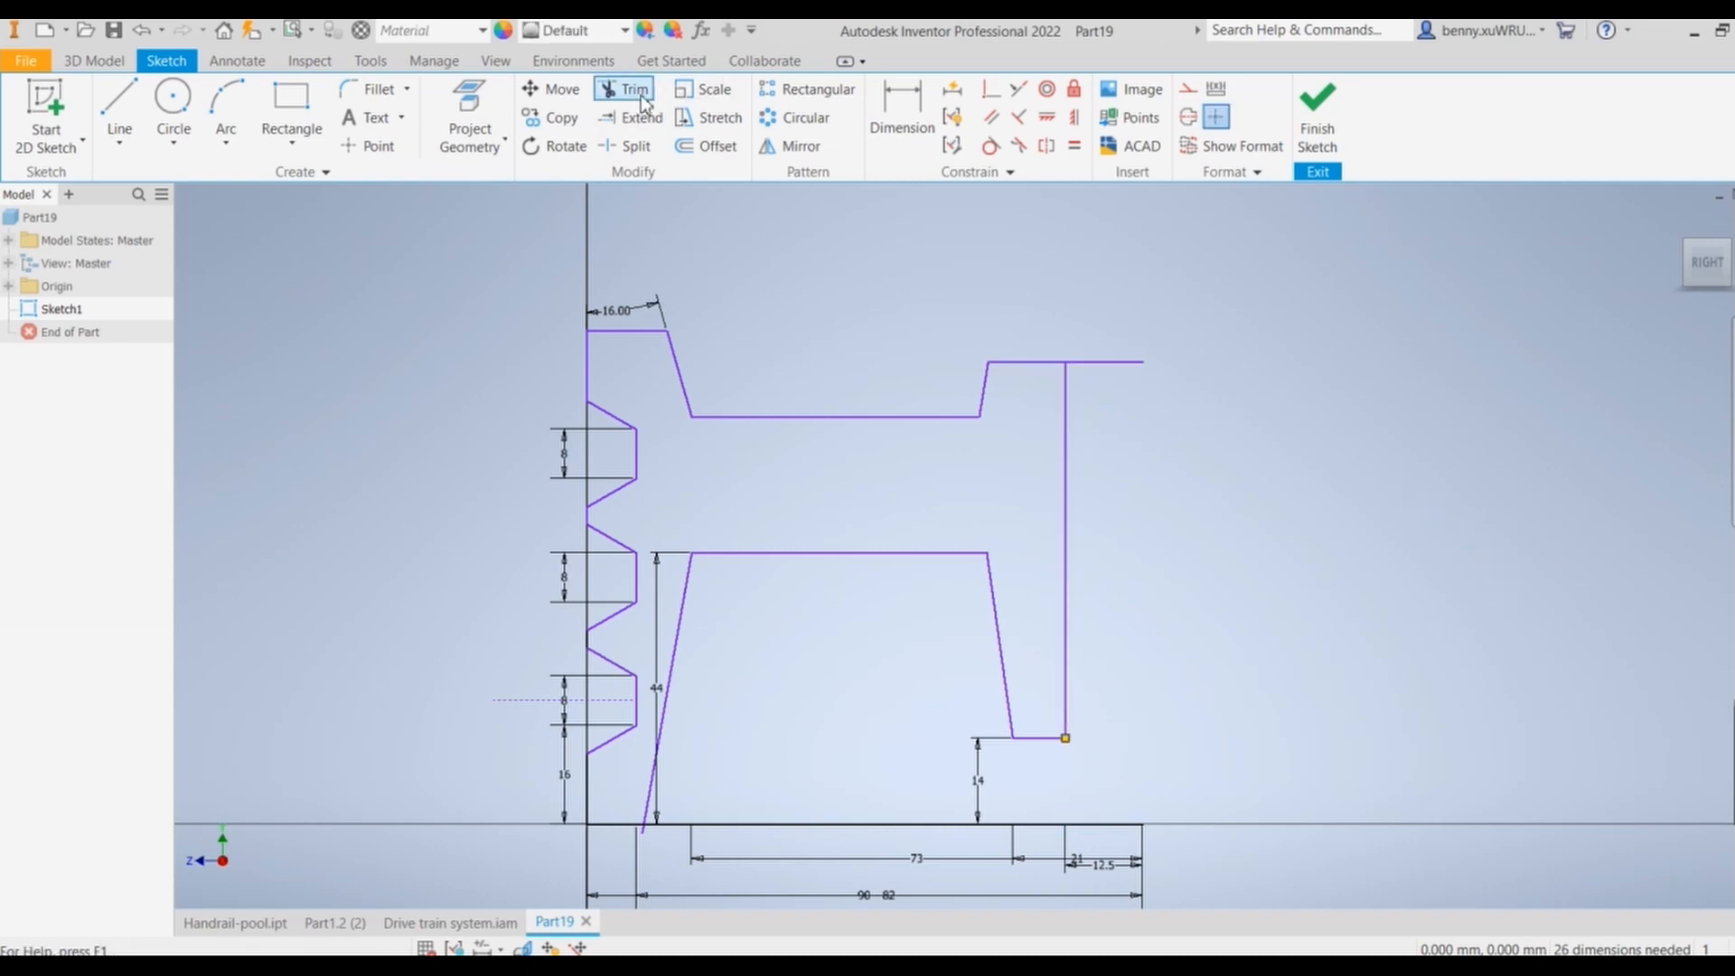
Step: Draw a vertical line from the hub top line's axis-side end down to the base line's end, and make it a construction line
{"action": "left_click", "coordinate": [108, 111]}
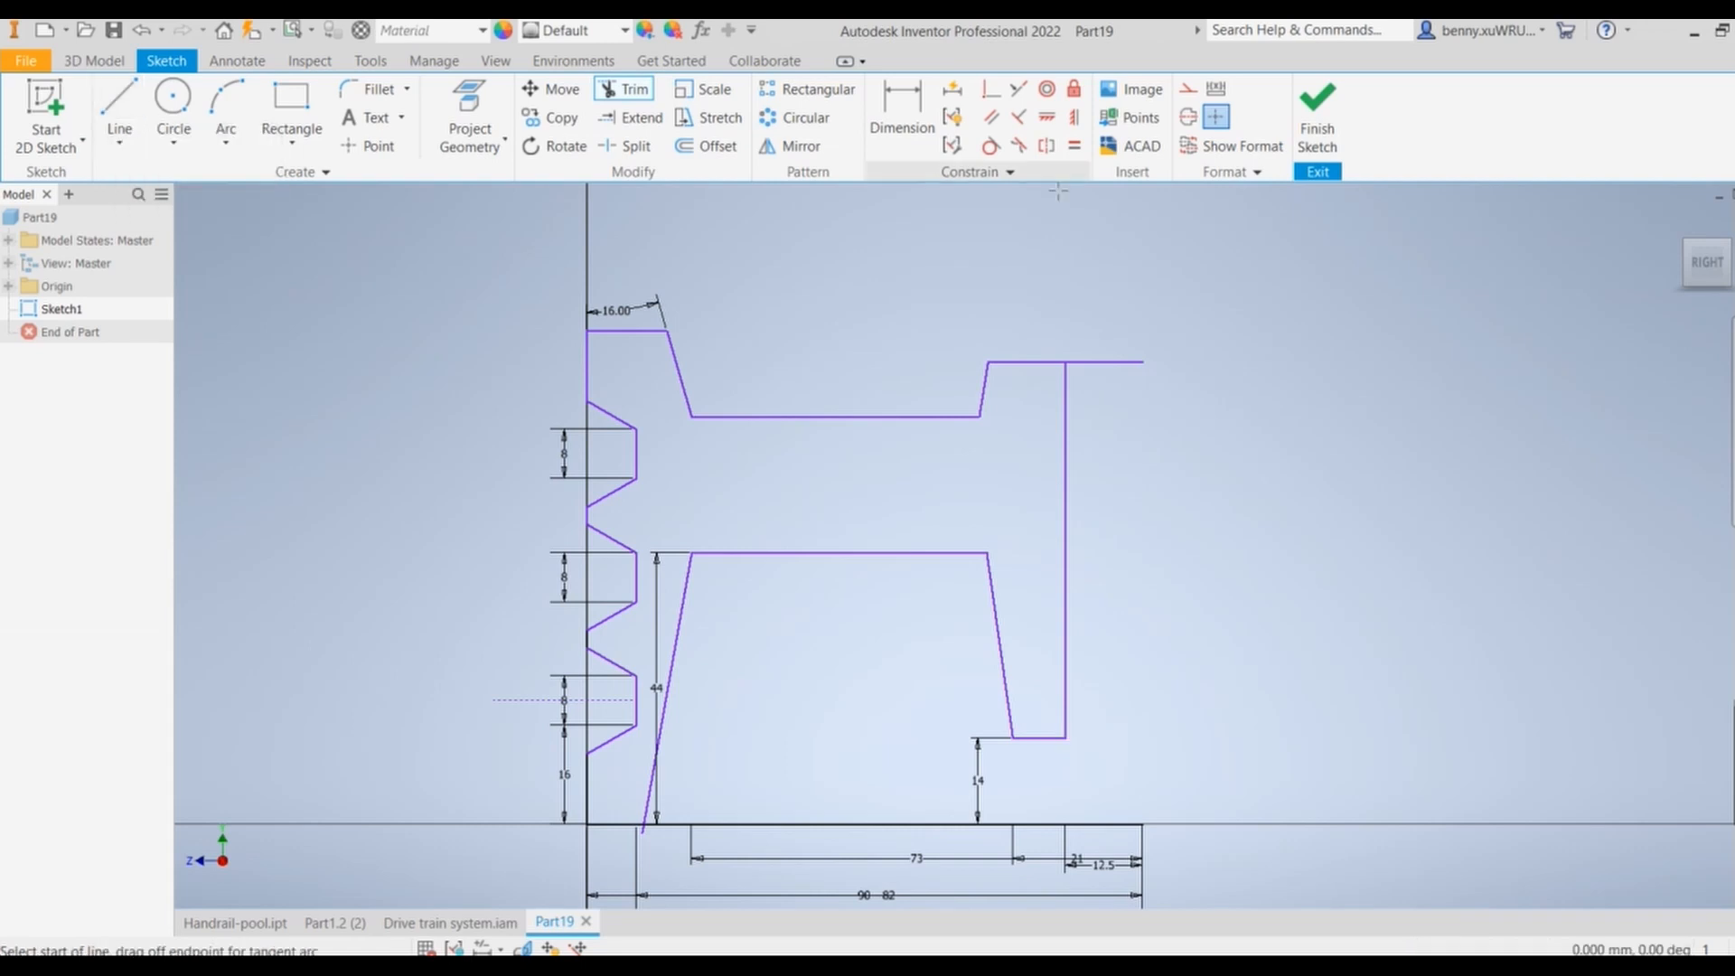
{"action": "left_click", "coordinate": [1143, 362]}
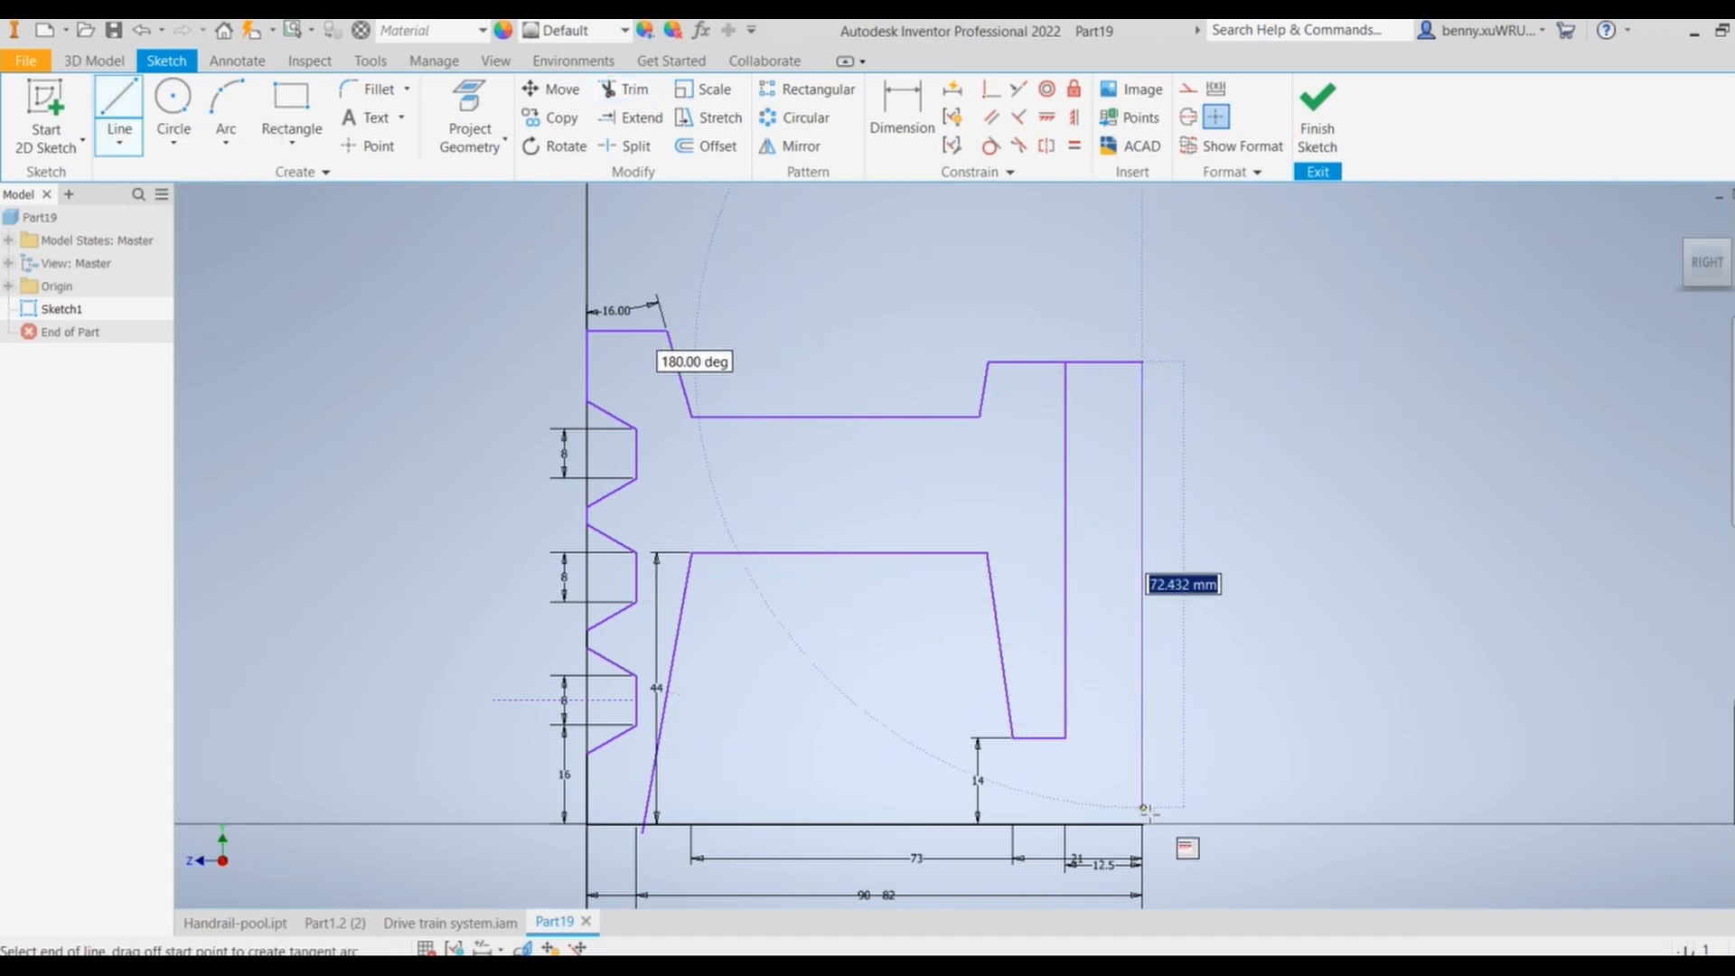
{"action": "left_click", "coordinate": [1143, 823]}
{"action": "right_click", "coordinate": [1143, 824]}
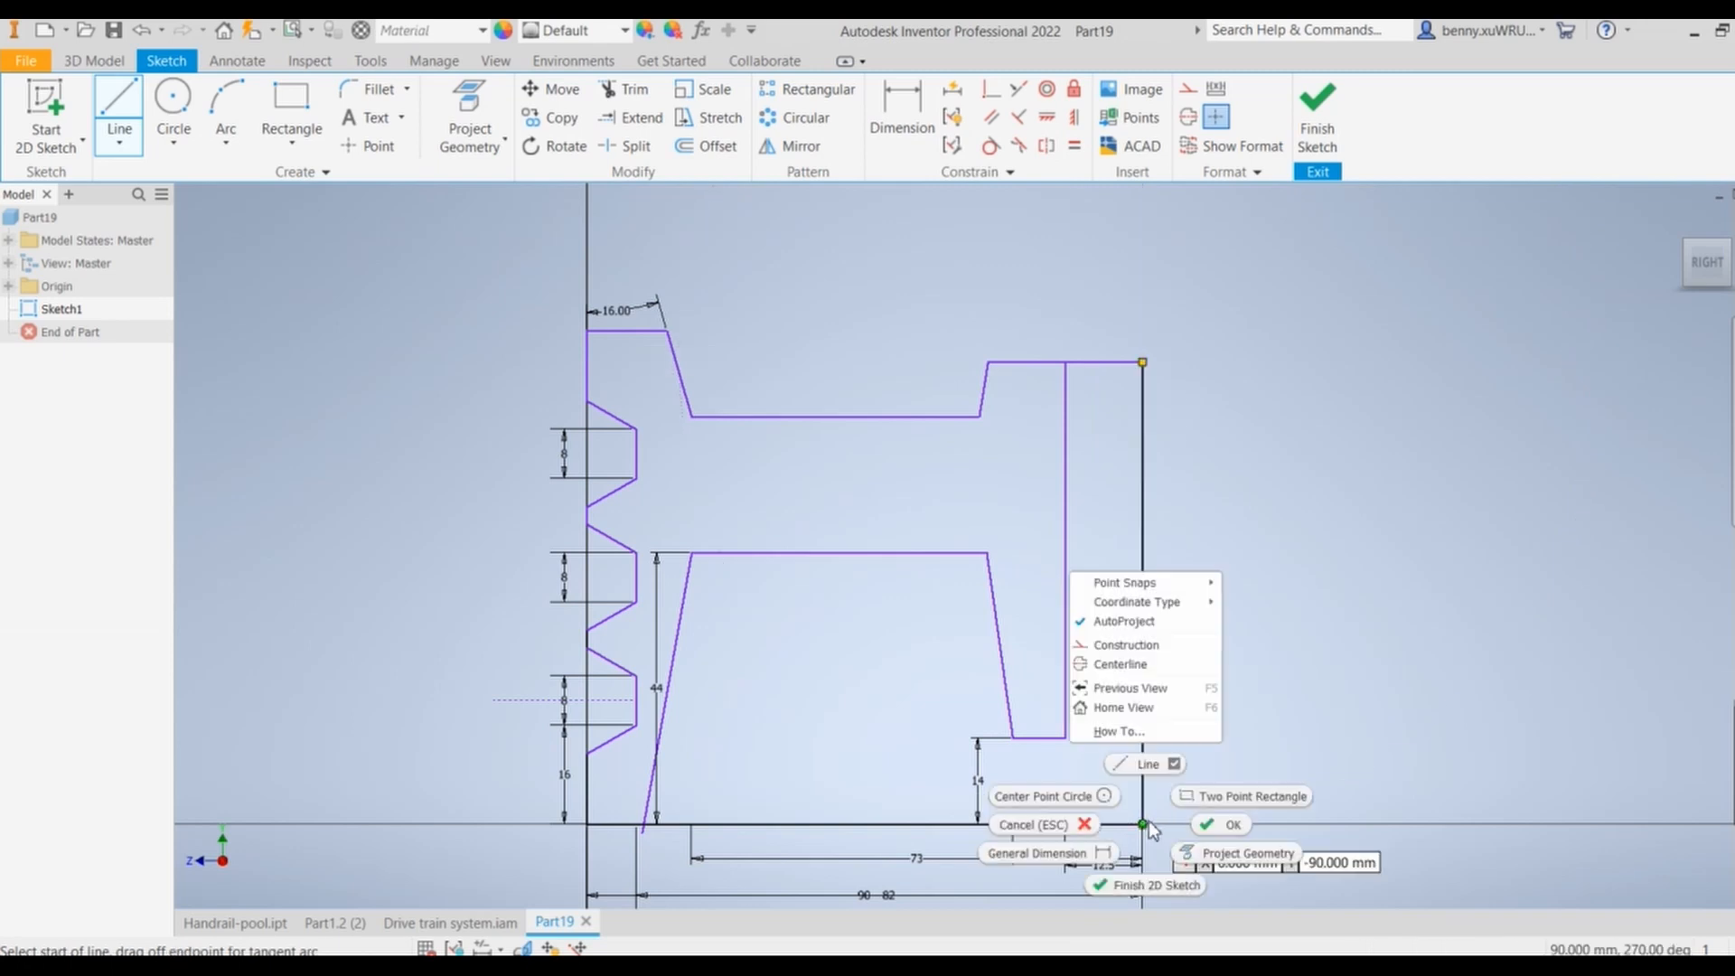
{"action": "left_click", "coordinate": [1222, 826]}
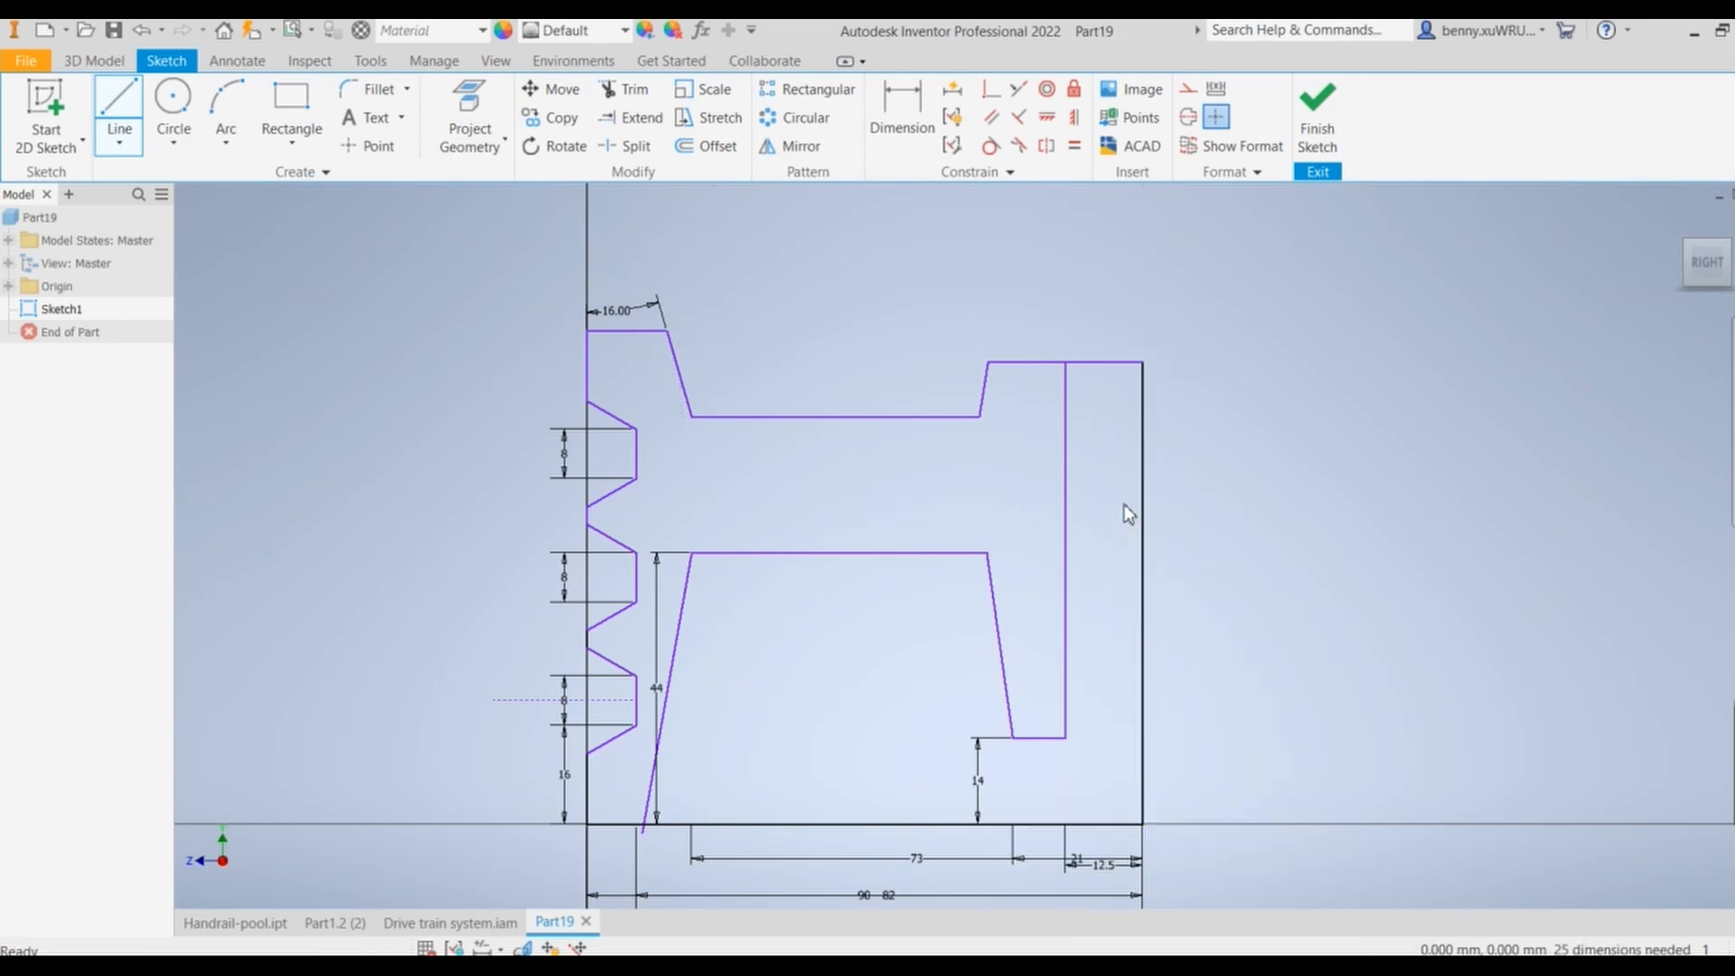
{"action": "left_click", "coordinate": [1188, 87]}
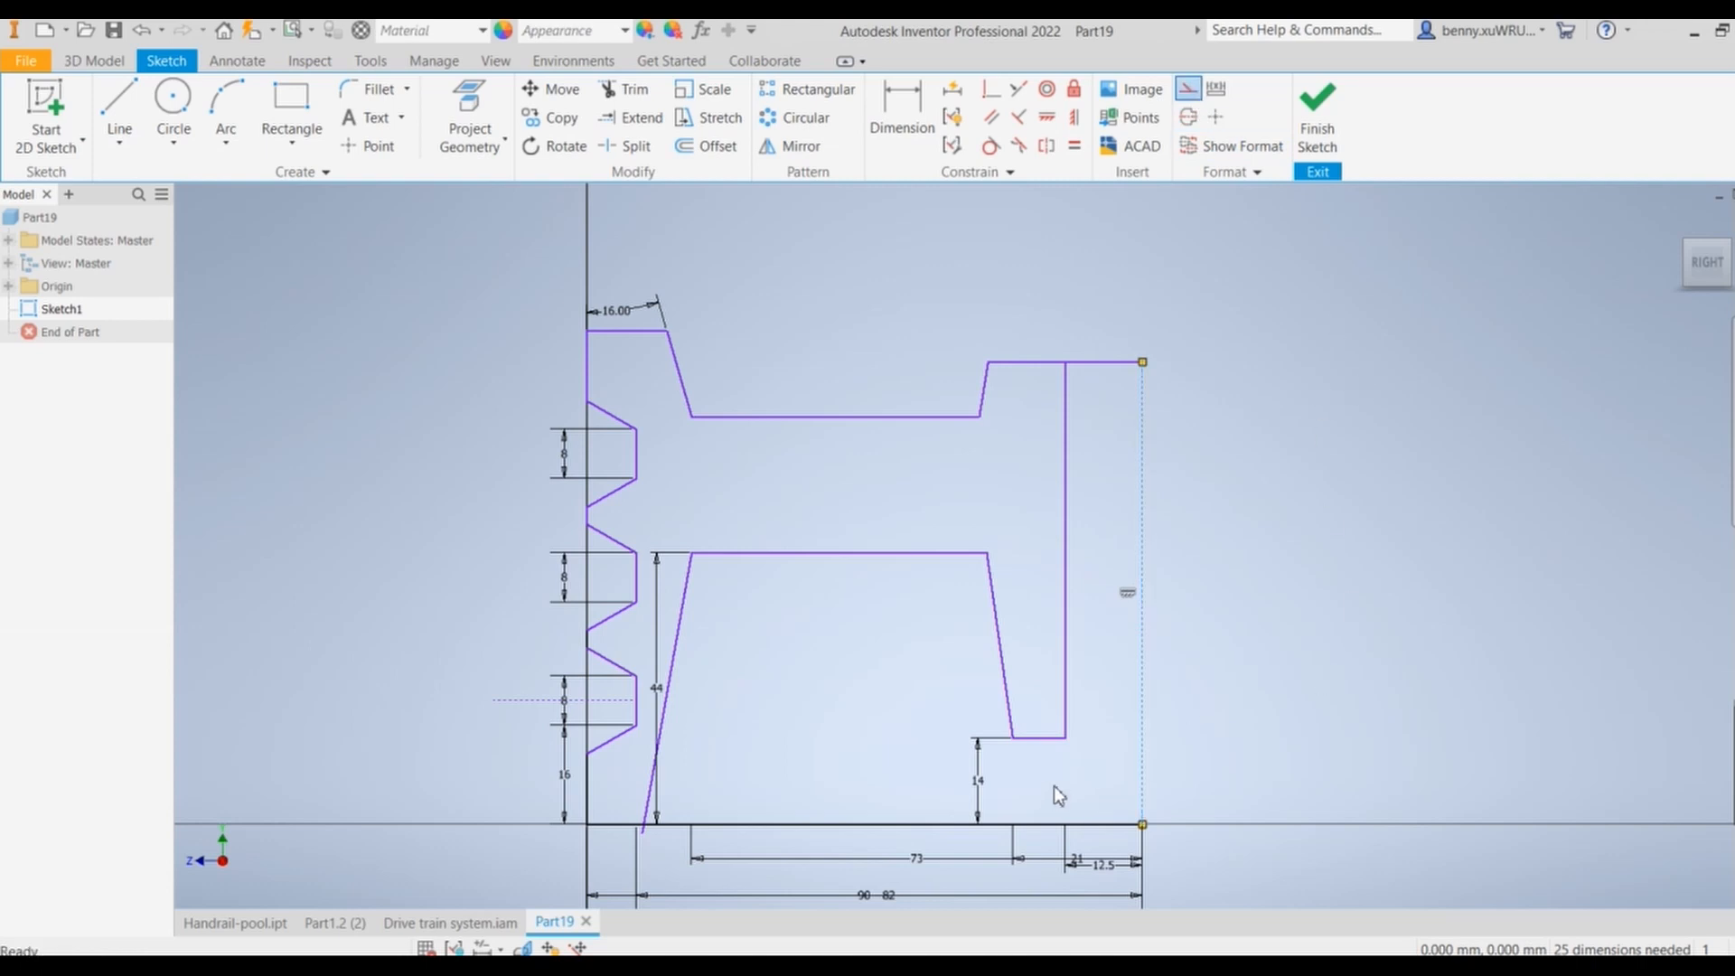
Step: Delete the overlapping horizontal base lines, including the 12.5 mm segment, beneath the profile
{"action": "left_click", "coordinate": [1024, 825]}
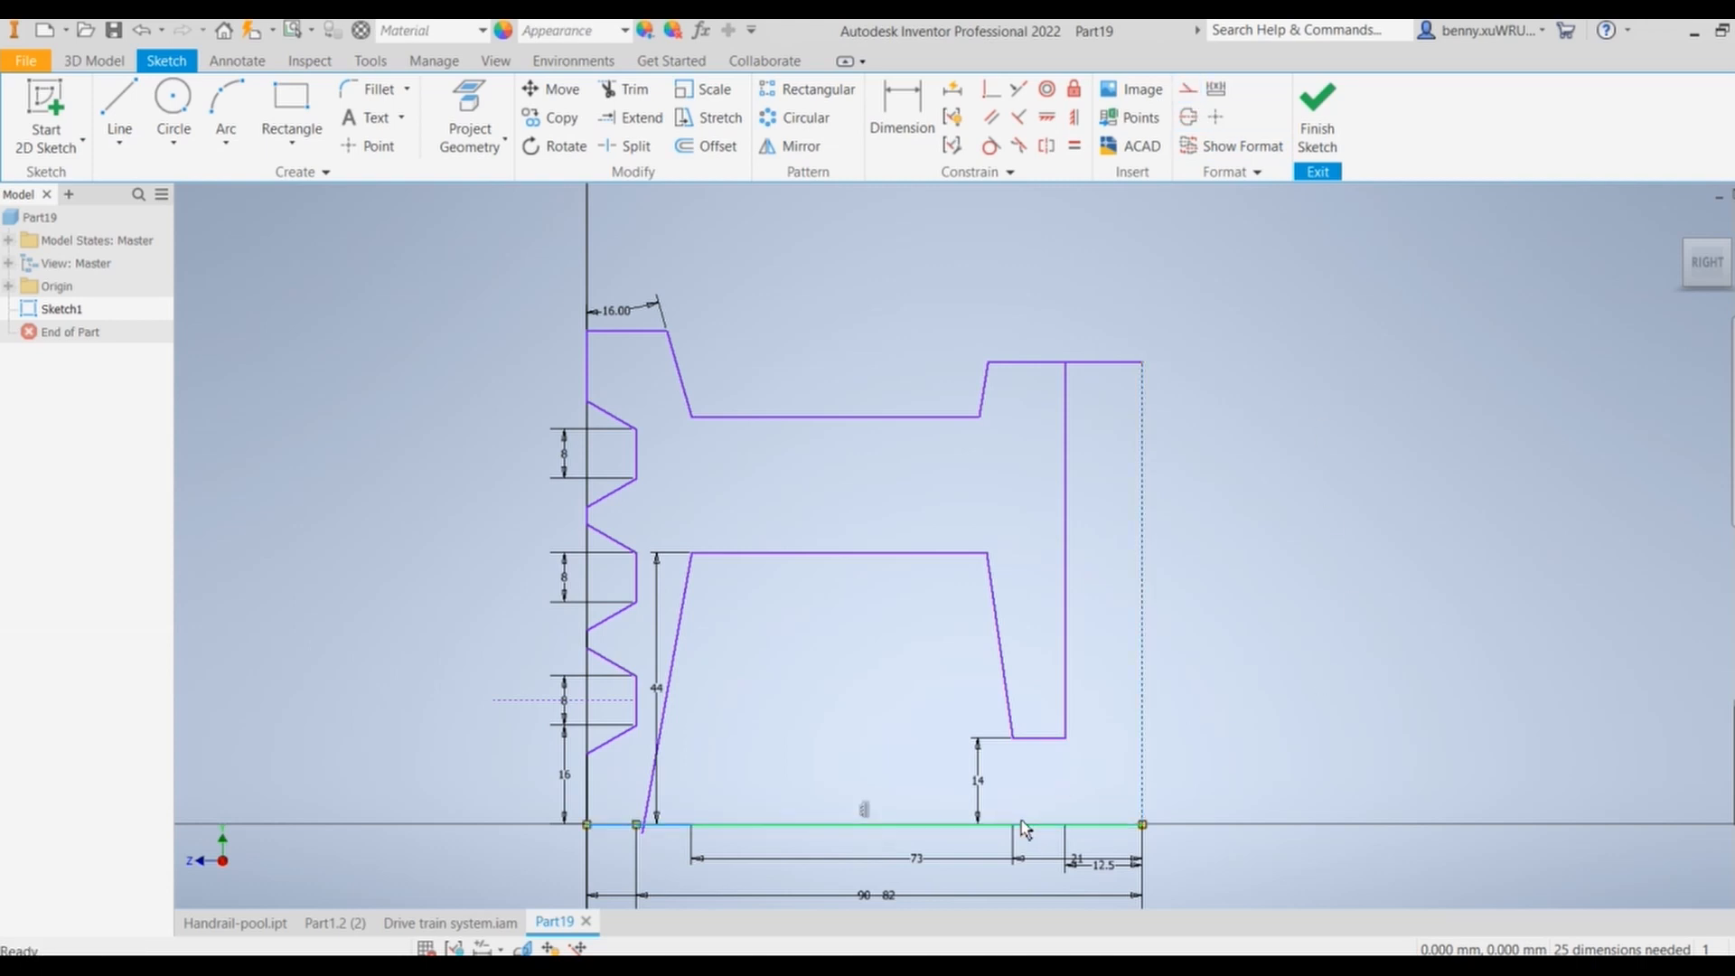
{"action": "key", "text": "Delete"}
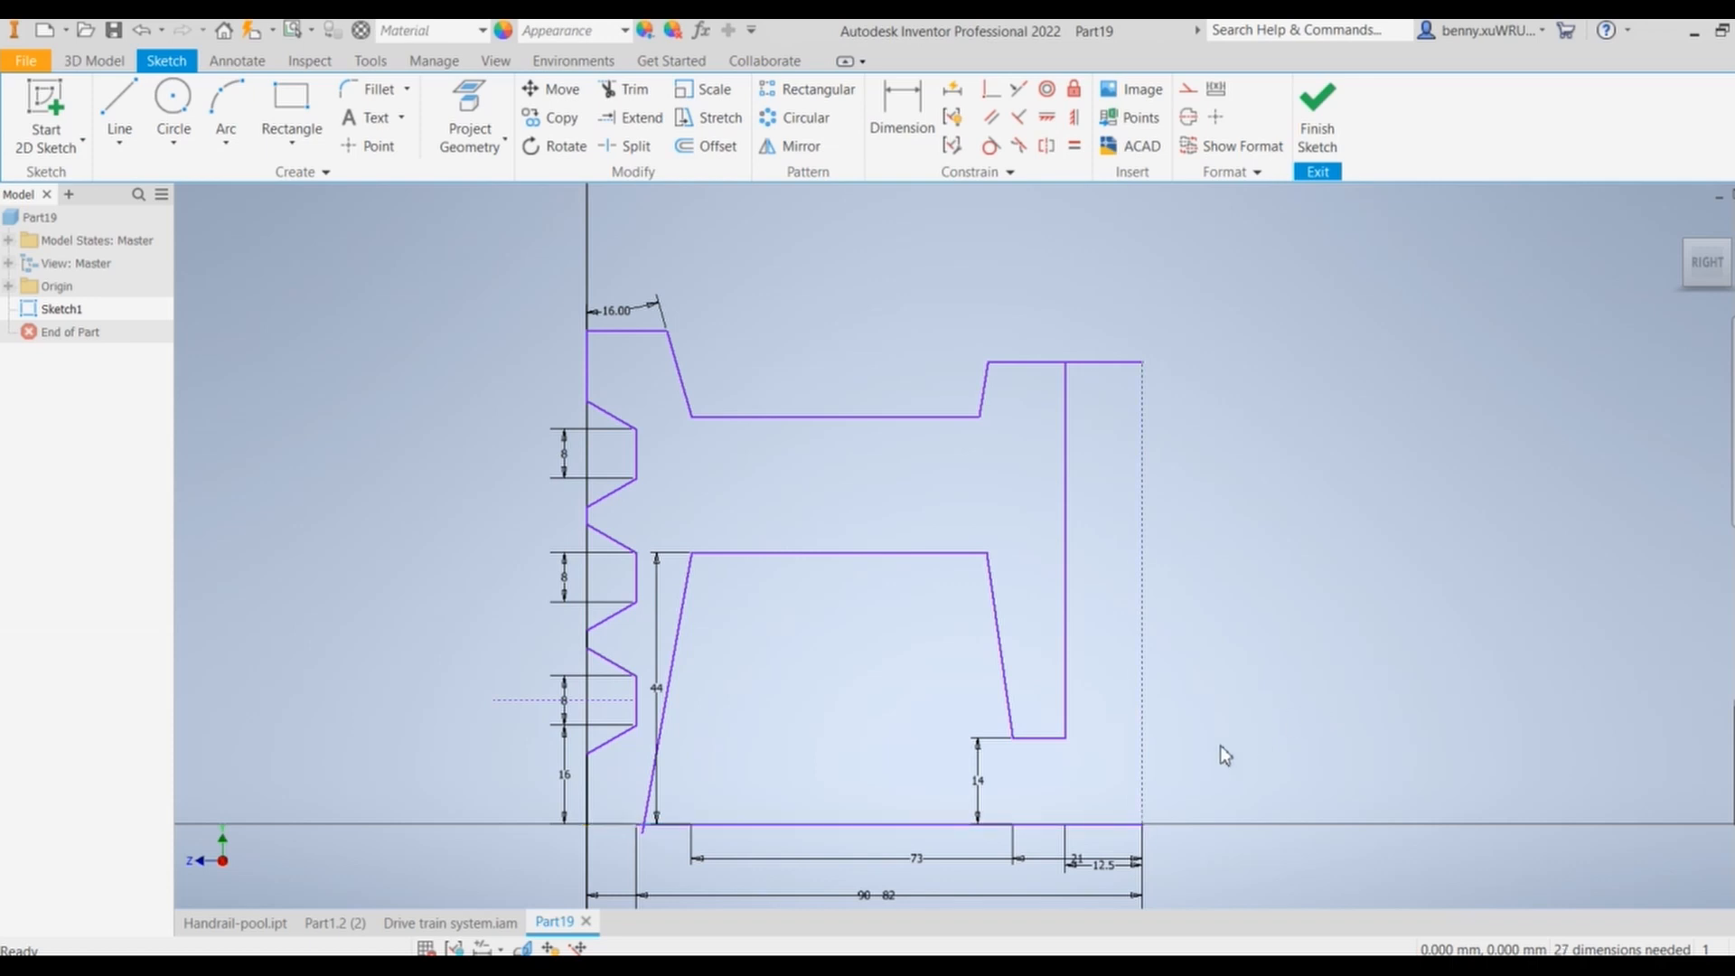
{"action": "left_click", "coordinate": [932, 826]}
{"action": "key", "text": "Delete"}
{"action": "left_click", "coordinate": [843, 825]}
{"action": "key", "text": "Delete"}
{"action": "left_click_drag", "start_coordinate": [1117, 866], "coordinate": [1016, 799]}
{"action": "key", "text": "Delete"}
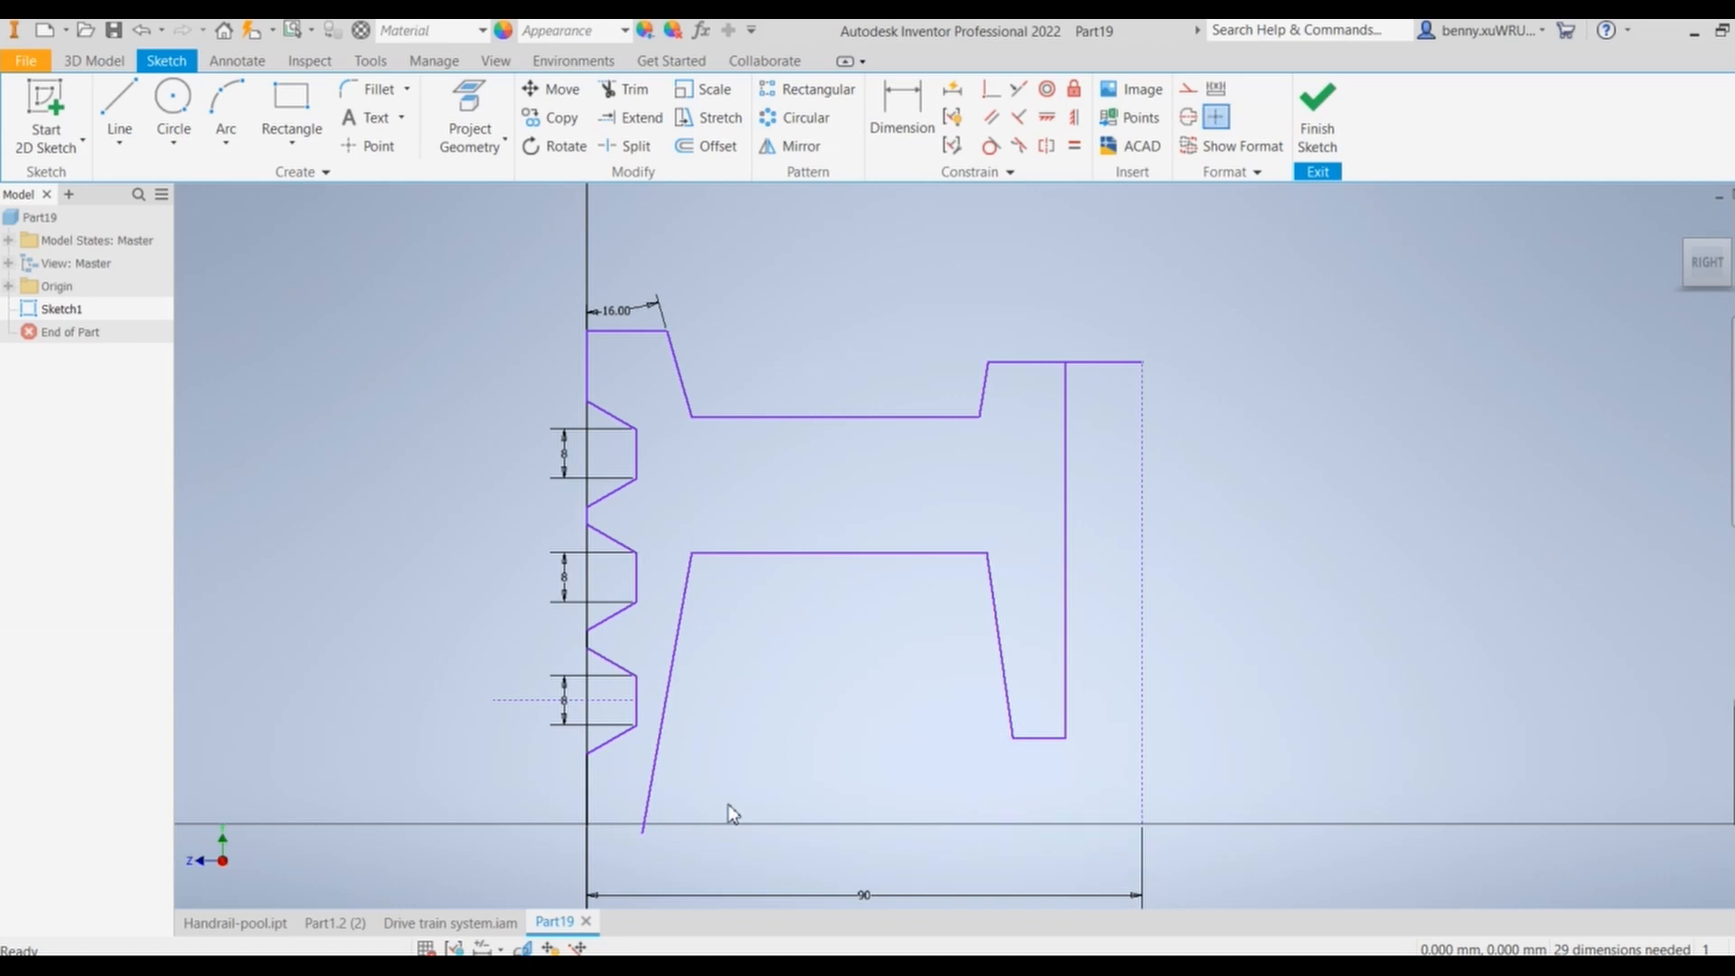
Step: Draw a horizontal line from the lower recess's outer slanted line to the rim's lower outer corner, and trim the slanted line's overhang below it
{"action": "left_click", "coordinate": [119, 110]}
{"action": "left_click", "coordinate": [644, 824]}
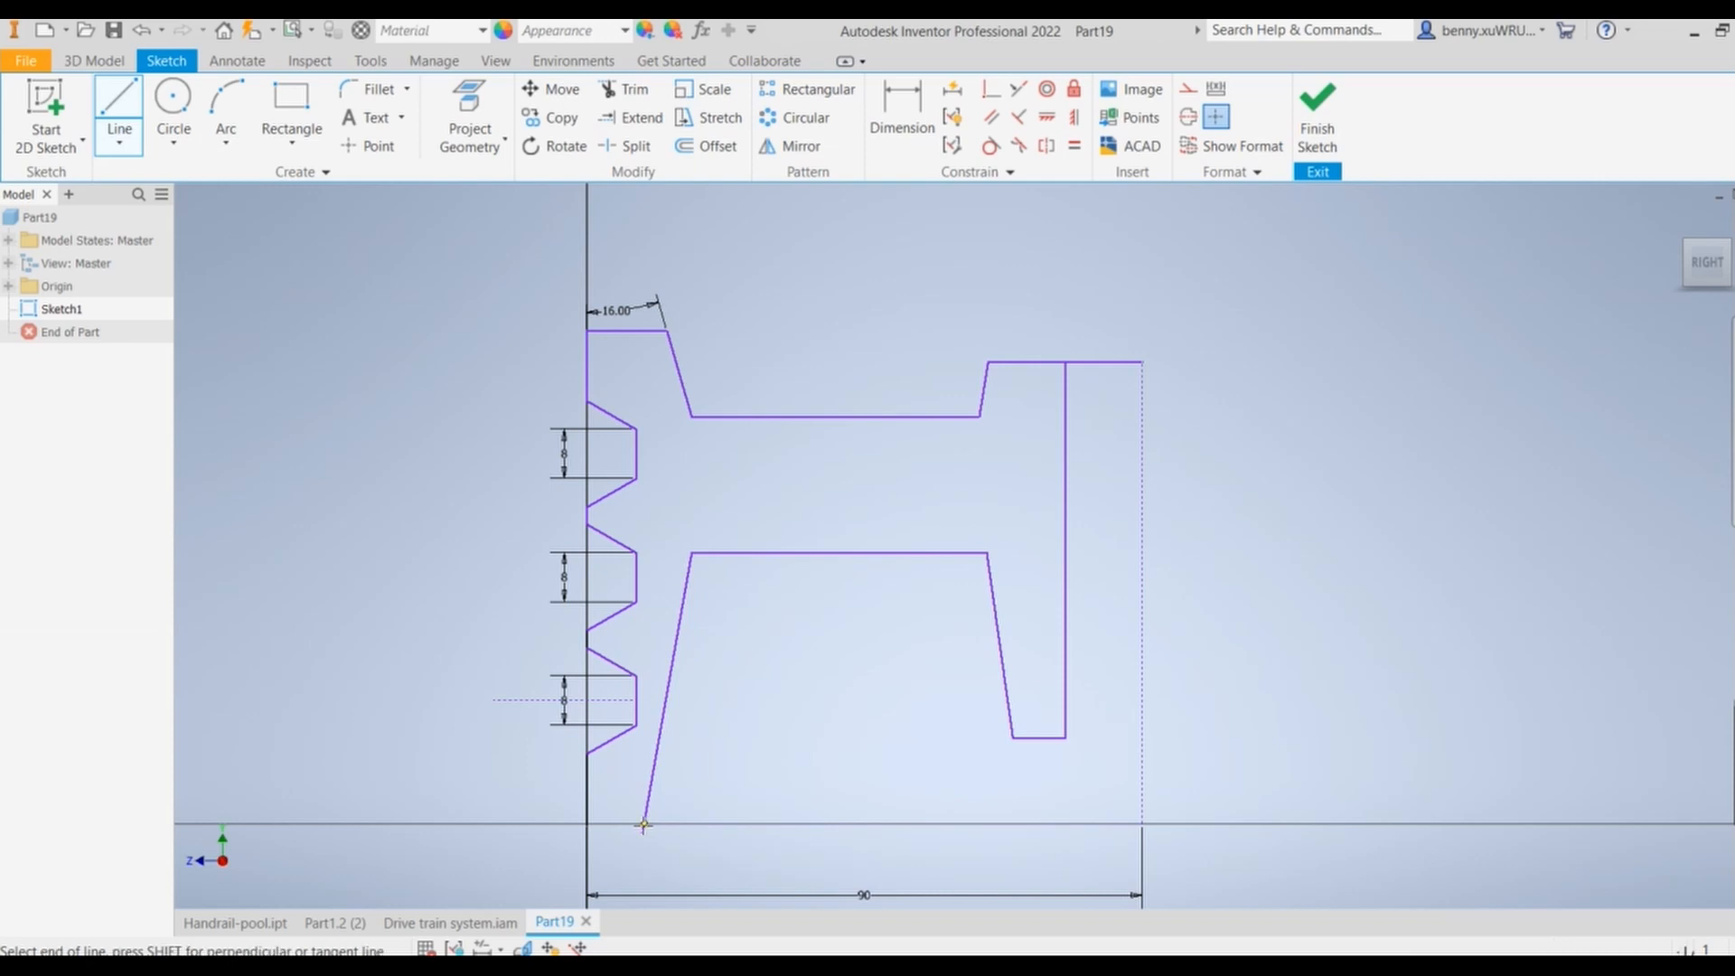
{"action": "left_click", "coordinate": [584, 822]}
{"action": "right_click", "coordinate": [585, 822]}
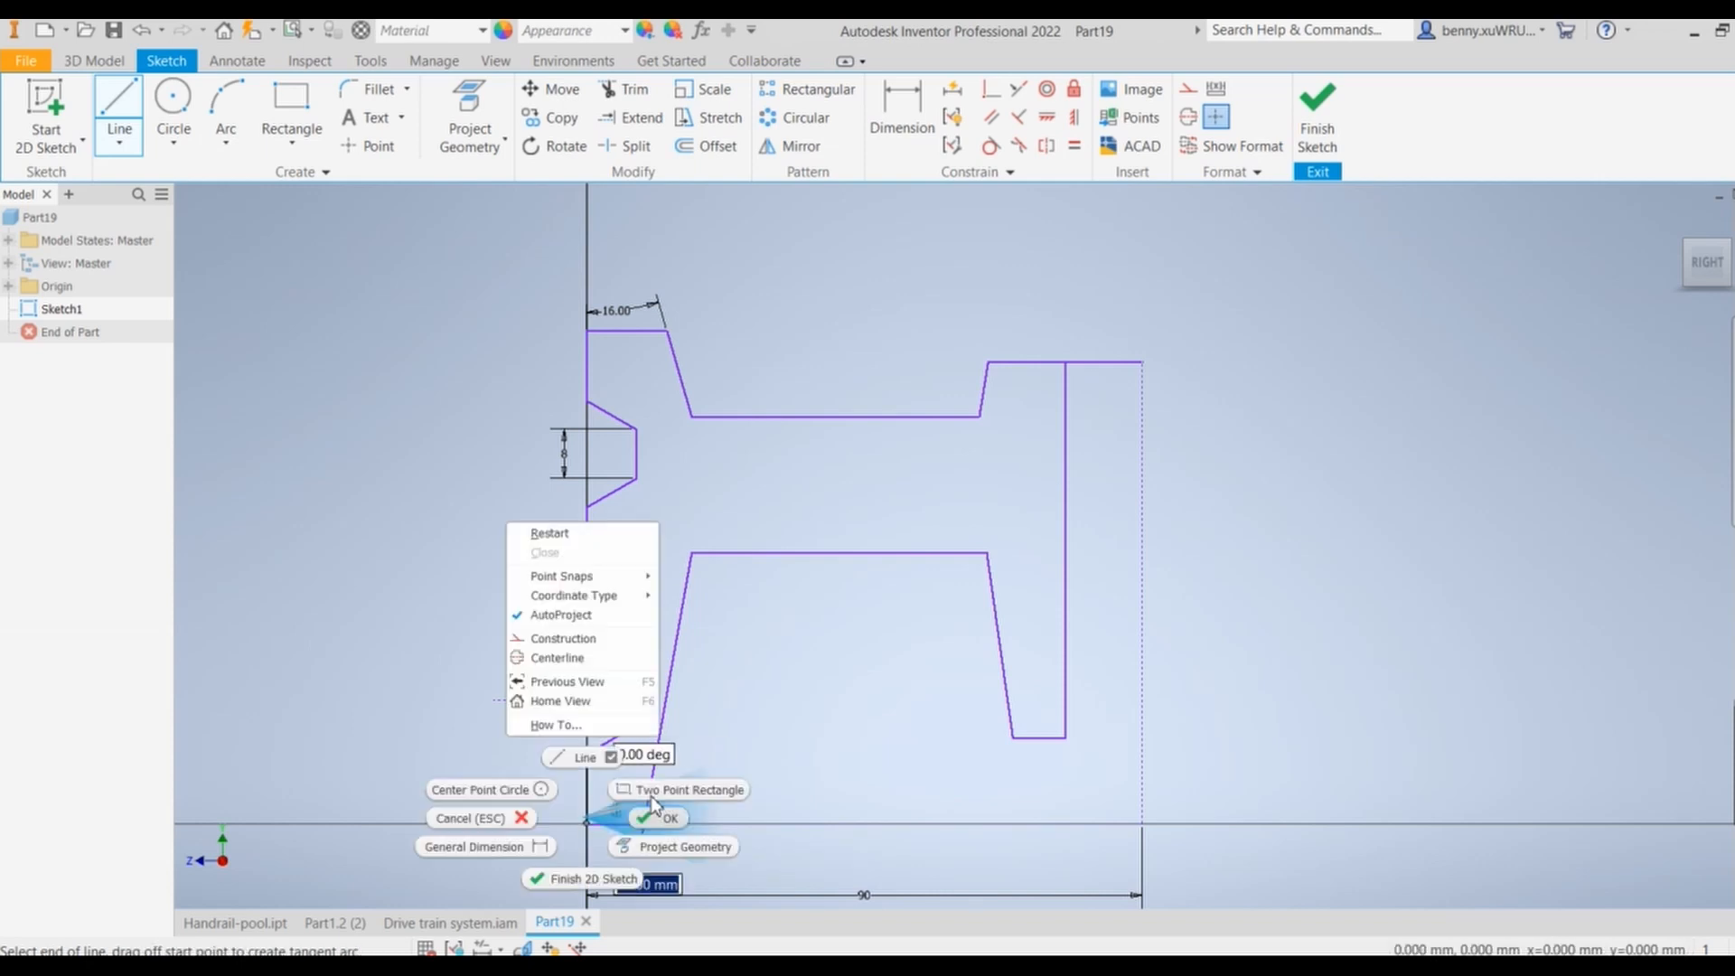
{"action": "left_click", "coordinate": [670, 819]}
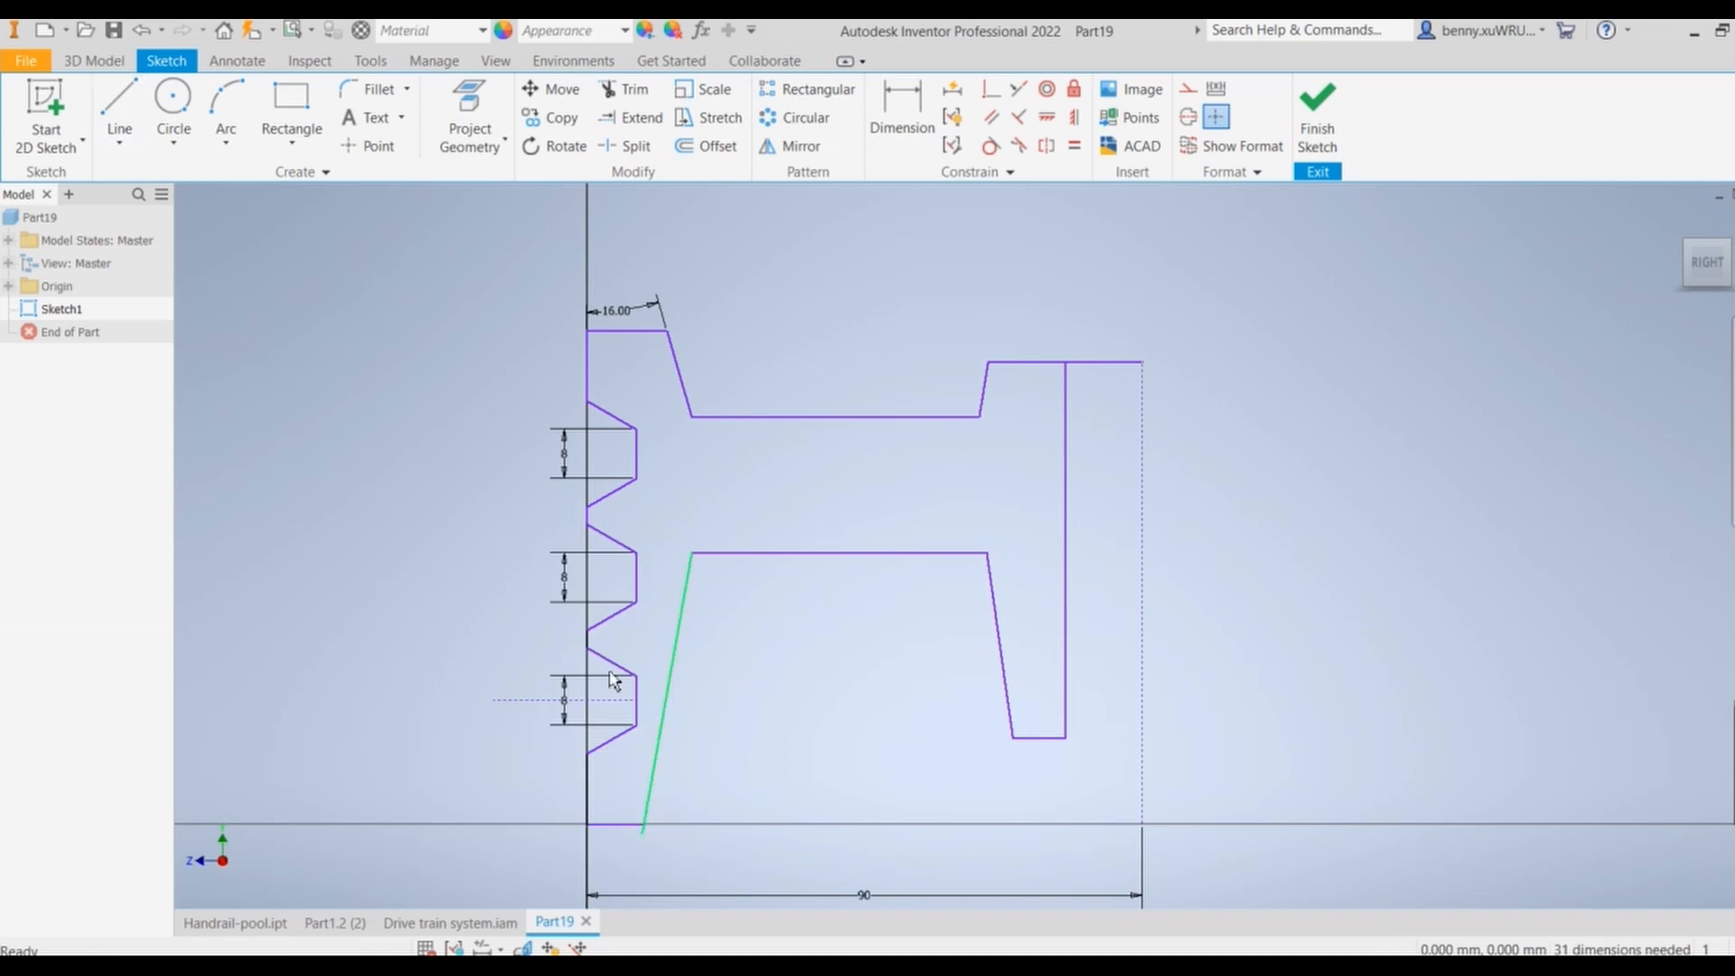
{"action": "left_click", "coordinate": [626, 90]}
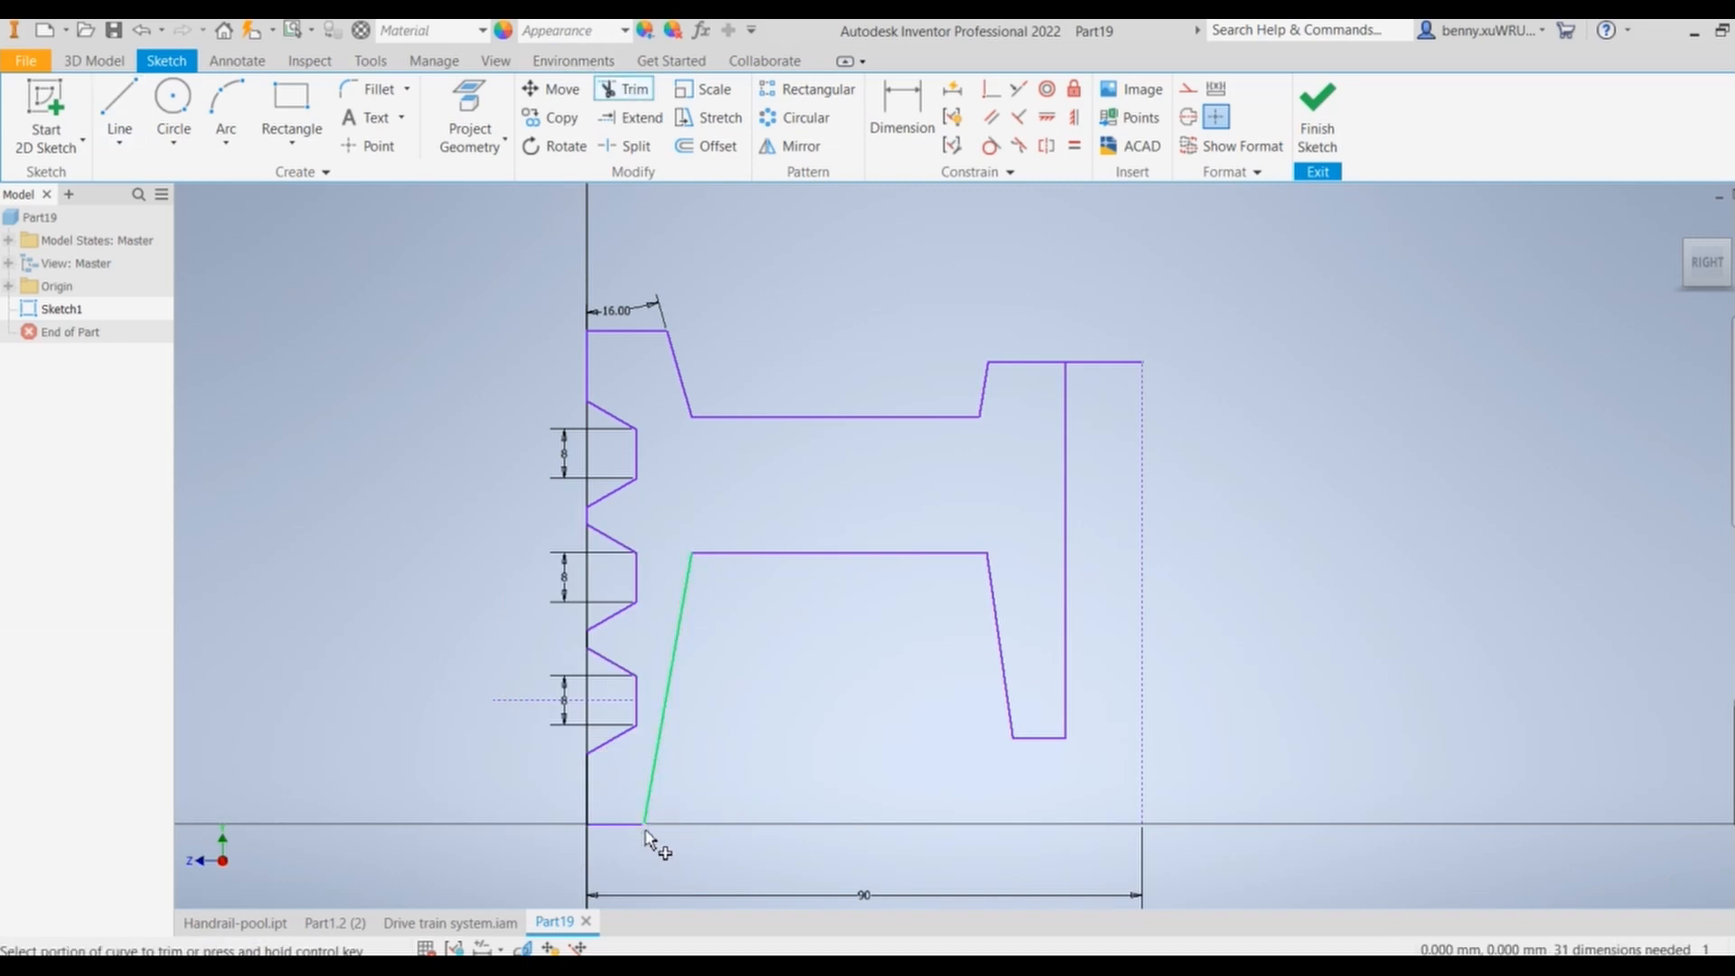
{"action": "key", "text": "Escape"}
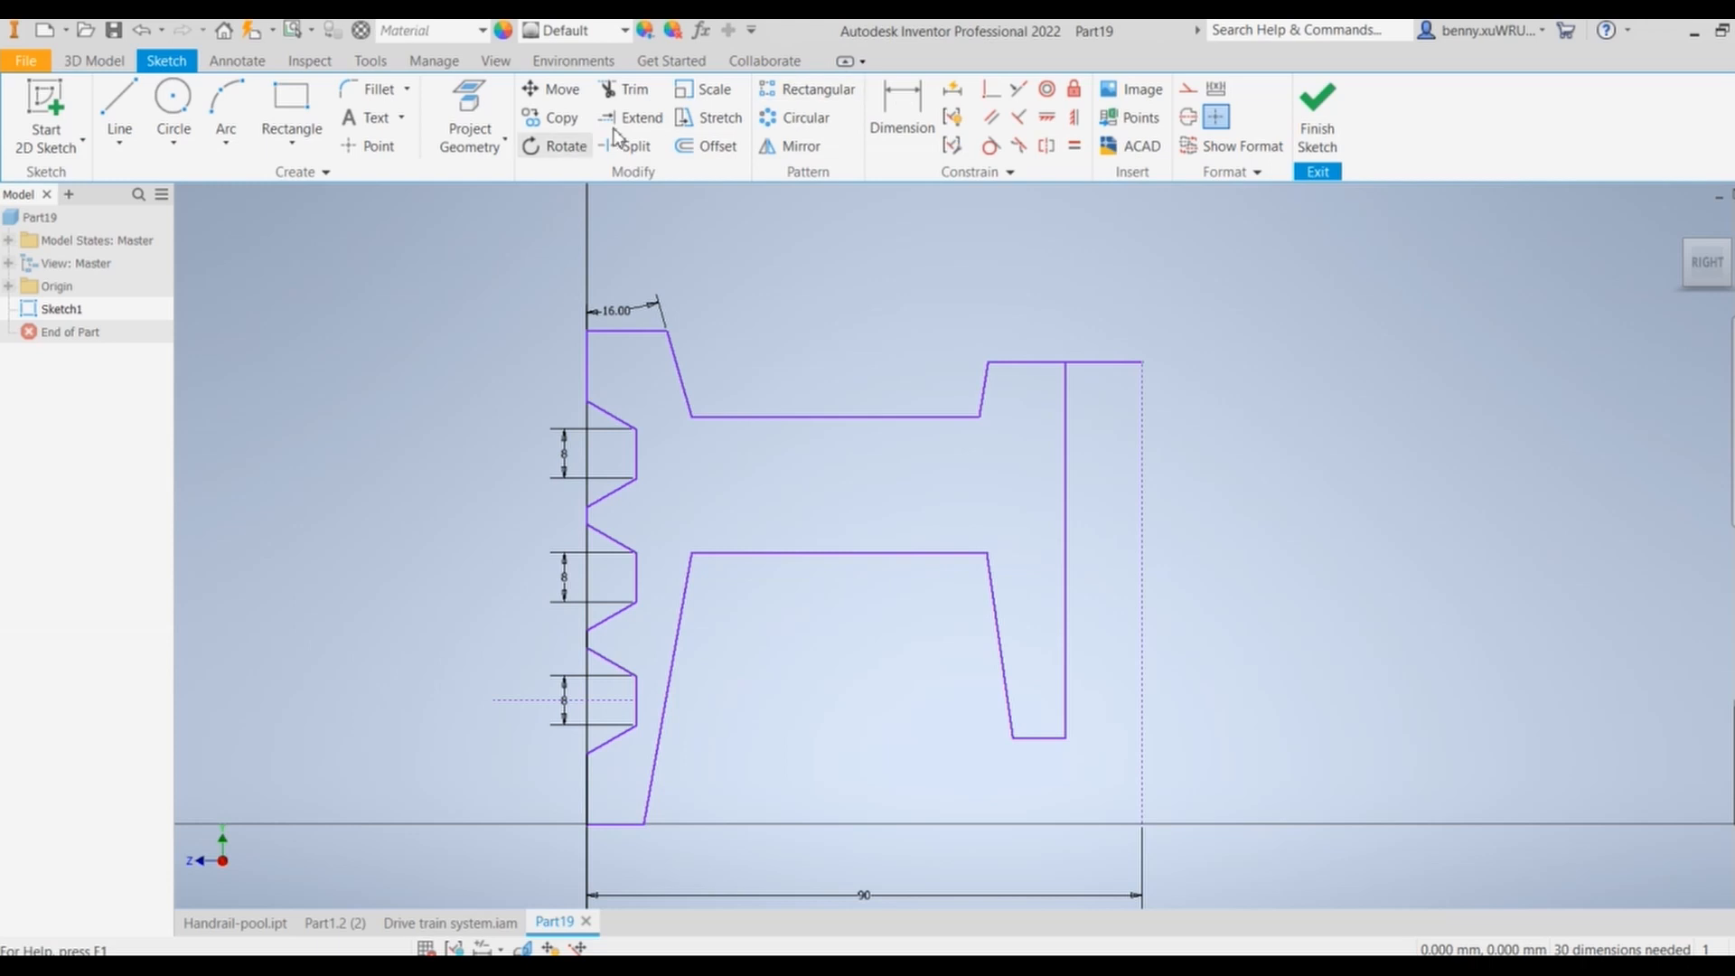
Step: Trim the hub's top line where it overhangs between the bore line and the axis, and finish the profile sketch
{"action": "left_click", "coordinate": [625, 90]}
{"action": "left_click", "coordinate": [1108, 364]}
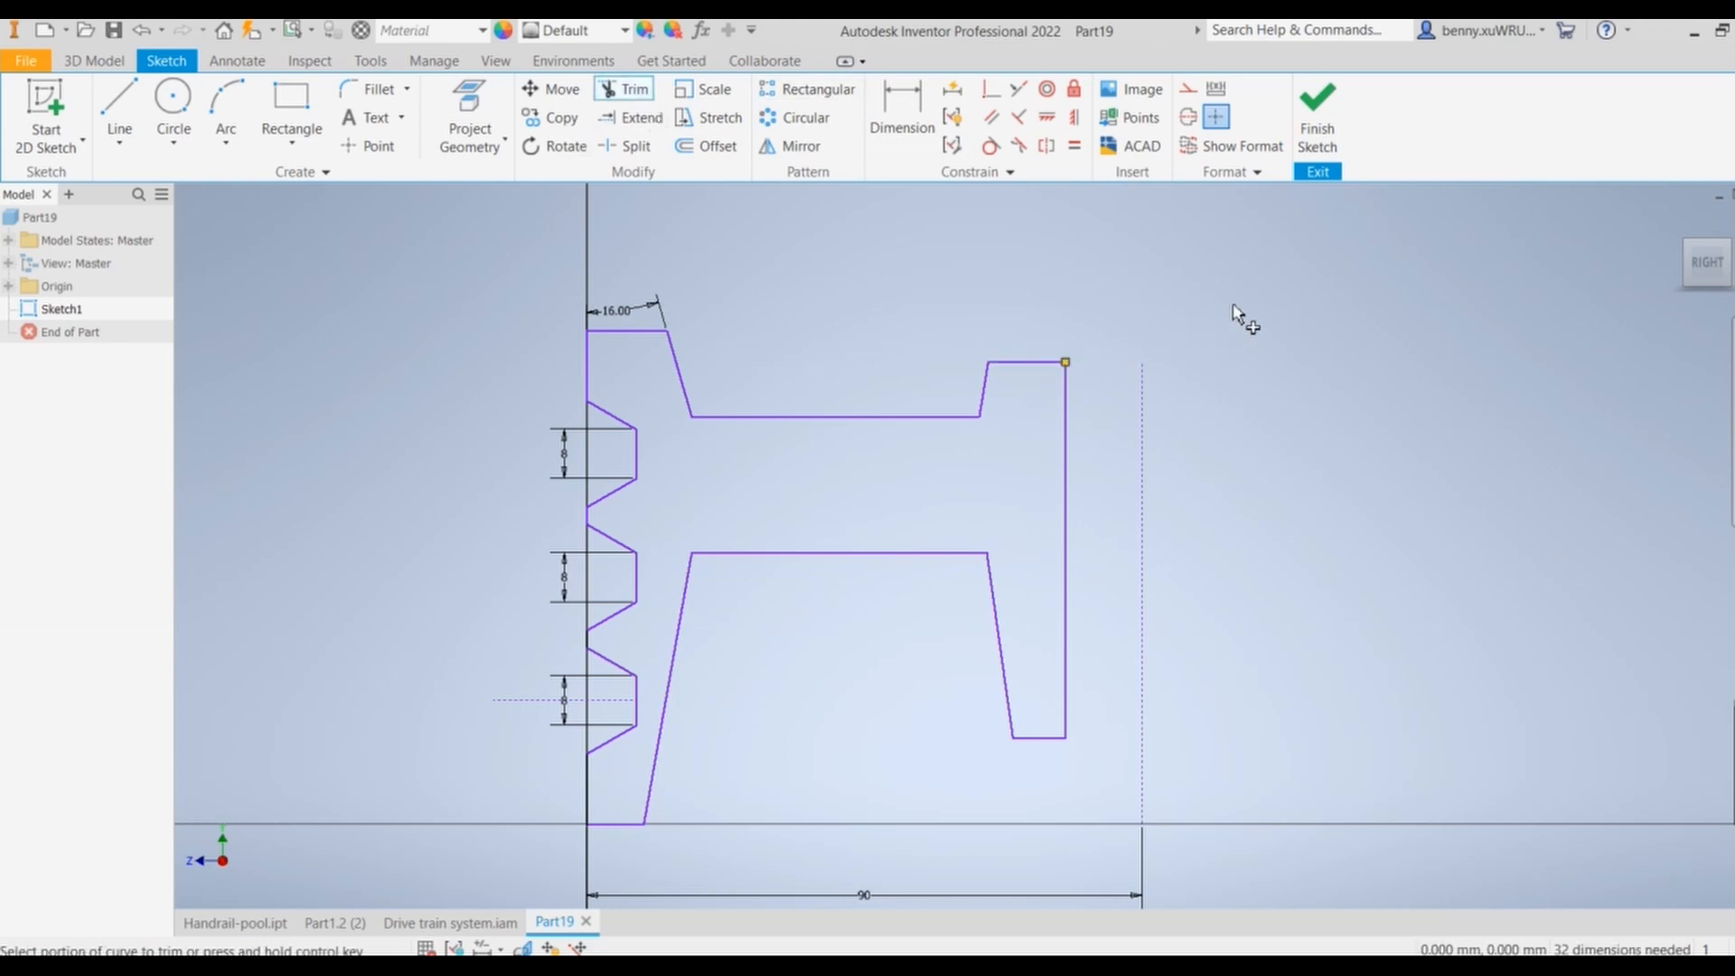
{"action": "left_click", "coordinate": [1319, 107]}
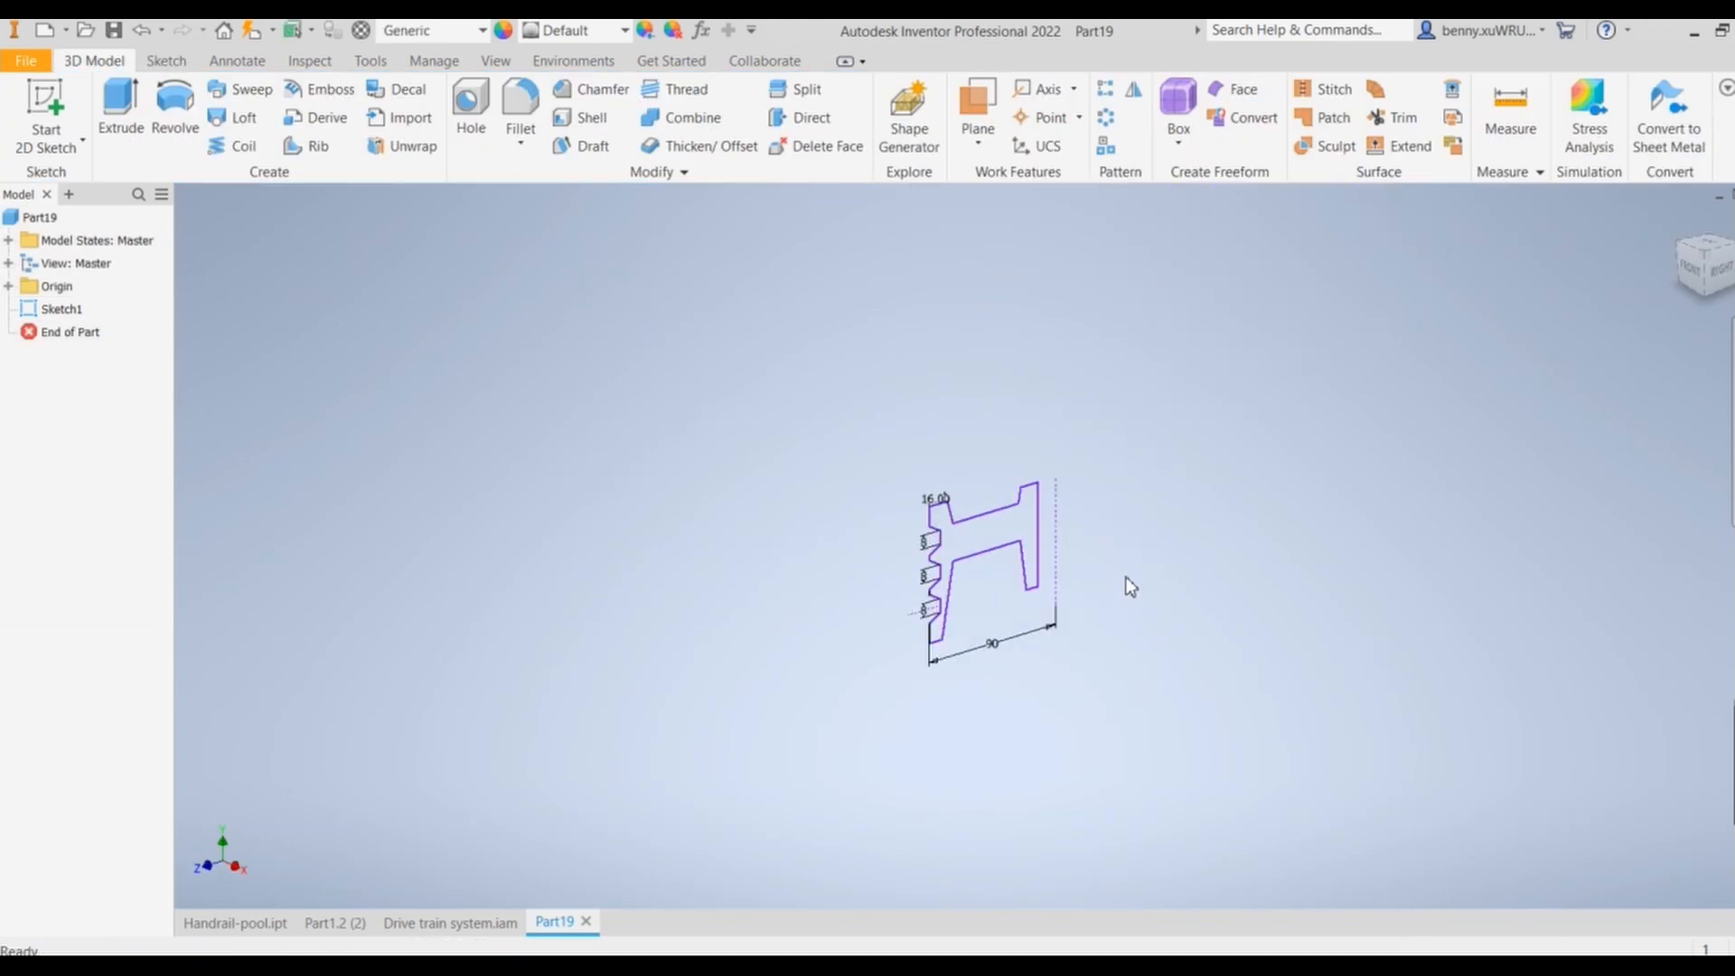
Step: Revolve the closed profile a full 360 degrees about the vertical construction line
{"action": "left_click", "coordinate": [175, 106]}
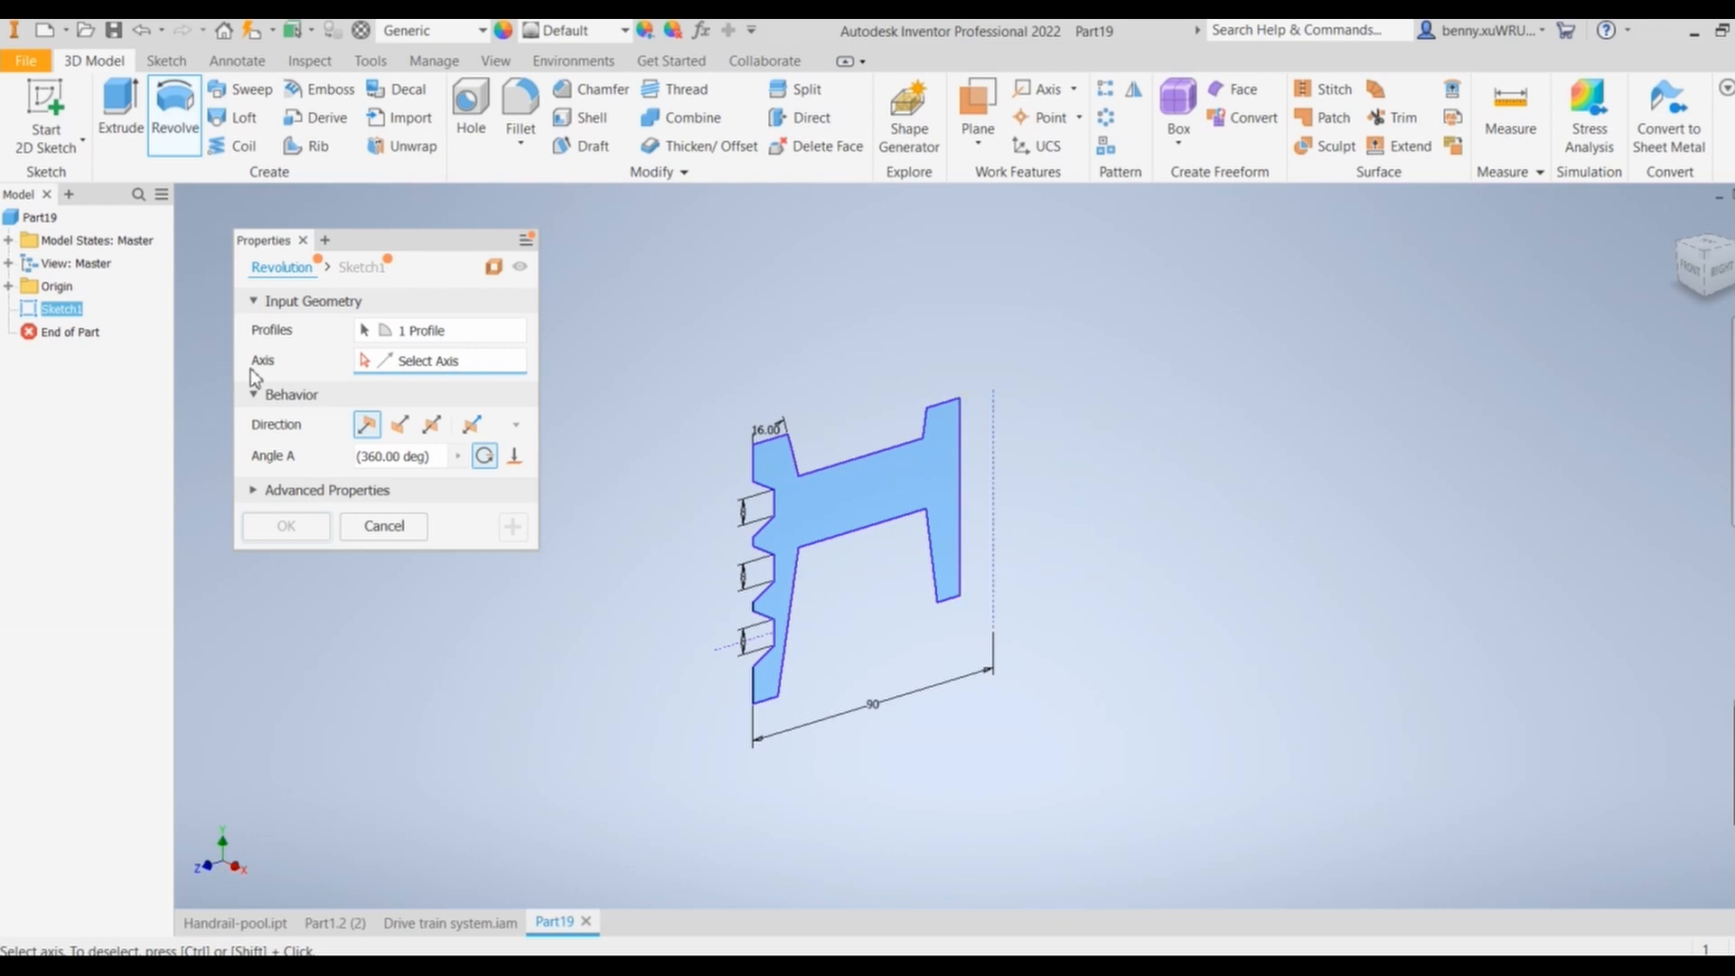
{"action": "left_click", "coordinate": [993, 484]}
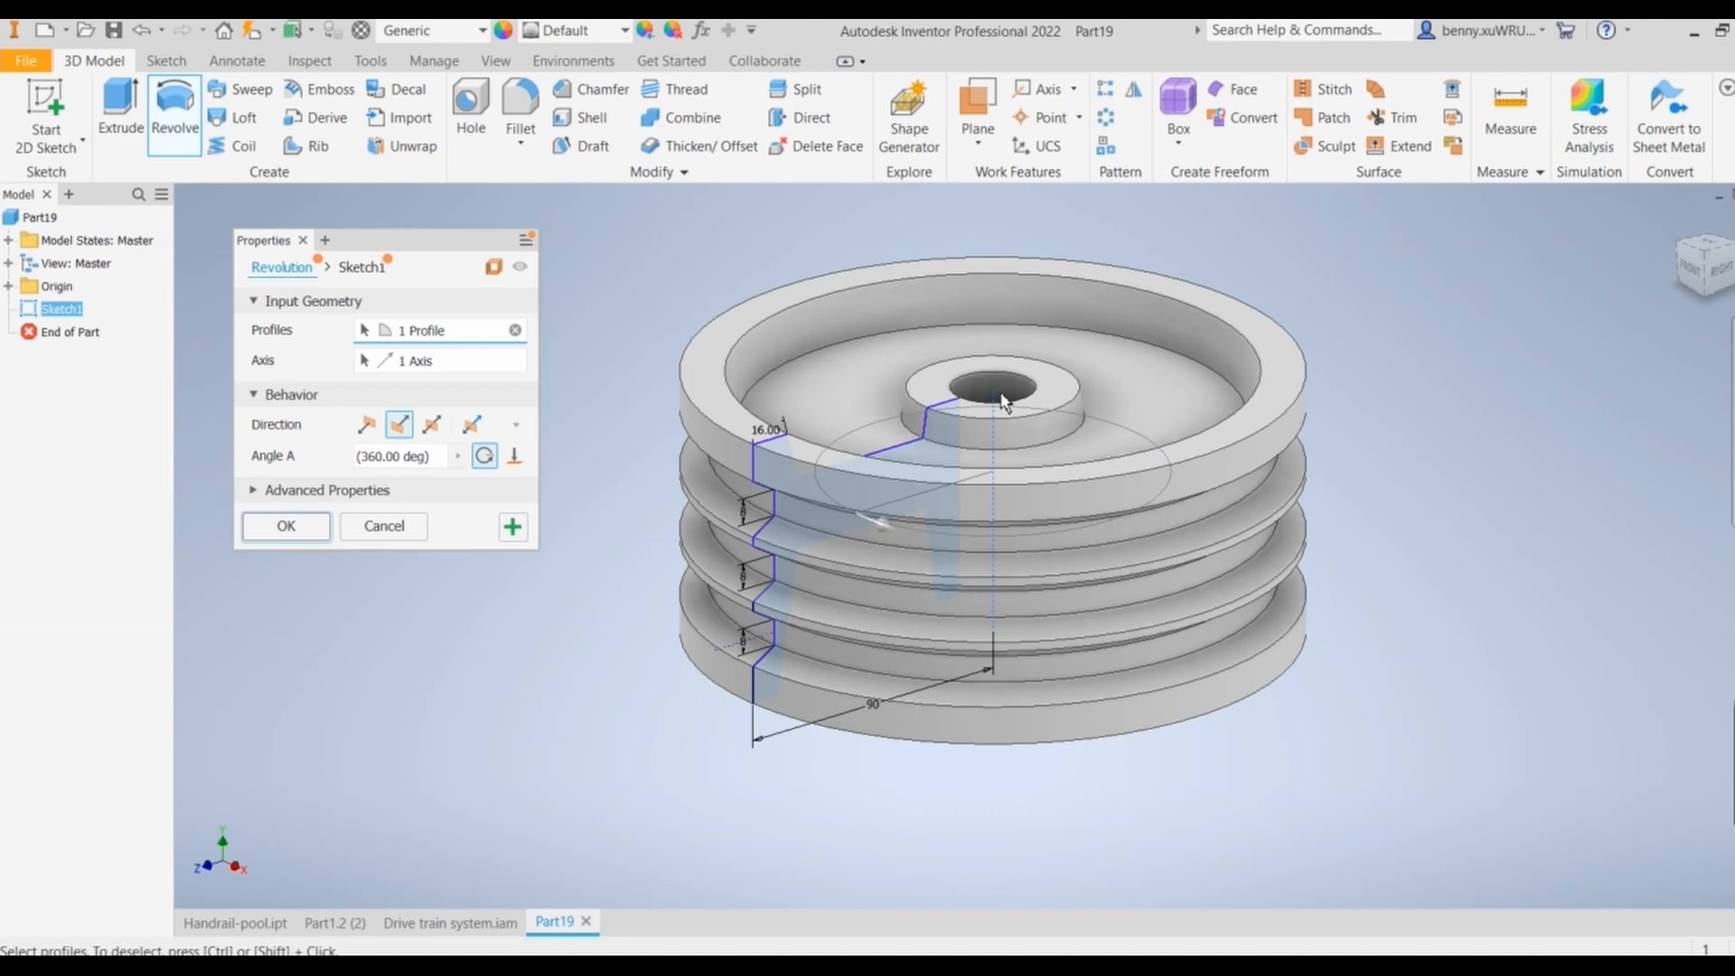
{"action": "left_click", "coordinate": [300, 526]}
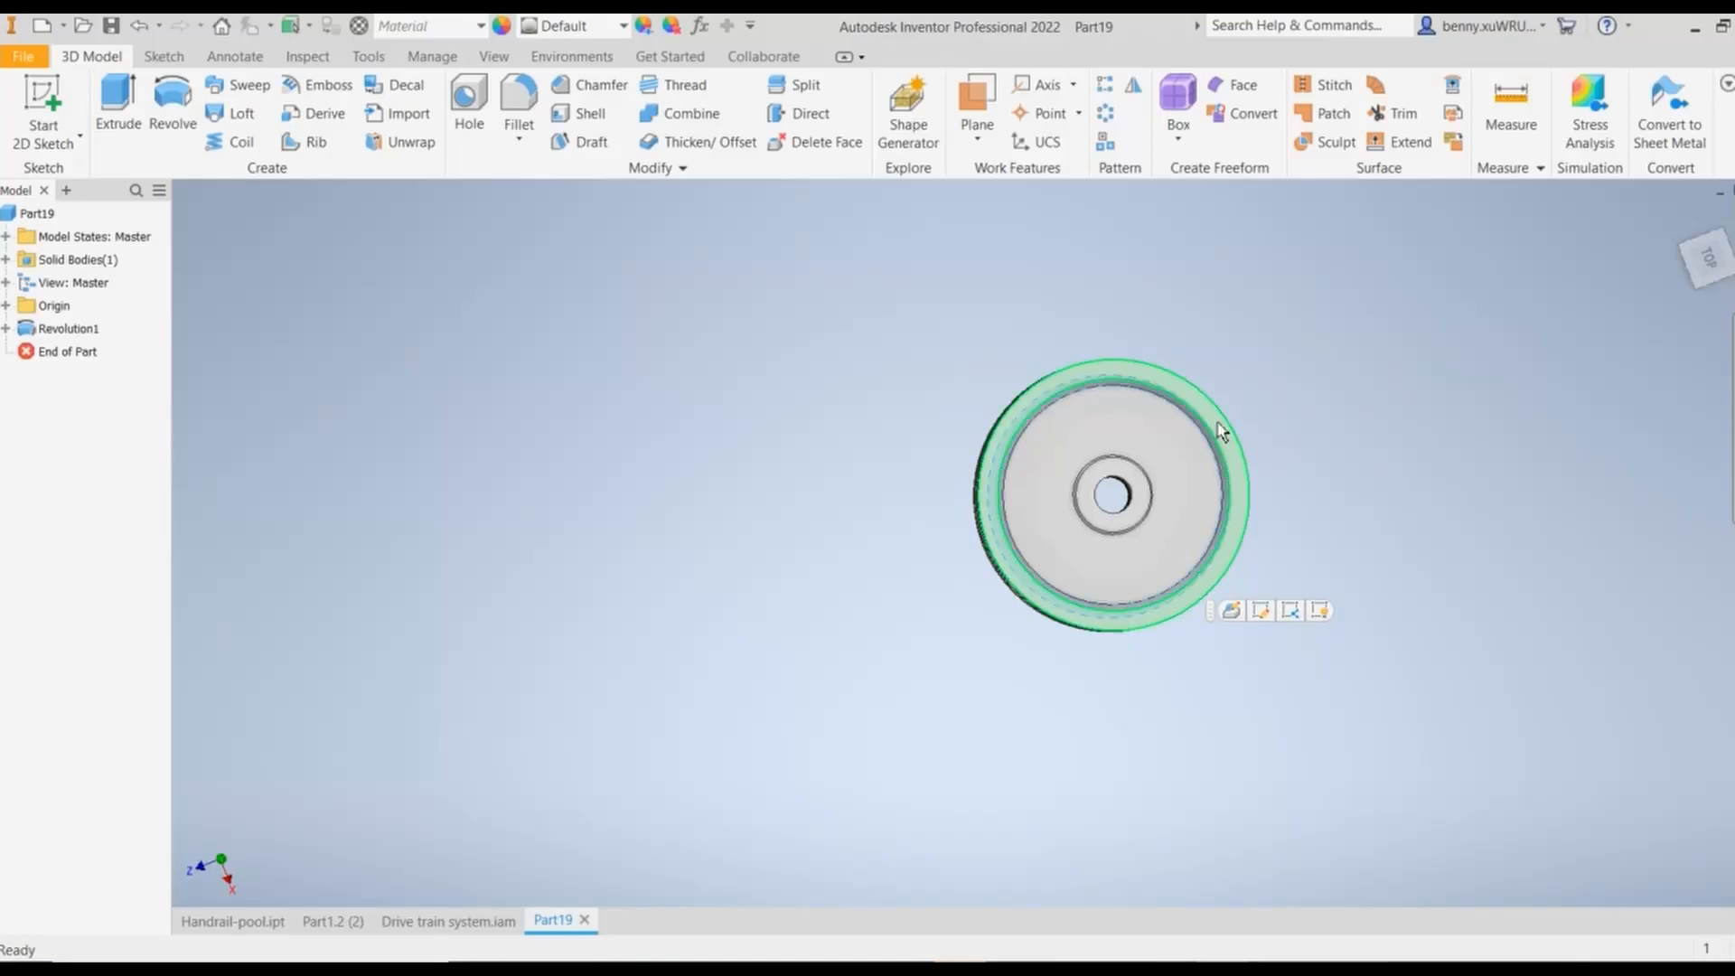
Step: Start a new sketch on the rim's top face and draw a 130 mm diameter circle centred on the pulley
{"action": "left_click", "coordinate": [1222, 432]}
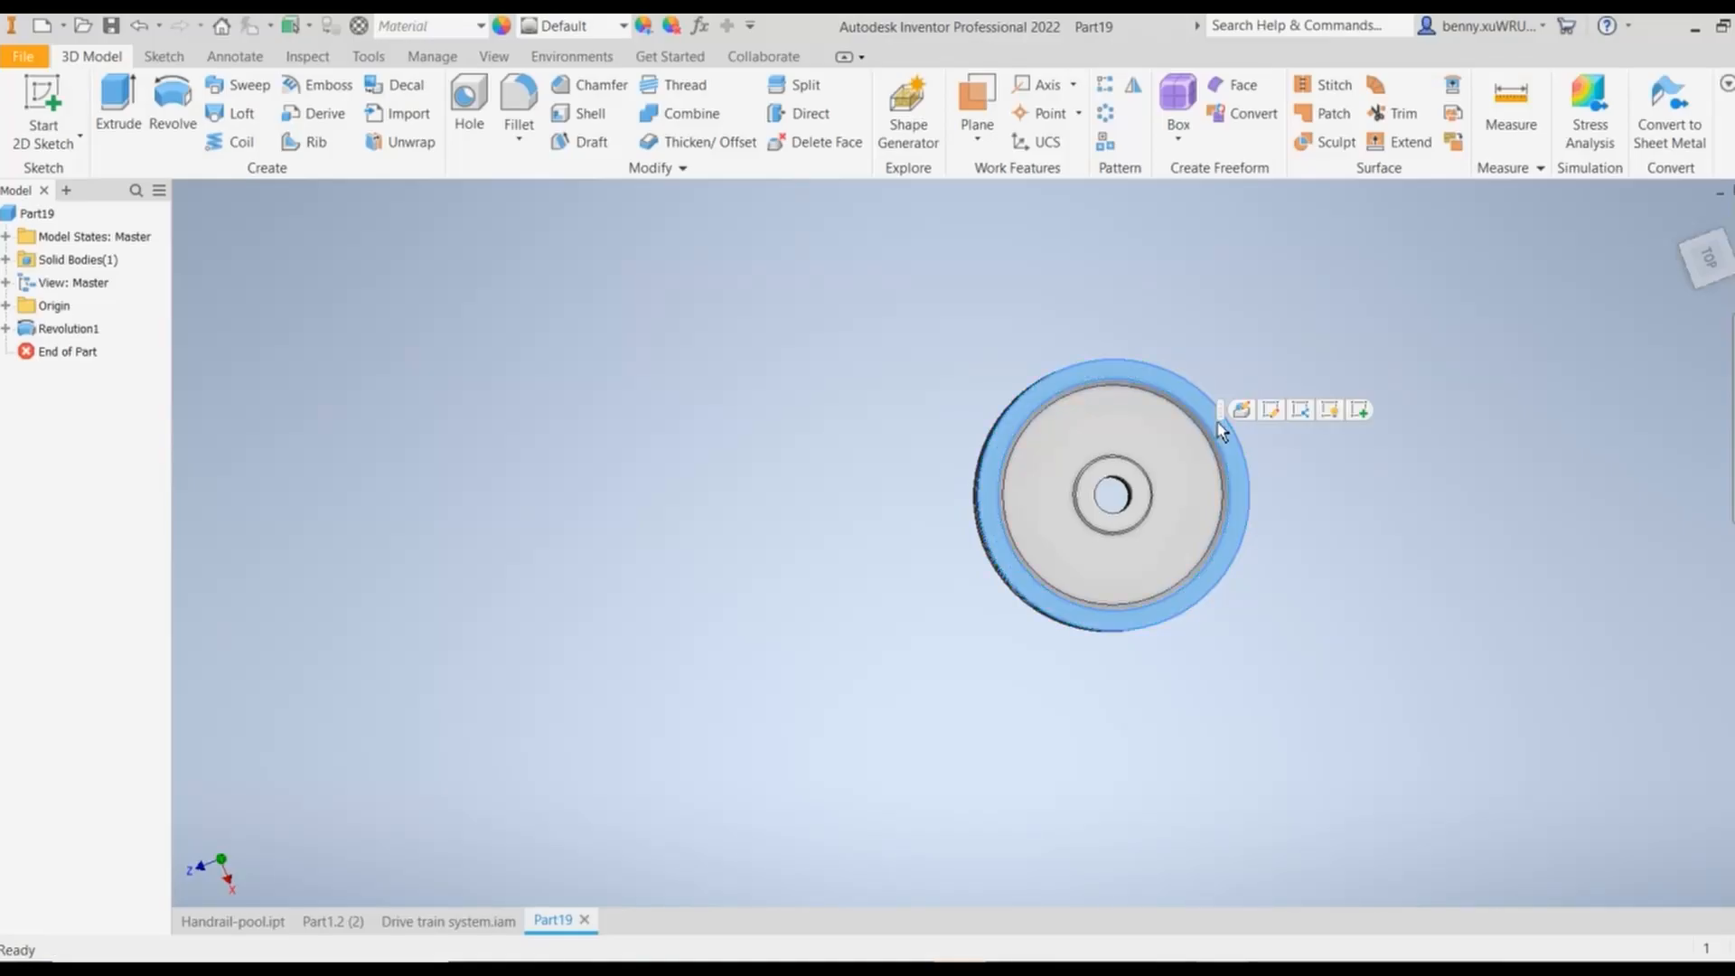
{"action": "left_click", "coordinate": [1358, 410]}
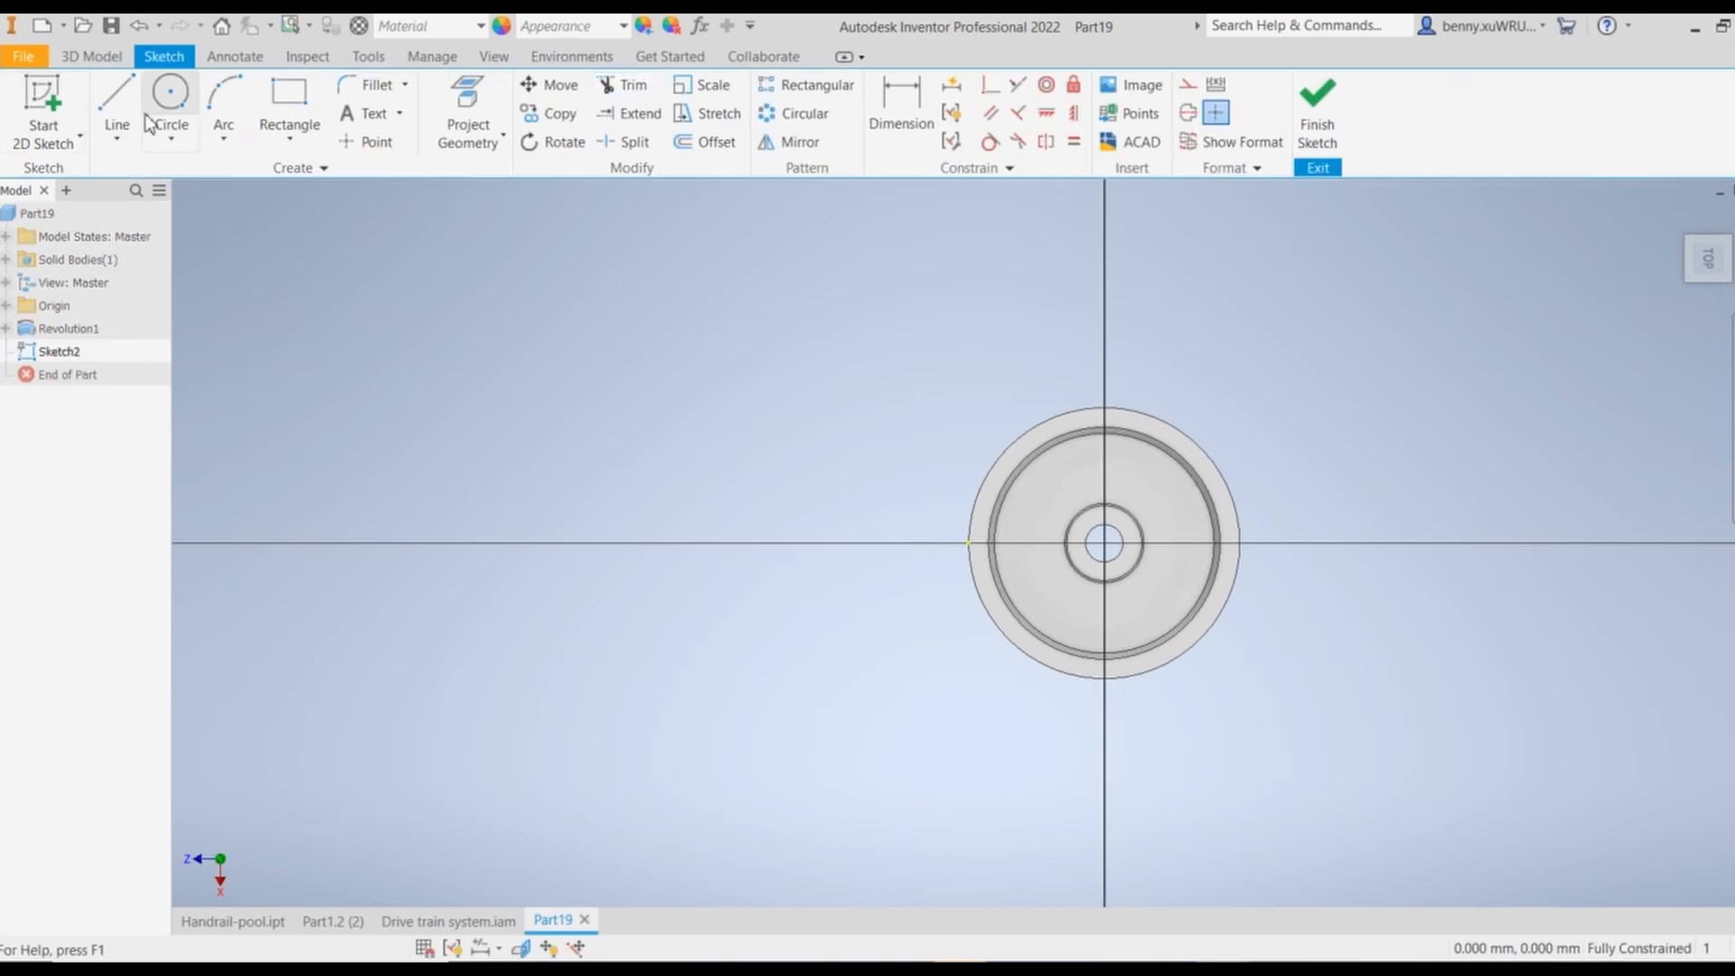
{"action": "left_click", "coordinate": [174, 98]}
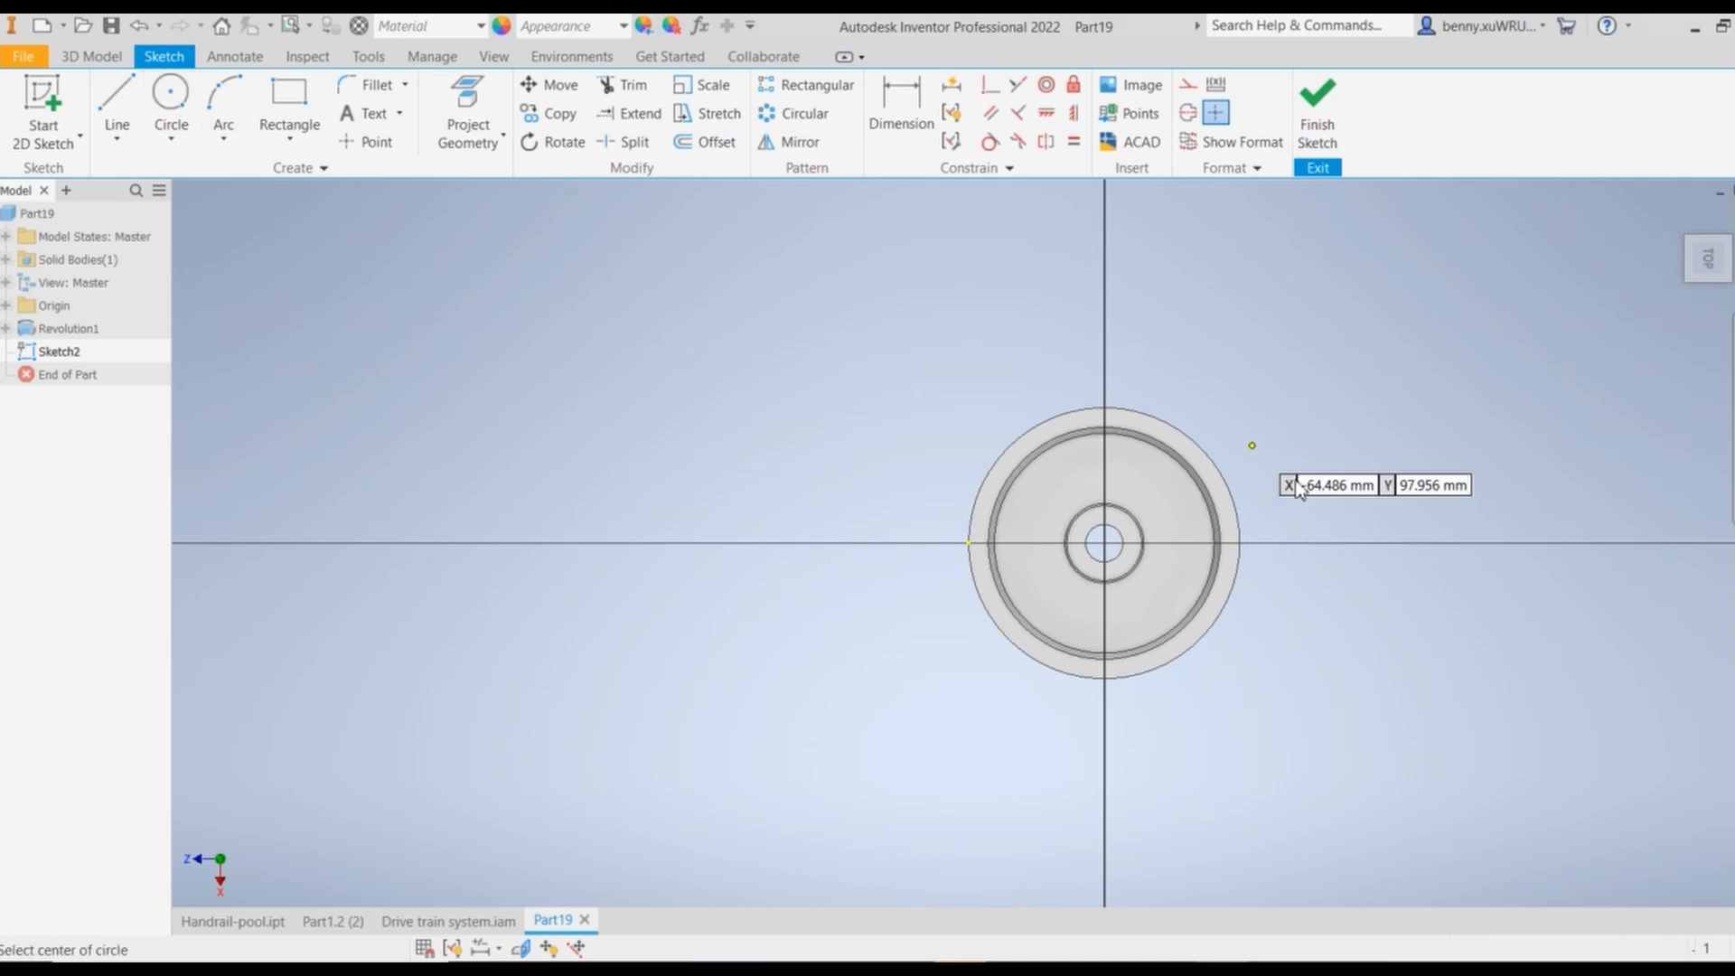
{"action": "left_click", "coordinate": [1104, 542]}
{"action": "type", "text": "130"}
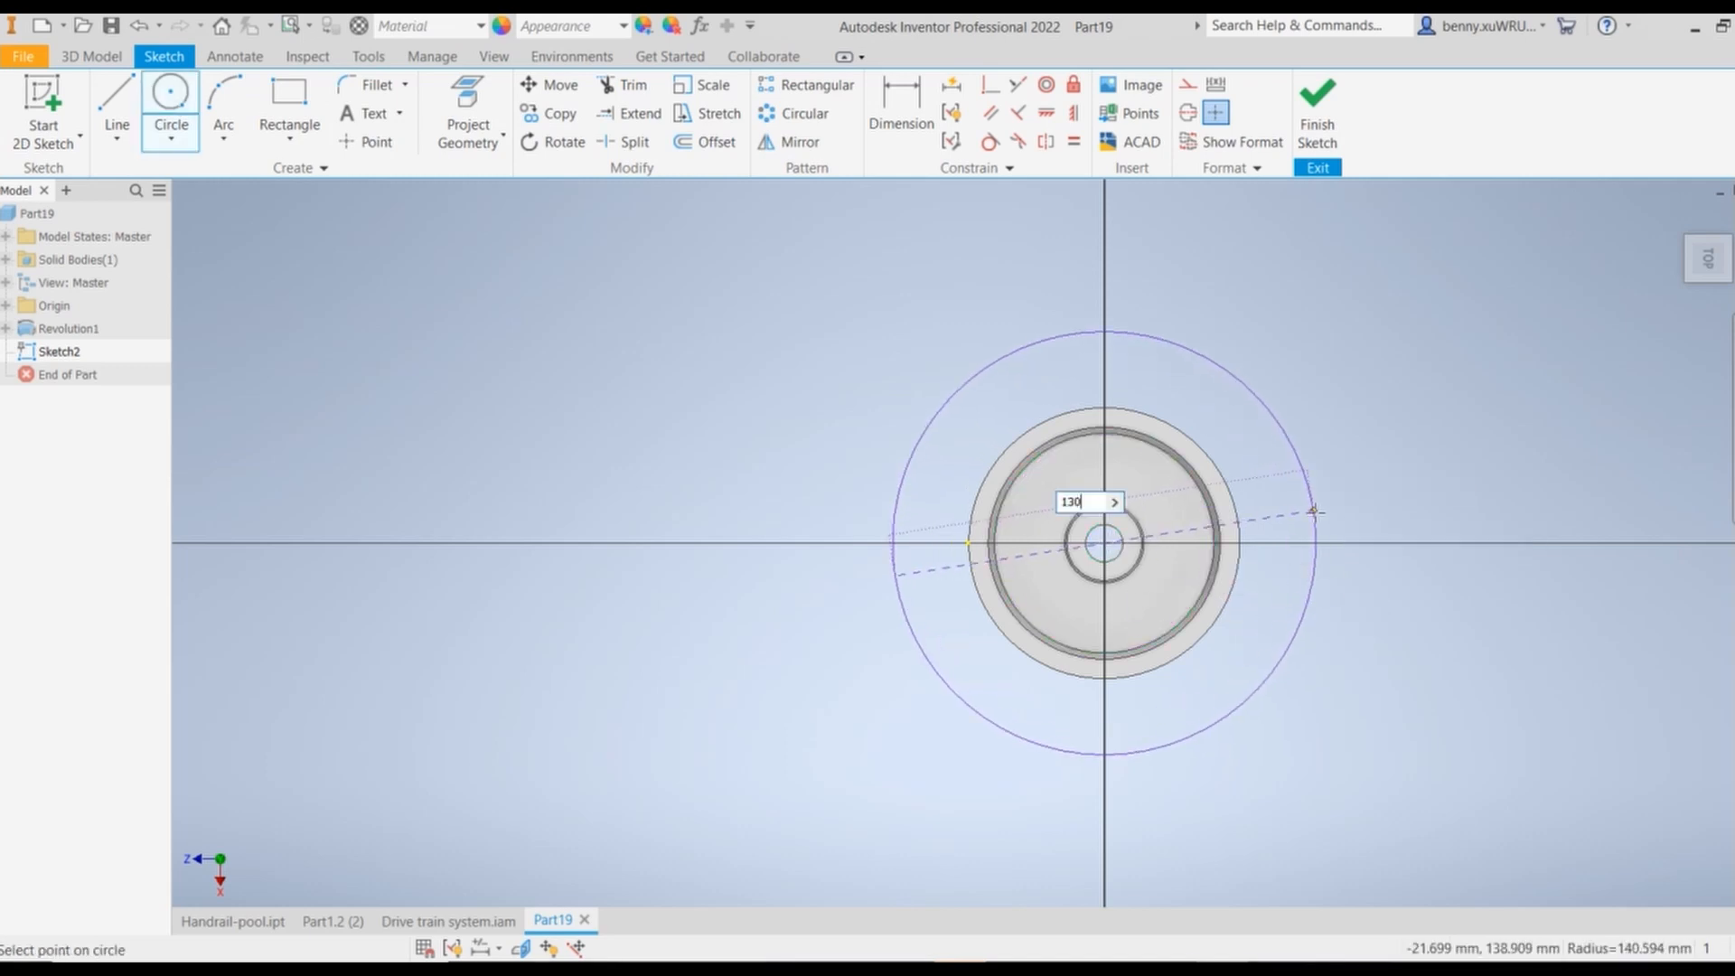
{"action": "key", "text": "Return"}
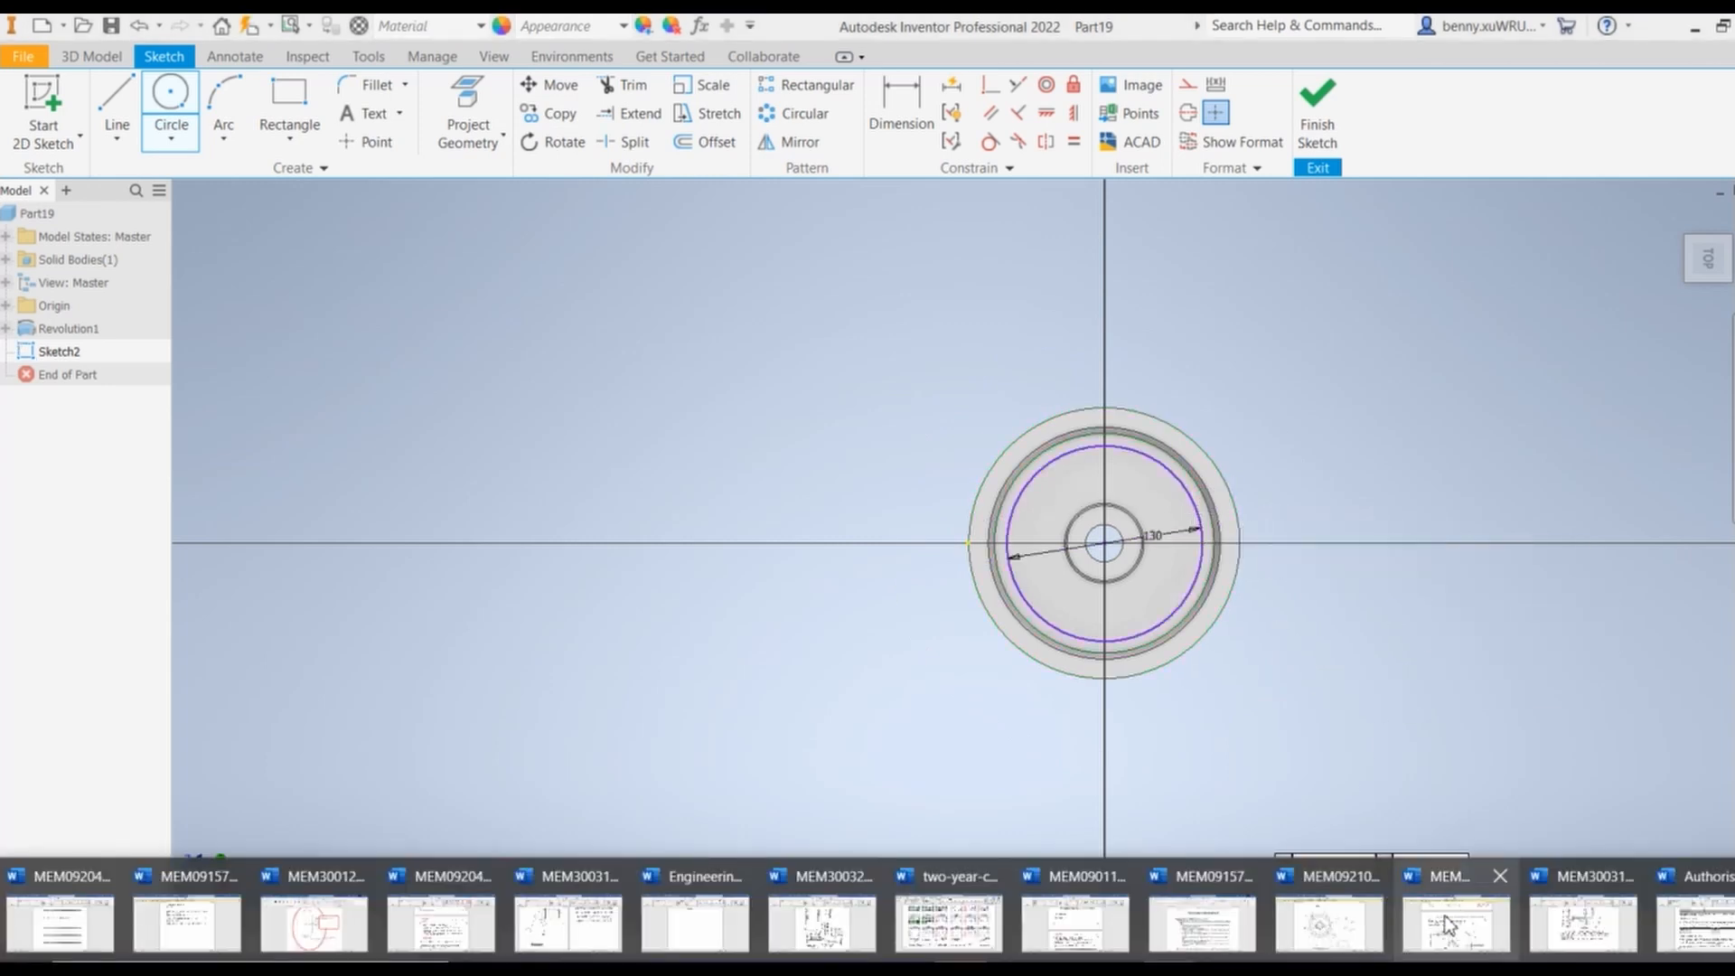
Step: Check the worksheet's plan view for the inner window radius, and draw a concentric circle with diameter 38*2 mm
{"action": "left_click", "coordinate": [1449, 924]}
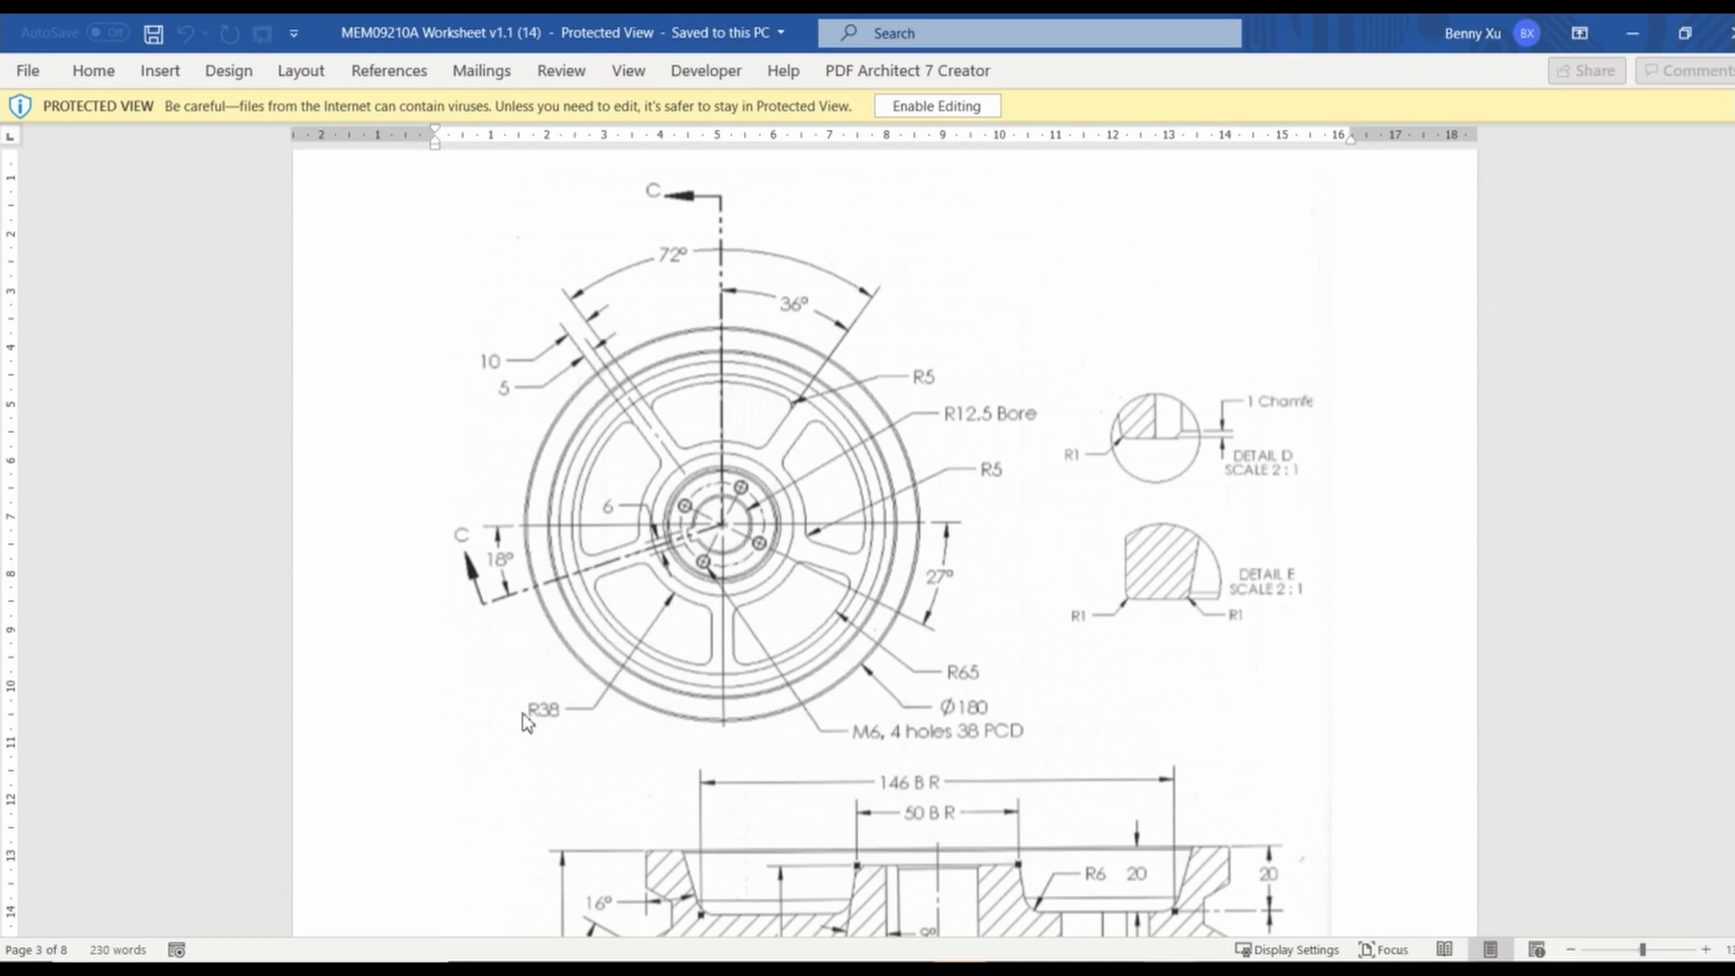
{"action": "left_click", "coordinate": [1632, 33]}
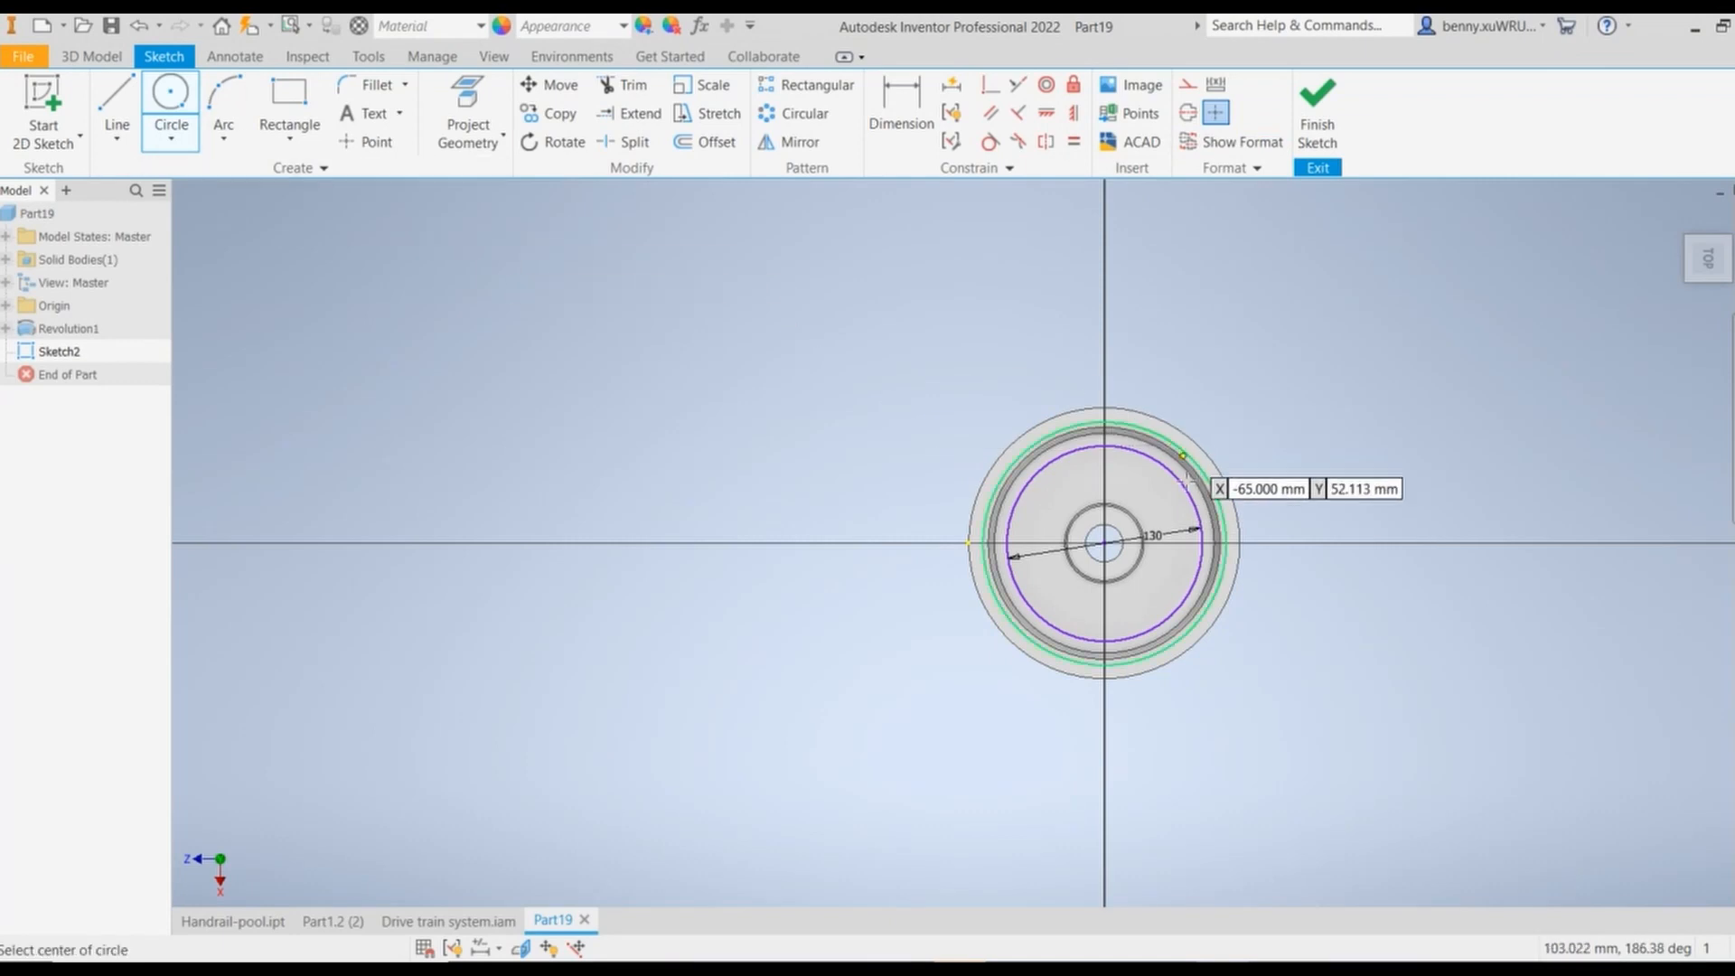
{"action": "left_click", "coordinate": [1104, 544]}
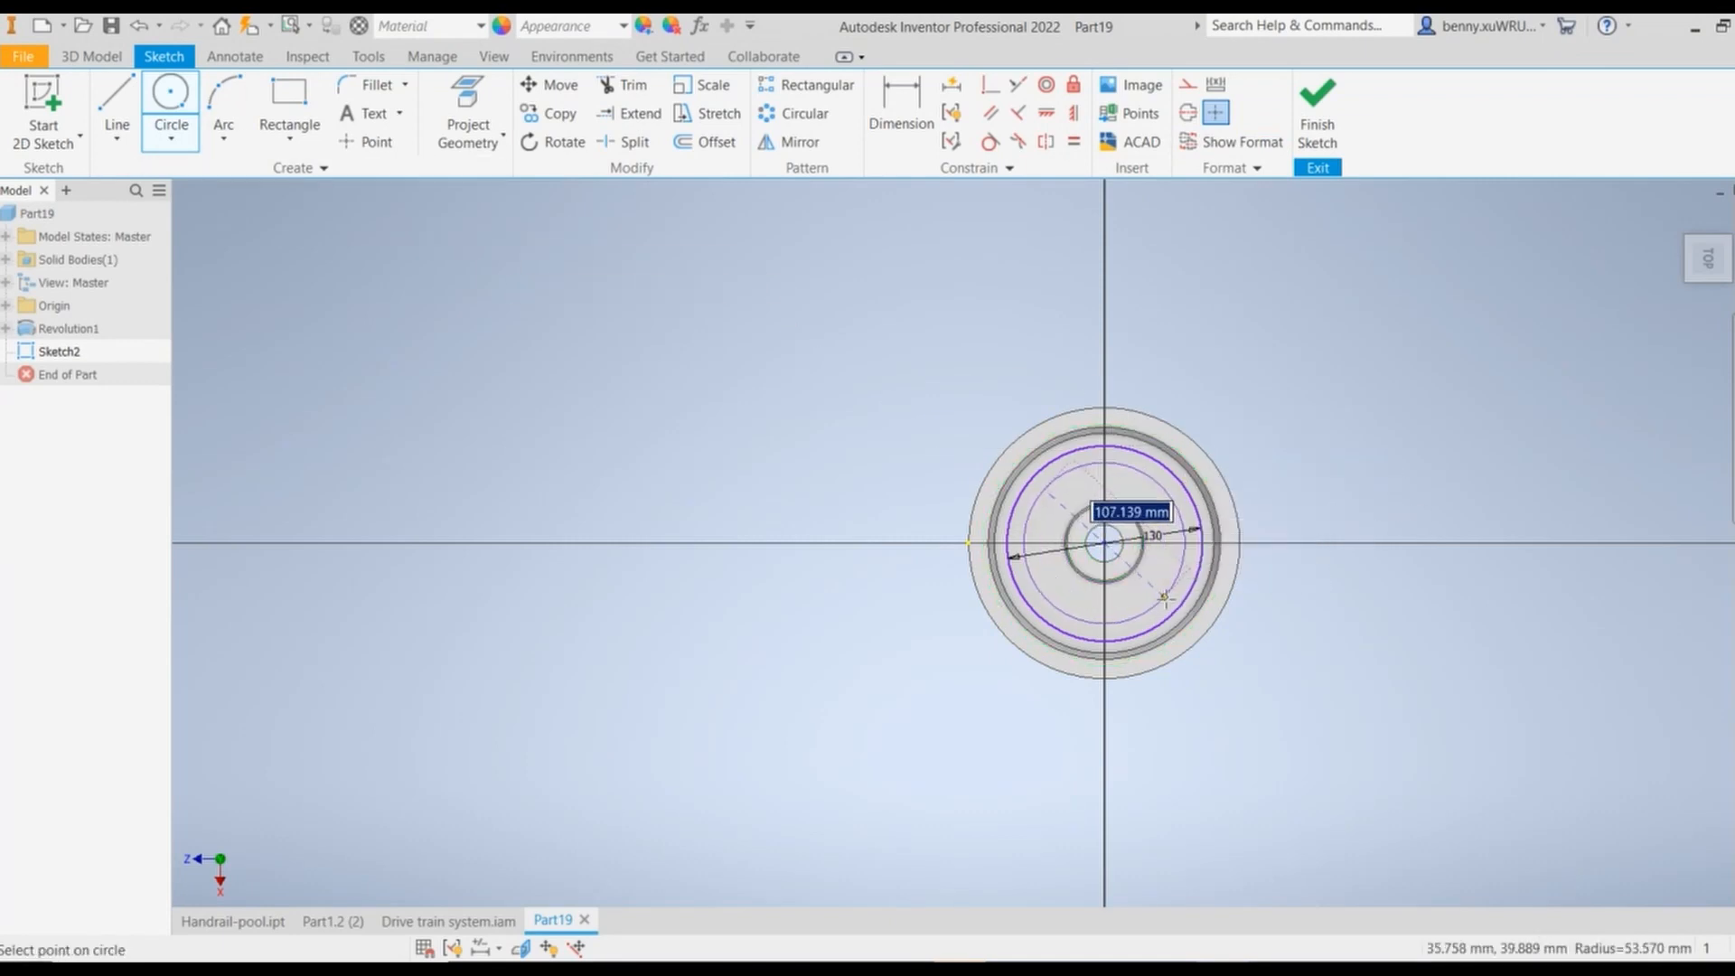
{"action": "type", "text": "38*2"}
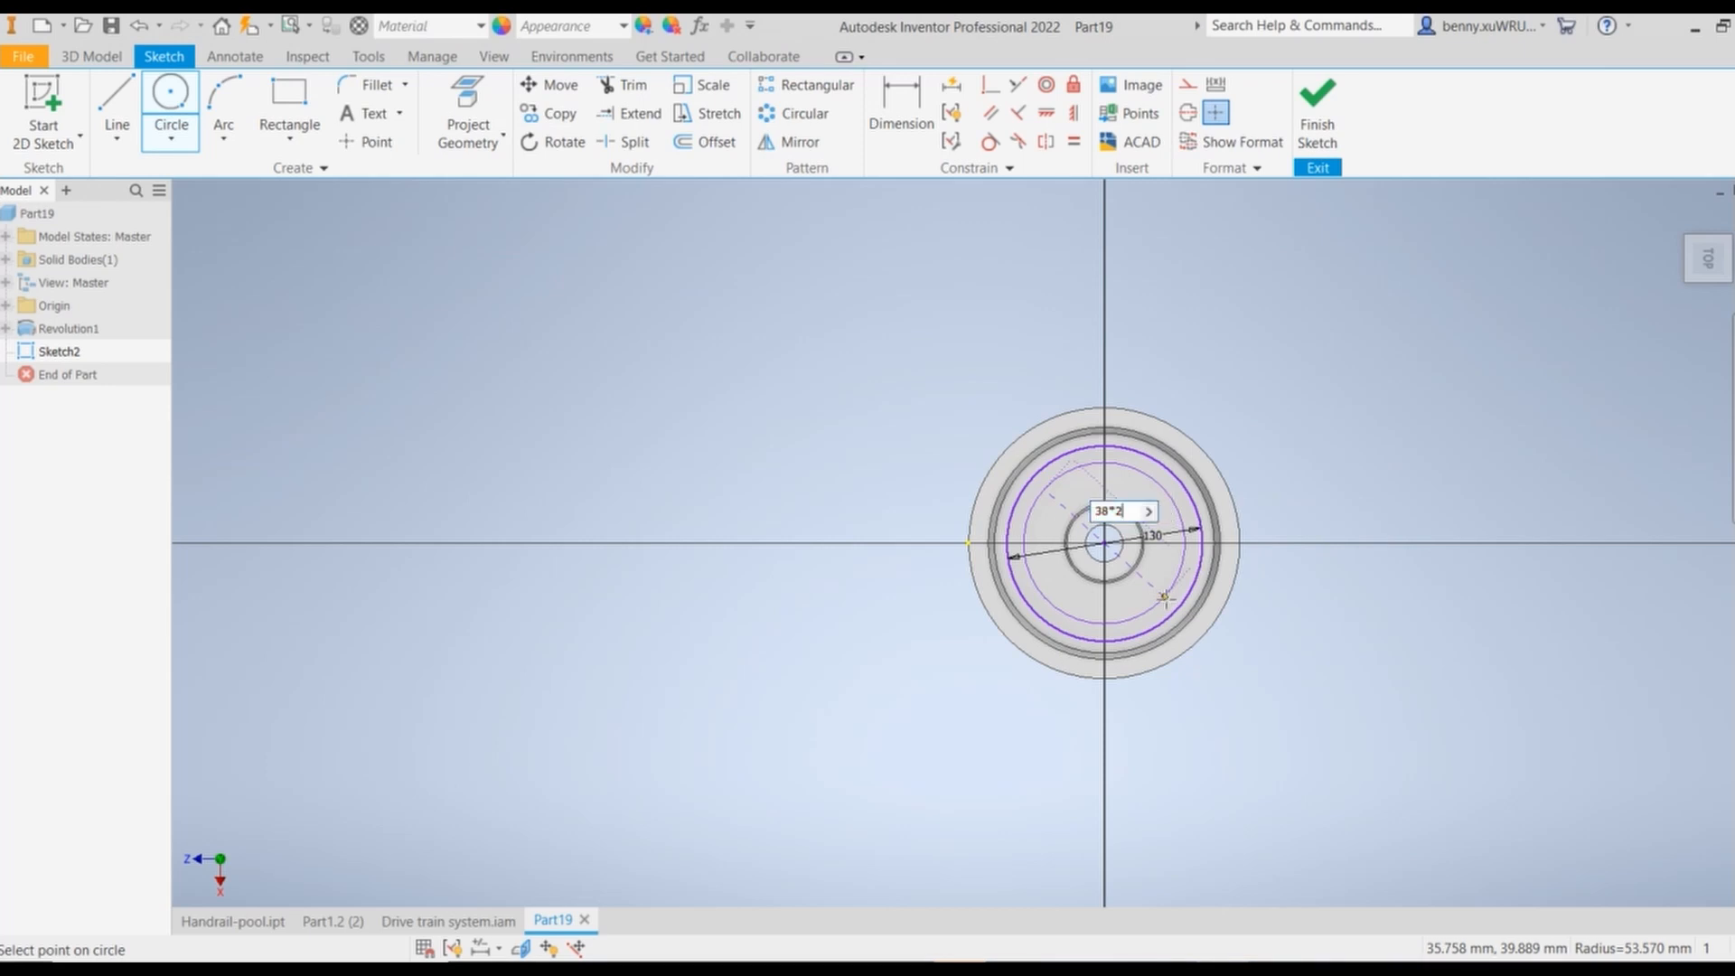
{"action": "key", "text": "Return"}
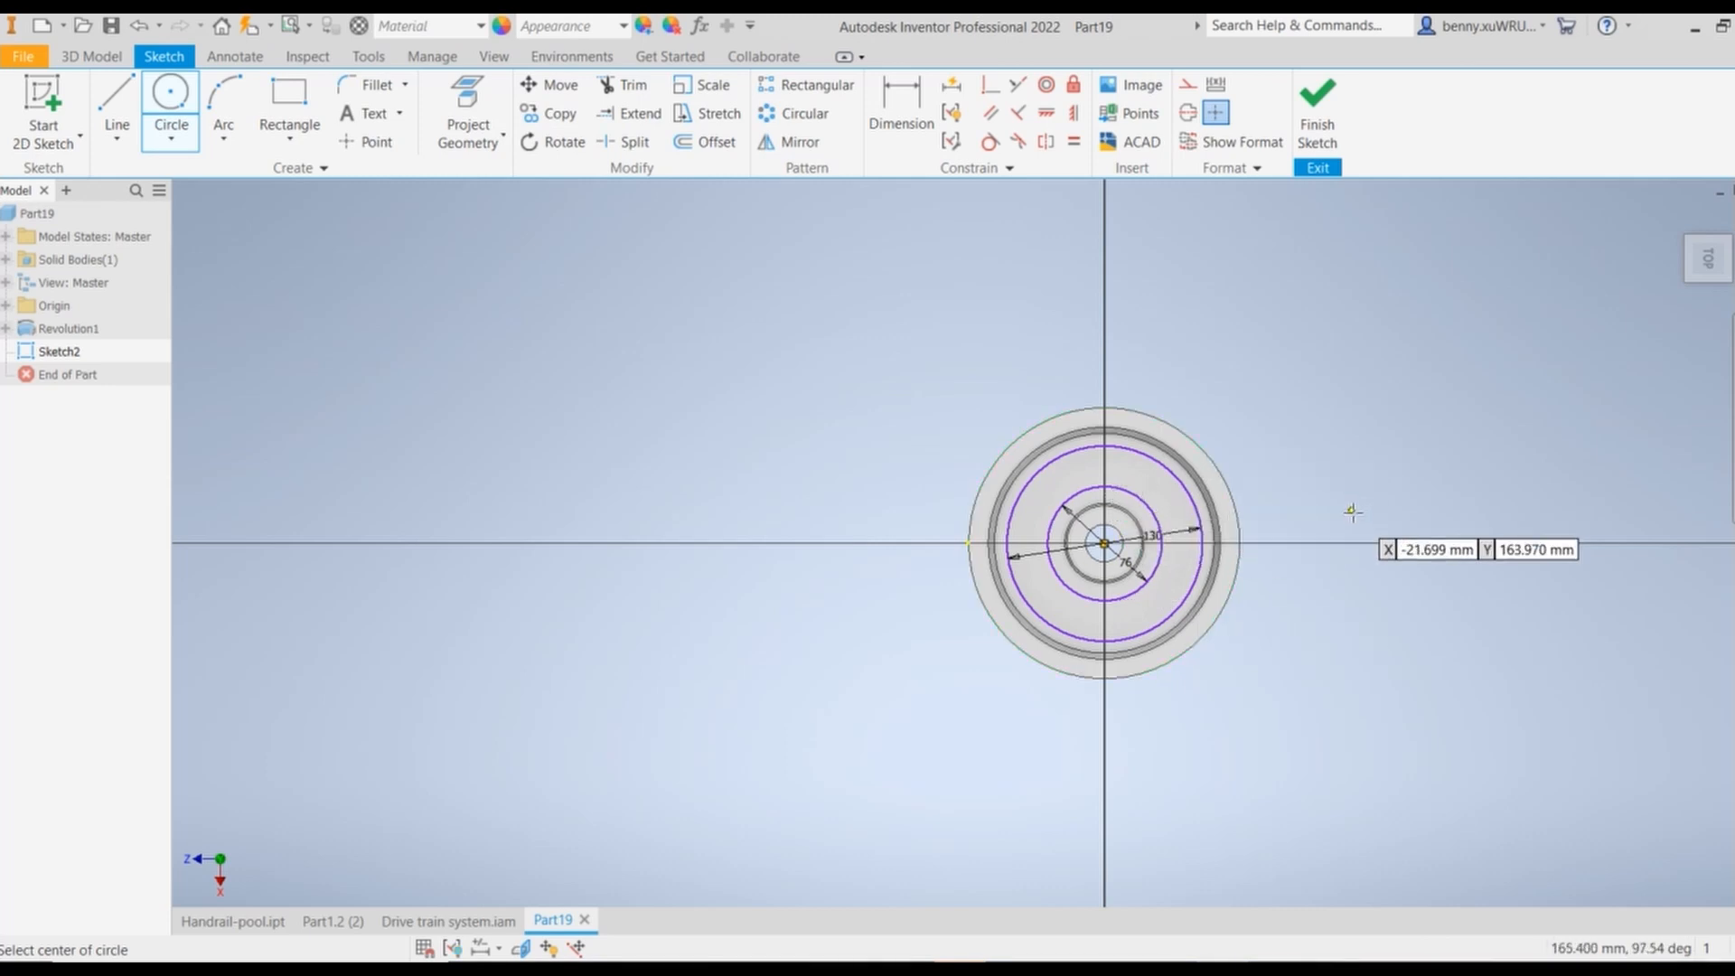
Step: Check the window angles on the worksheet, and draw a slanted line from the pulley centre to the 130 mm circle, about 35.8 degrees off vertical
{"action": "mouse_move", "coordinate": [1193, 956]}
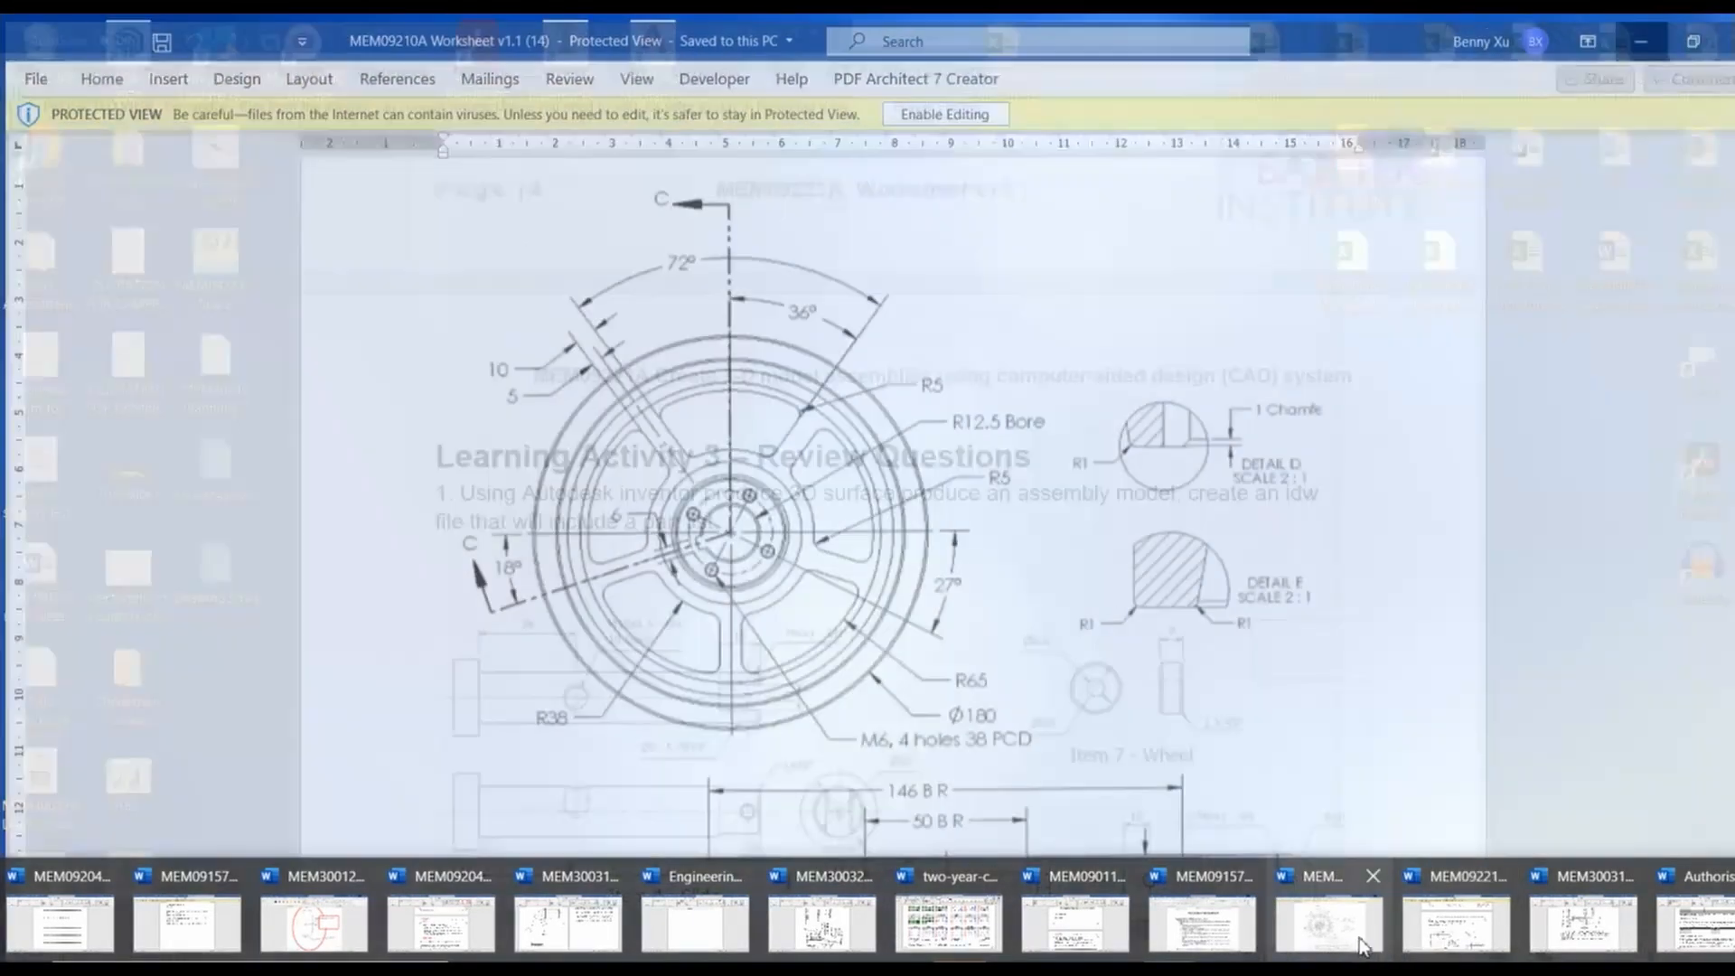
{"action": "left_click", "coordinate": [1362, 945]}
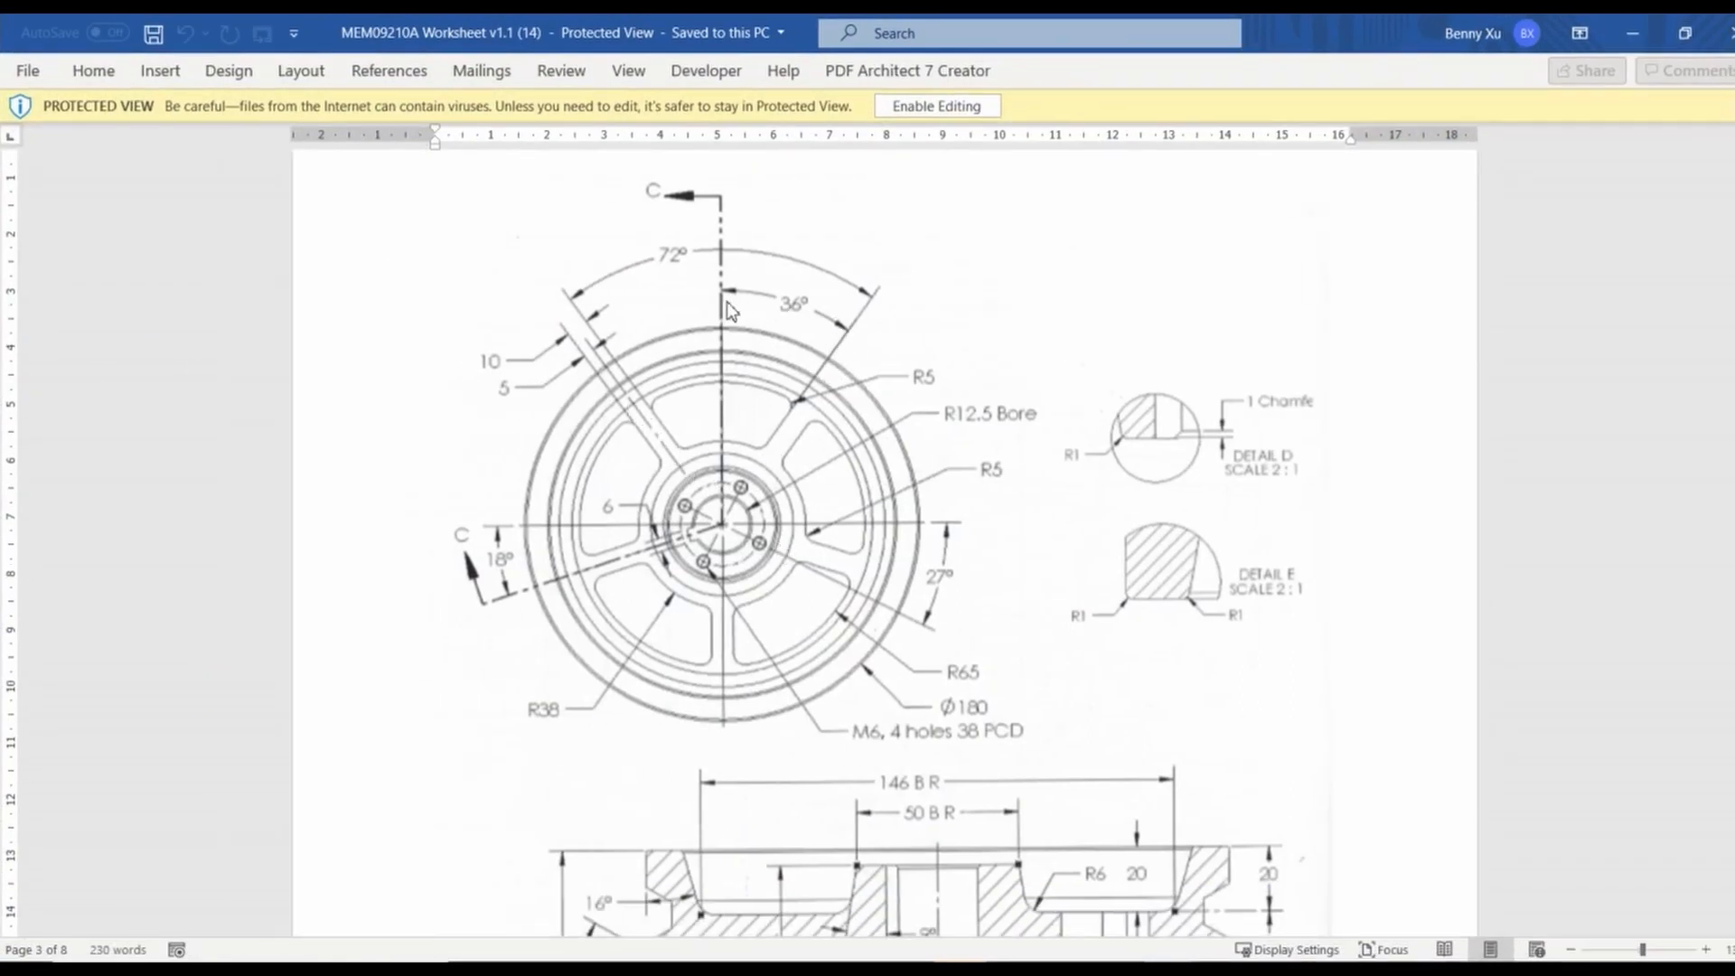
{"action": "left_click", "coordinate": [1632, 32]}
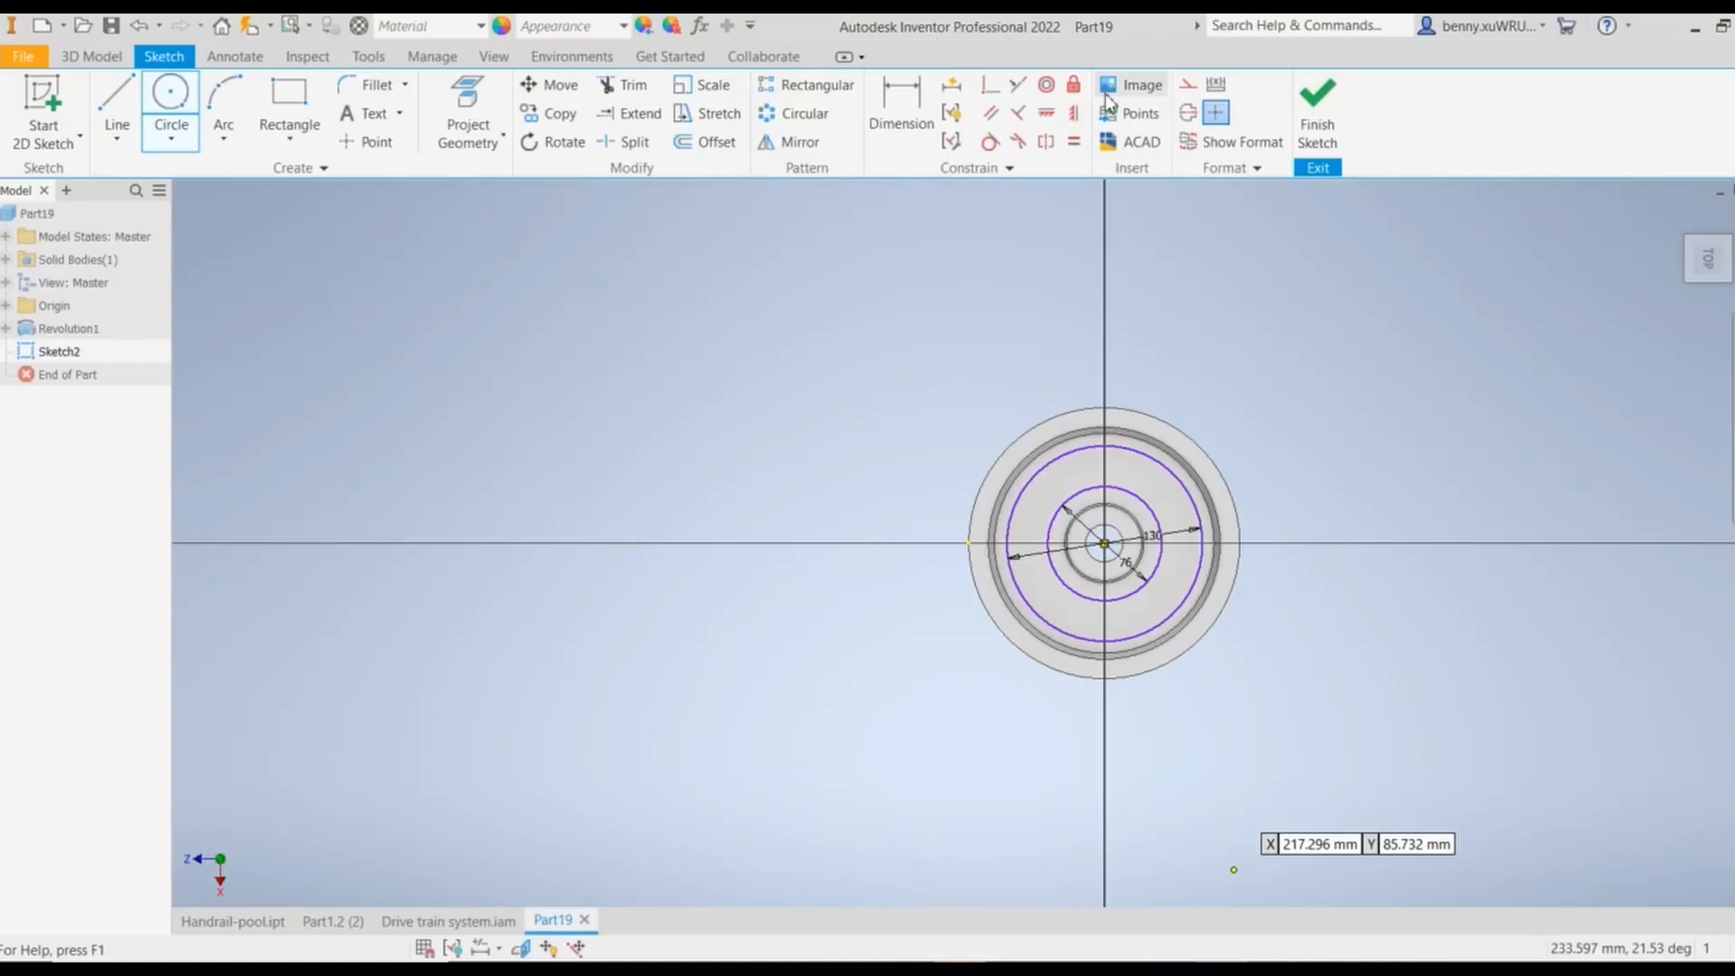
{"action": "left_click", "coordinate": [116, 107]}
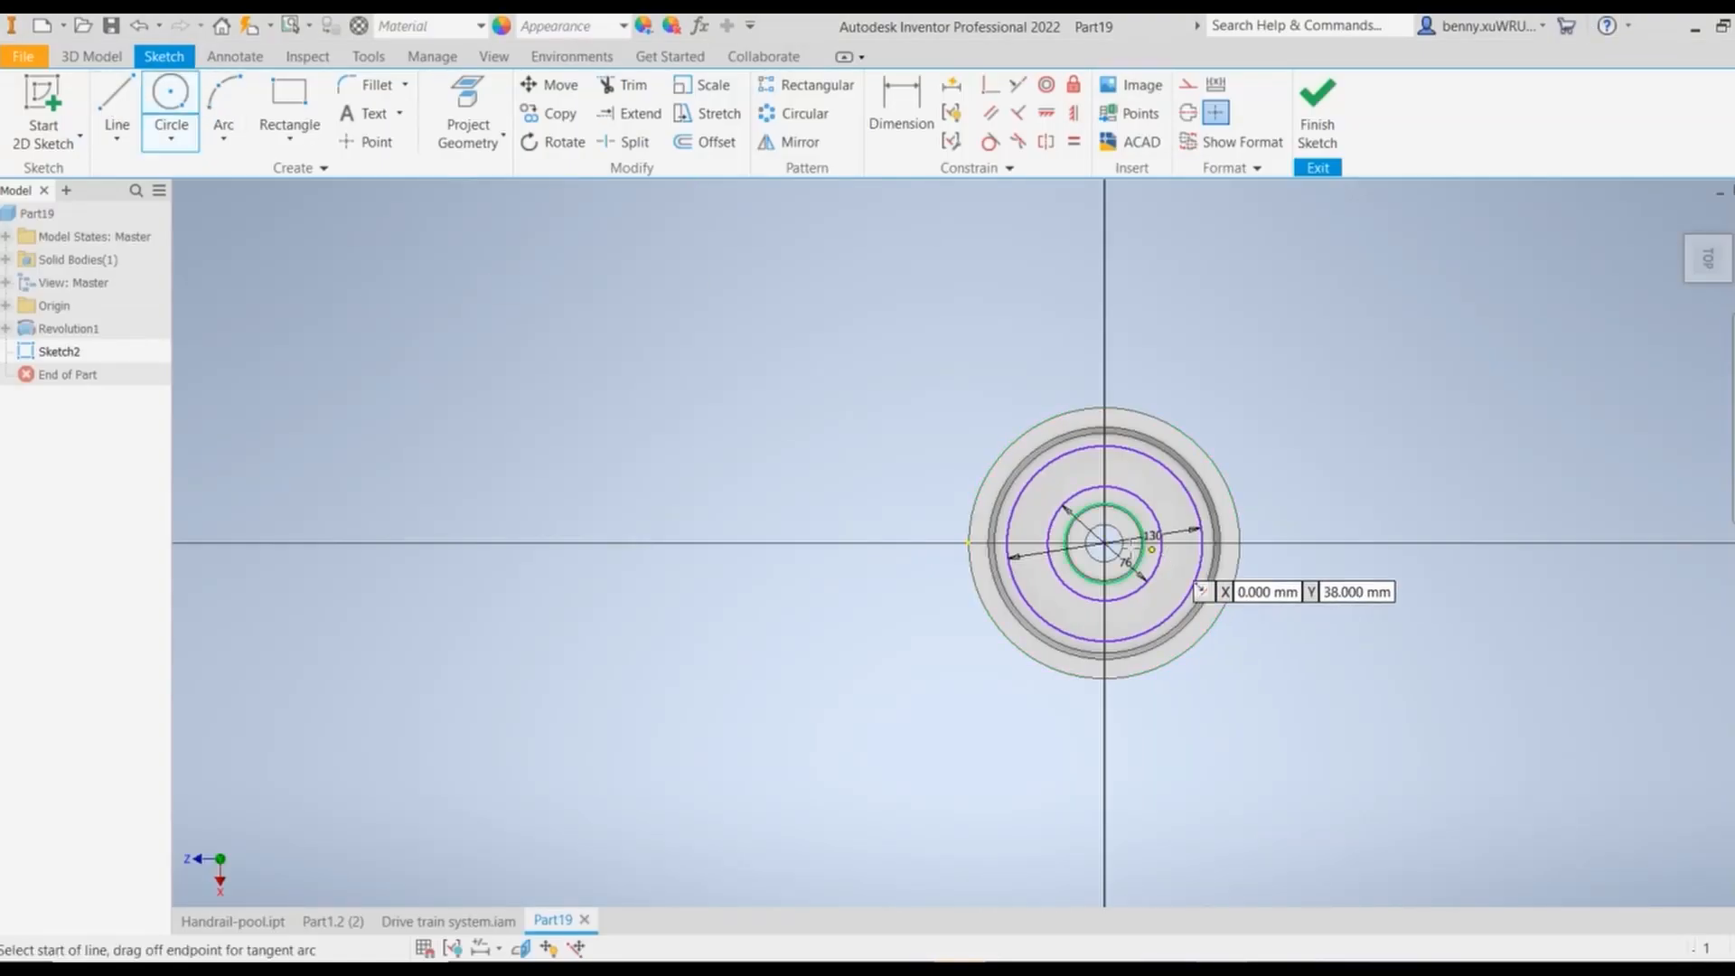
{"action": "left_click", "coordinate": [1101, 543]}
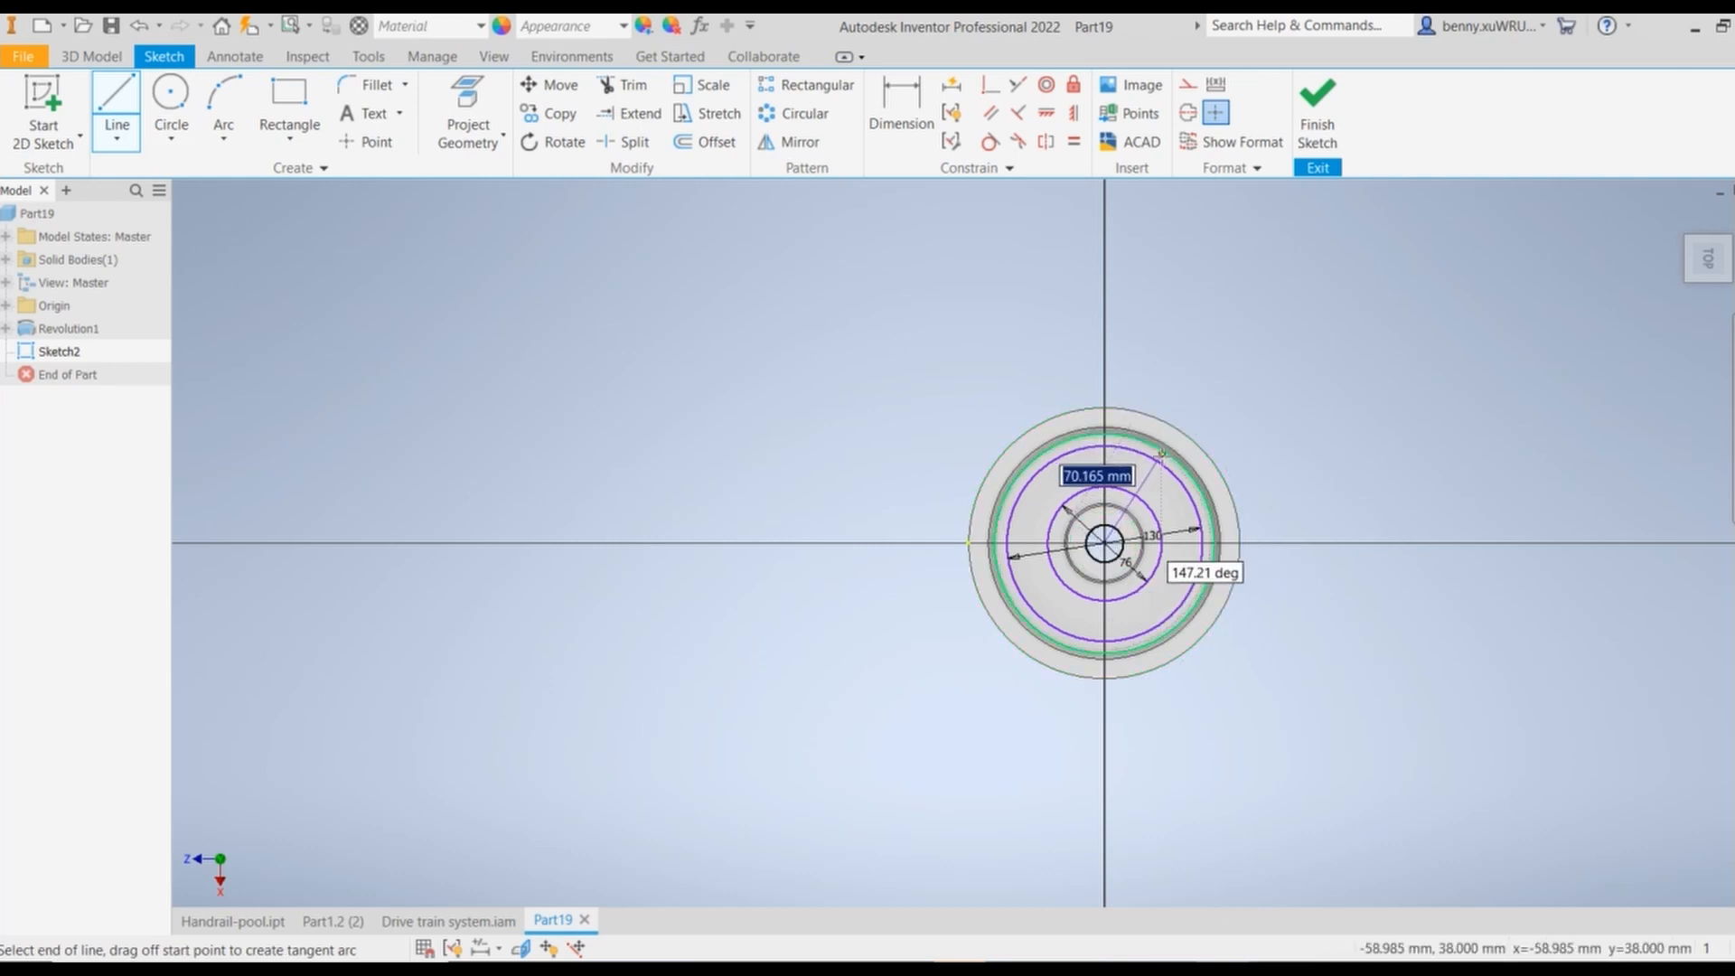
{"action": "left_click", "coordinate": [1162, 462]}
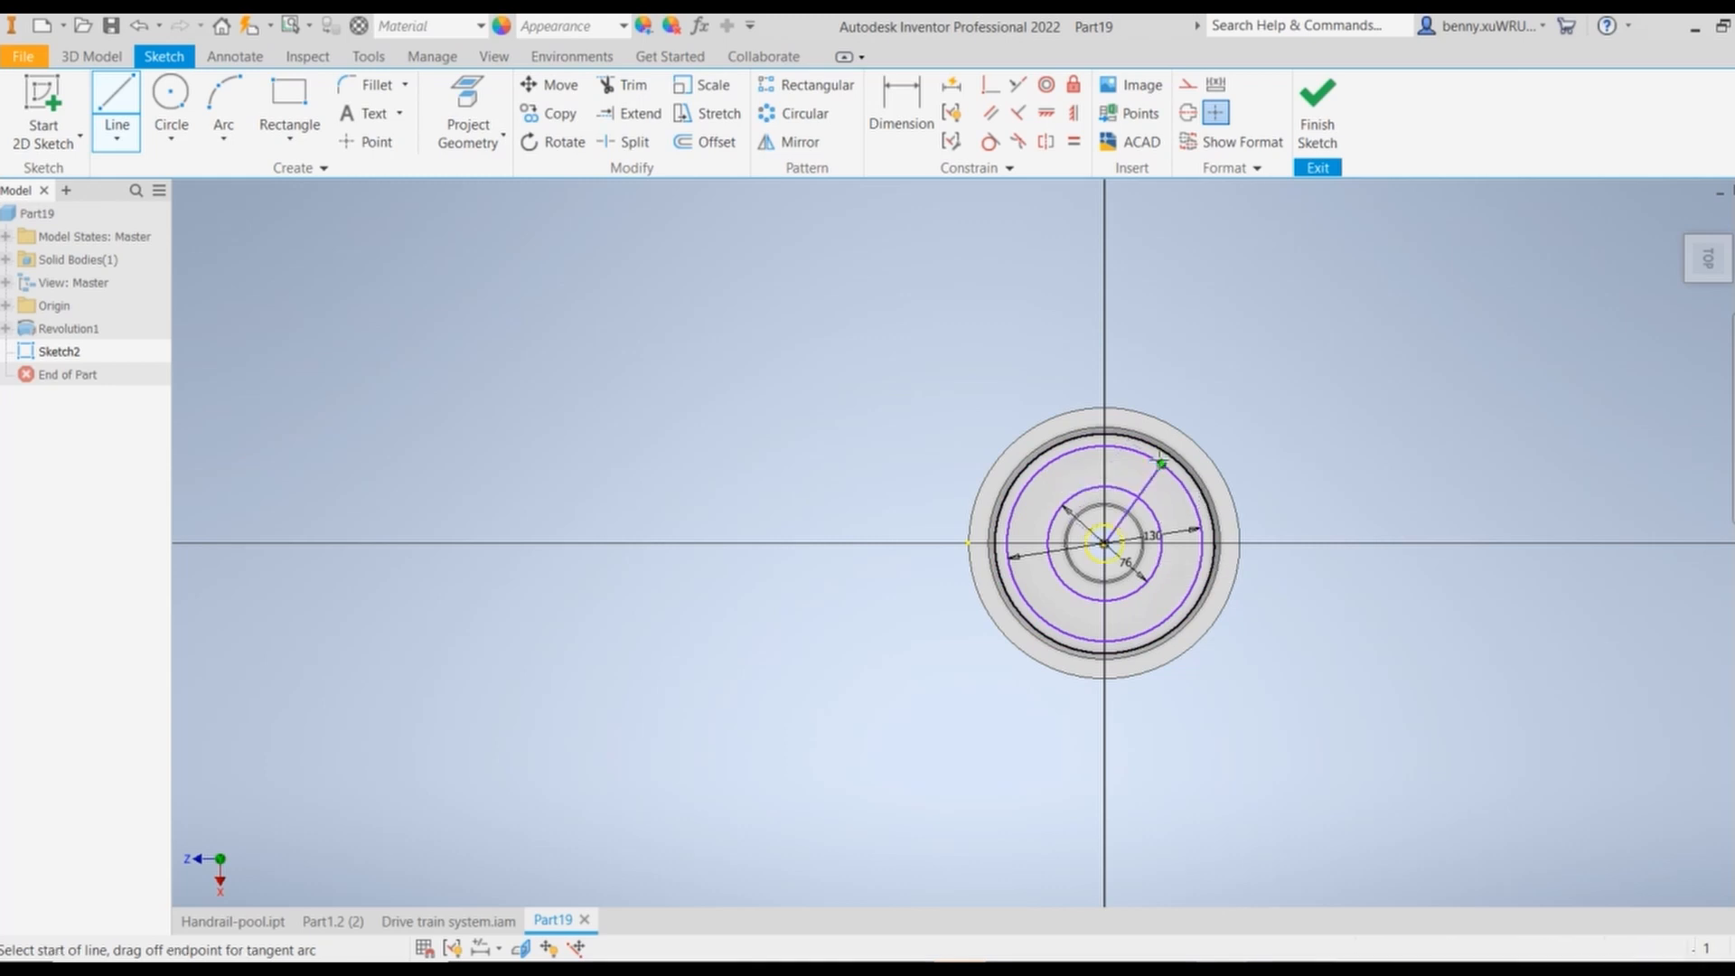
Step: Draw a vertical line about 107 mm long from the pulley centre up past the rim, and make it a construction line
{"action": "left_click", "coordinate": [1104, 542]}
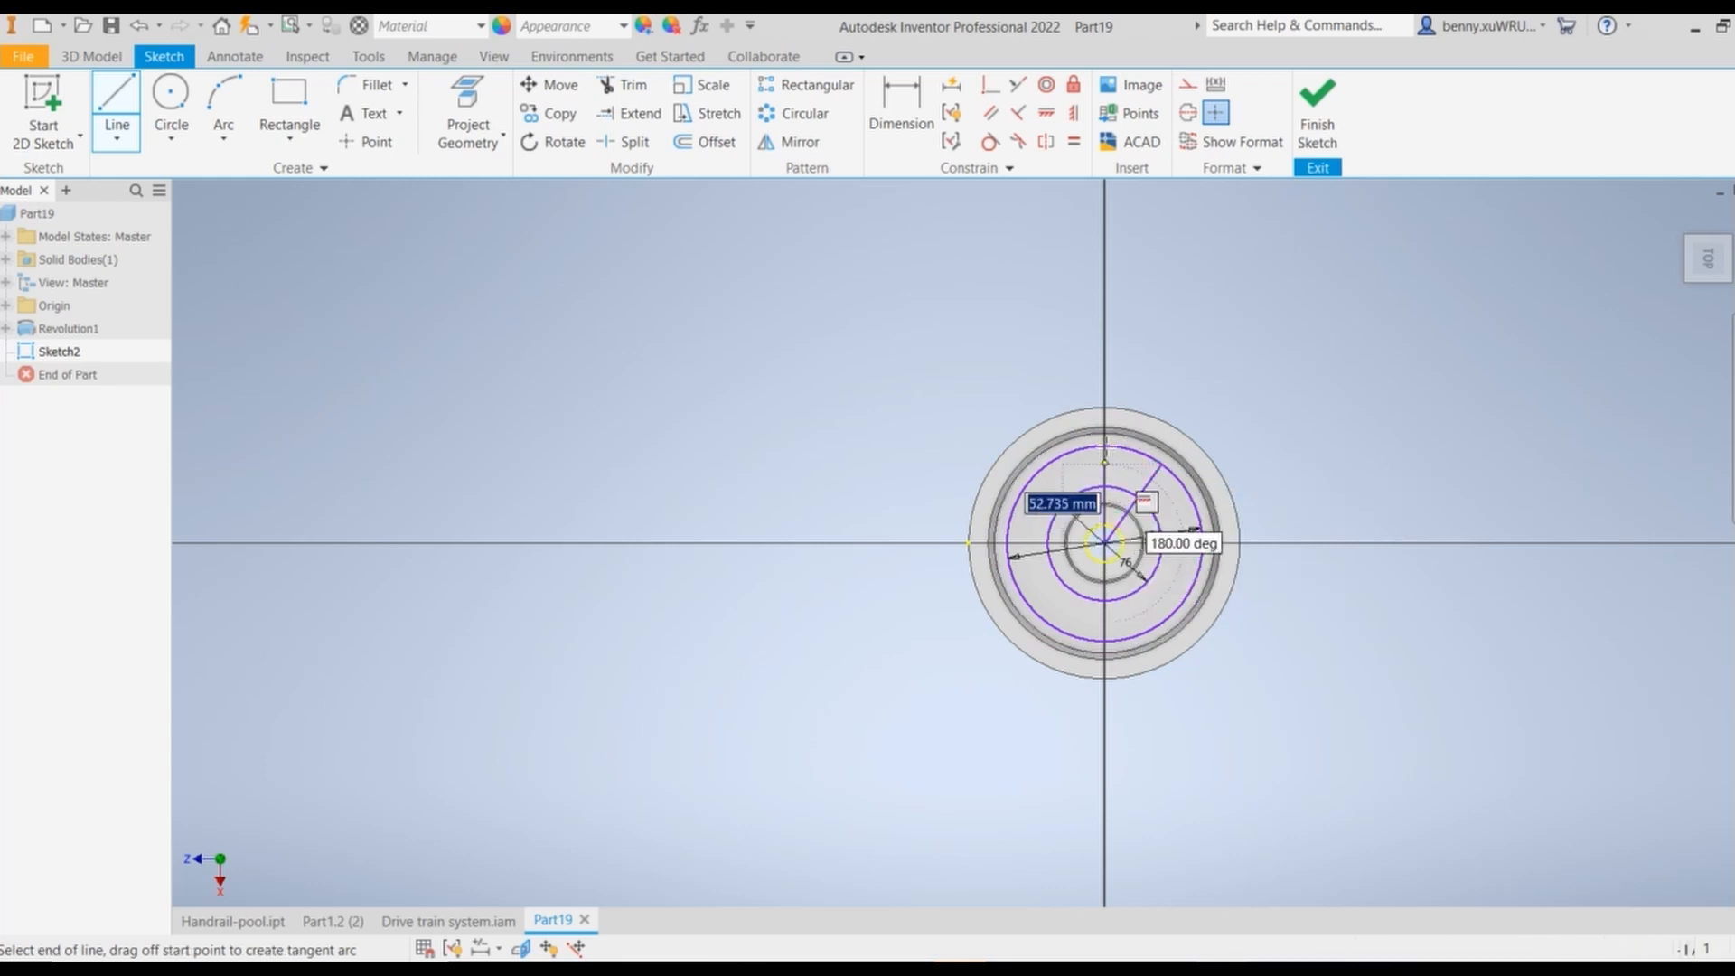
{"action": "left_click", "coordinate": [1108, 385]}
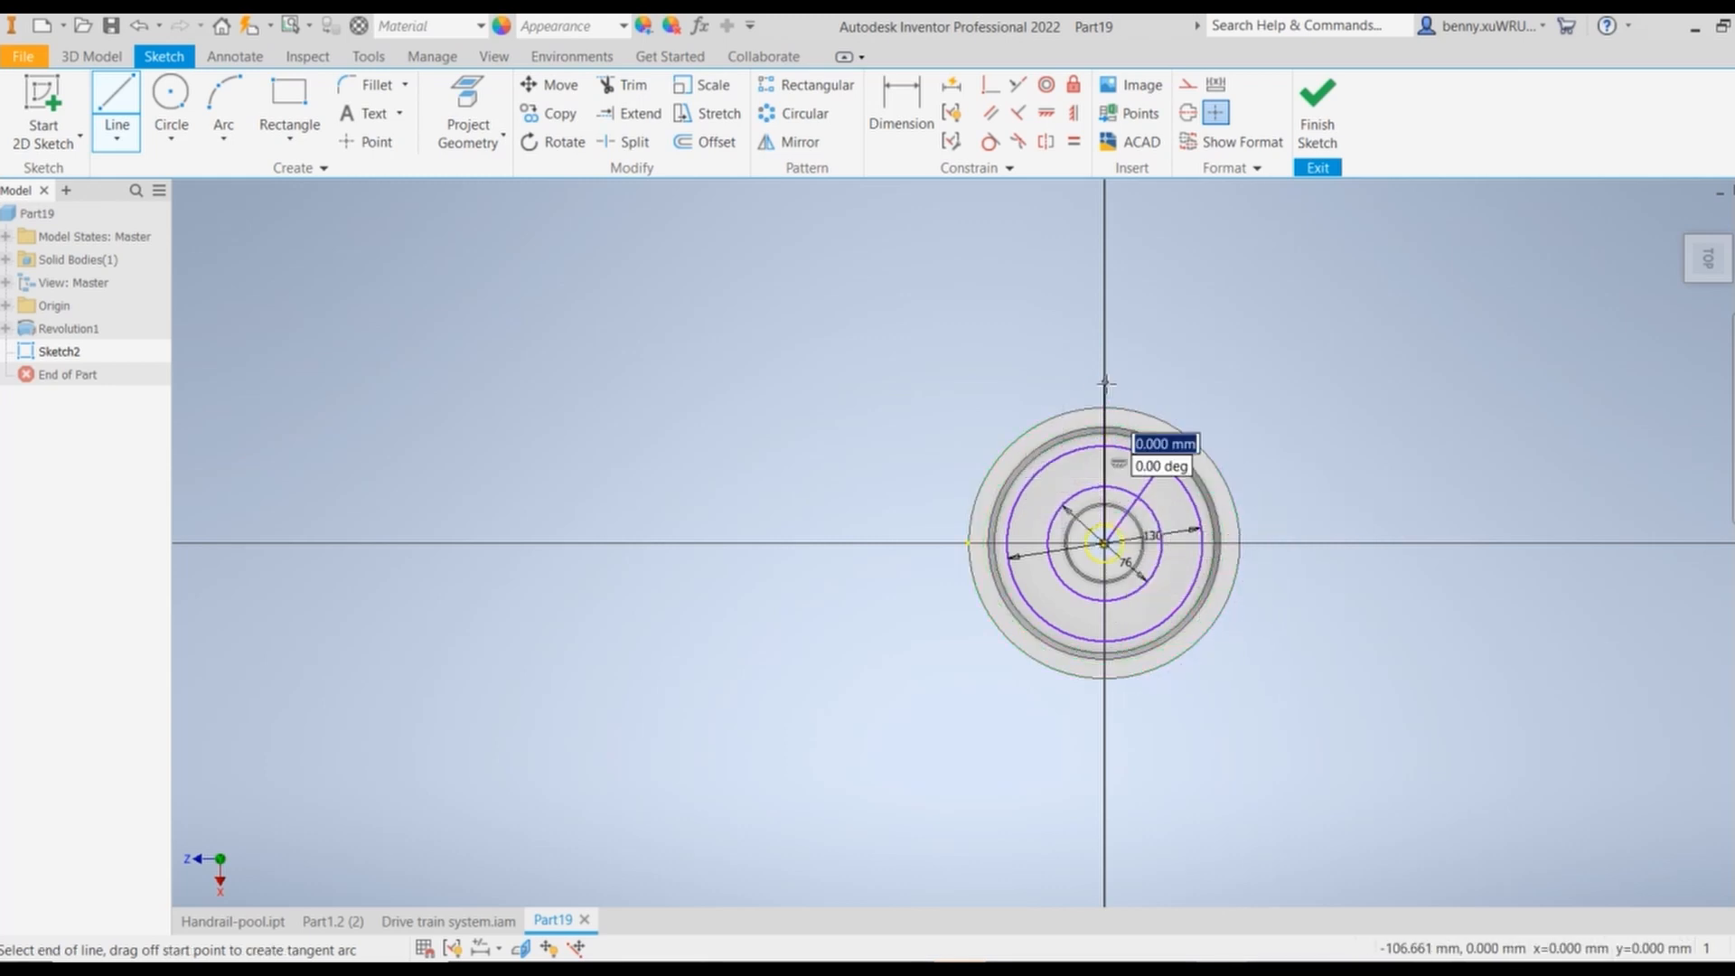
{"action": "right_click", "coordinate": [1151, 383]}
{"action": "left_click", "coordinate": [1180, 375]}
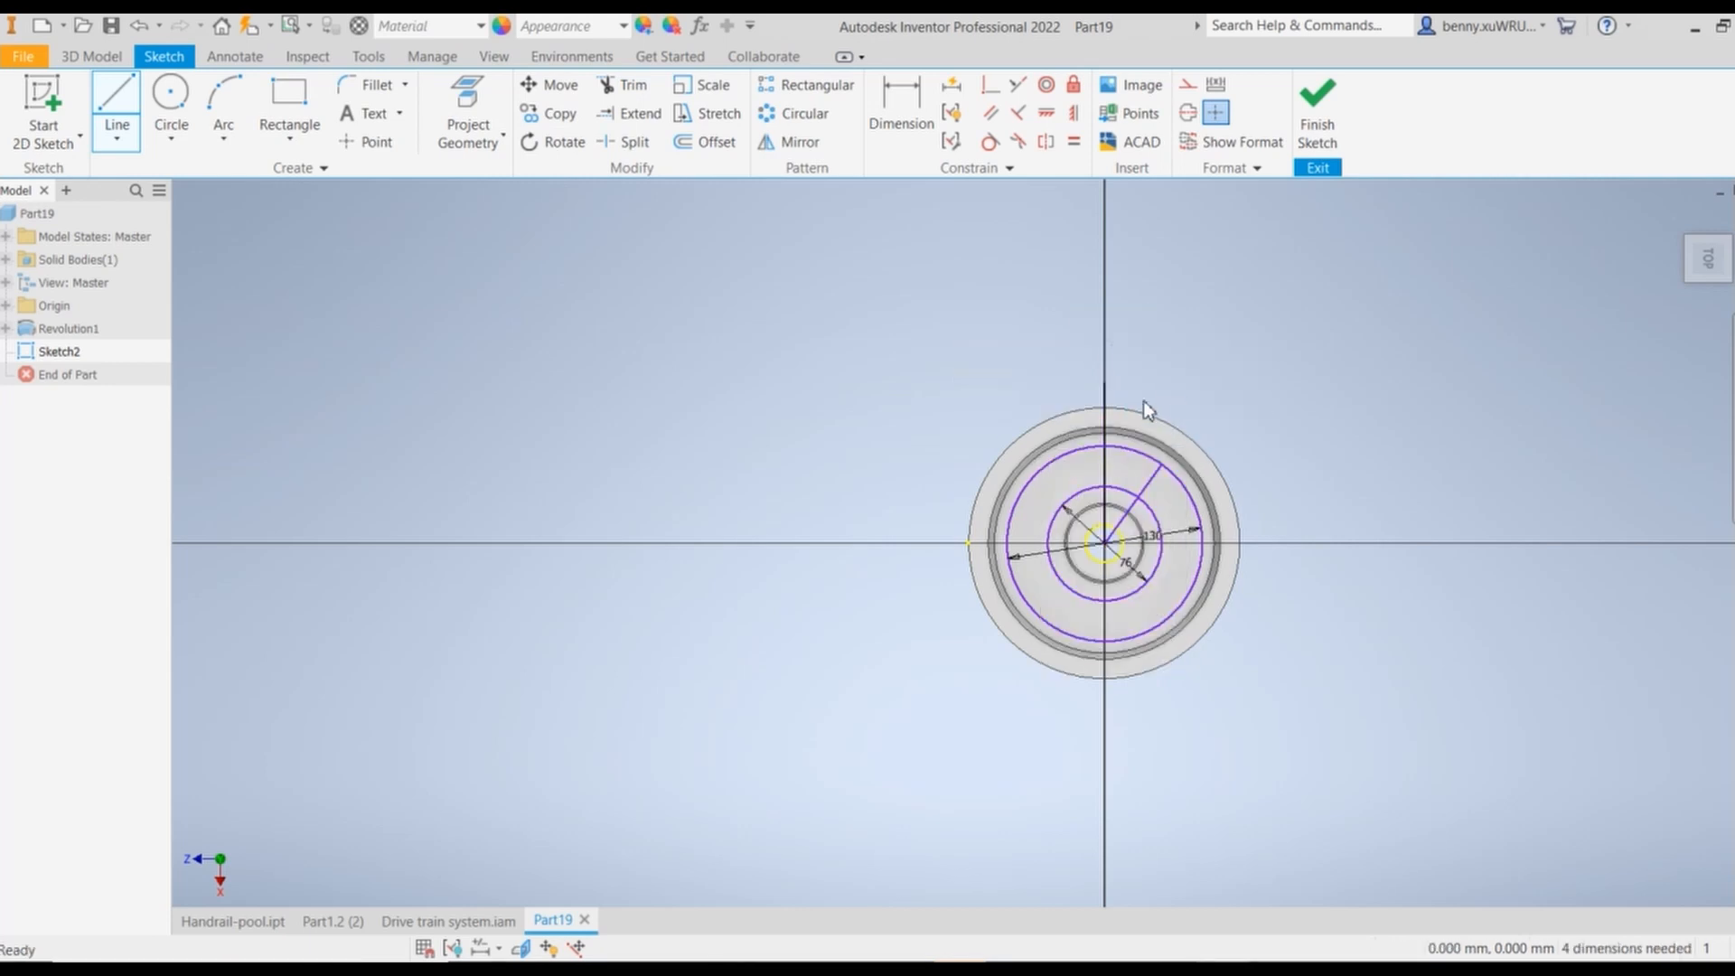
{"action": "left_click", "coordinate": [1105, 430]}
{"action": "left_click", "coordinate": [1189, 86]}
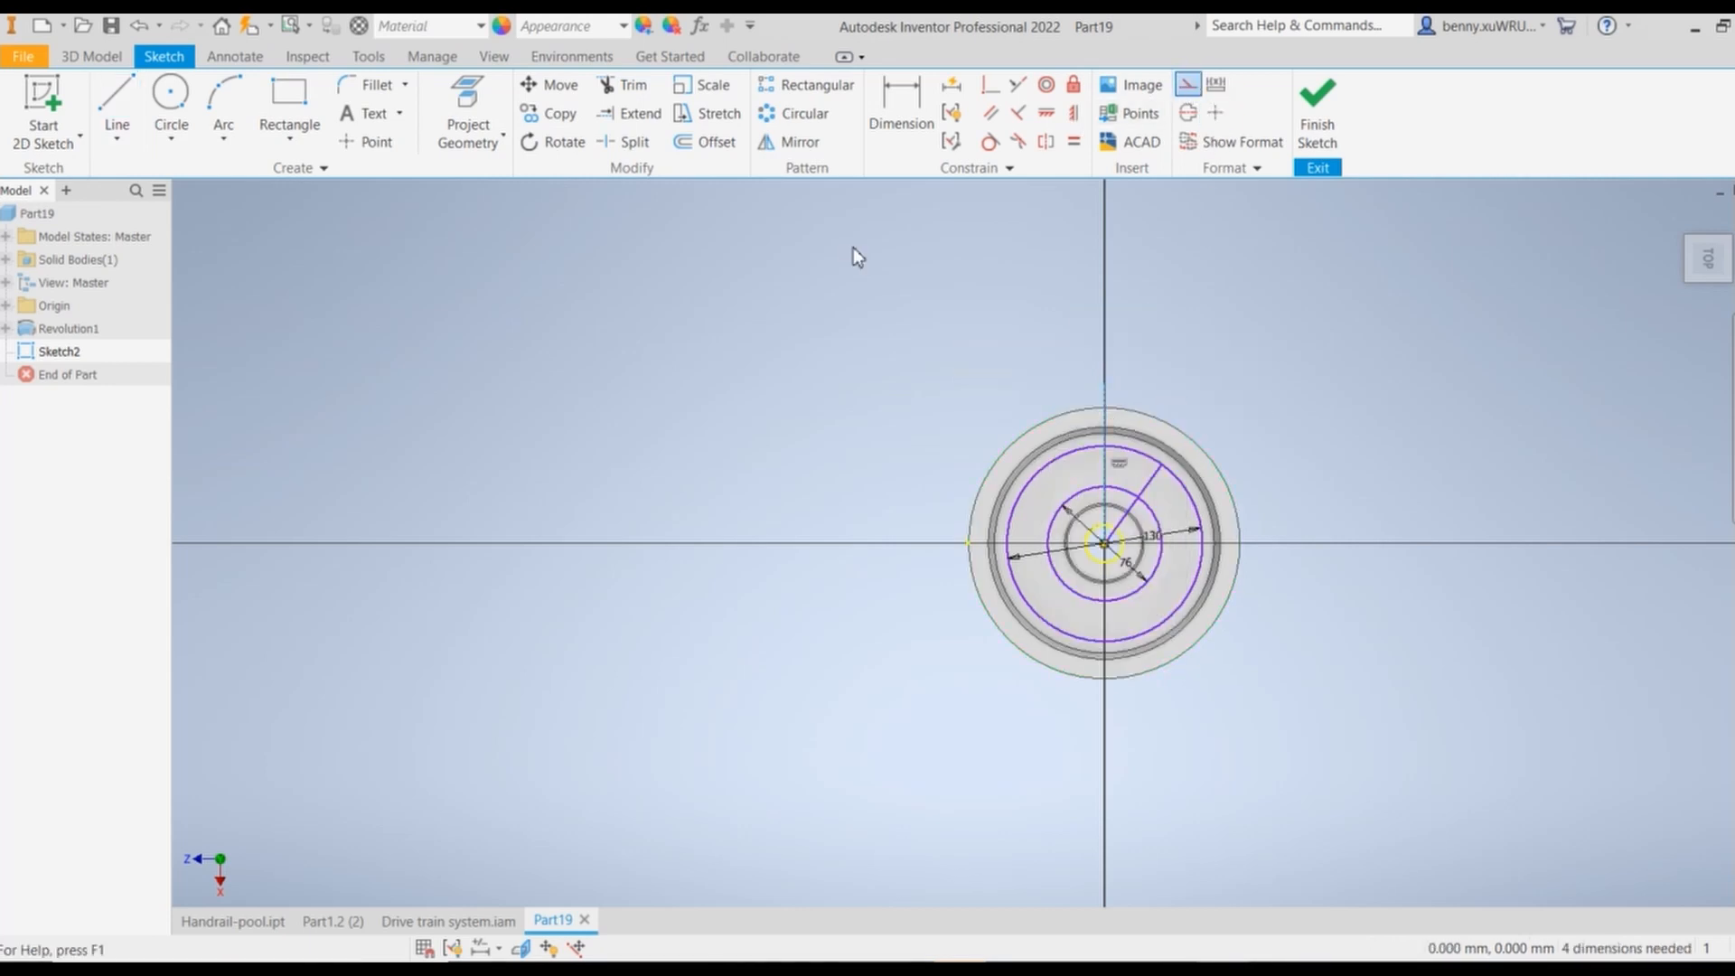
Step: Dimension the angle between the slanted line and the vertical construction line as 36 degrees
{"action": "left_click", "coordinate": [901, 108]}
{"action": "left_click", "coordinate": [1149, 511]}
{"action": "left_click", "coordinate": [976, 450]}
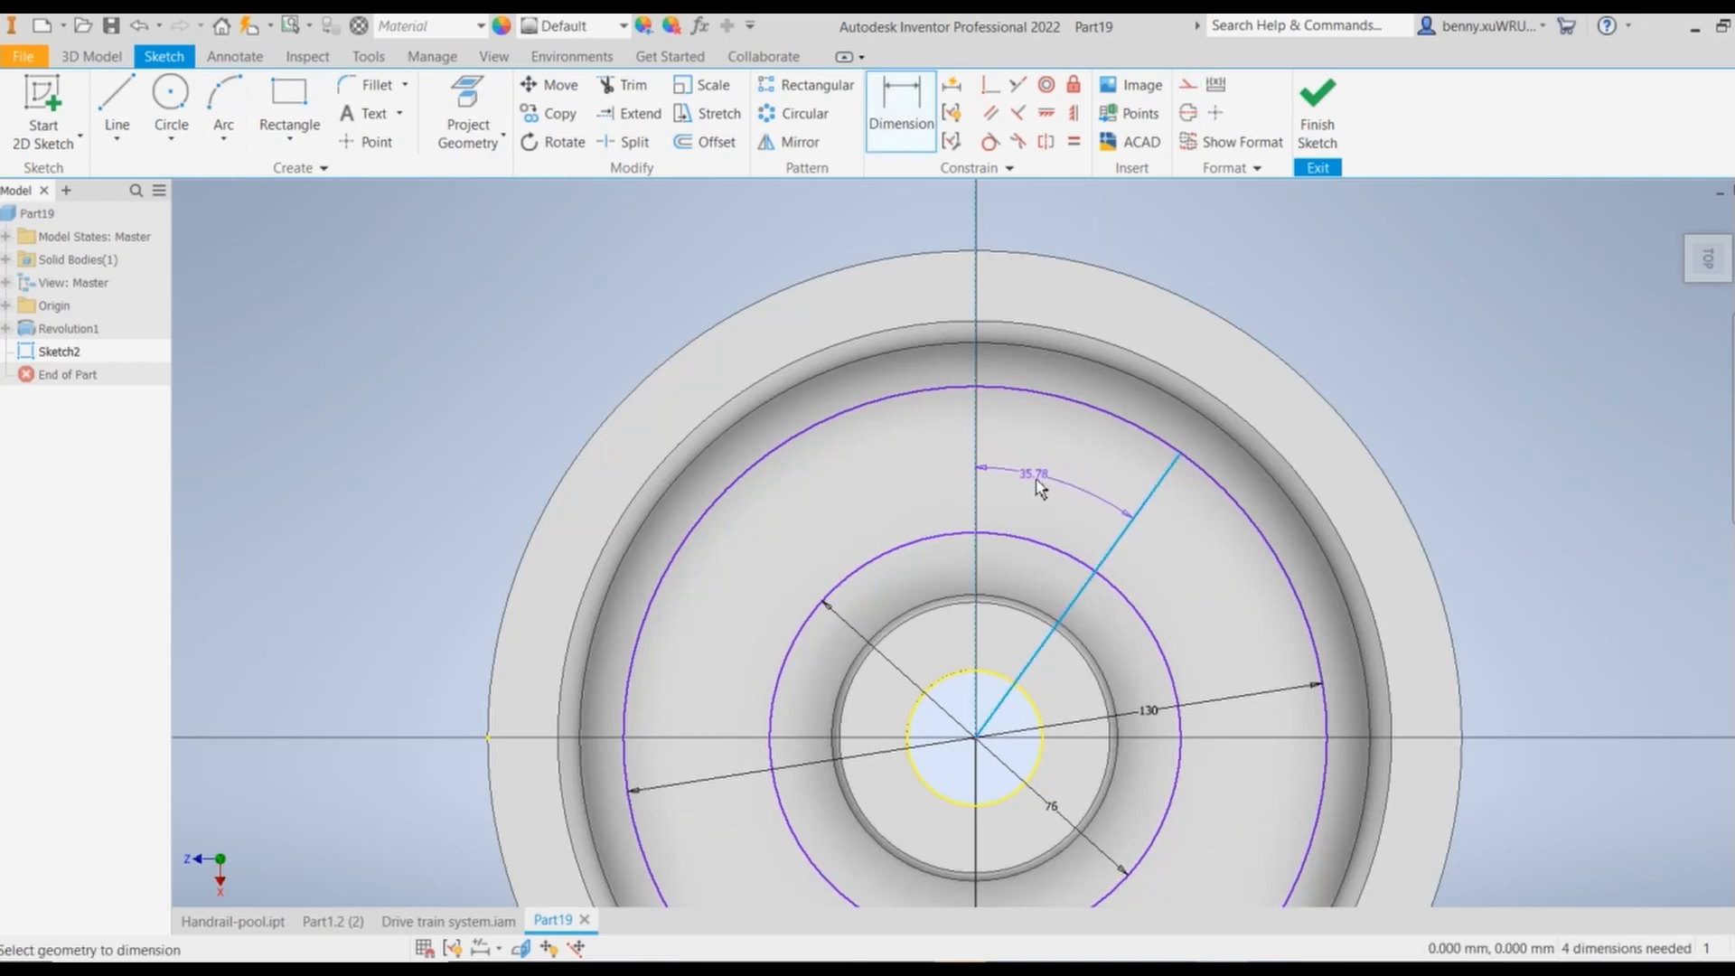
{"action": "left_click", "coordinate": [1038, 482]}
{"action": "type", "text": "2"}
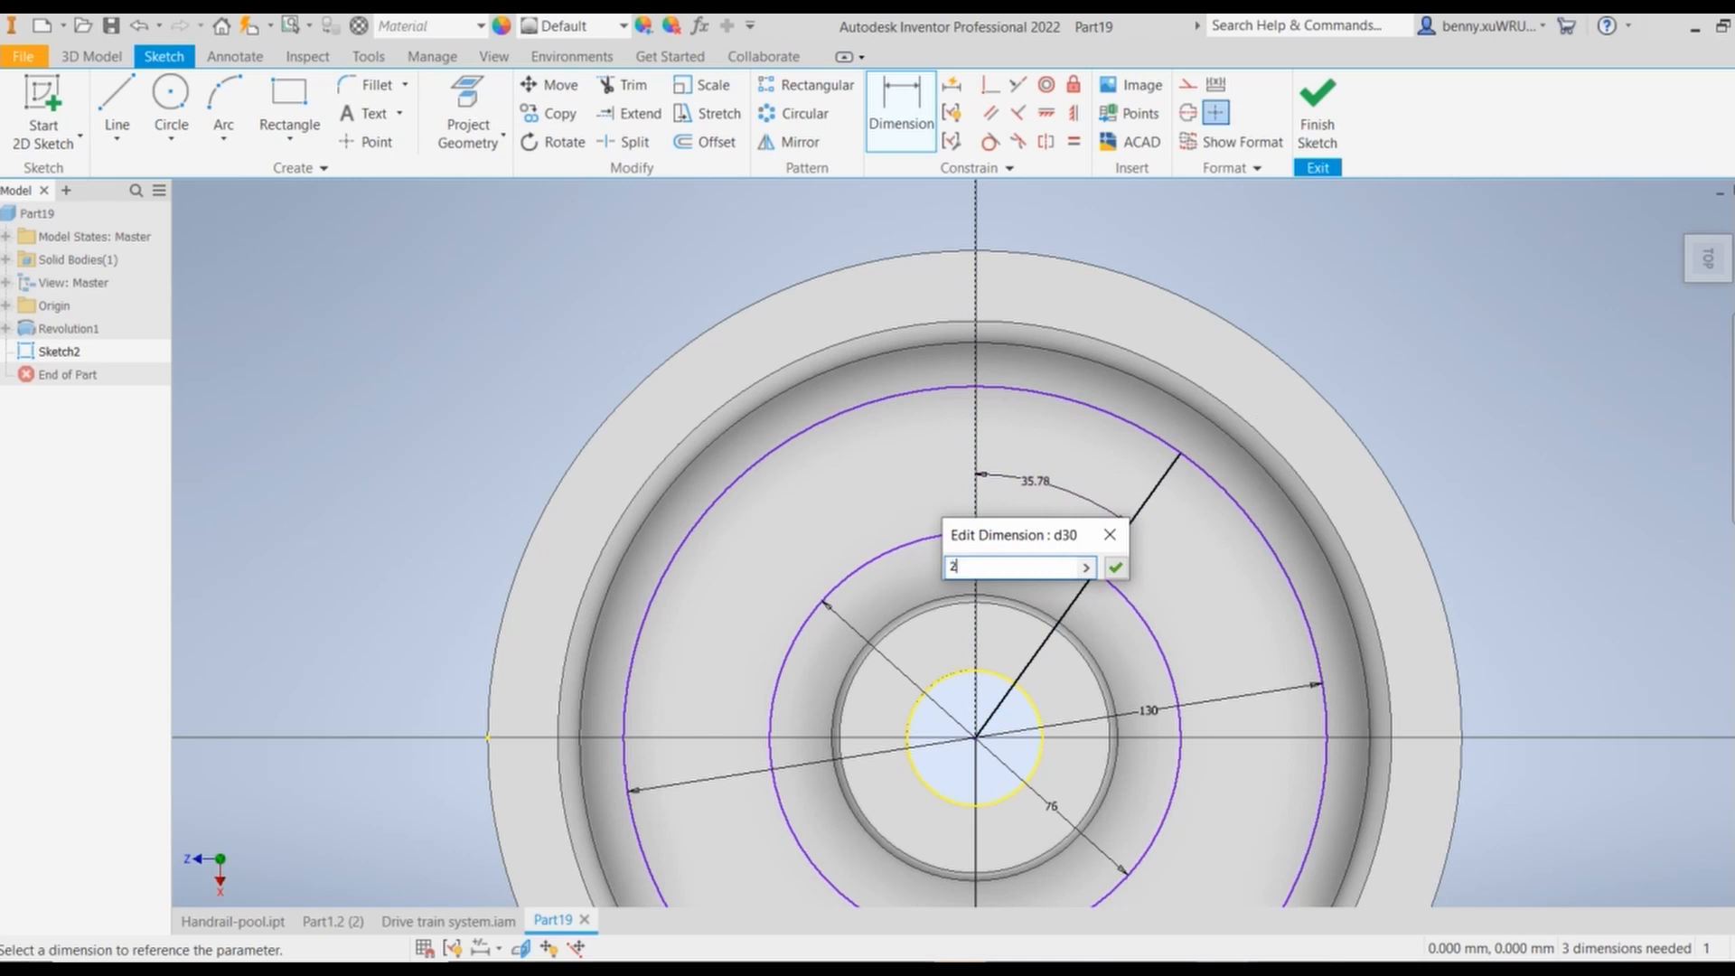
{"action": "type", "text": "36"}
{"action": "left_click", "coordinate": [1115, 567]}
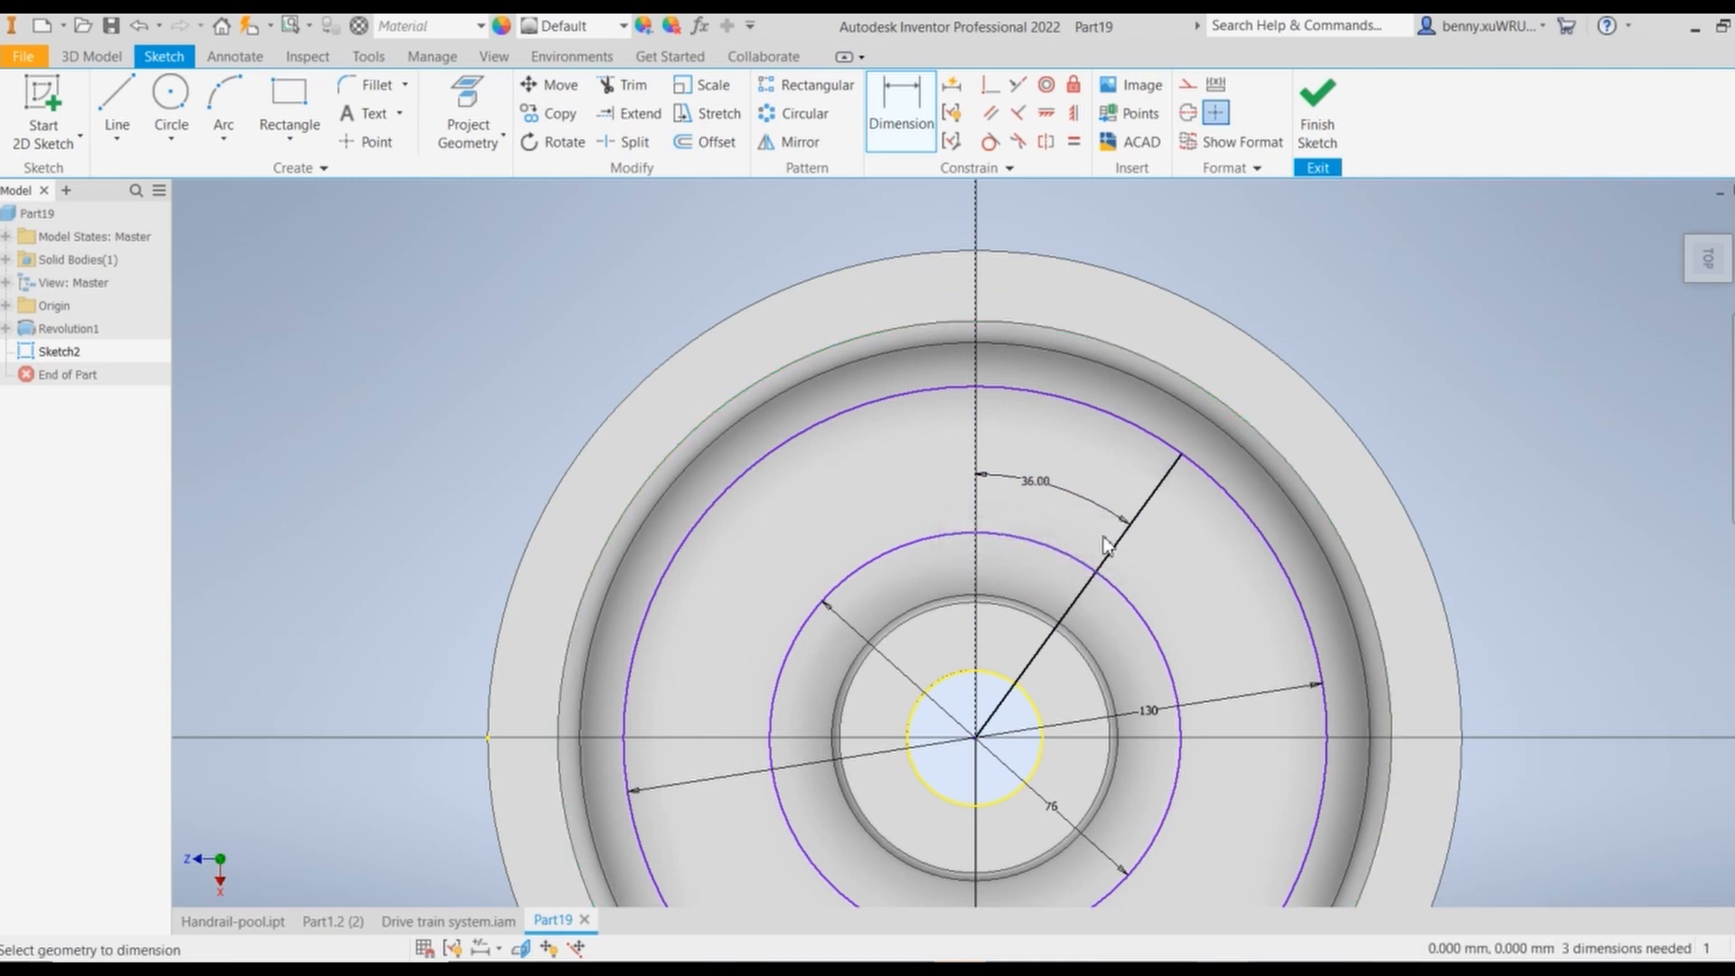
Step: Mirror the slanted line across the vertical construction line
{"action": "key", "text": "Escape"}
{"action": "left_click", "coordinate": [976, 406]}
{"action": "left_click", "coordinate": [793, 144]}
{"action": "left_click", "coordinate": [1130, 499]}
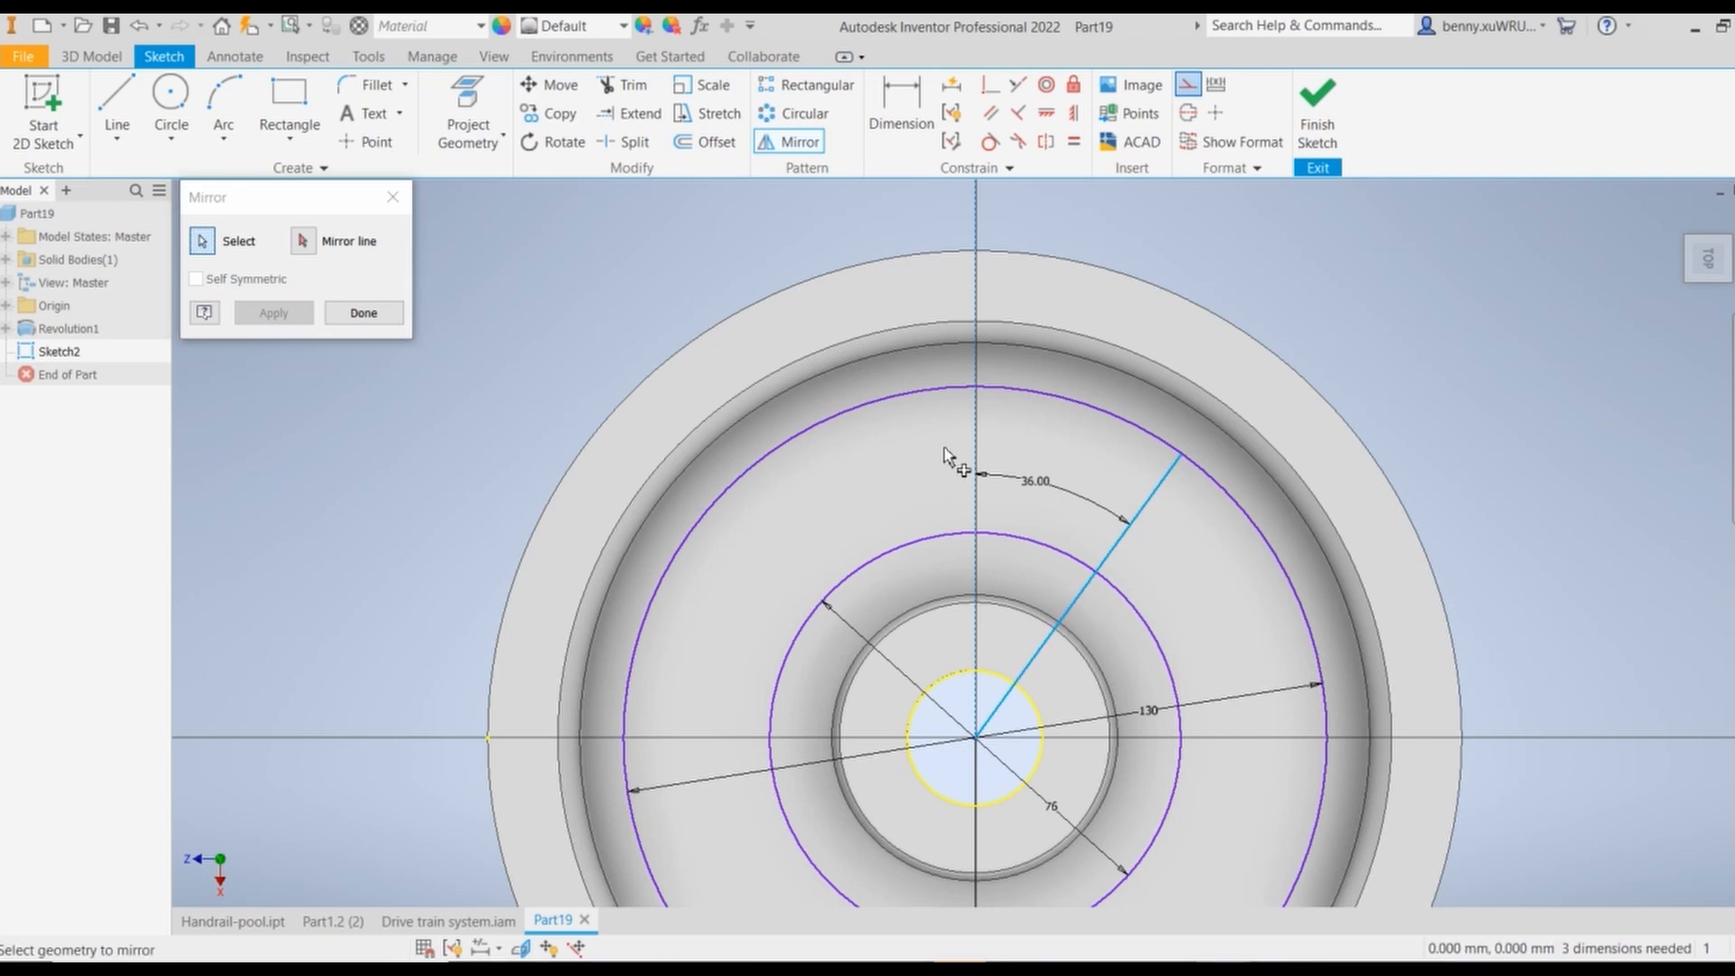
{"action": "left_click", "coordinate": [304, 242]}
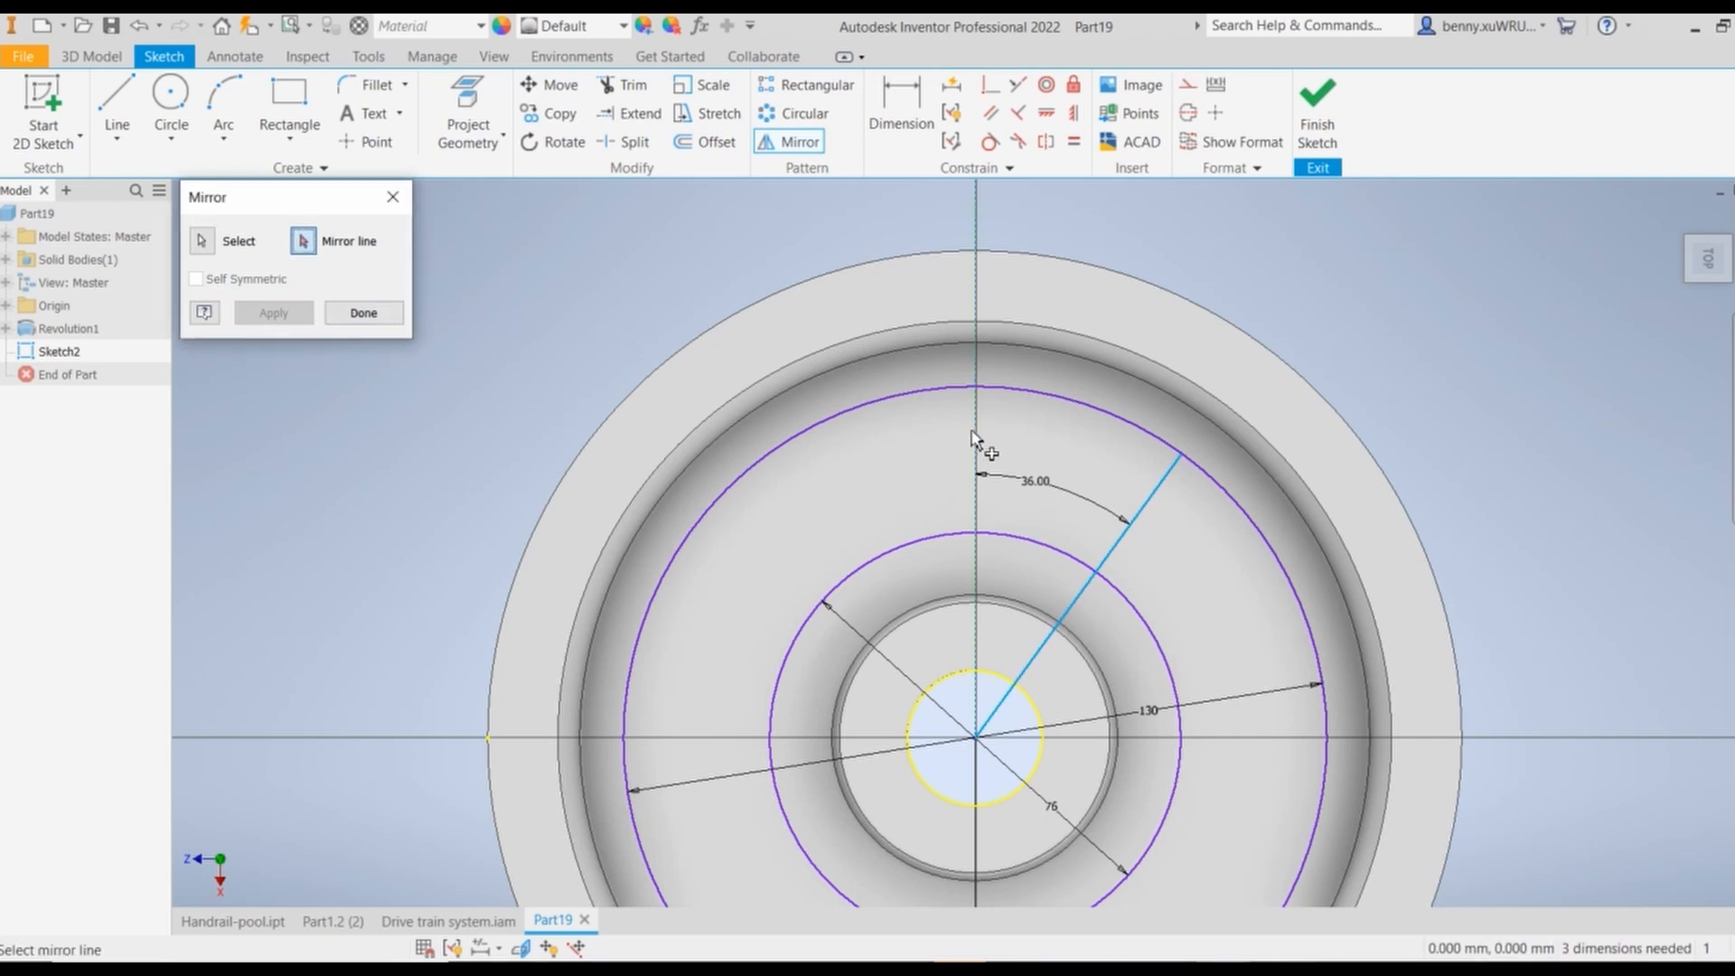
{"action": "left_click", "coordinate": [972, 433]}
{"action": "left_click", "coordinate": [279, 316]}
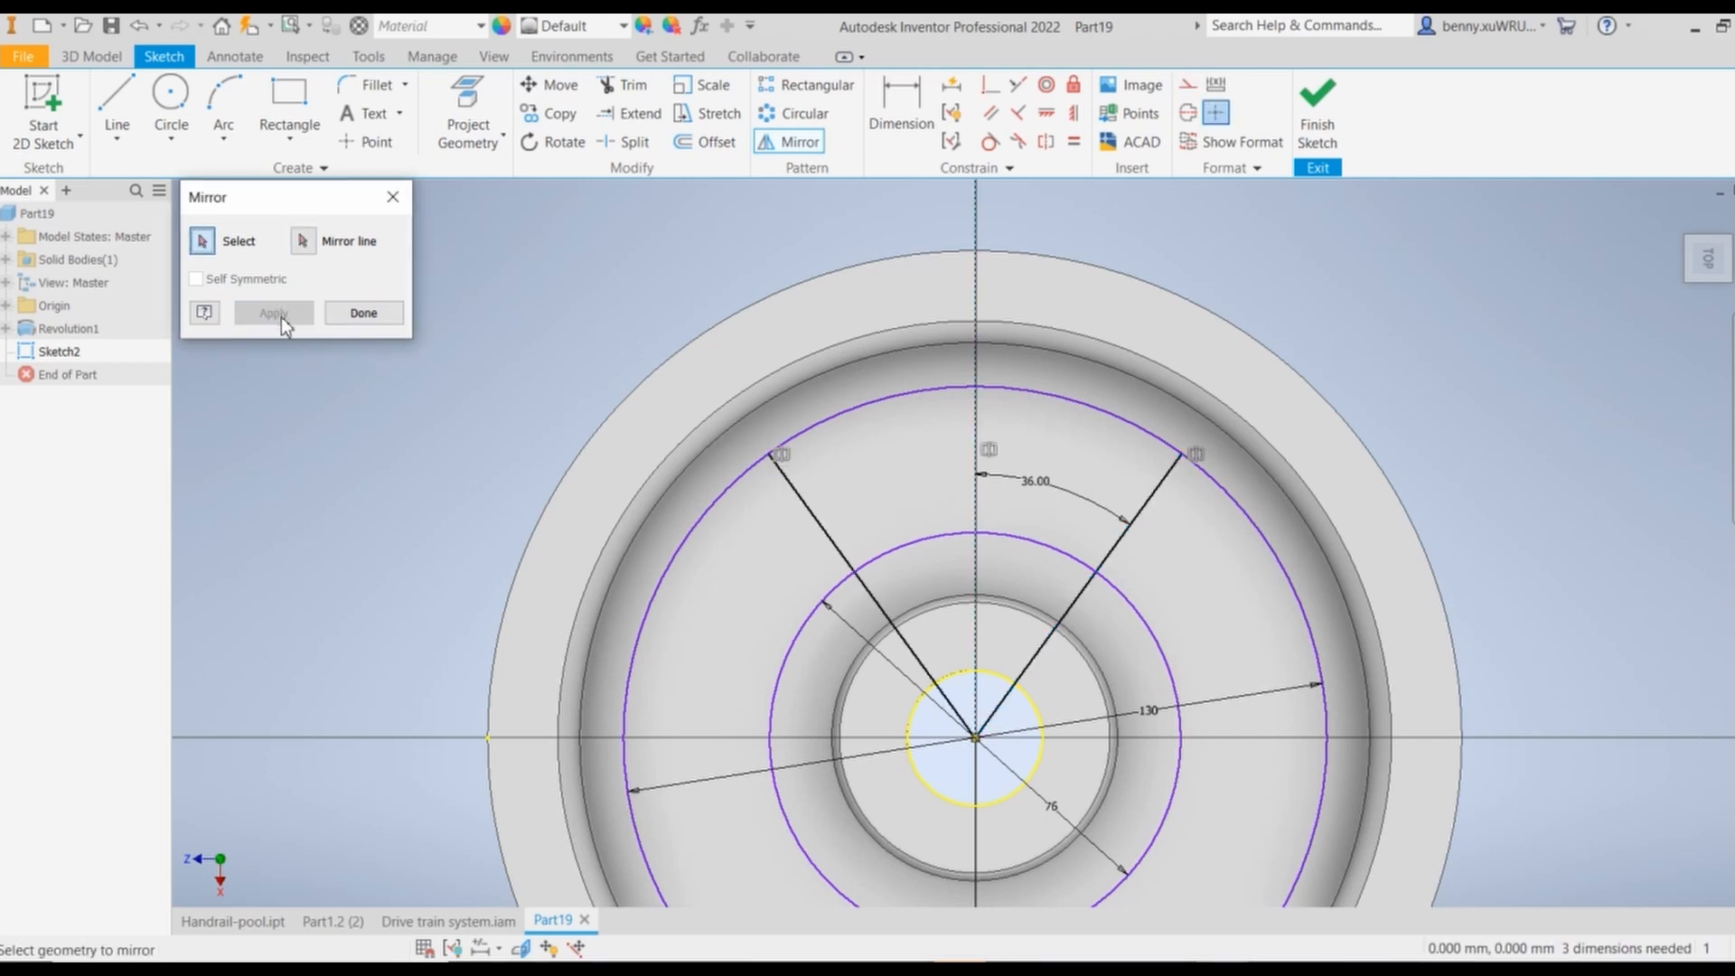
{"action": "left_click", "coordinate": [364, 313]}
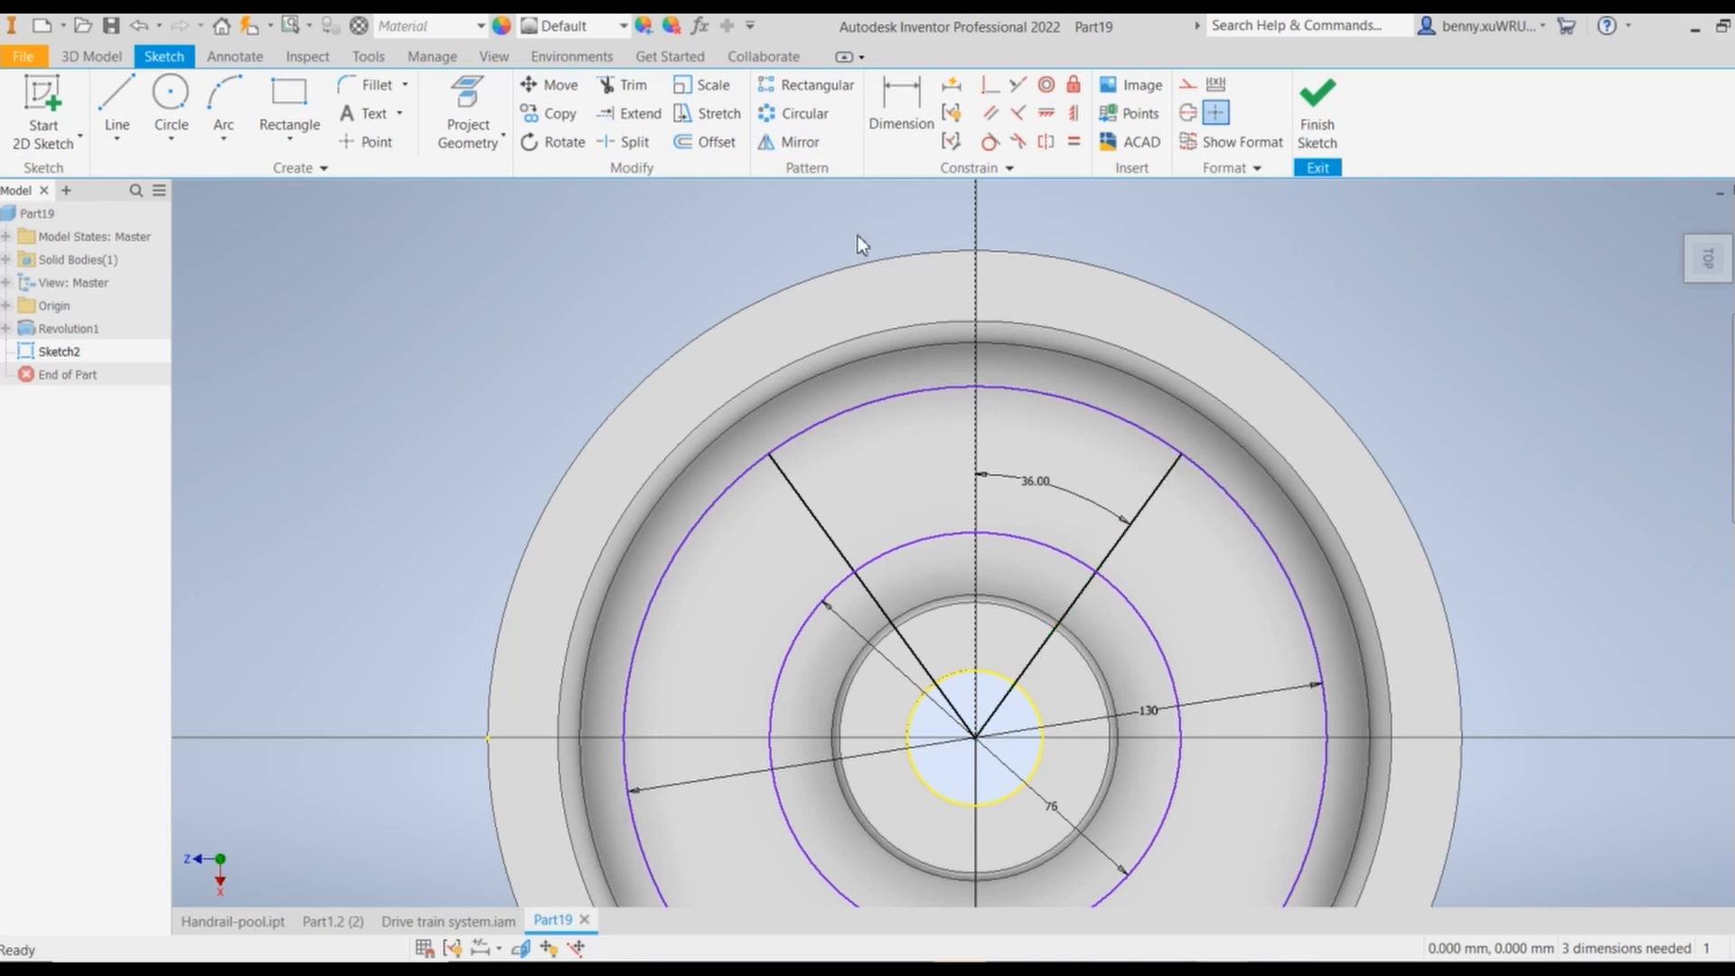
Step: Trim the 130 mm and inner circles outside the two slanted lines, and trim the lines inside the inner circle, leaving a closed window outline
{"action": "left_click", "coordinate": [630, 90]}
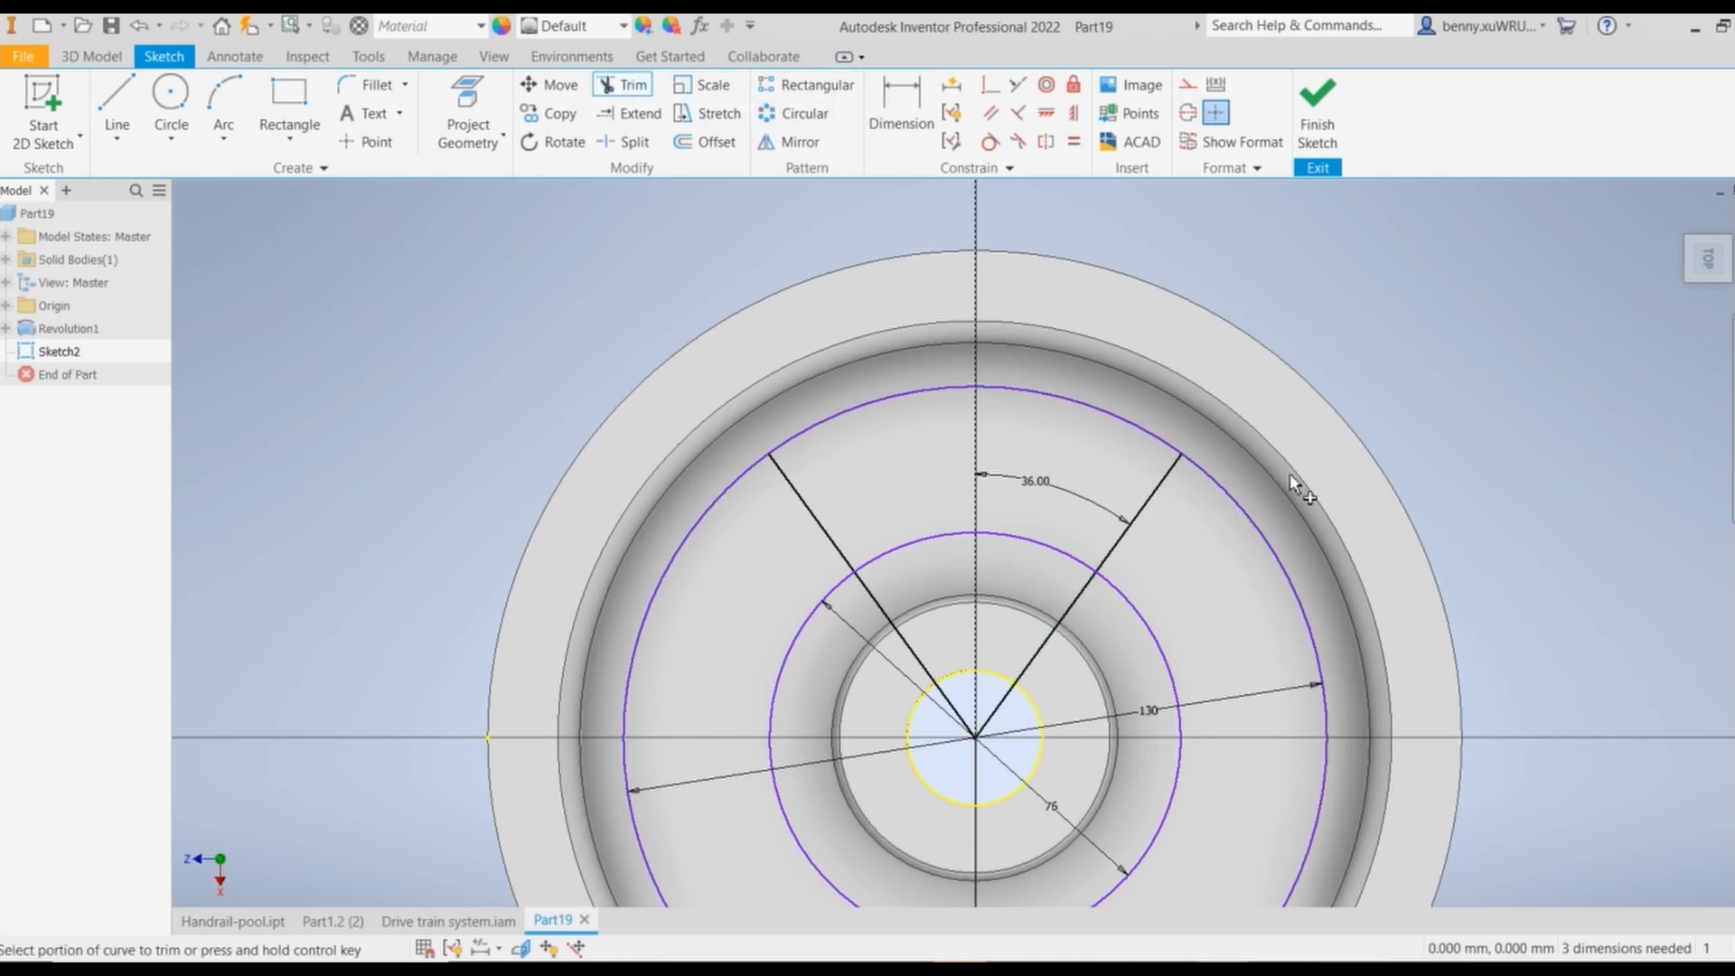
{"action": "left_click", "coordinate": [1248, 506]}
{"action": "left_click", "coordinate": [1170, 670]}
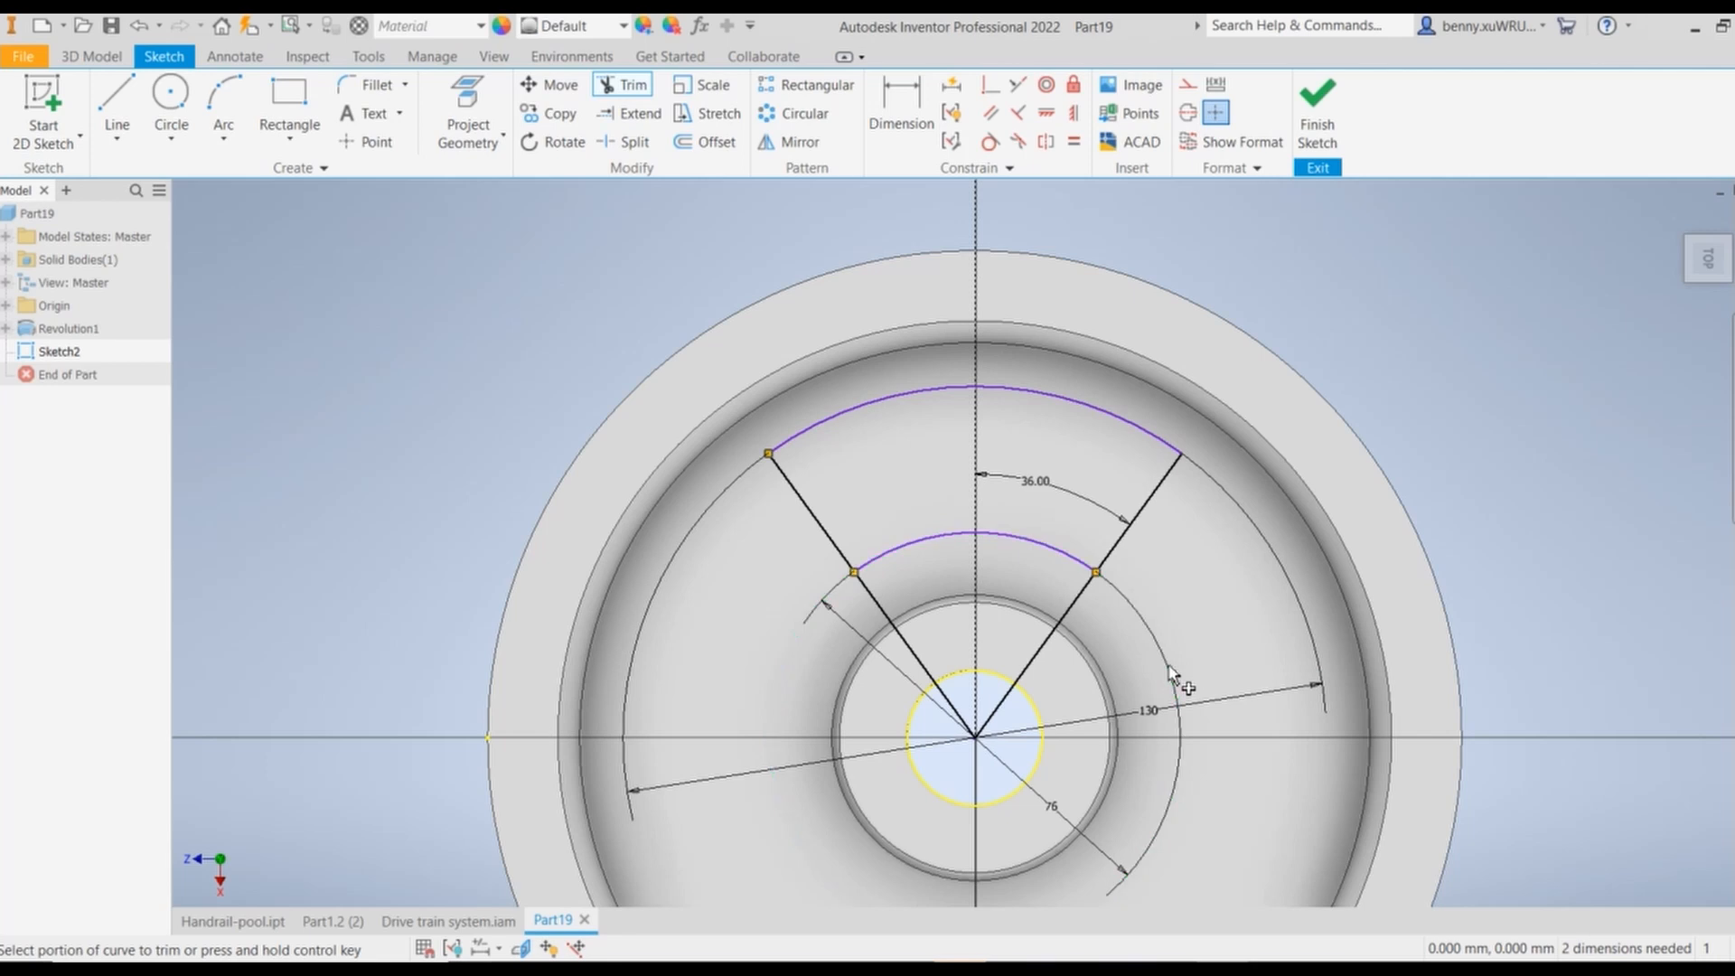
{"action": "left_click", "coordinate": [1061, 624]}
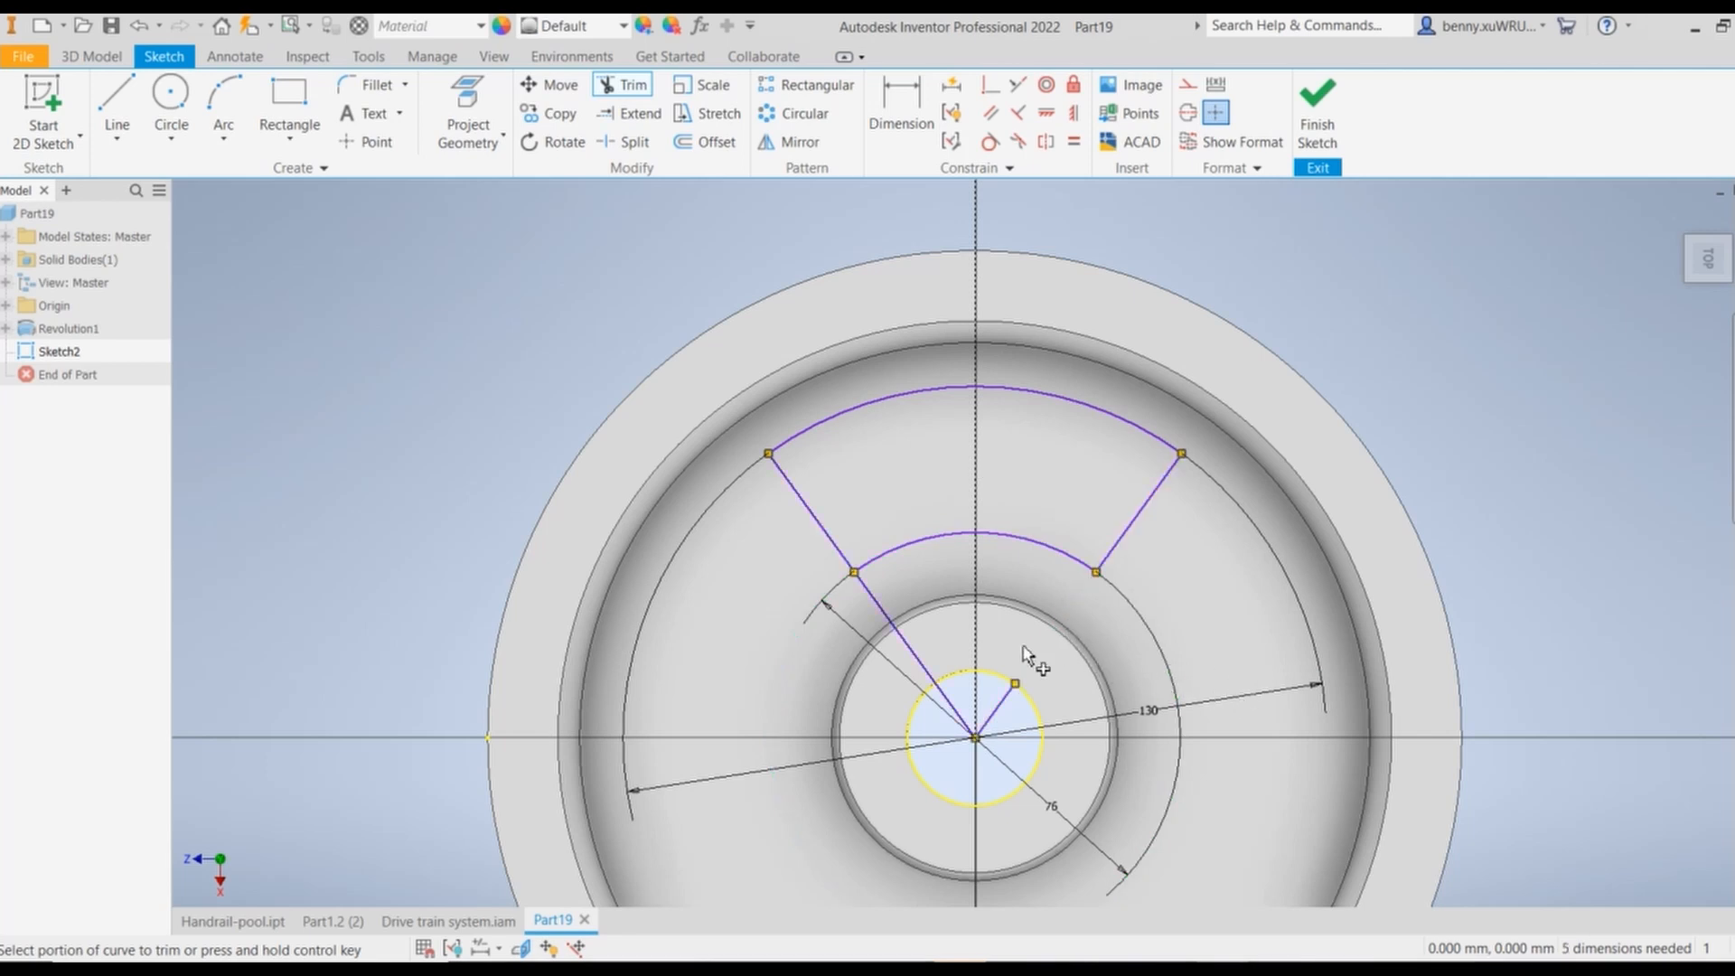
{"action": "left_click", "coordinate": [1003, 701]}
{"action": "left_click", "coordinate": [945, 697]}
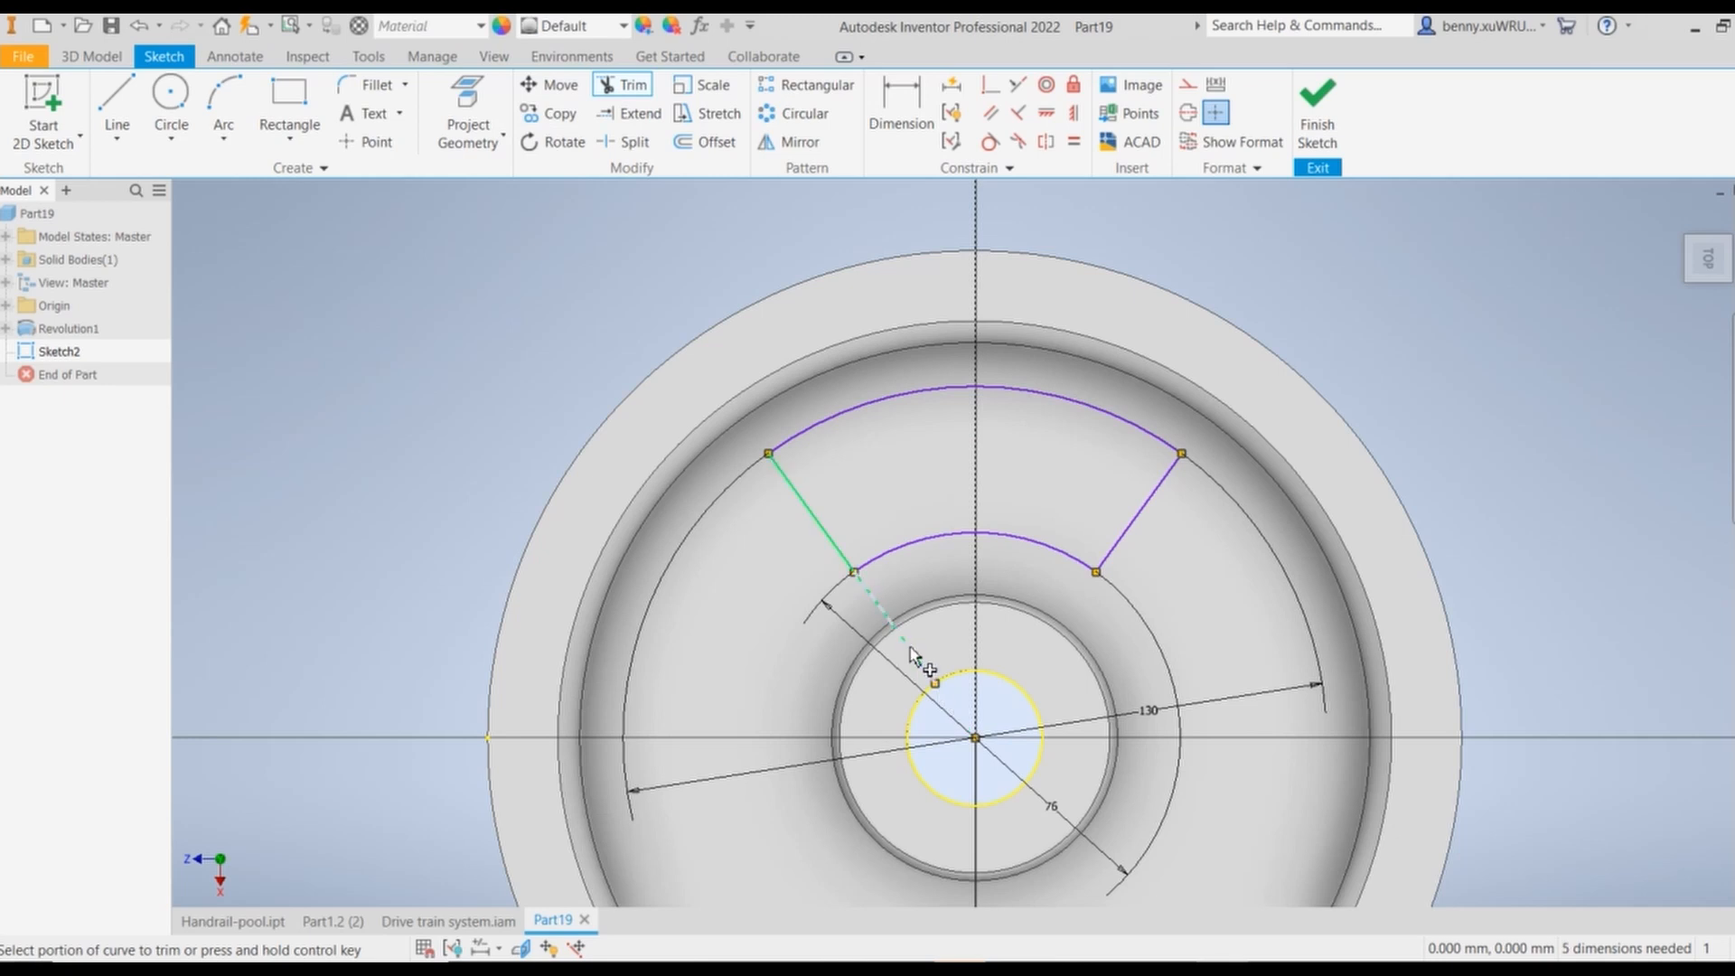
{"action": "key", "text": "Escape"}
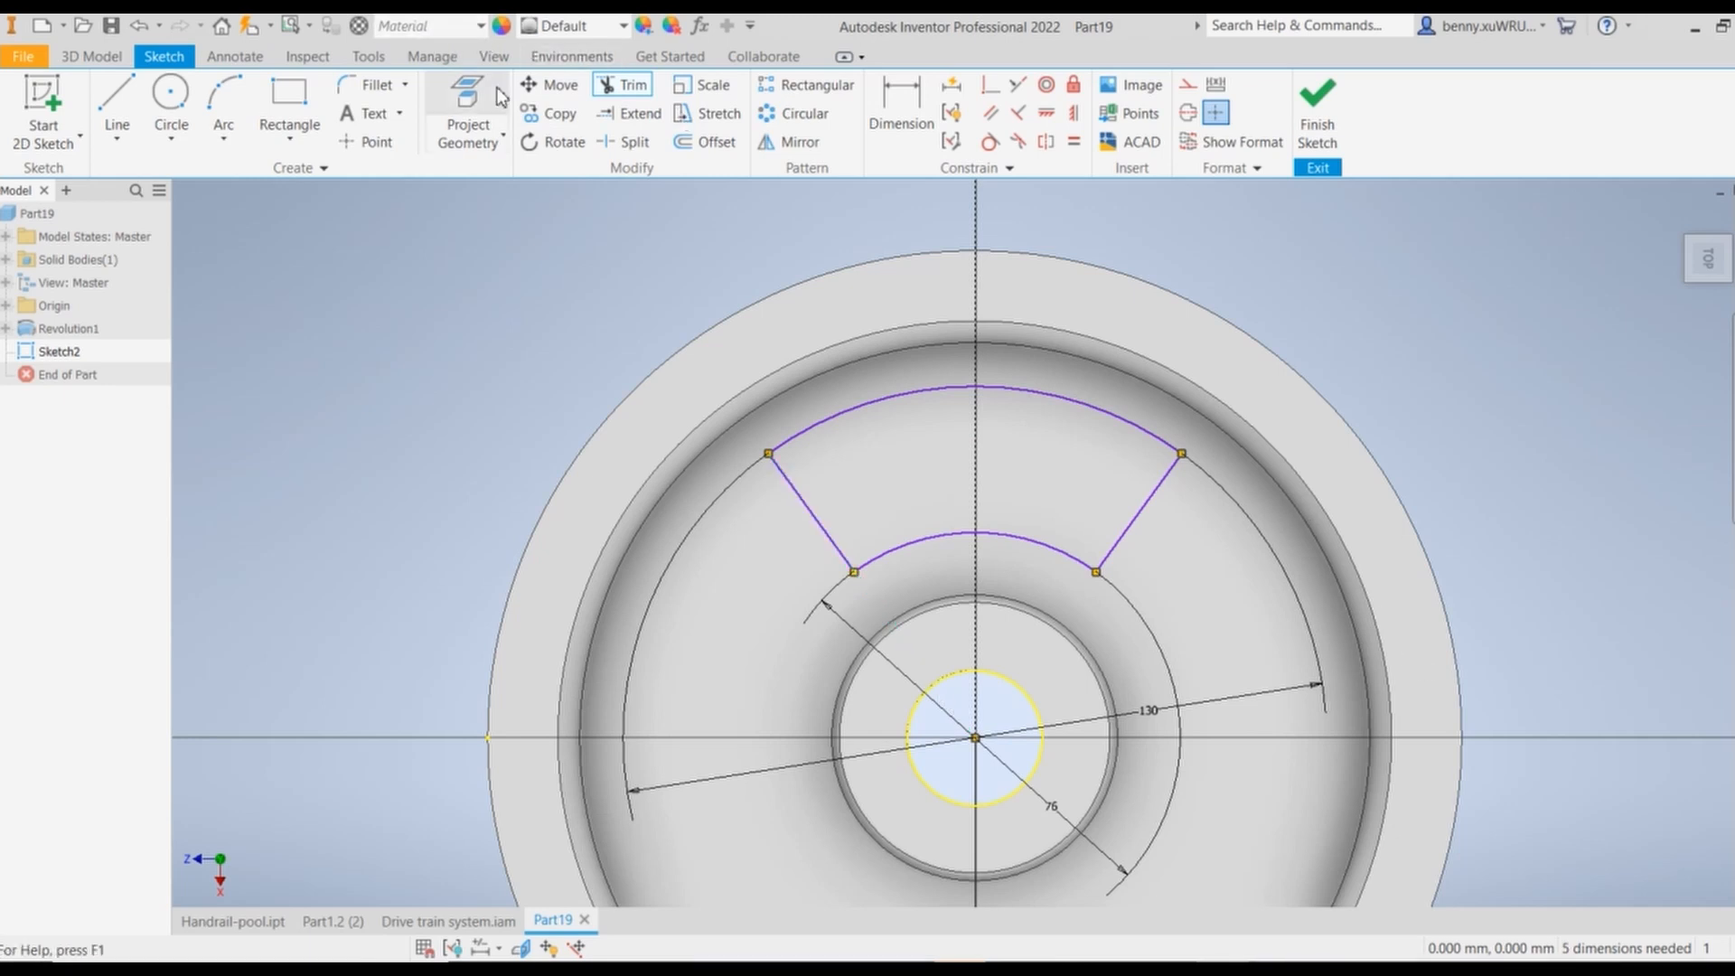
Step: Fillet all four corners of the window outline with a 5 mm radius
{"action": "left_click", "coordinate": [370, 84]}
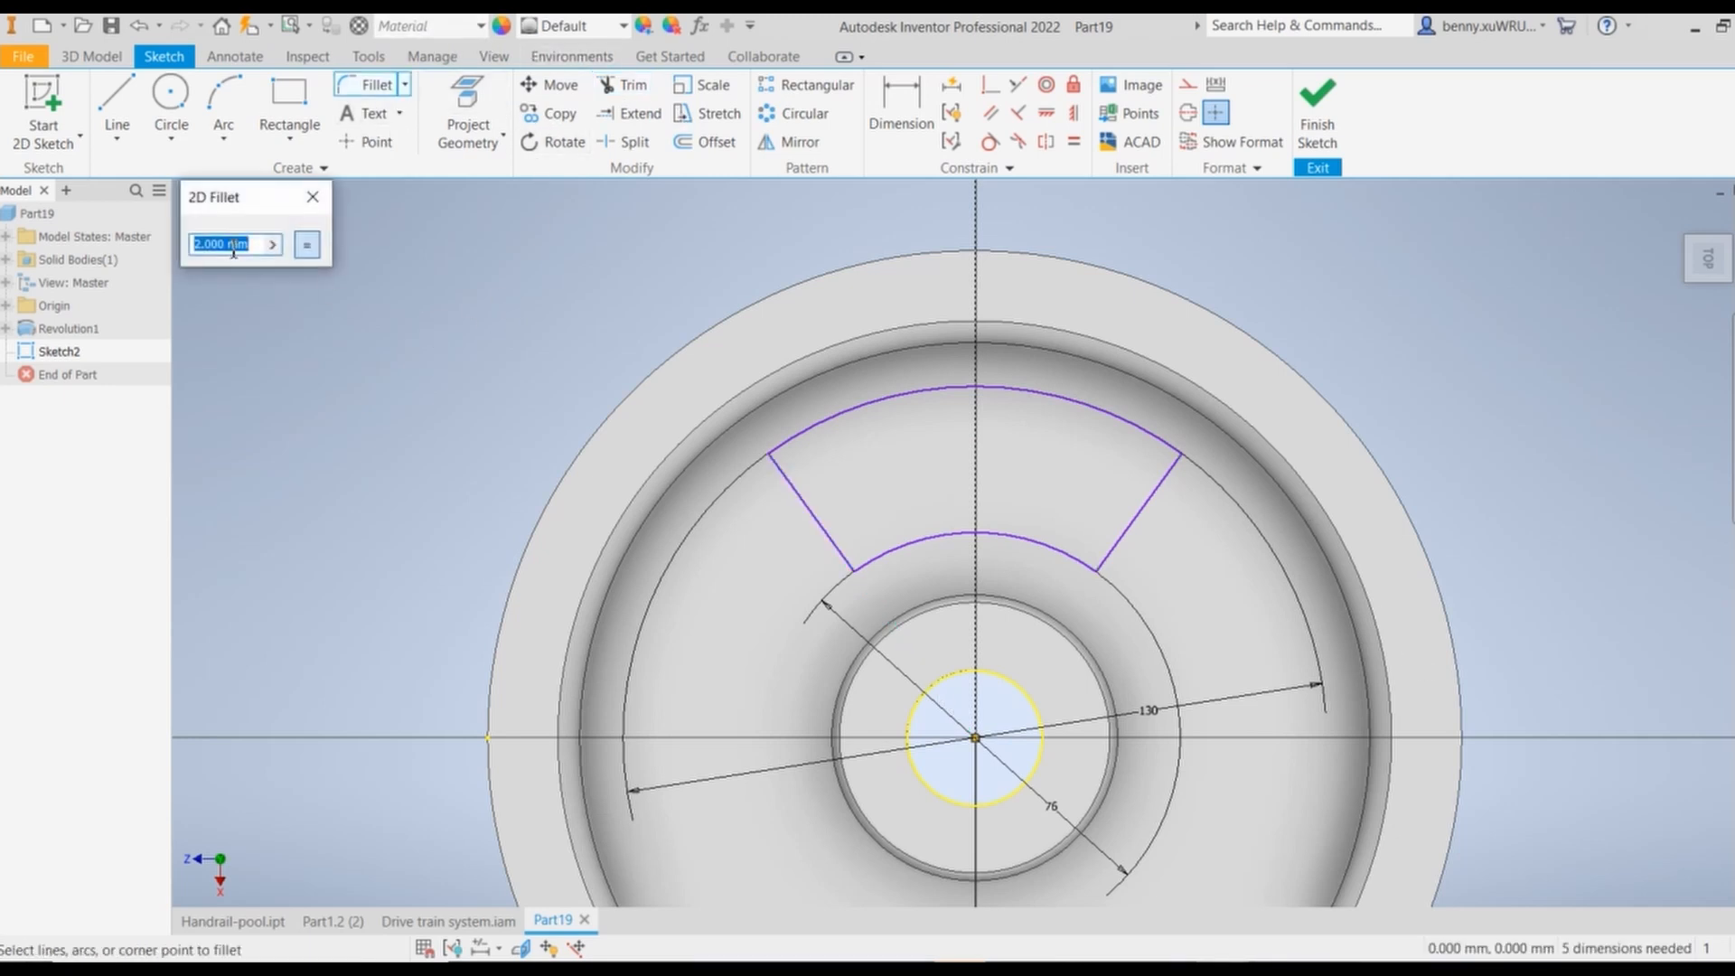
{"action": "type", "text": "5"}
{"action": "left_click", "coordinate": [786, 440]}
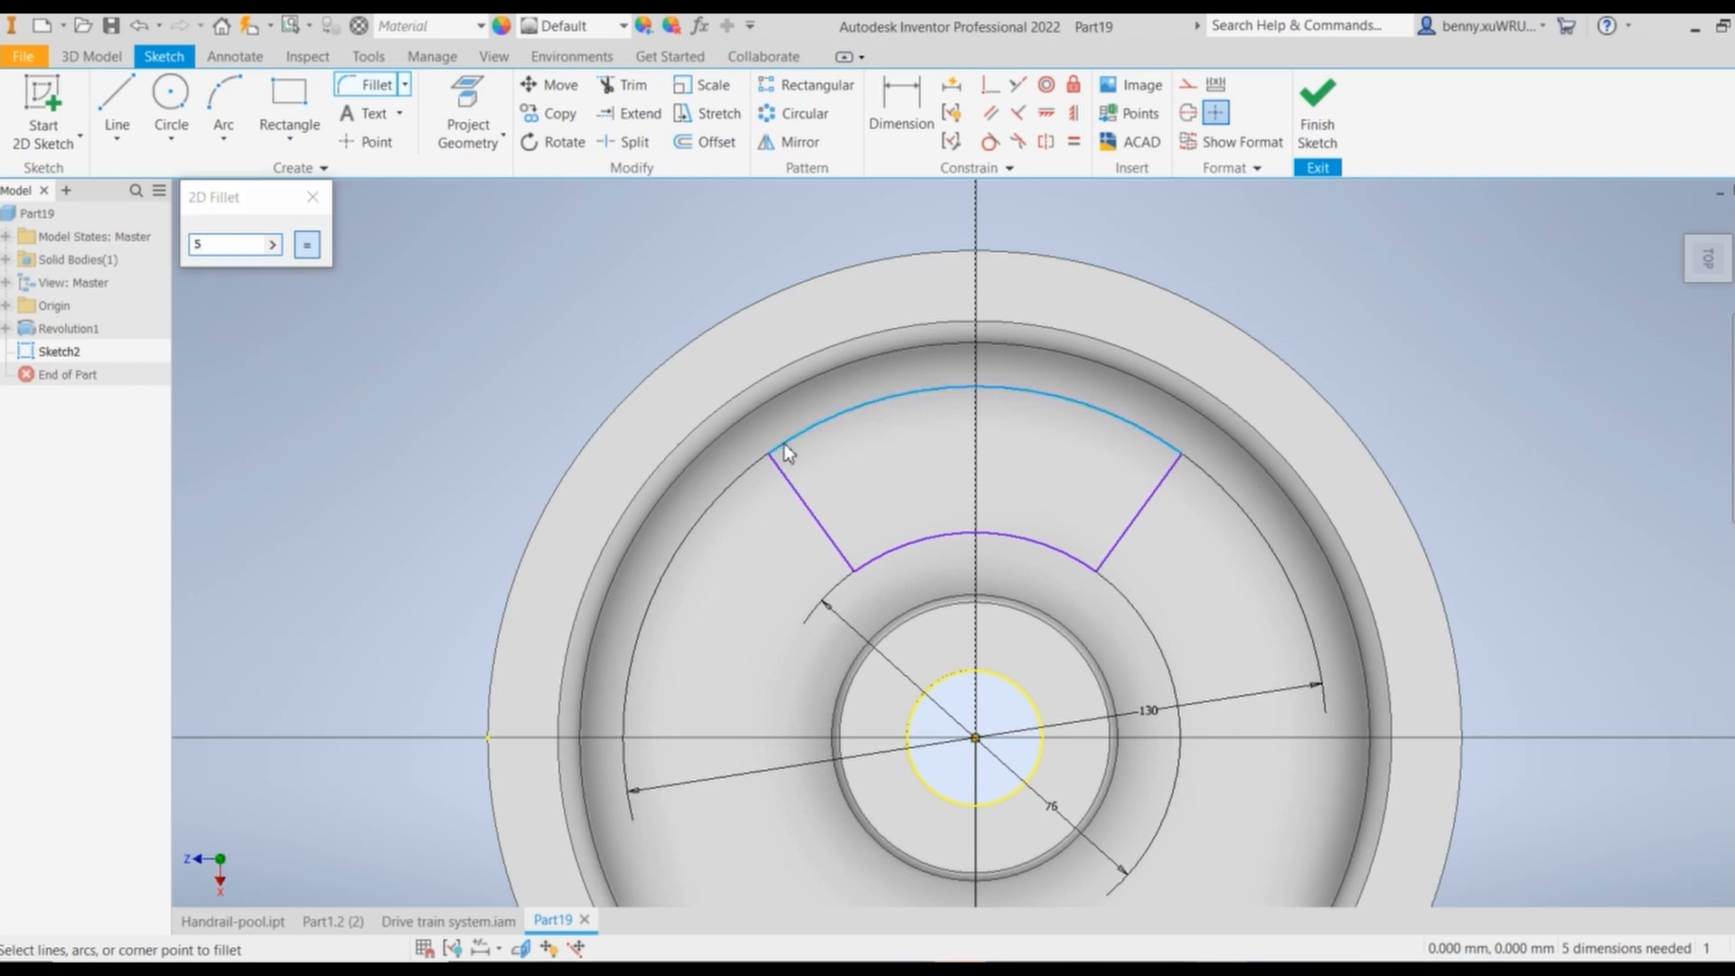
{"action": "left_click", "coordinate": [778, 464]}
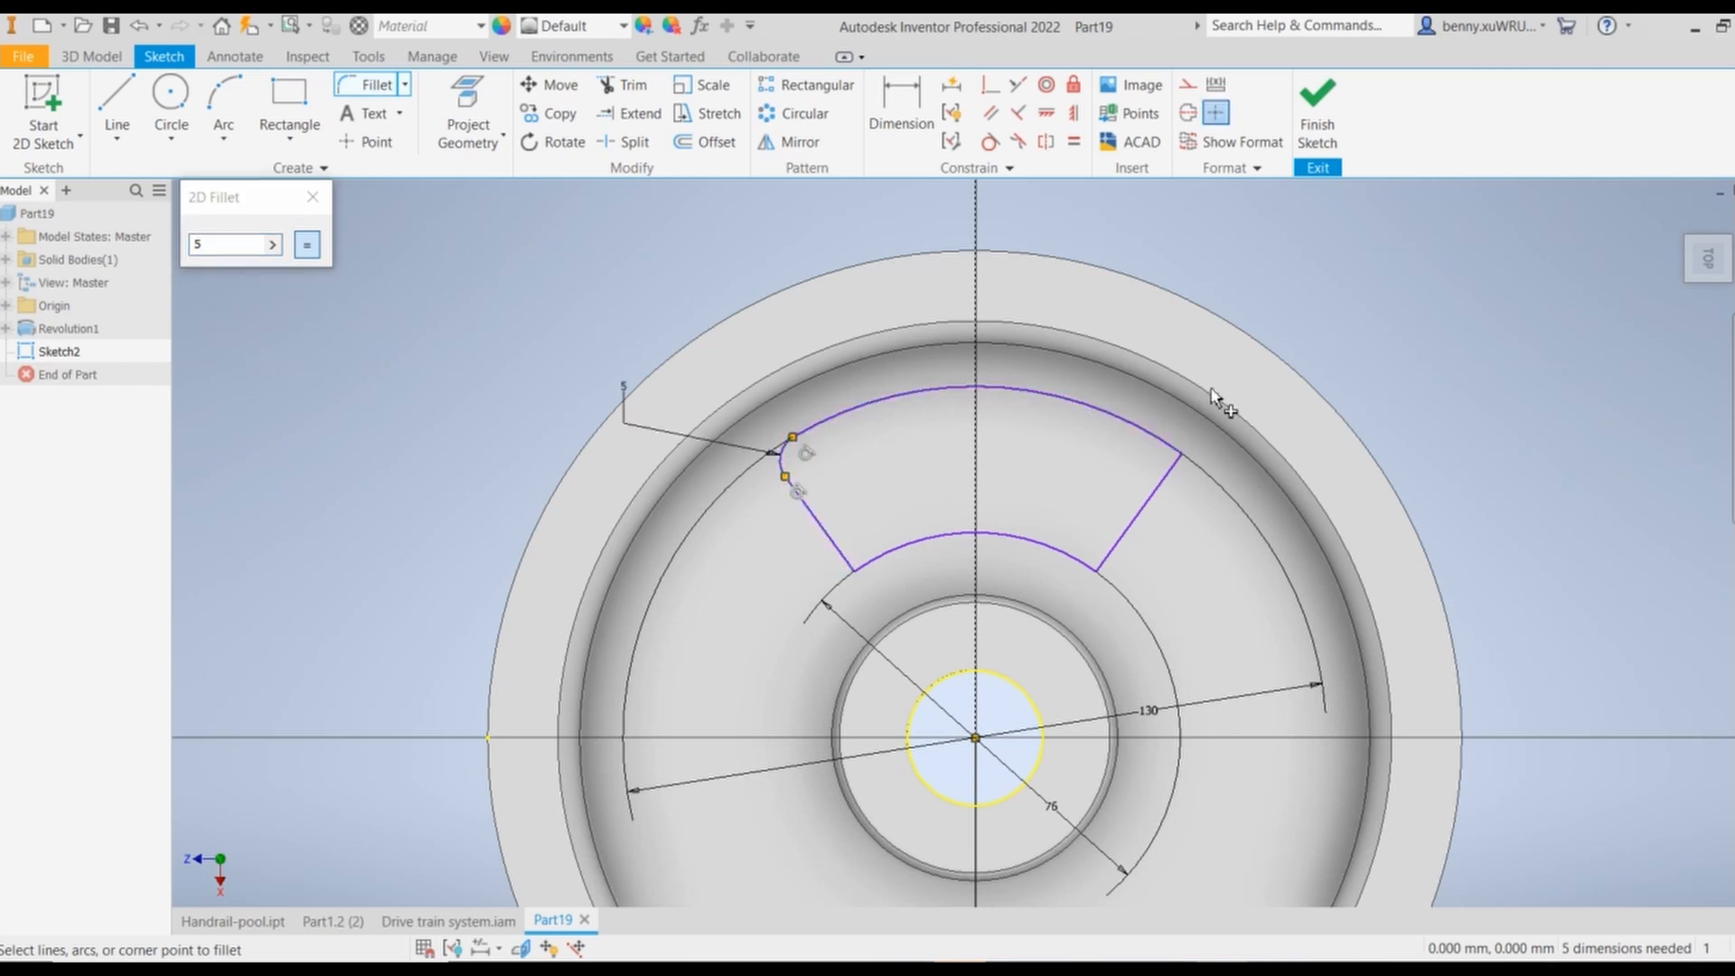
{"action": "left_click", "coordinate": [1146, 435]}
{"action": "left_click", "coordinate": [1159, 482]}
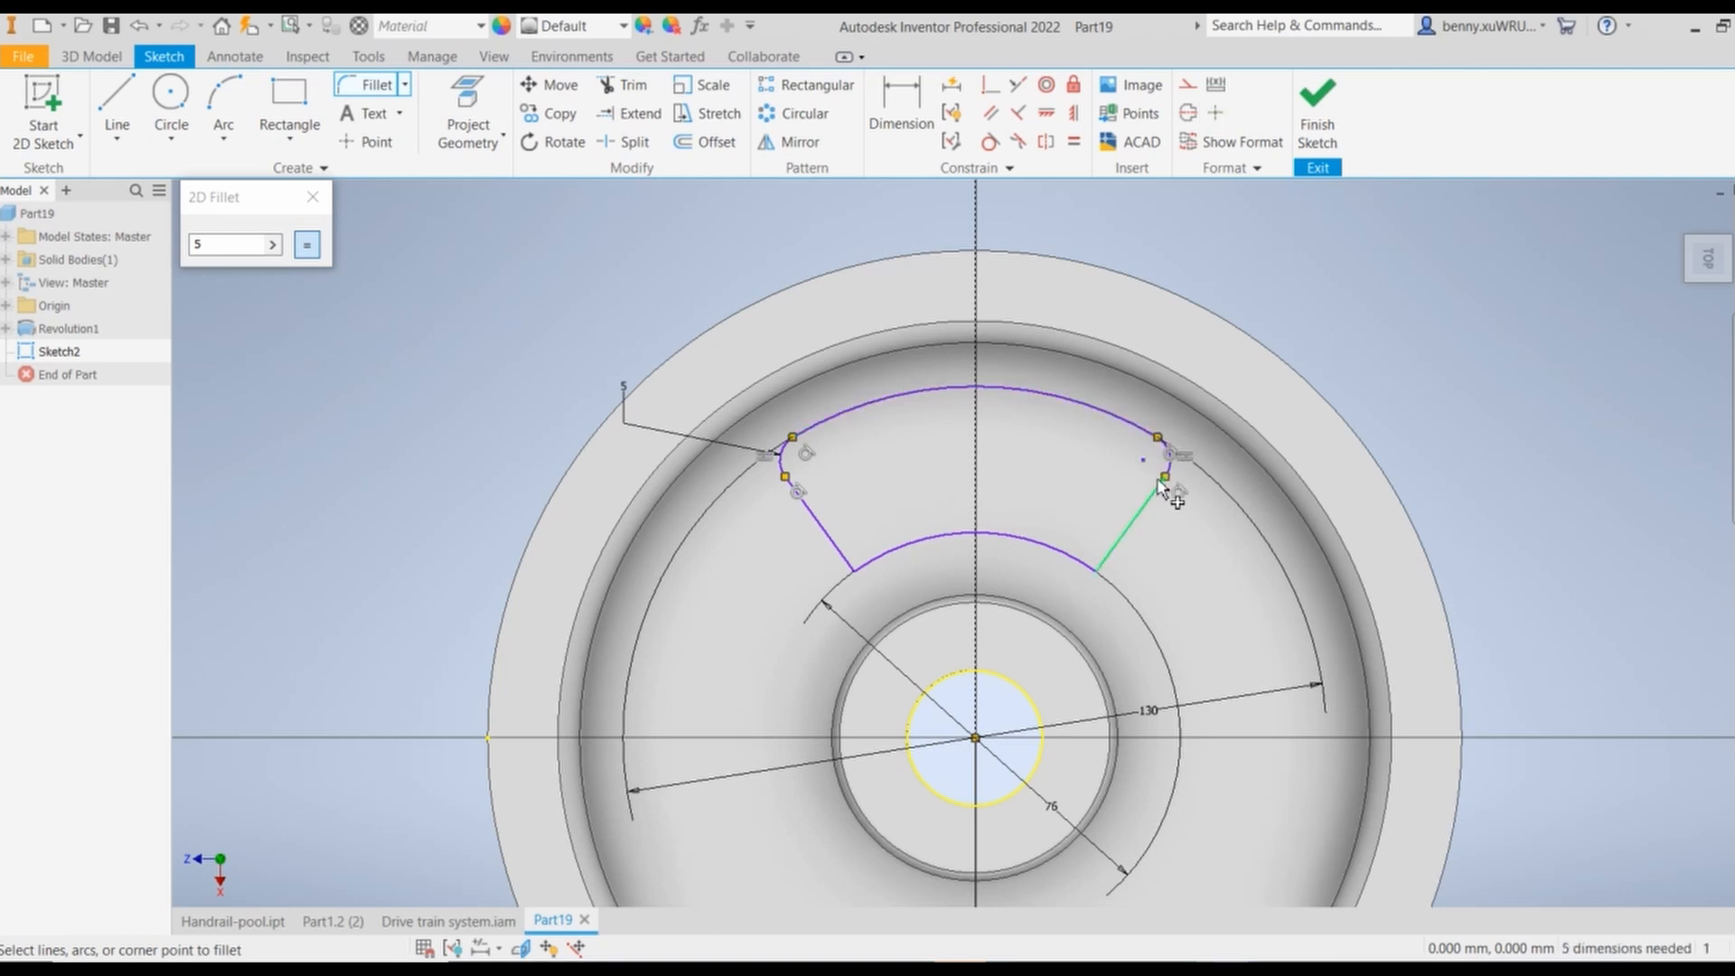
{"action": "left_click", "coordinate": [1085, 564]}
{"action": "left_click", "coordinate": [1115, 544]}
{"action": "left_click", "coordinate": [970, 535]}
{"action": "left_click", "coordinate": [825, 539]}
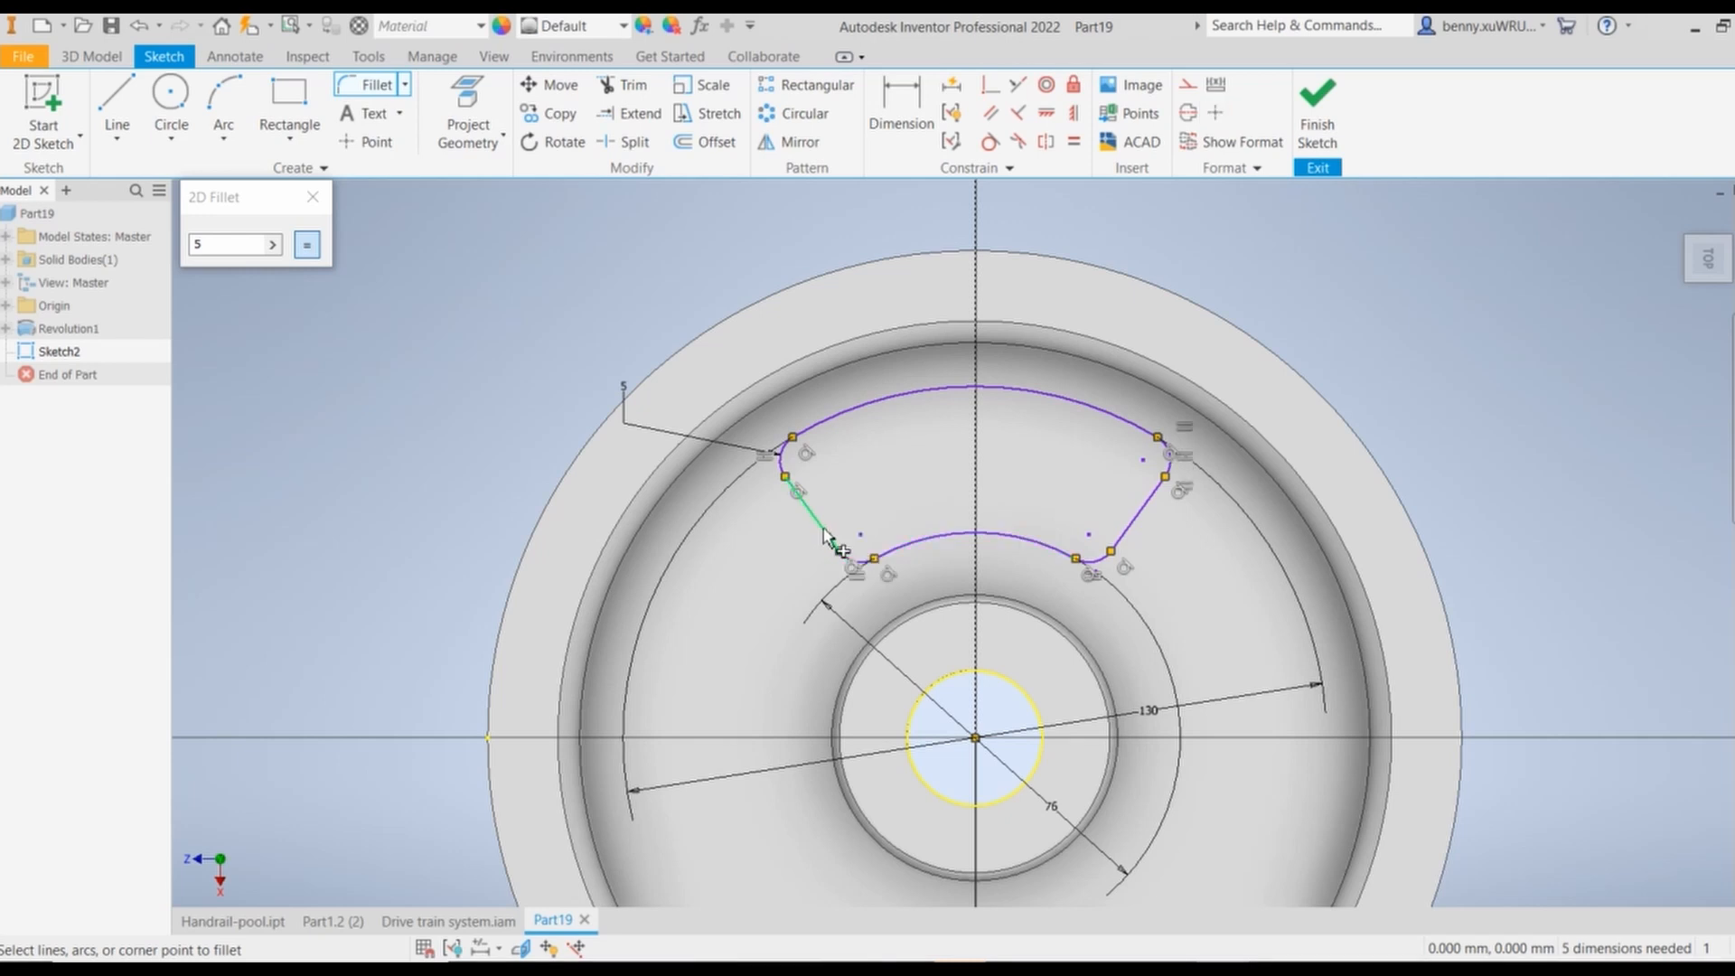
{"action": "left_click", "coordinate": [311, 199]}
Step: Check the arrangement of the web windows around the pulley on the MEM09210A worksheet drawing
{"action": "scroll", "coordinate": [1228, 530], "scroll_direction": "down", "scroll_amount": 2}
{"action": "scroll", "coordinate": [1229, 530], "scroll_direction": "up", "scroll_amount": 1}
{"action": "mouse_move", "coordinate": [1466, 604]}
{"action": "middle_mouse_down"}
{"action": "mouse_move", "coordinate": [1305, 434]}
{"action": "mouse_move", "coordinate": [1239, 527]}
{"action": "middle_mouse_up"}
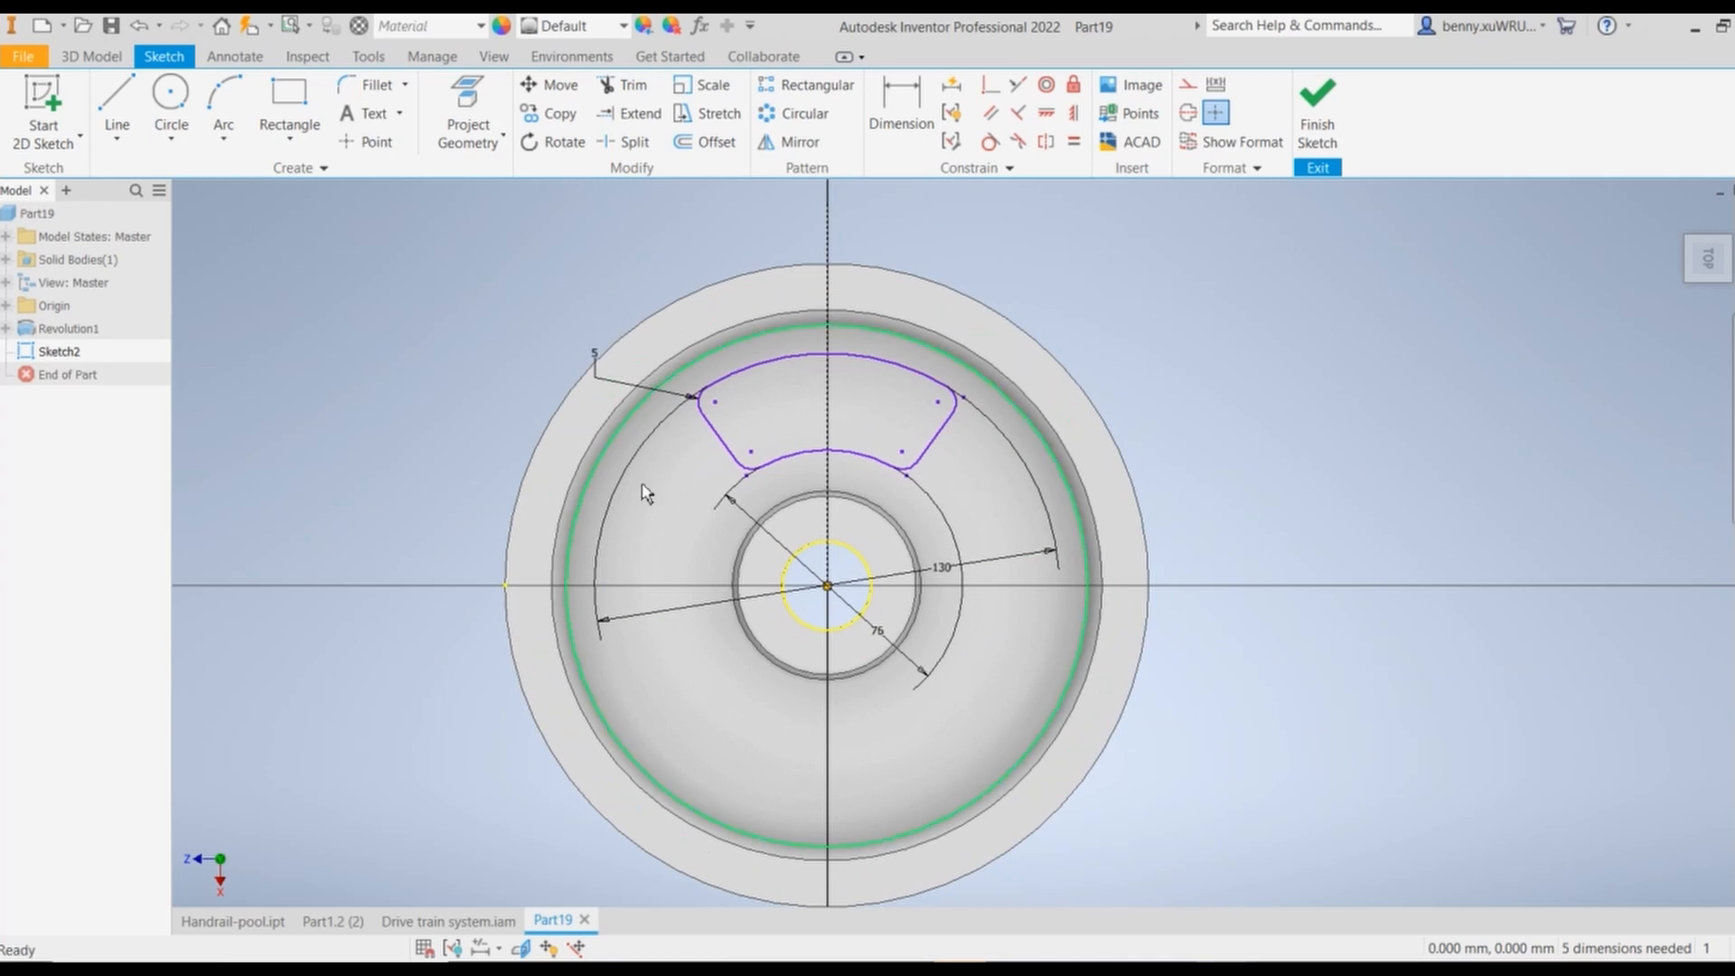
{"action": "mouse_move", "coordinate": [1457, 922]}
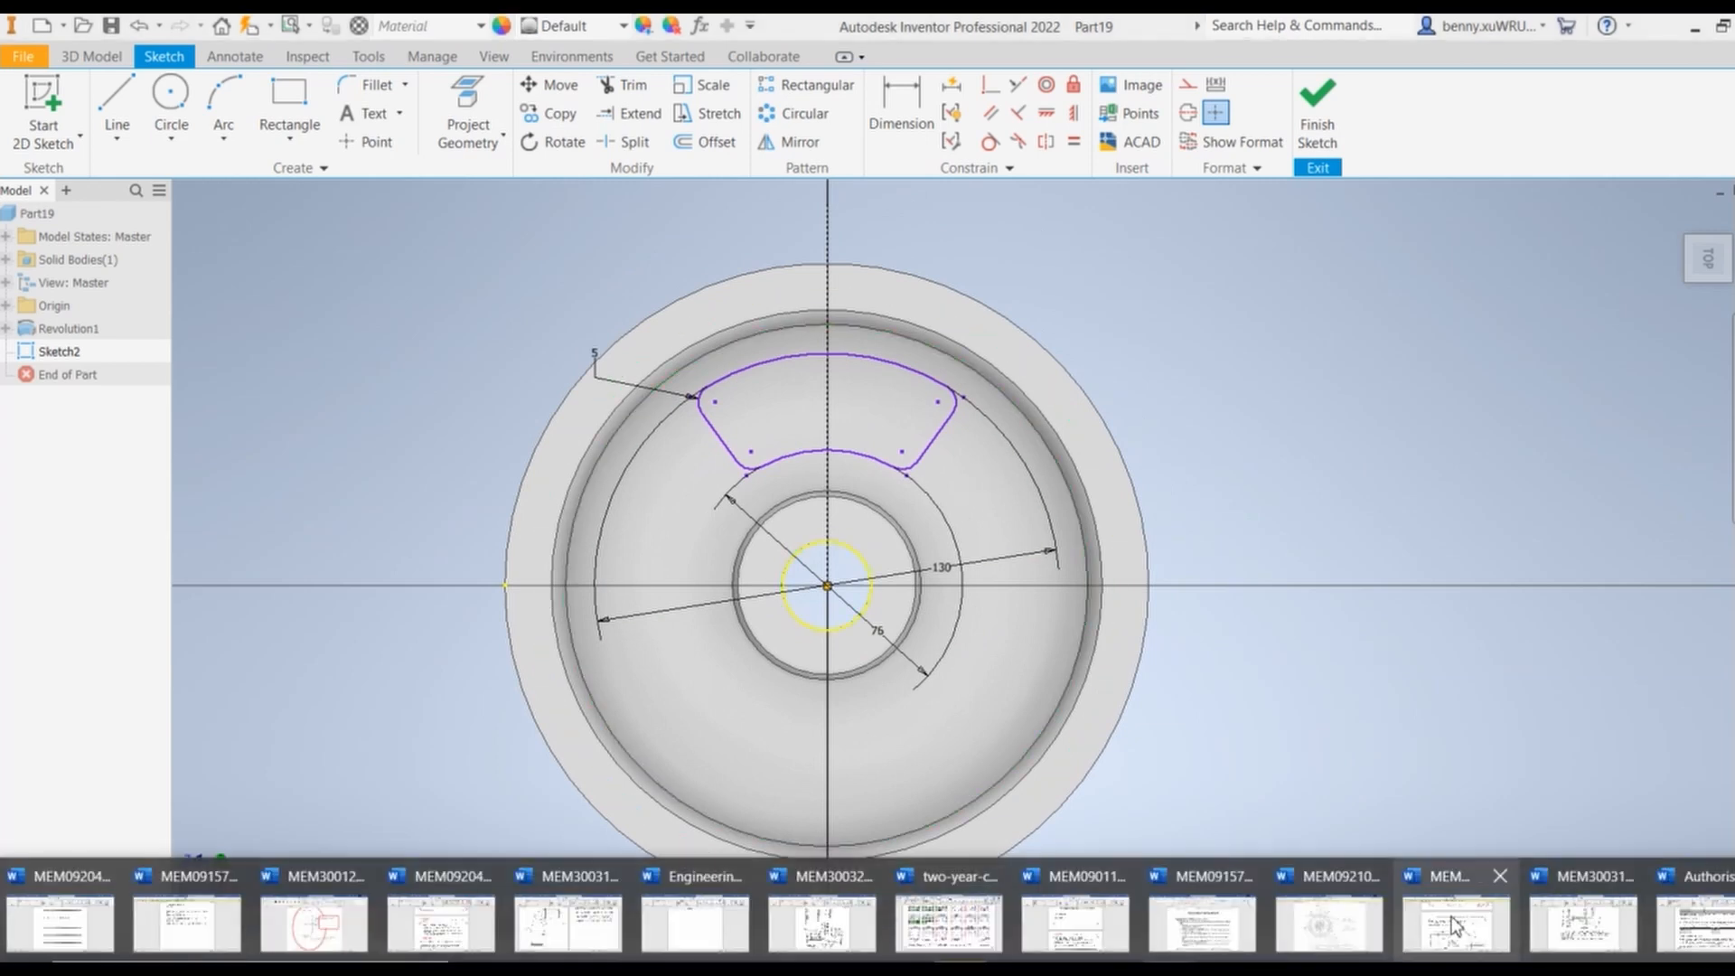
{"action": "left_click", "coordinate": [1329, 922]}
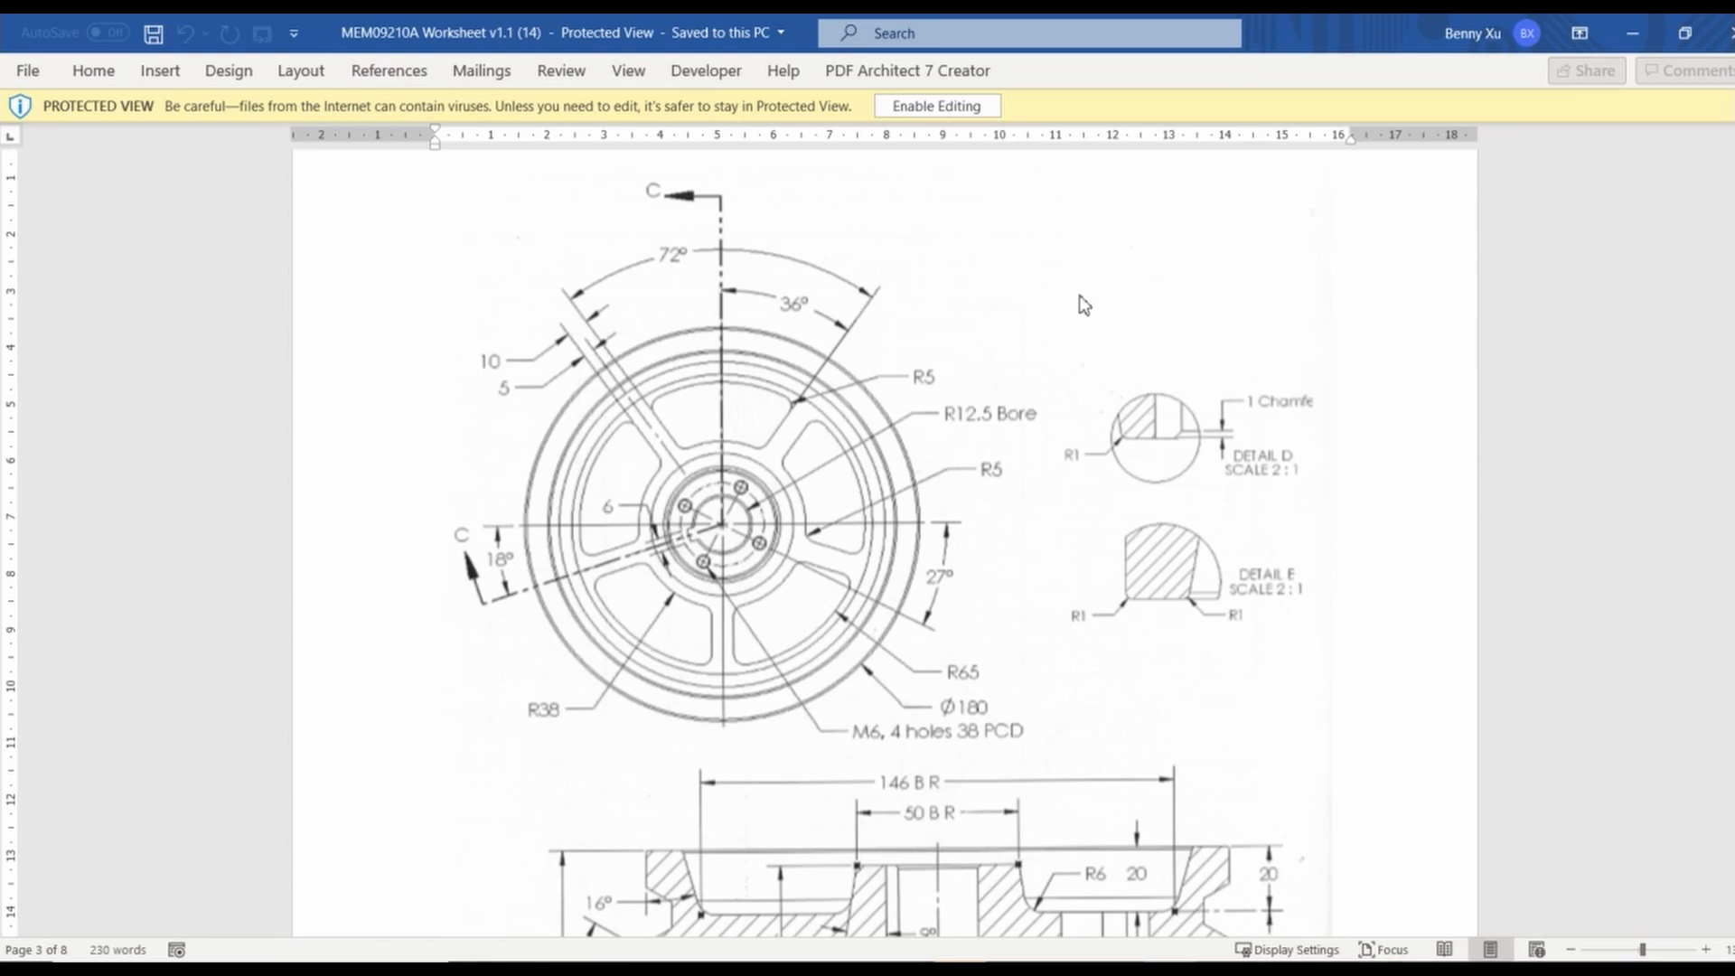
{"action": "left_click", "coordinate": [1632, 33]}
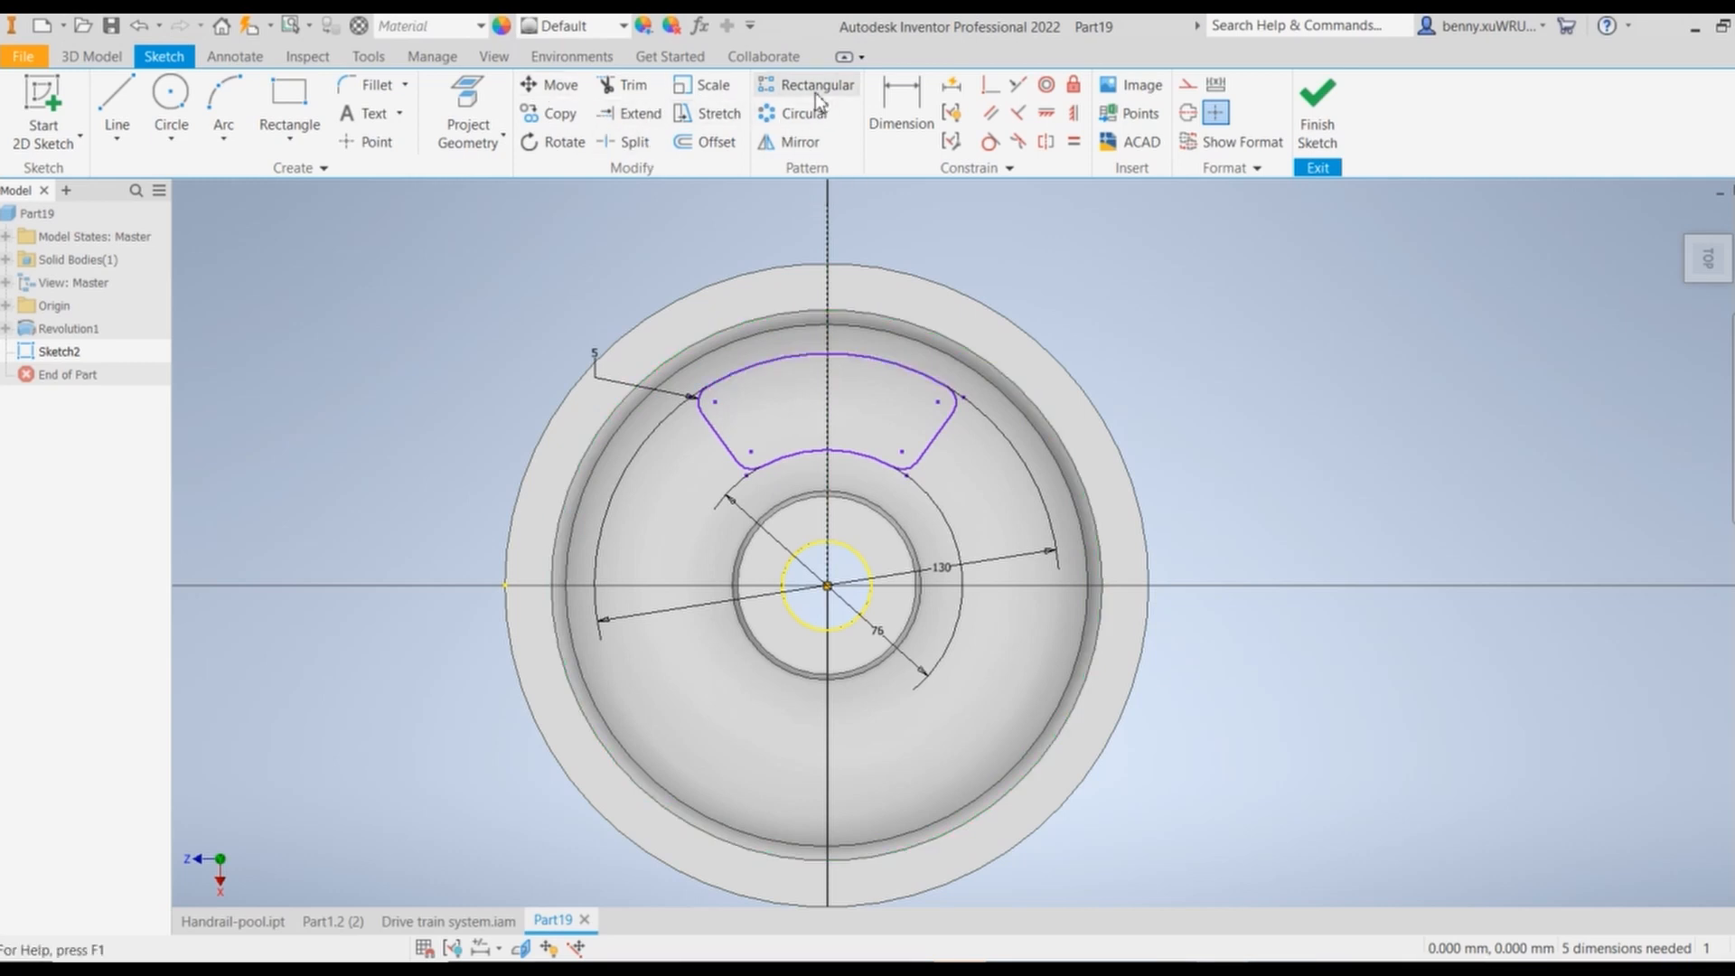
Step: Circular-pattern the whole filleted window outline about the pulley centre, with 5 instances over 360 degrees
{"action": "left_click", "coordinate": [802, 118]}
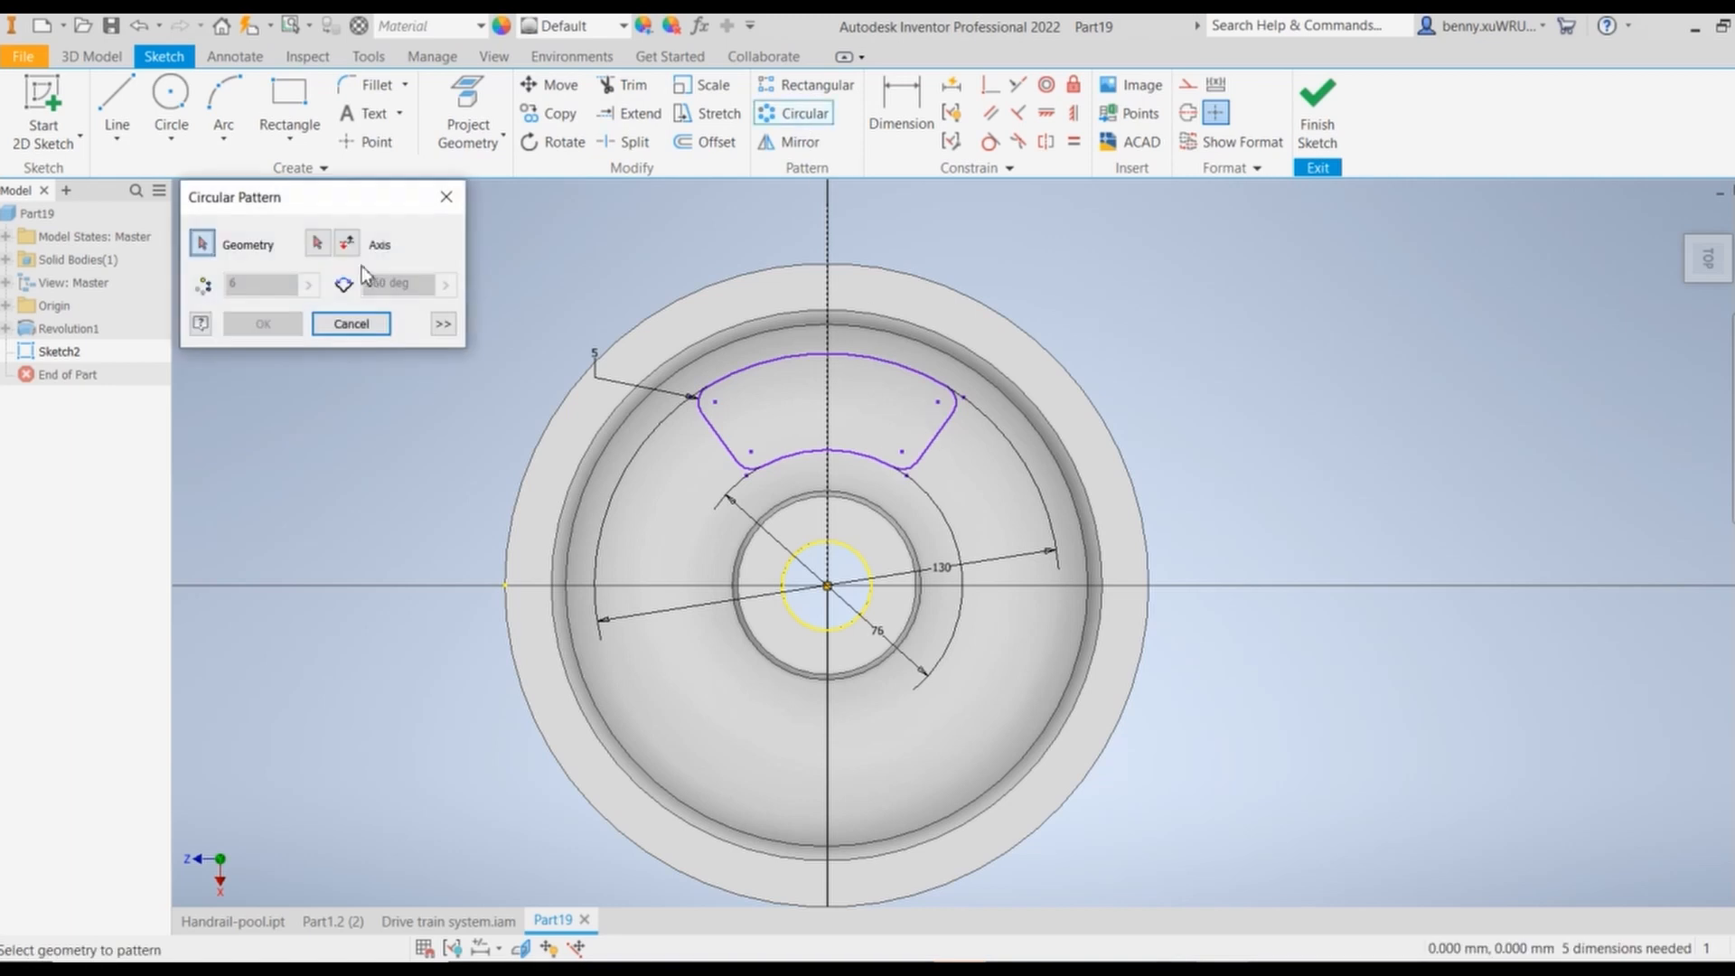
{"action": "left_click", "coordinate": [937, 433]}
{"action": "left_click", "coordinate": [728, 443]}
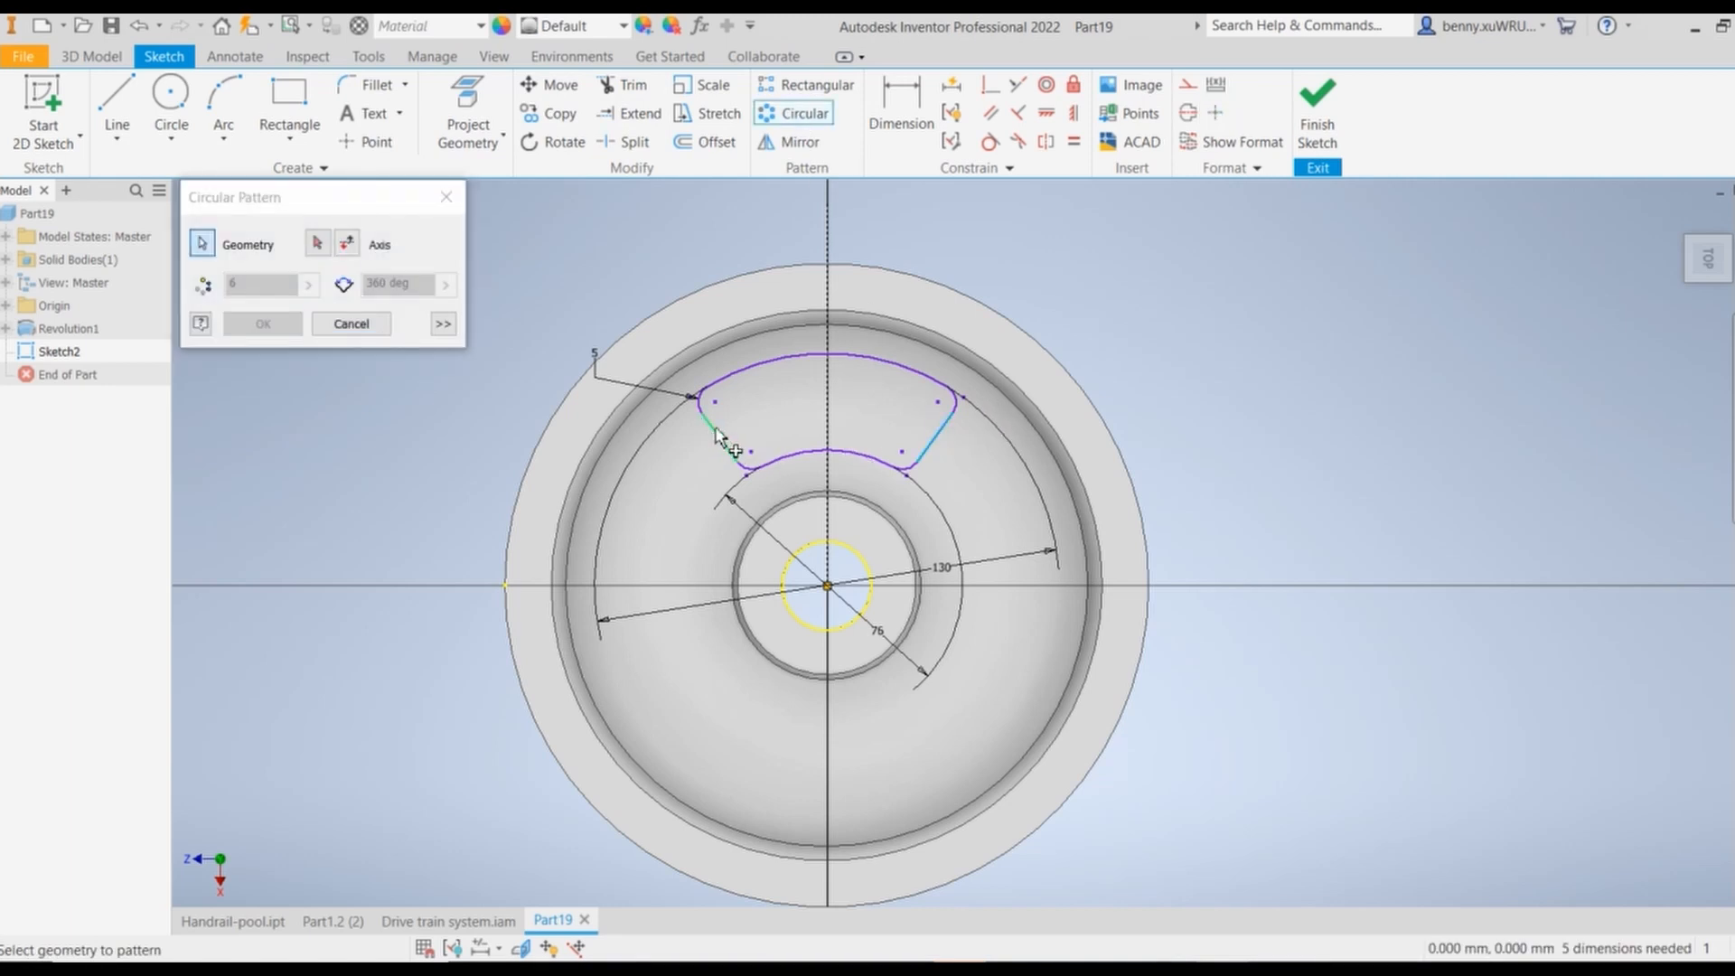
{"action": "left_click", "coordinate": [840, 450]}
{"action": "left_click", "coordinate": [805, 354]}
{"action": "left_click", "coordinate": [699, 400]}
{"action": "left_click", "coordinate": [955, 400]}
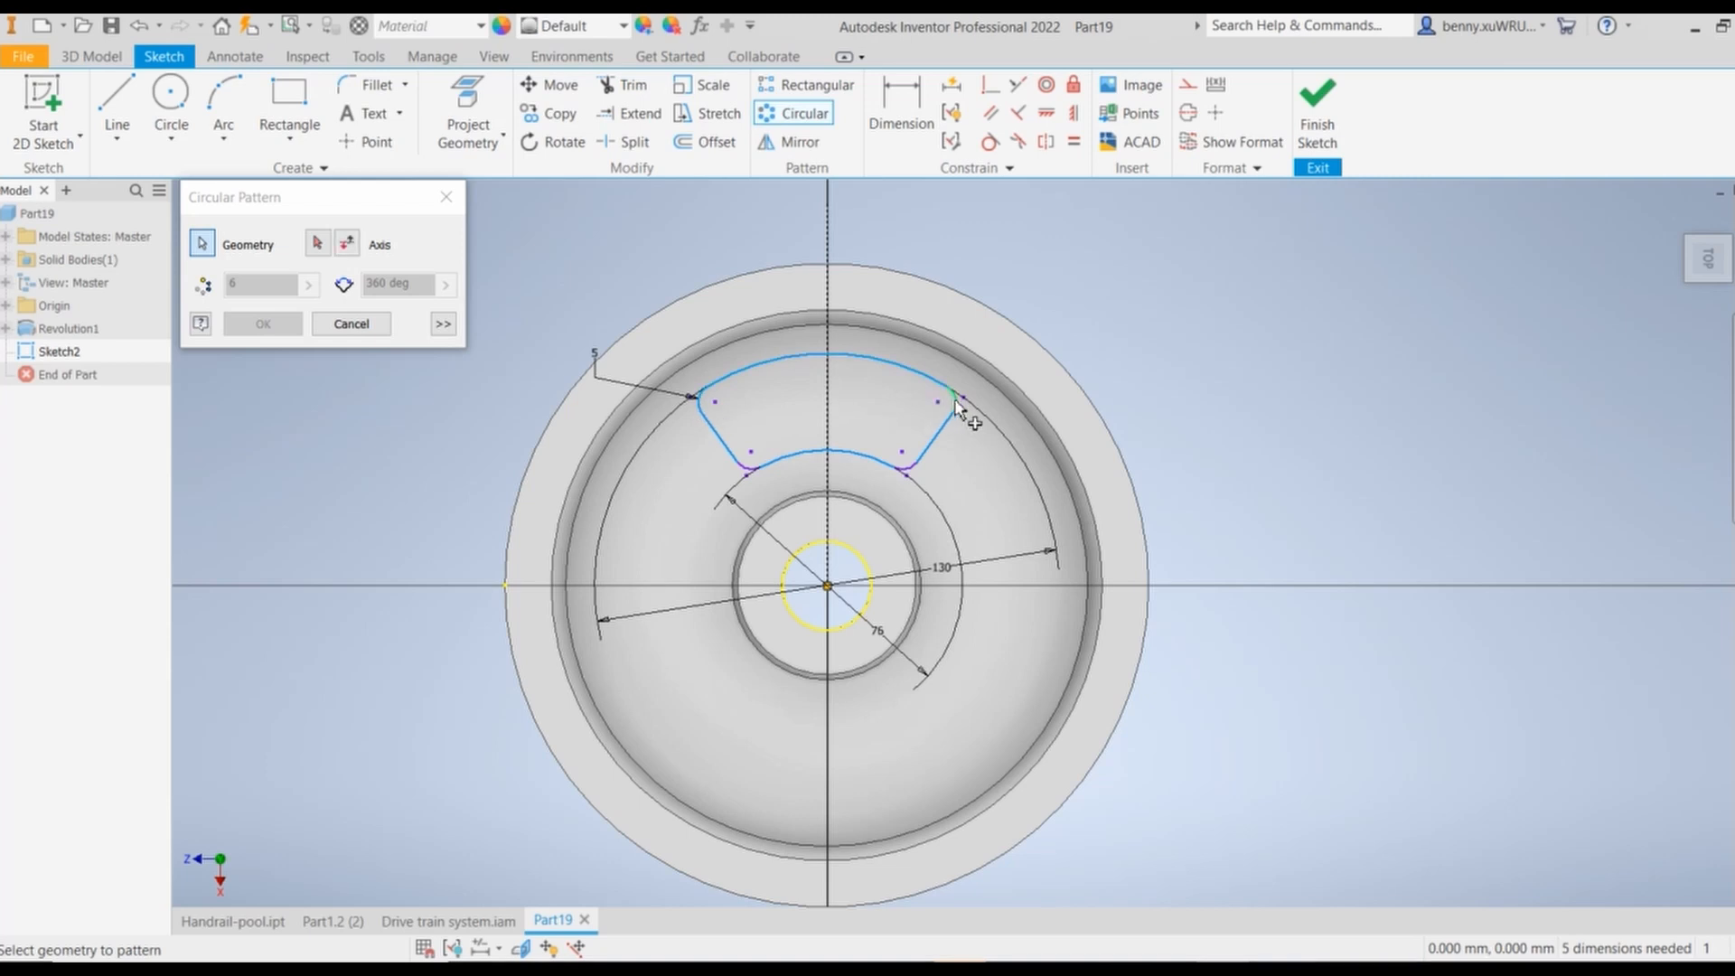
{"action": "left_click", "coordinate": [907, 469]}
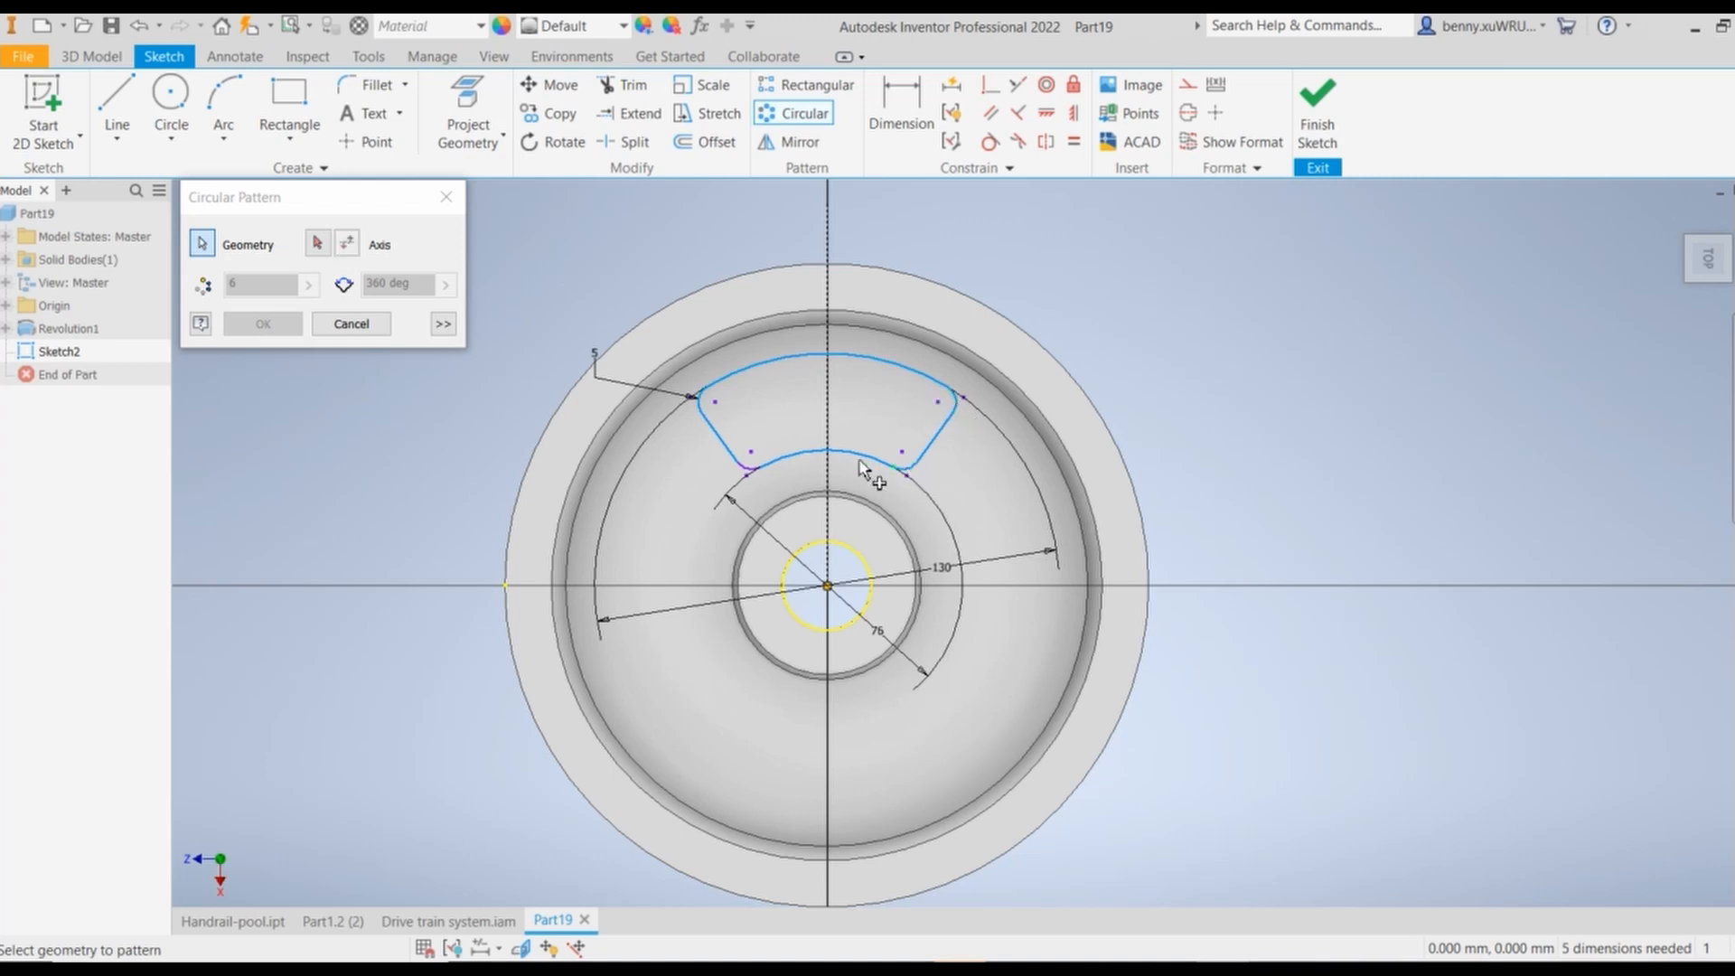
{"action": "left_click", "coordinate": [742, 468]}
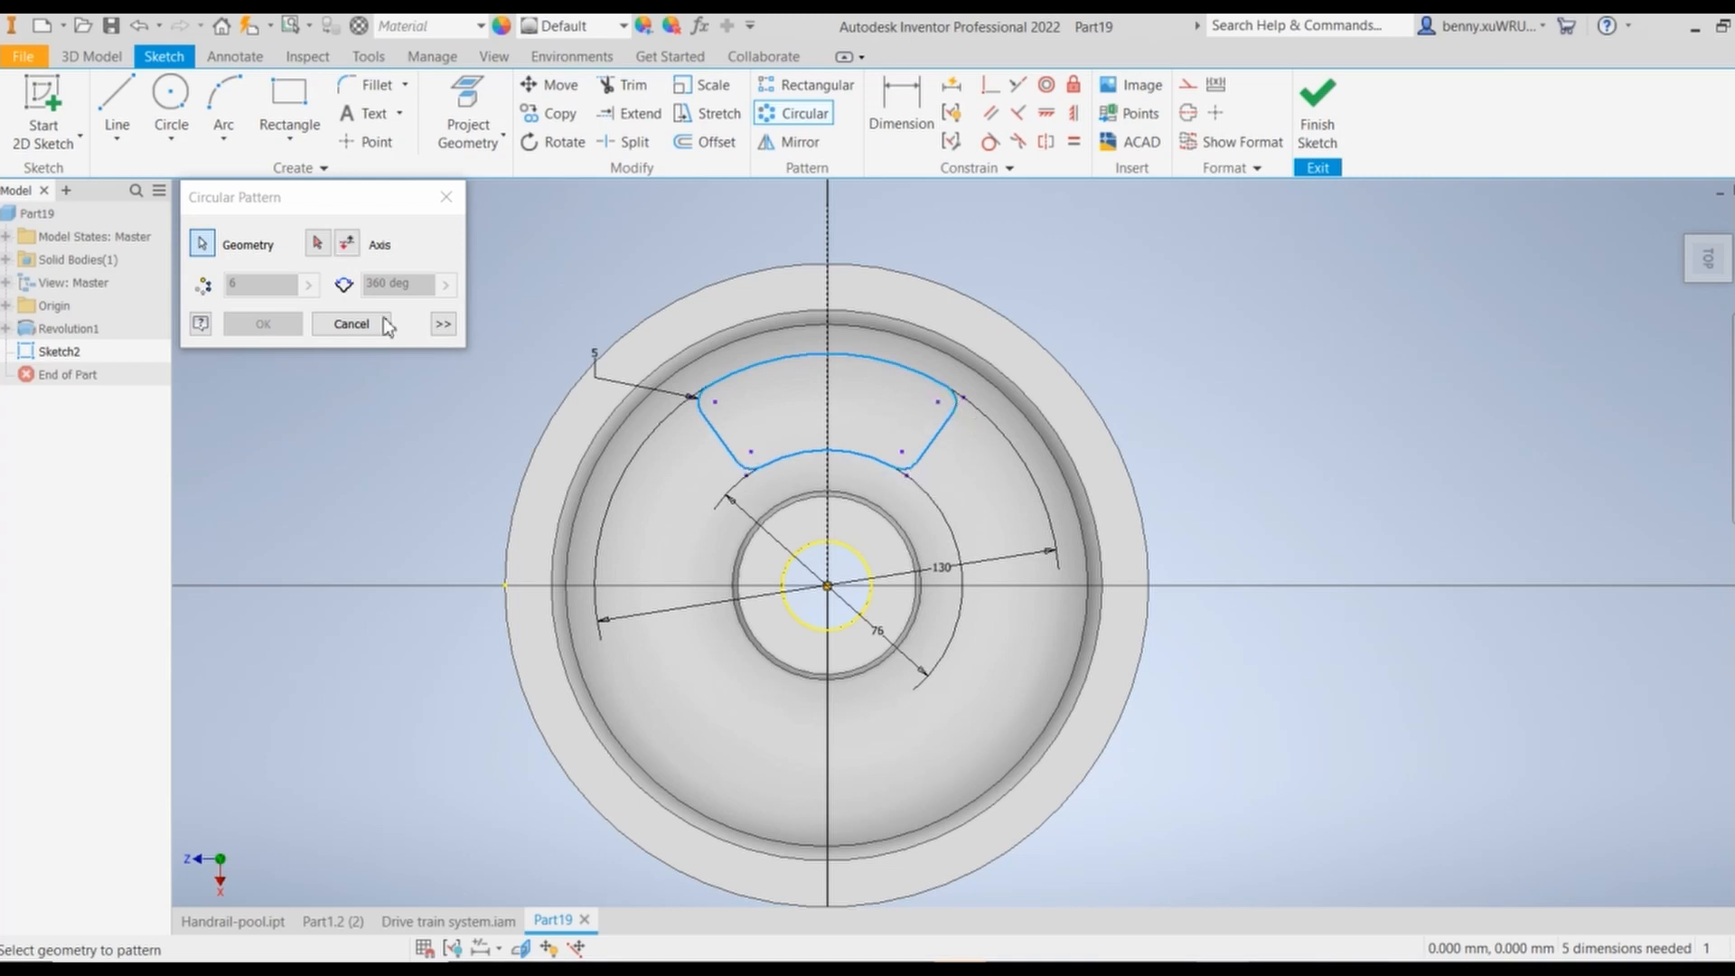
{"action": "left_click", "coordinate": [327, 248]}
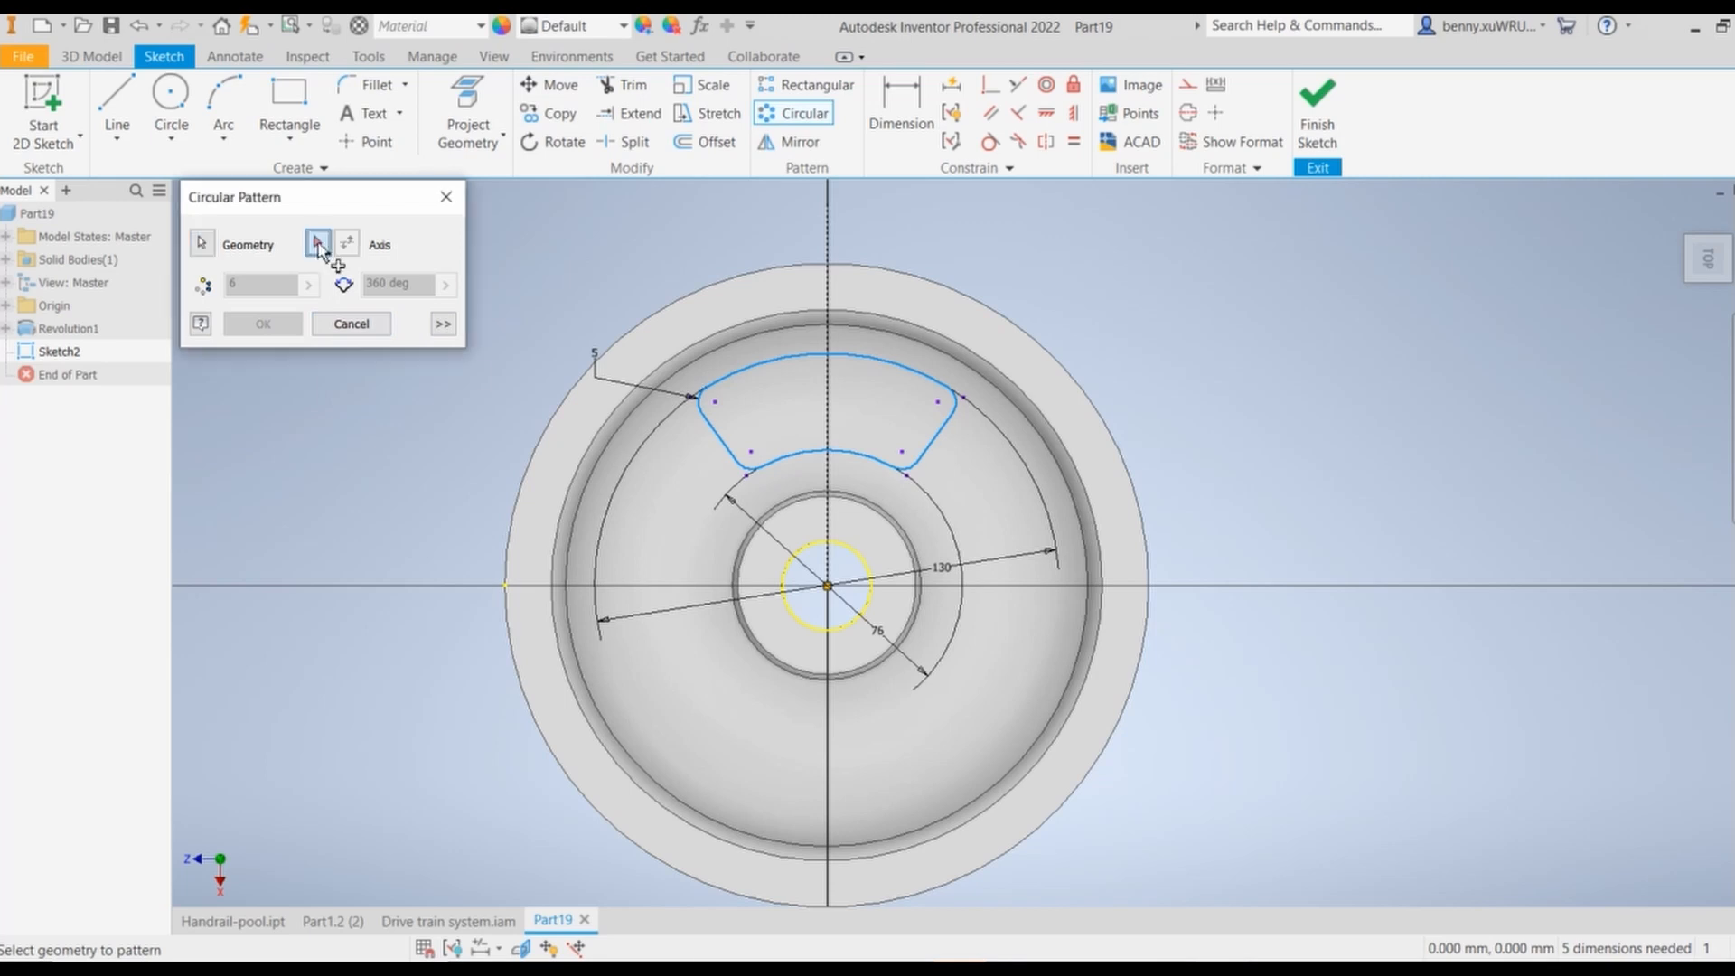
{"action": "left_click", "coordinate": [828, 587]}
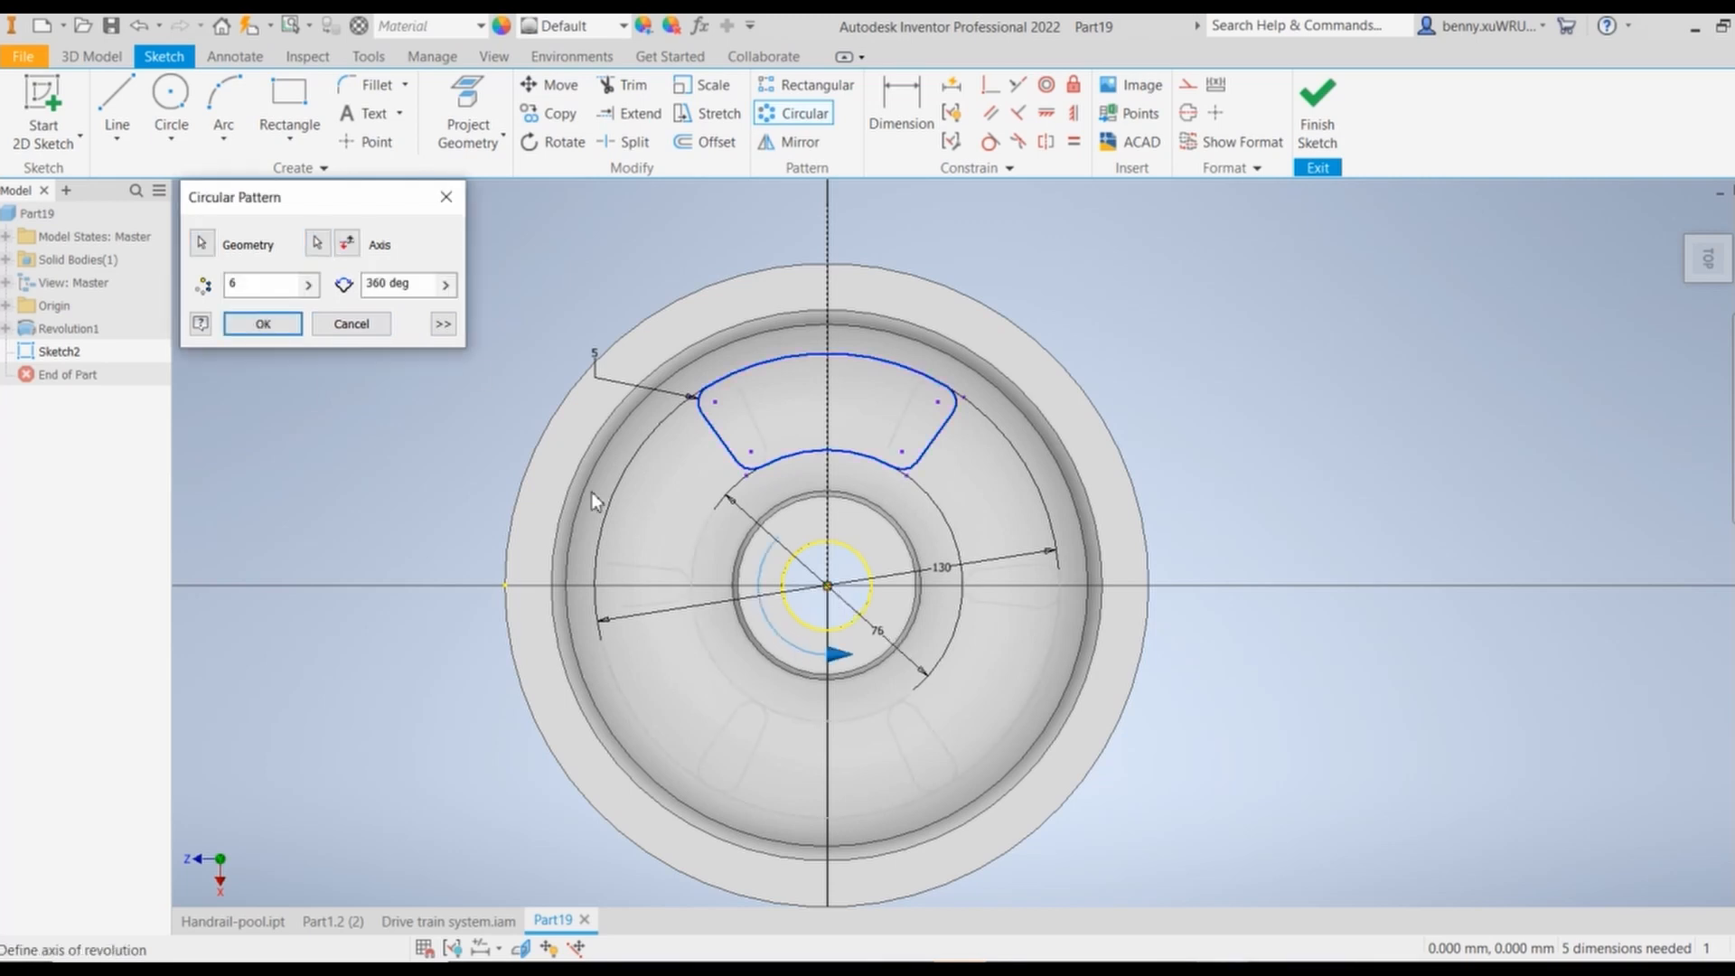
{"action": "double_click", "coordinate": [244, 284]}
{"action": "type", "text": "5"}
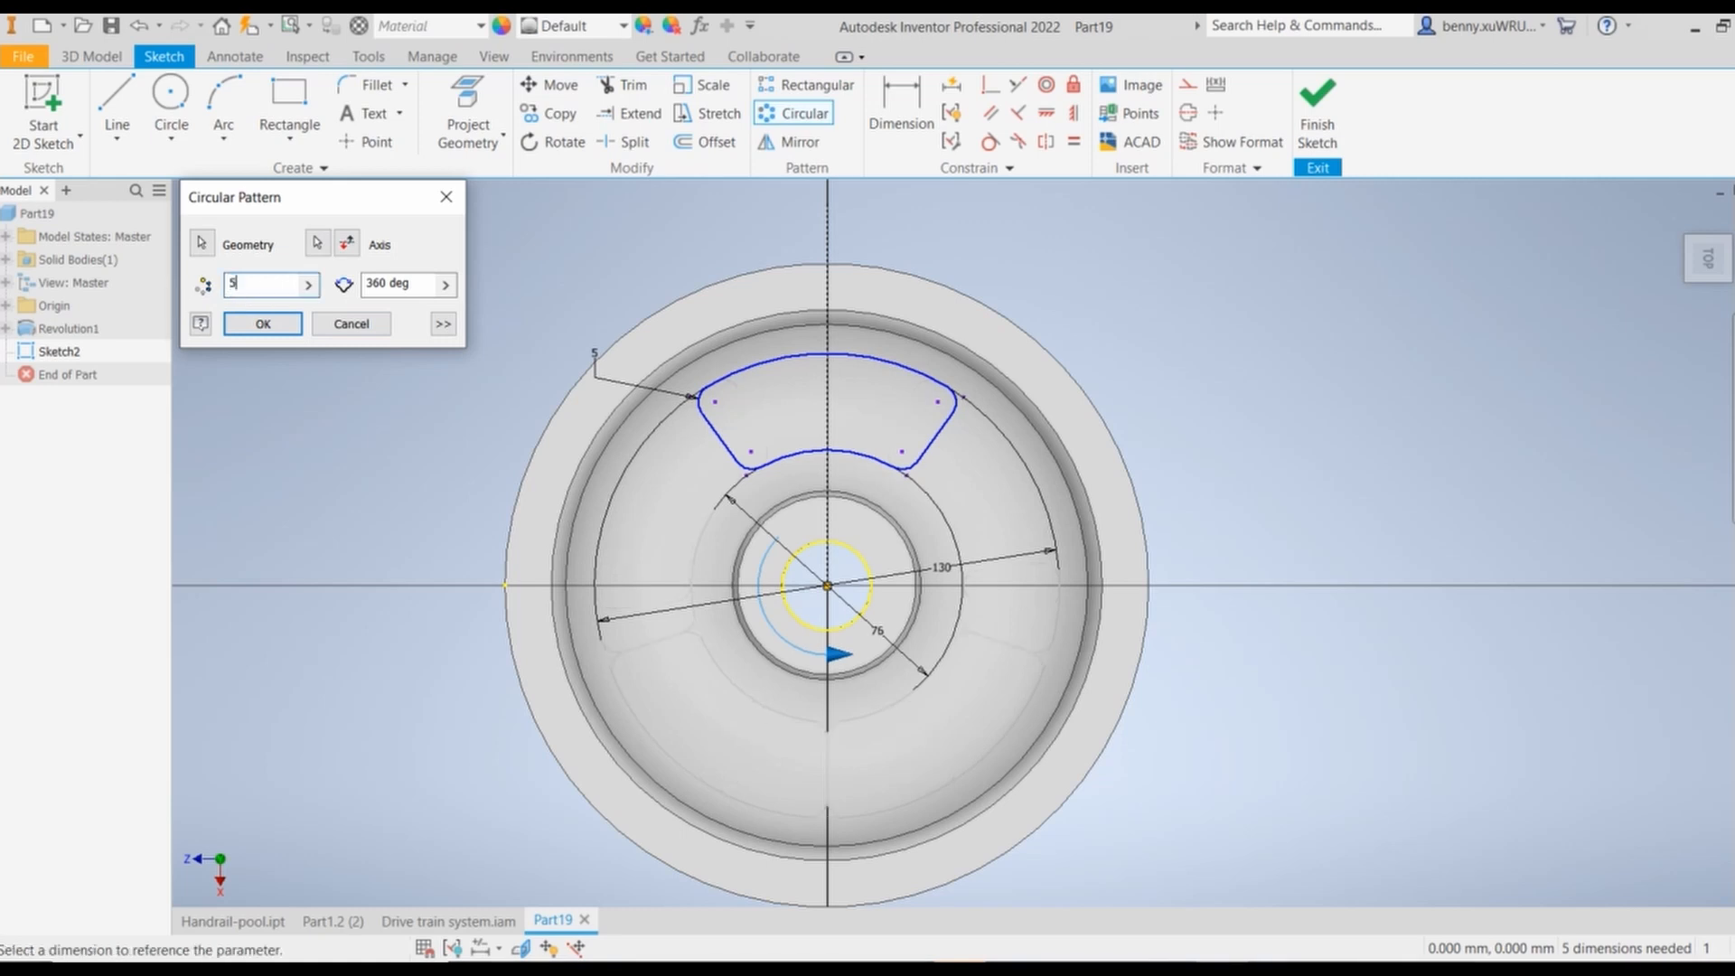
{"action": "left_click", "coordinate": [260, 325]}
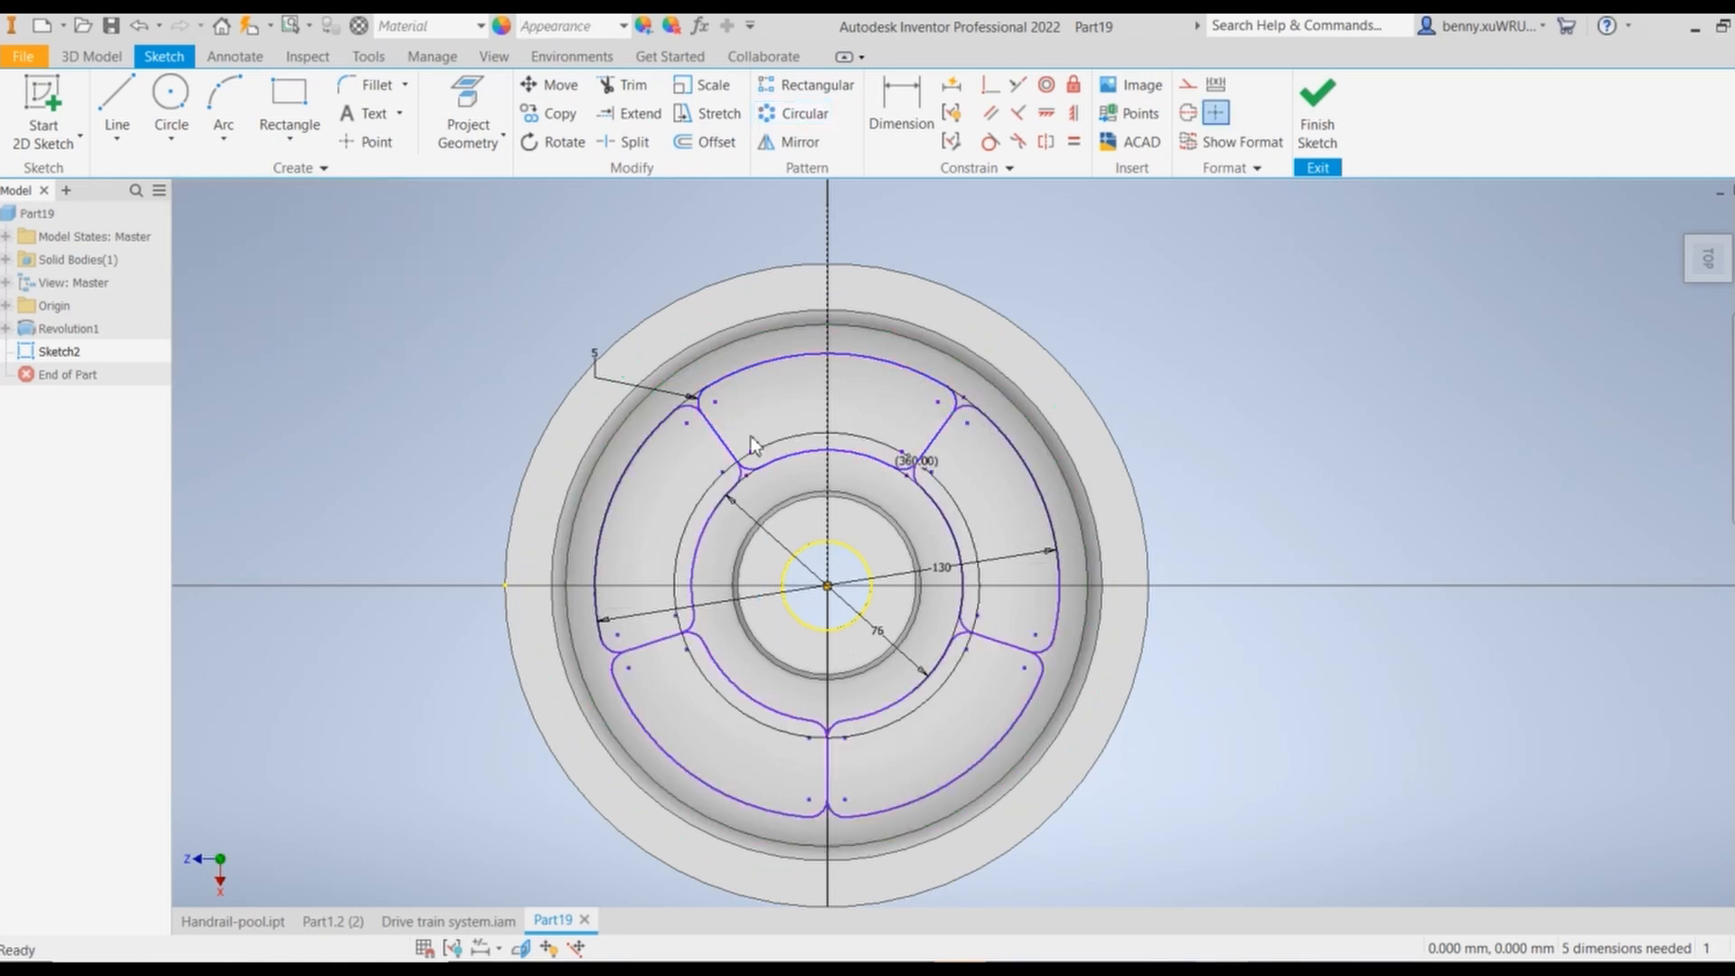
Step: Check the gap between neighbouring windows against the worksheet, and undo the circular pattern
{"action": "scroll", "coordinate": [718, 417], "scroll_direction": "up", "scroll_amount": 5}
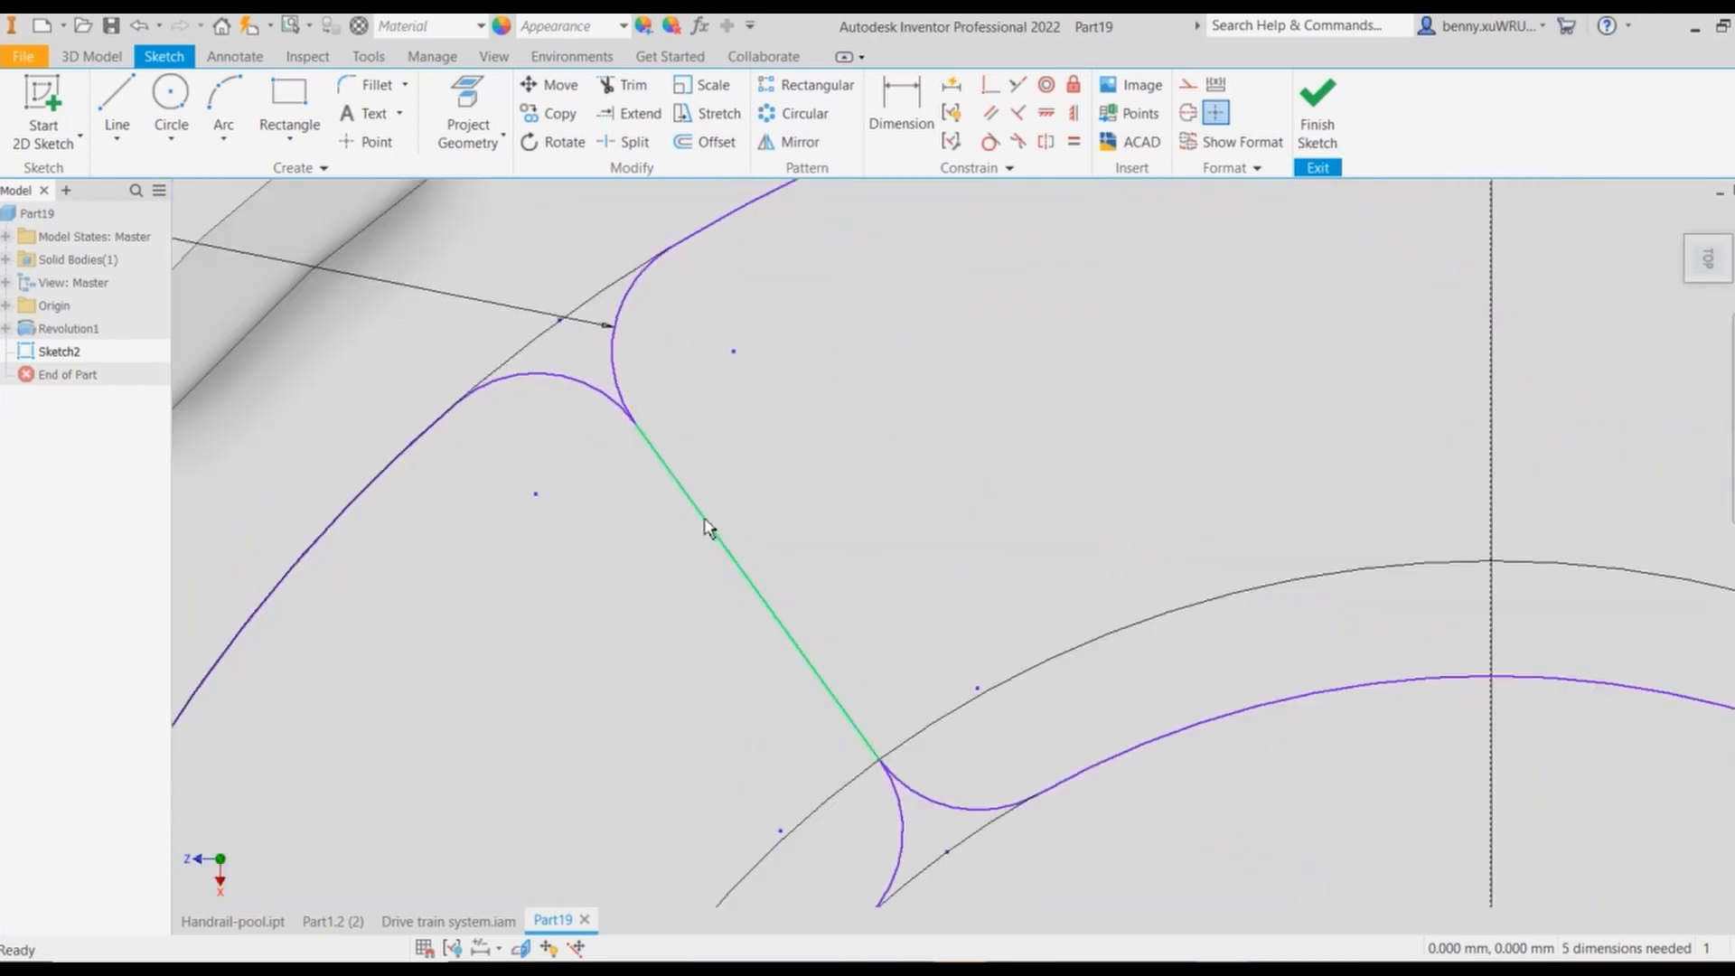
{"action": "scroll", "coordinate": [906, 525], "scroll_direction": "down", "scroll_amount": 5}
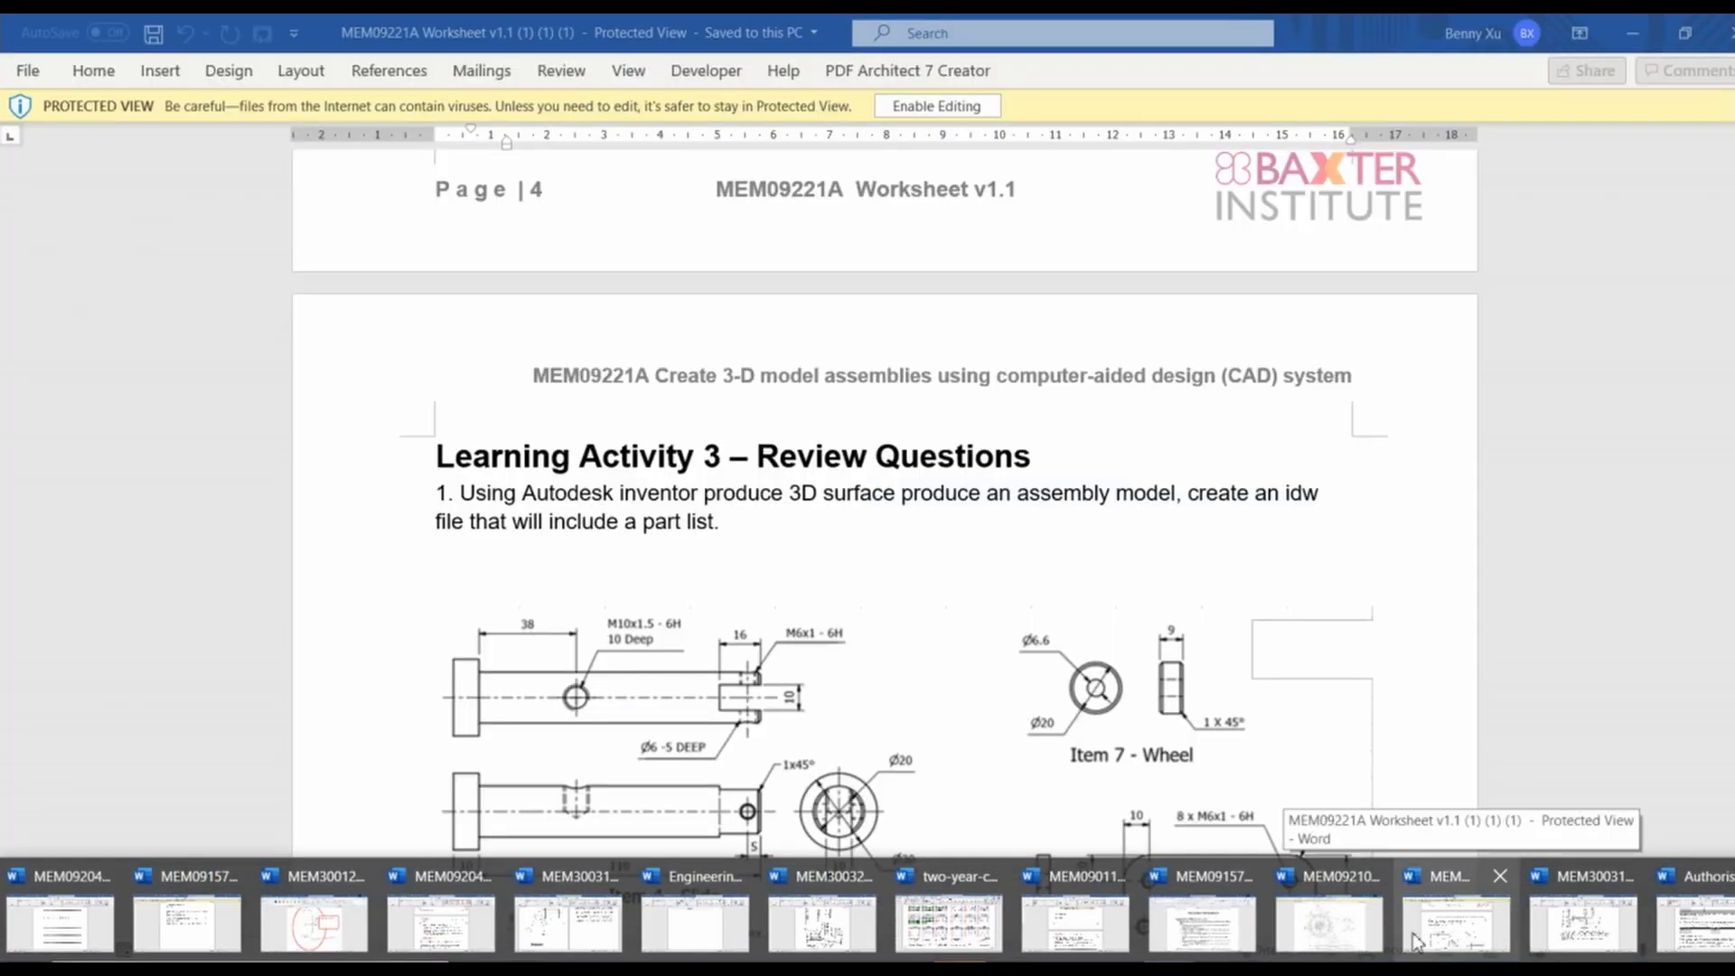
{"action": "left_click", "coordinate": [1455, 938]}
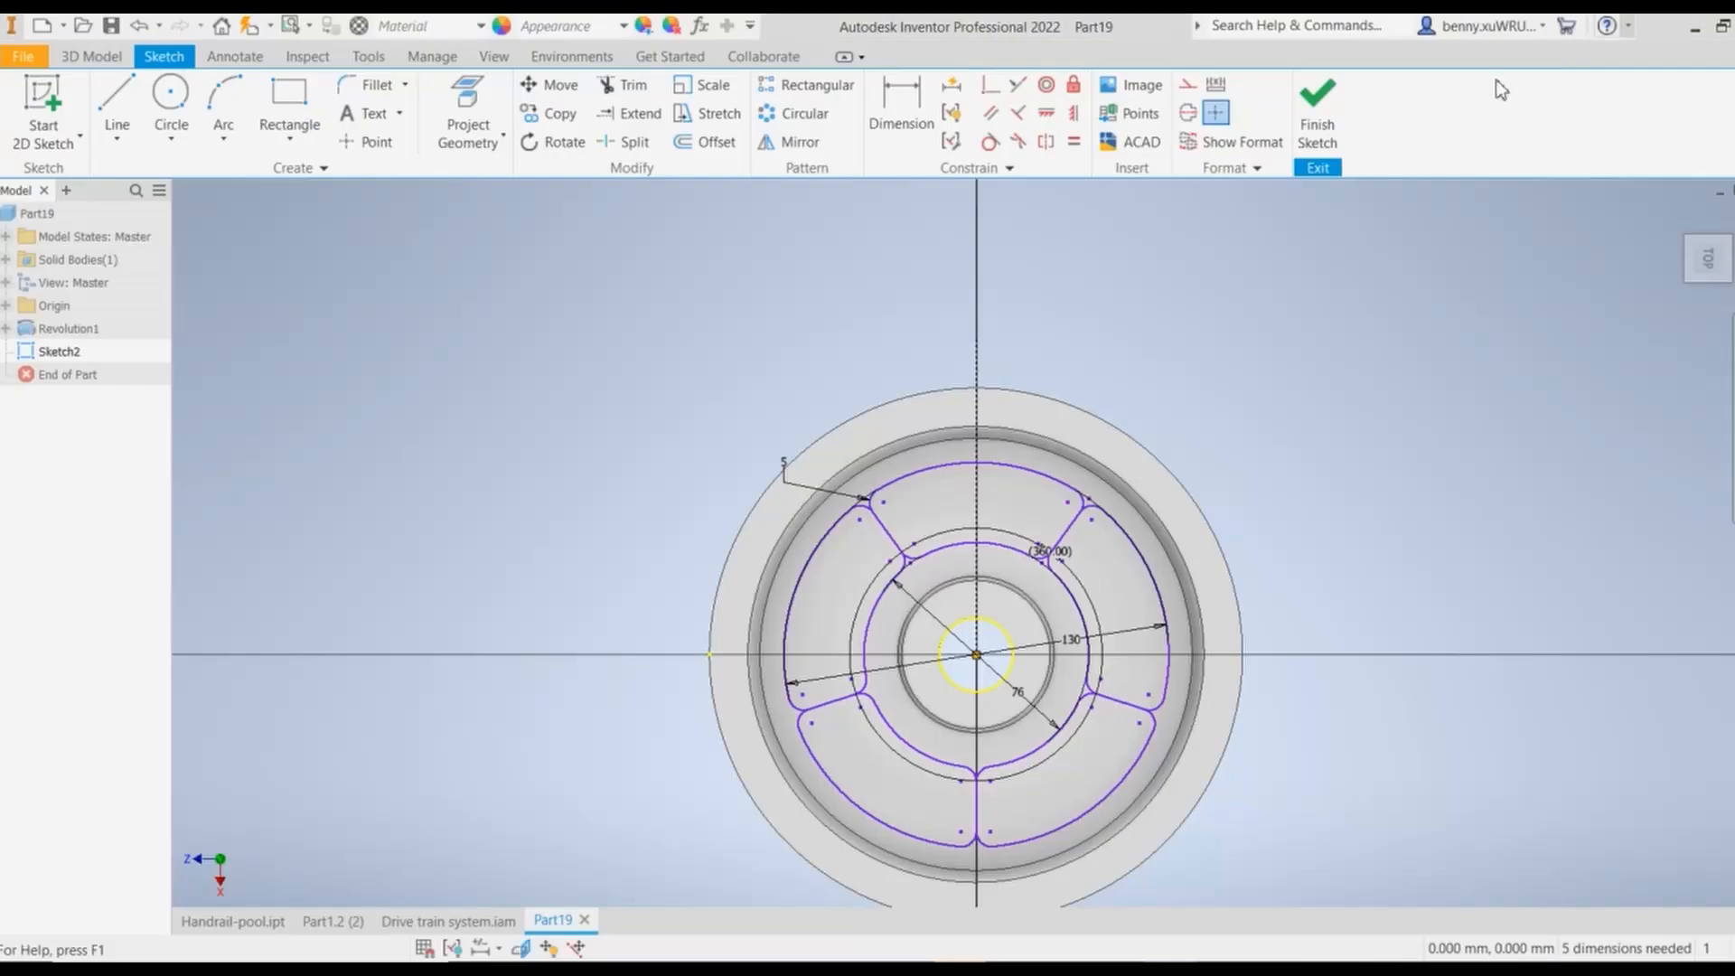
{"action": "left_click", "coordinate": [1632, 33]}
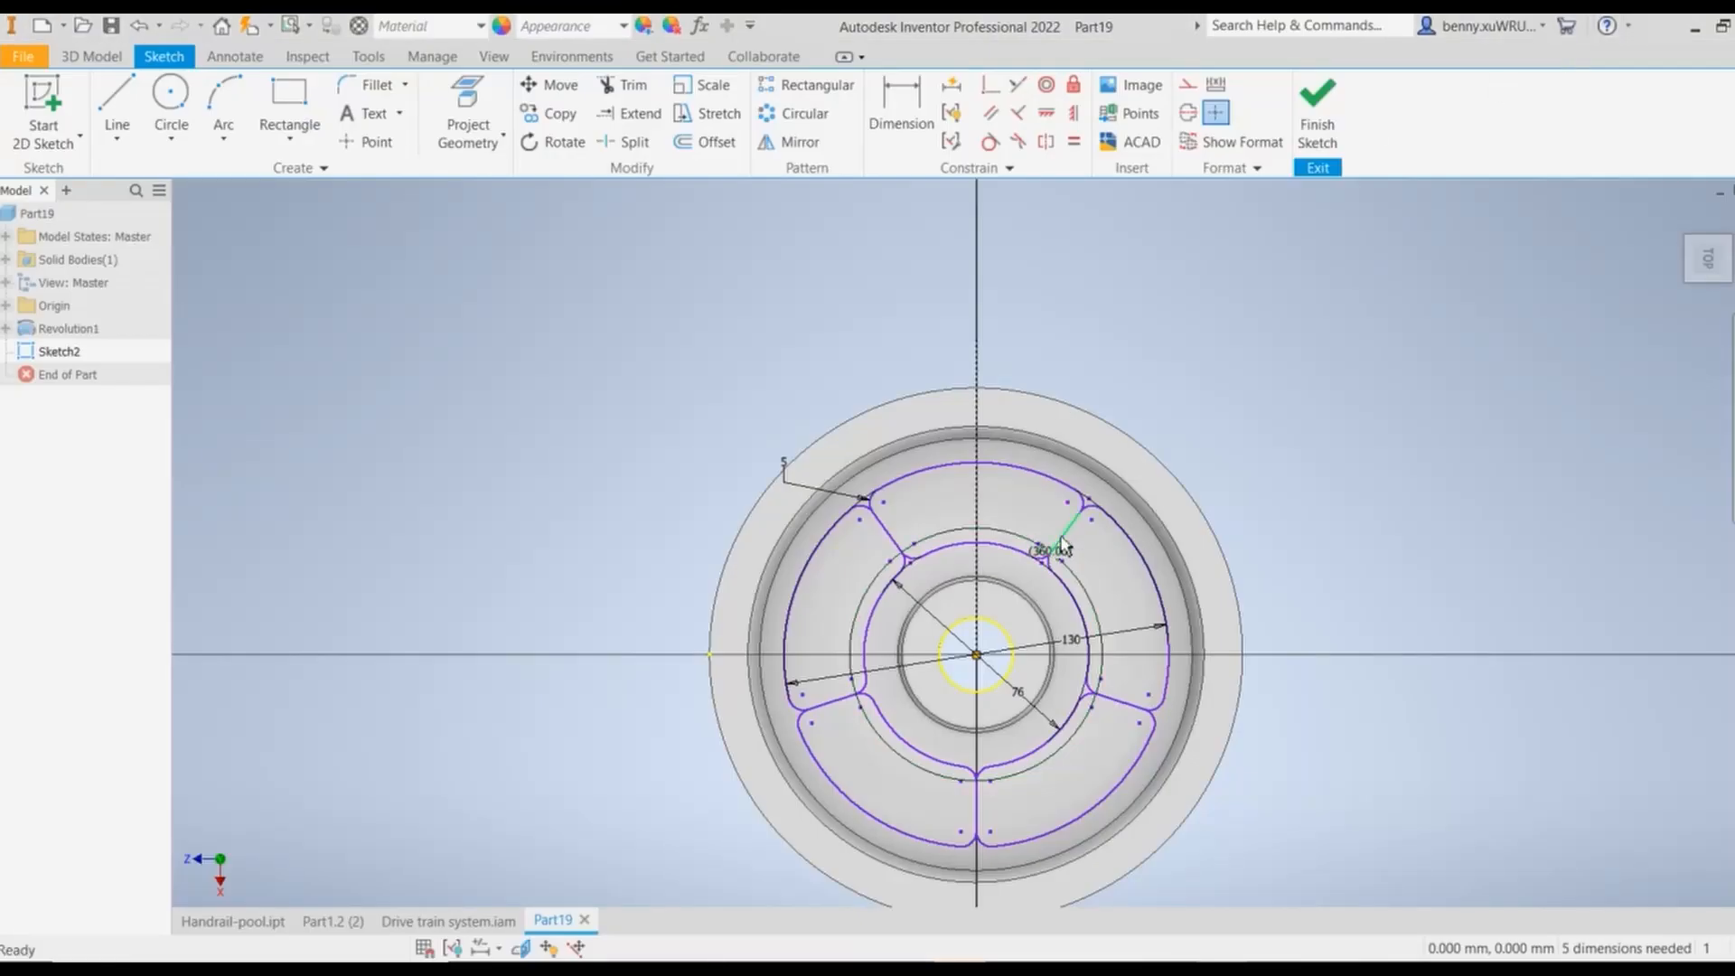
{"action": "left_click", "coordinate": [141, 26]}
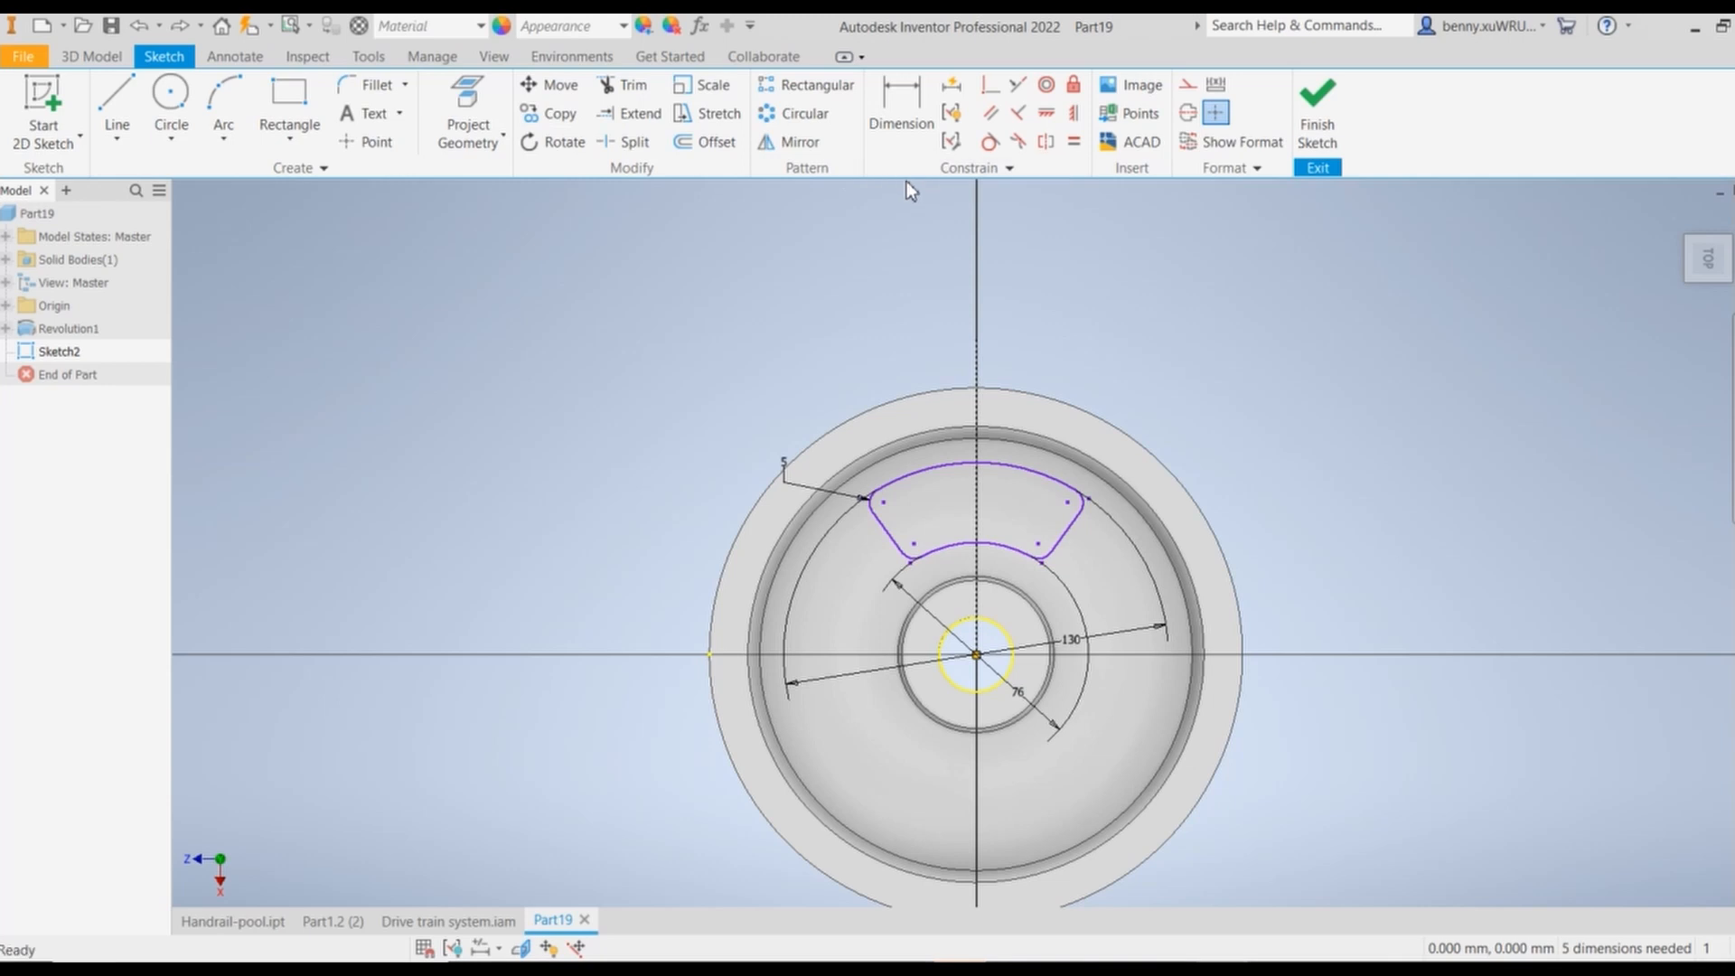
Step: Offset the filleted window outline 5 mm inward
{"action": "left_click", "coordinate": [713, 144]}
{"action": "scroll", "coordinate": [1095, 534], "scroll_direction": "up", "scroll_amount": 3}
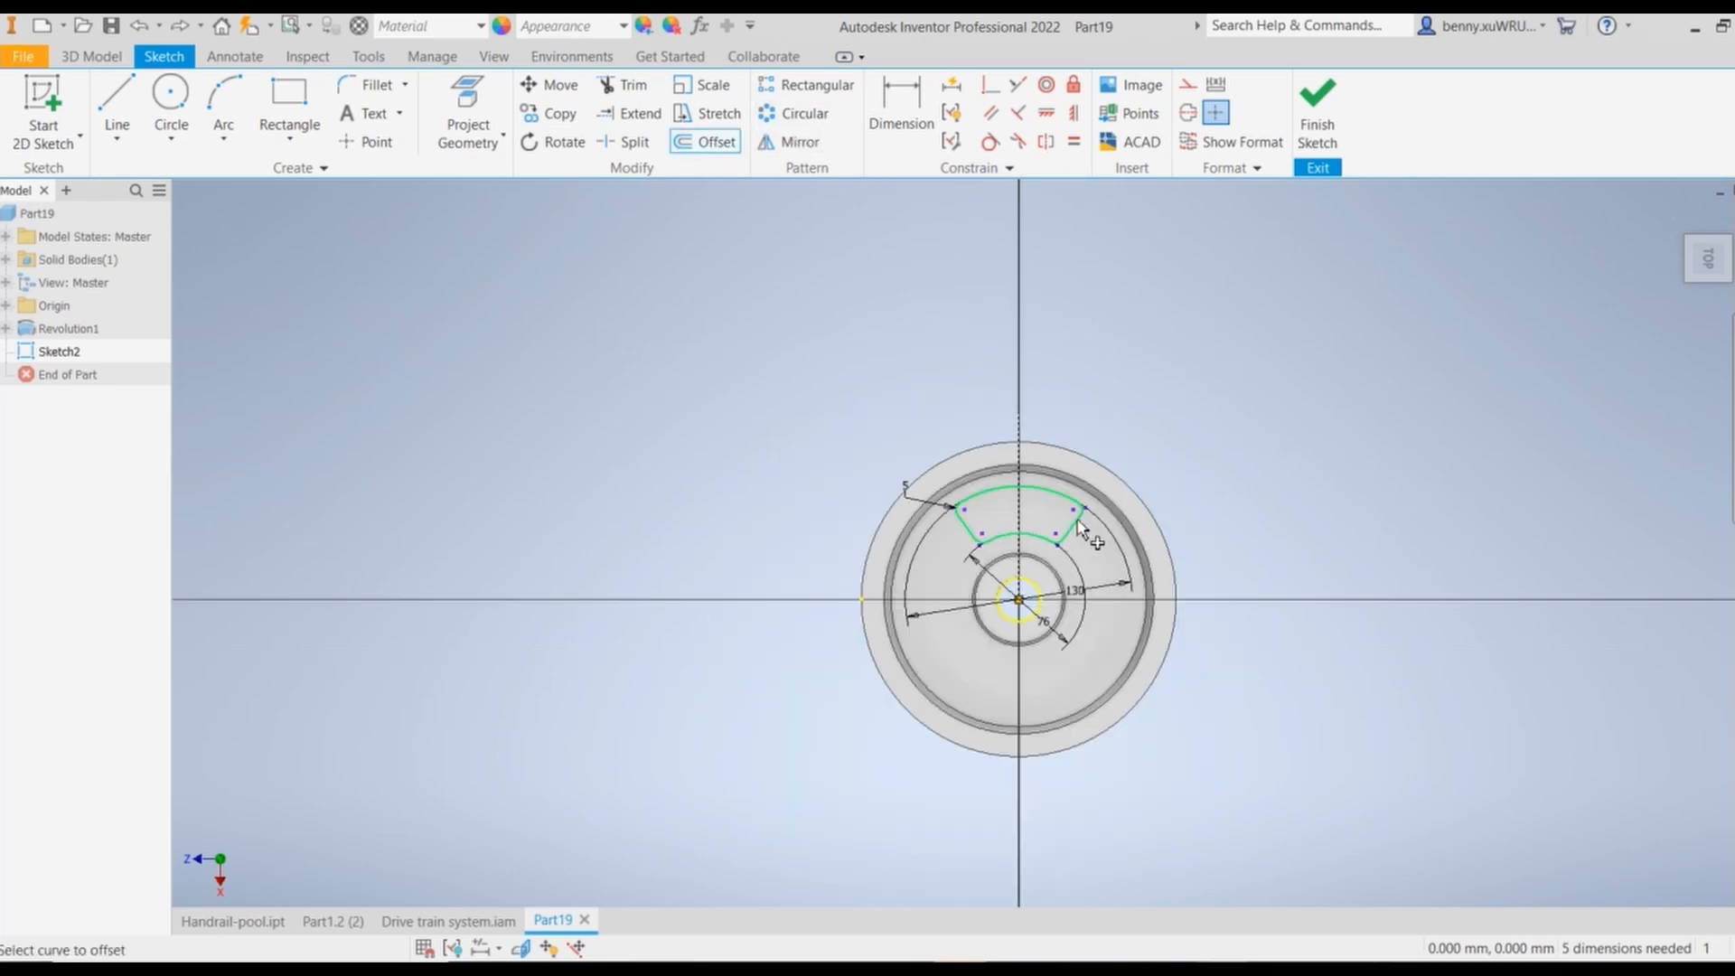
{"action": "scroll", "coordinate": [1085, 531], "scroll_direction": "down", "scroll_amount": 4}
{"action": "scroll", "coordinate": [1051, 516], "scroll_direction": "down", "scroll_amount": 3}
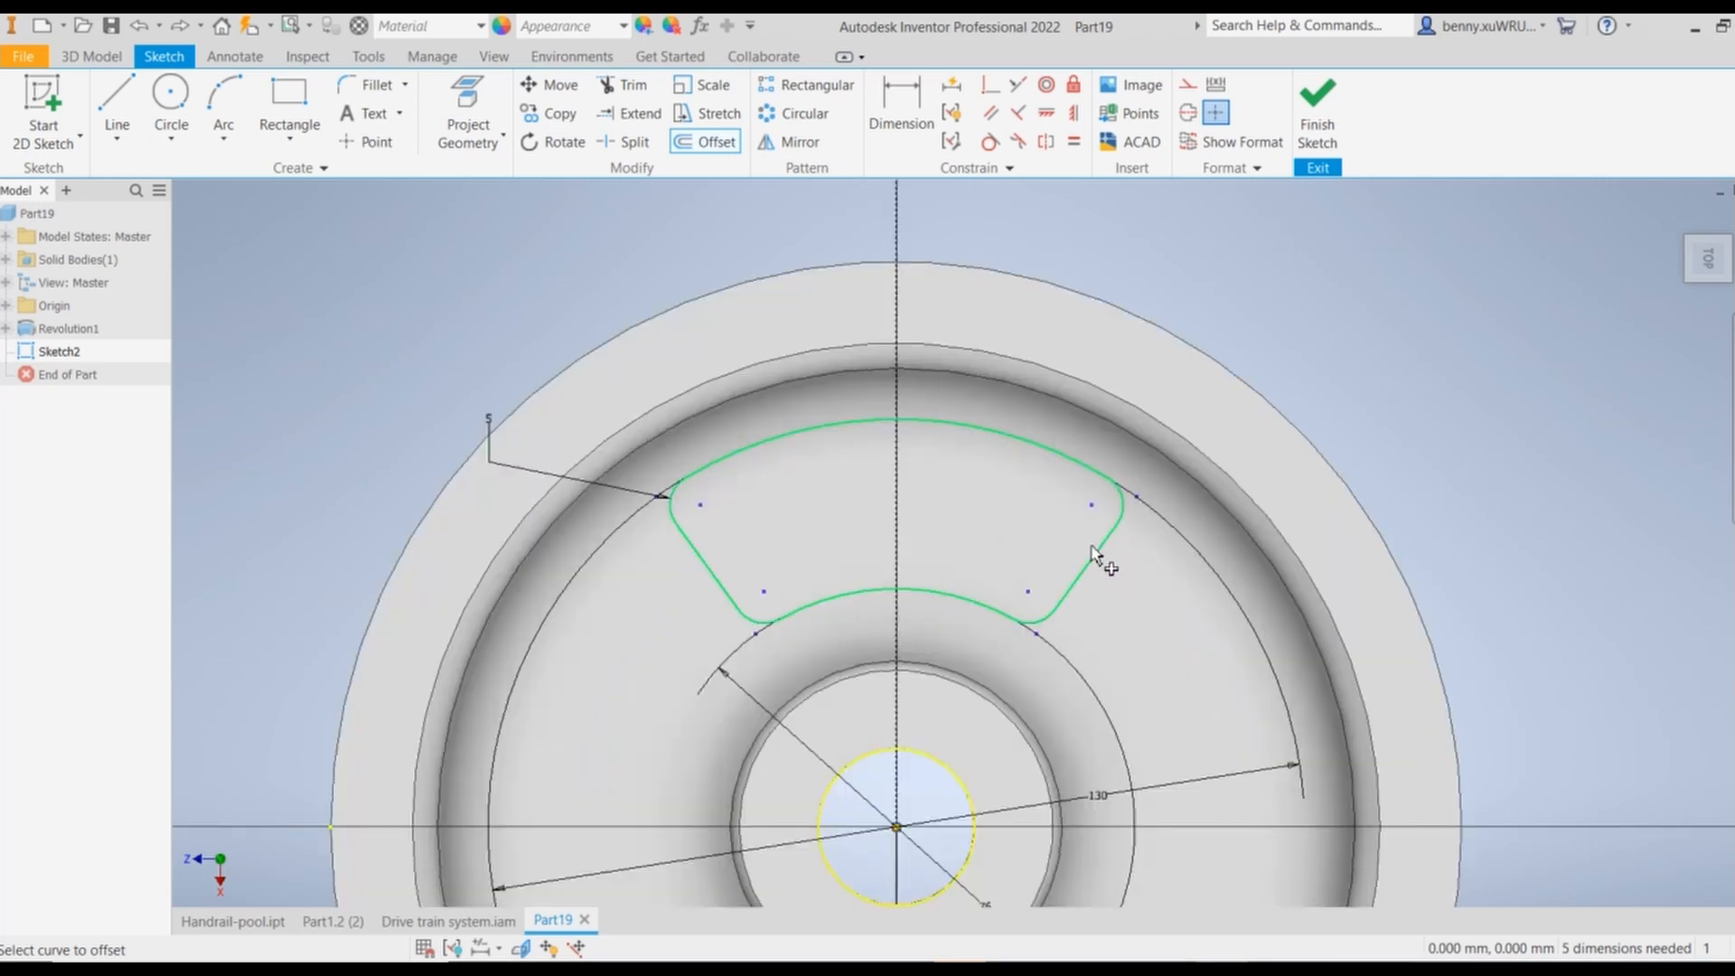
{"action": "left_click", "coordinate": [1082, 571]}
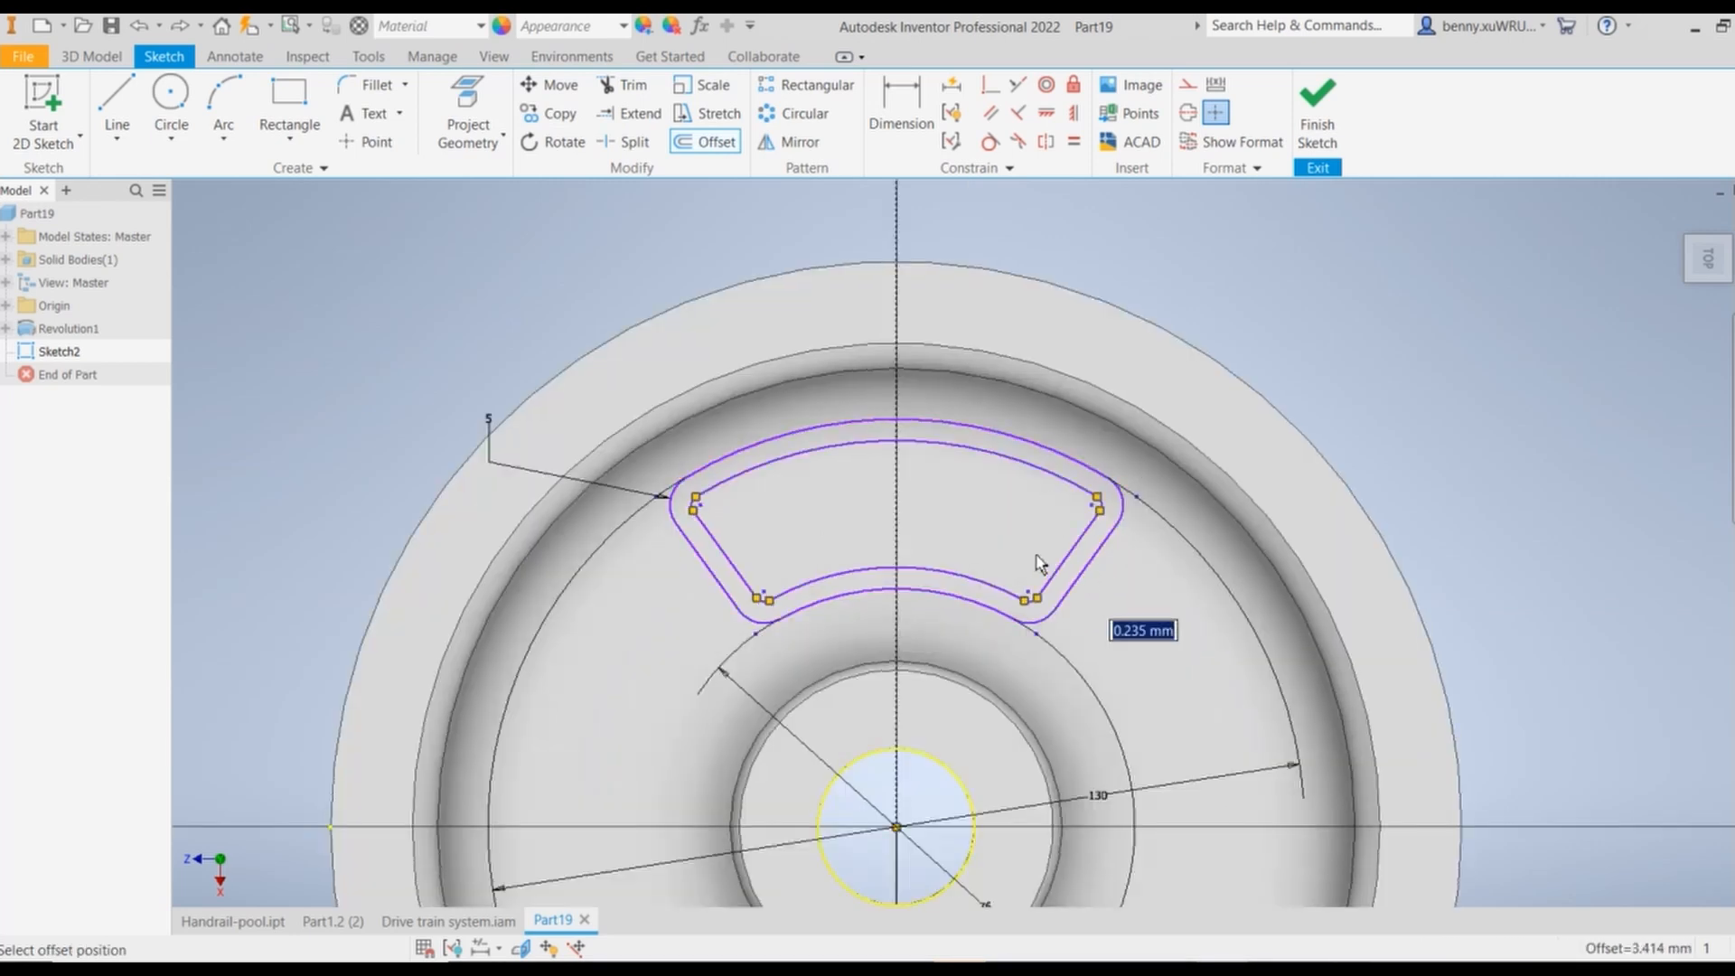
{"action": "type", "text": "5"}
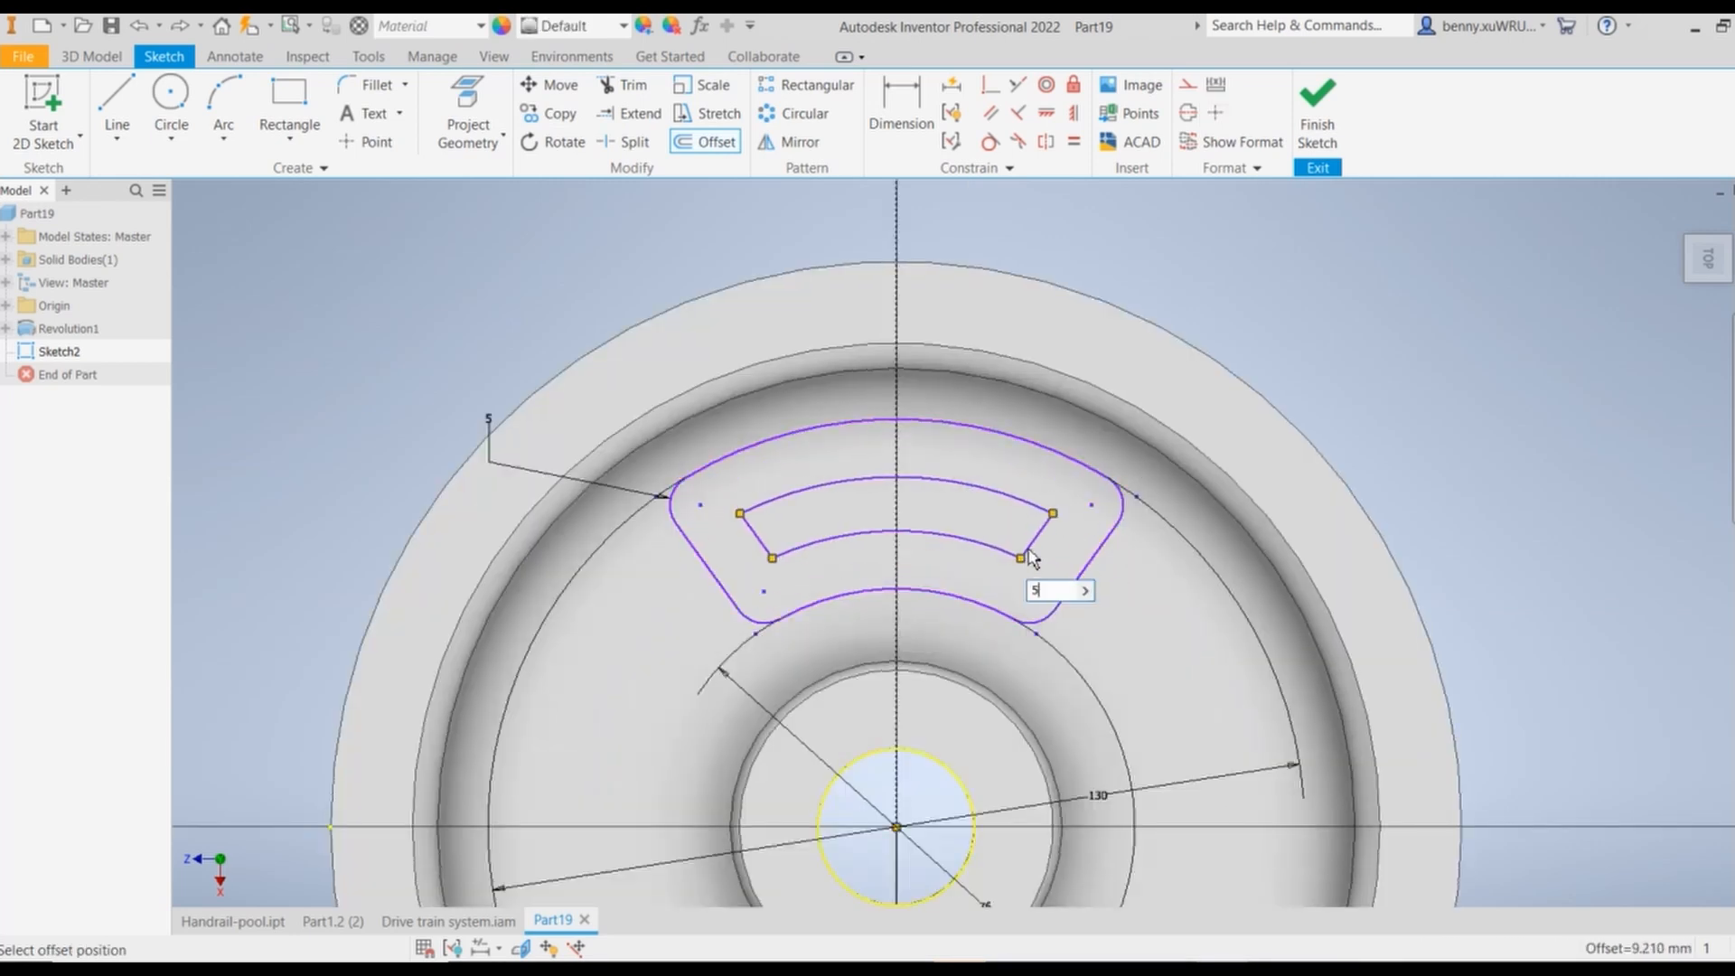
{"action": "key", "text": "Return"}
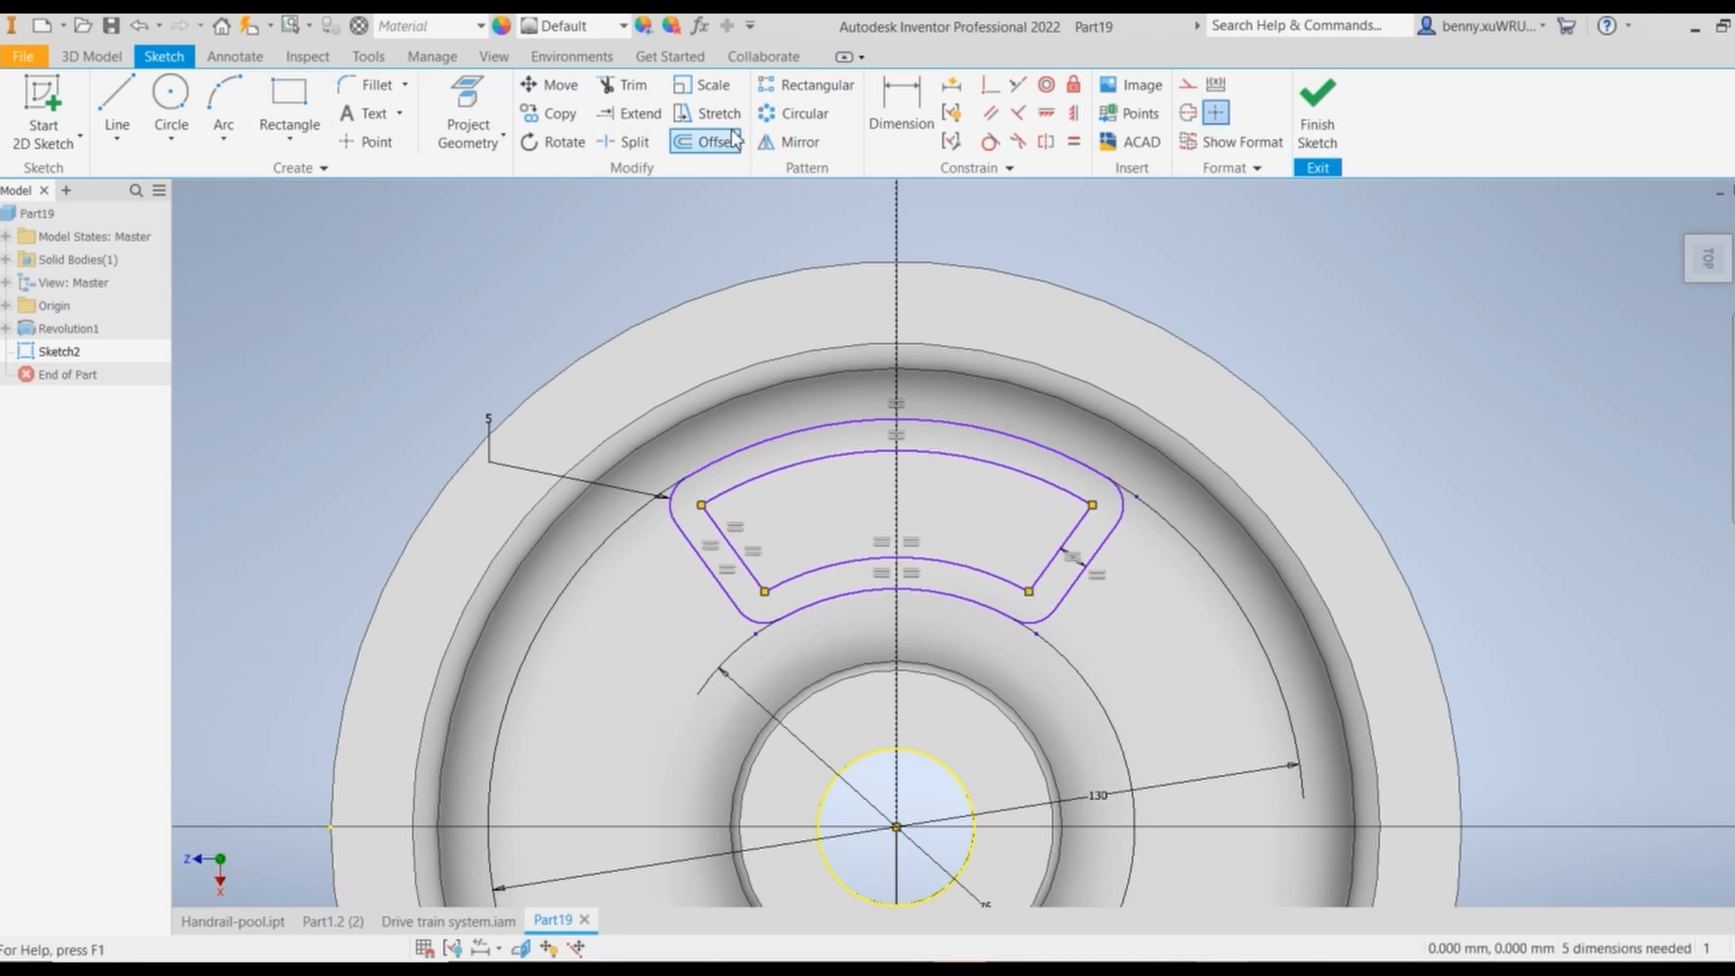
Step: Trim away the inner offset arcs and their leftover stubs, keeping only the two offset side lines of the window
{"action": "left_click", "coordinate": [632, 91]}
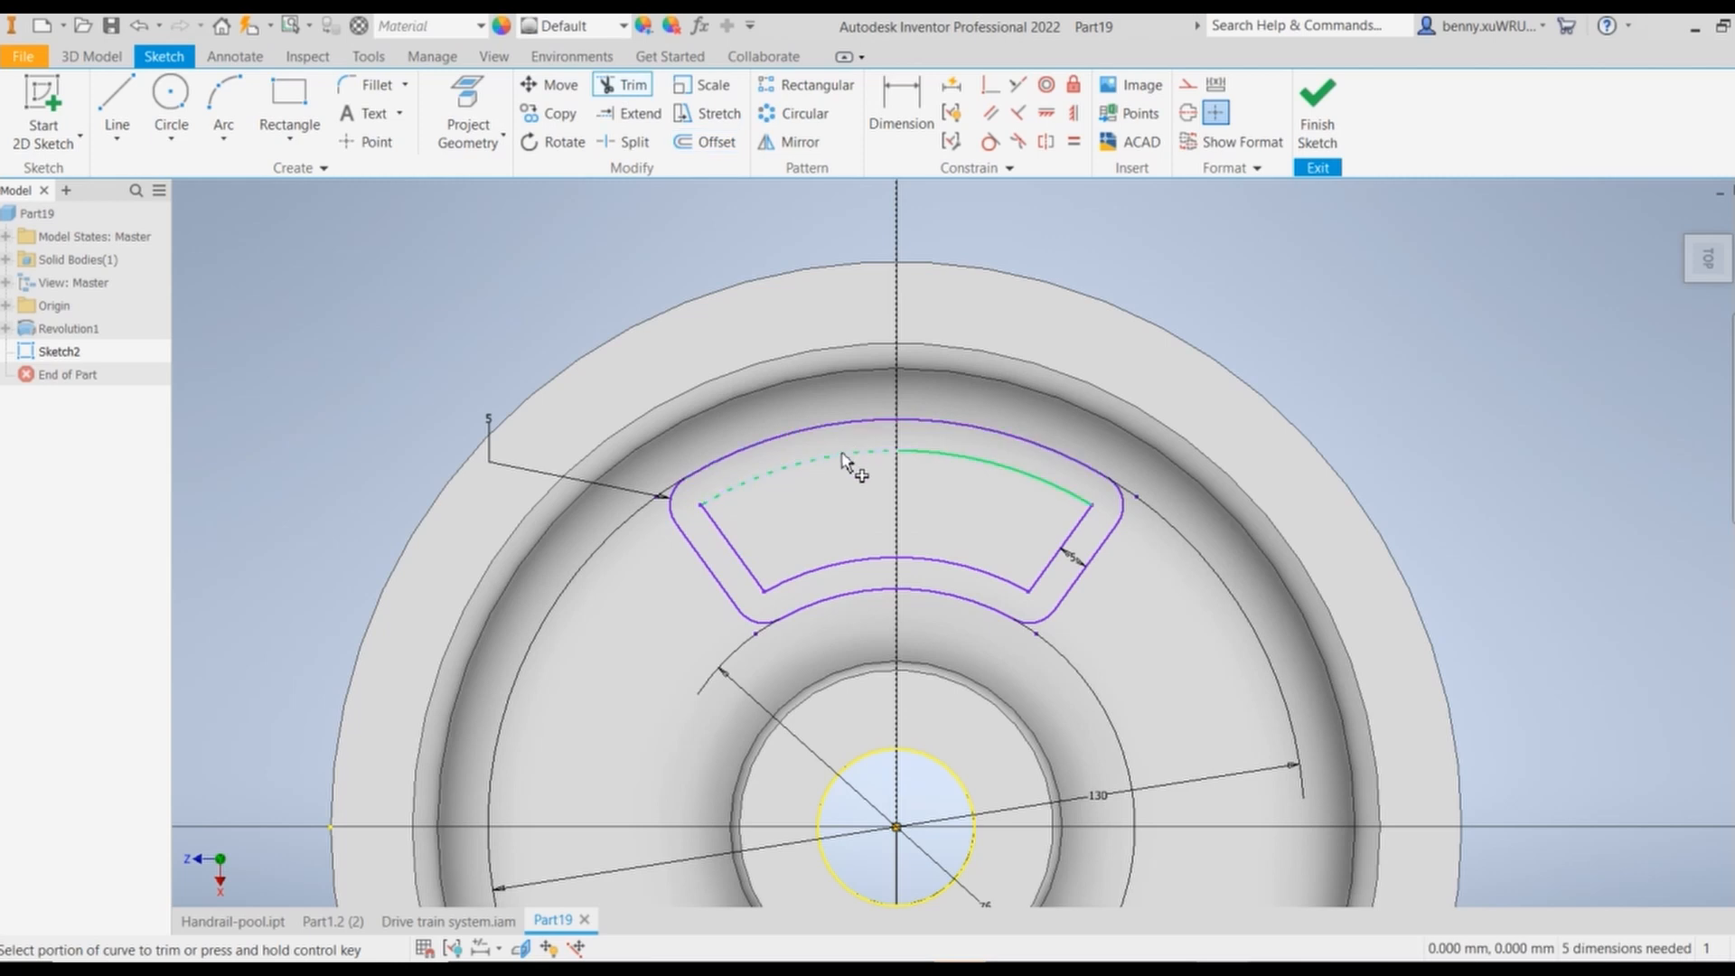
{"action": "left_click", "coordinate": [843, 454]}
{"action": "left_click", "coordinate": [944, 466]}
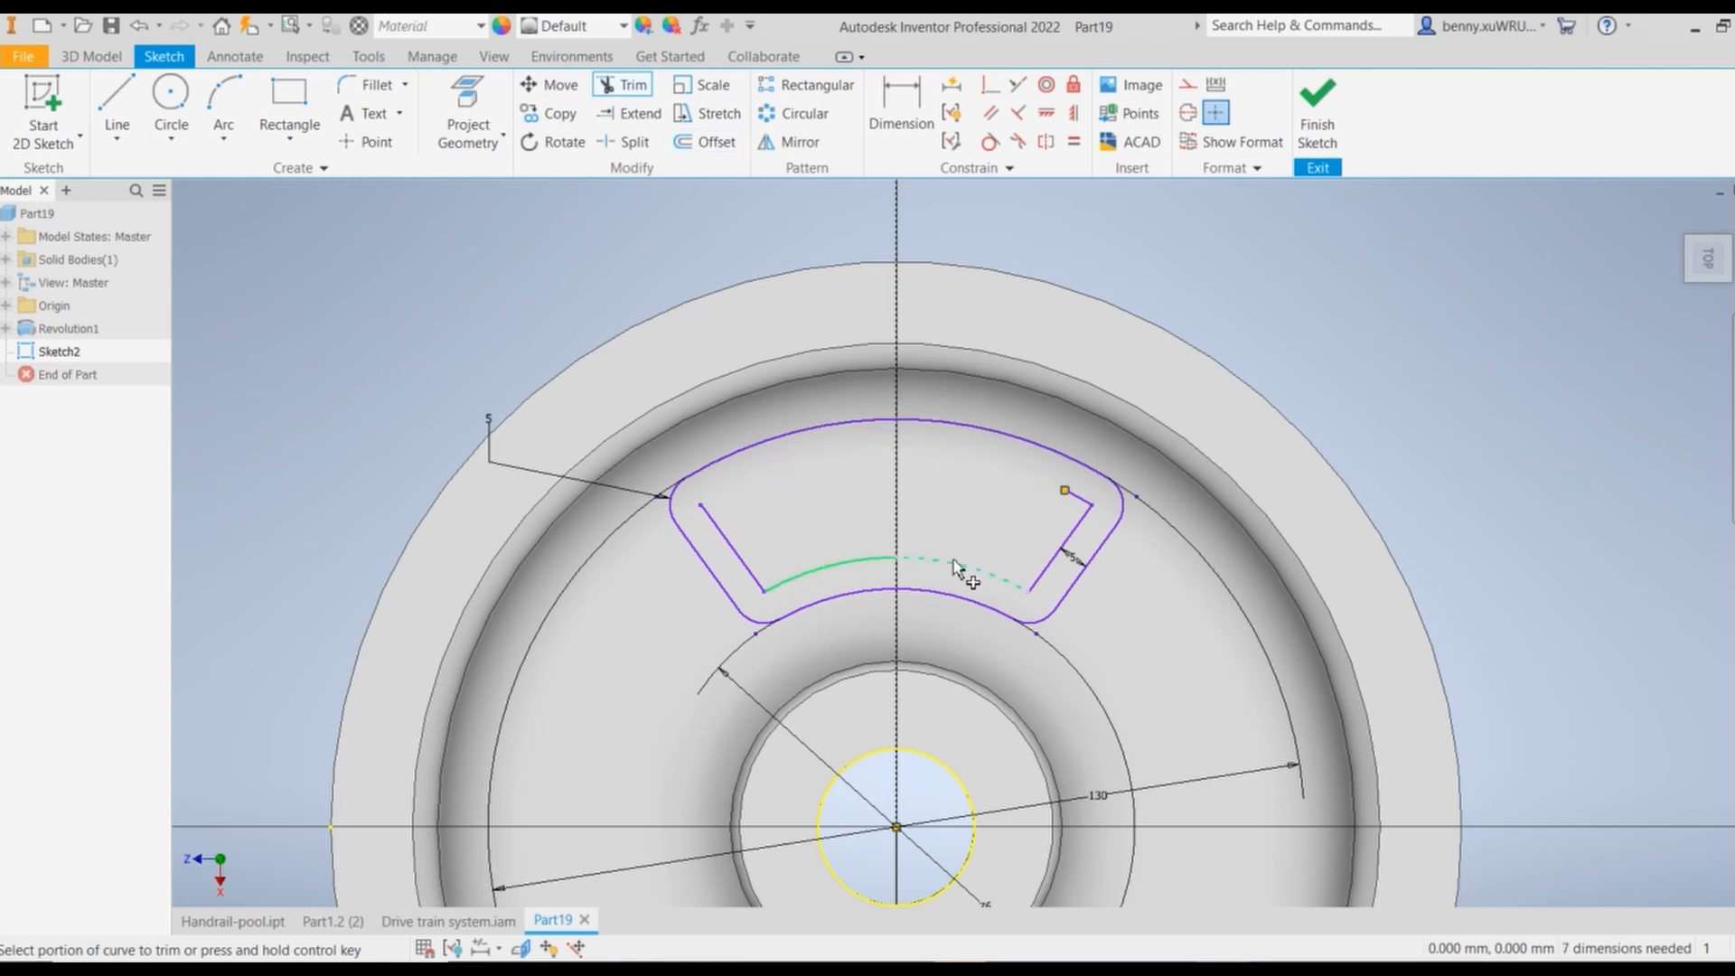
{"action": "left_click", "coordinate": [956, 563]}
{"action": "left_click", "coordinate": [850, 564]}
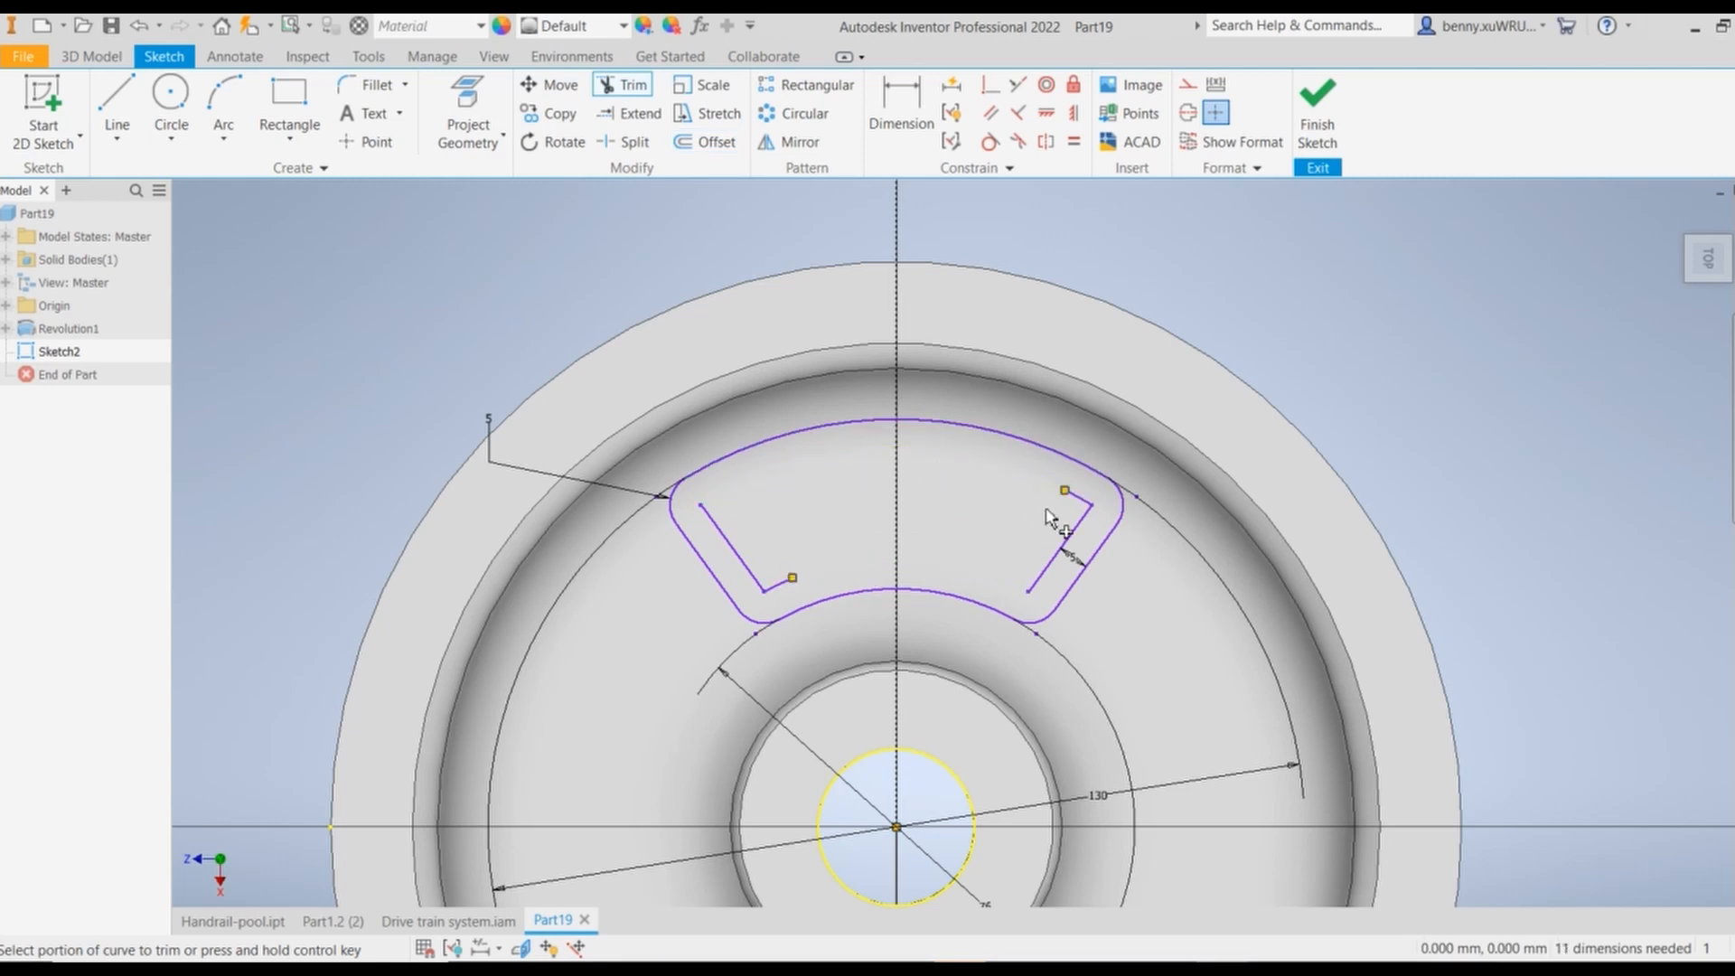
{"action": "left_click", "coordinate": [1073, 495]}
Step: Extend the two offset side lines to meet the window's outer and inner arcs
{"action": "left_click", "coordinate": [631, 112]}
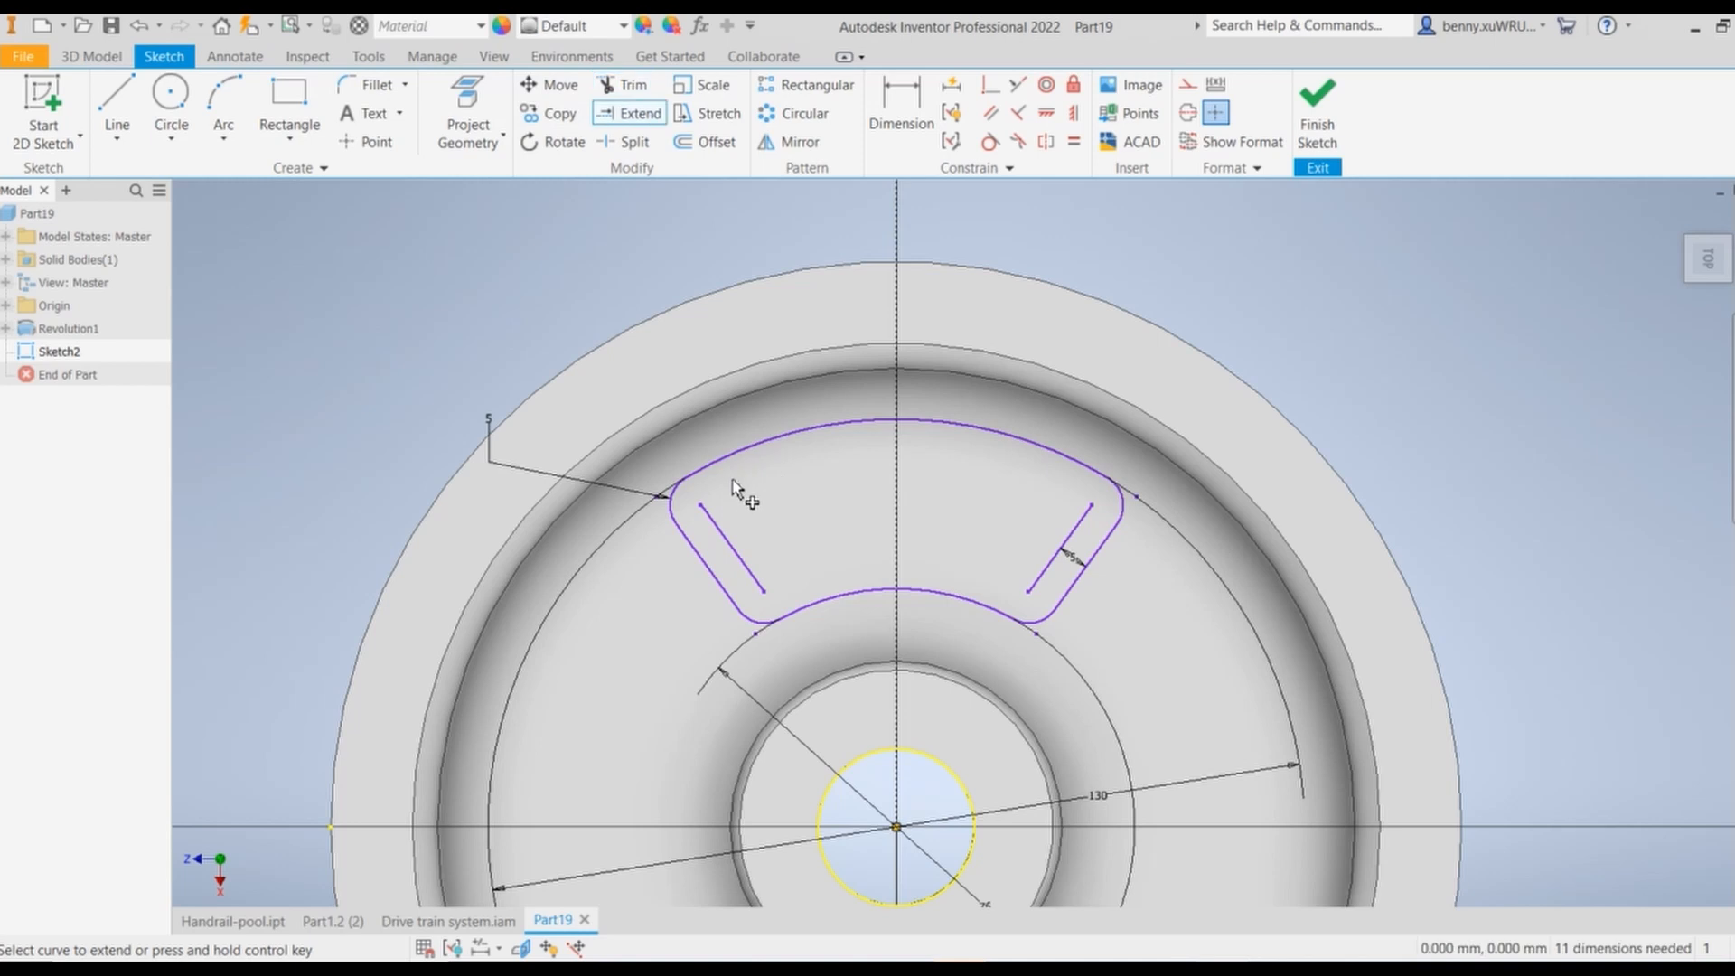
{"action": "left_click", "coordinate": [737, 565]}
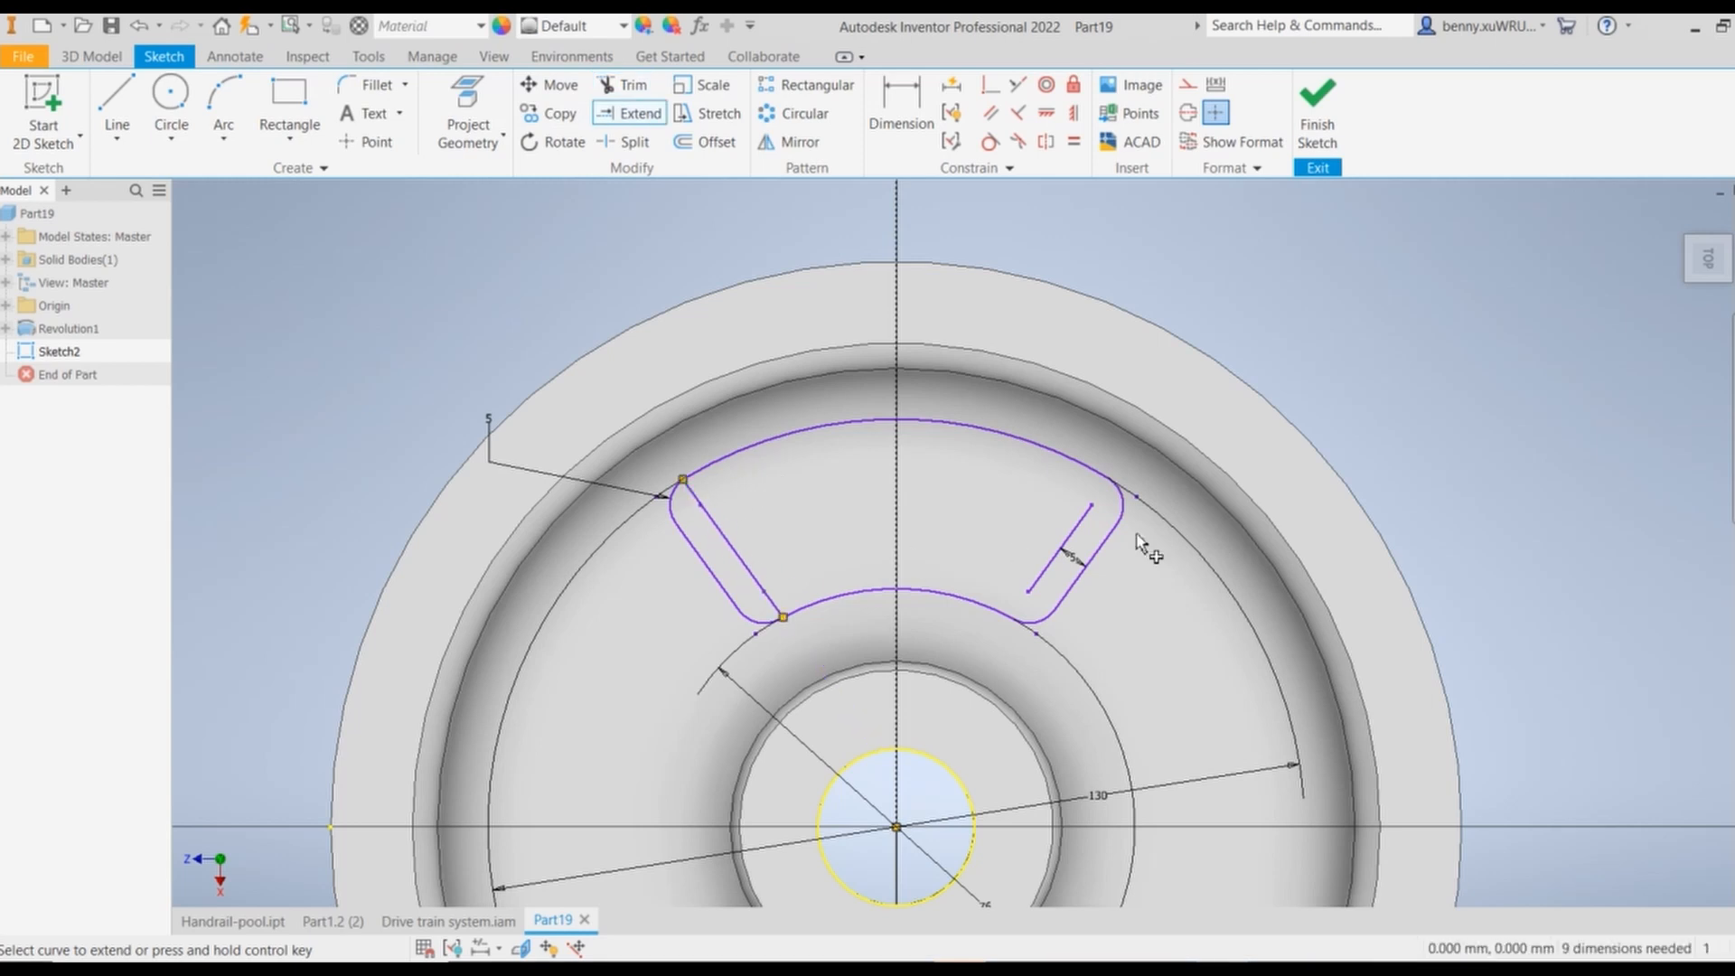
{"action": "left_click", "coordinate": [1049, 581]}
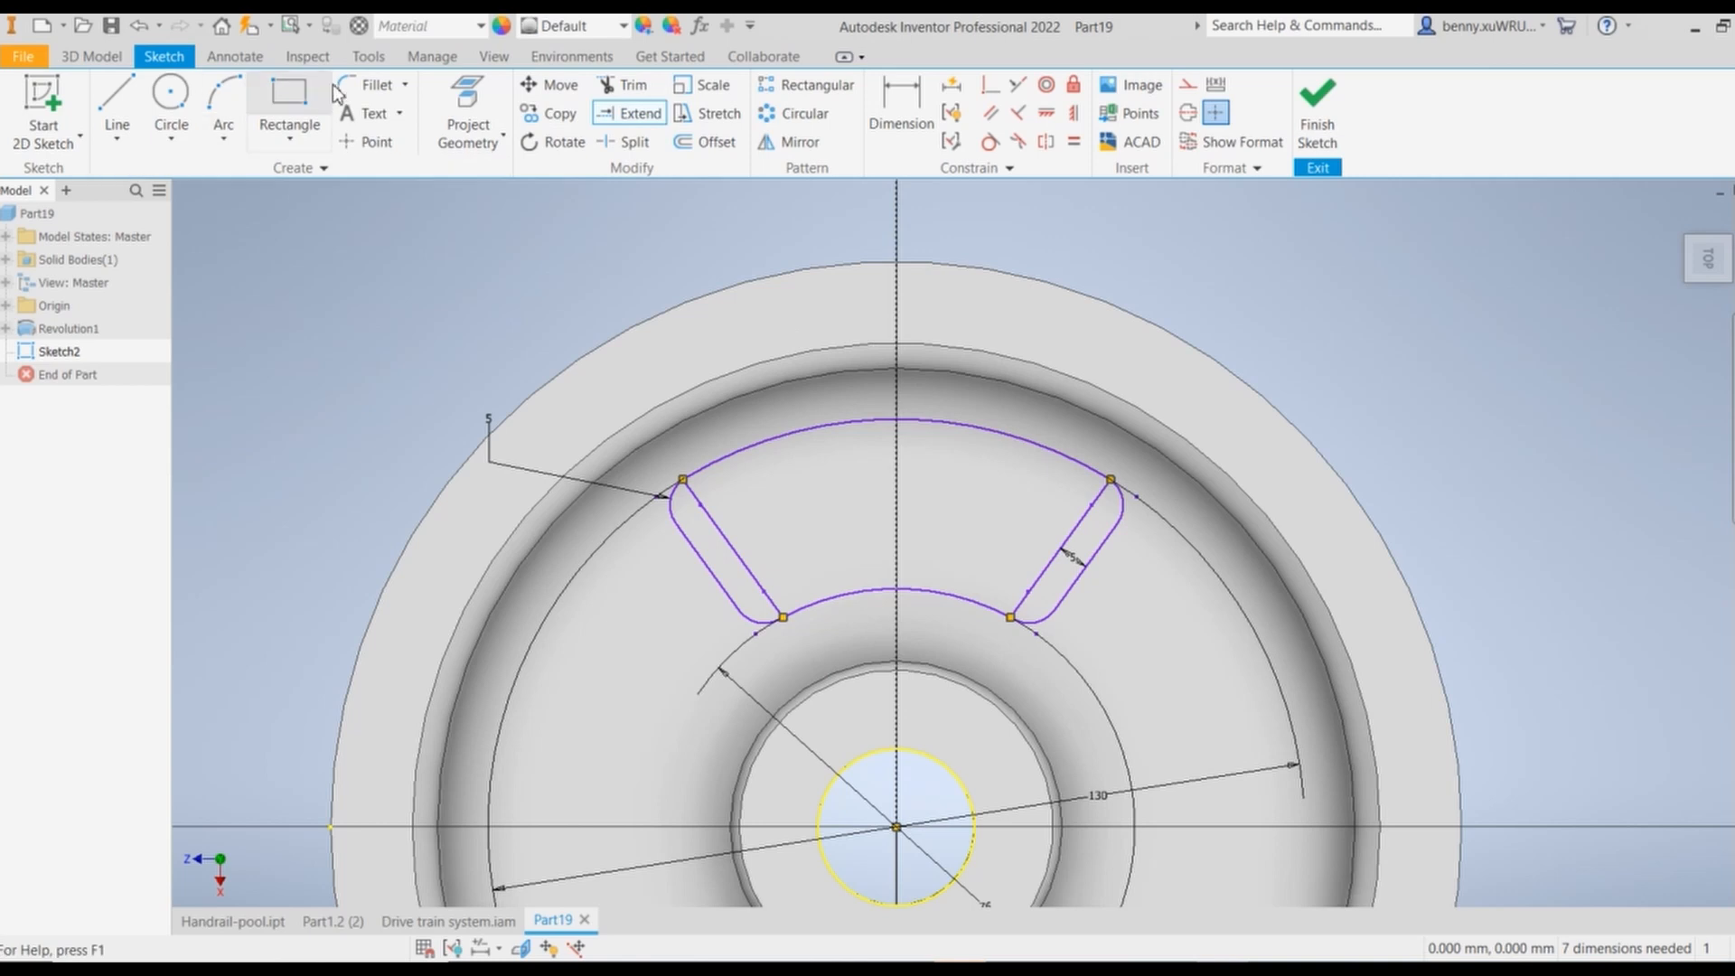
Step: Trim off the original side lines and rounded corners outside the two extended side lines
{"action": "key", "text": "x"}
{"action": "left_click", "coordinate": [685, 541]}
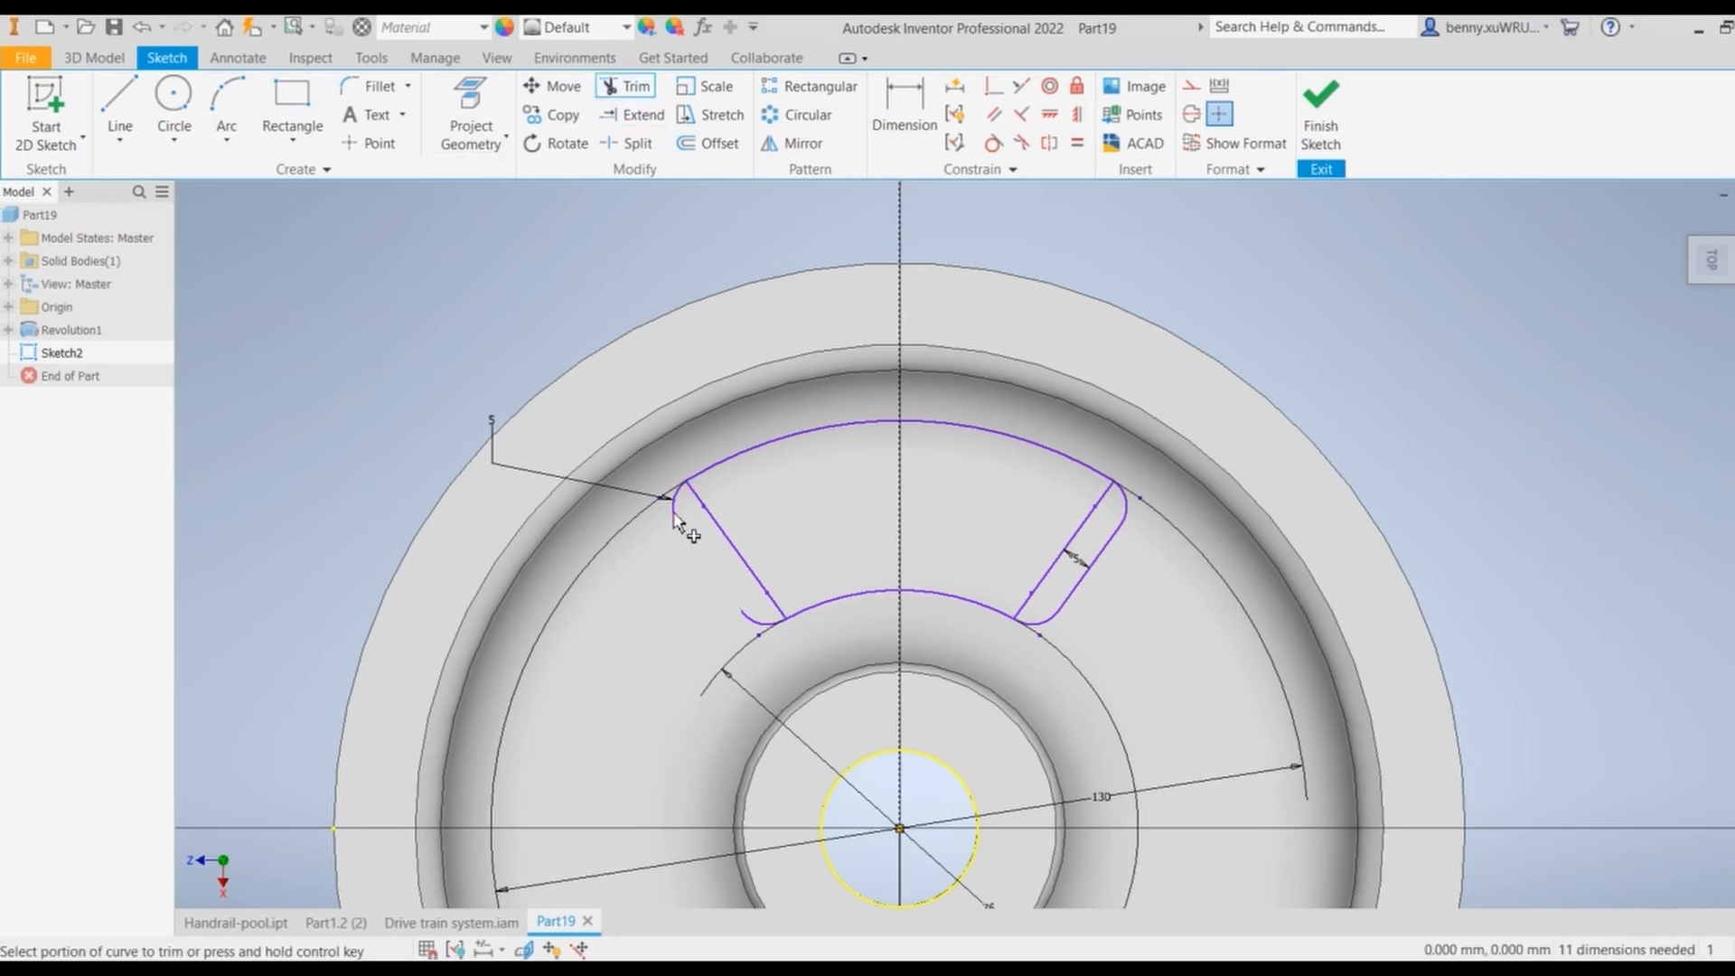
{"action": "left_click", "coordinate": [674, 514]}
{"action": "left_click", "coordinate": [752, 618]}
{"action": "left_click", "coordinate": [1039, 629]}
{"action": "left_click", "coordinate": [1087, 571]}
{"action": "left_click", "coordinate": [1122, 505]}
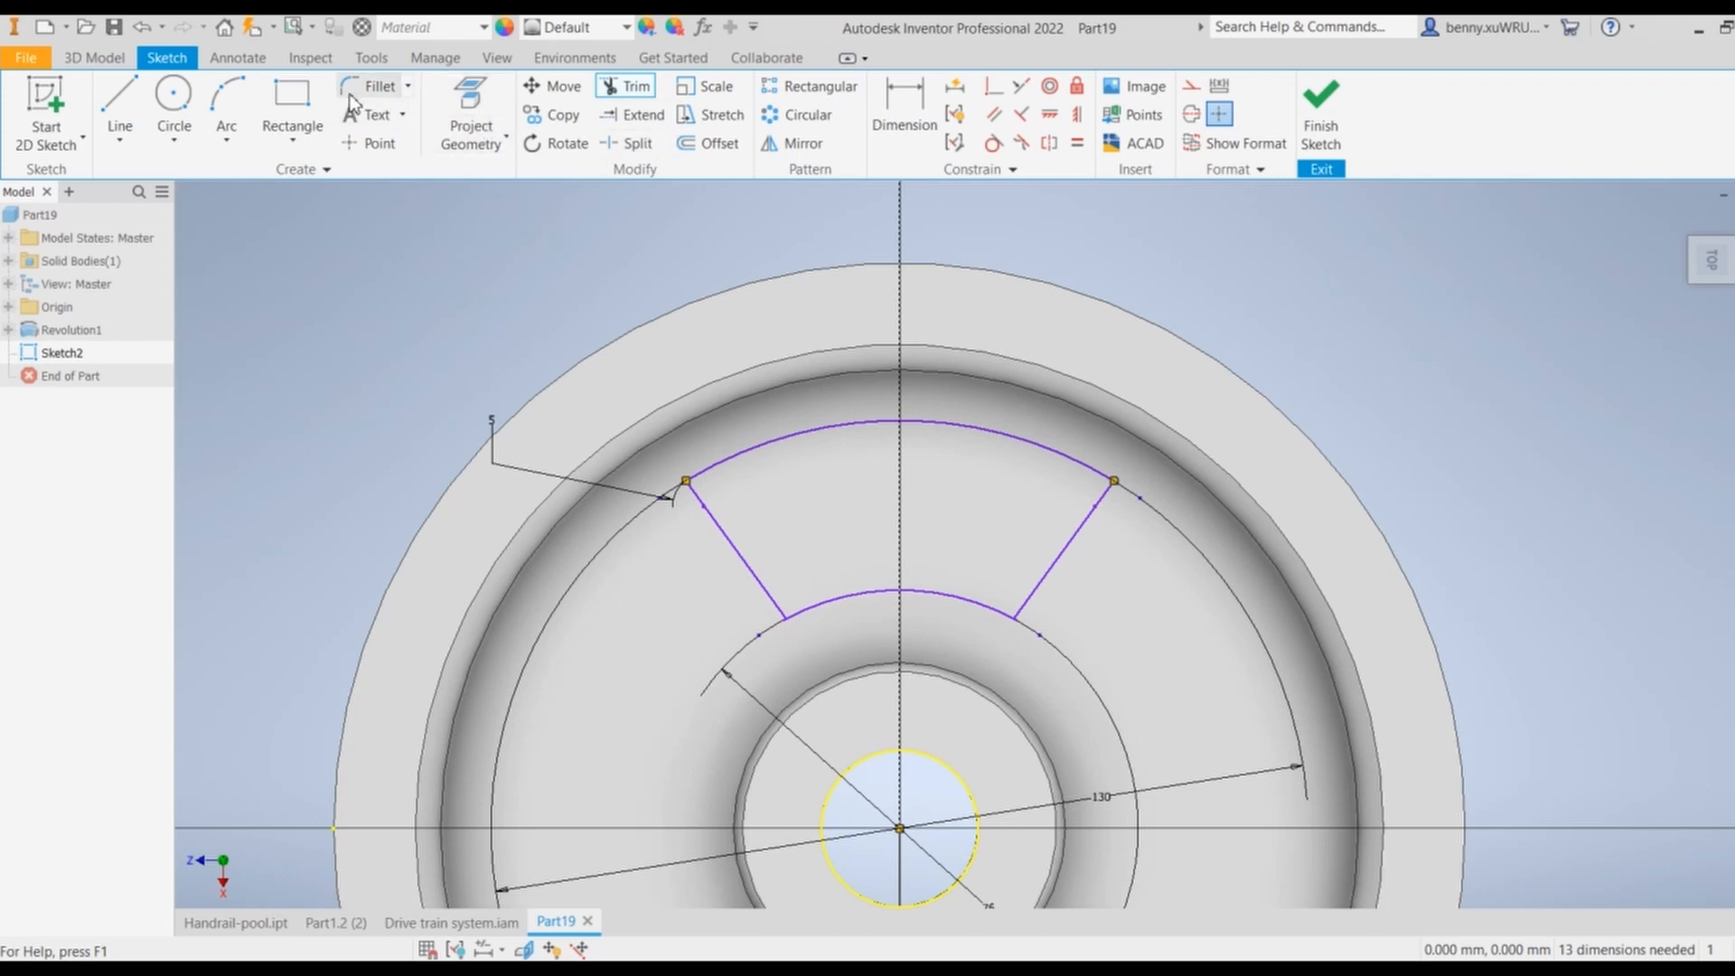
Step: Fillet all four corners of the narrowed window outline with a 5 mm radius
{"action": "left_click", "coordinate": [376, 86]}
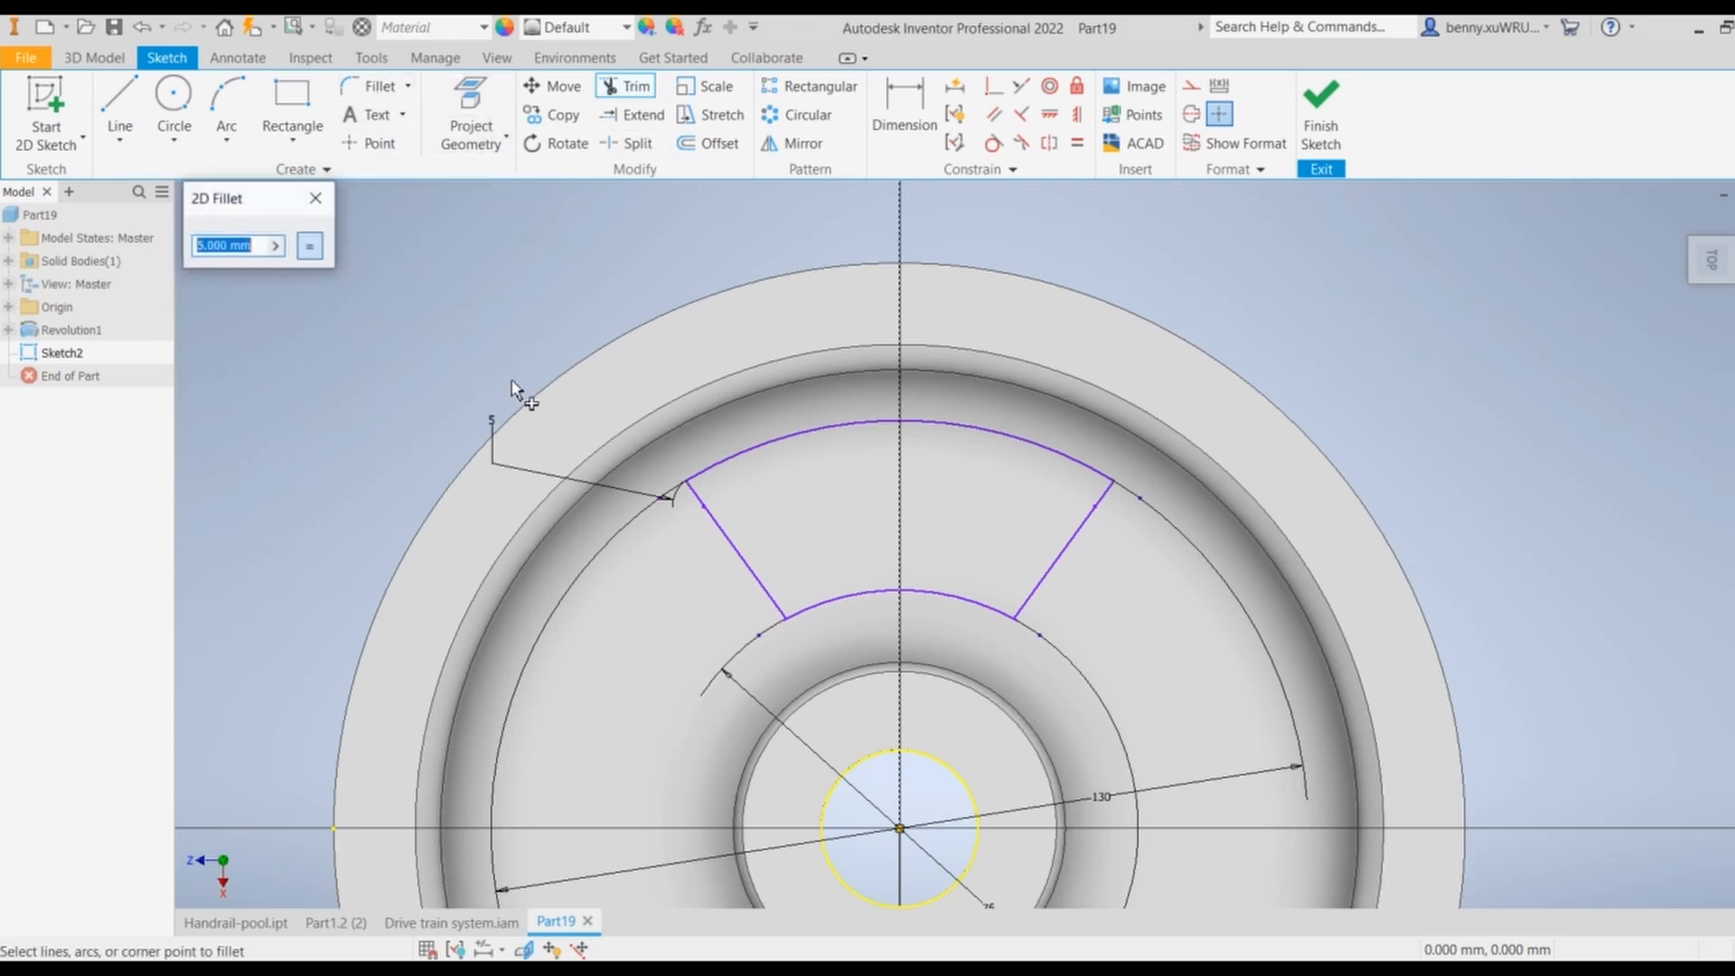
{"action": "left_click", "coordinate": [729, 466]}
{"action": "left_click", "coordinate": [720, 529]}
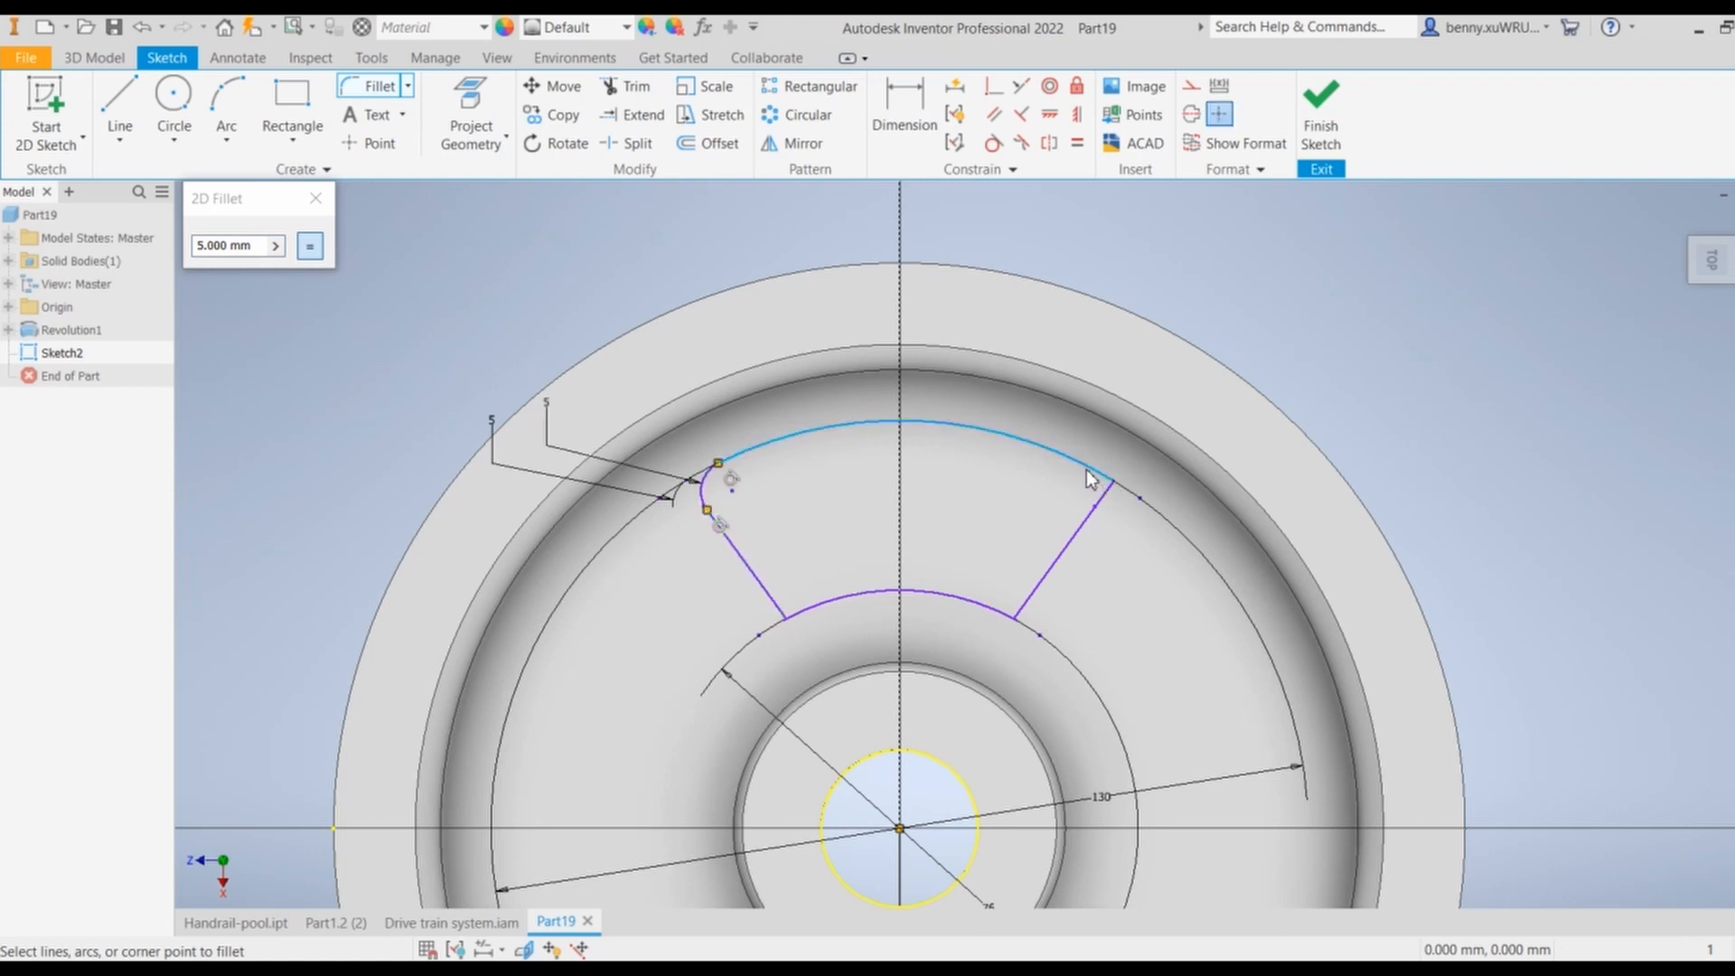
{"action": "left_click", "coordinate": [1088, 526]}
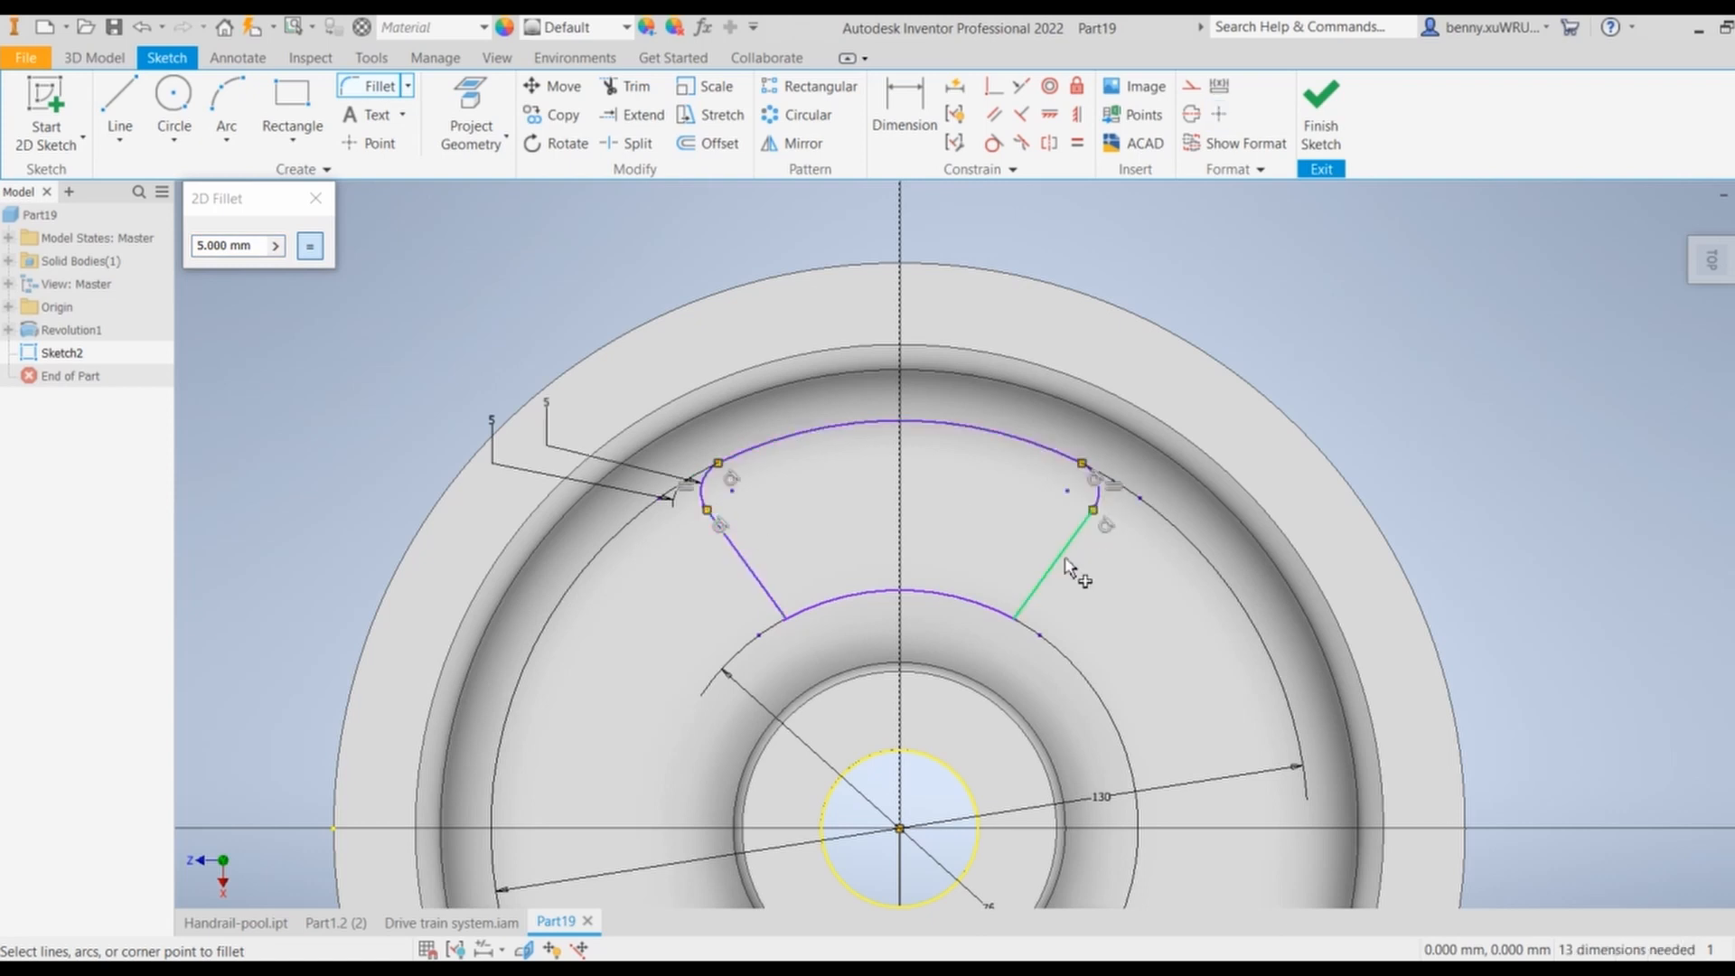
{"action": "left_click", "coordinate": [994, 611]}
{"action": "left_click", "coordinate": [767, 601]}
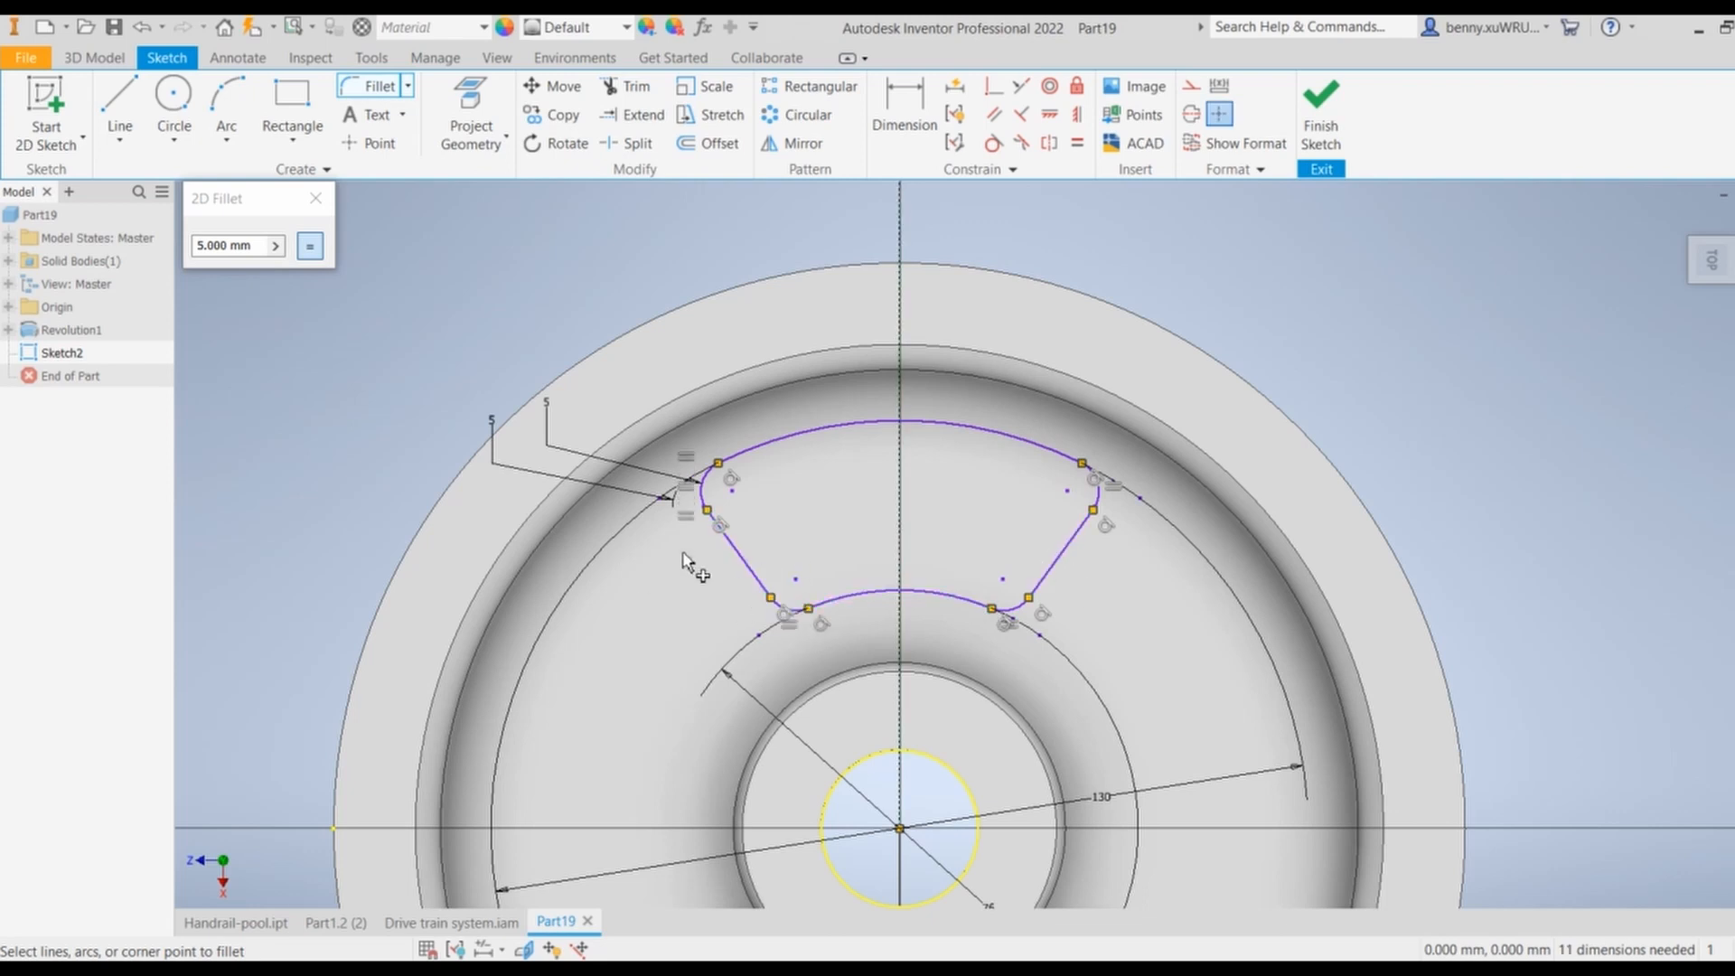
{"action": "left_click", "coordinate": [316, 198]}
Step: Circular-pattern the narrowed window outline about the pulley centre with 5 instances over 360 degrees, and finish the sketch
{"action": "left_click", "coordinate": [797, 115]}
{"action": "left_click", "coordinate": [1038, 456]}
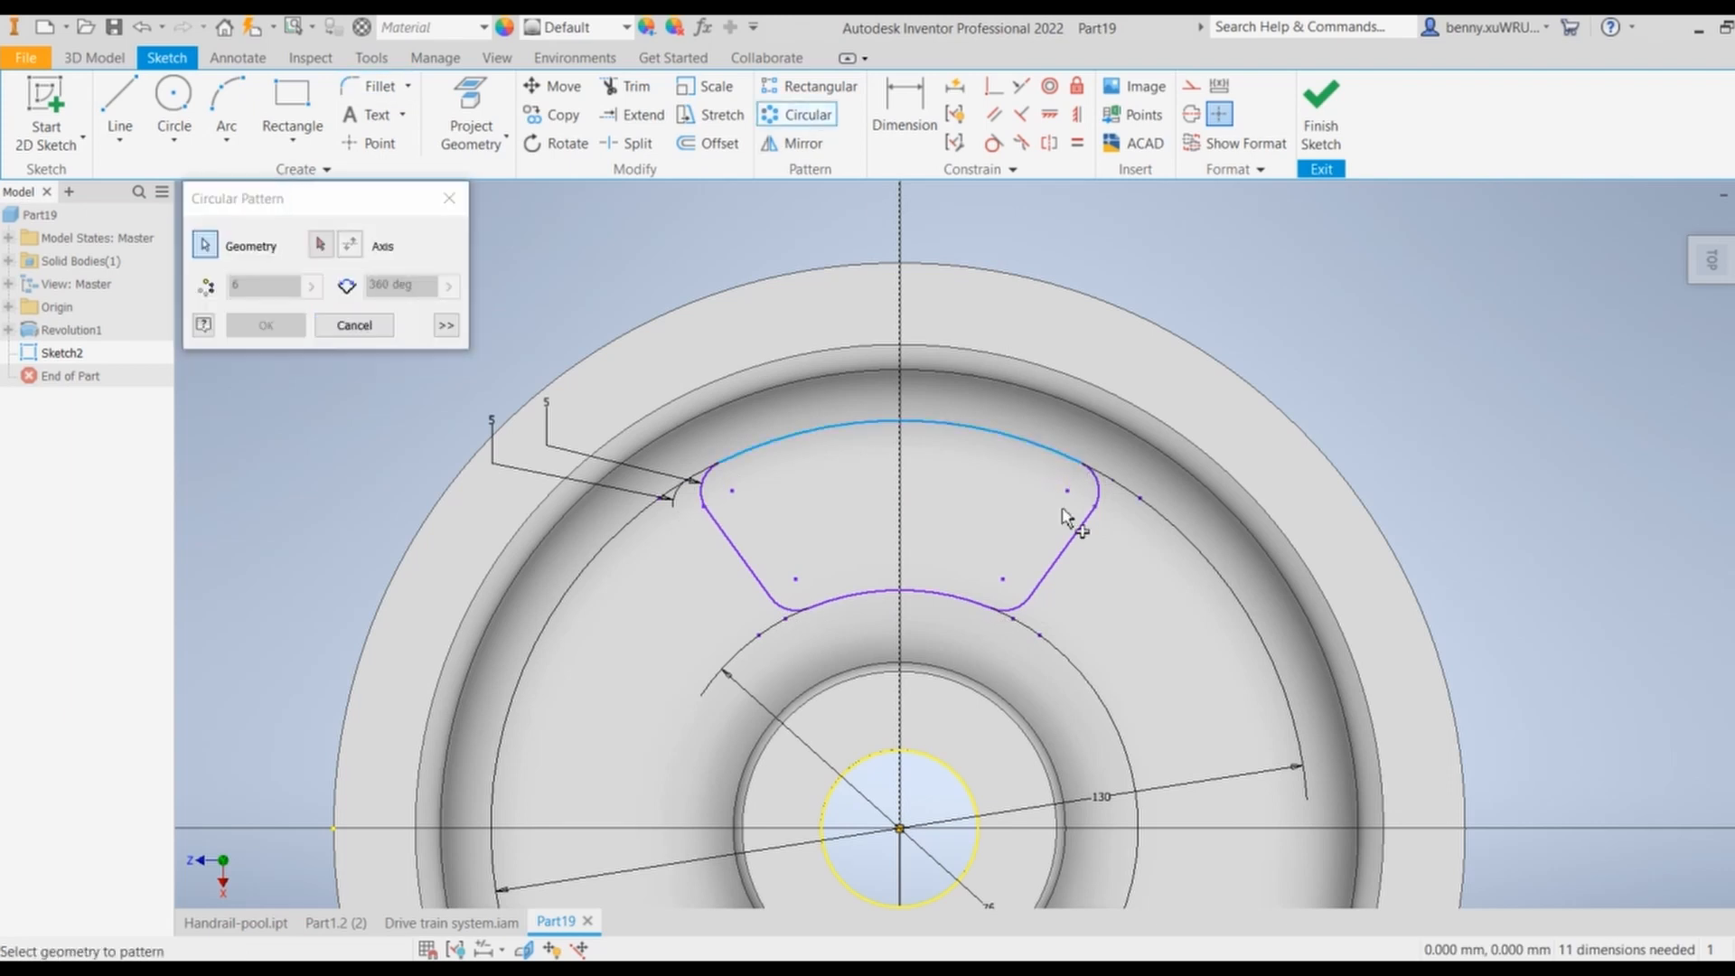
{"action": "left_click", "coordinate": [1077, 540]}
{"action": "left_click", "coordinate": [1097, 493]}
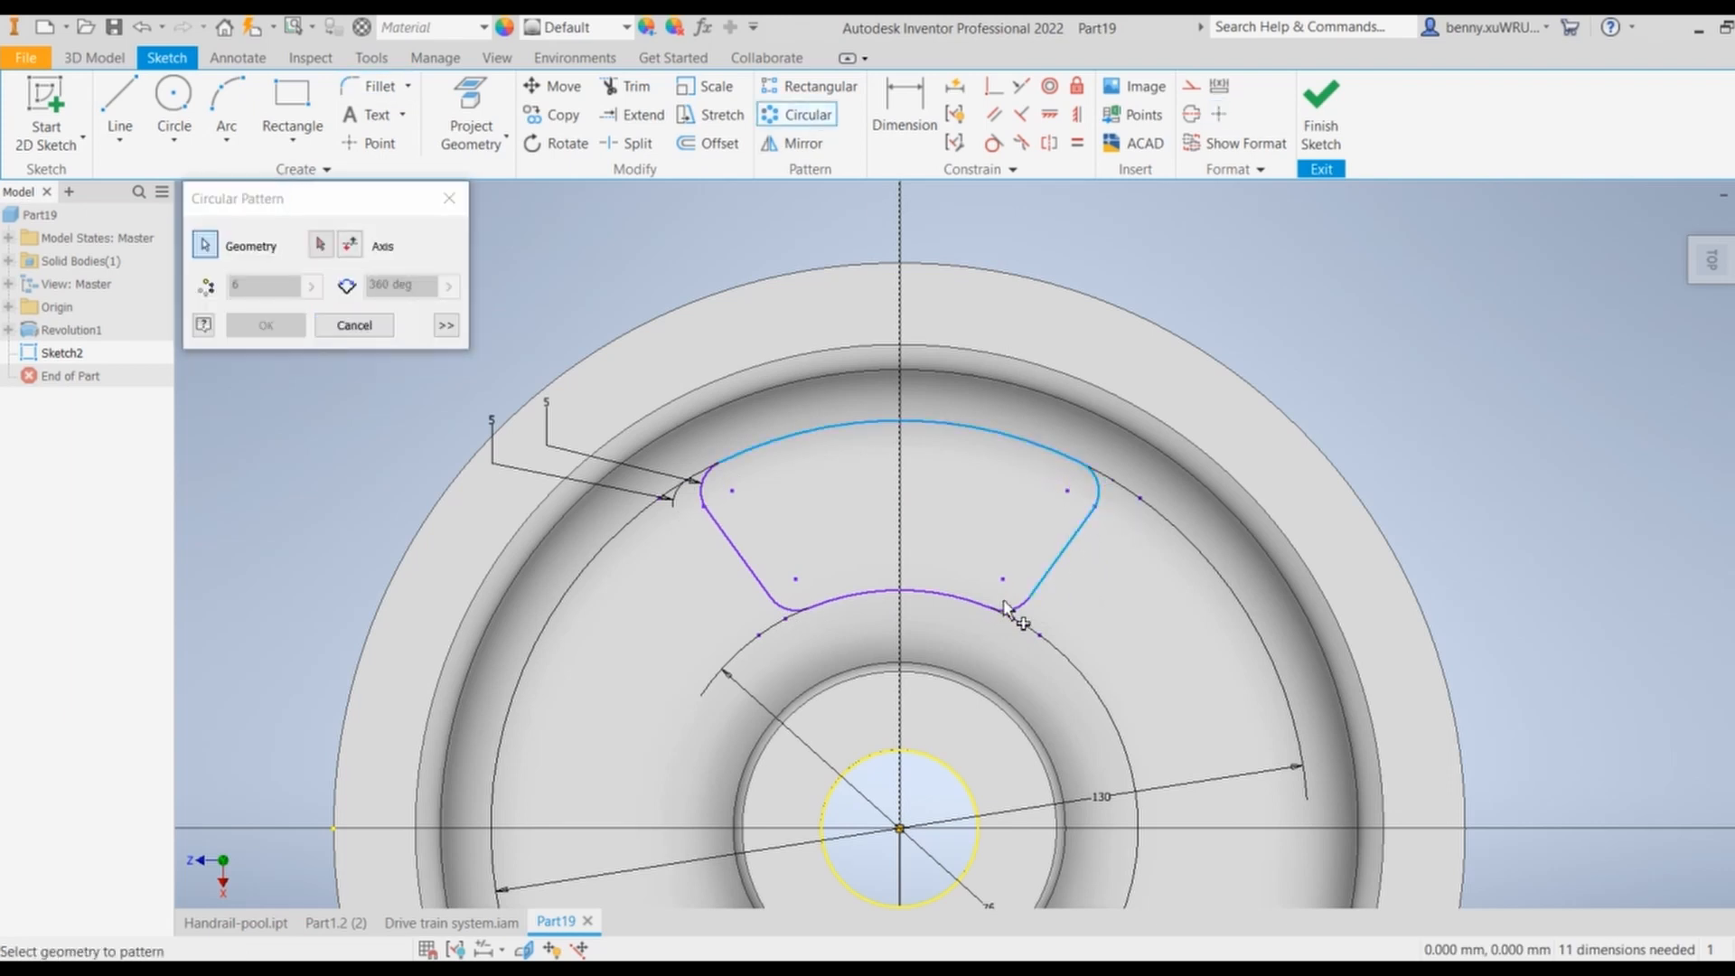
{"action": "left_click", "coordinate": [1014, 611]}
{"action": "left_click", "coordinate": [985, 604]}
{"action": "left_click", "coordinate": [765, 598]}
{"action": "left_click", "coordinate": [730, 543]}
{"action": "scroll", "coordinate": [1046, 724], "scroll_direction": "up", "scroll_amount": 2}
{"action": "scroll", "coordinate": [940, 750], "scroll_direction": "down", "scroll_amount": 5}
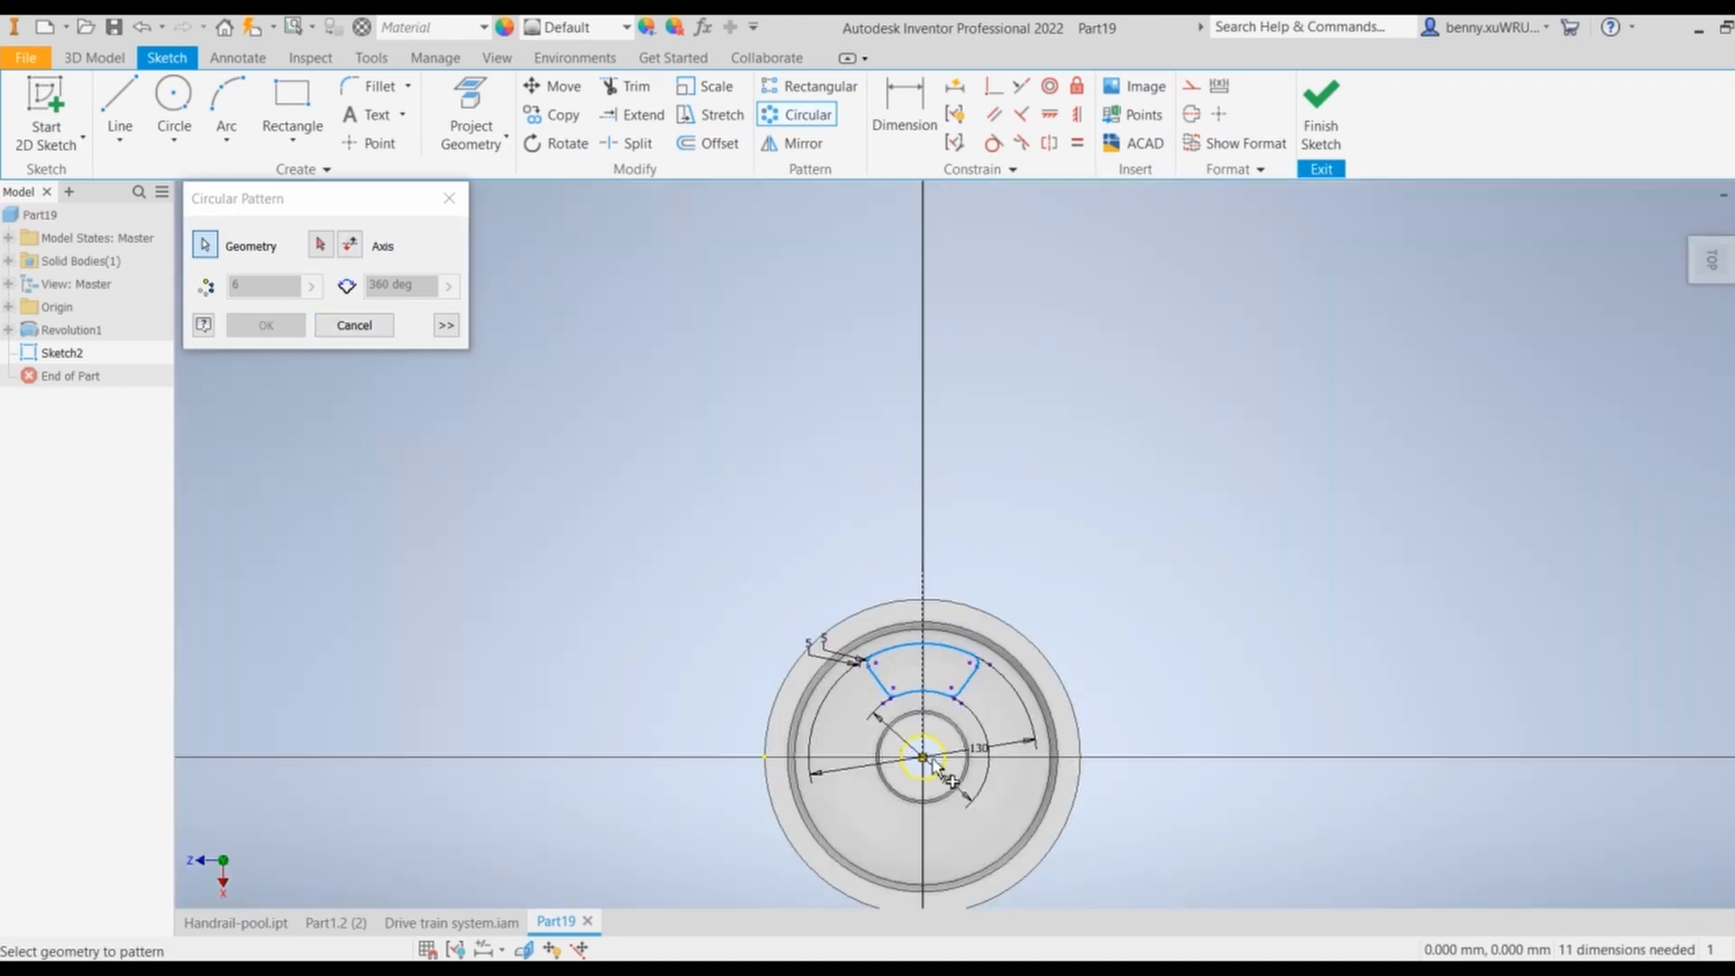
{"action": "left_click", "coordinate": [923, 759]}
{"action": "scroll", "coordinate": [908, 768], "scroll_direction": "down", "scroll_amount": 2}
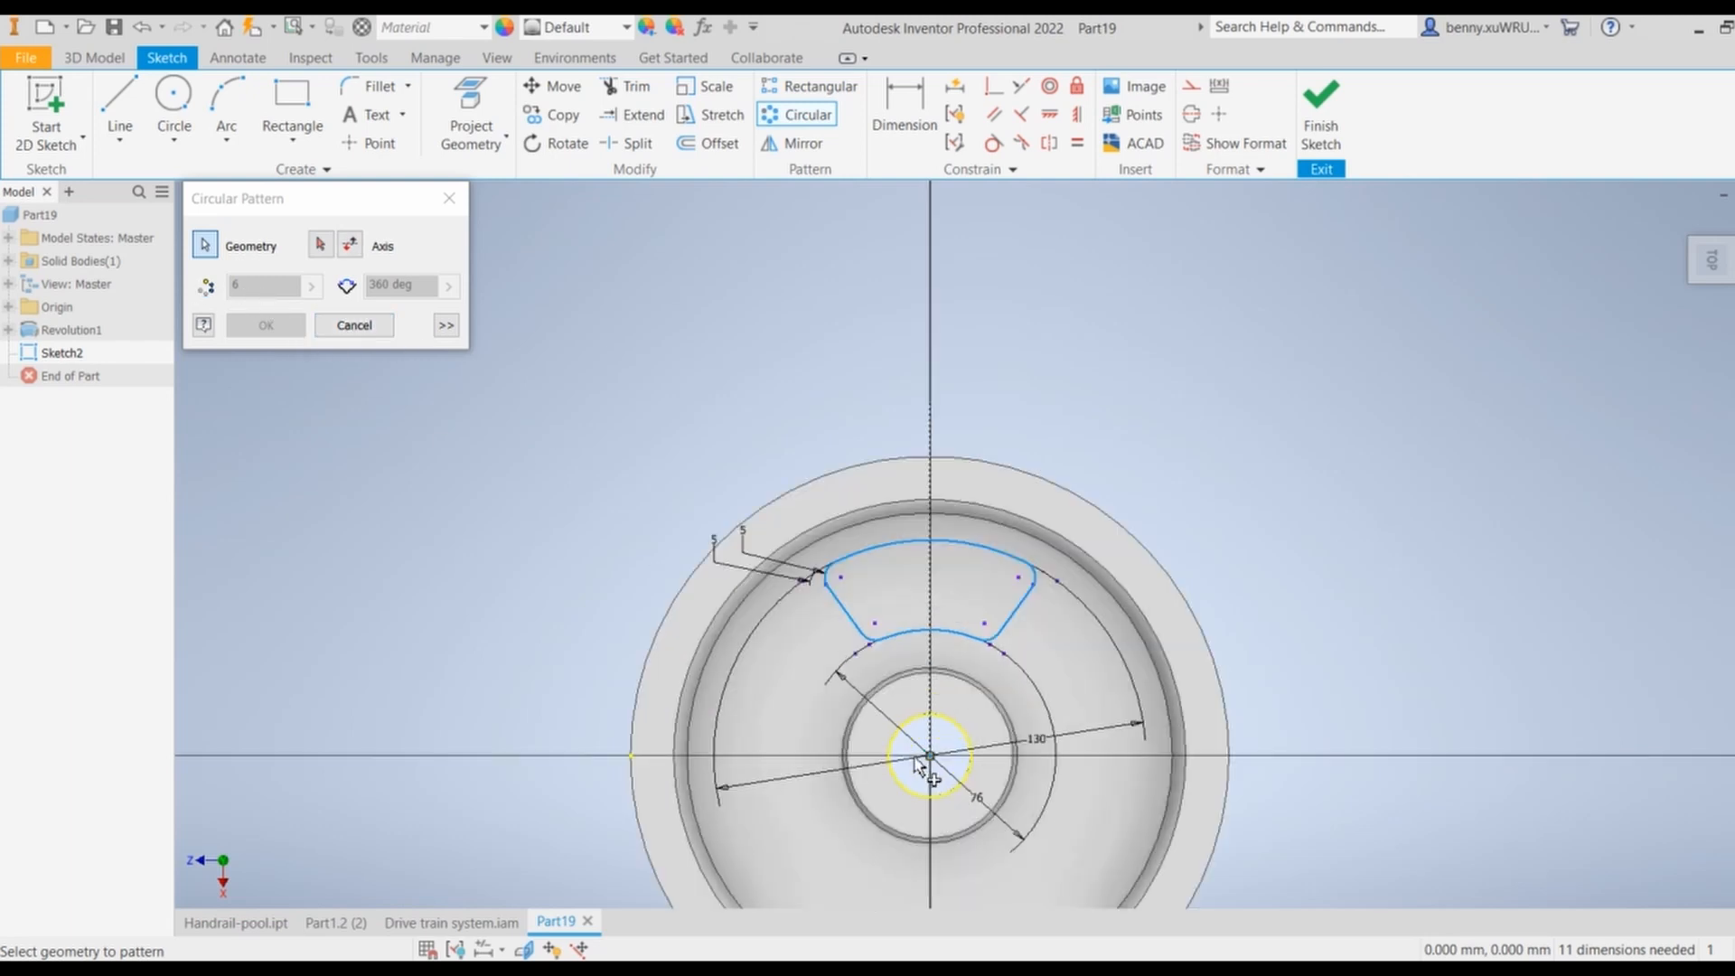
{"action": "left_click", "coordinate": [320, 244]}
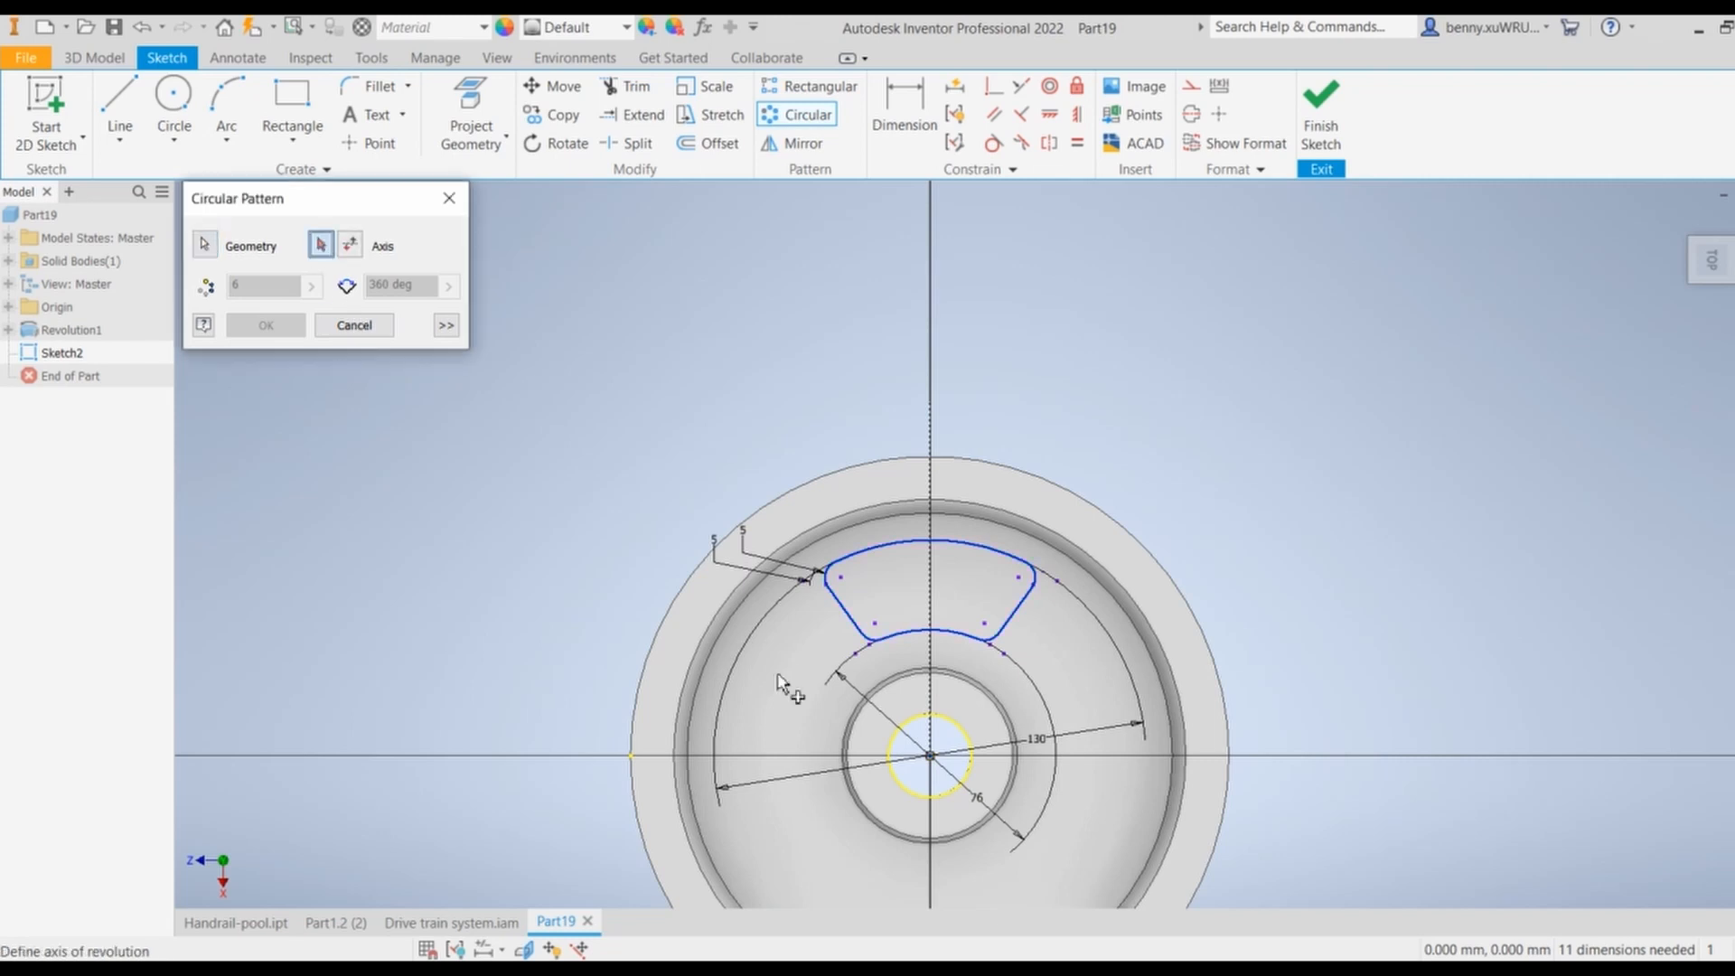
{"action": "left_click", "coordinate": [936, 766]}
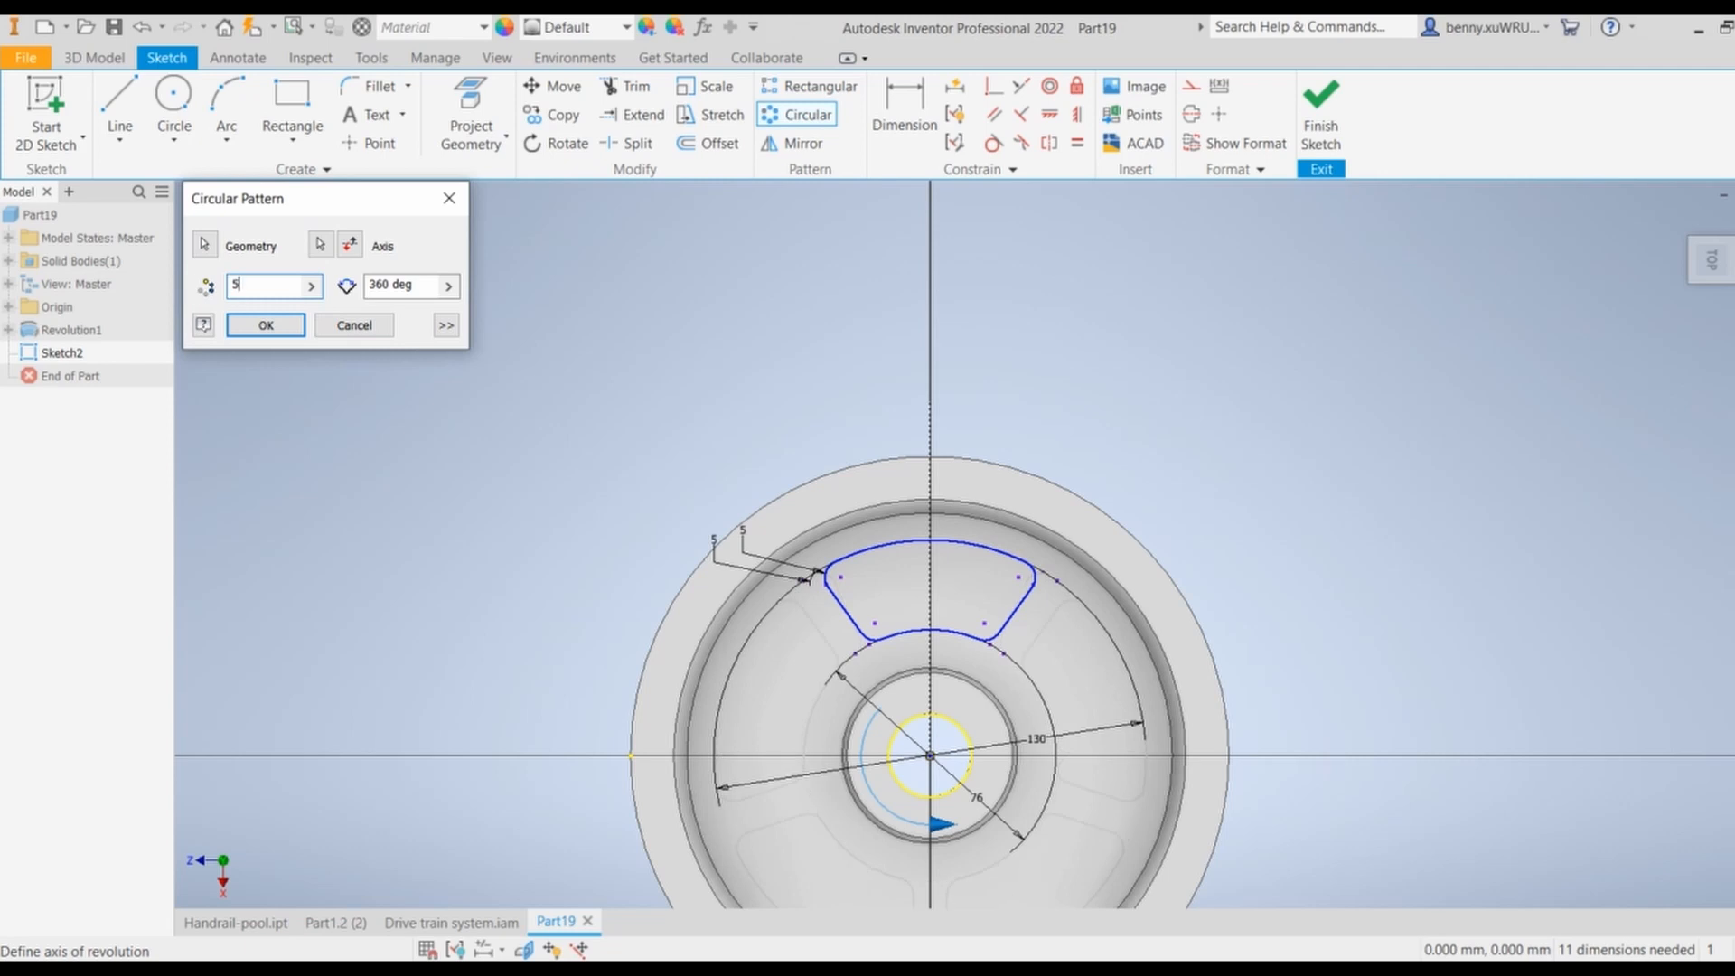
{"action": "key", "text": "Return"}
{"action": "left_click", "coordinate": [1321, 104]}
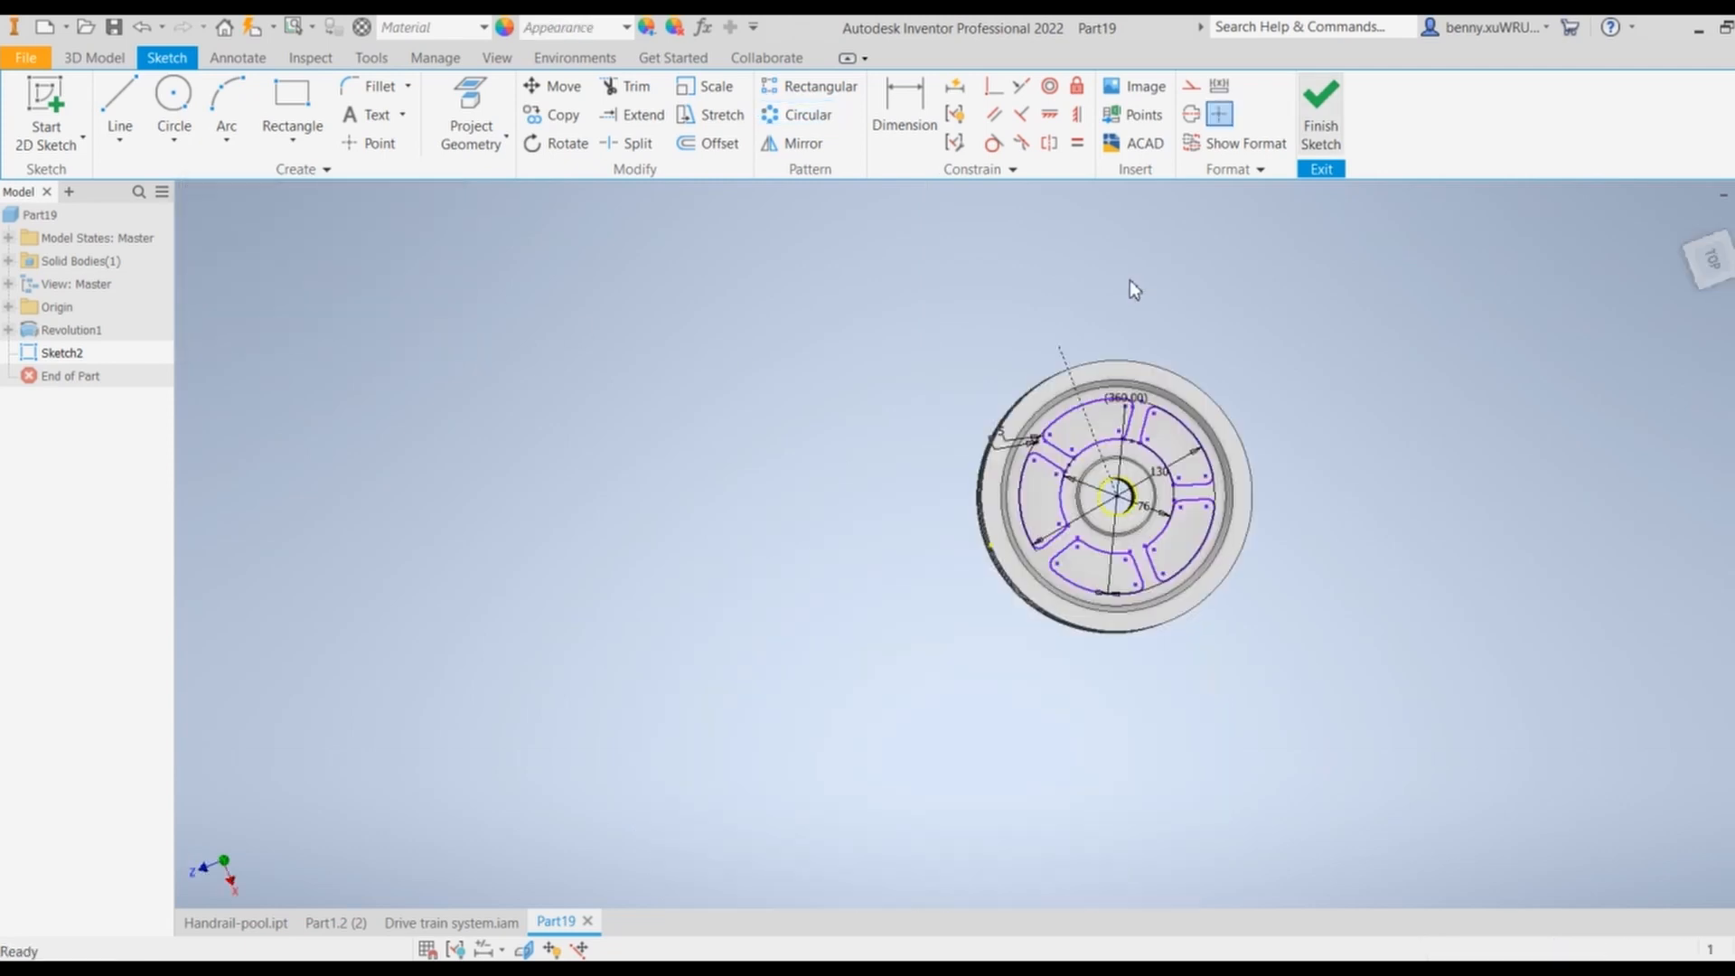
Step: Extrude the five window profiles as a cut through all of the web in the flipped direction
{"action": "middle_click_drag", "start_coordinate": [1255, 686], "coordinate": [1254, 633], "text": "shift"}
{"action": "left_click", "coordinate": [137, 128]}
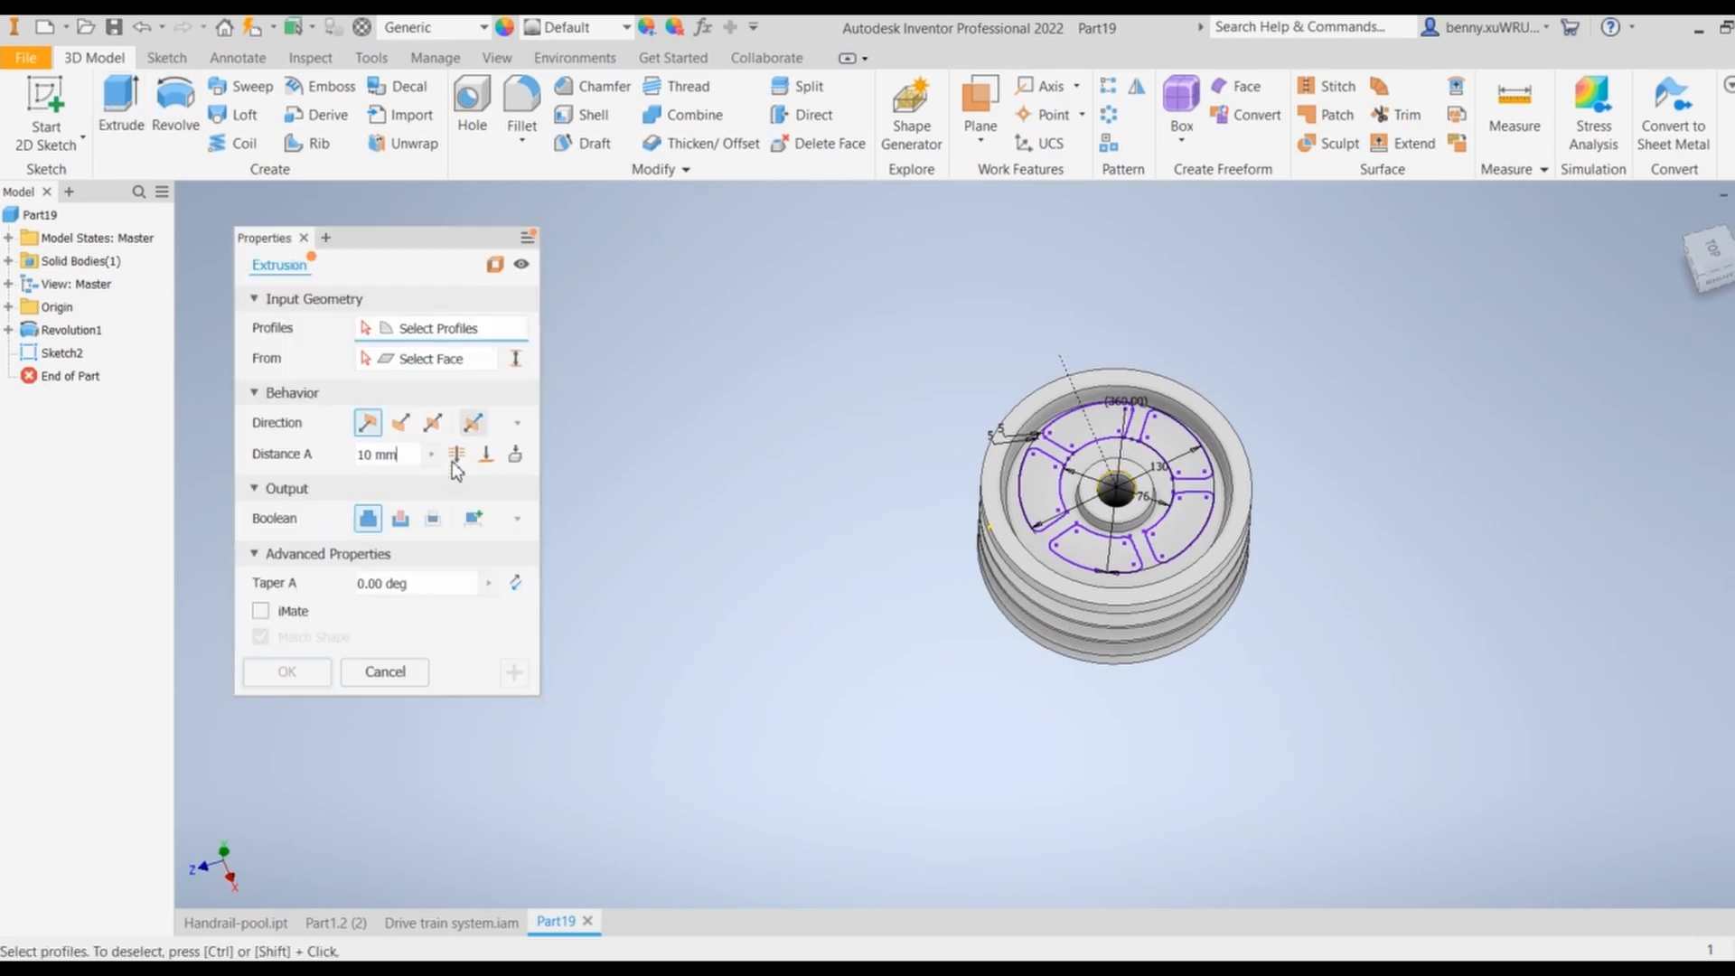
{"action": "left_click", "coordinate": [1039, 490]}
{"action": "left_click", "coordinate": [1093, 432]}
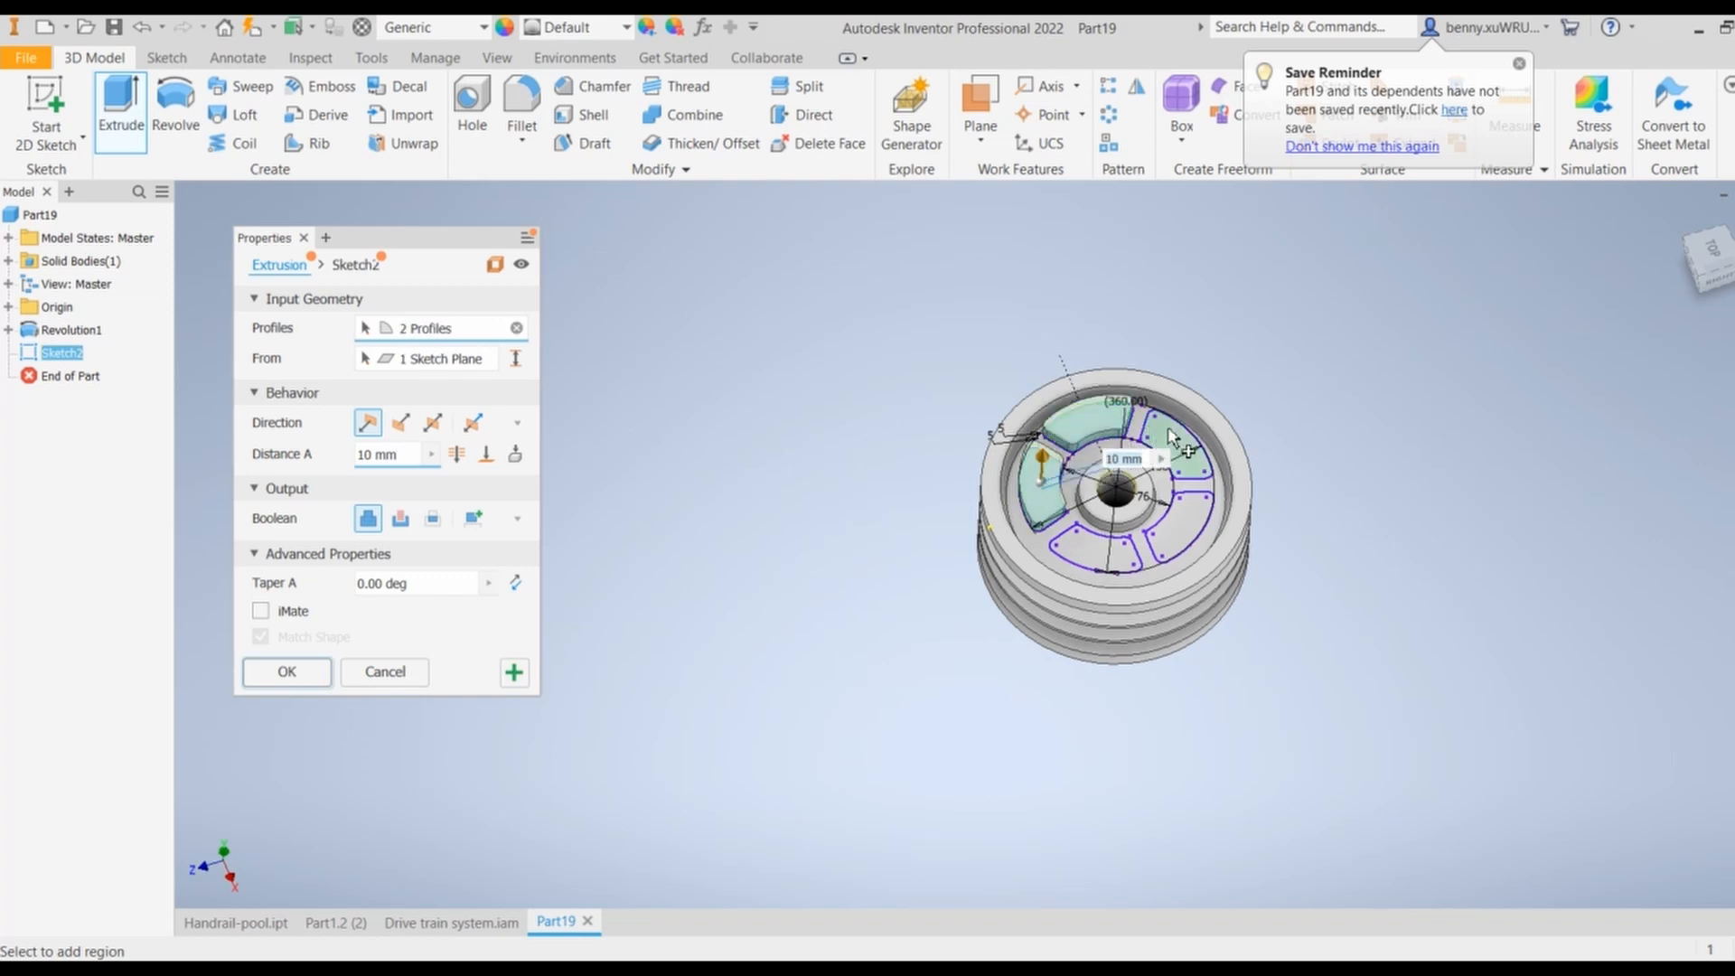
{"action": "left_click", "coordinate": [1172, 438]}
{"action": "left_click", "coordinate": [1096, 554]}
{"action": "left_click", "coordinate": [1060, 541]}
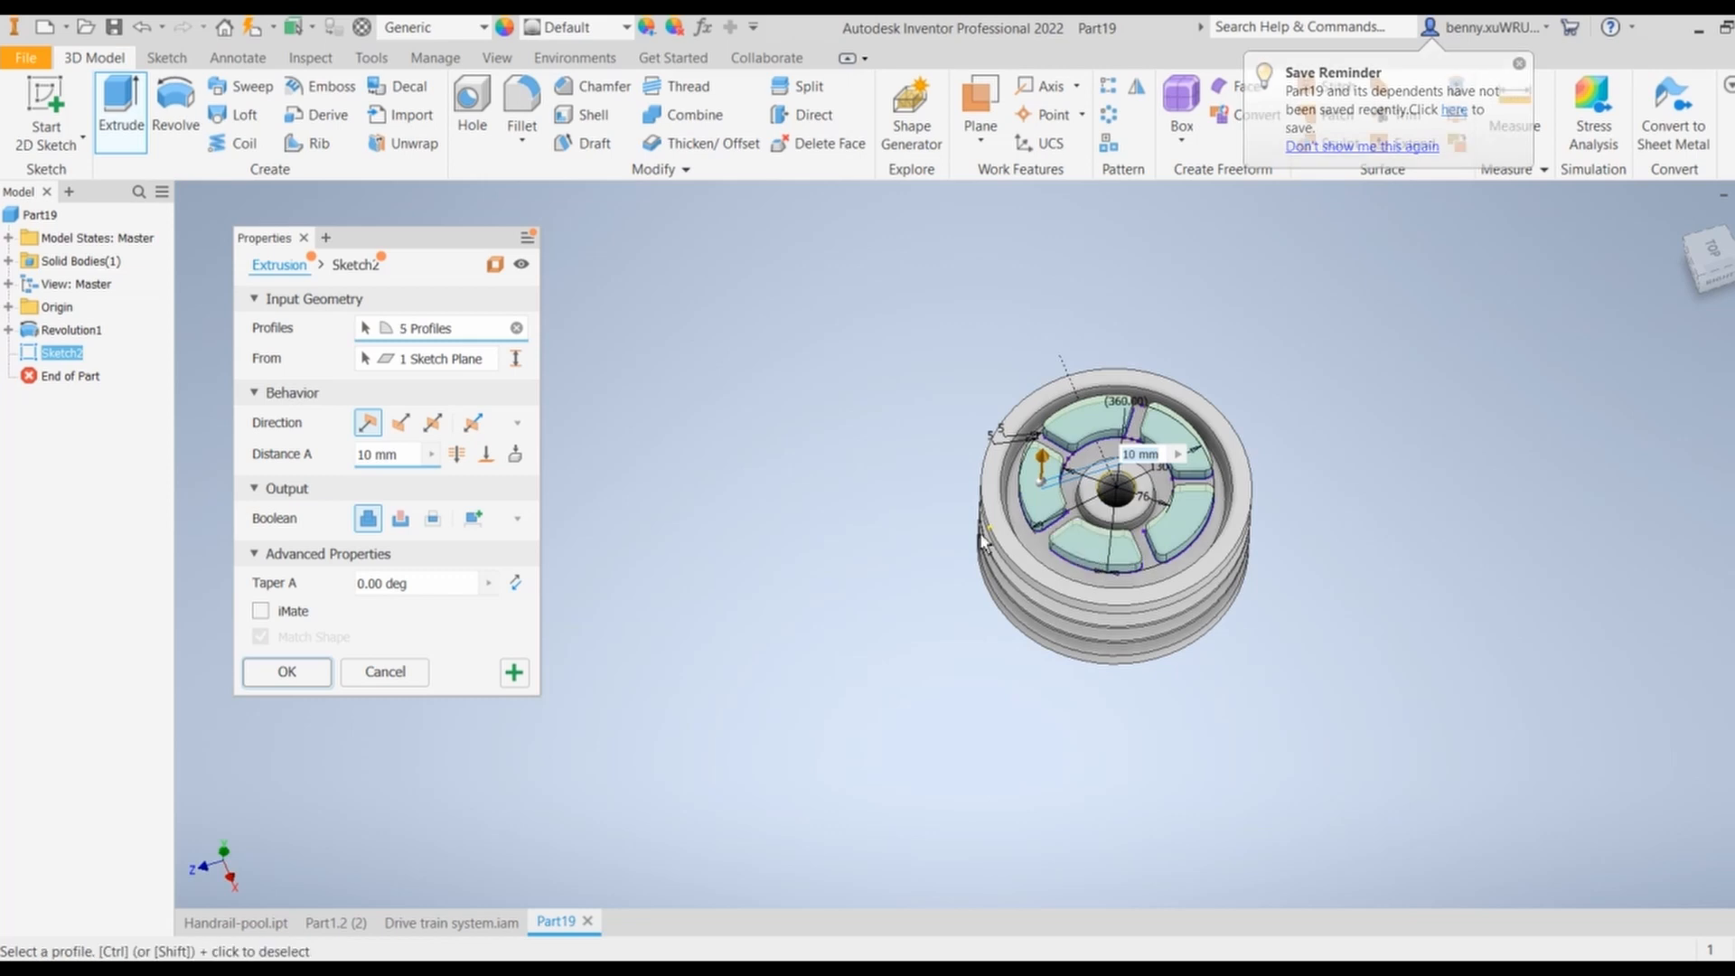
{"action": "left_click", "coordinate": [400, 518]}
{"action": "left_click", "coordinate": [400, 422]}
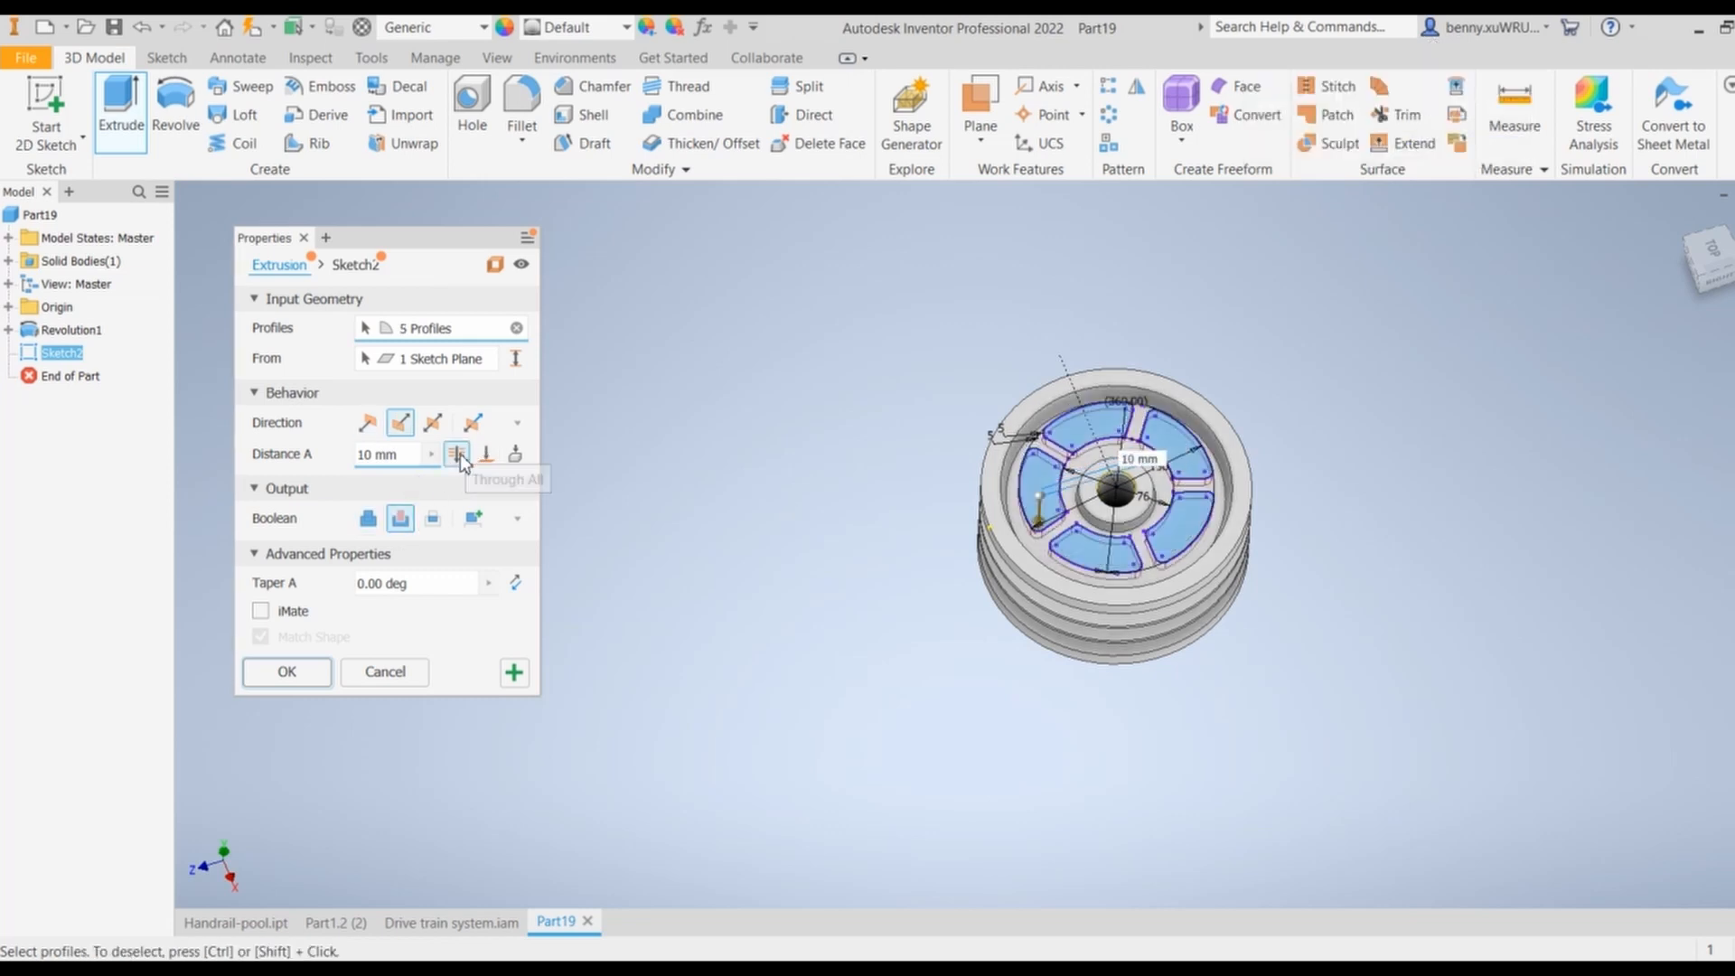
{"action": "left_click", "coordinate": [459, 454]}
{"action": "left_click", "coordinate": [287, 673]}
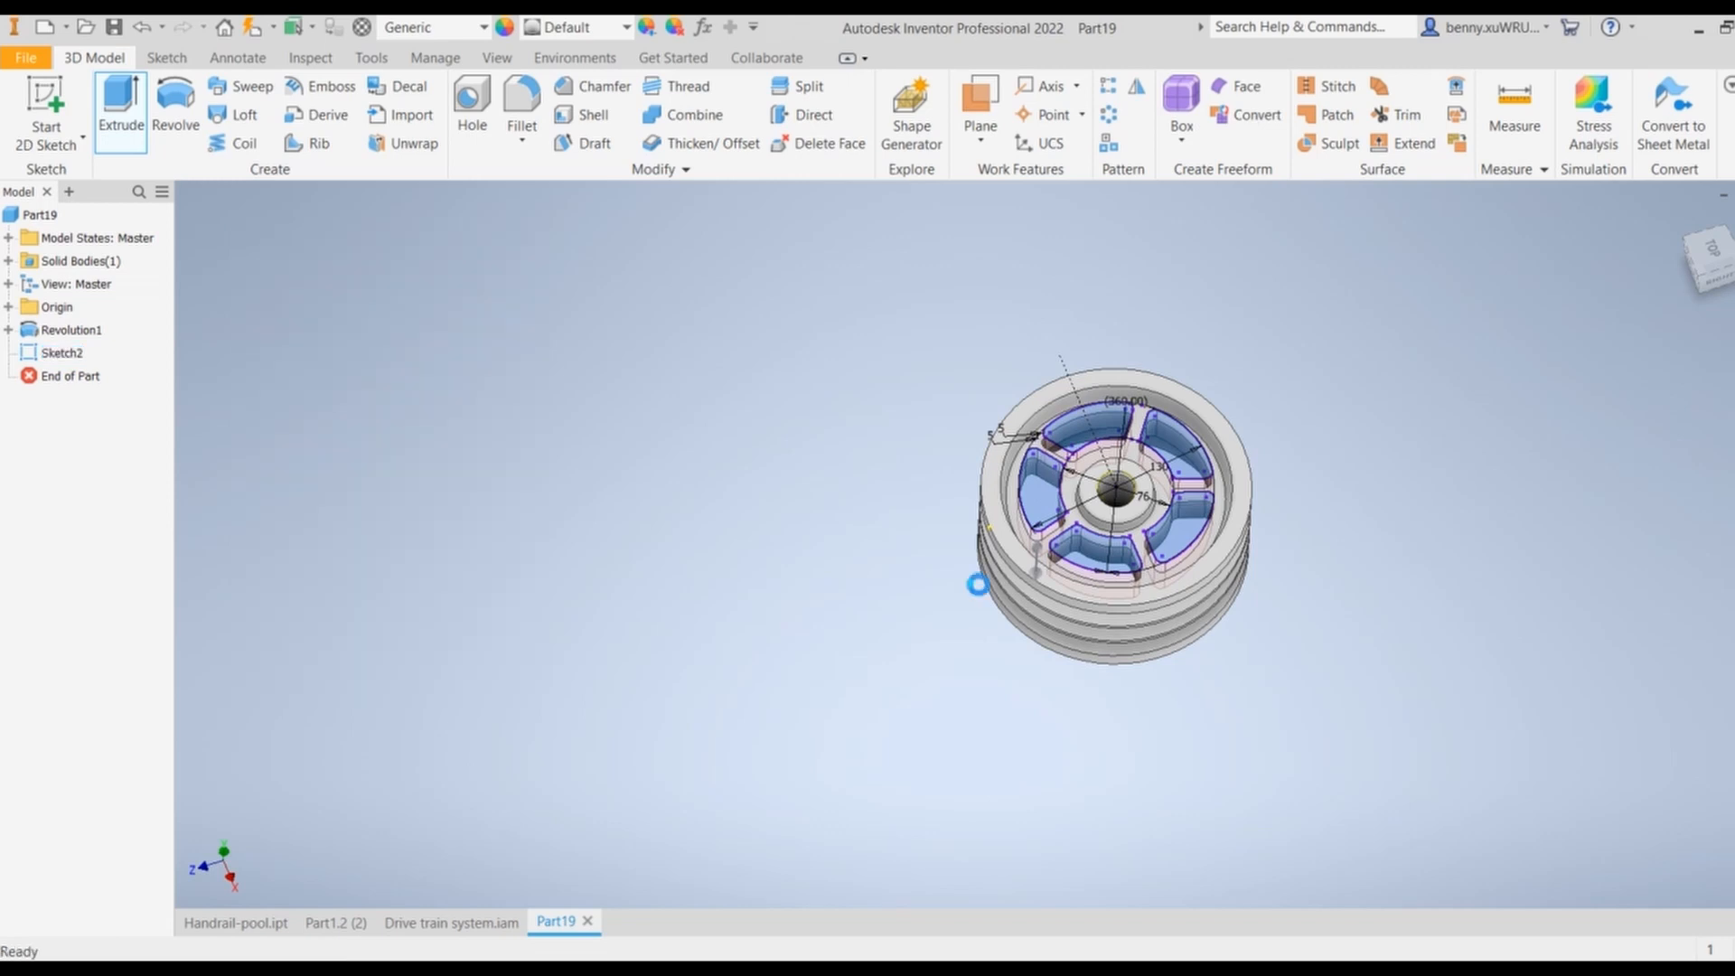
Step: Inspect the cut windows on the pulley, and check the web's fillet radii in the worksheet's section view
{"action": "mouse_move", "coordinate": [1344, 624]}
{"action": "middle_mouse_down", "text": "shift"}
{"action": "mouse_move", "coordinate": [1325, 600]}
{"action": "mouse_move", "coordinate": [1343, 650]}
{"action": "mouse_move", "coordinate": [1364, 623]}
{"action": "middle_mouse_up", "text": "shift"}
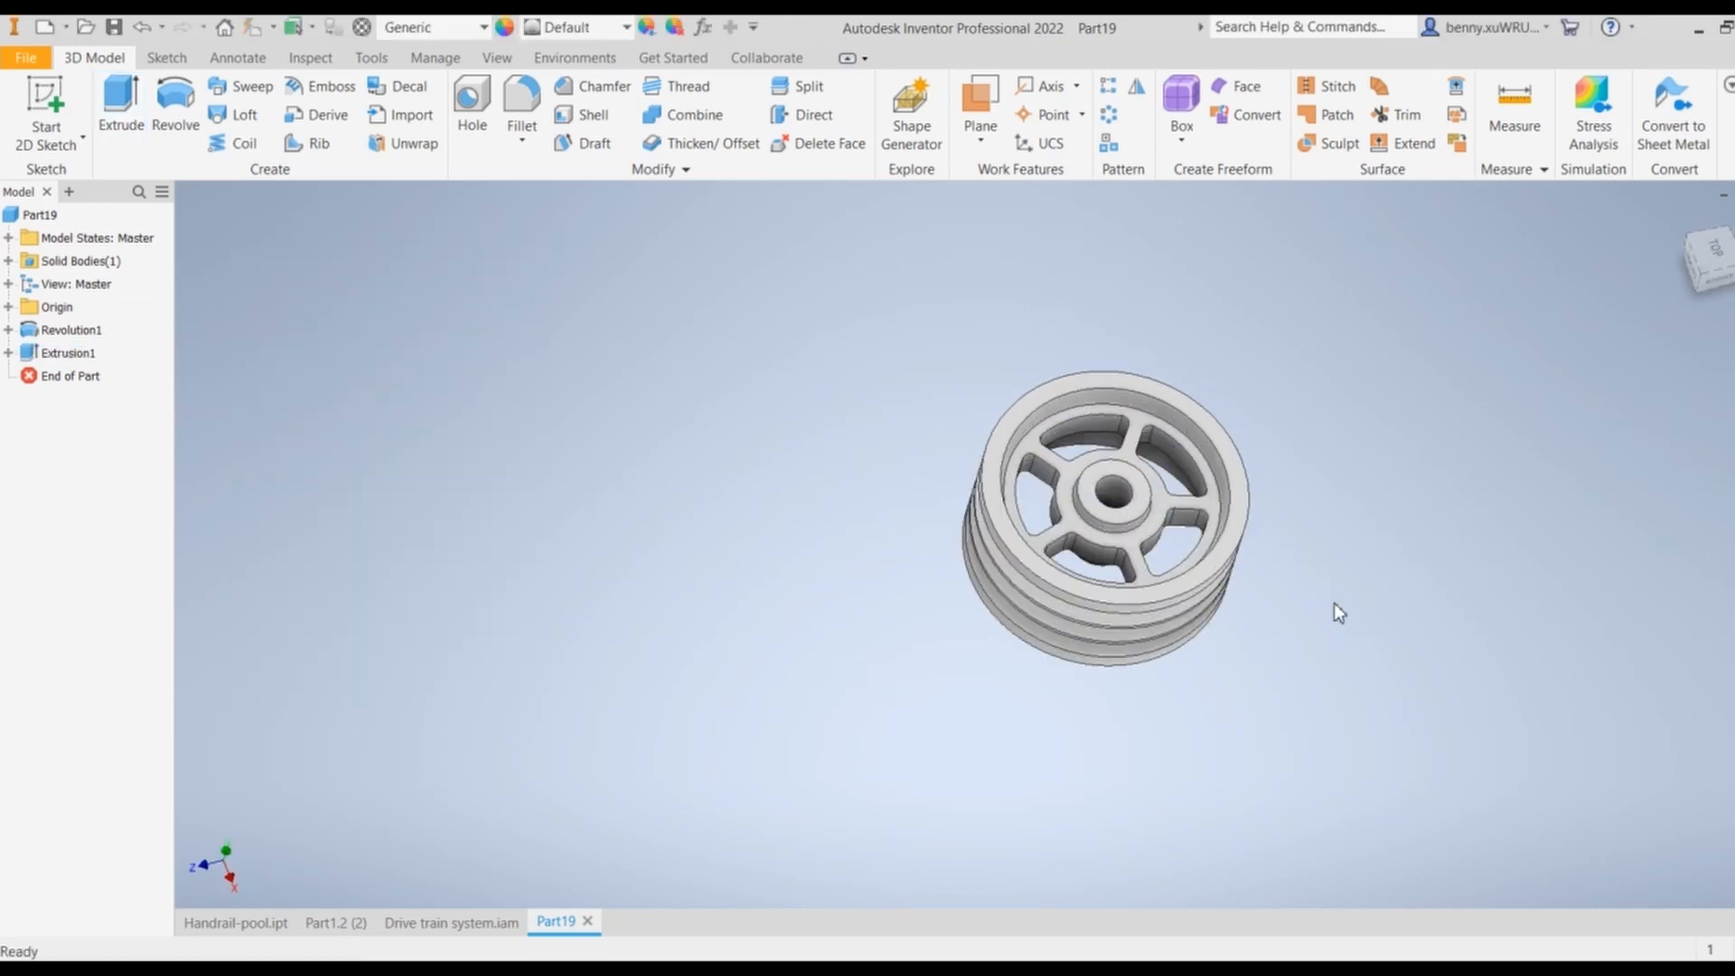
{"action": "scroll", "coordinate": [1229, 535], "scroll_direction": "up", "scroll_amount": 5}
{"action": "scroll", "coordinate": [1229, 535], "scroll_direction": "down", "scroll_amount": 3}
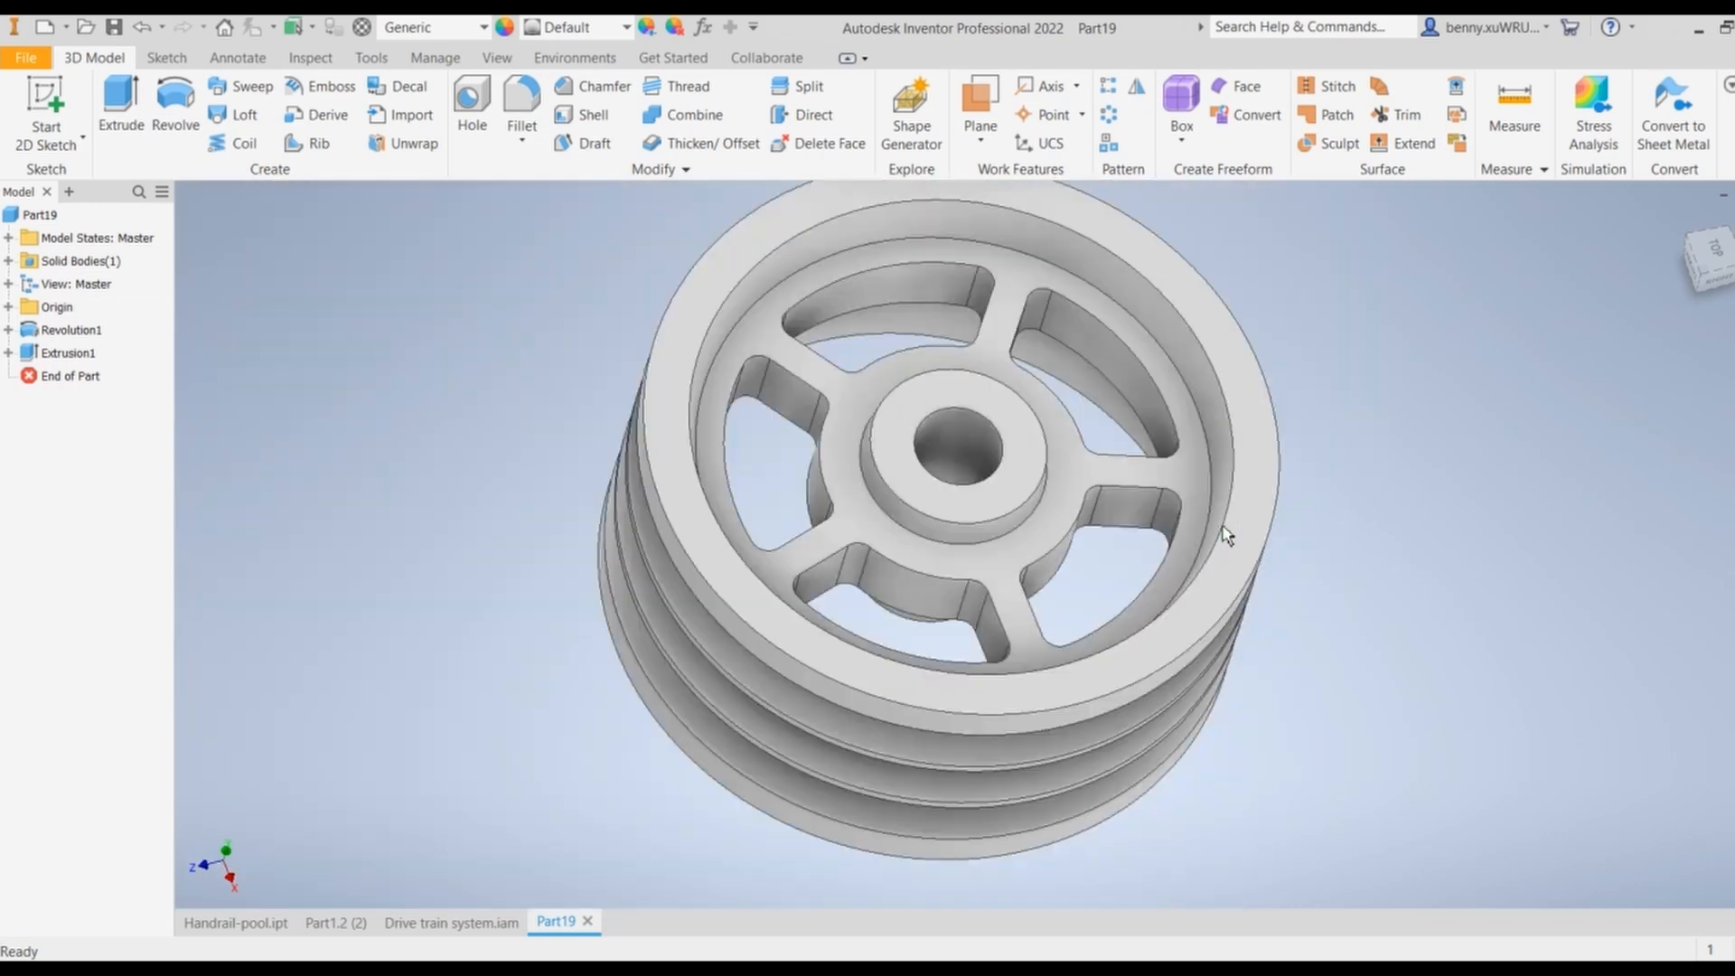
{"action": "mouse_move", "coordinate": [1331, 551]}
{"action": "middle_mouse_down", "text": "shift"}
{"action": "mouse_move", "coordinate": [1271, 507]}
{"action": "mouse_move", "coordinate": [1235, 539]}
{"action": "mouse_move", "coordinate": [1310, 593]}
{"action": "mouse_move", "coordinate": [1256, 604]}
{"action": "mouse_move", "coordinate": [1247, 446]}
{"action": "mouse_move", "coordinate": [1247, 464]}
{"action": "middle_mouse_up", "text": "shift"}
{"action": "key", "text": "alt+Tab"}
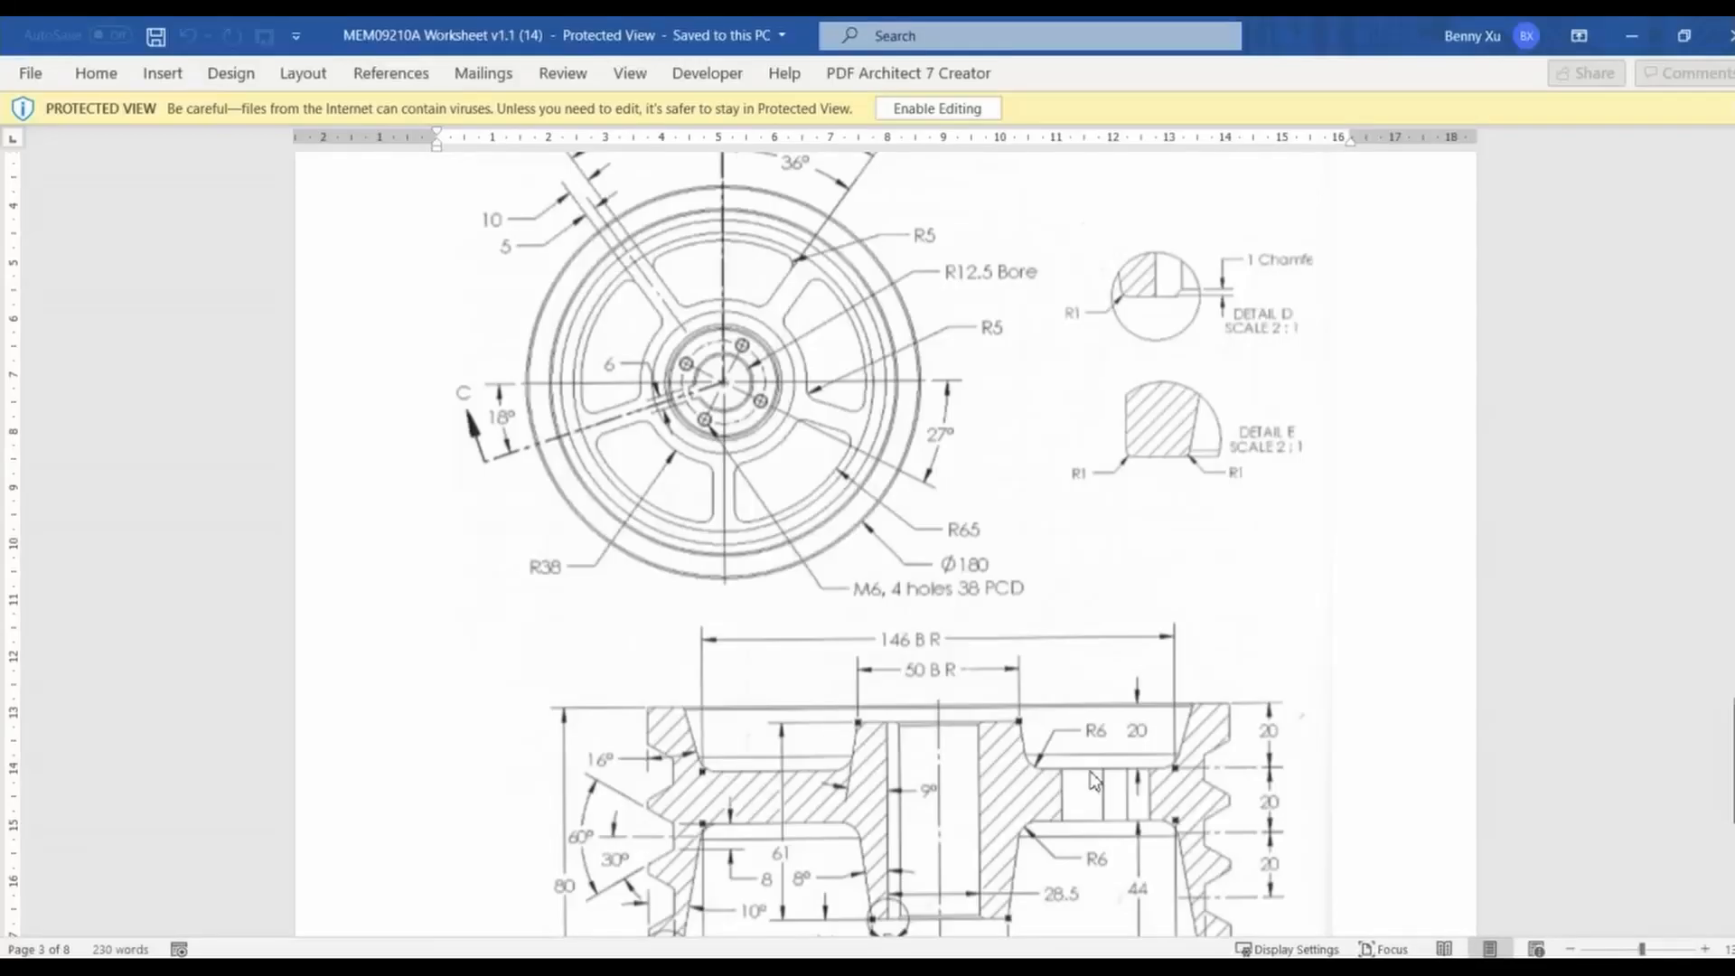
{"action": "scroll", "coordinate": [1094, 779], "scroll_direction": "down", "scroll_amount": 3}
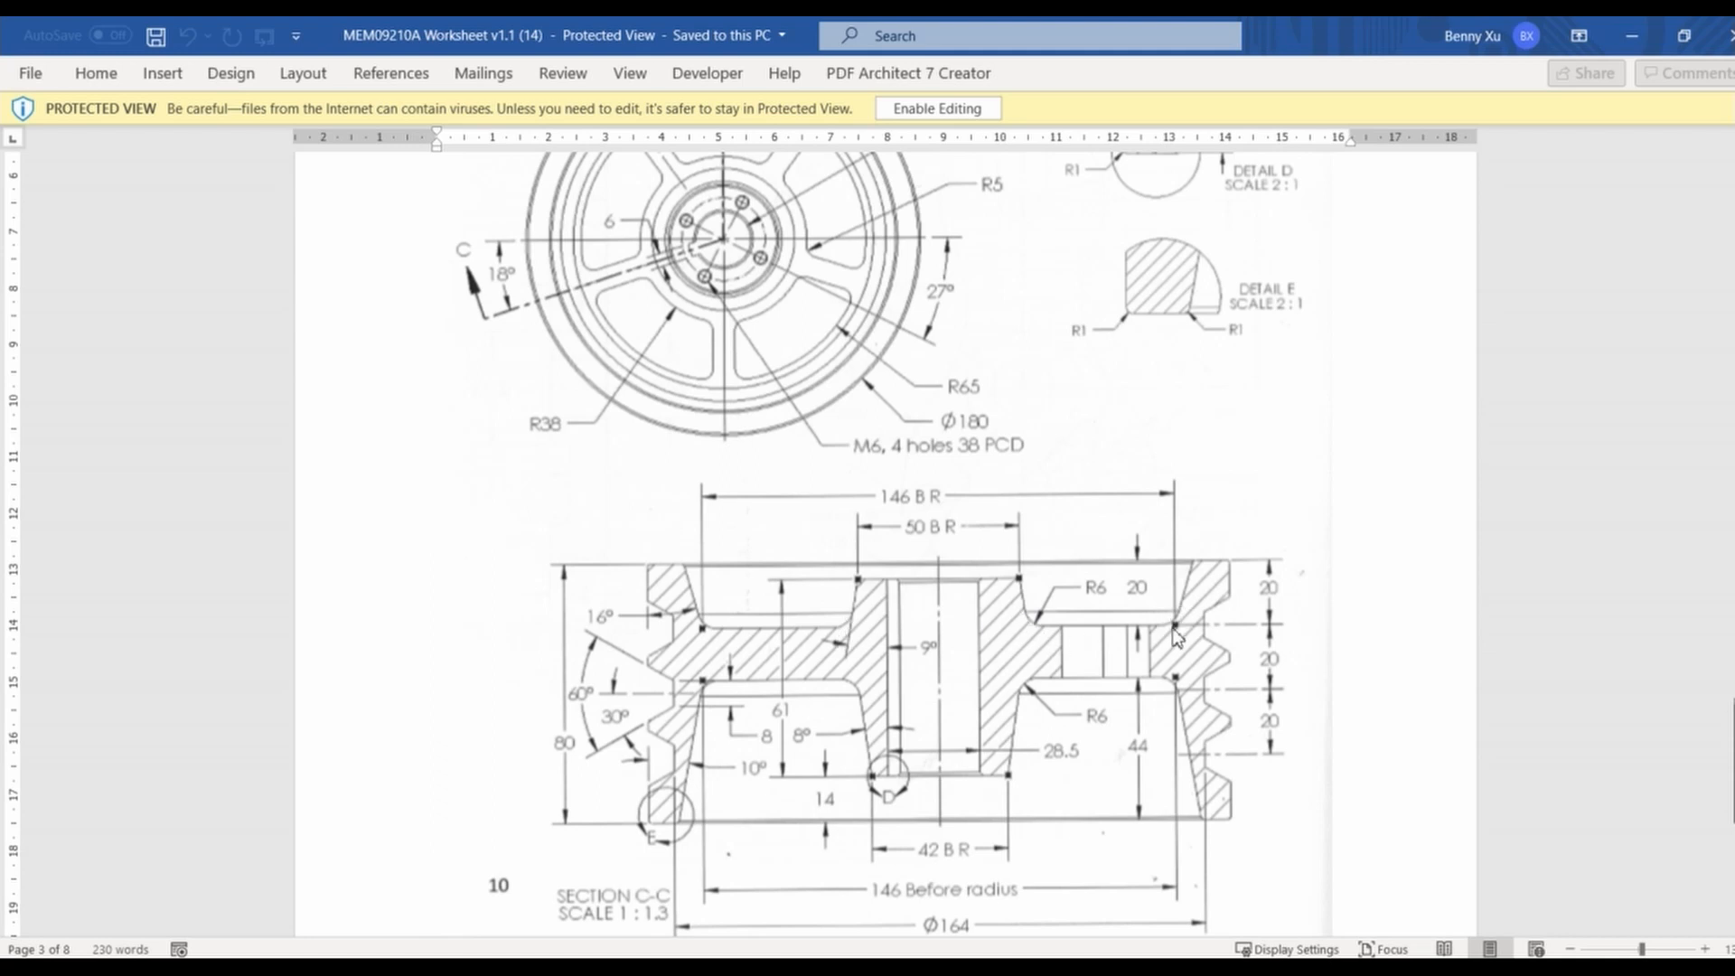
{"action": "left_click", "coordinate": [1640, 41]}
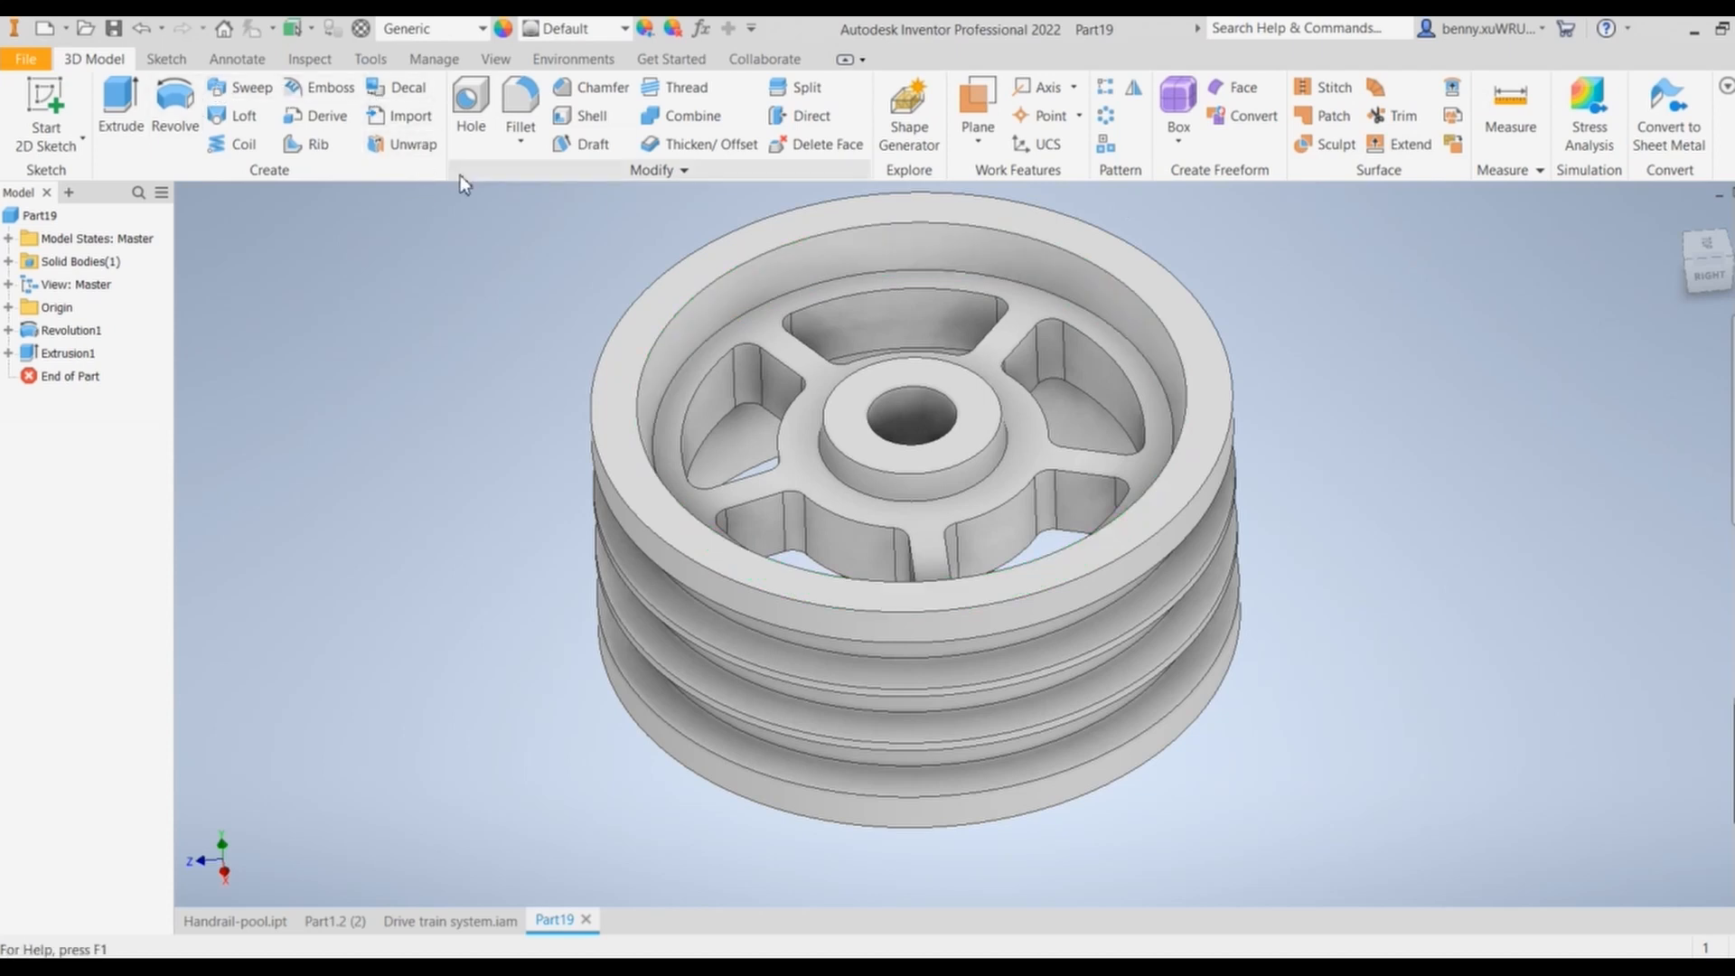
Step: Fillet the two circular edges where the web meets the rim and the hub with a 6 mm radius, comparing with the worksheet
{"action": "left_click", "coordinate": [518, 106]}
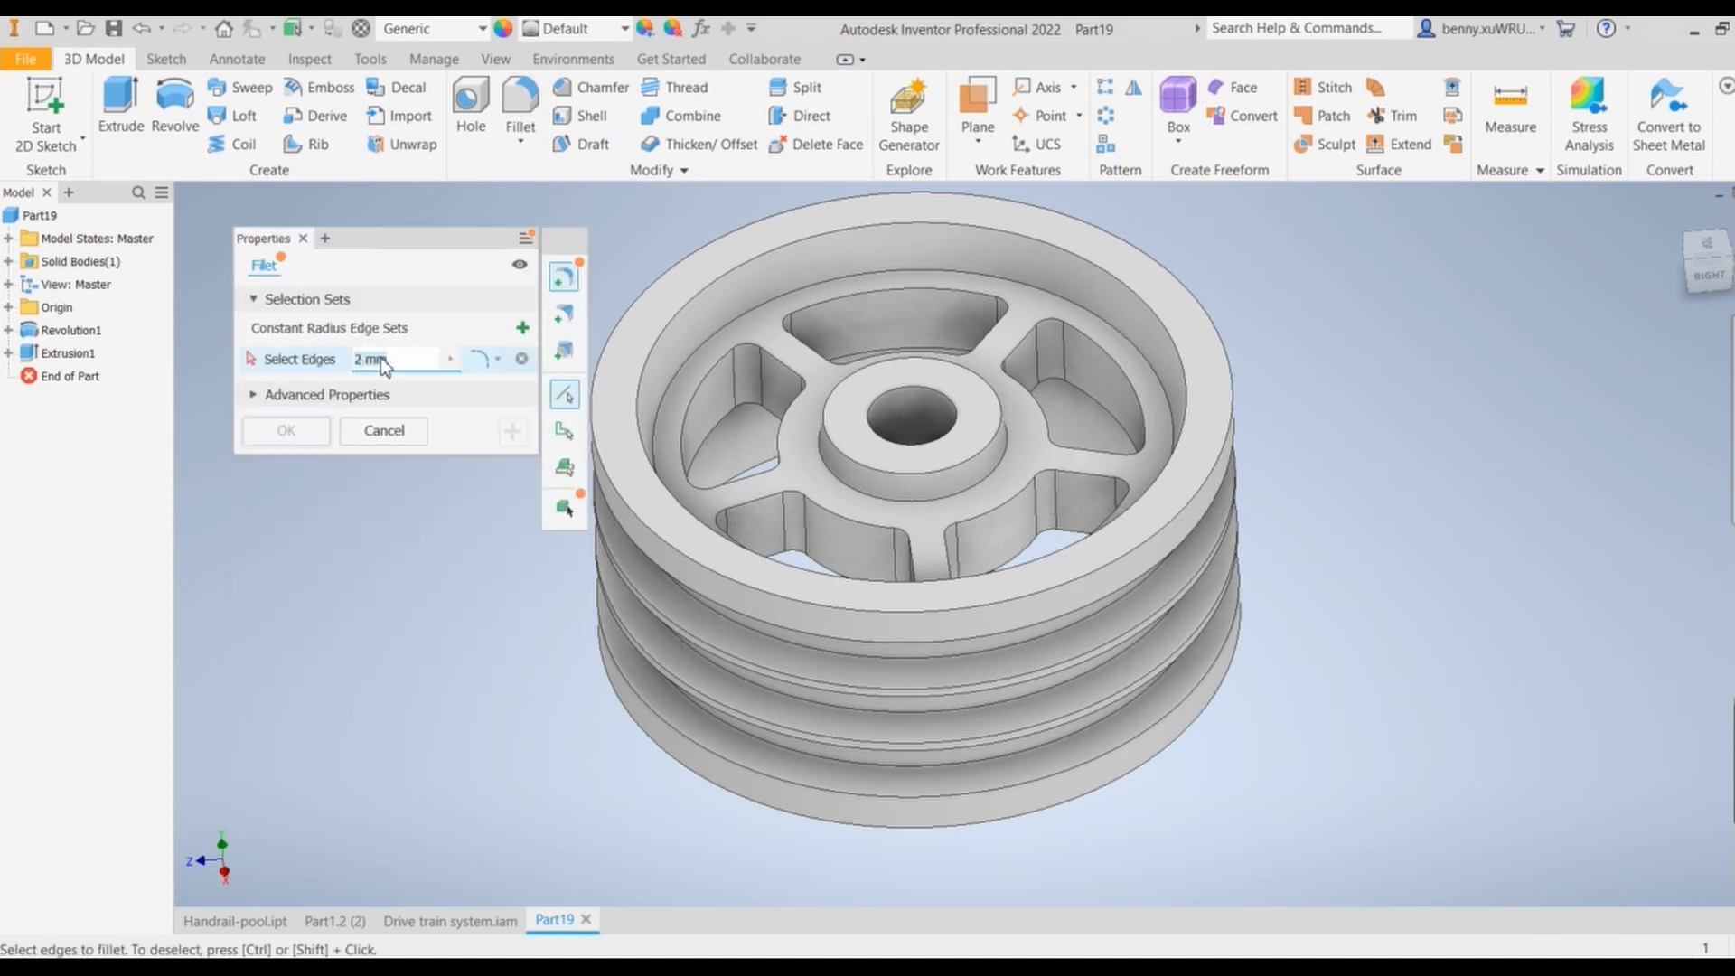
{"action": "left_click", "coordinate": [383, 362]}
{"action": "type", "text": "6"}
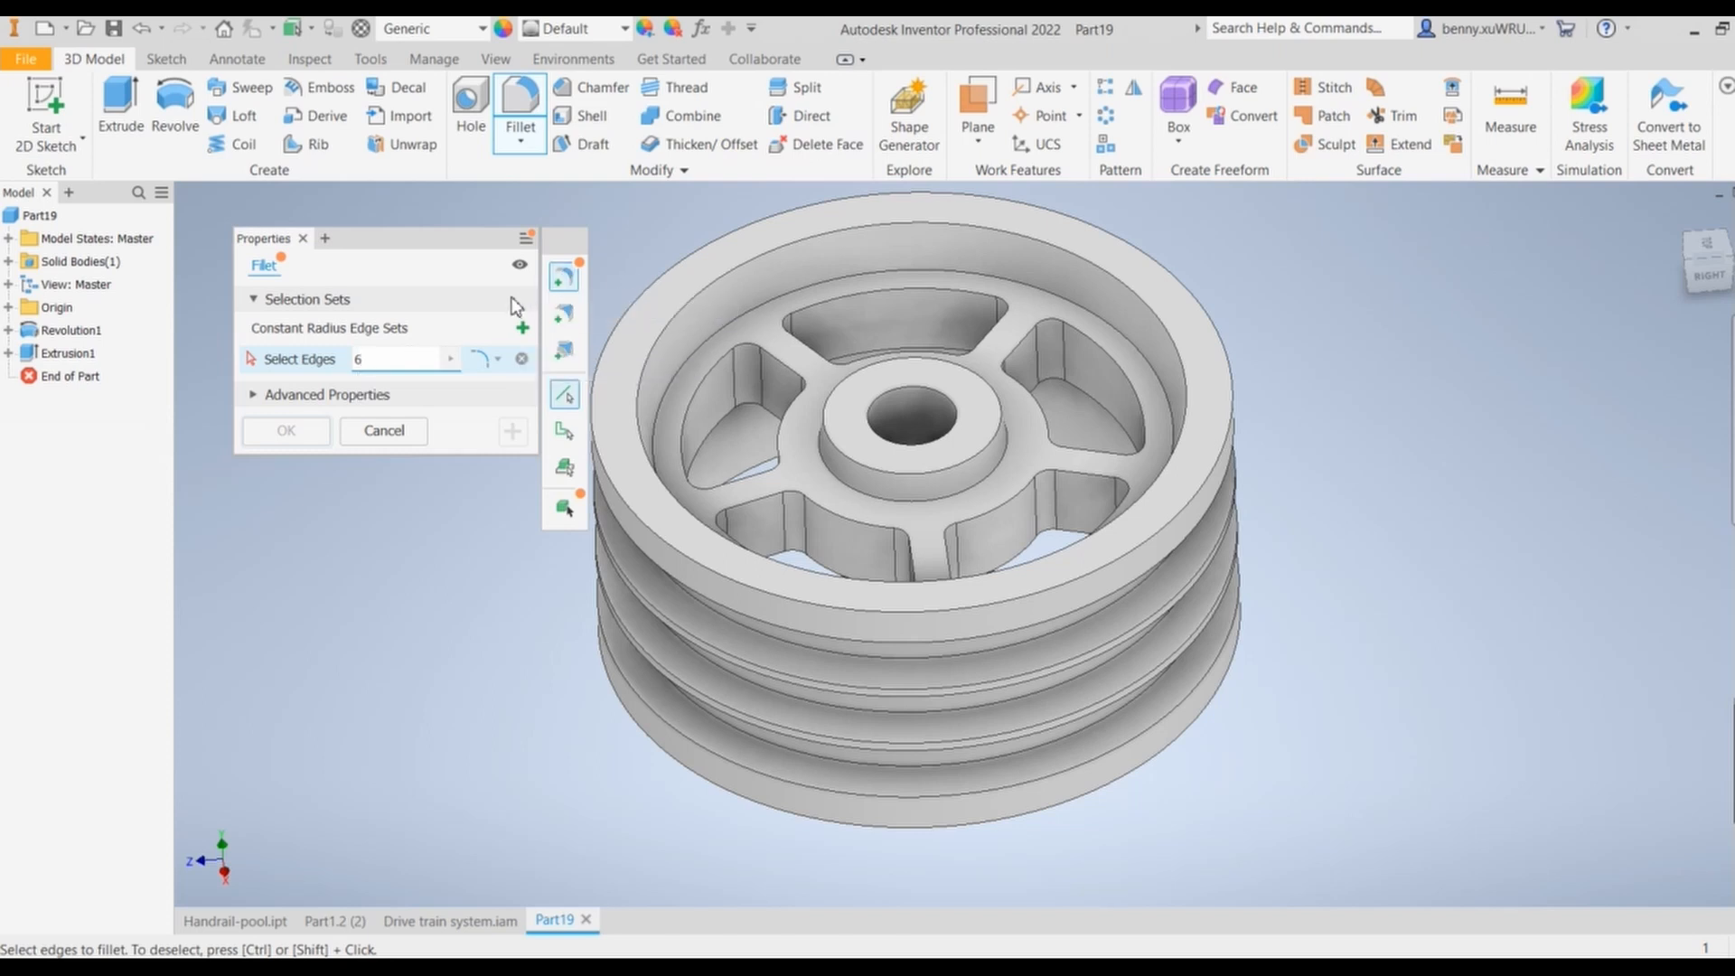
{"action": "left_click", "coordinate": [742, 314]}
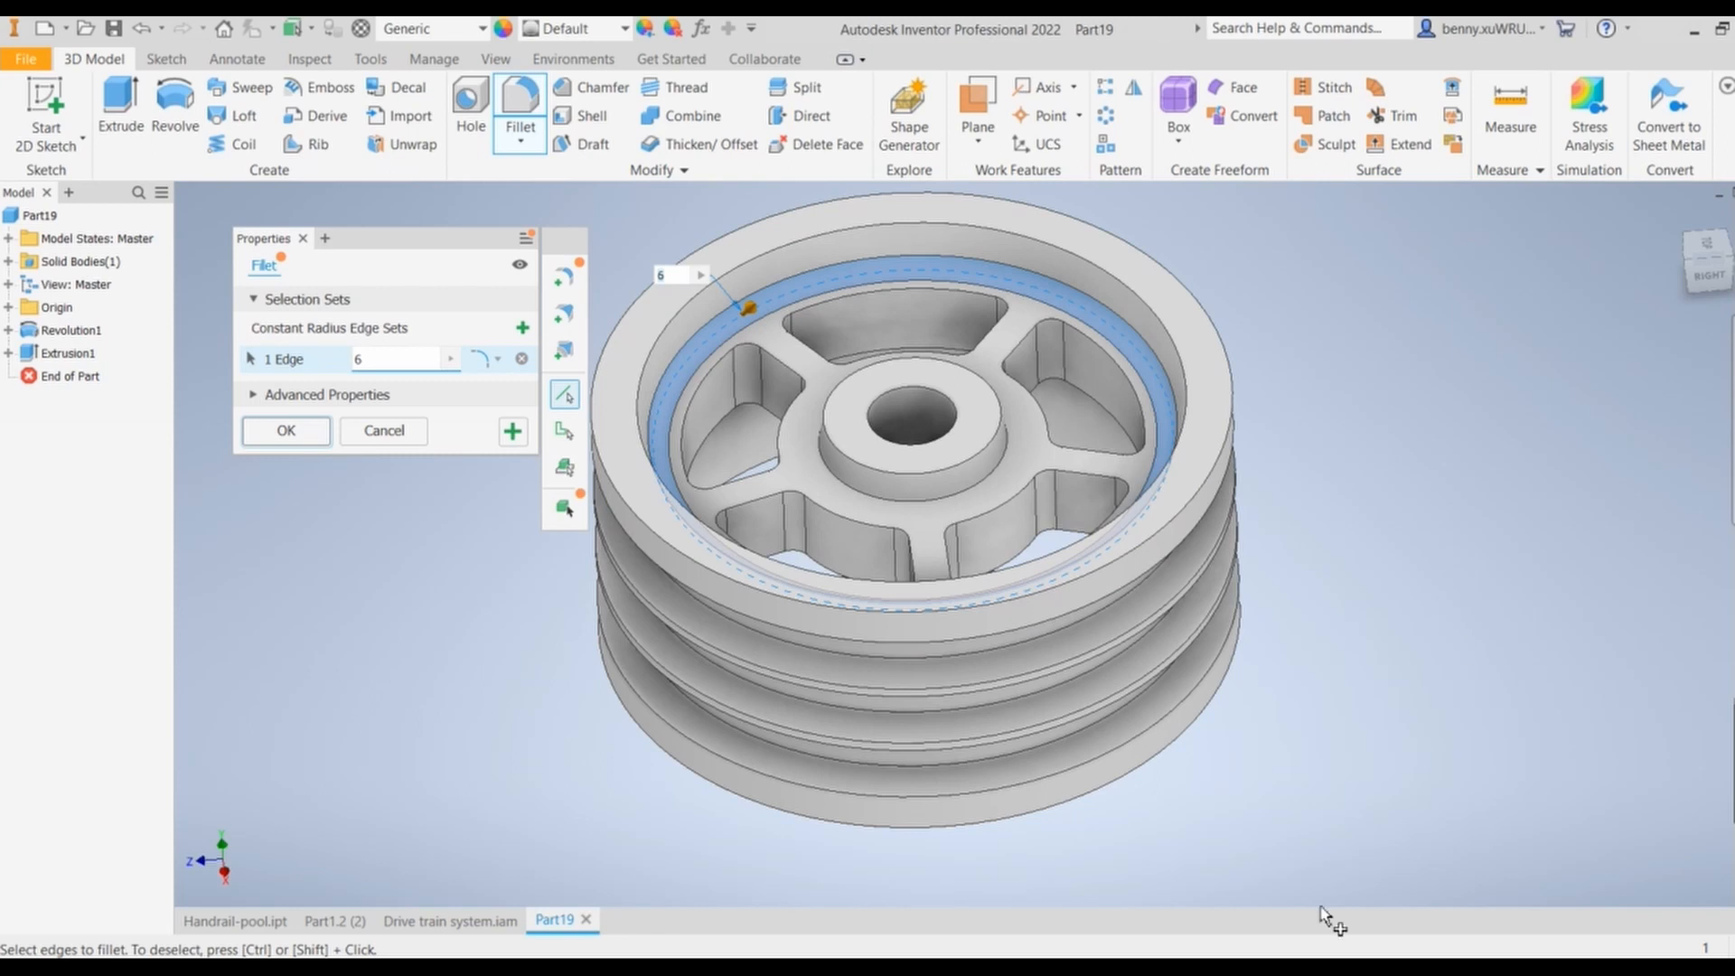
{"action": "left_click", "coordinate": [1005, 461]}
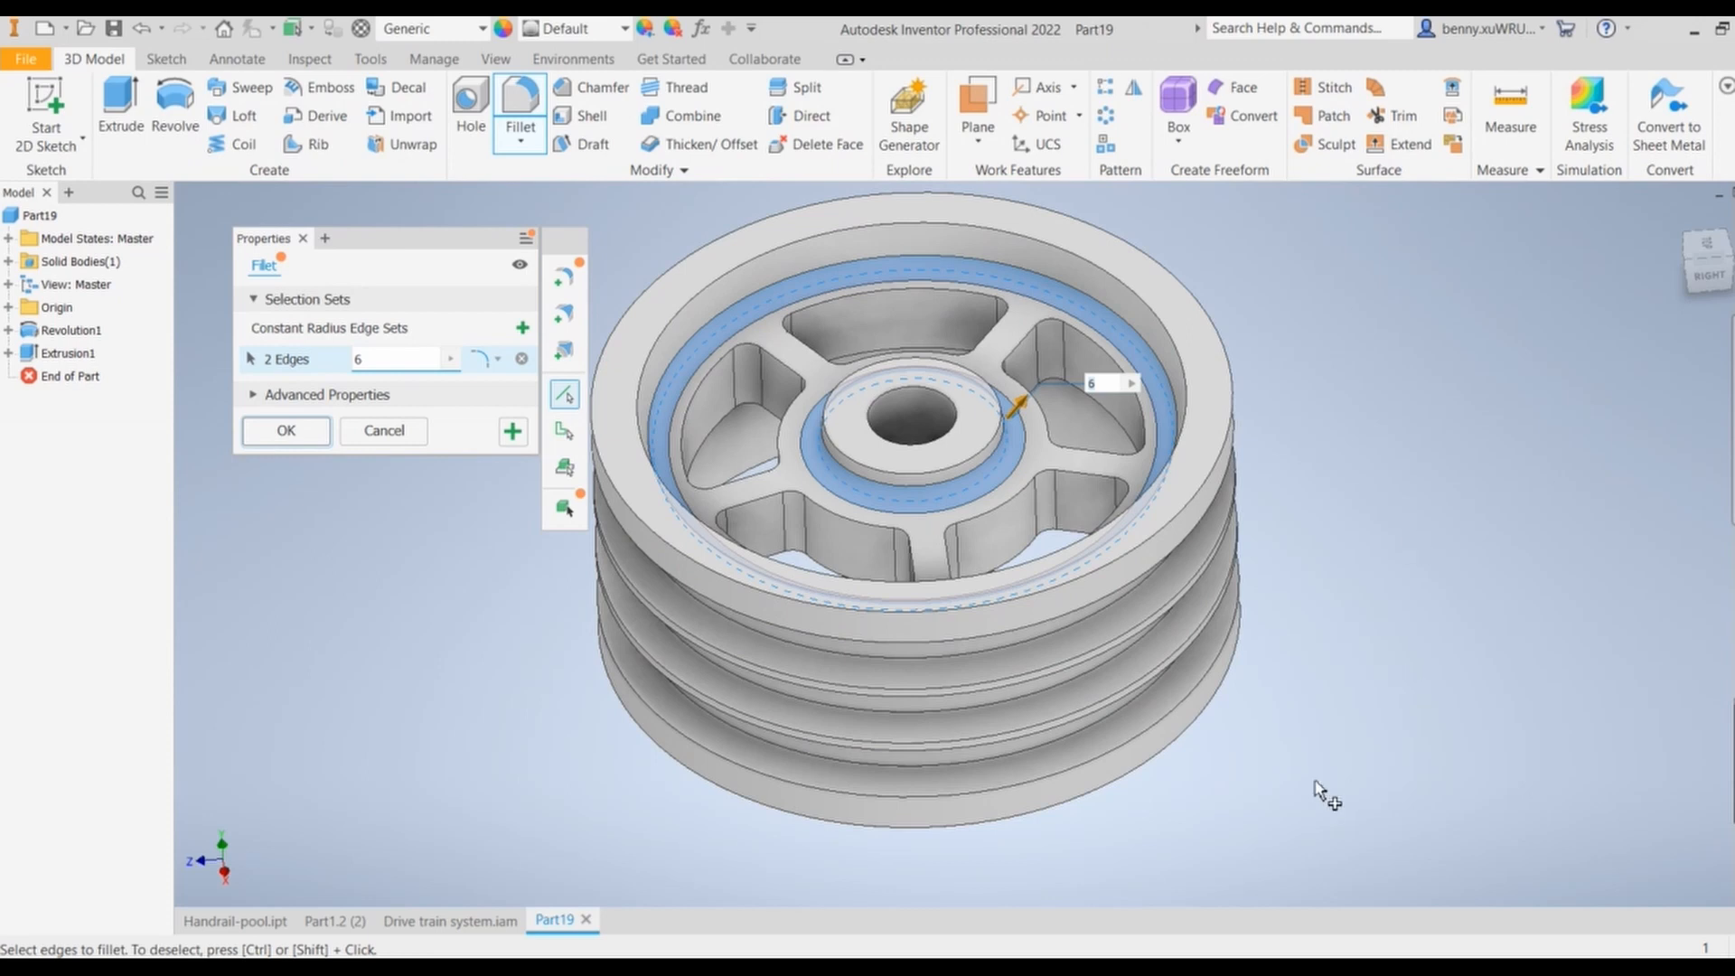
{"action": "key", "text": "alt+Tab"}
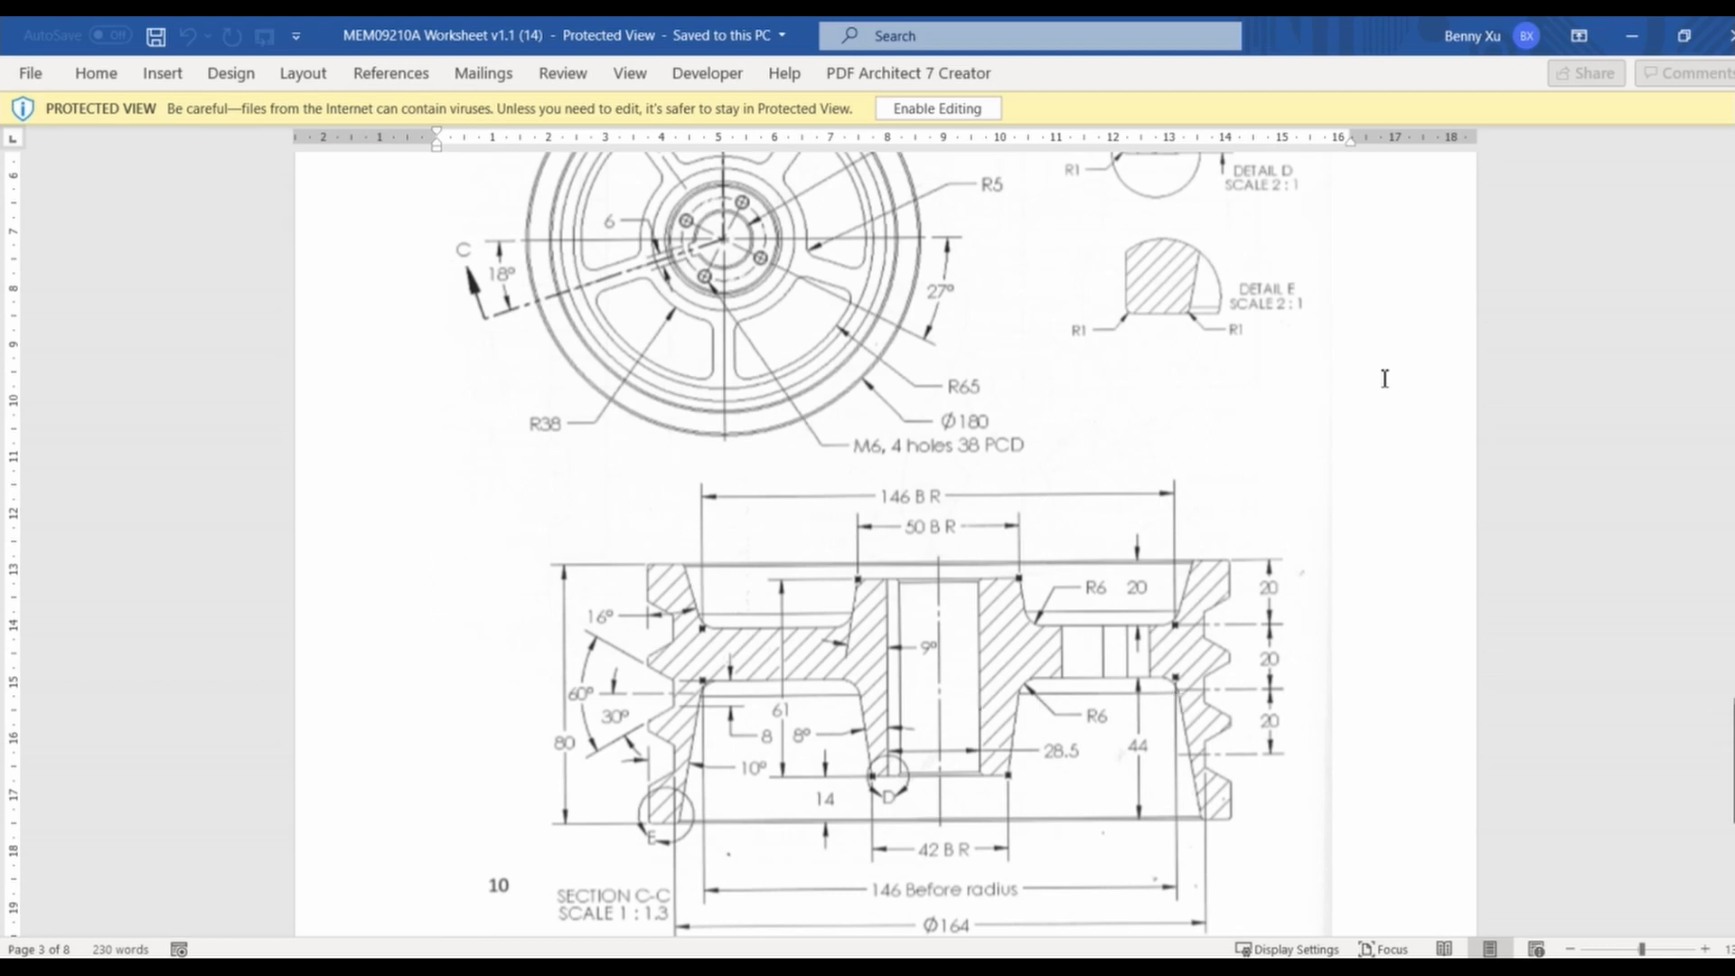
{"action": "left_click", "coordinate": [1632, 36]}
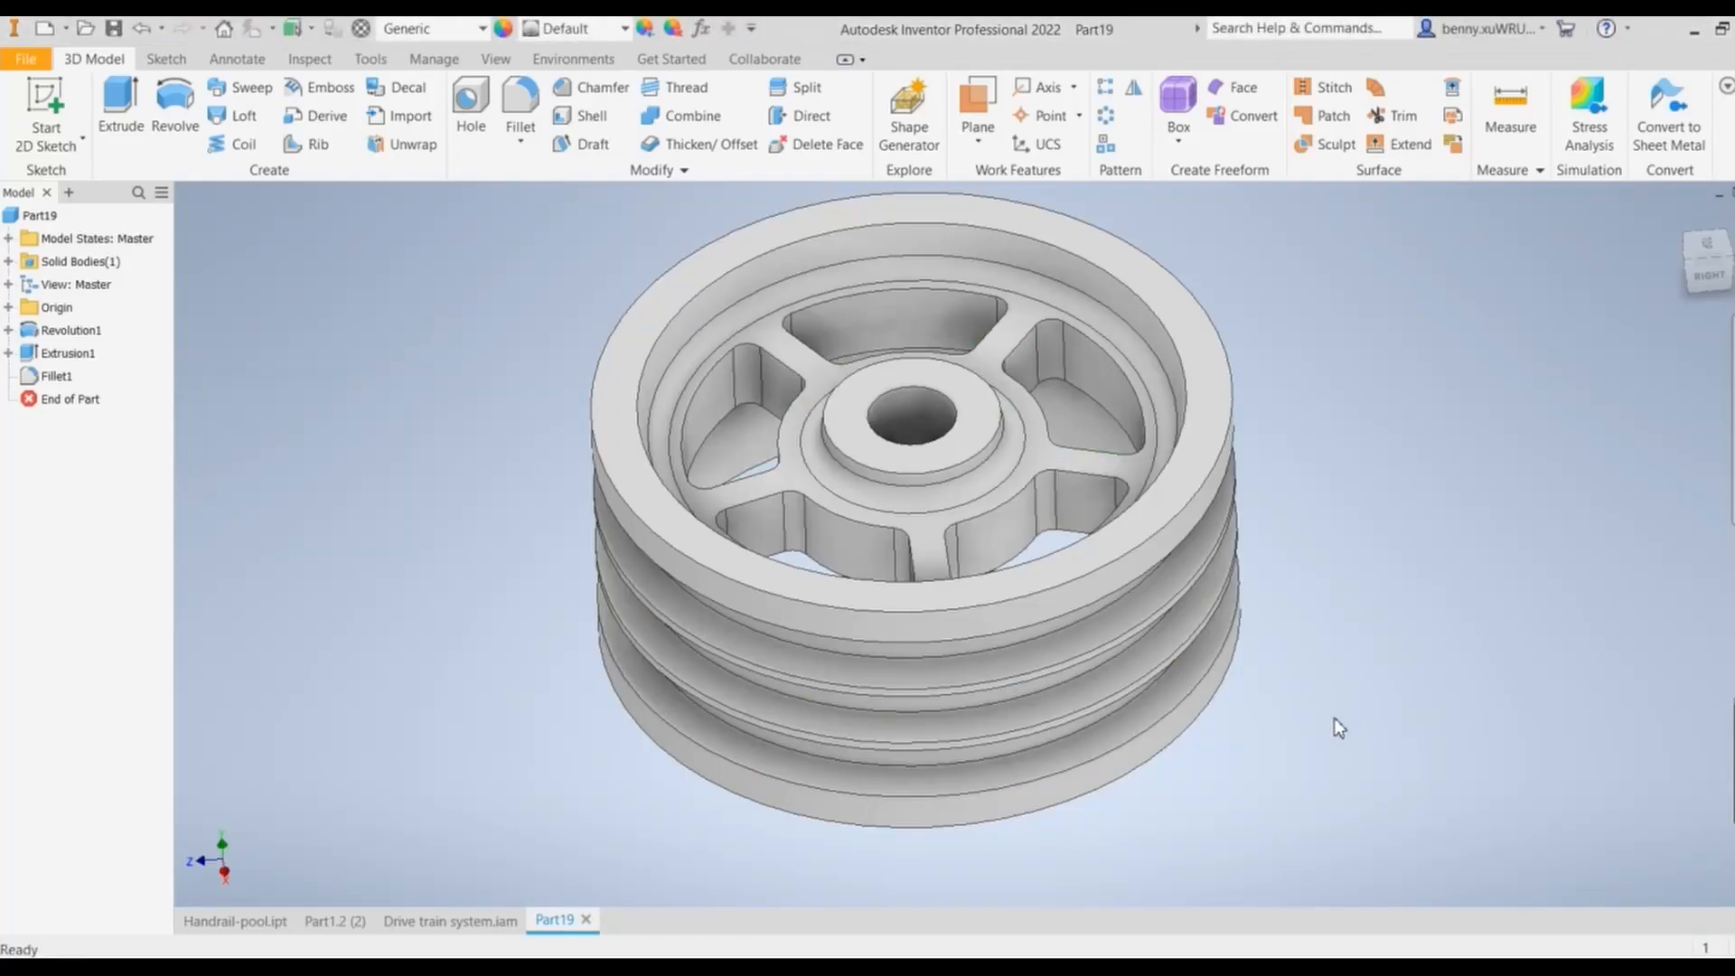
Step: Fillet the two circular edges where the opposite side of the web meets the rim and the hub with a 6 mm radius
{"action": "middle_click_drag", "start_coordinate": [1316, 754], "coordinate": [1040, 470], "text": "shift"}
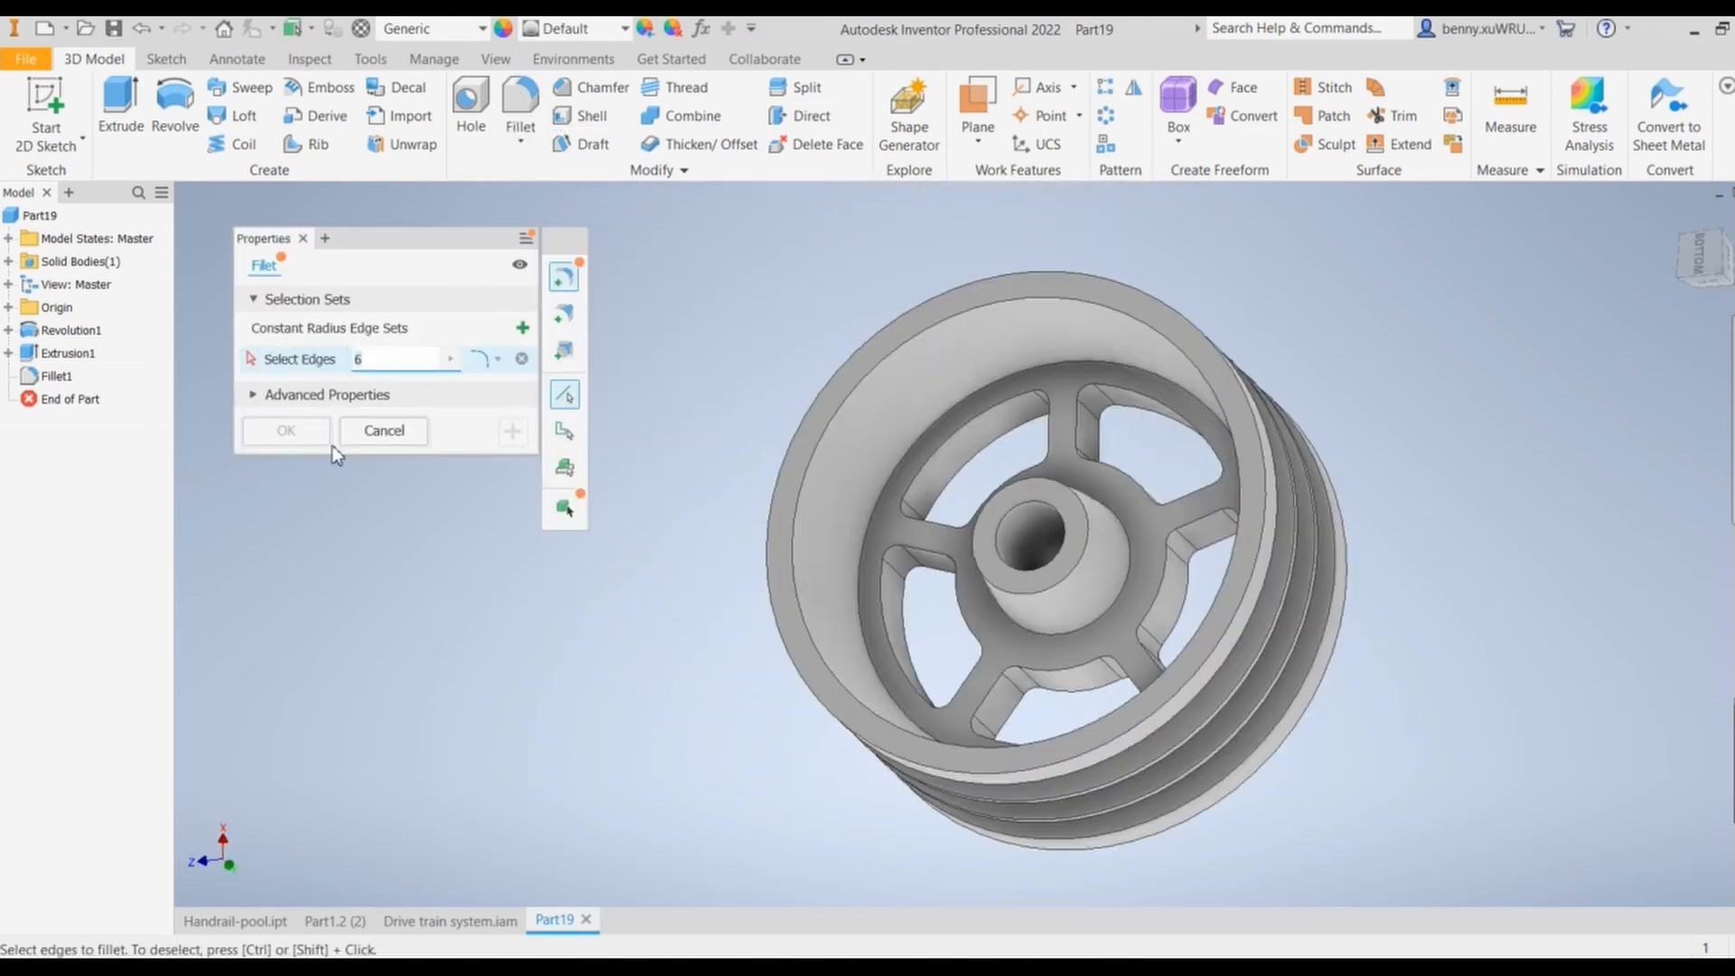
{"action": "left_click", "coordinate": [915, 437]}
{"action": "left_click", "coordinate": [1116, 604]}
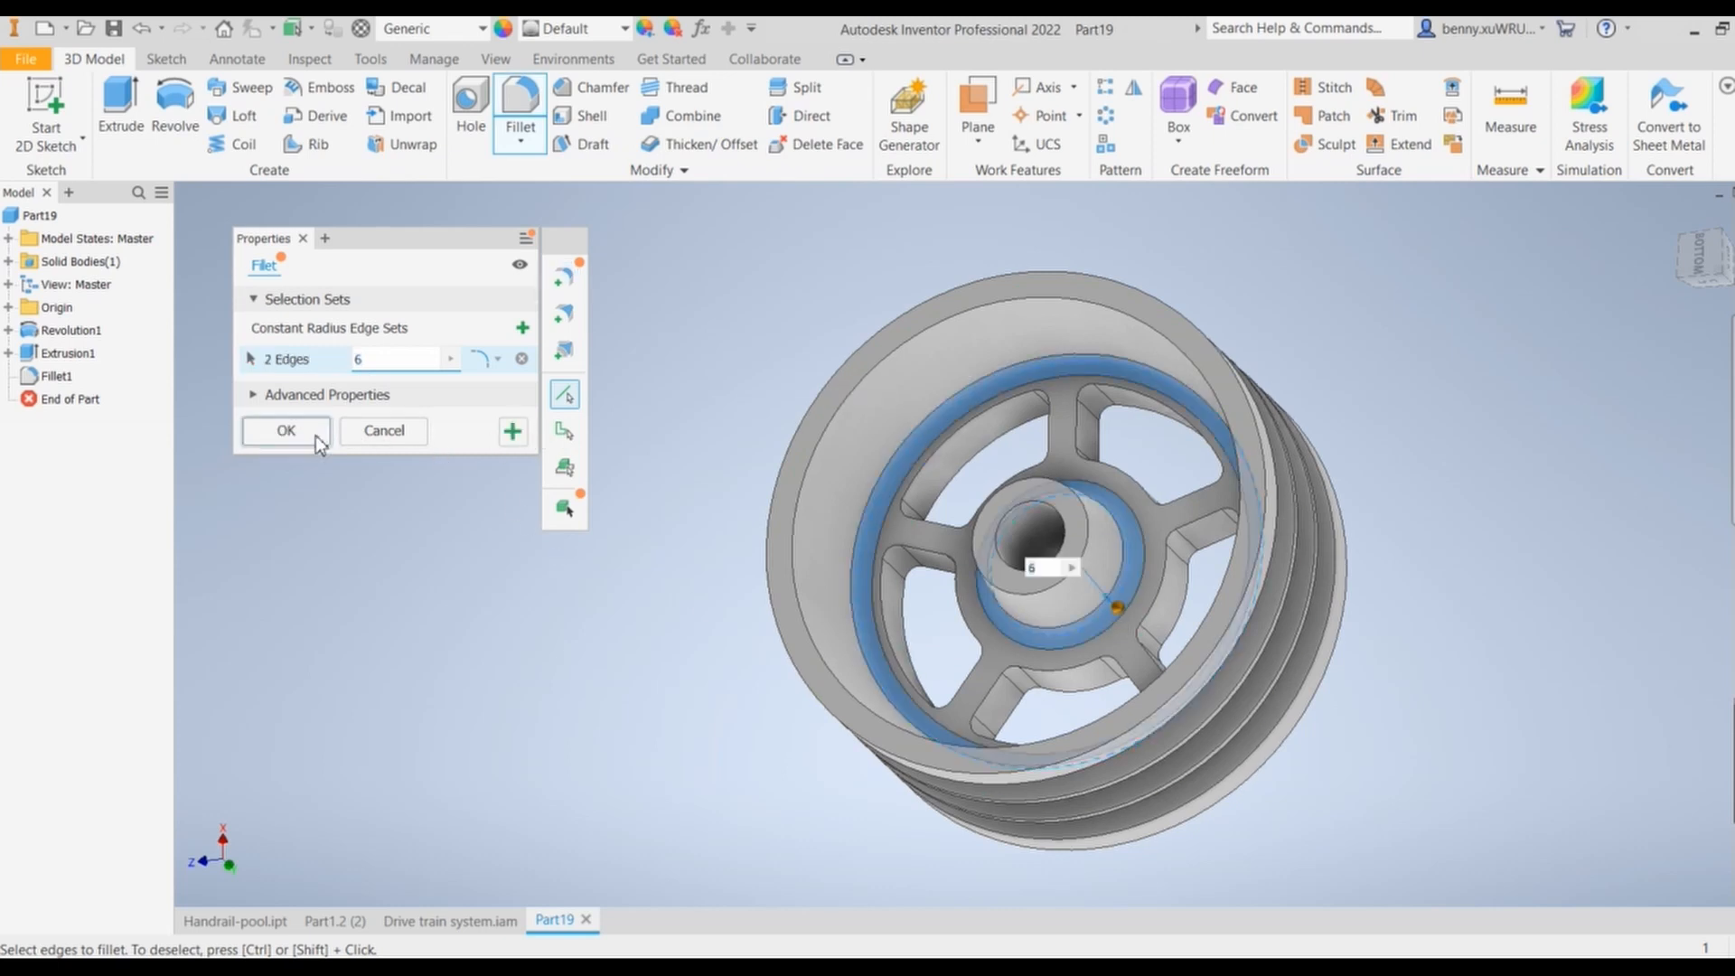
{"action": "left_click", "coordinate": [286, 431]}
Step: Check the worksheet's details D and E, and fillet the deep side's inner and outer rim edges and outer hub edge with a 1 mm radius
{"action": "key", "text": "alt+Tab"}
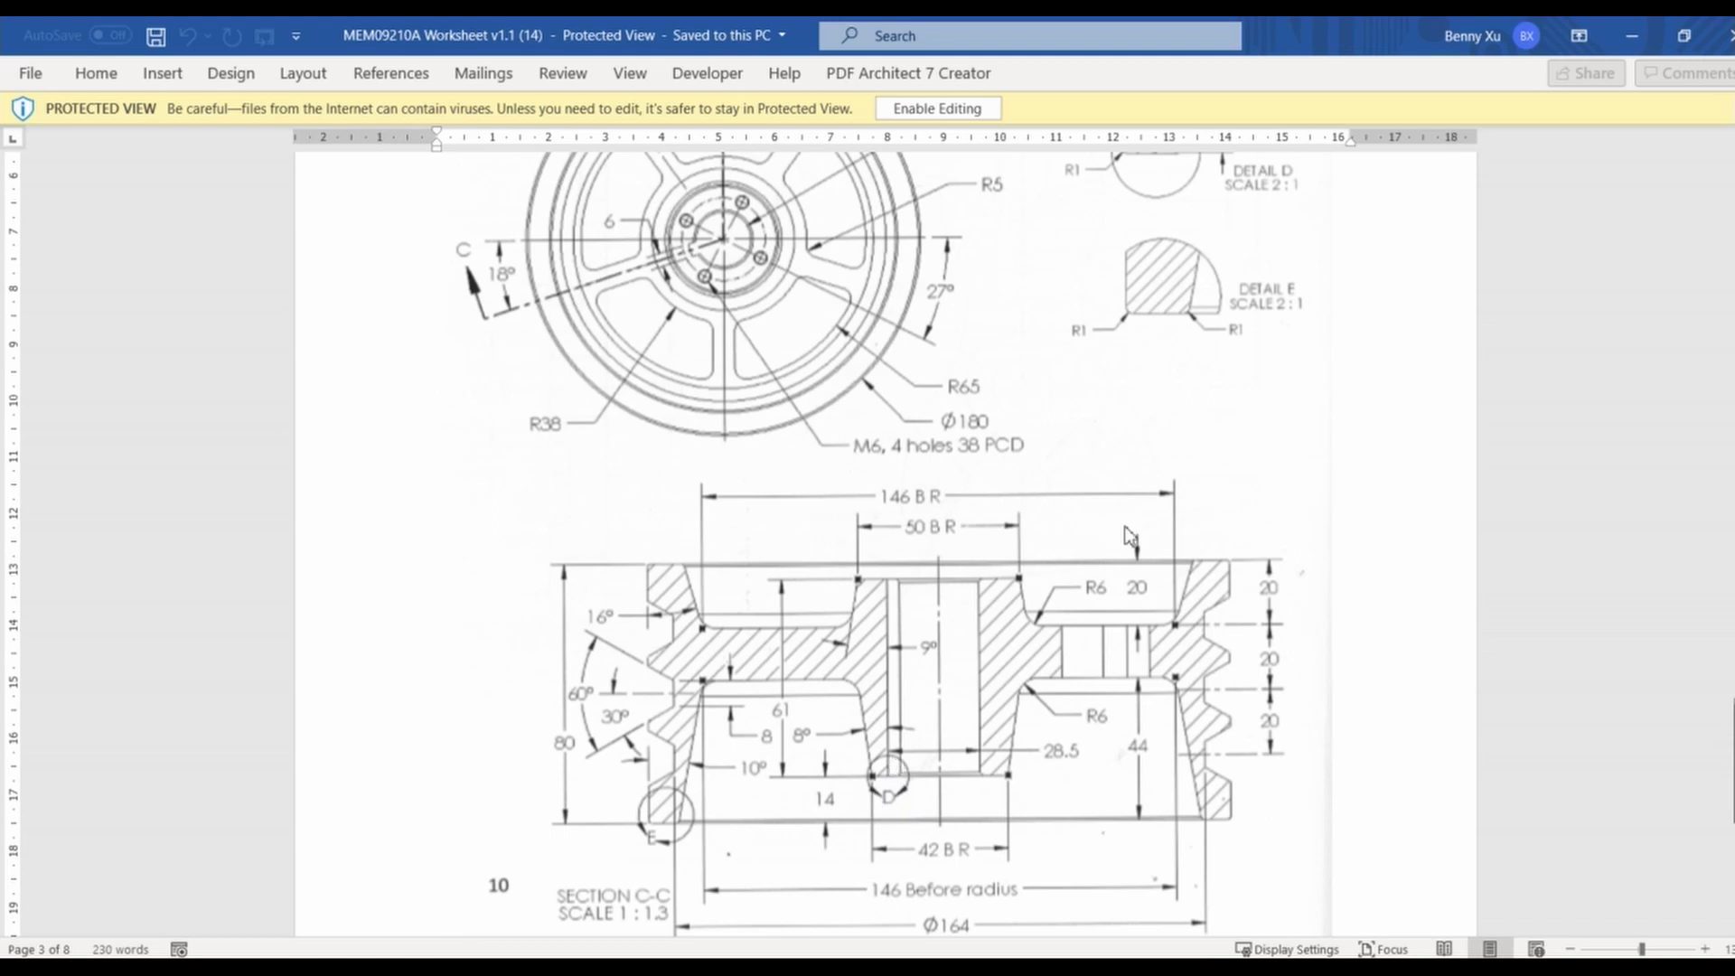
{"action": "scroll", "coordinate": [1220, 402], "scroll_direction": "up", "scroll_amount": 3}
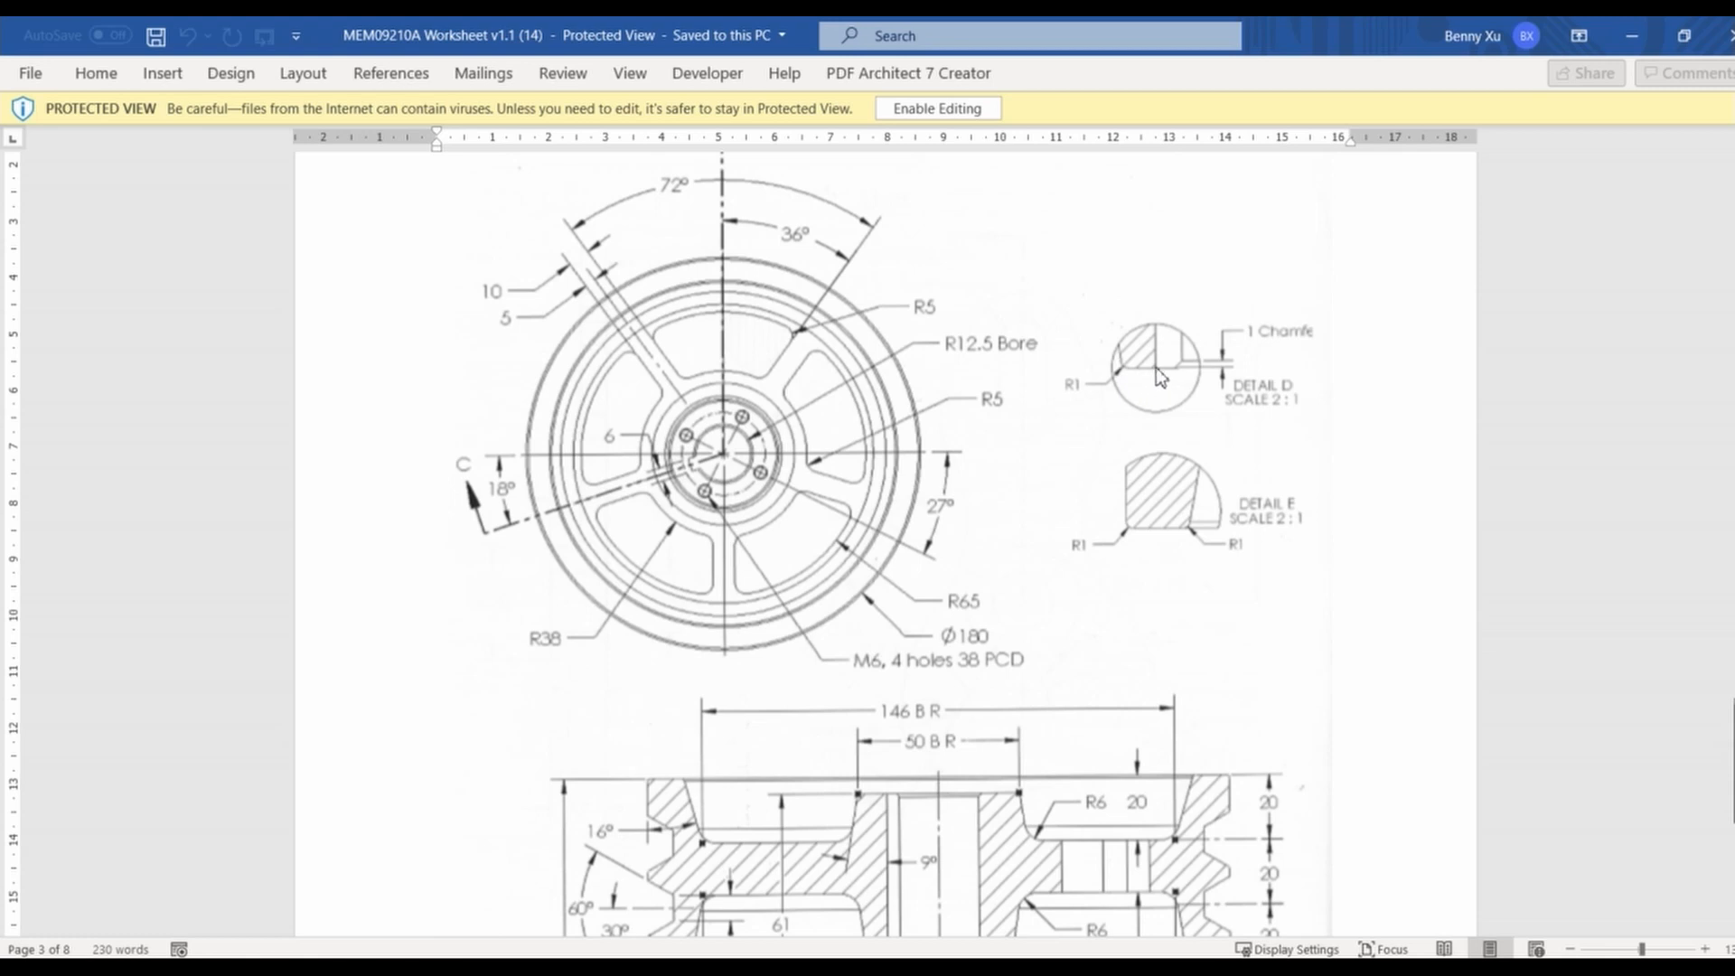
{"action": "scroll", "coordinate": [1150, 486], "scroll_direction": "down", "scroll_amount": 3}
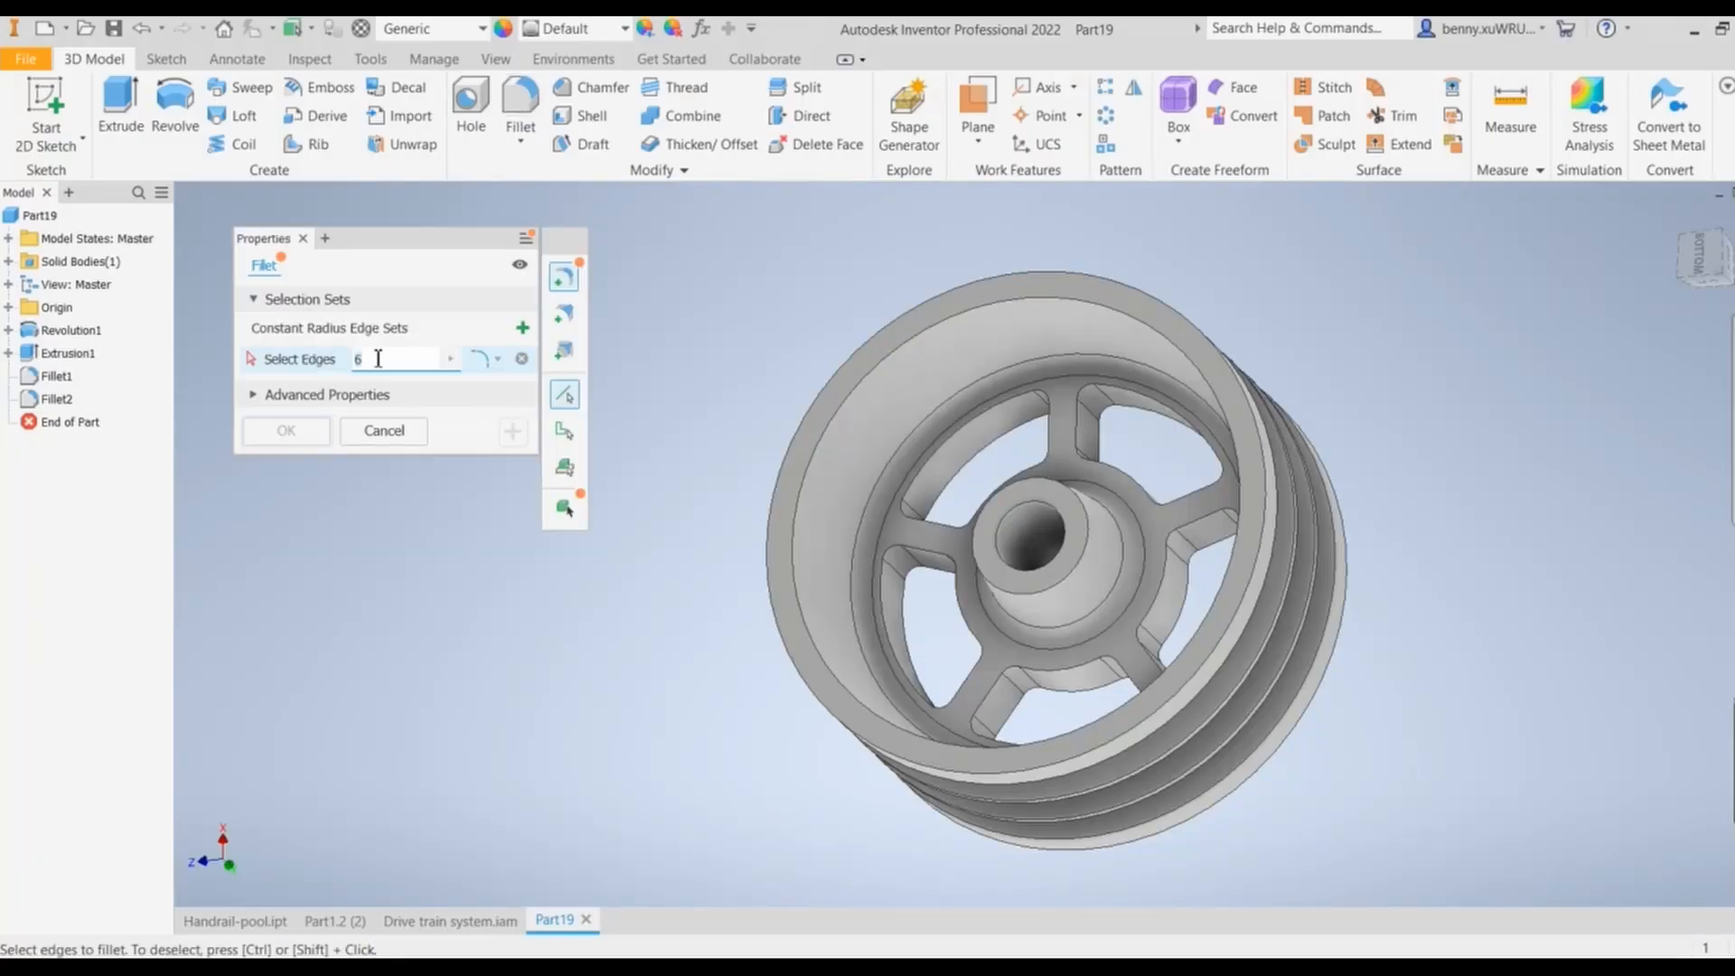
{"action": "type", "text": "6"}
{"action": "left_click", "coordinate": [827, 416]}
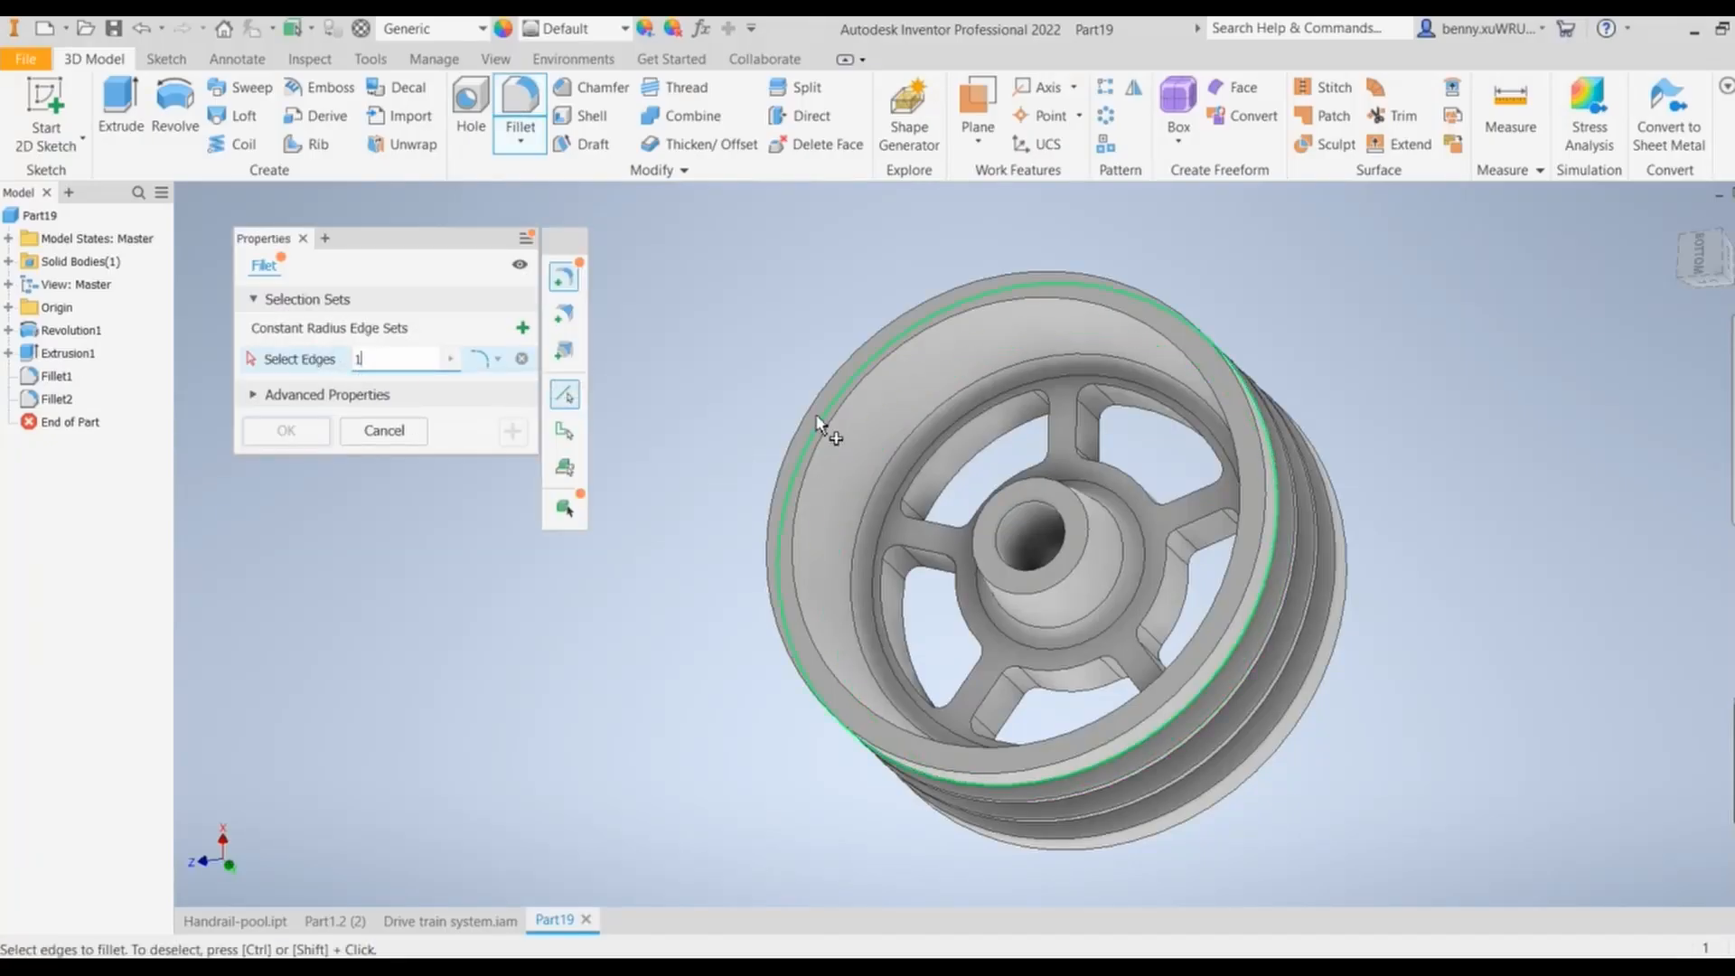
{"action": "left_click", "coordinate": [828, 414]}
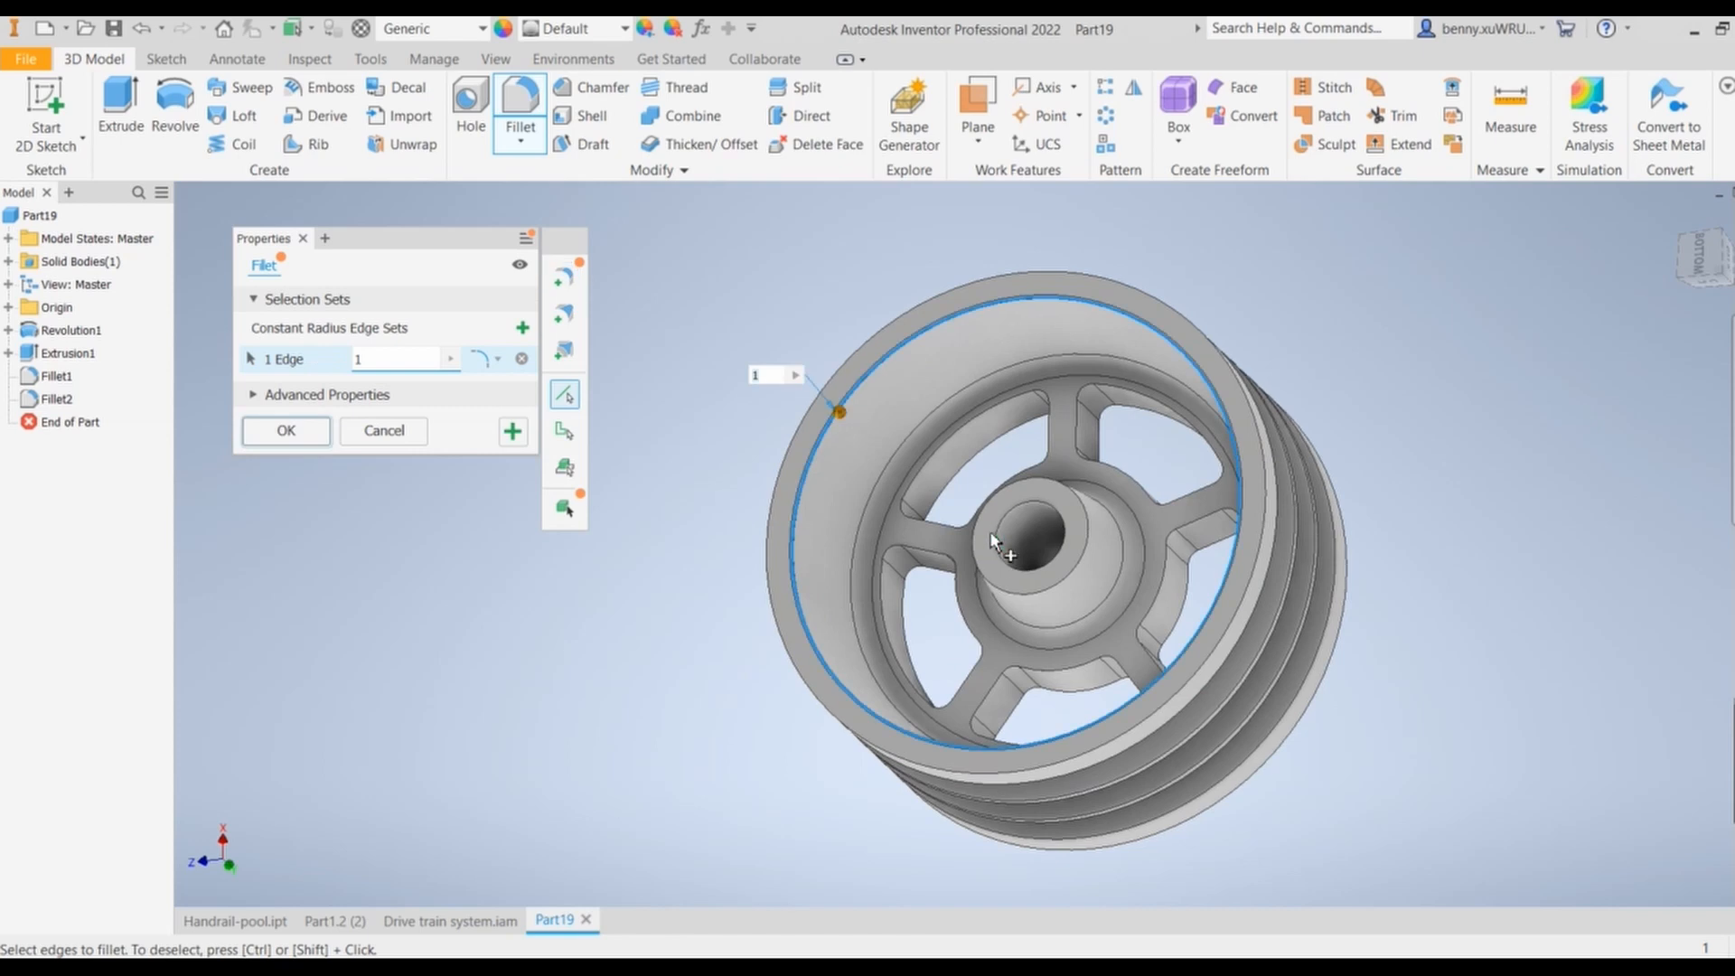
{"action": "left_click", "coordinate": [981, 566]}
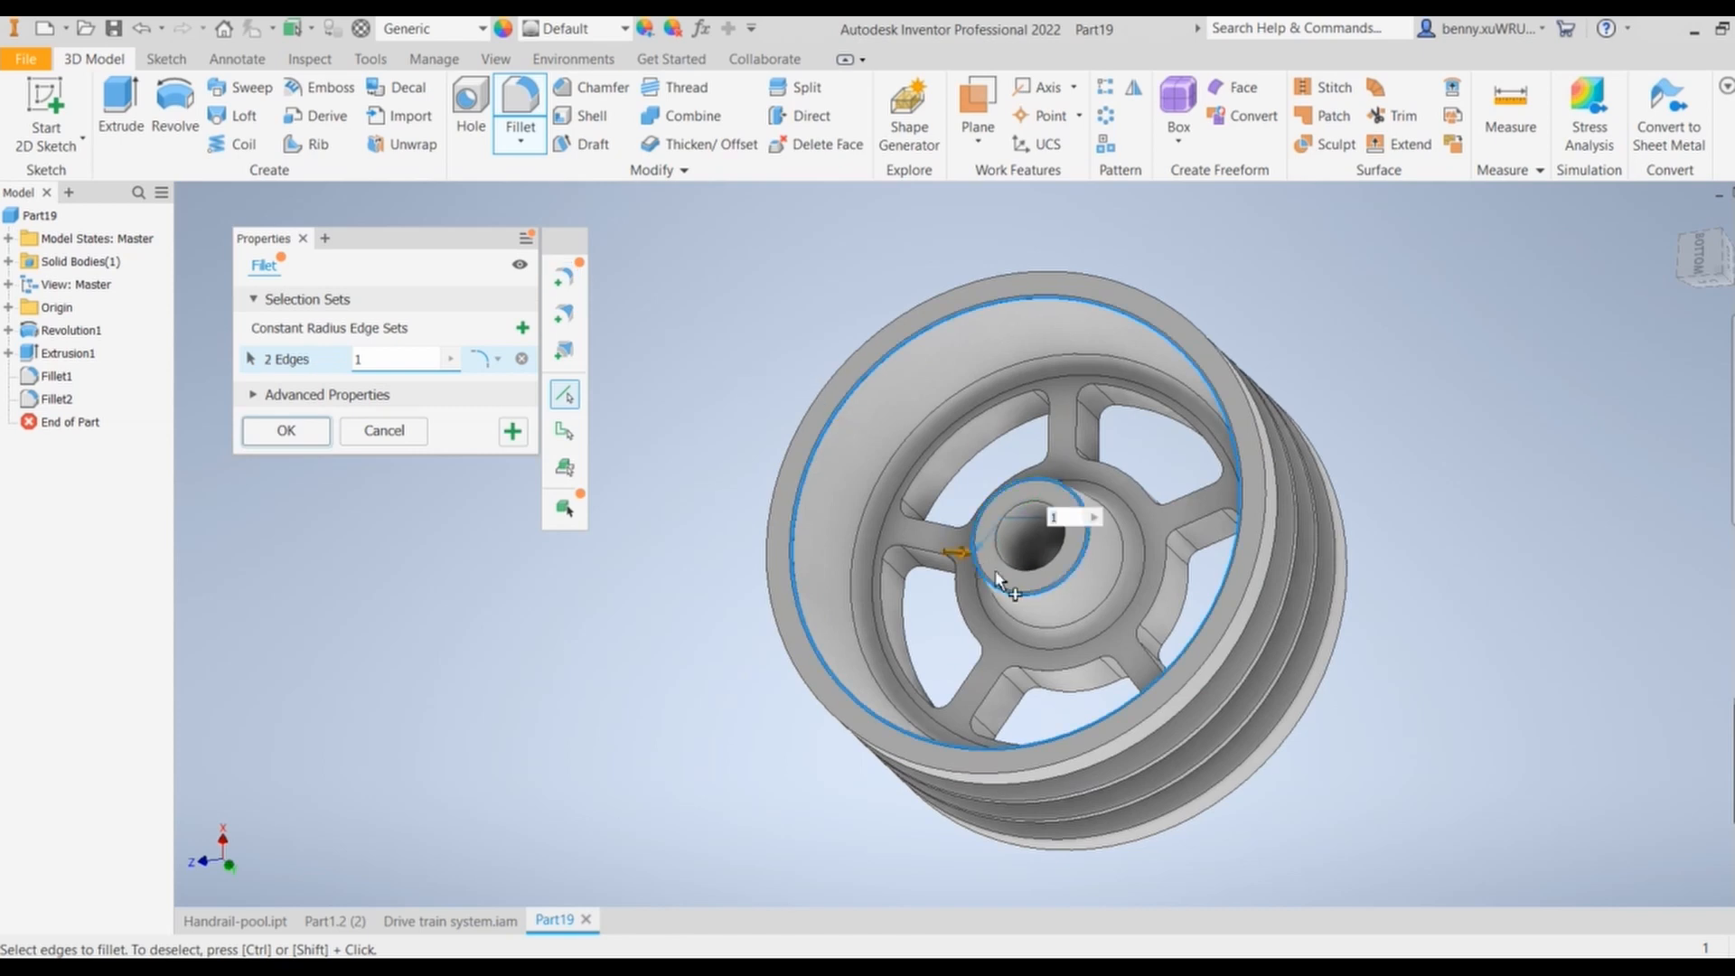
{"action": "left_click", "coordinate": [767, 587]}
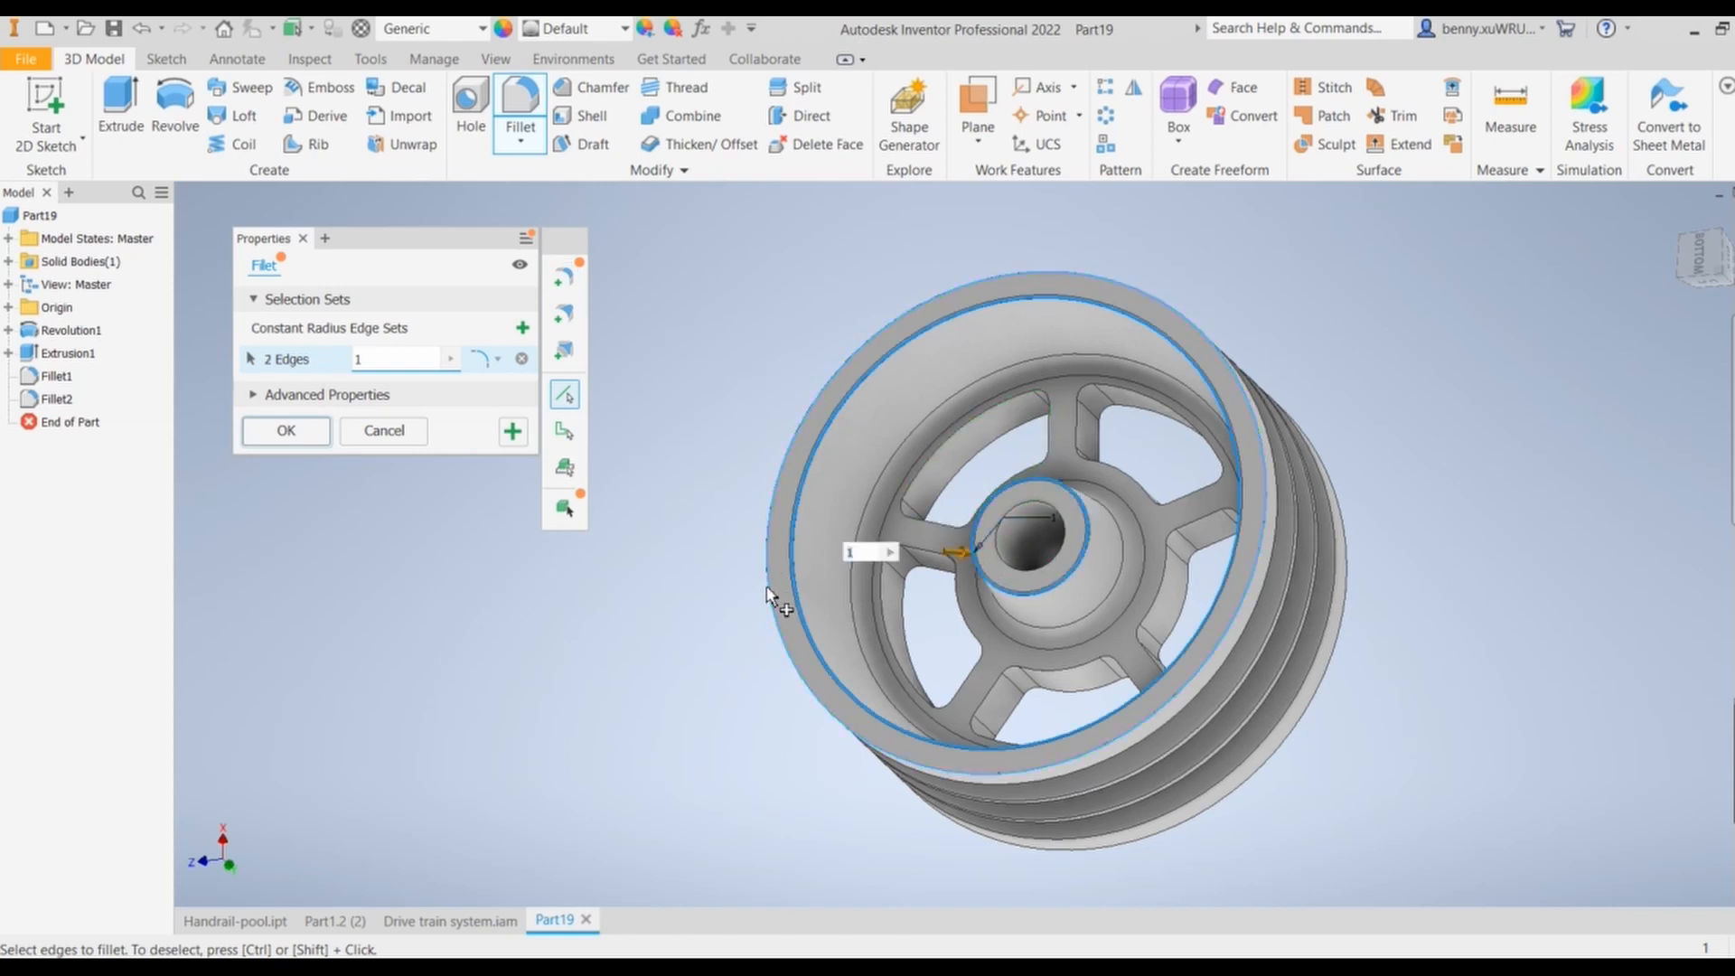
{"action": "left_click", "coordinate": [285, 430]}
Step: Inspect the filleted pulley from both sides, and study the bore and keyway dimensions in the worksheet's front view and section C-C
{"action": "middle_click_drag", "start_coordinate": [1377, 593], "coordinate": [1418, 647], "text": "shift"}
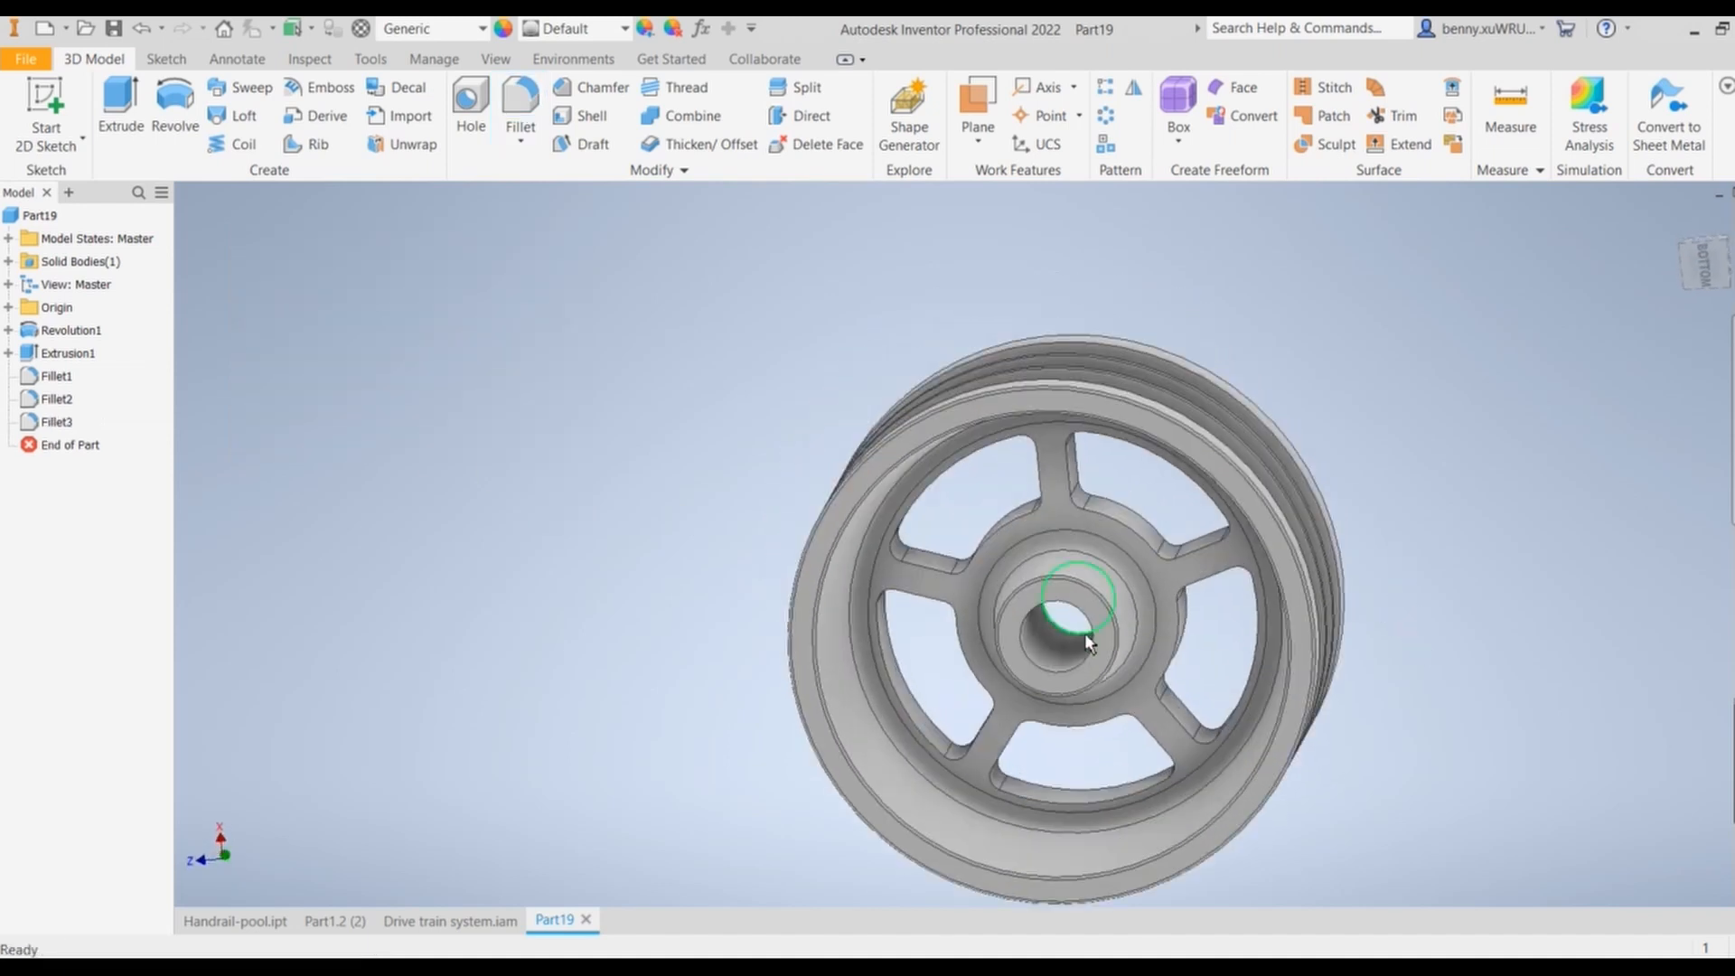
{"action": "middle_click_drag", "start_coordinate": [1288, 607], "coordinate": [964, 681], "text": "shift"}
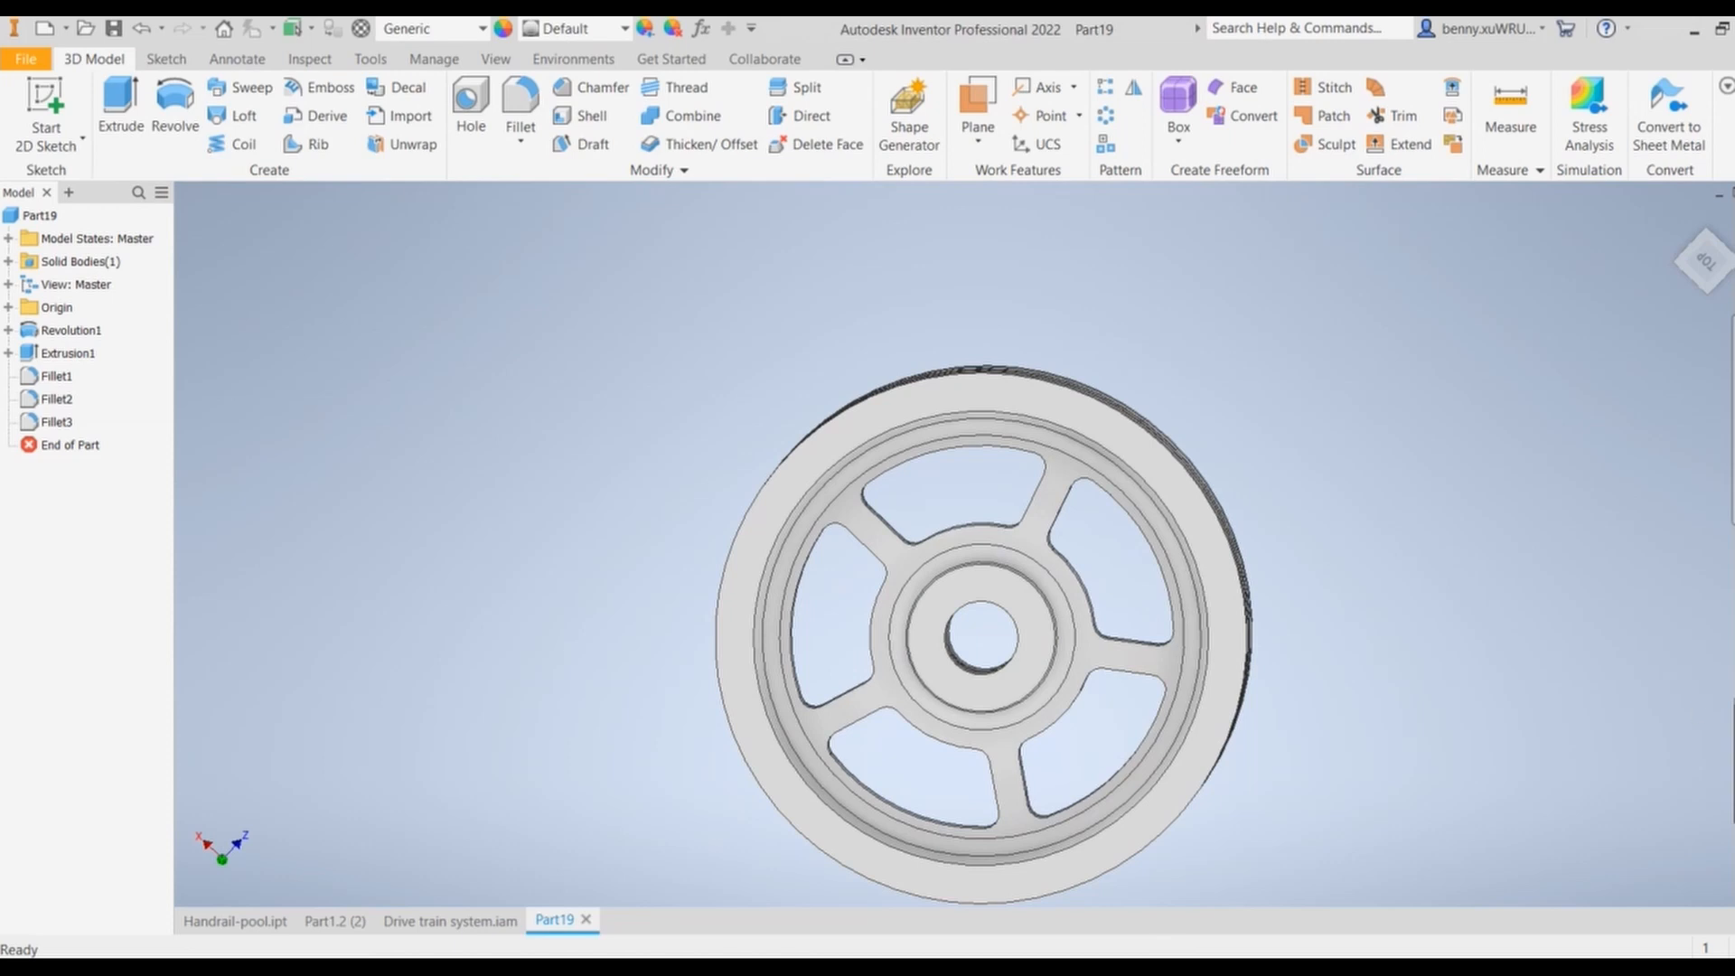
{"action": "key", "text": "alt+Tab"}
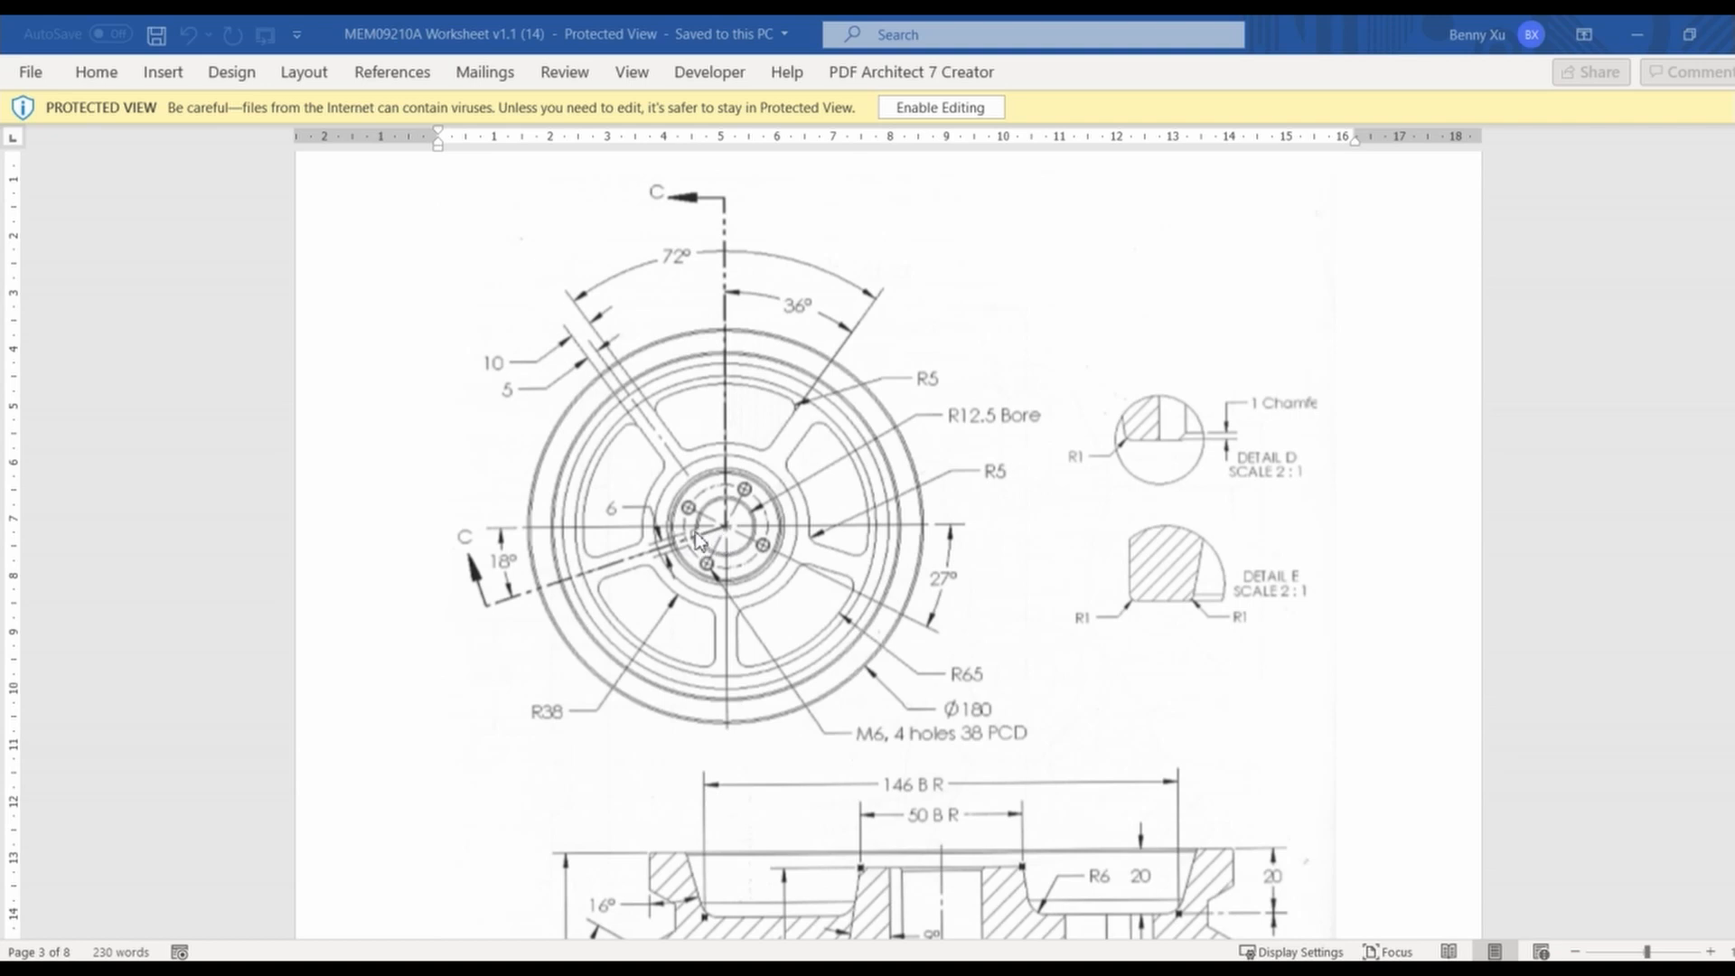
{"action": "scroll", "coordinate": [1010, 743], "scroll_direction": "down", "scroll_amount": 4}
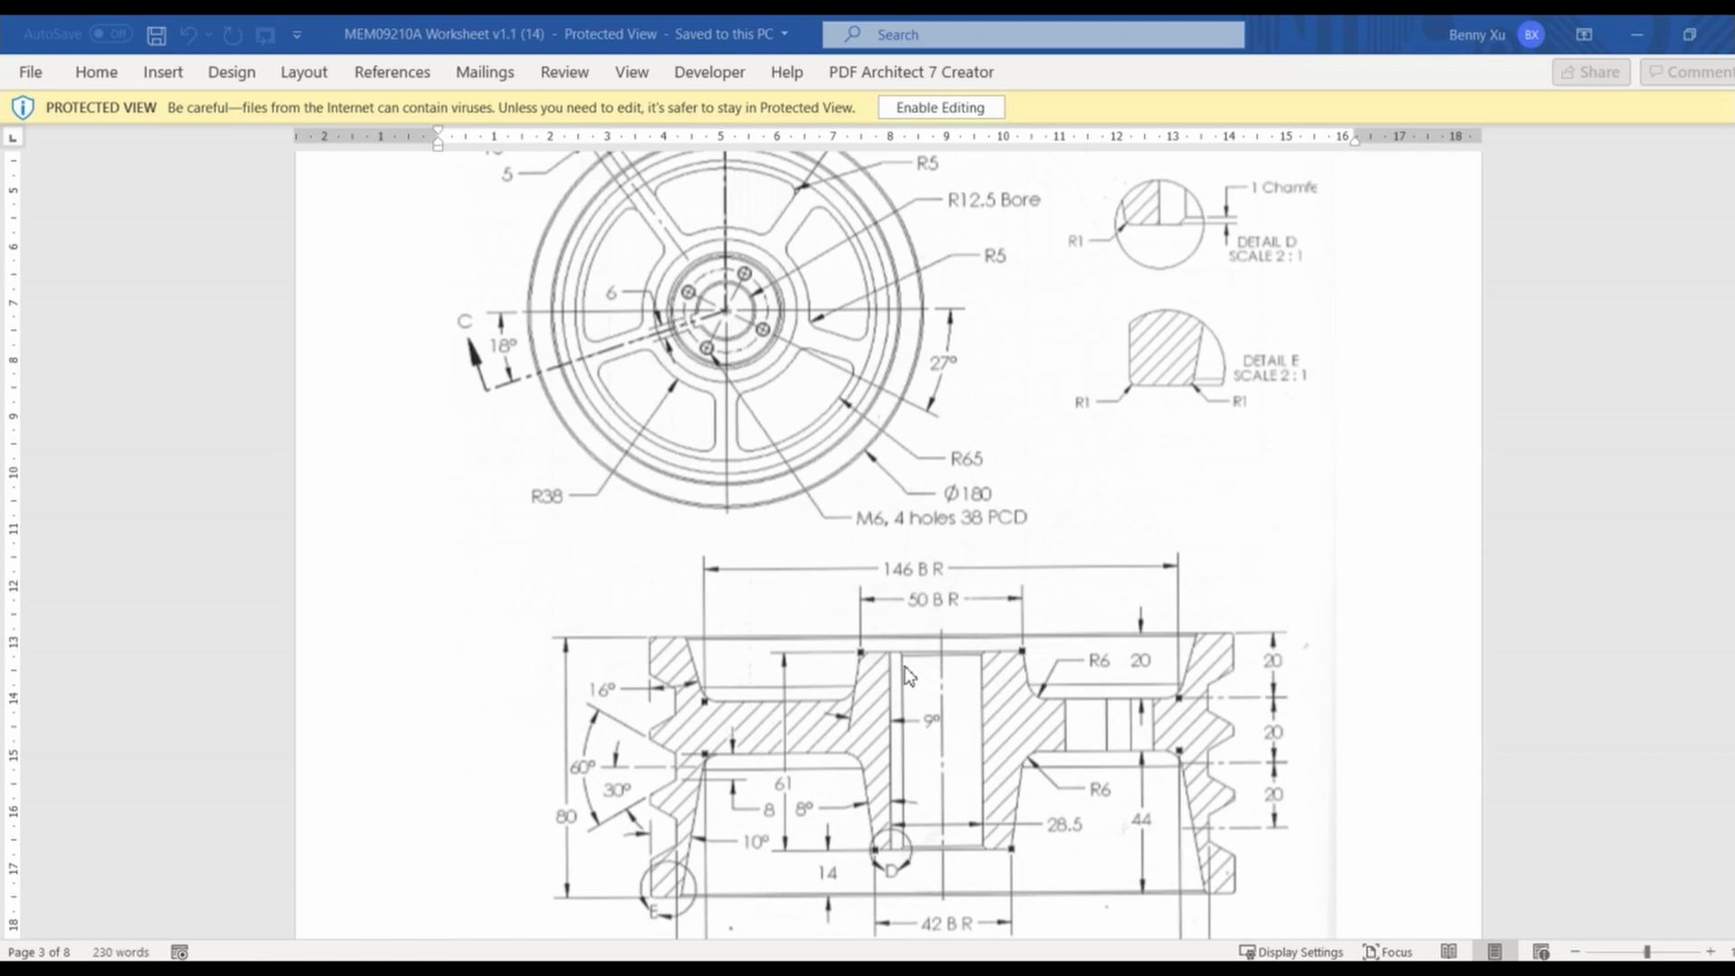
{"action": "scroll", "coordinate": [911, 562], "scroll_direction": "up", "scroll_amount": 1}
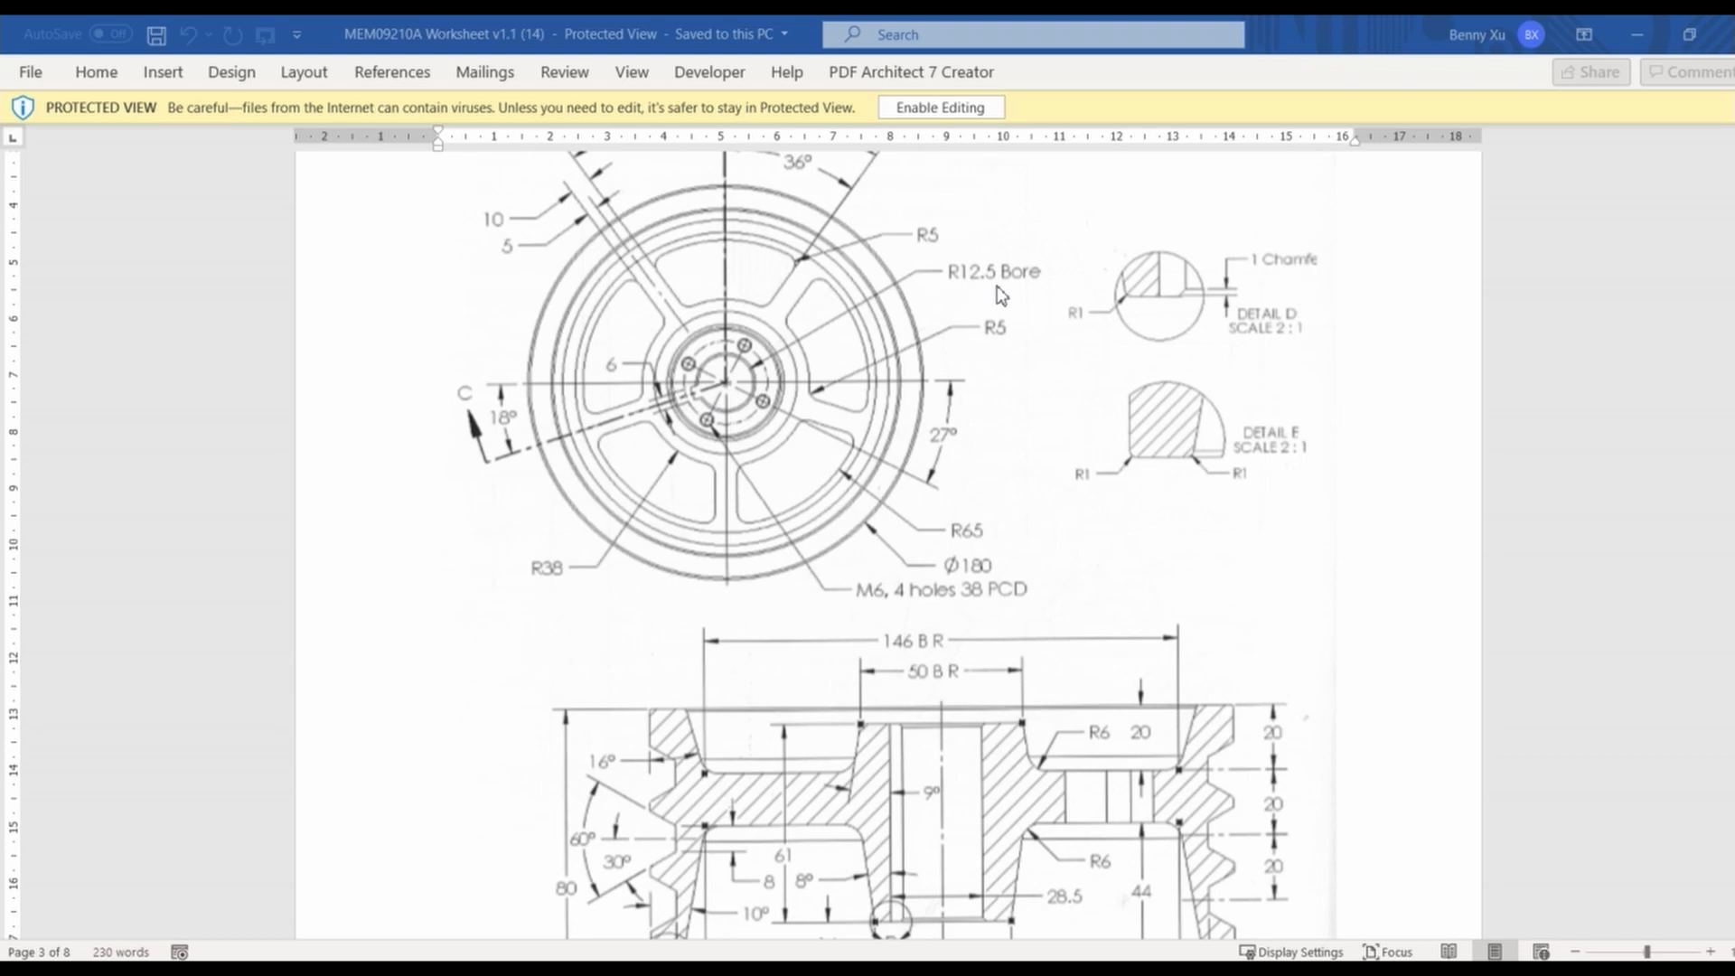
{"action": "scroll", "coordinate": [998, 290], "scroll_direction": "down", "scroll_amount": 3}
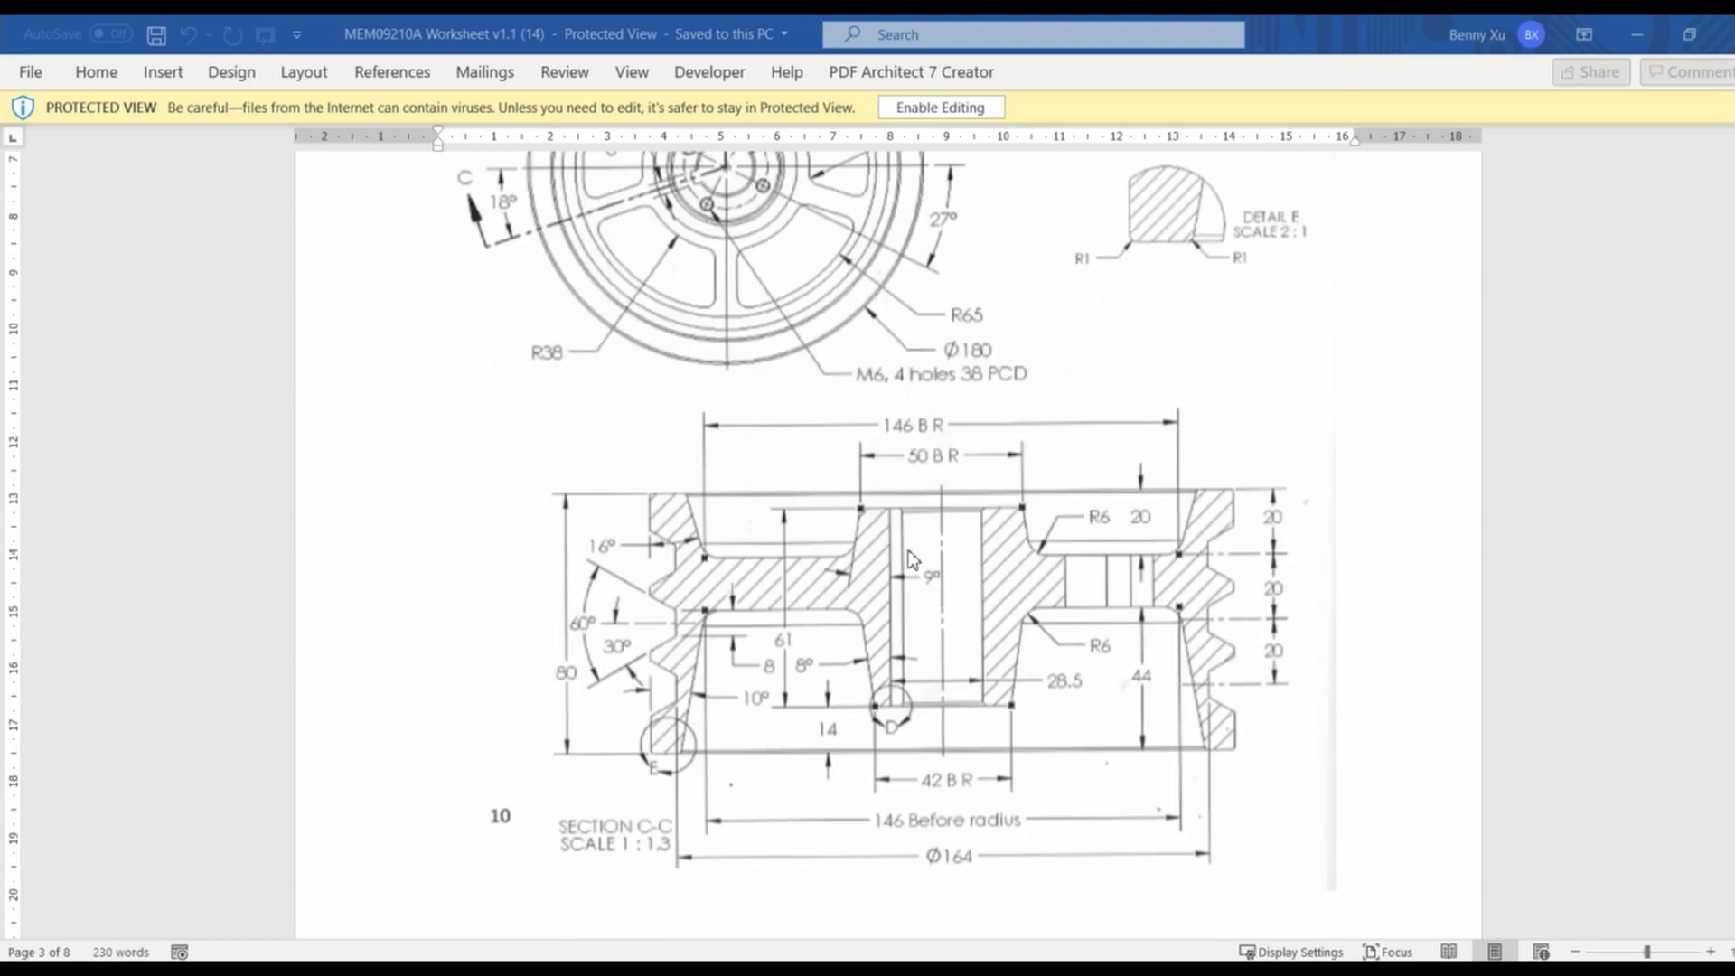
{"action": "scroll", "coordinate": [979, 437], "scroll_direction": "up", "scroll_amount": 3}
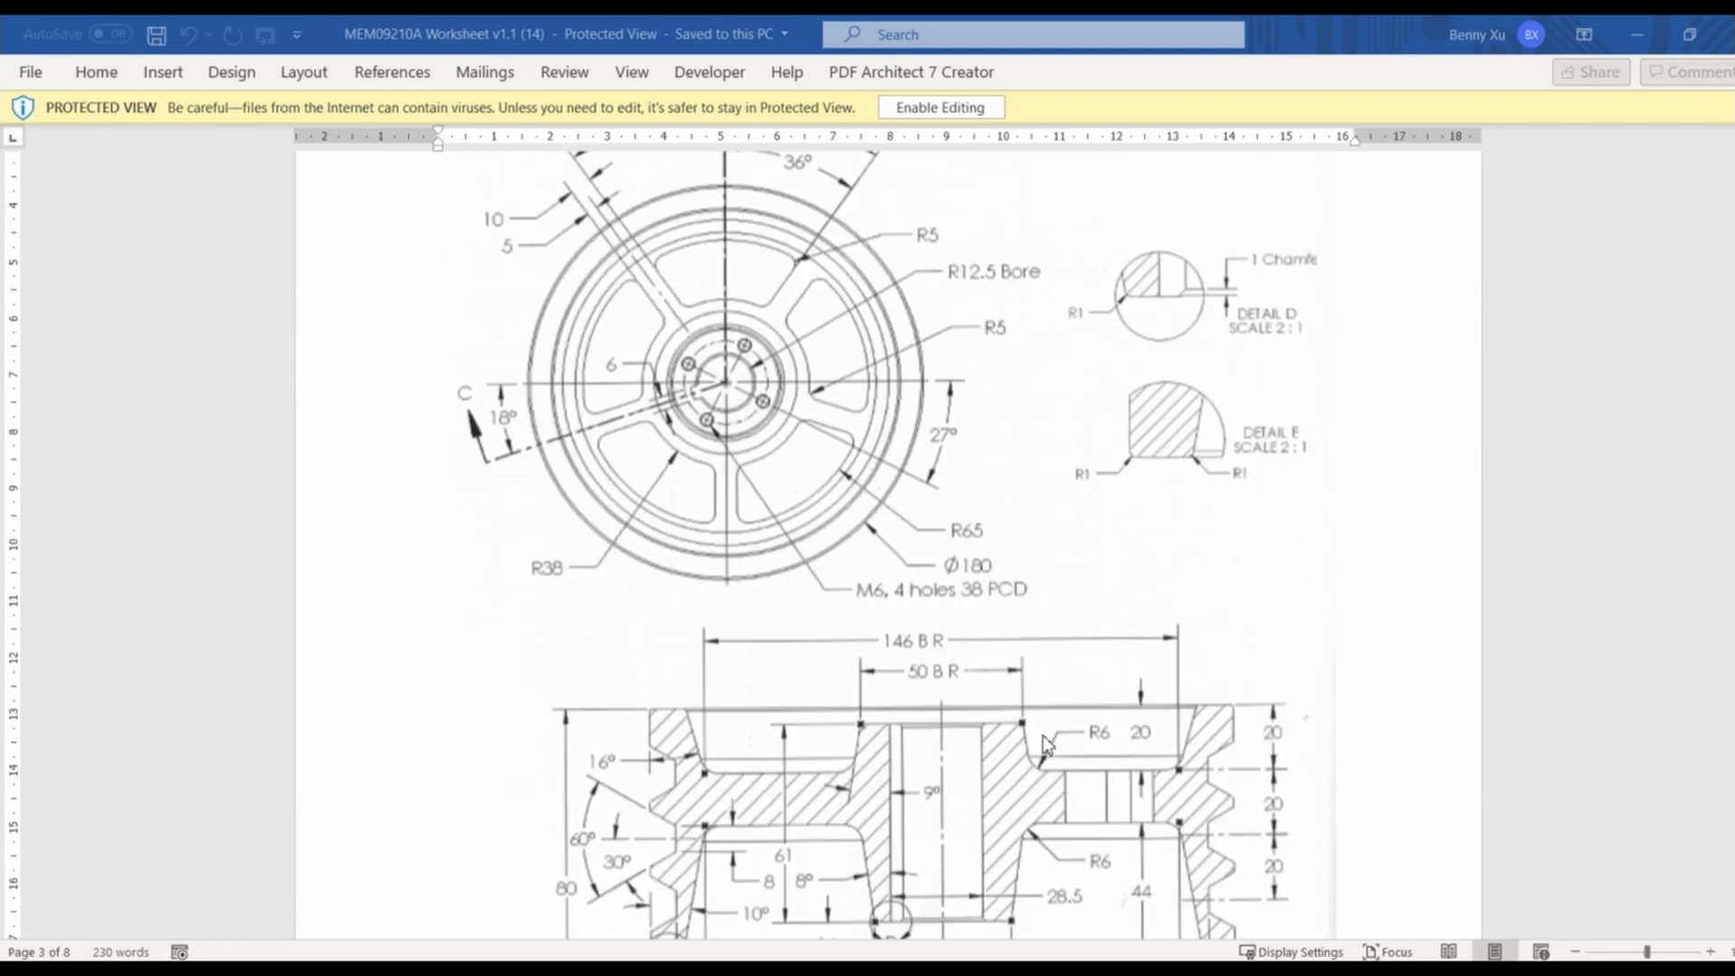
{"action": "scroll", "coordinate": [1040, 773], "scroll_direction": "down", "scroll_amount": 2}
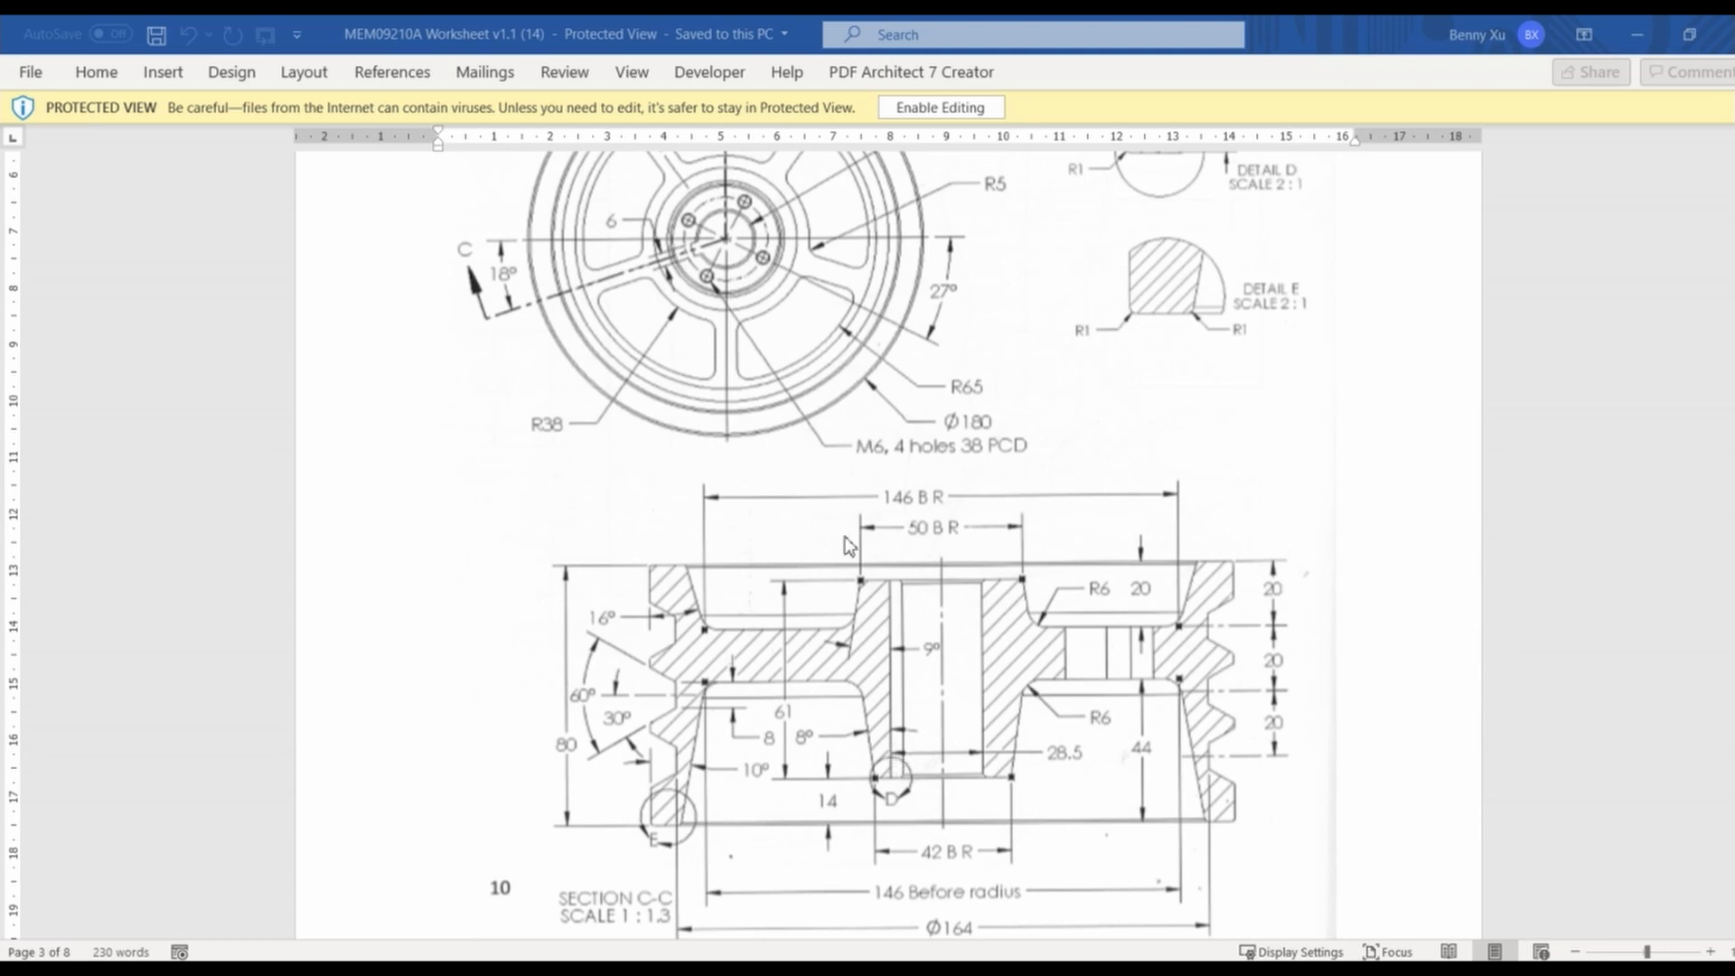
{"action": "scroll", "coordinate": [742, 386], "scroll_direction": "up", "scroll_amount": 2}
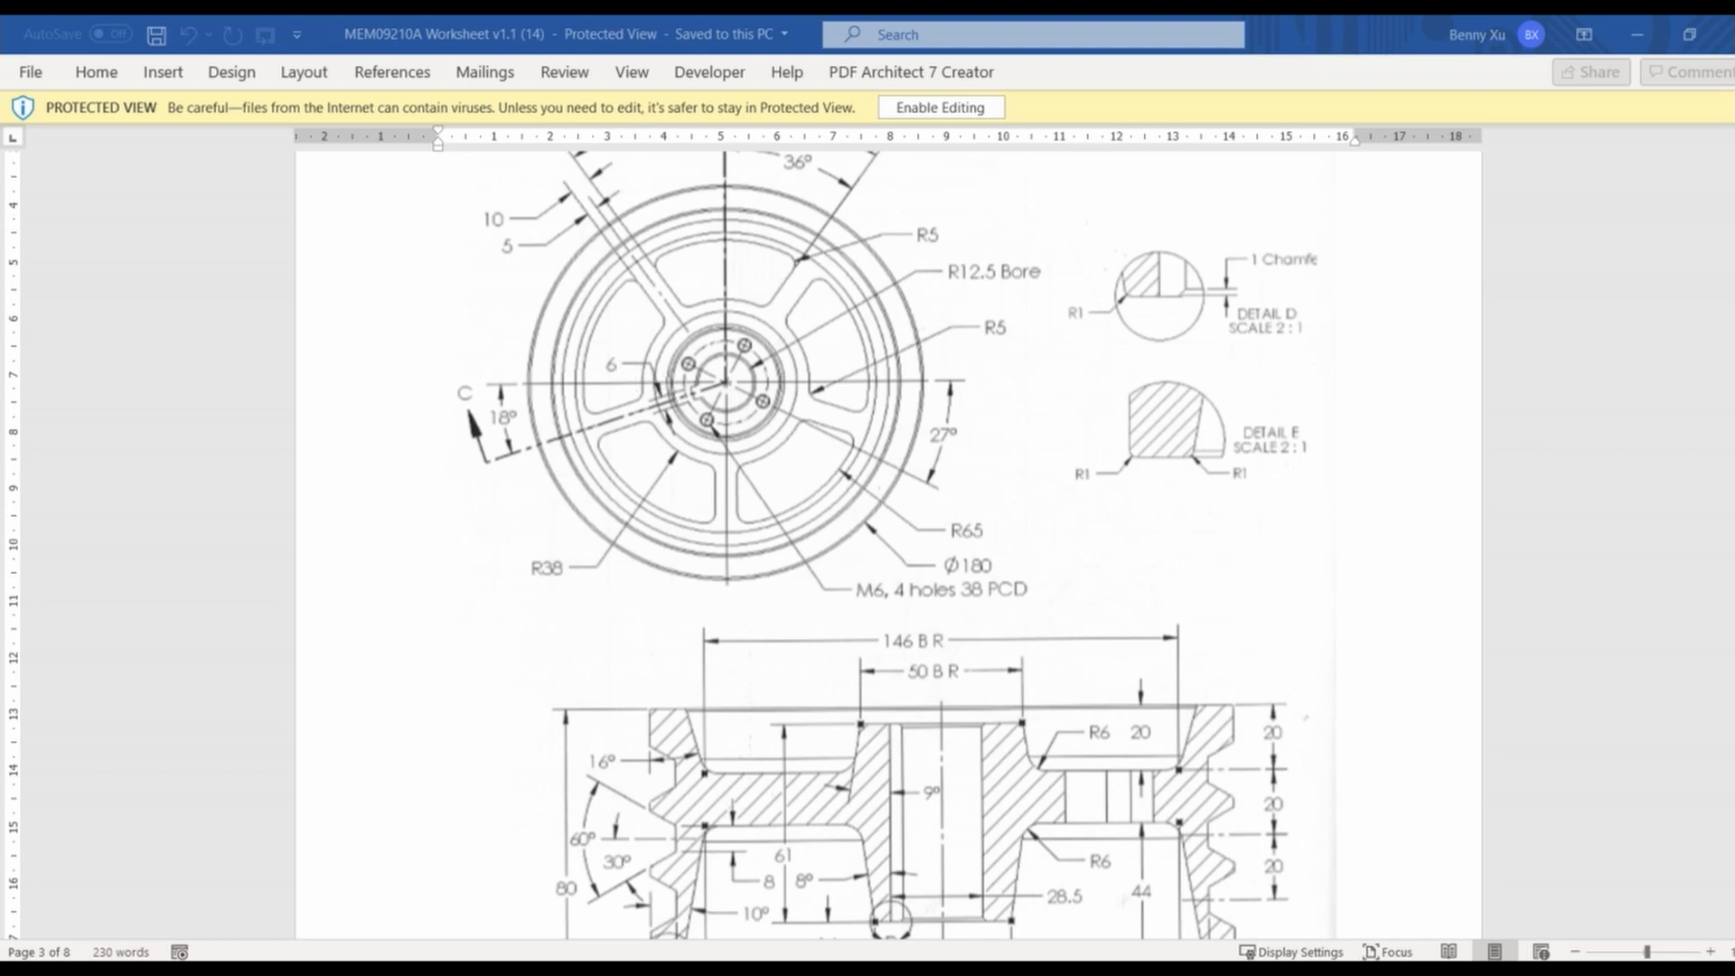
Step: Return to Inventor, start a sketch on the hub's flat end face, and draw a 25 mm circle over the bore
{"action": "key", "text": "alt+Tab"}
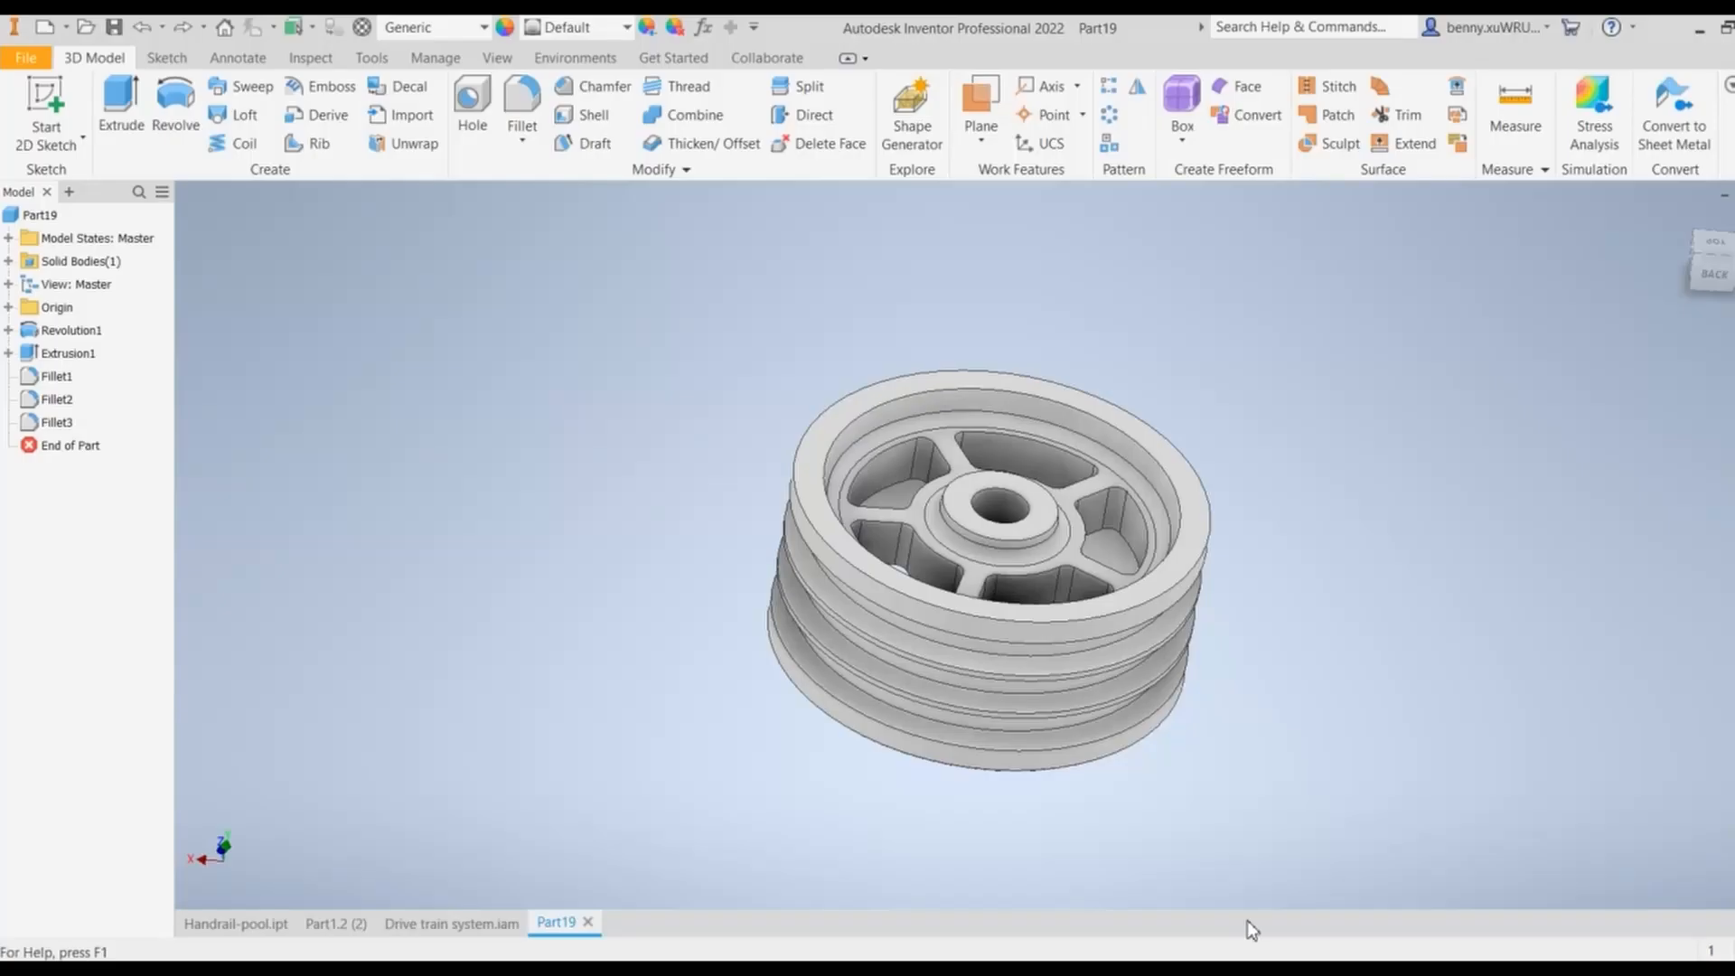
{"action": "left_click", "coordinate": [1034, 502]}
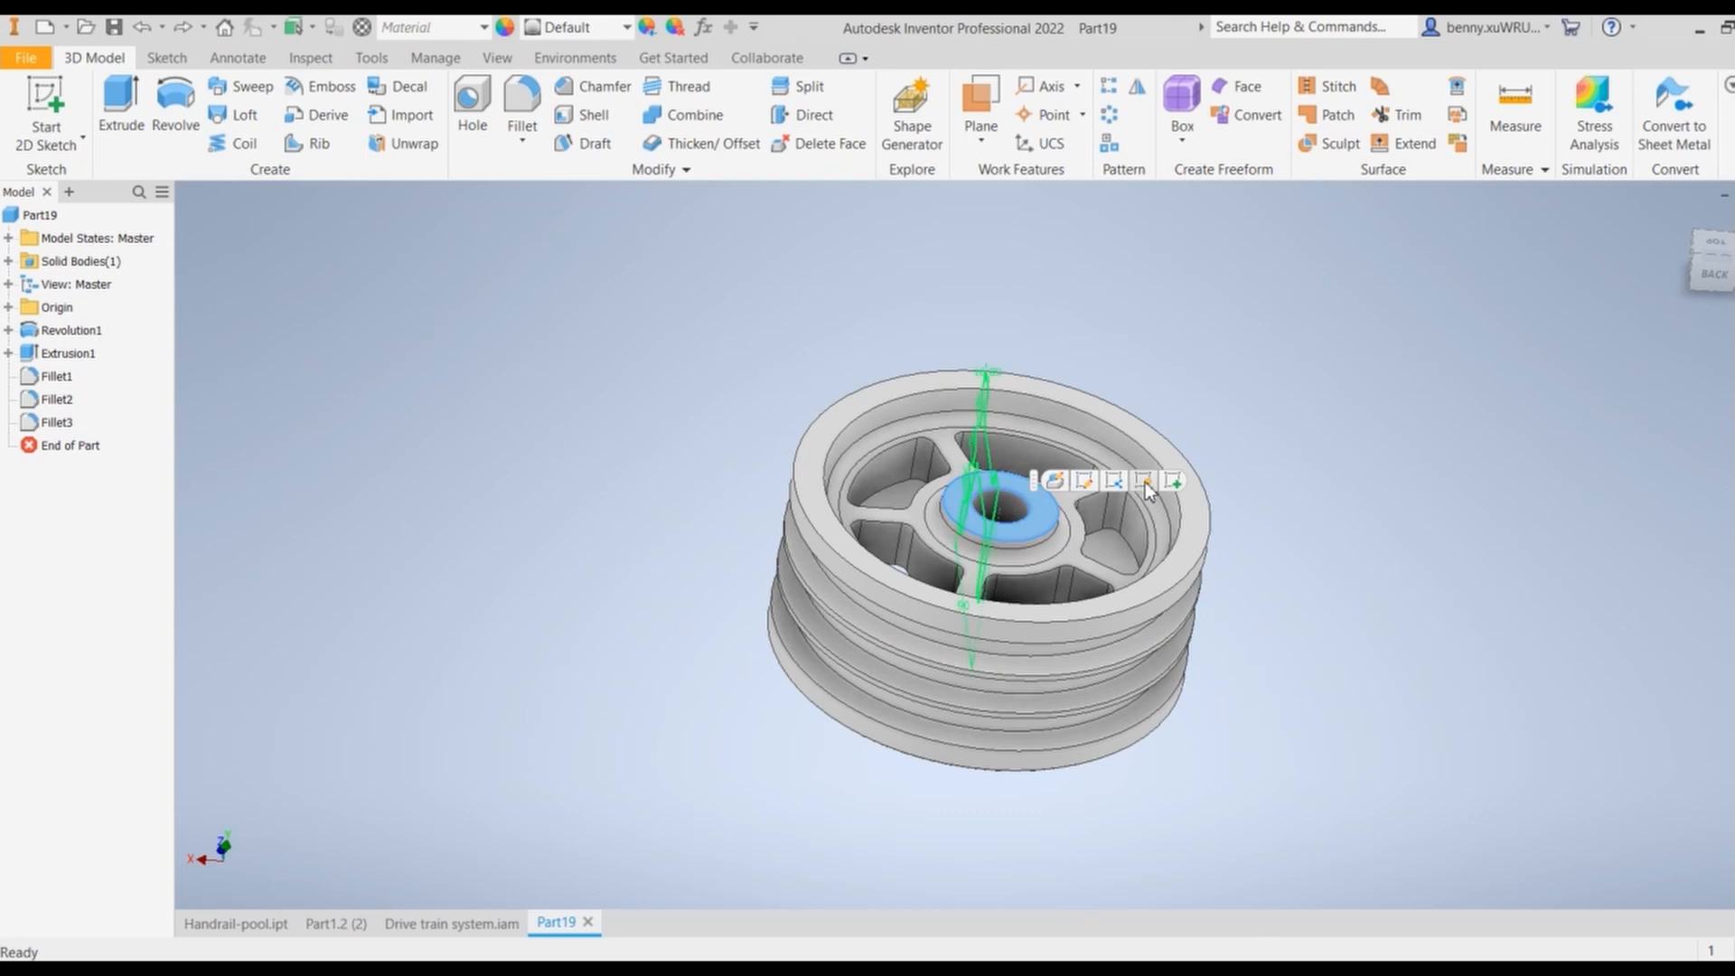
{"action": "left_click", "coordinate": [1173, 481]}
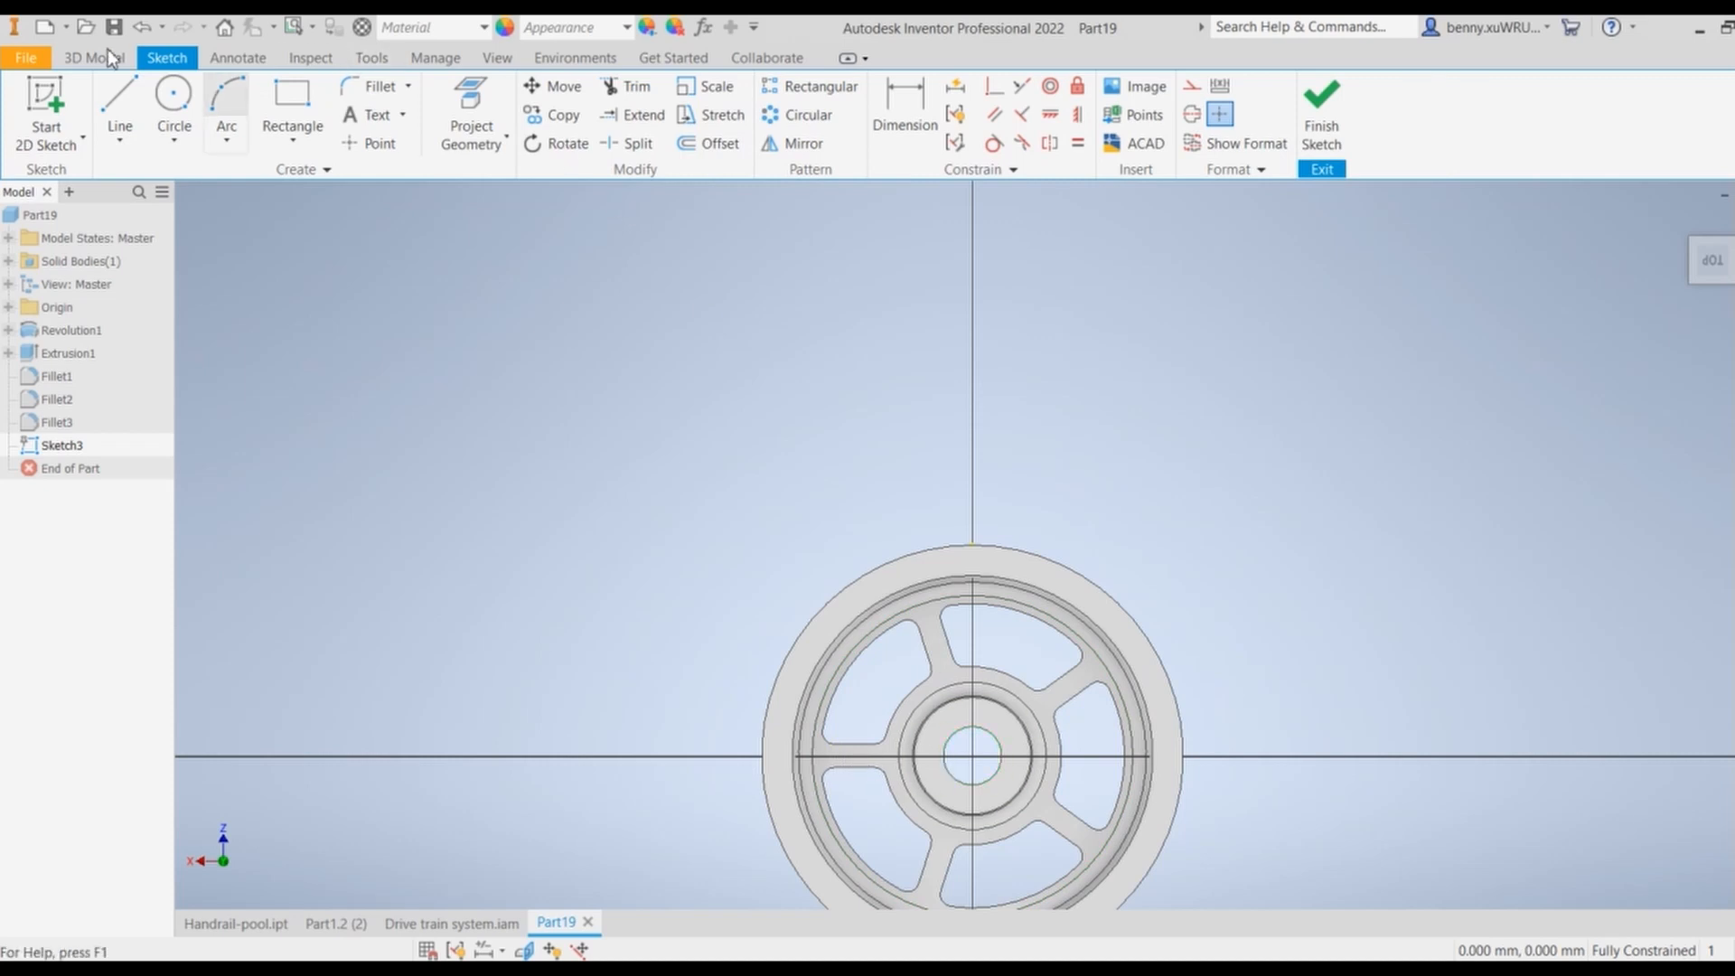
{"action": "left_click", "coordinate": [174, 95]}
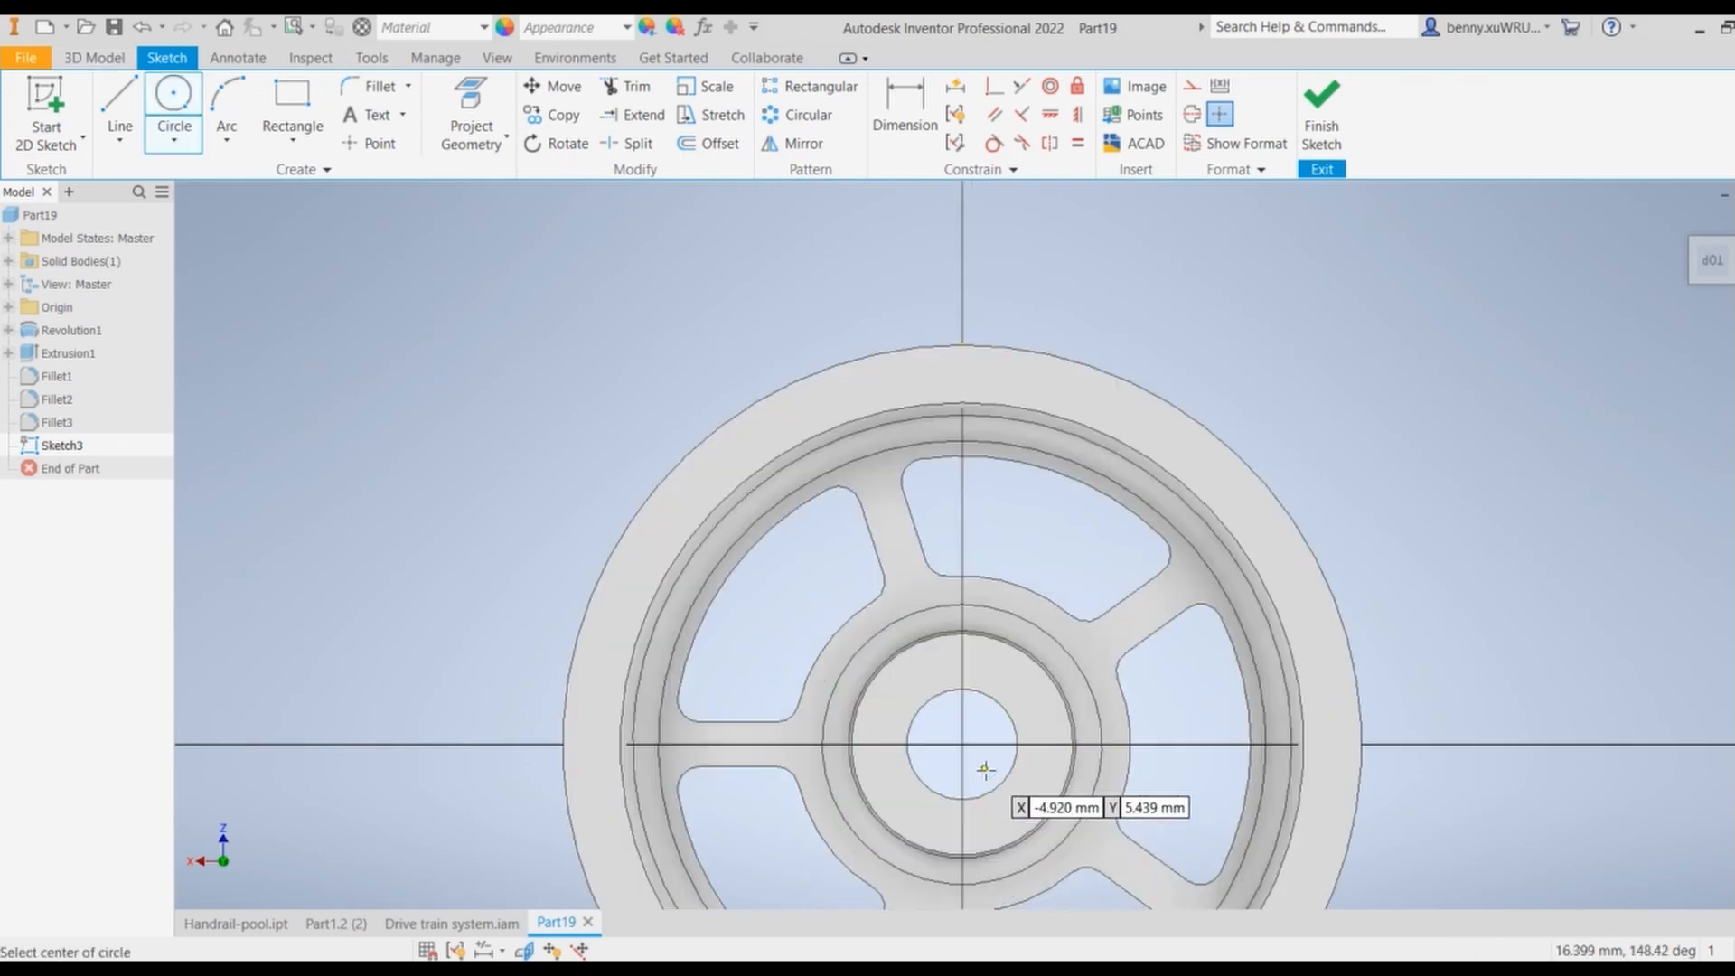
{"action": "scroll", "coordinate": [984, 769], "scroll_direction": "up", "scroll_amount": 5}
{"action": "left_click", "coordinate": [906, 683]}
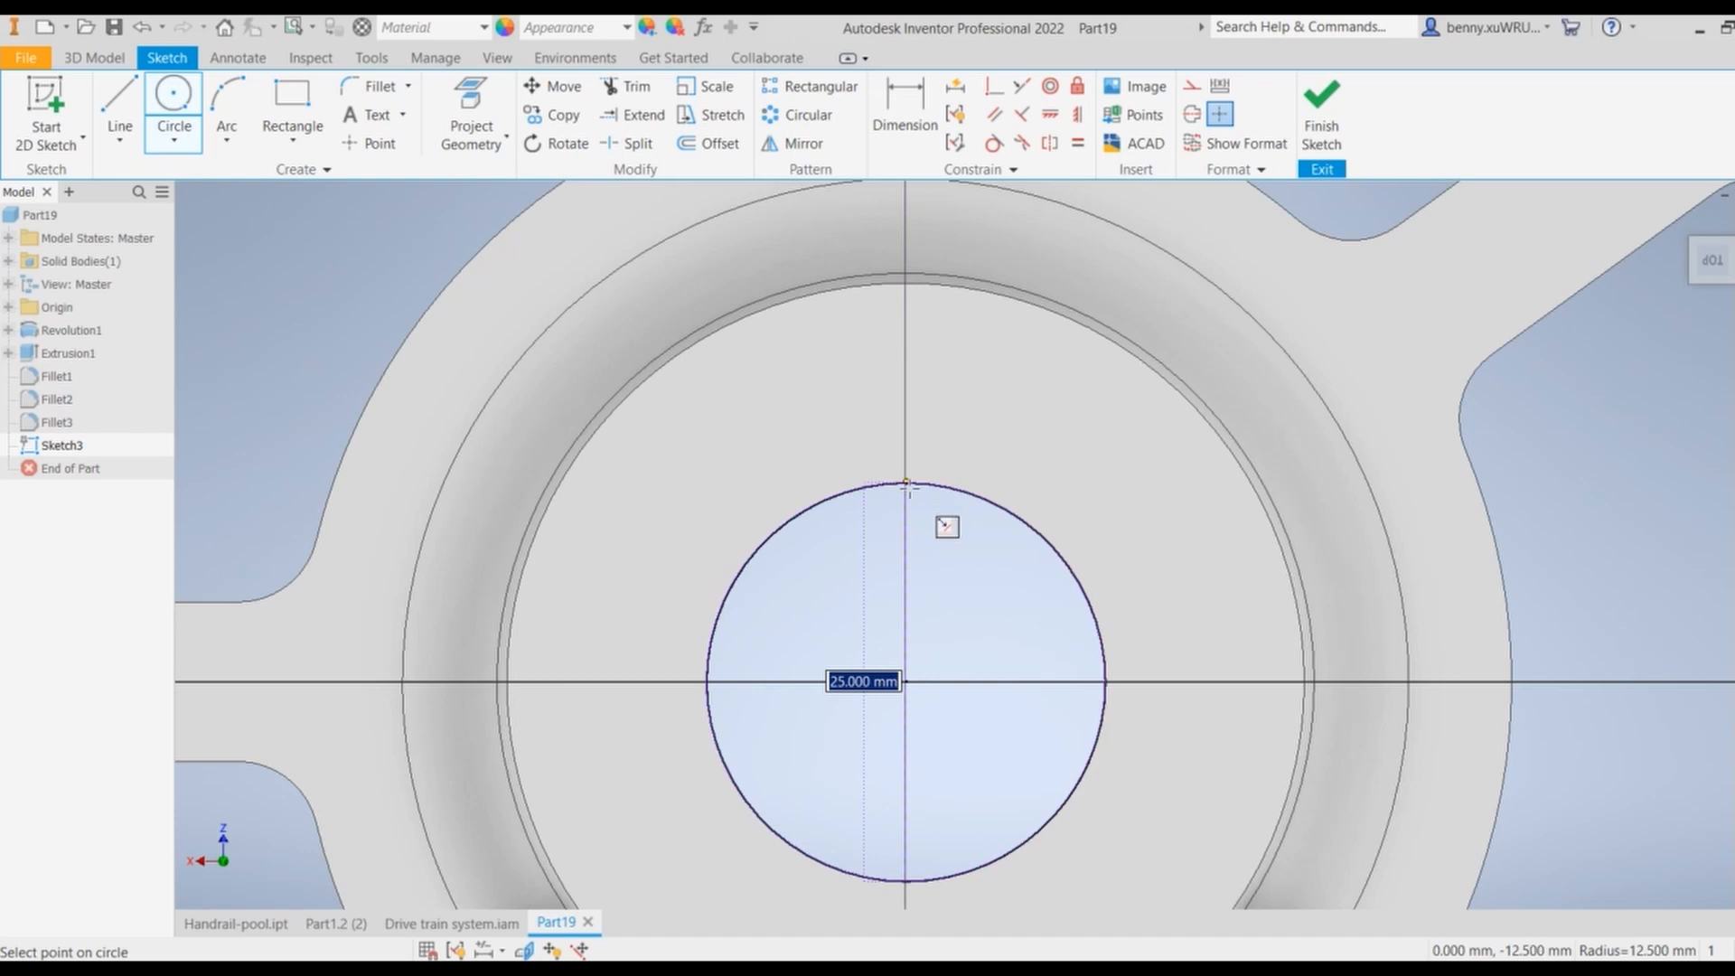
{"action": "left_click", "coordinate": [907, 485]}
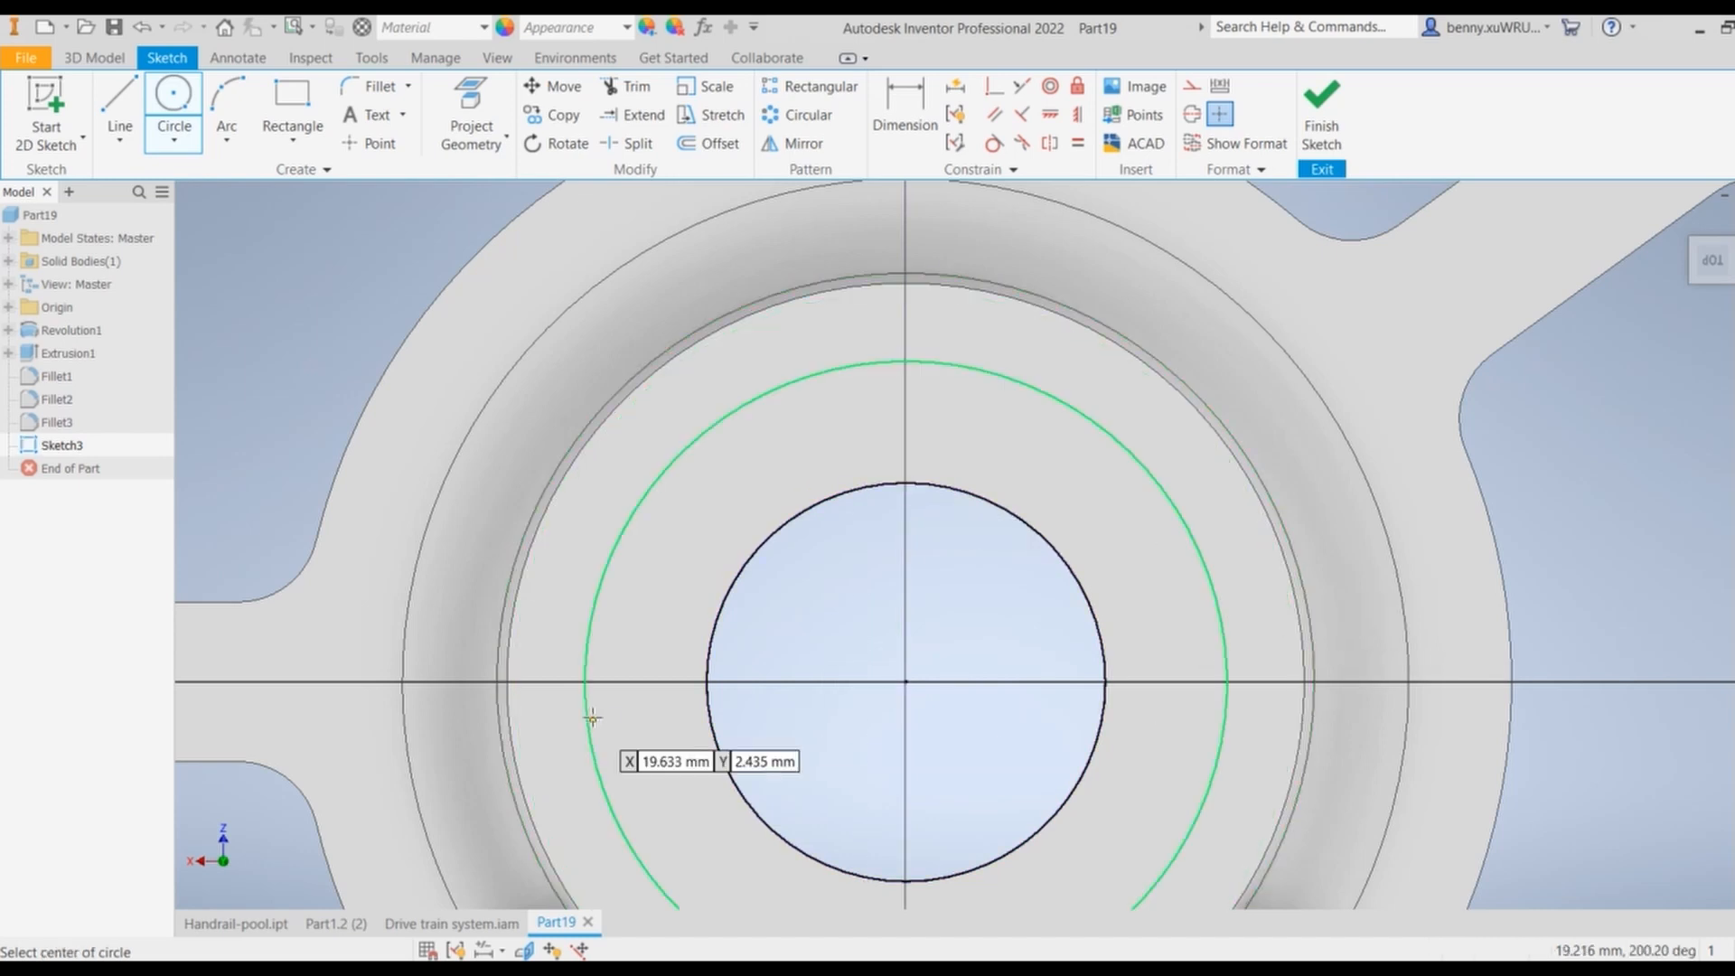
Step: Draw a horizontal line from the bore's centre to the circle's edge and make it a construction line
{"action": "left_click", "coordinate": [112, 104]}
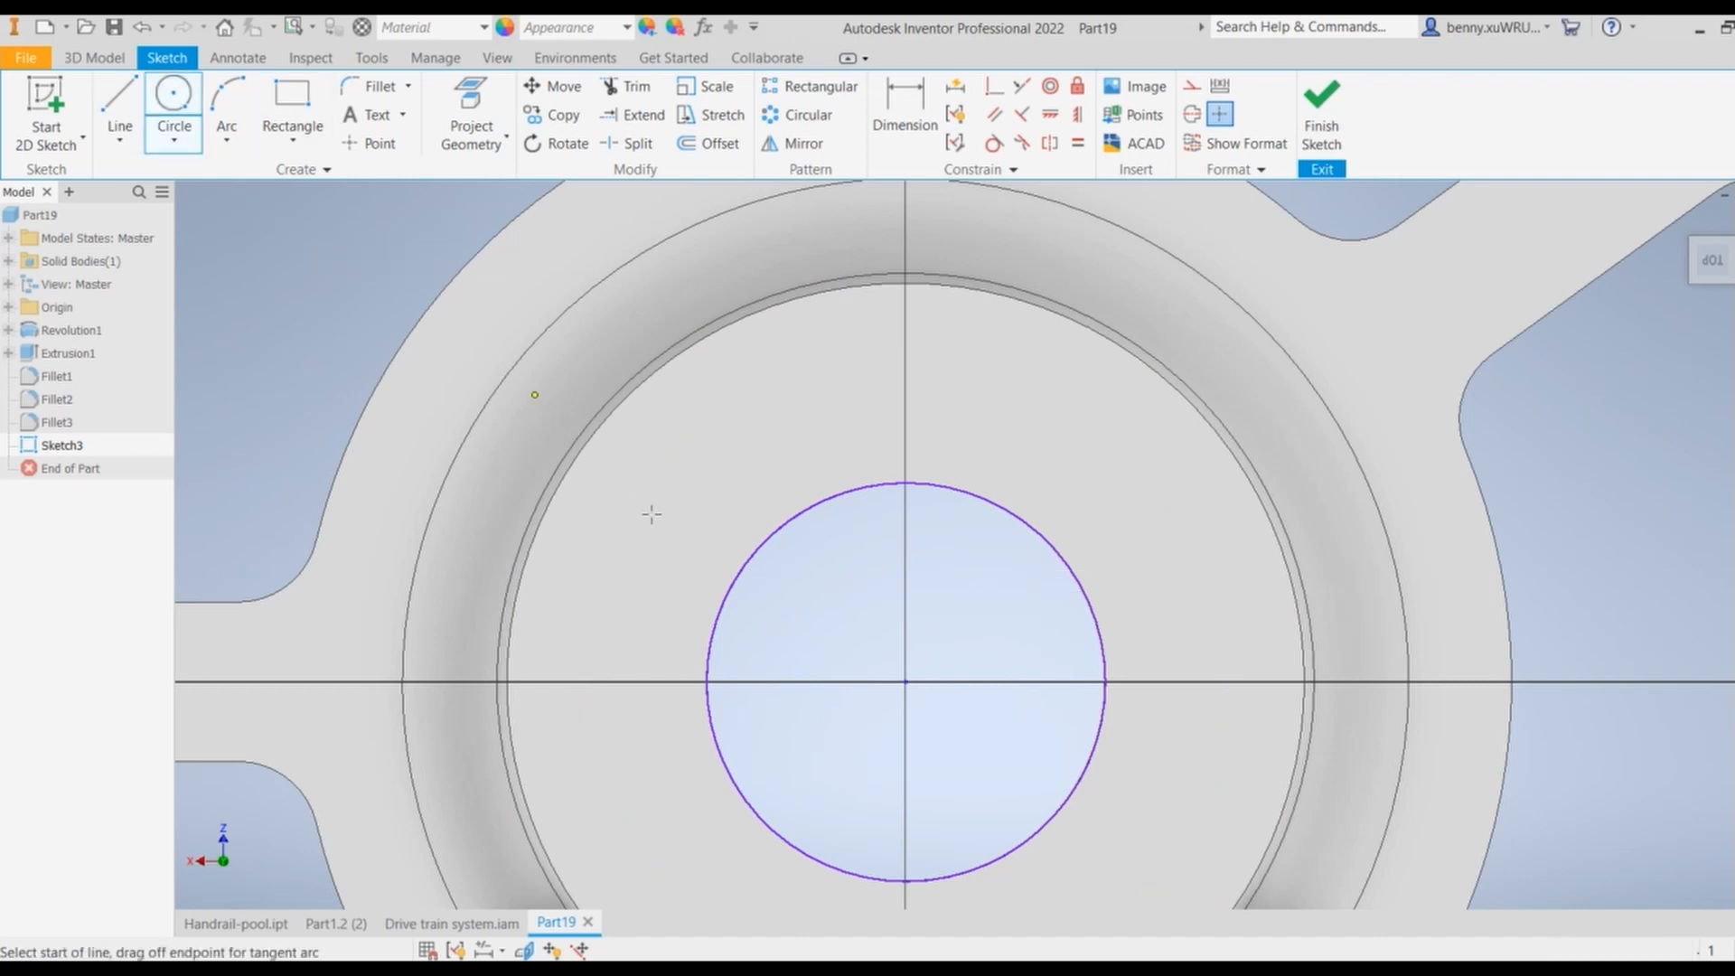
{"action": "left_click", "coordinate": [905, 681]}
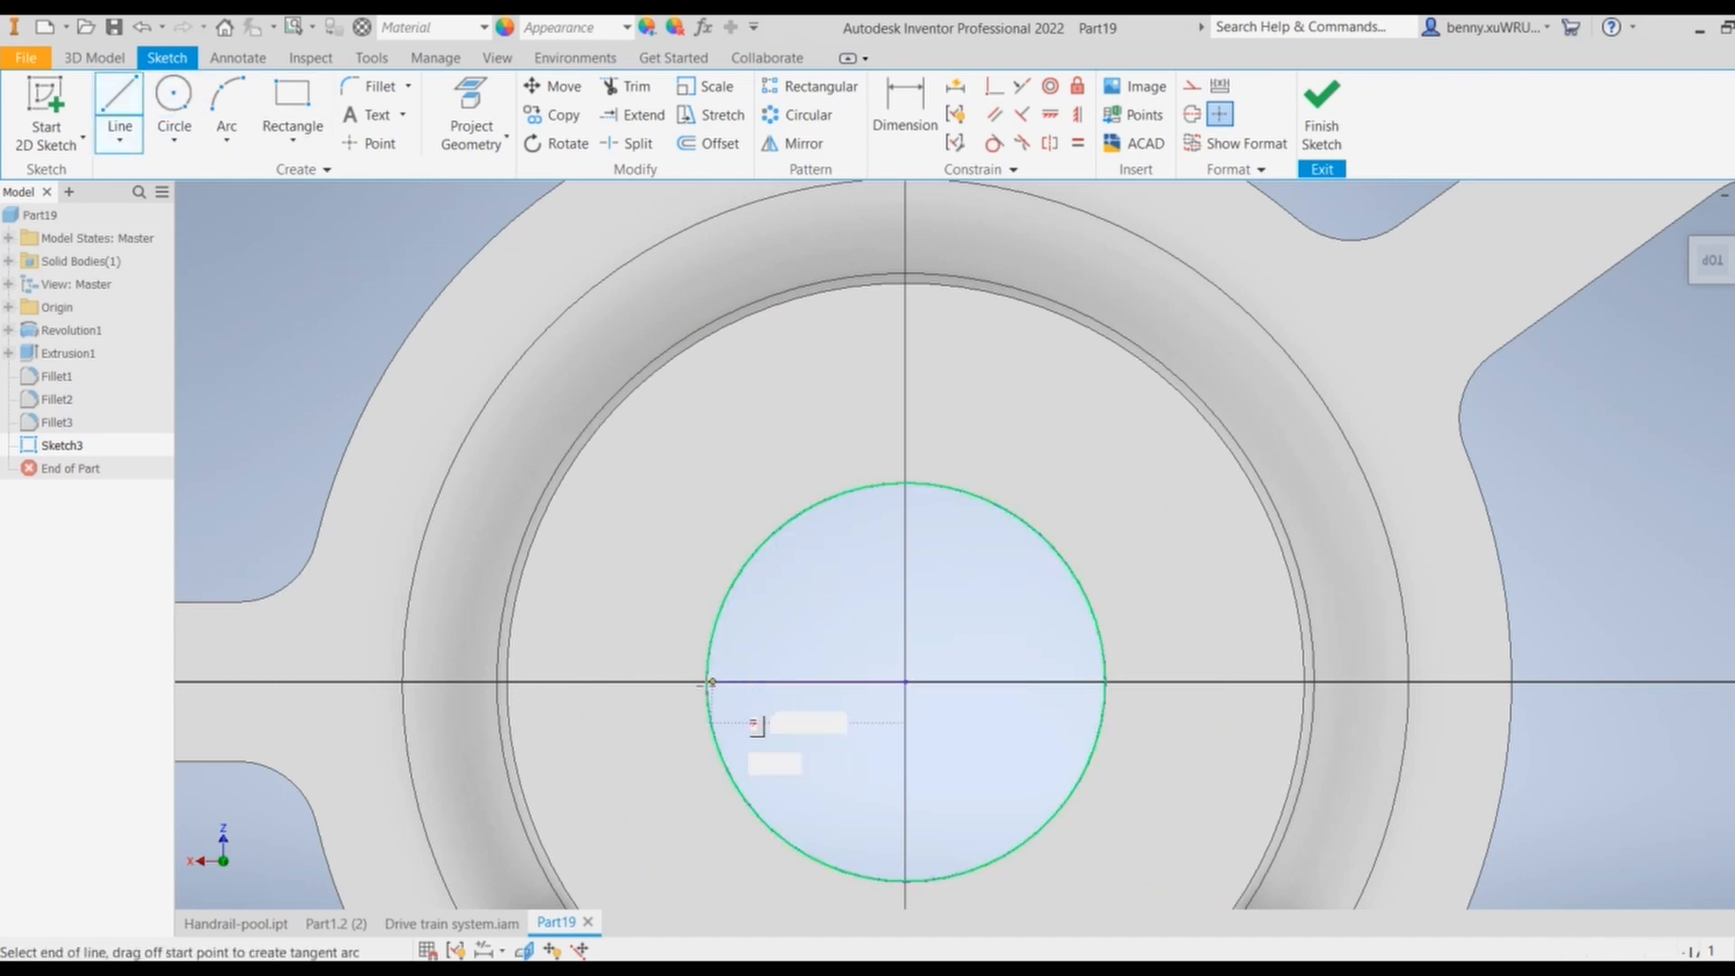
{"action": "left_click", "coordinate": [706, 682]}
{"action": "right_click", "coordinate": [707, 684]}
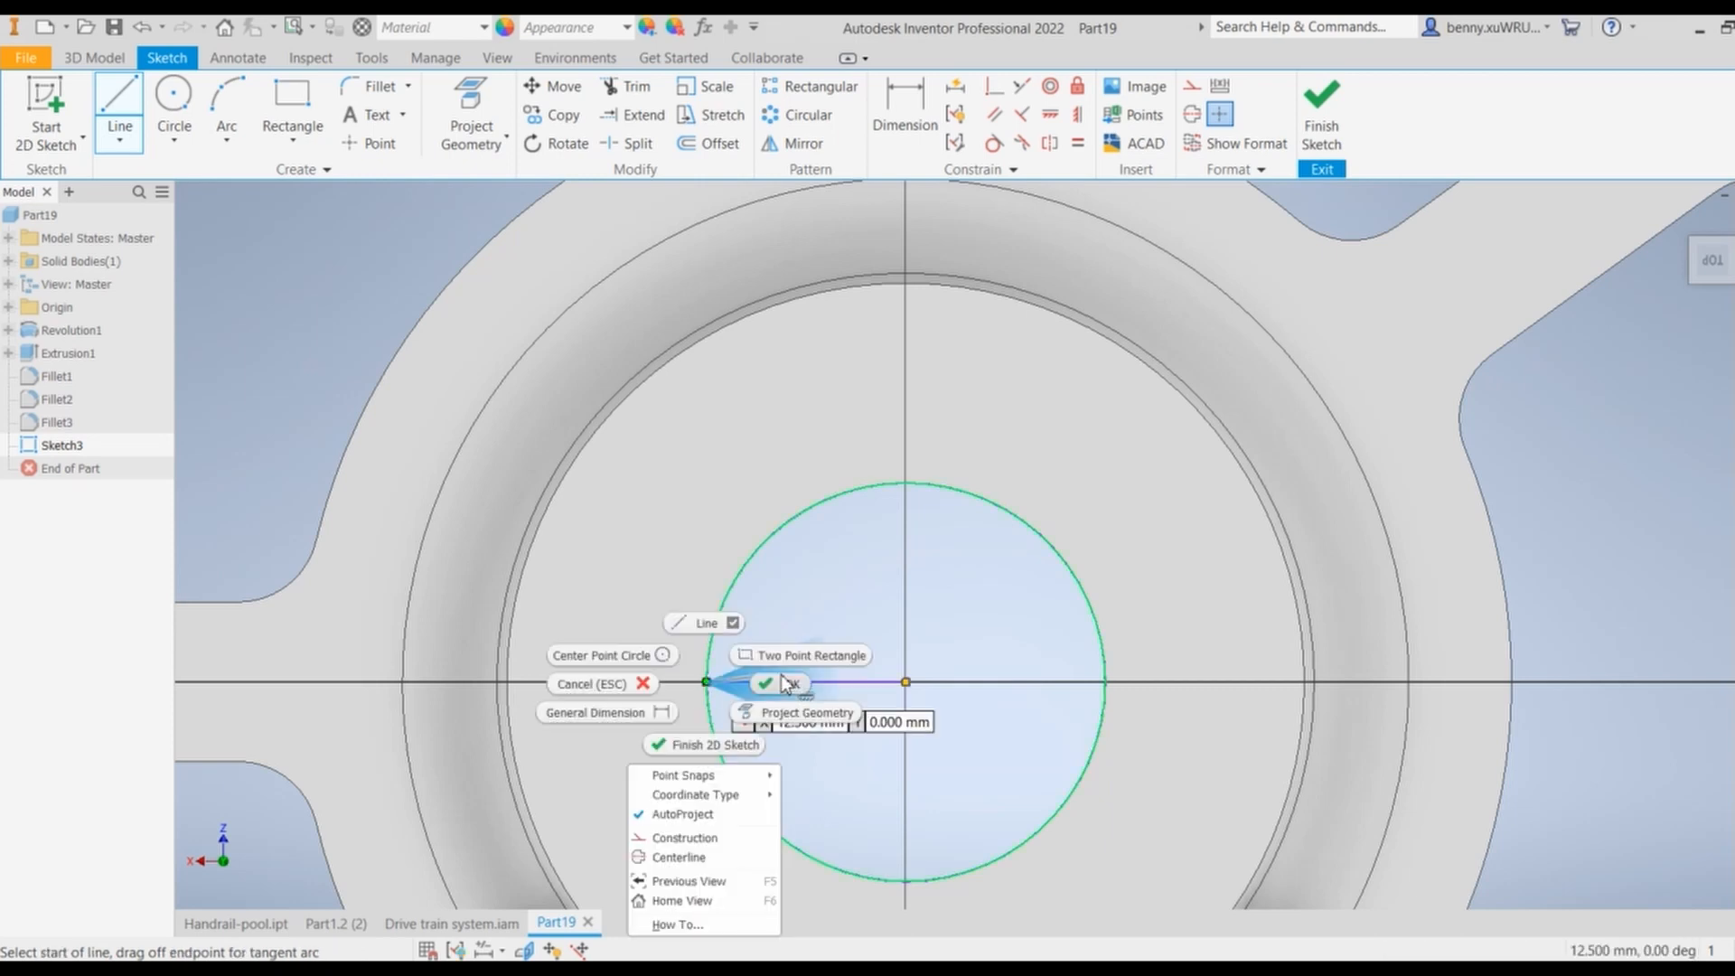
{"action": "left_click", "coordinate": [779, 684]}
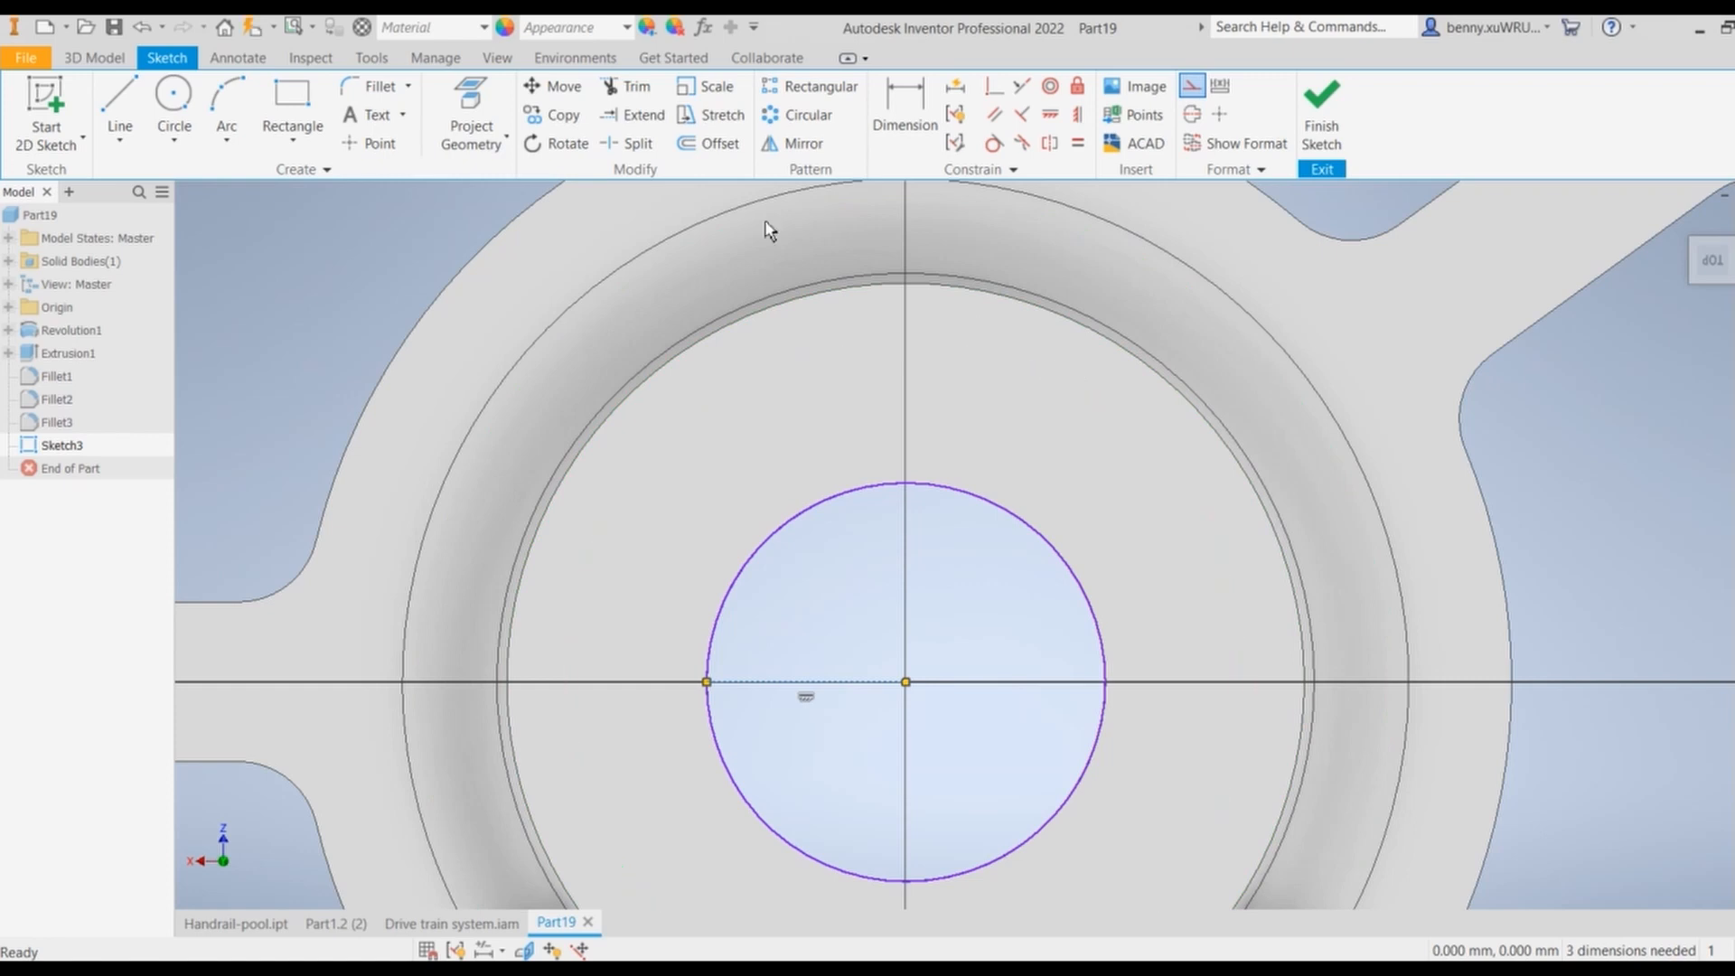
Step: Sketch half the keyway outline from the construction line's outer end: 3.5 mm outward, 3 mm perpendicular, and a horizontal line back to the circle
{"action": "key", "text": "l"}
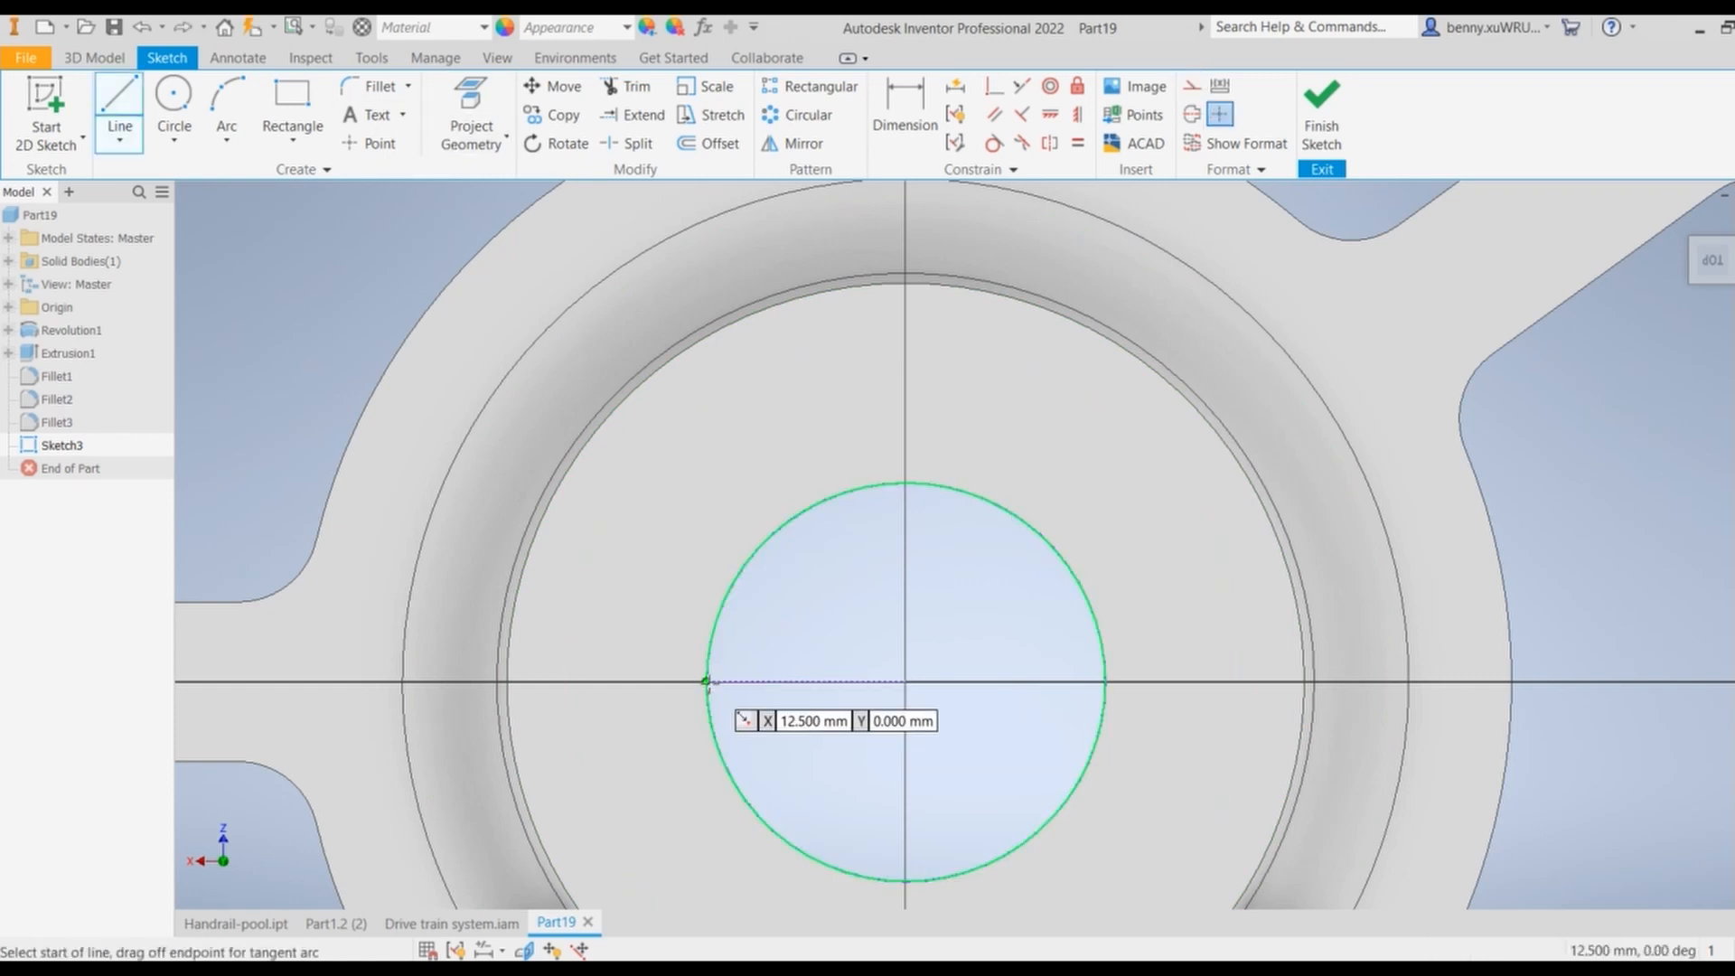
{"action": "left_click", "coordinate": [706, 680]}
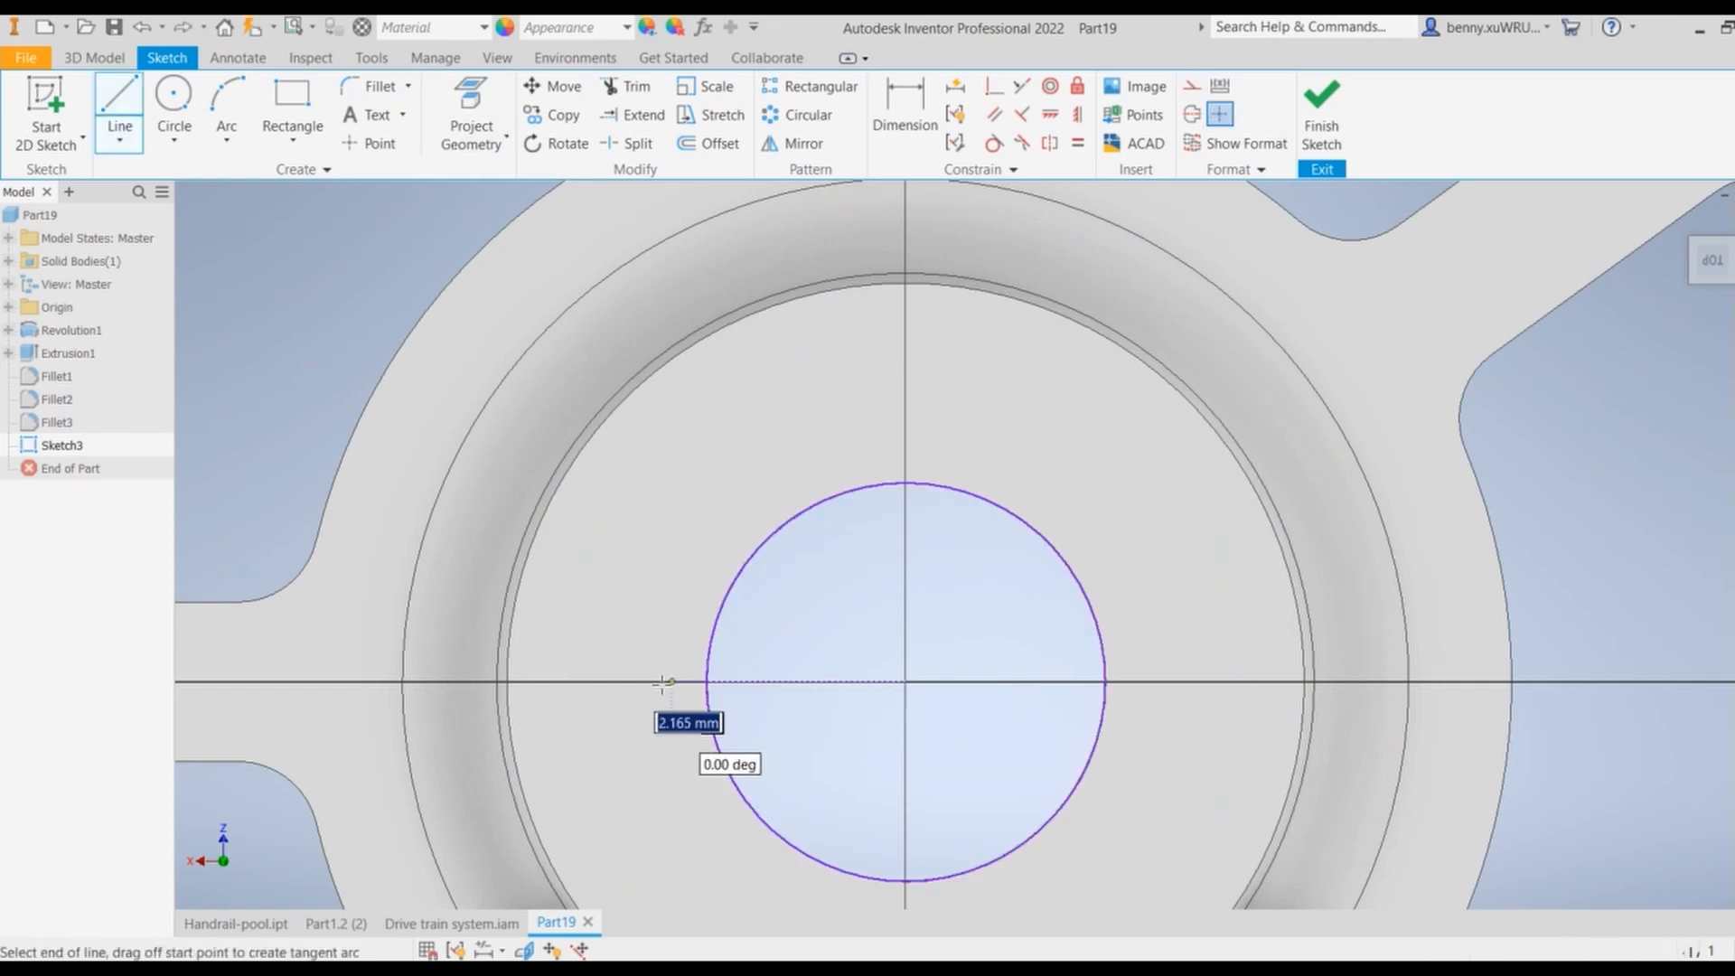
{"action": "type", "text": "3."}
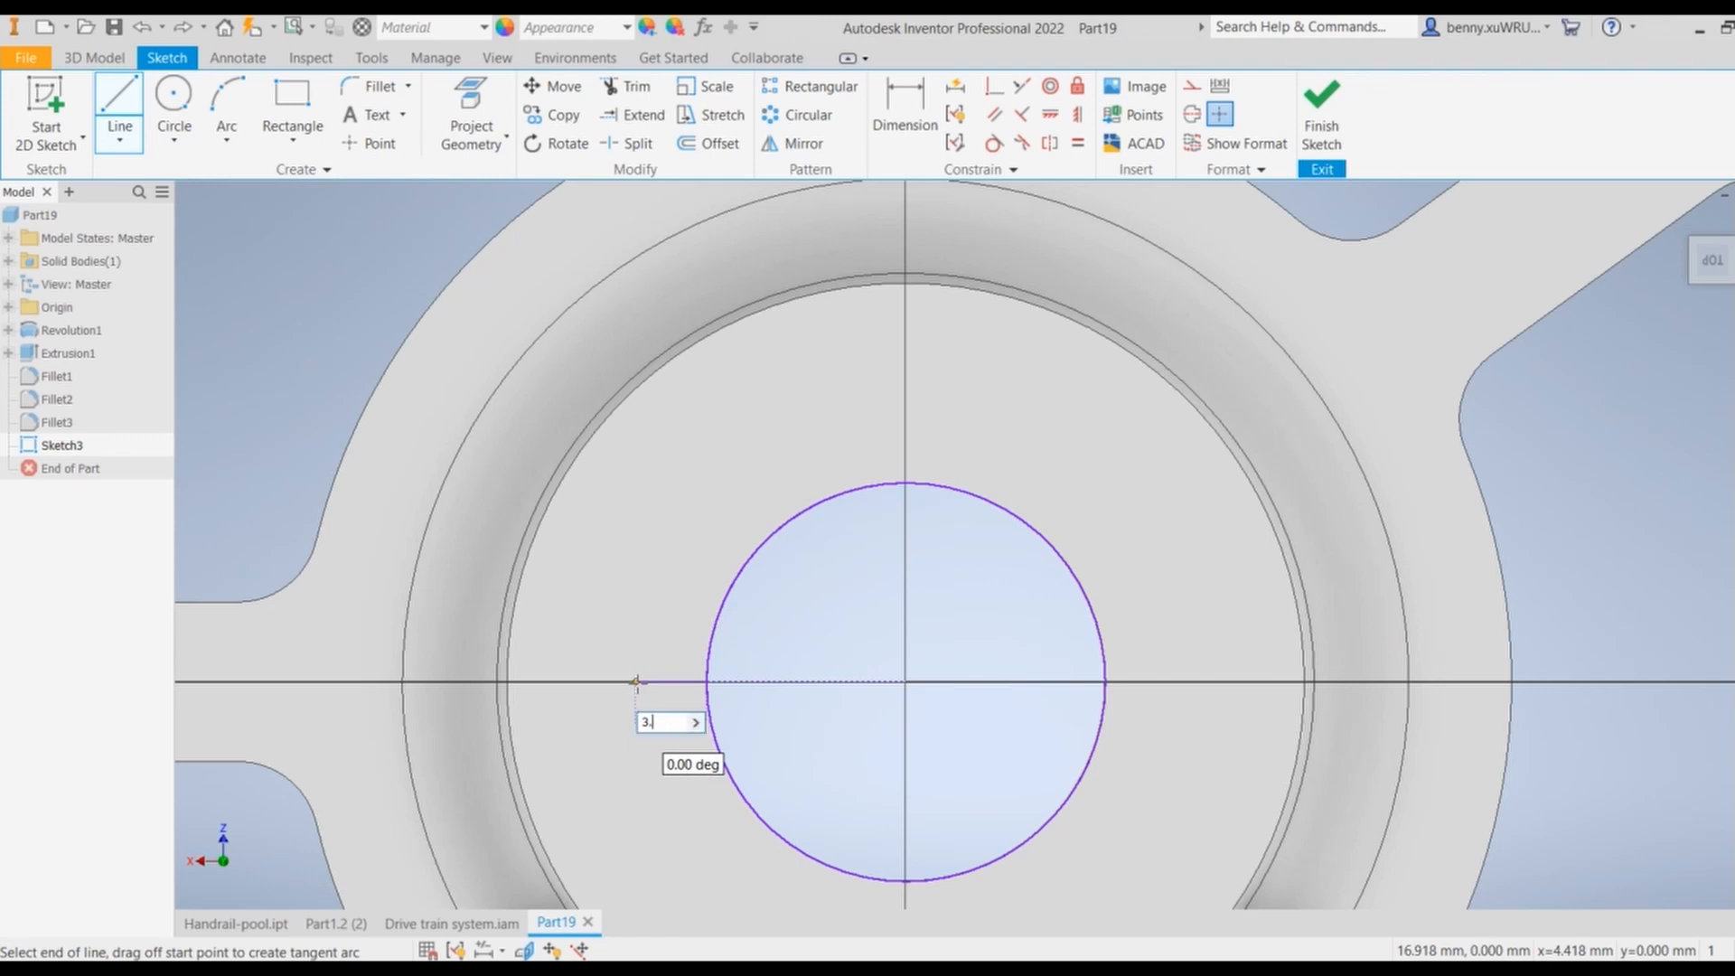
{"action": "type", "text": "5"}
{"action": "key", "text": "Return"}
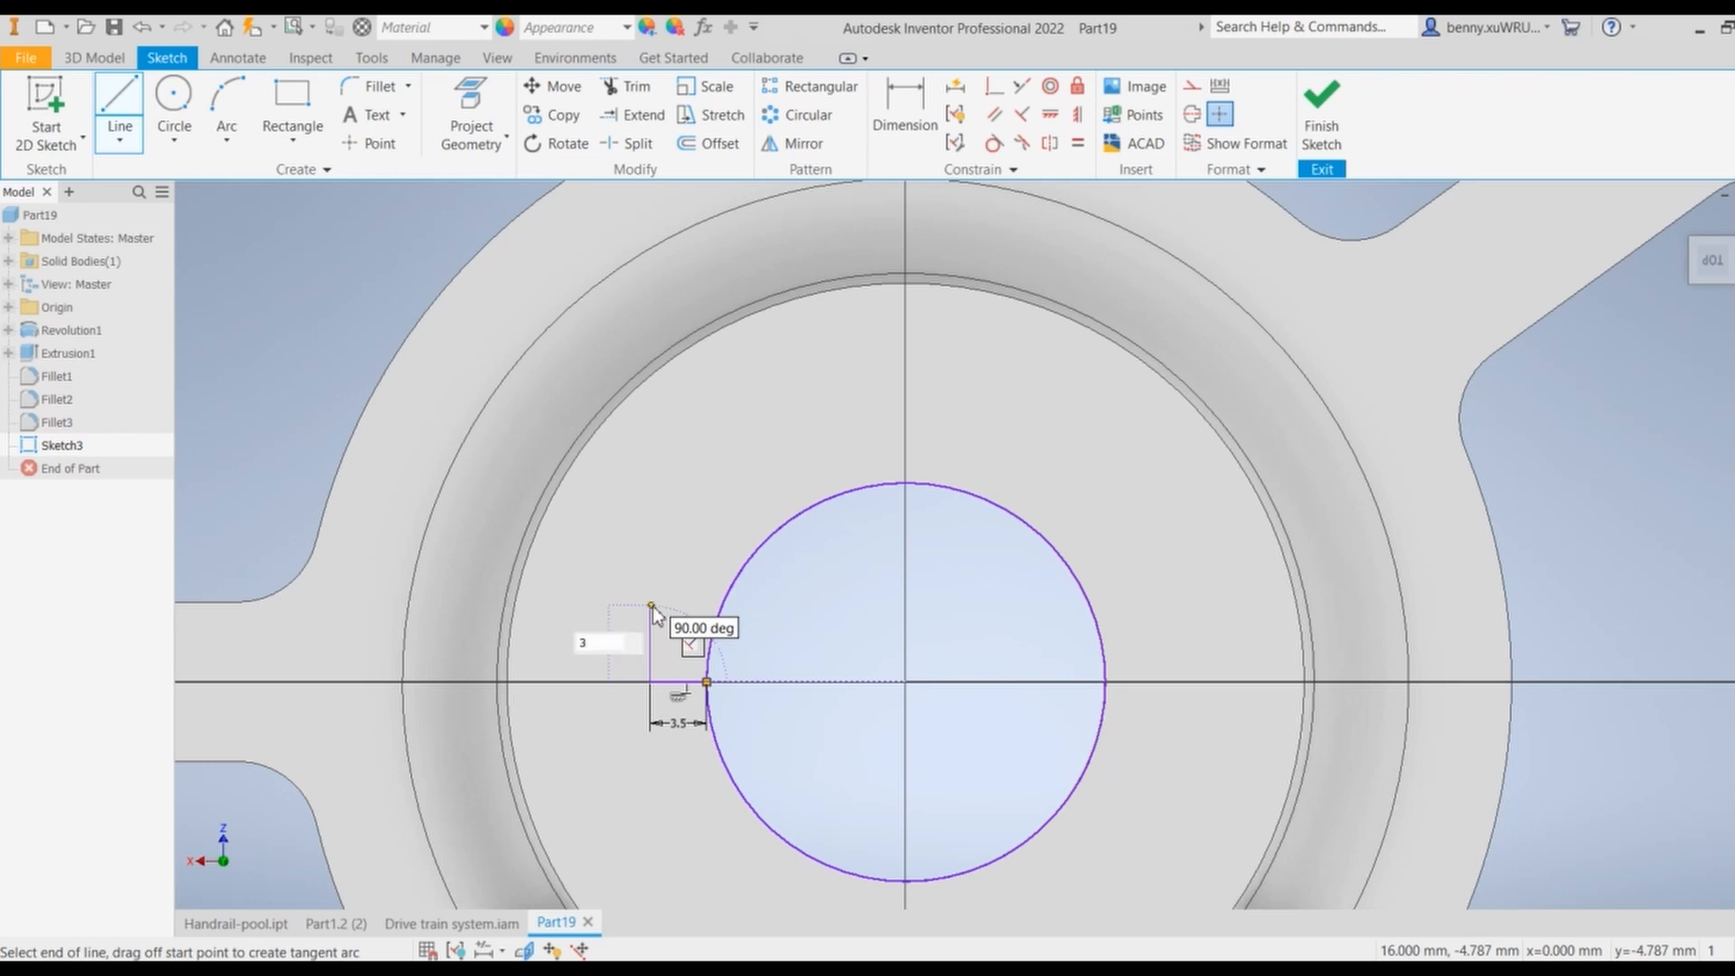
{"action": "type", "text": "3"}
{"action": "key", "text": "Return"}
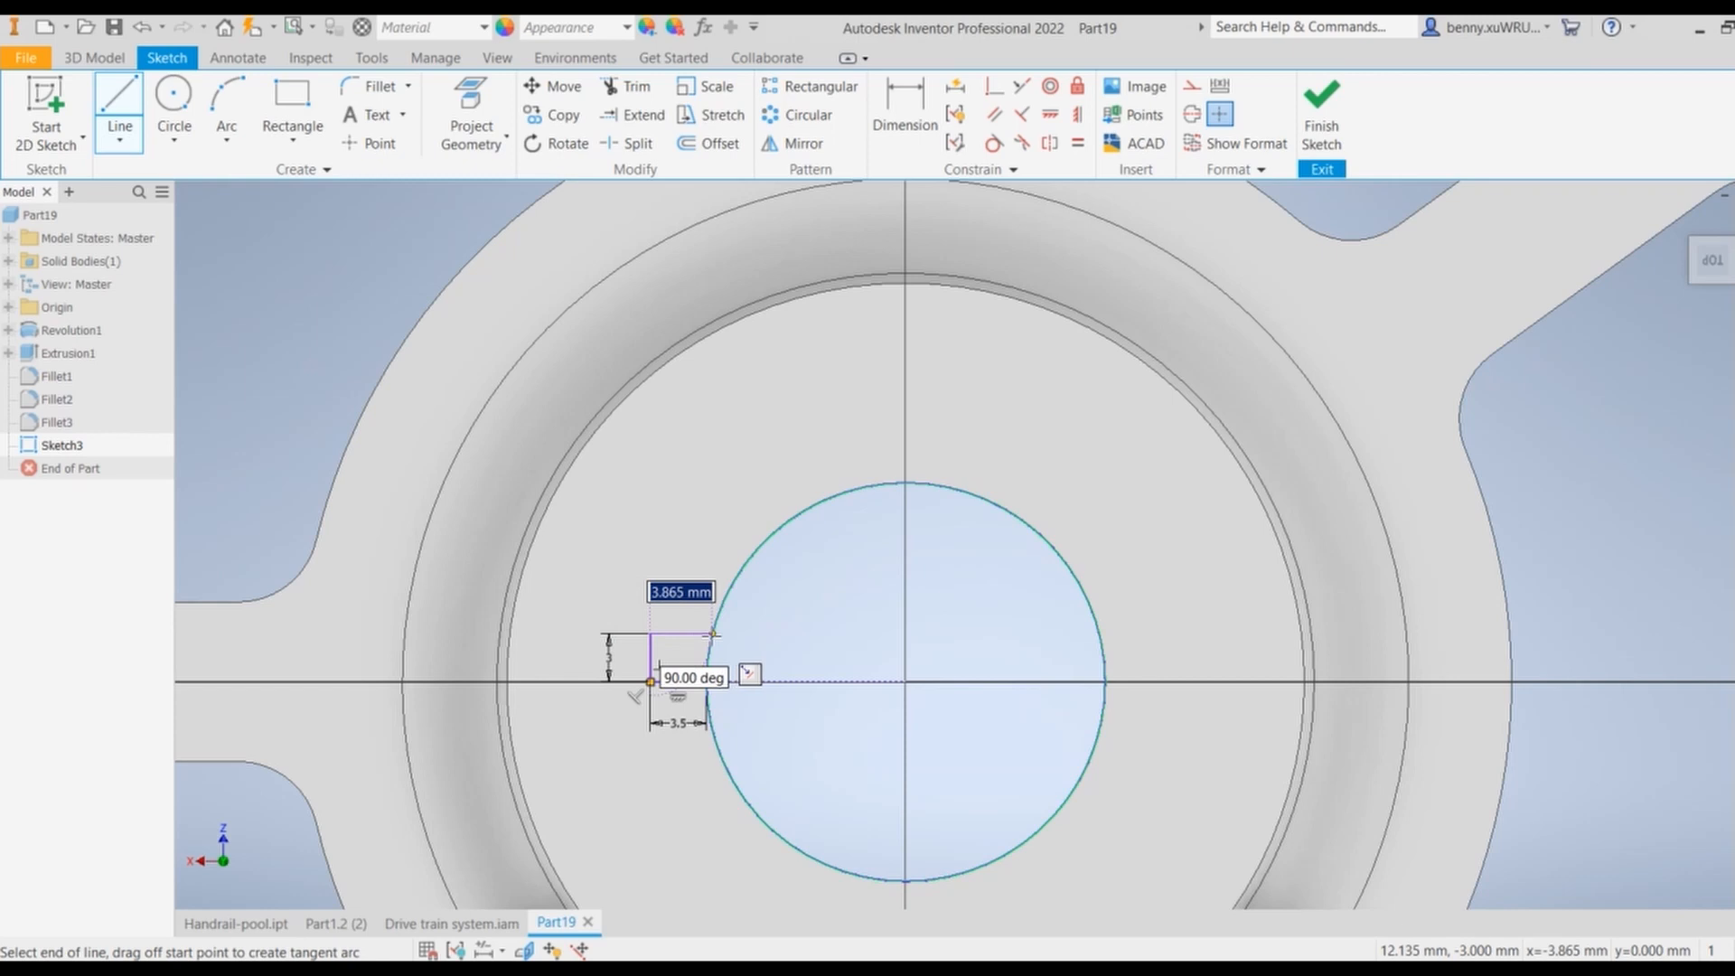
{"action": "double_click", "coordinate": [713, 633]}
{"action": "right_click", "coordinate": [713, 640]}
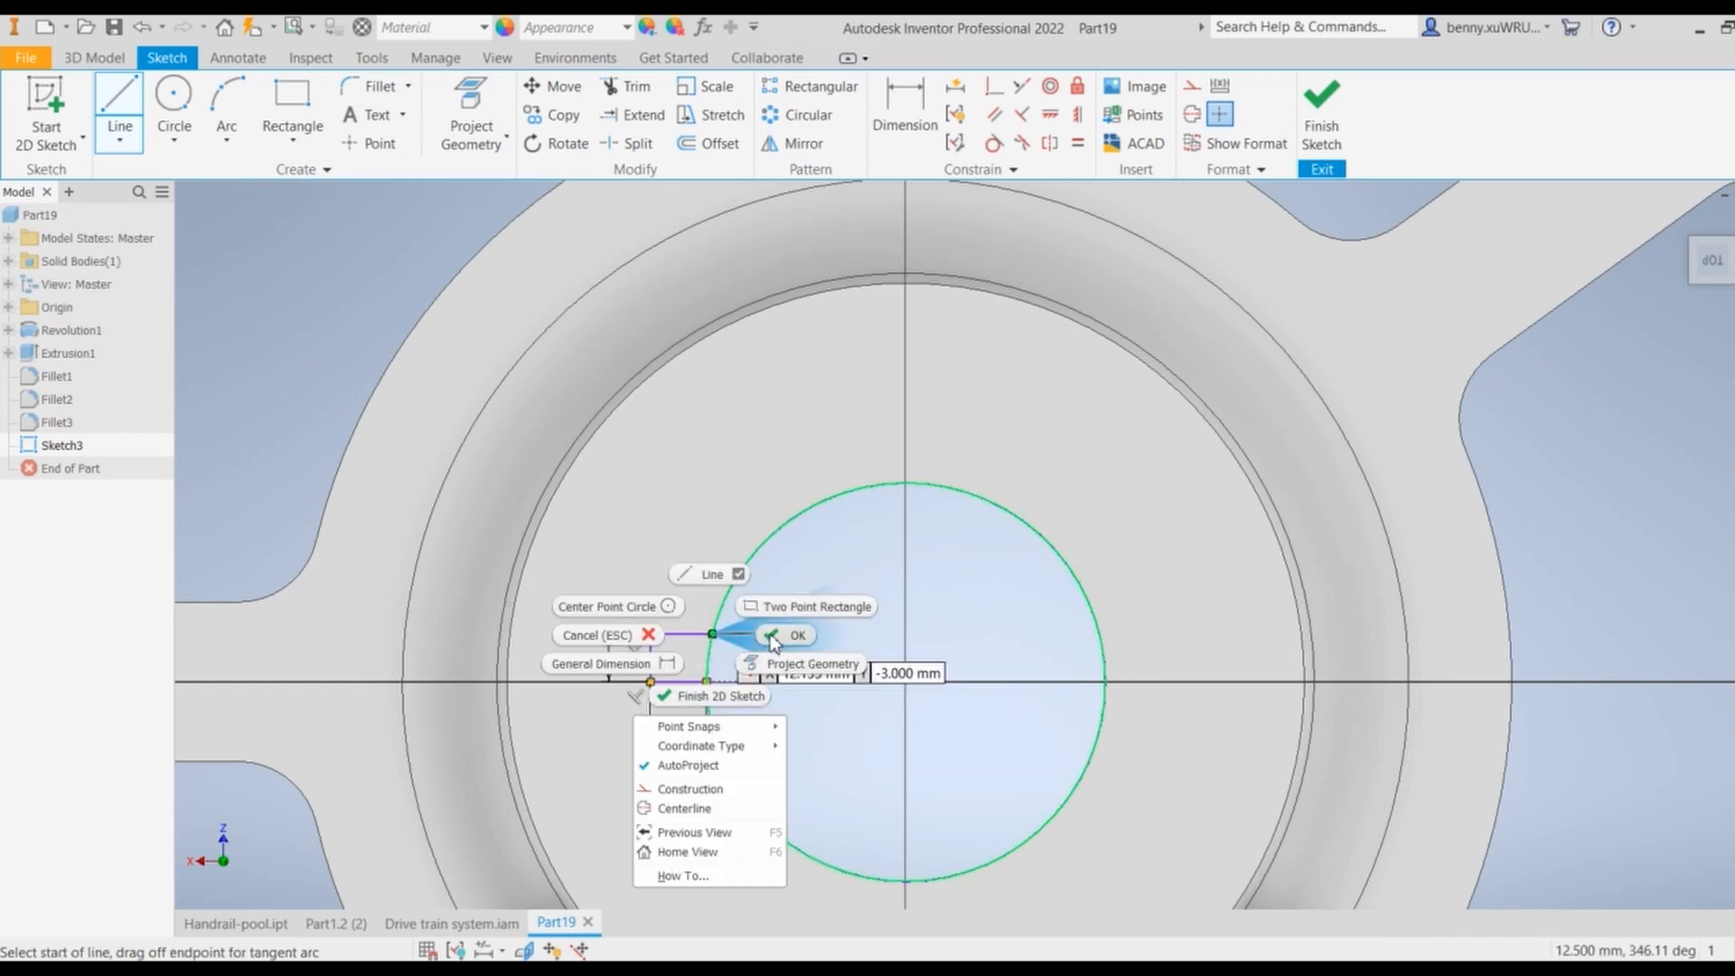
{"action": "left_click", "coordinate": [770, 633]}
Step: Make the keyway's 3.5 mm line a construction line and mirror the half keyway outline about it
{"action": "left_click", "coordinate": [676, 681]}
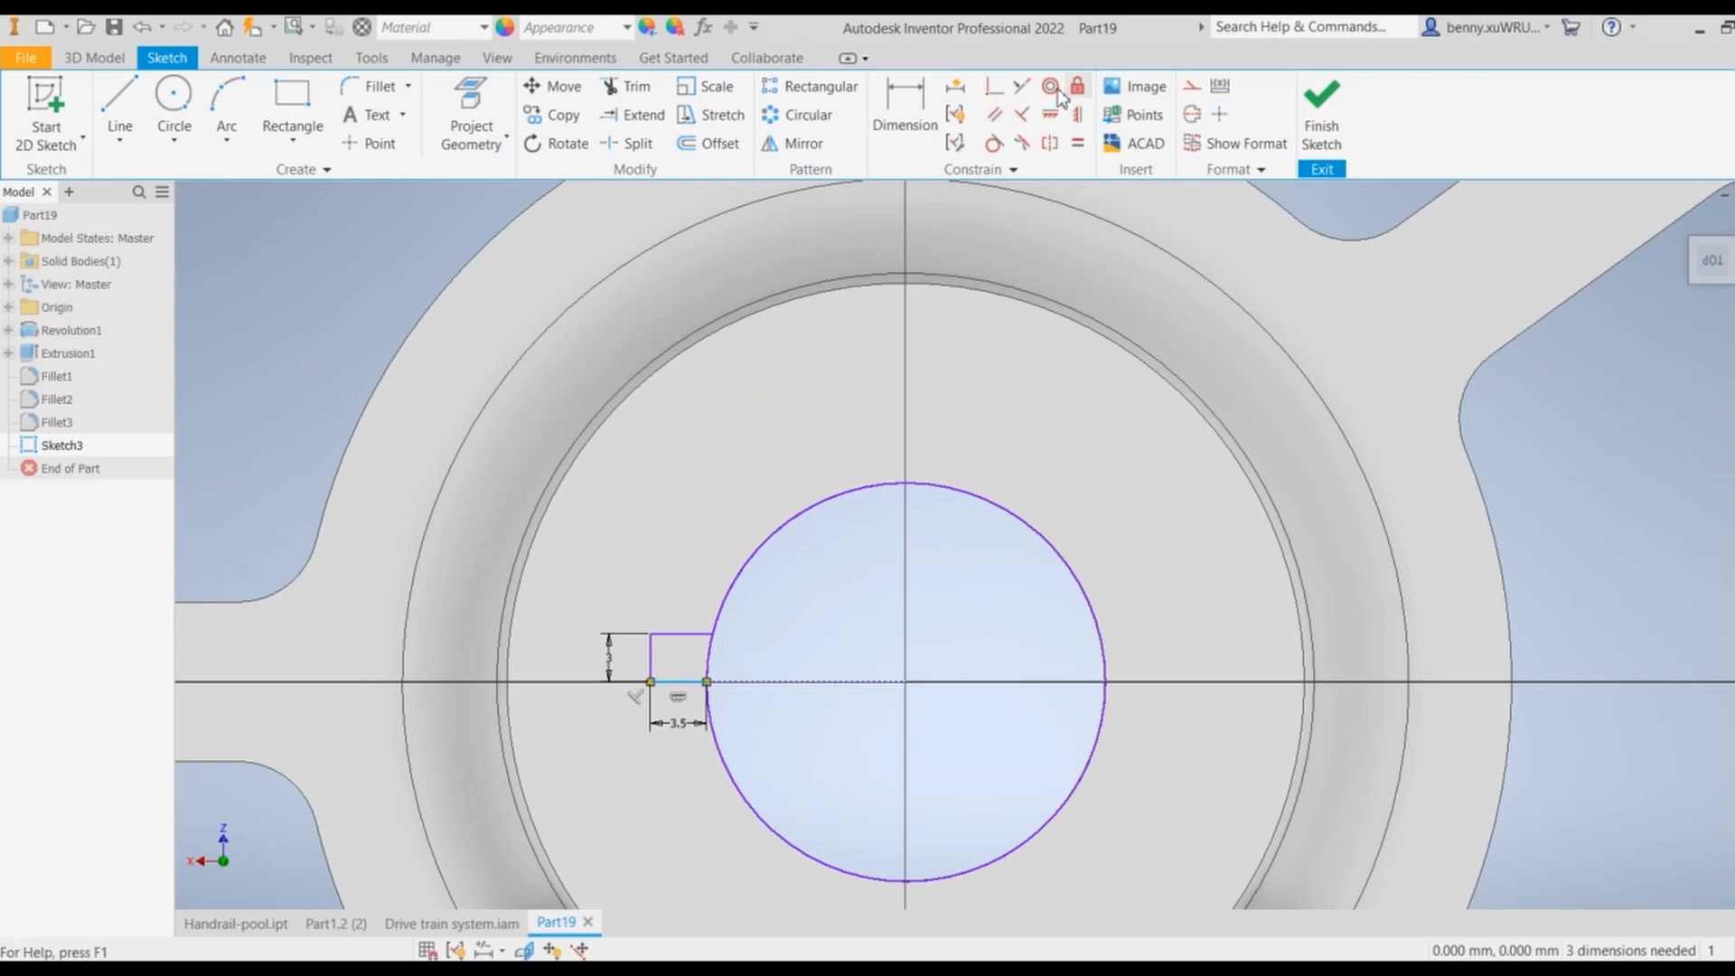
{"action": "left_click", "coordinate": [1193, 87]}
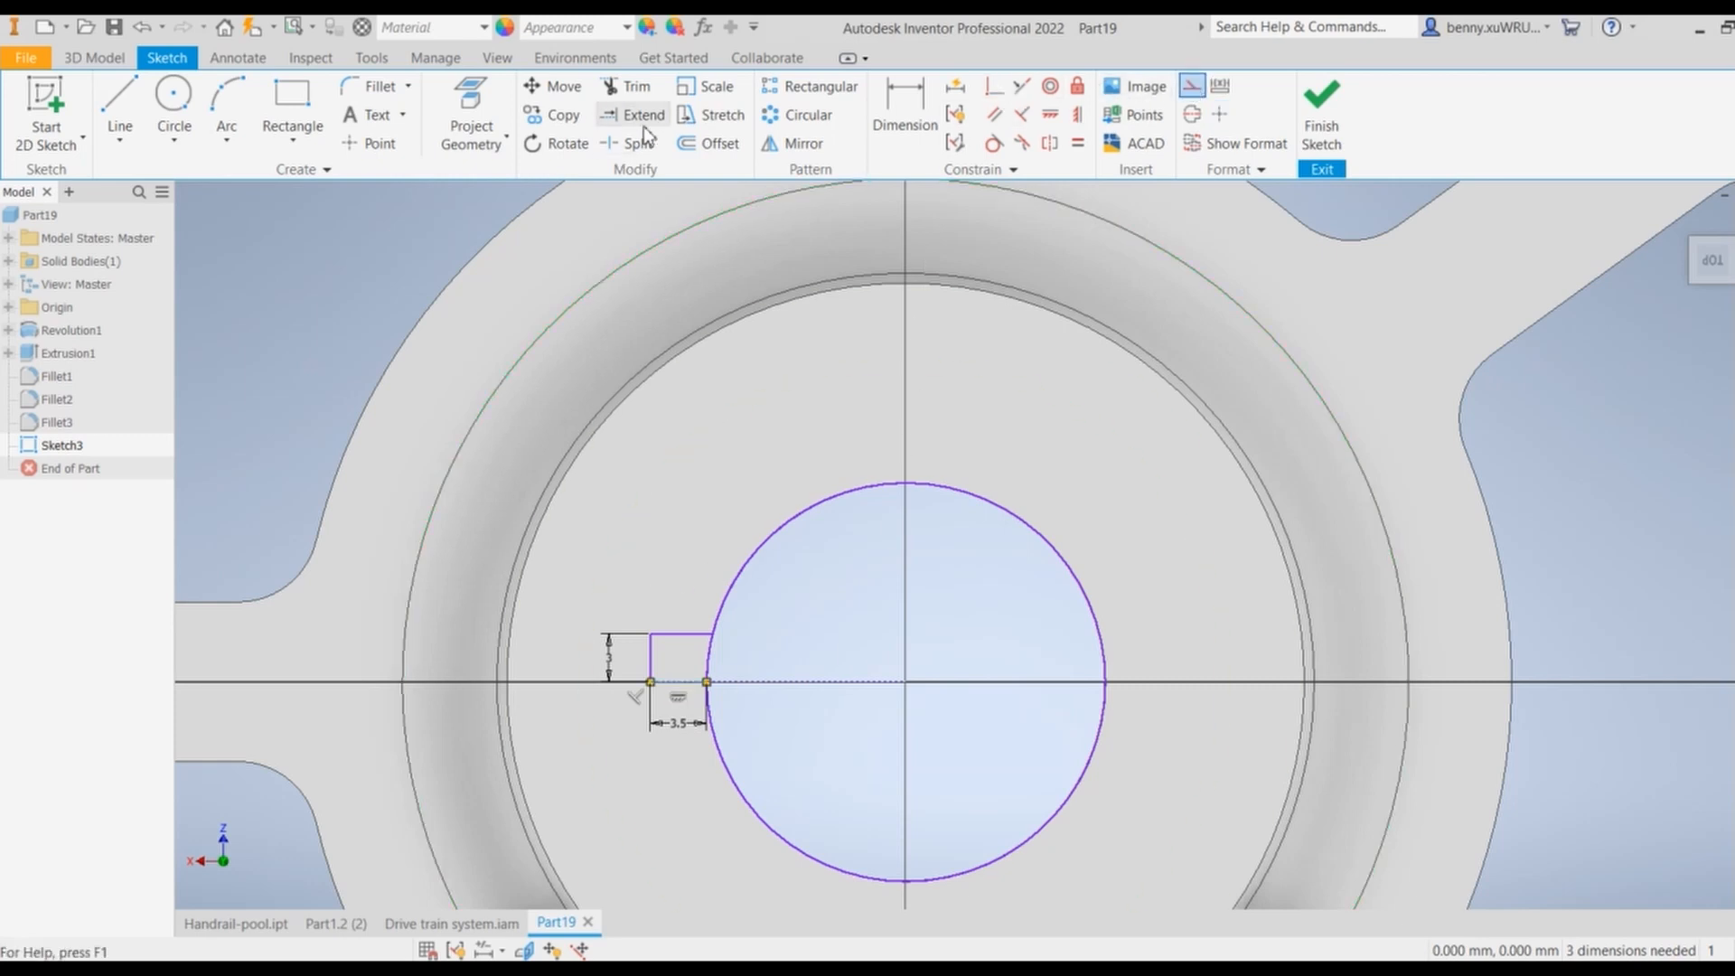
{"action": "left_click", "coordinate": [795, 143]}
{"action": "left_click", "coordinate": [668, 636]}
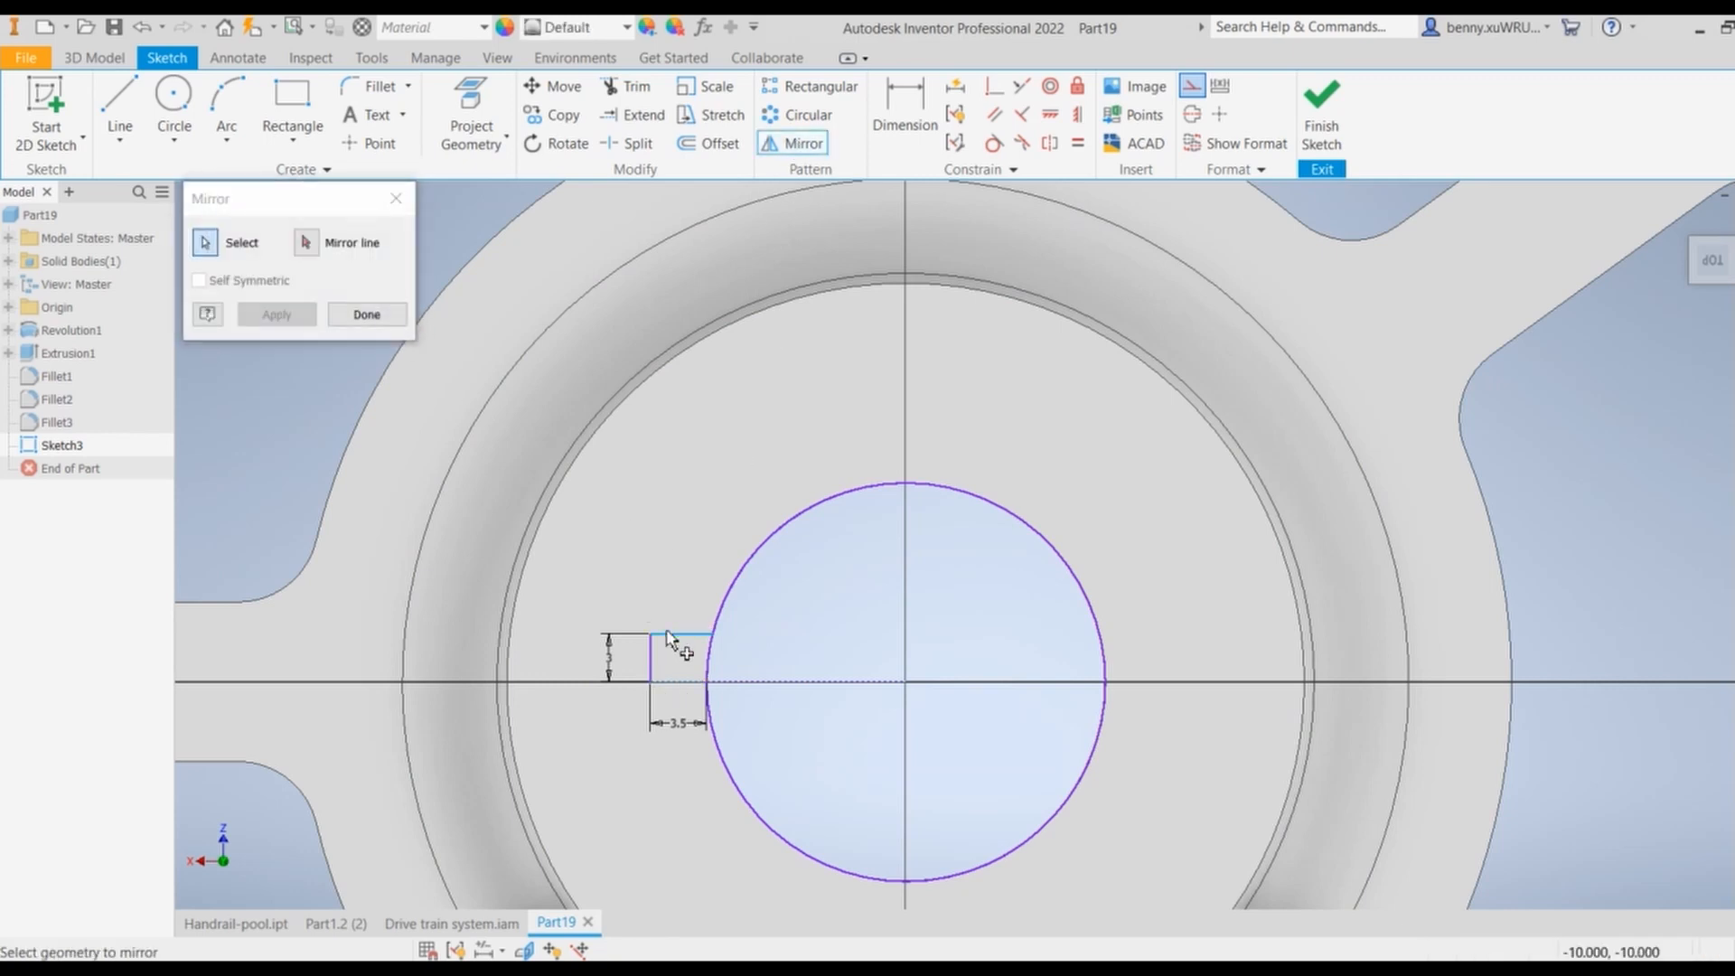
{"action": "left_click", "coordinate": [307, 242]}
{"action": "left_click", "coordinate": [688, 682]}
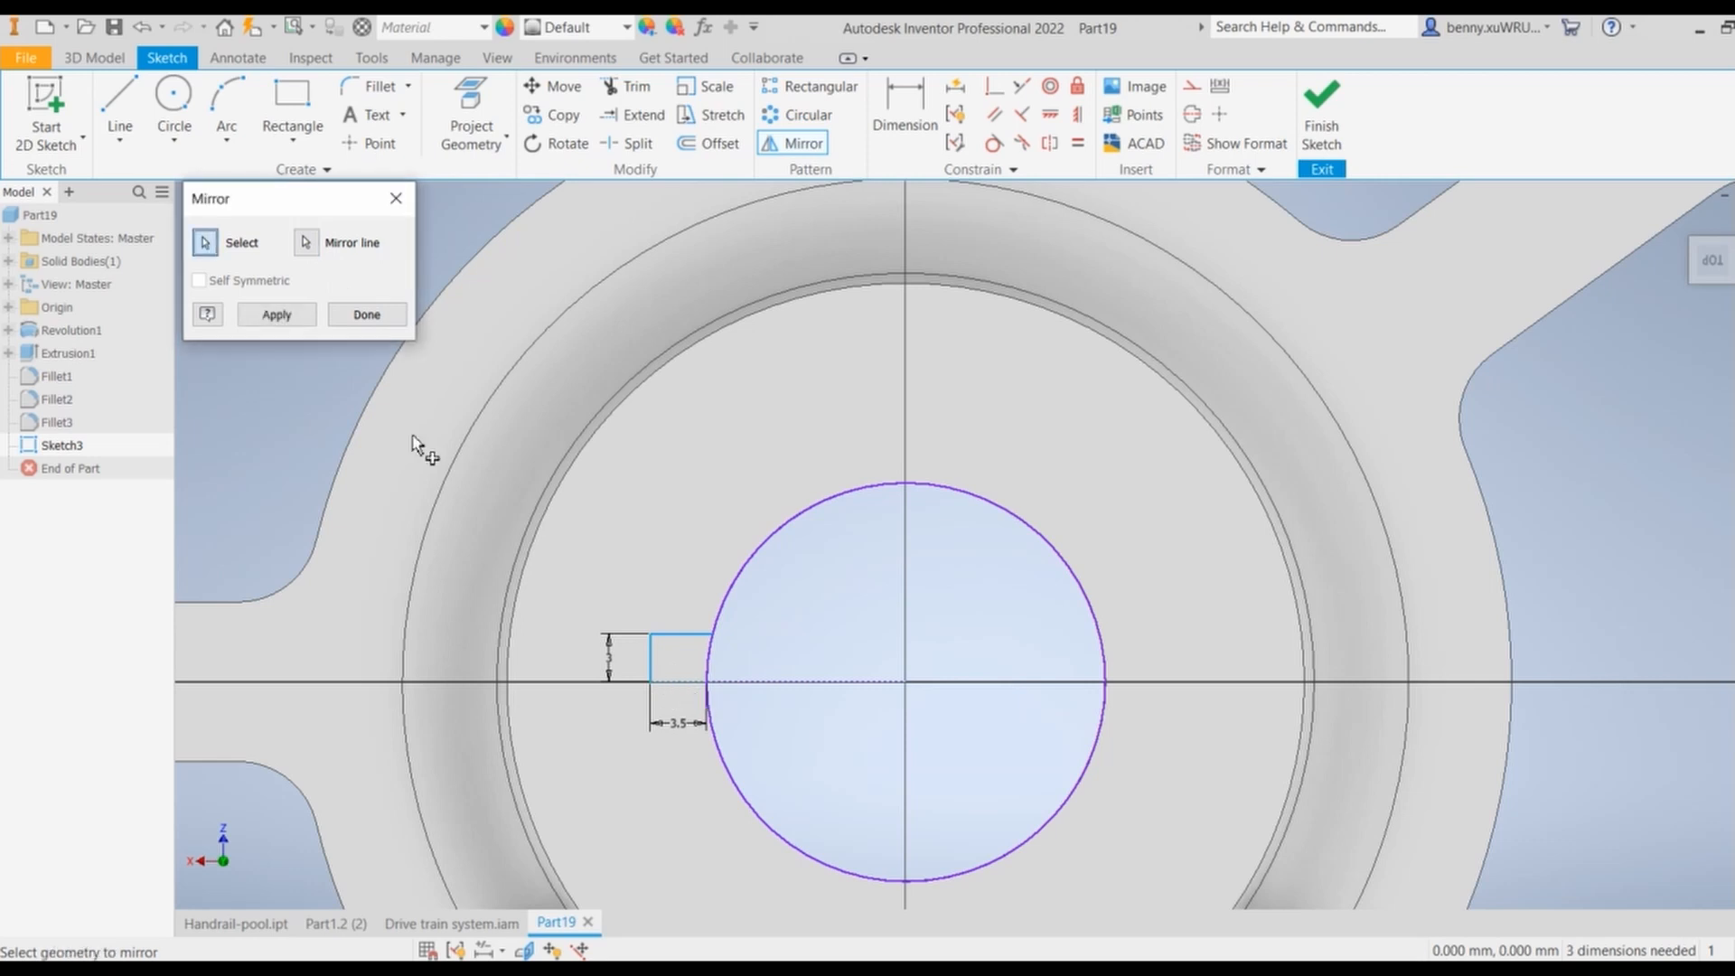
{"action": "left_click", "coordinate": [270, 313]}
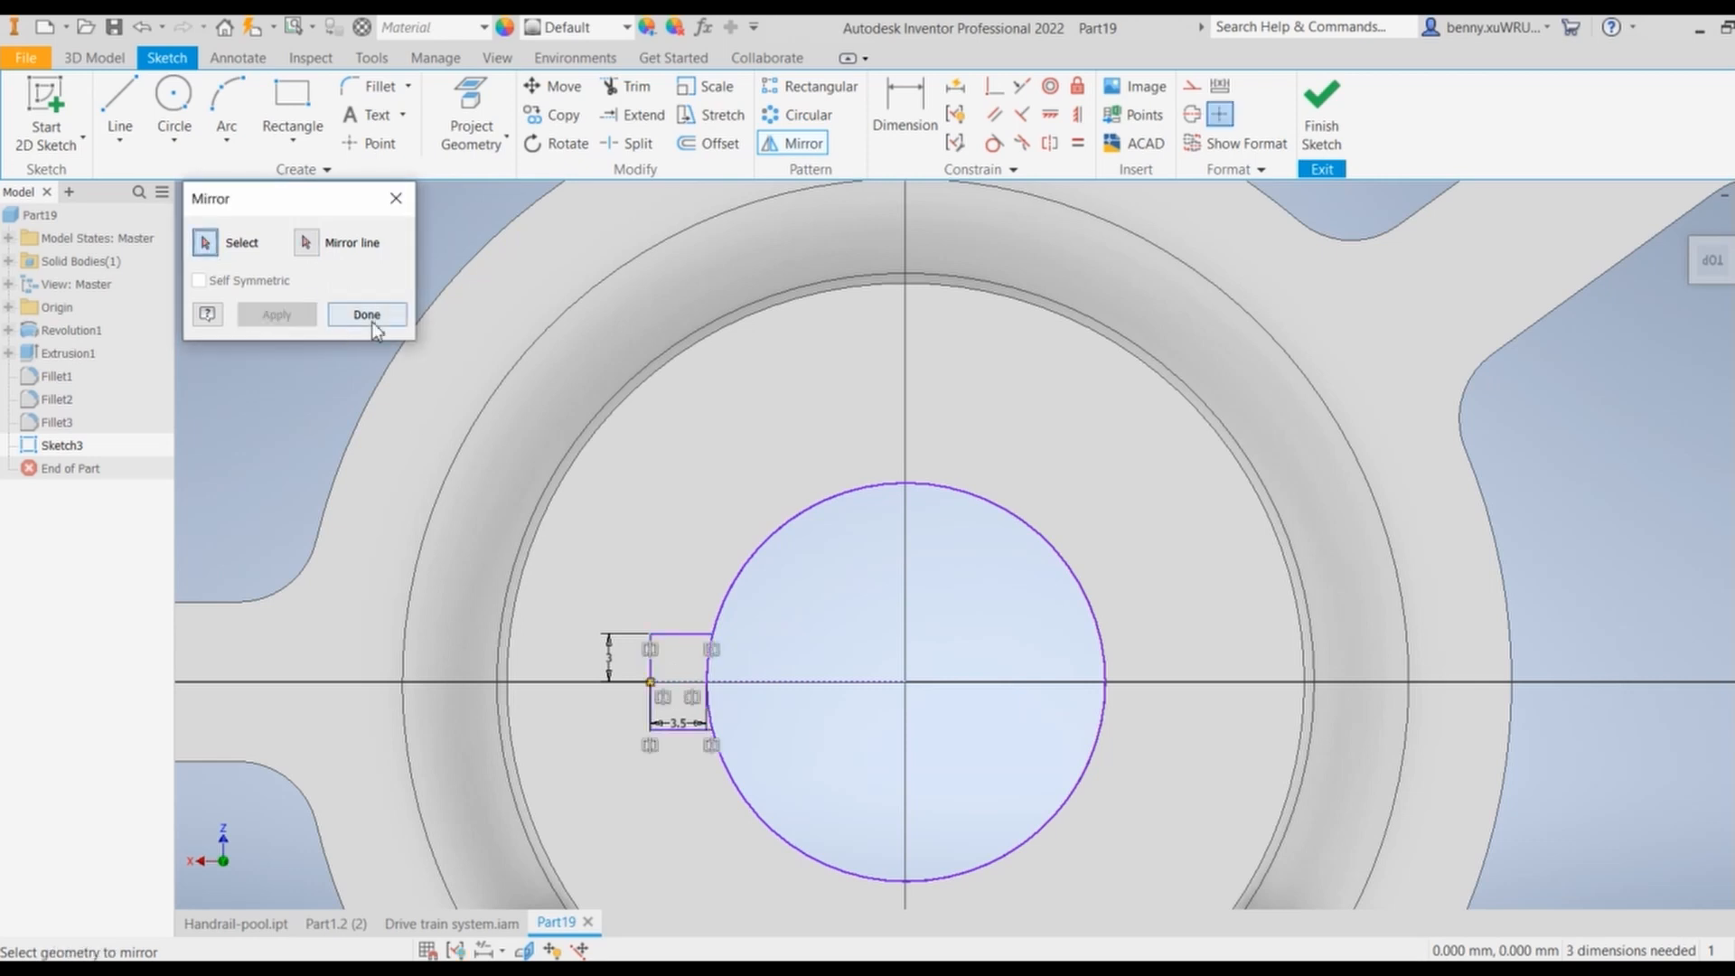
{"action": "left_click", "coordinate": [369, 315]}
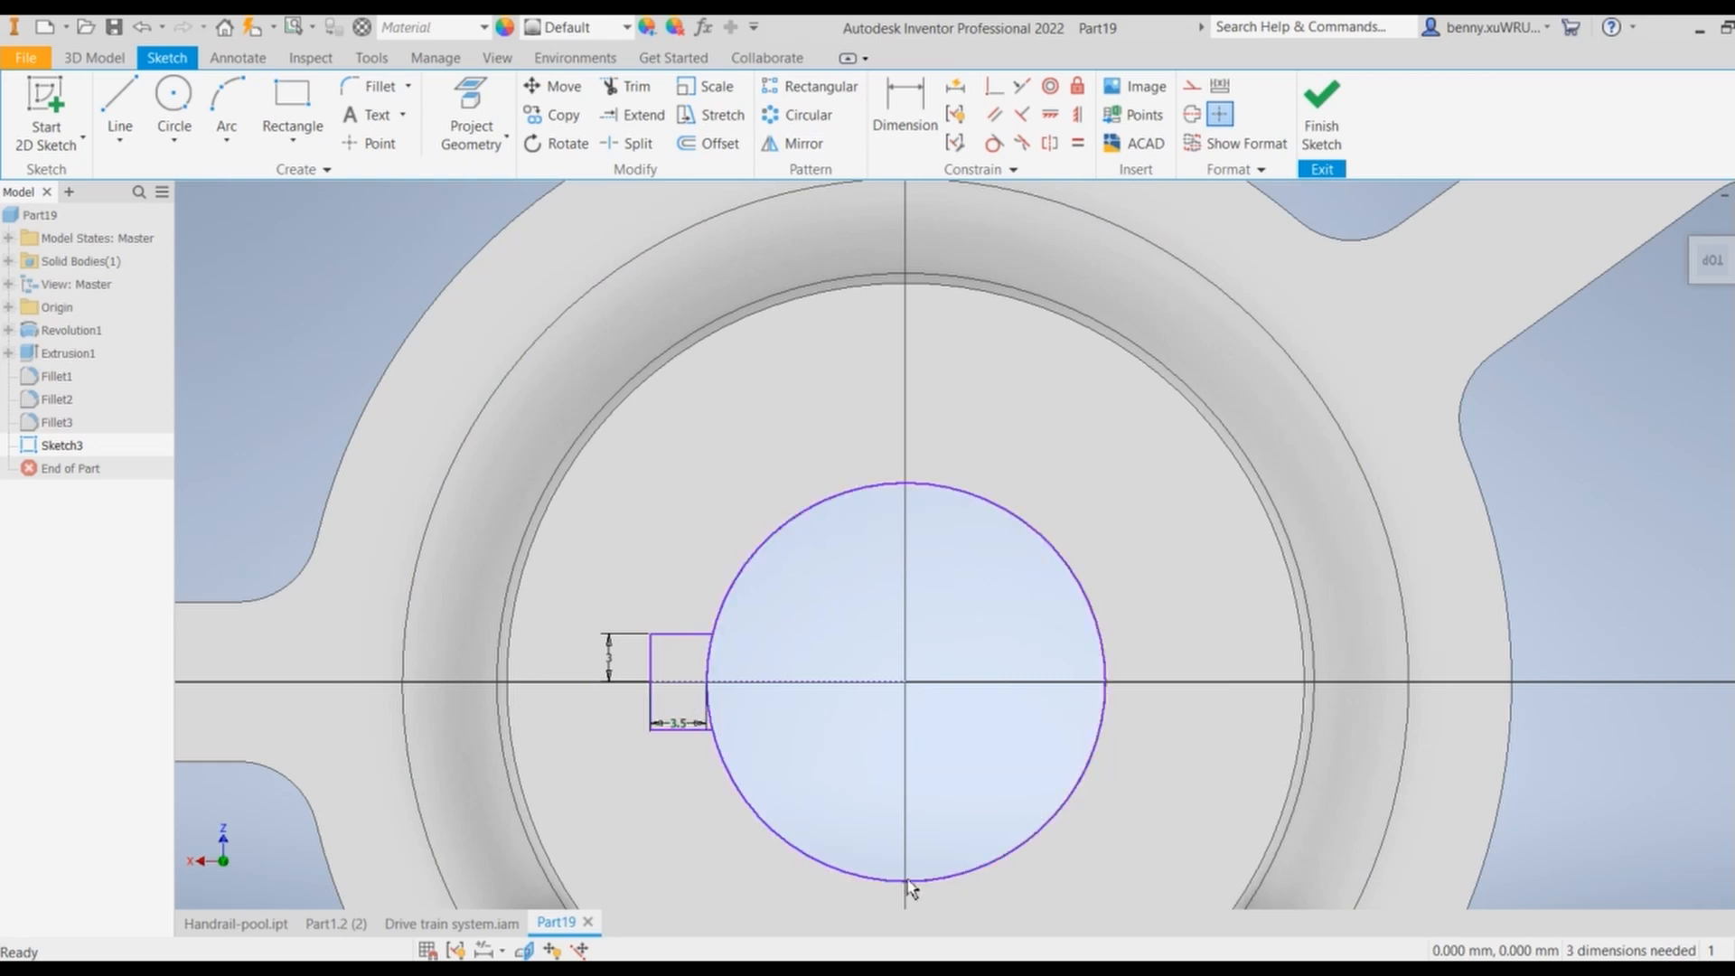
Step: Trim away the bore circle's arc outside the keyway outline and finish the sketch
{"action": "left_click", "coordinate": [633, 88]}
{"action": "left_click", "coordinate": [870, 484]}
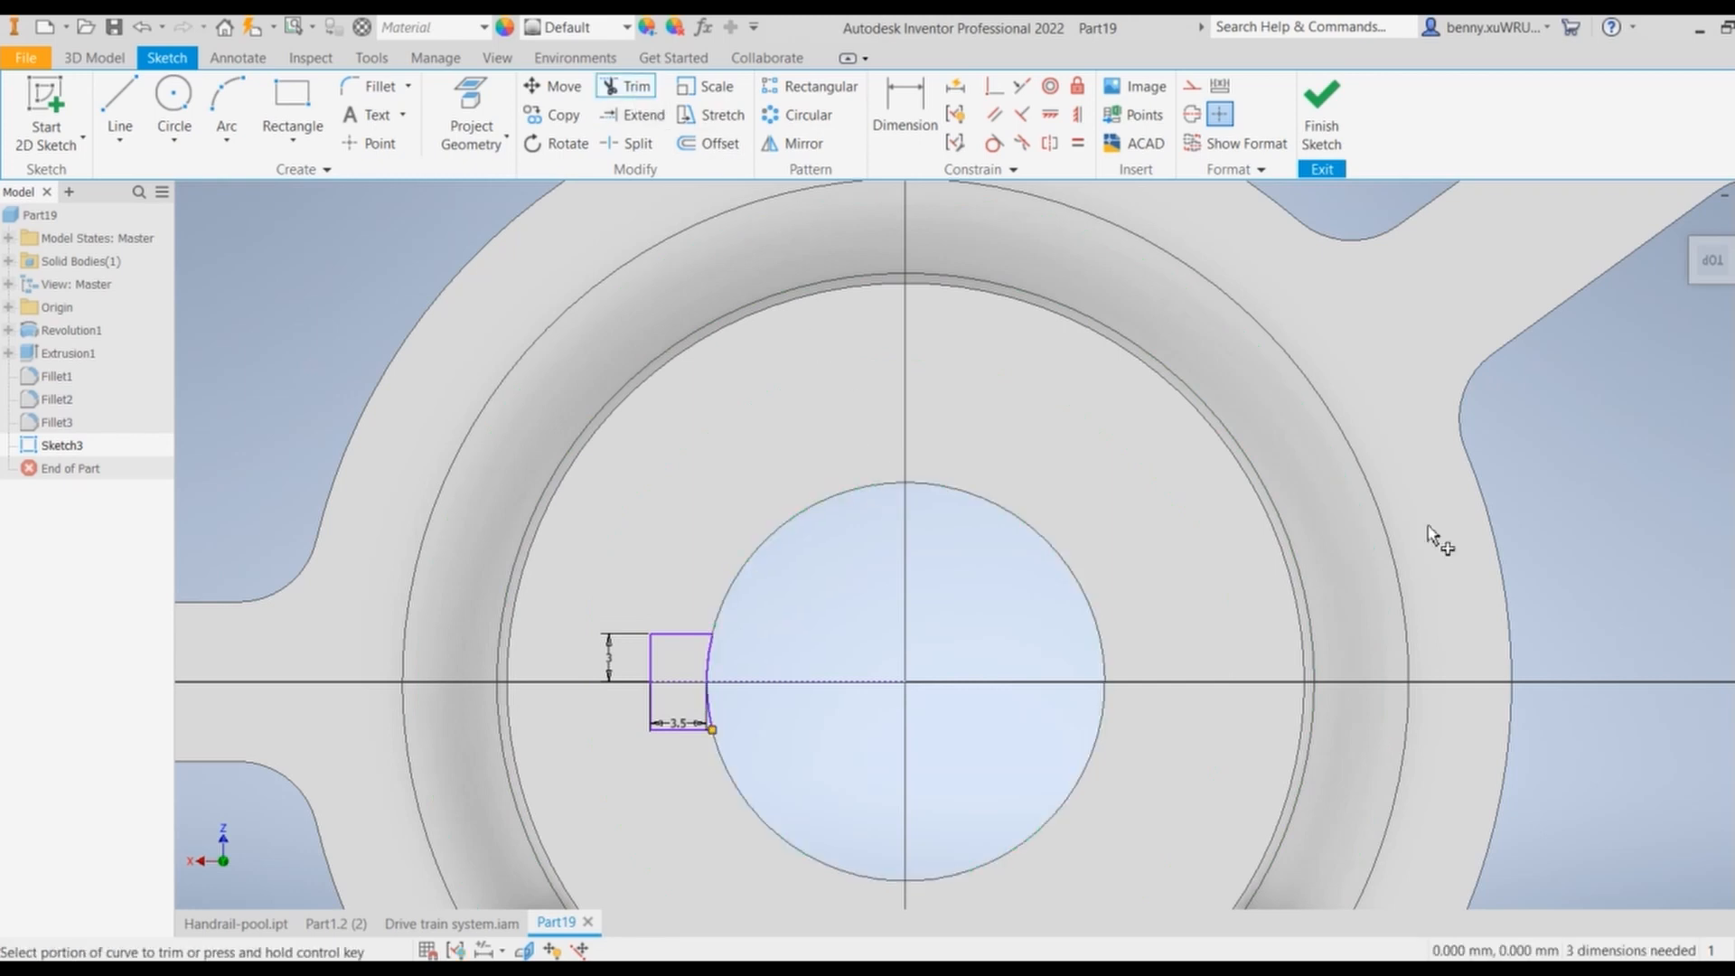
{"action": "left_click", "coordinate": [1321, 117]}
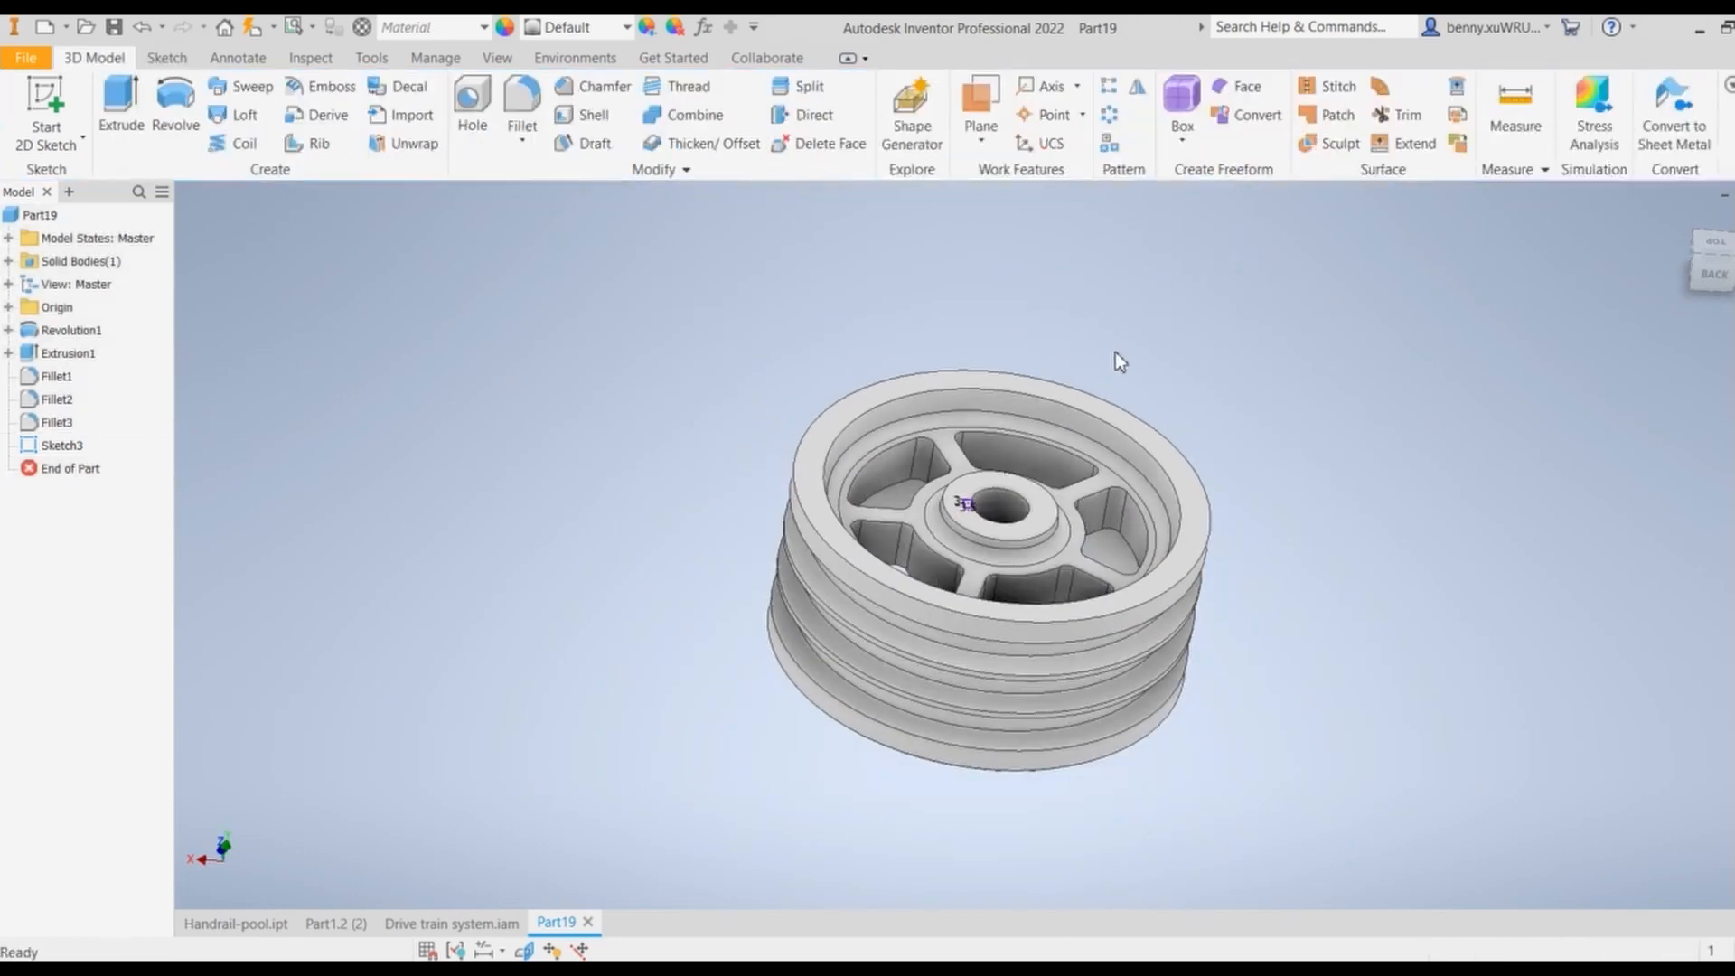
Step: Extrude the keyway profile as a cut through all of the hub
{"action": "scroll", "coordinate": [1109, 376], "scroll_direction": "down", "scroll_amount": 5}
{"action": "scroll", "coordinate": [1109, 376], "scroll_direction": "up", "scroll_amount": 5}
{"action": "scroll", "coordinate": [840, 722], "scroll_direction": "up", "scroll_amount": 4}
{"action": "scroll", "coordinate": [841, 722], "scroll_direction": "down", "scroll_amount": 7}
{"action": "scroll", "coordinate": [841, 722], "scroll_direction": "up", "scroll_amount": 3}
{"action": "middle_click_drag", "start_coordinate": [840, 722], "coordinate": [952, 486]}
{"action": "scroll", "coordinate": [930, 534], "scroll_direction": "down", "scroll_amount": 3}
{"action": "left_click", "coordinate": [116, 102]}
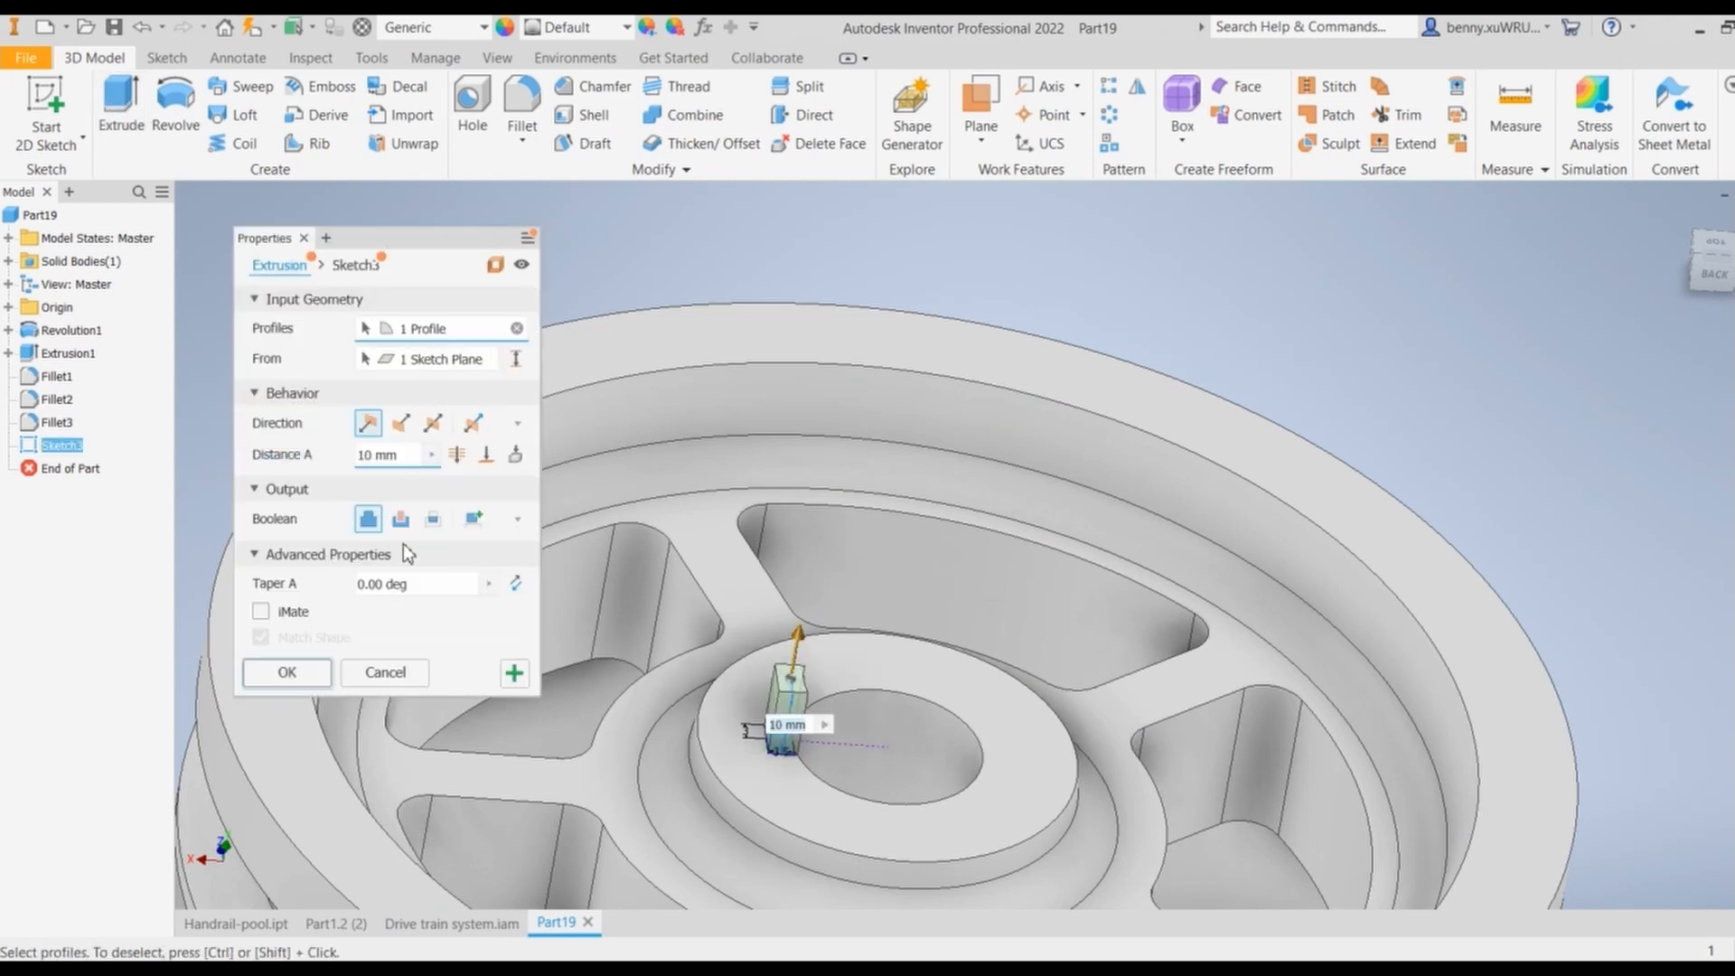
{"action": "left_click", "coordinate": [400, 518]}
{"action": "left_click", "coordinate": [459, 454]}
{"action": "left_click", "coordinate": [285, 673]}
{"action": "middle_click_drag", "start_coordinate": [1118, 721], "coordinate": [1067, 781], "text": "shift"}
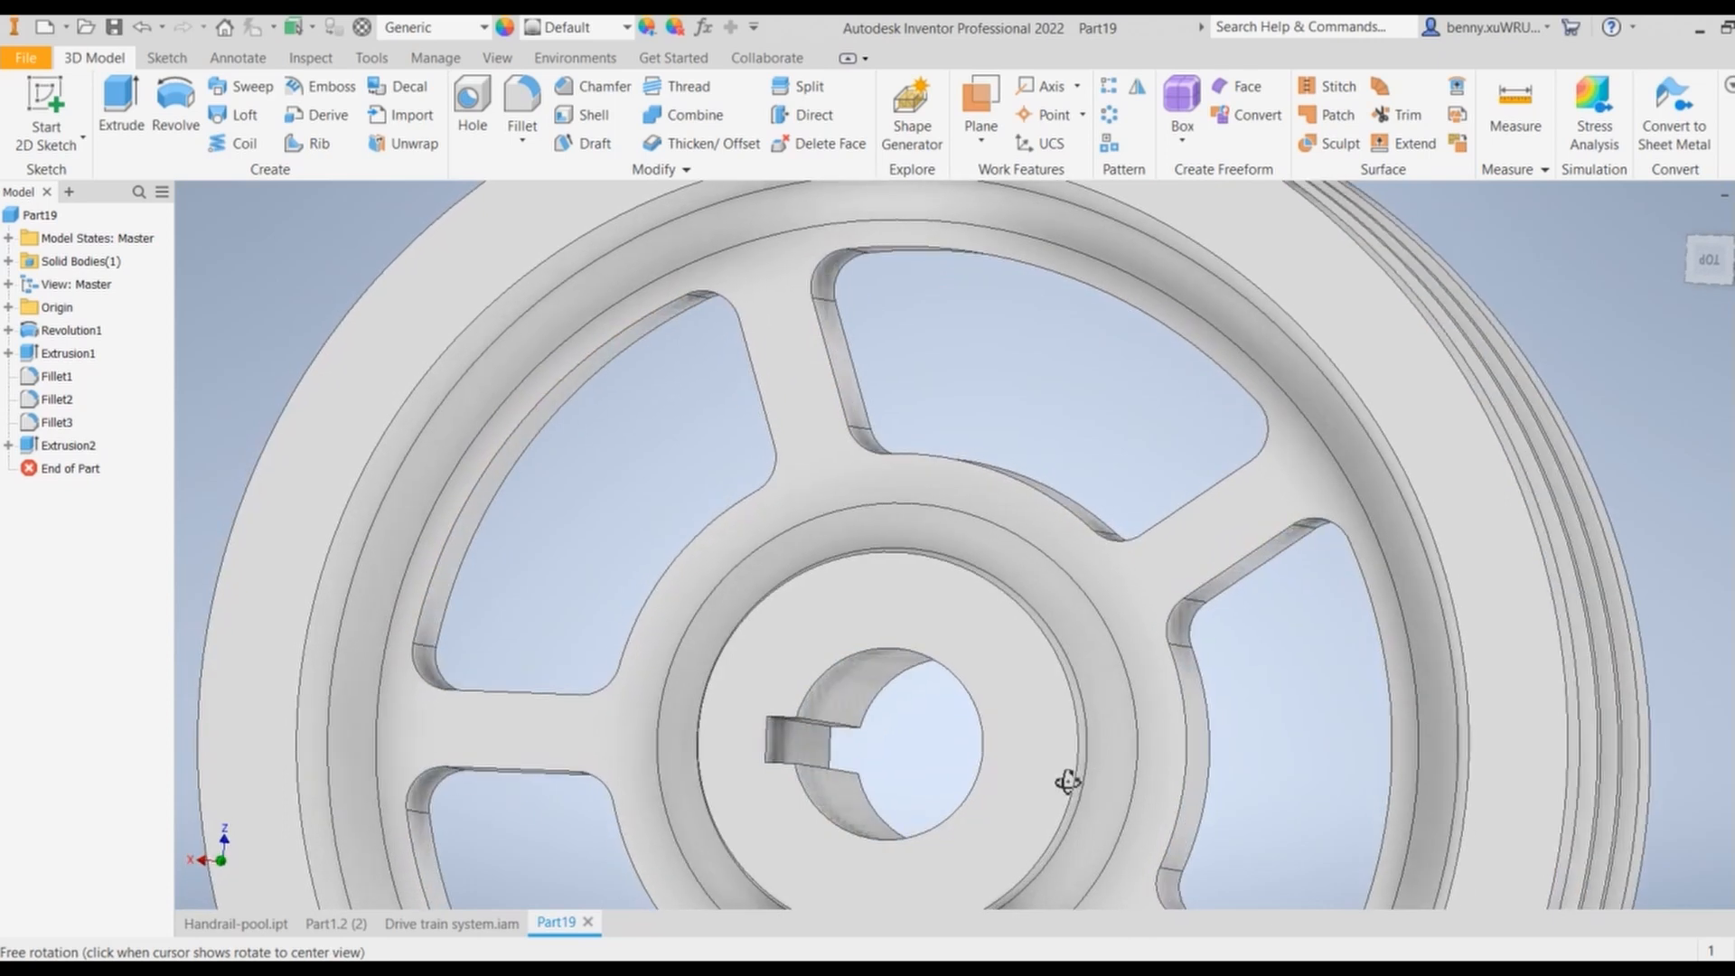
Step: Check the hole layout in the worksheet's front view, return to Inventor, and start a sketch on the hub's flat end face
{"action": "key", "text": "alt+Tab"}
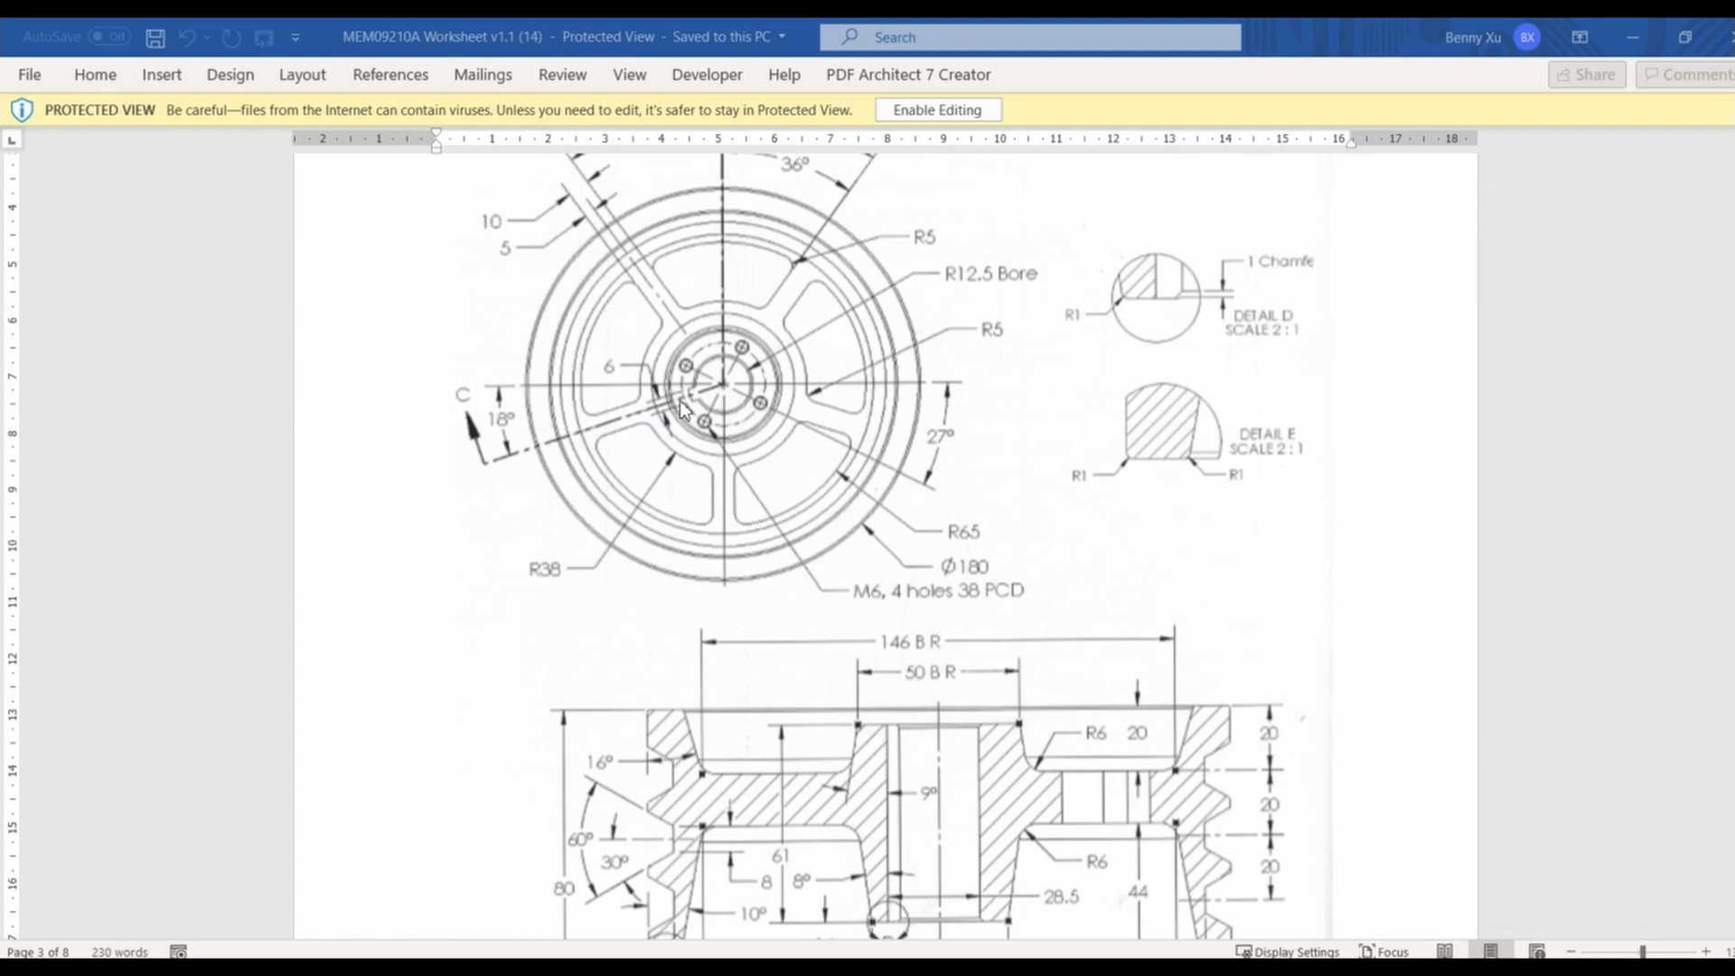
{"action": "key", "text": "alt+Tab"}
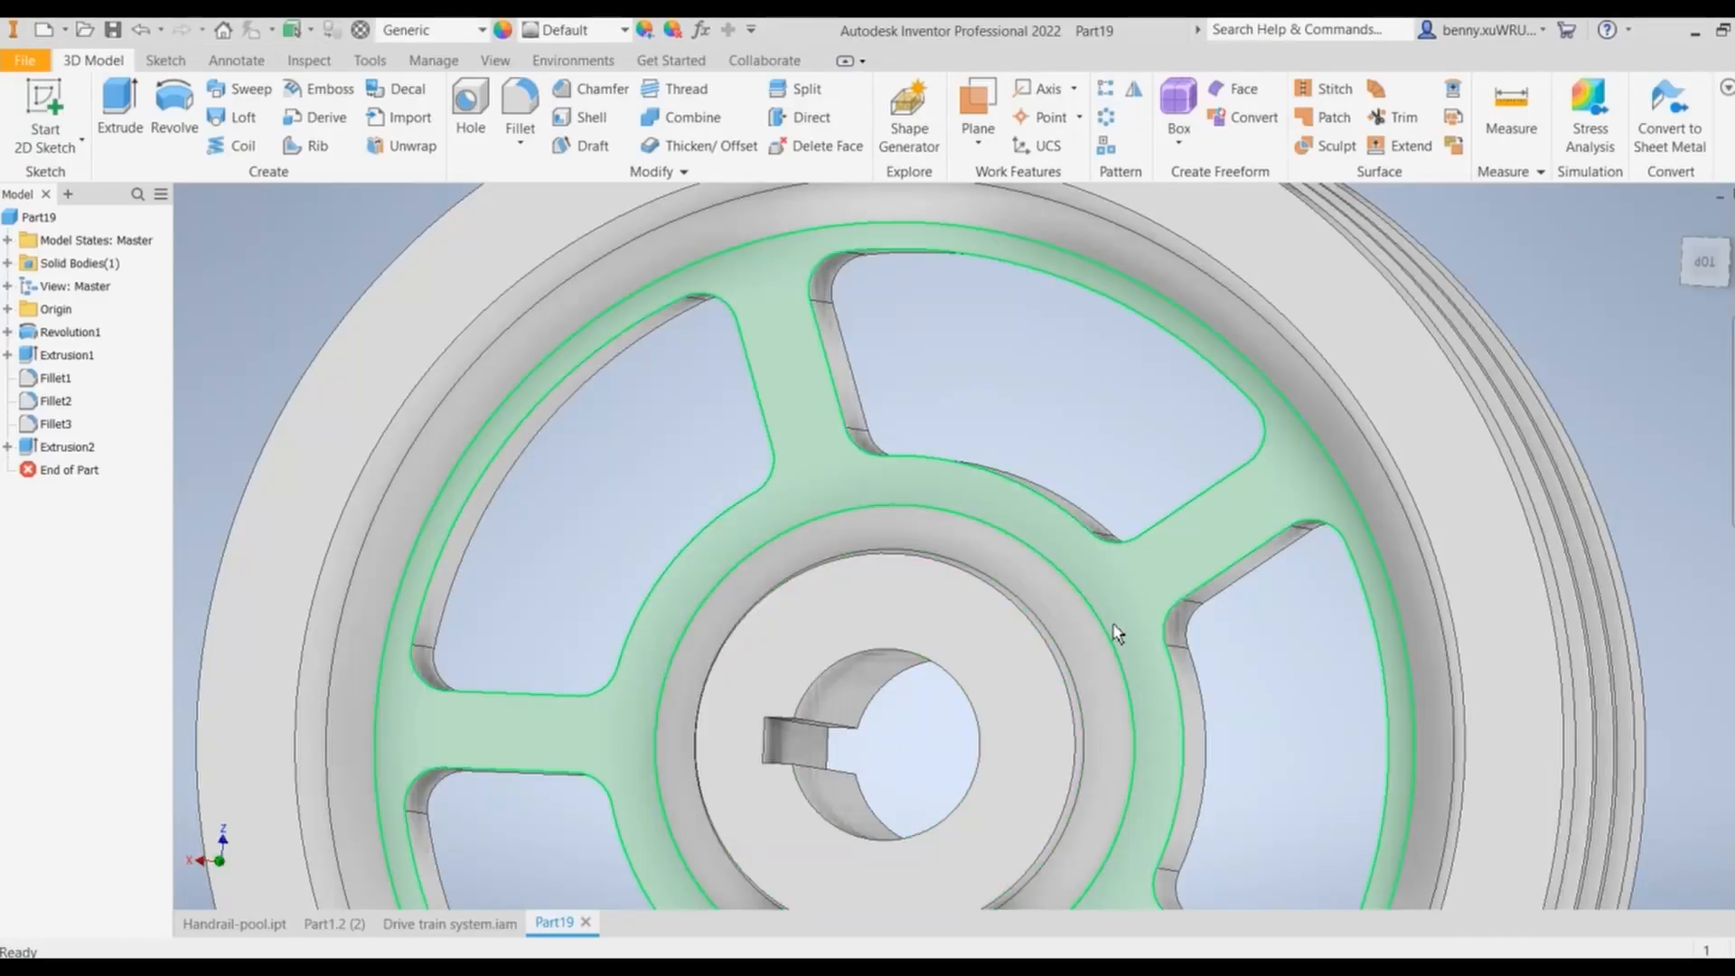
{"action": "left_click", "coordinate": [959, 628]}
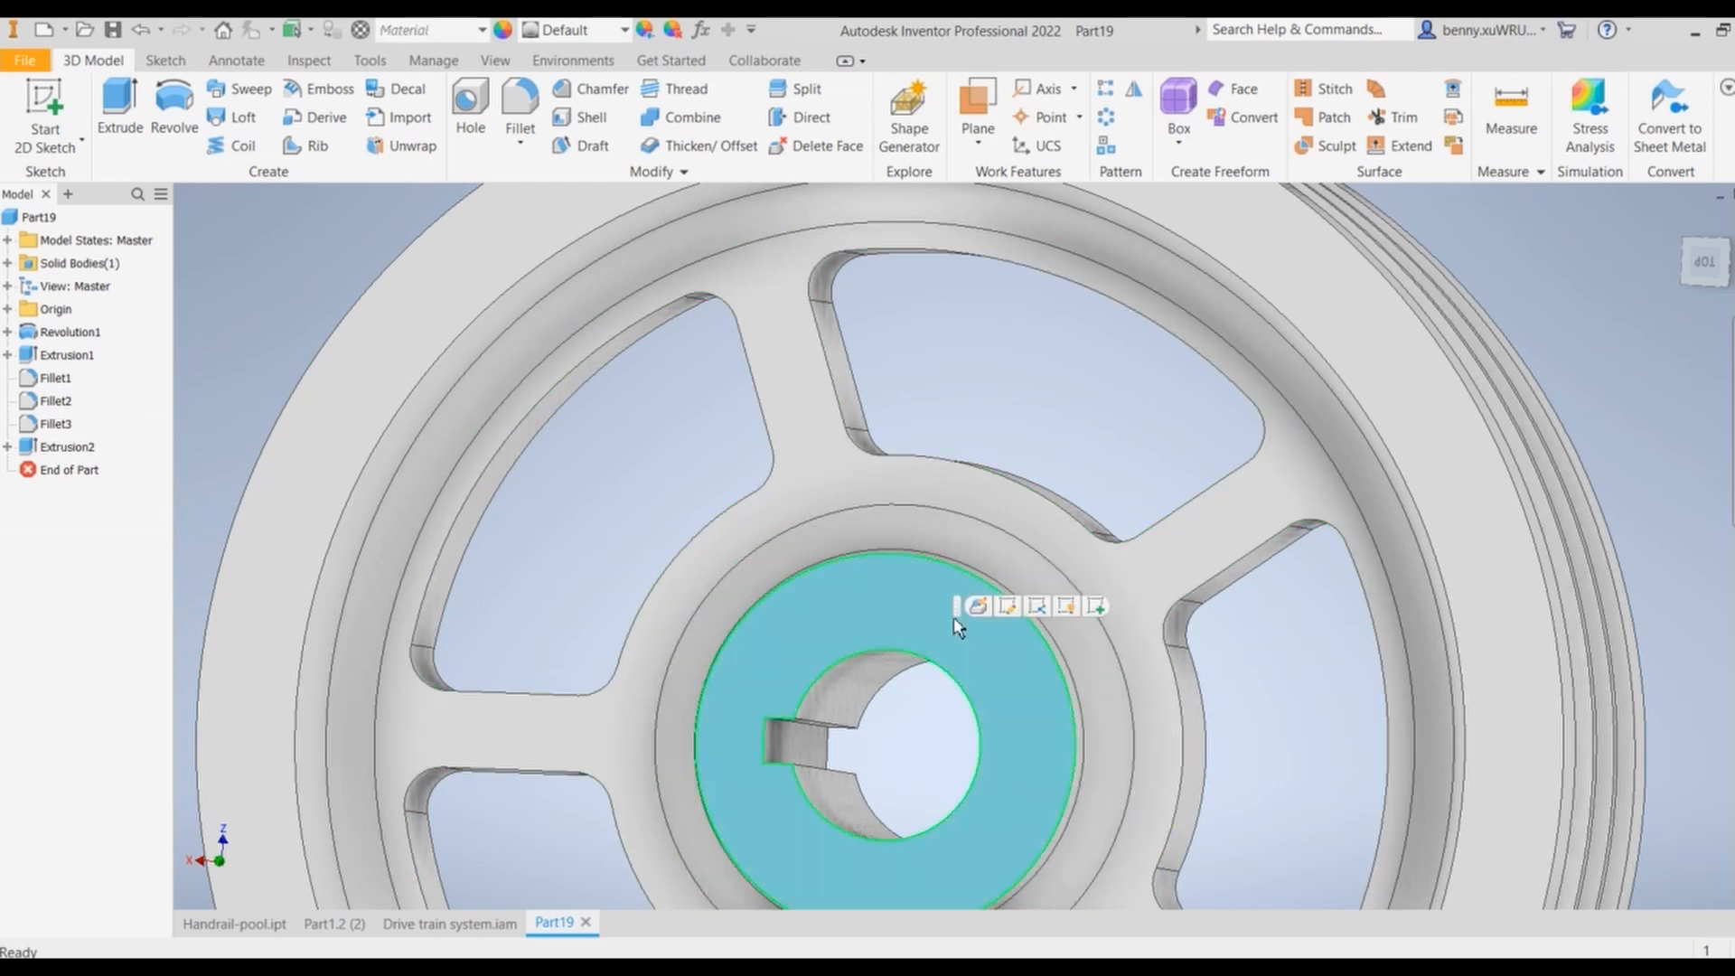
{"action": "left_click", "coordinate": [1095, 607]}
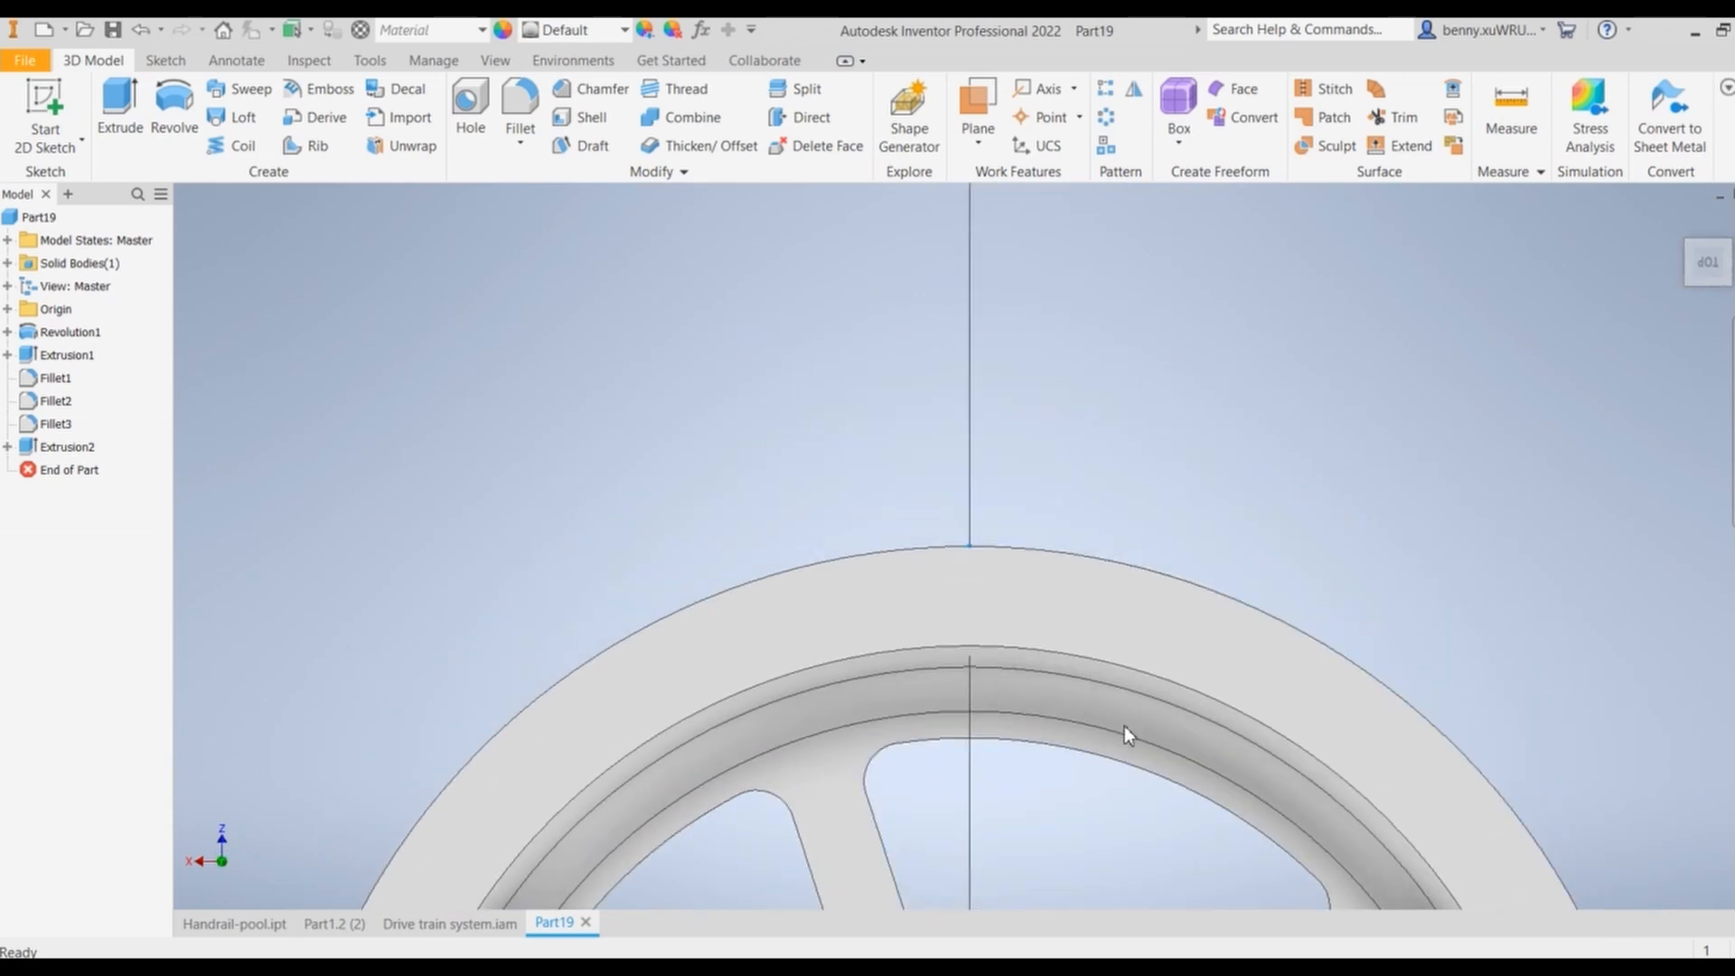
{"action": "middle_click_drag", "start_coordinate": [1126, 724], "coordinate": [1066, 271]}
{"action": "middle_click_drag", "start_coordinate": [1215, 692], "coordinate": [1207, 500]}
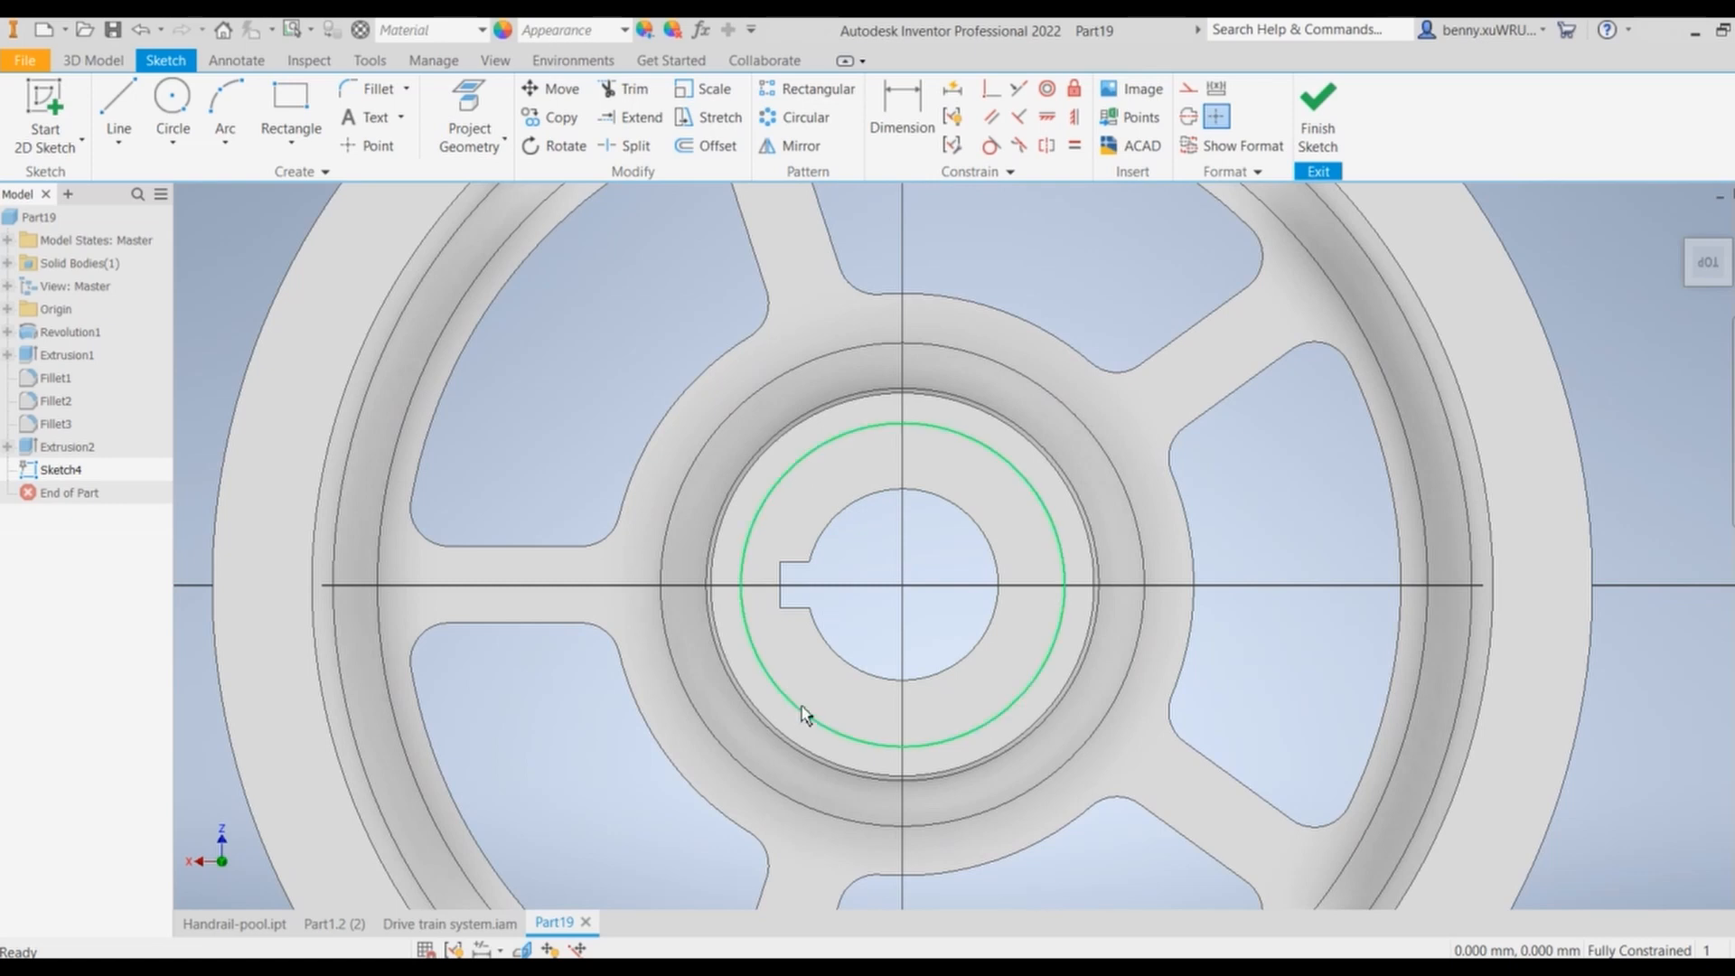
Step: Draw a 38 mm circle centred on the bore and make it construction geometry
{"action": "key", "text": "c"}
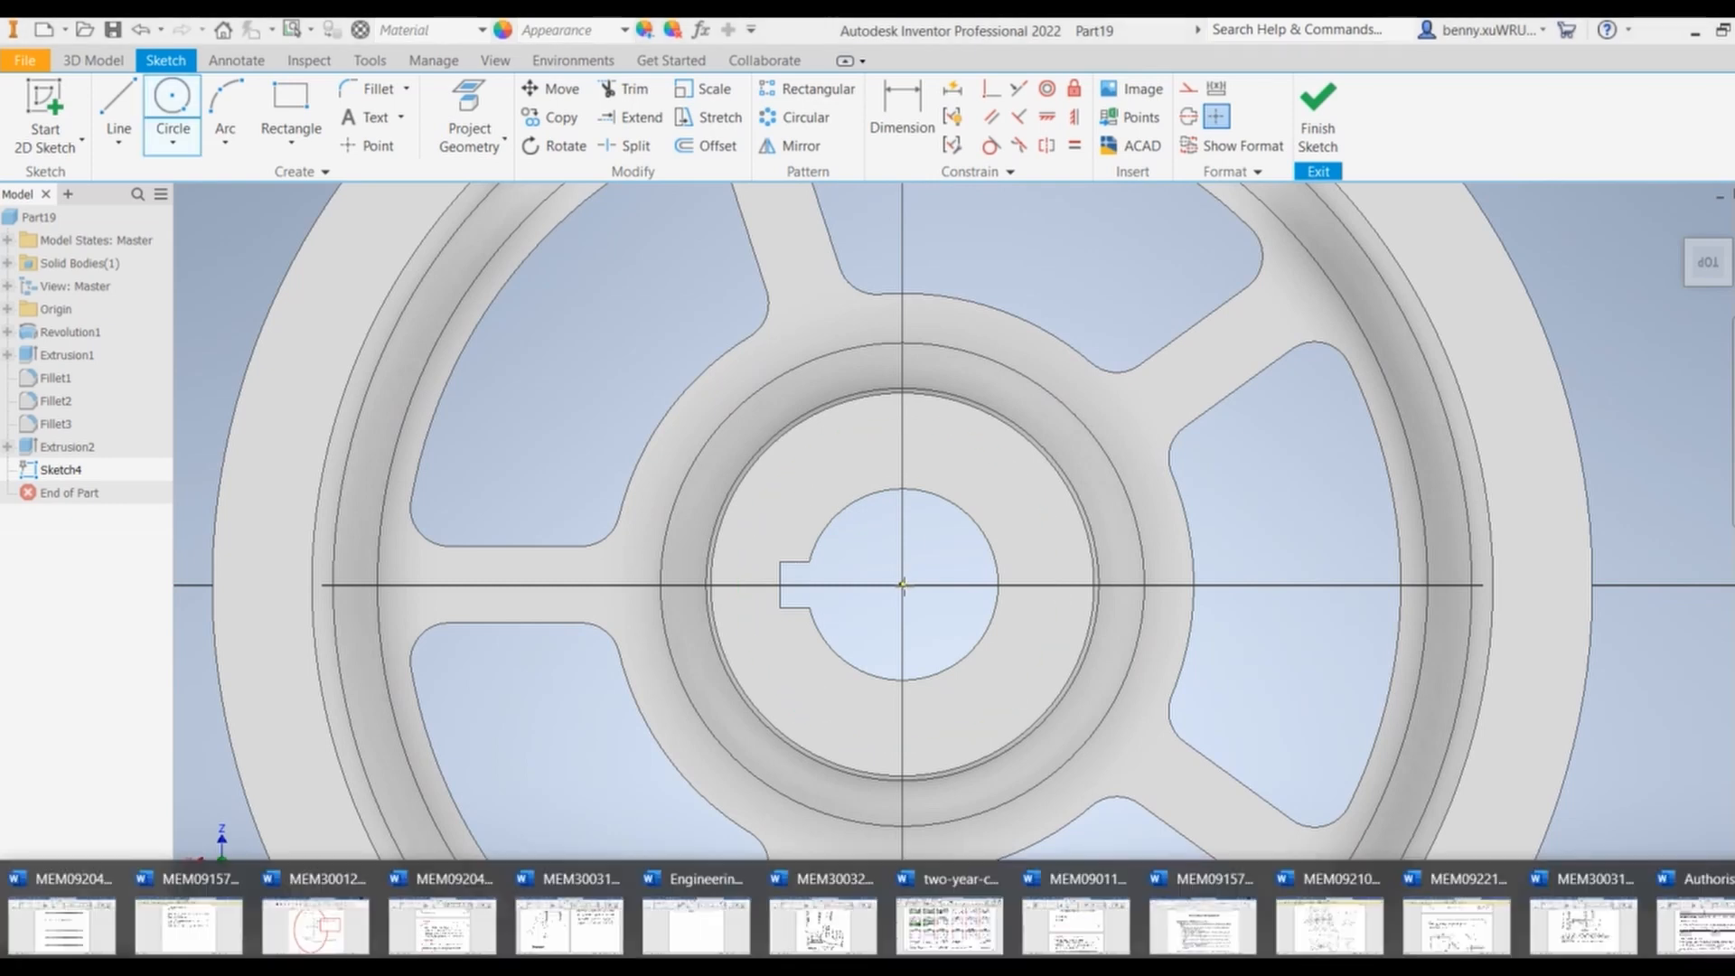
{"action": "left_click", "coordinate": [902, 585]}
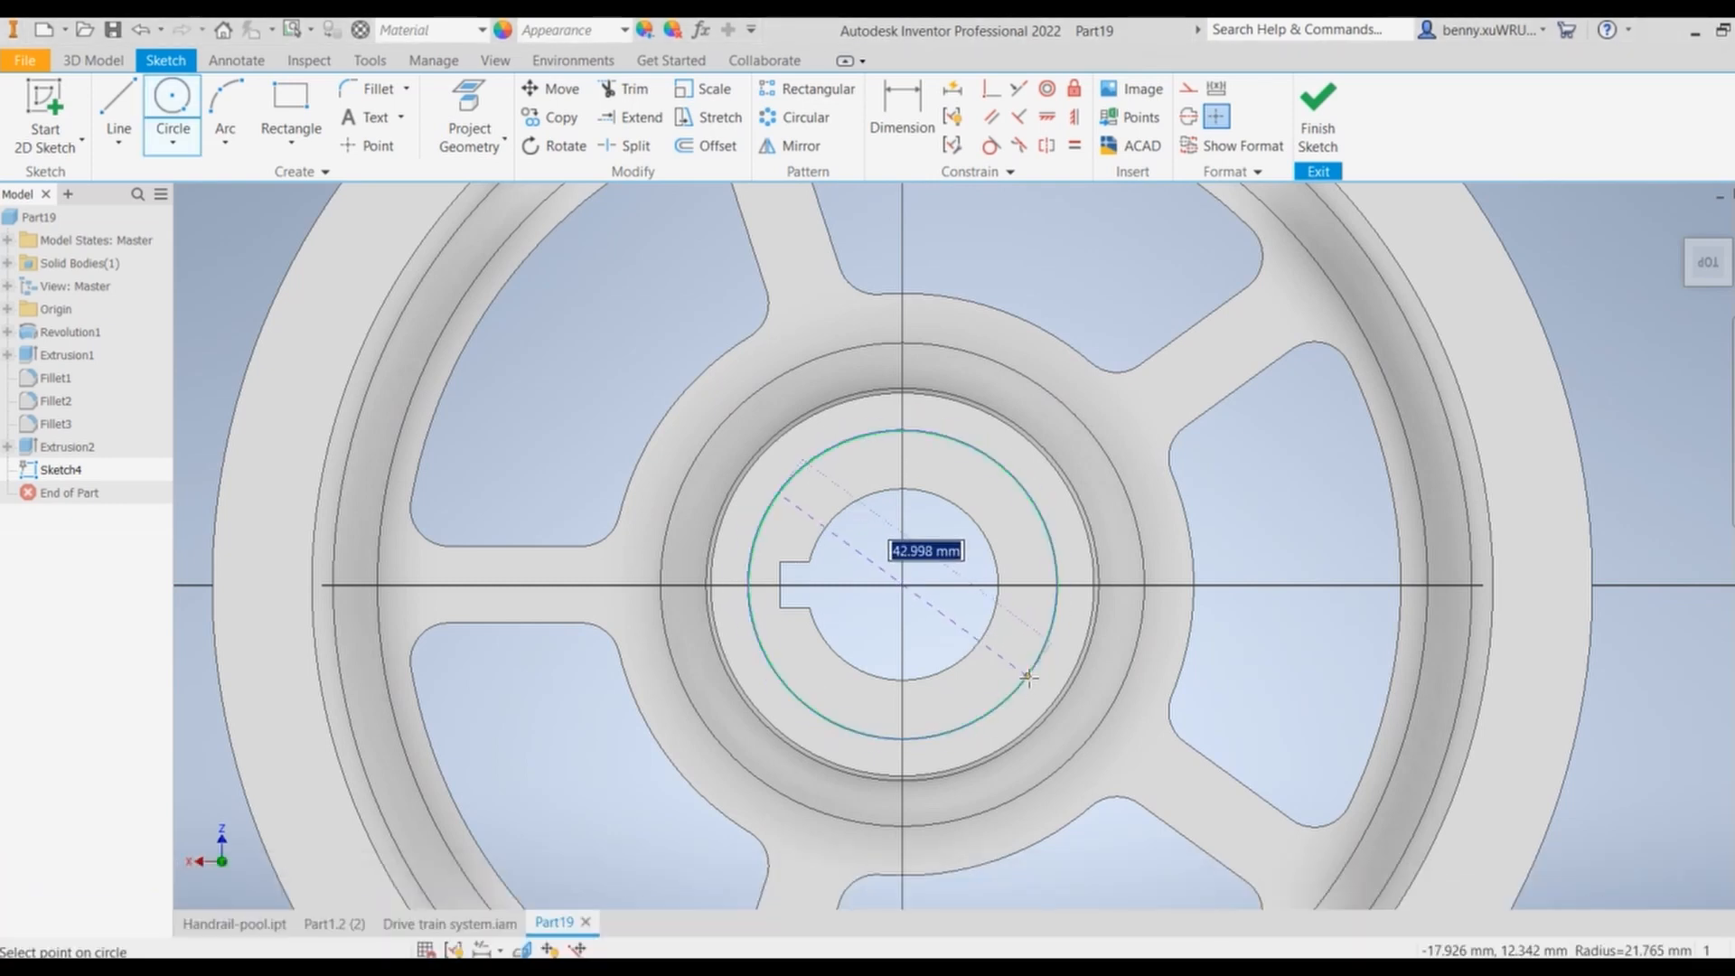
{"action": "type", "text": "38"}
{"action": "key", "text": "Return"}
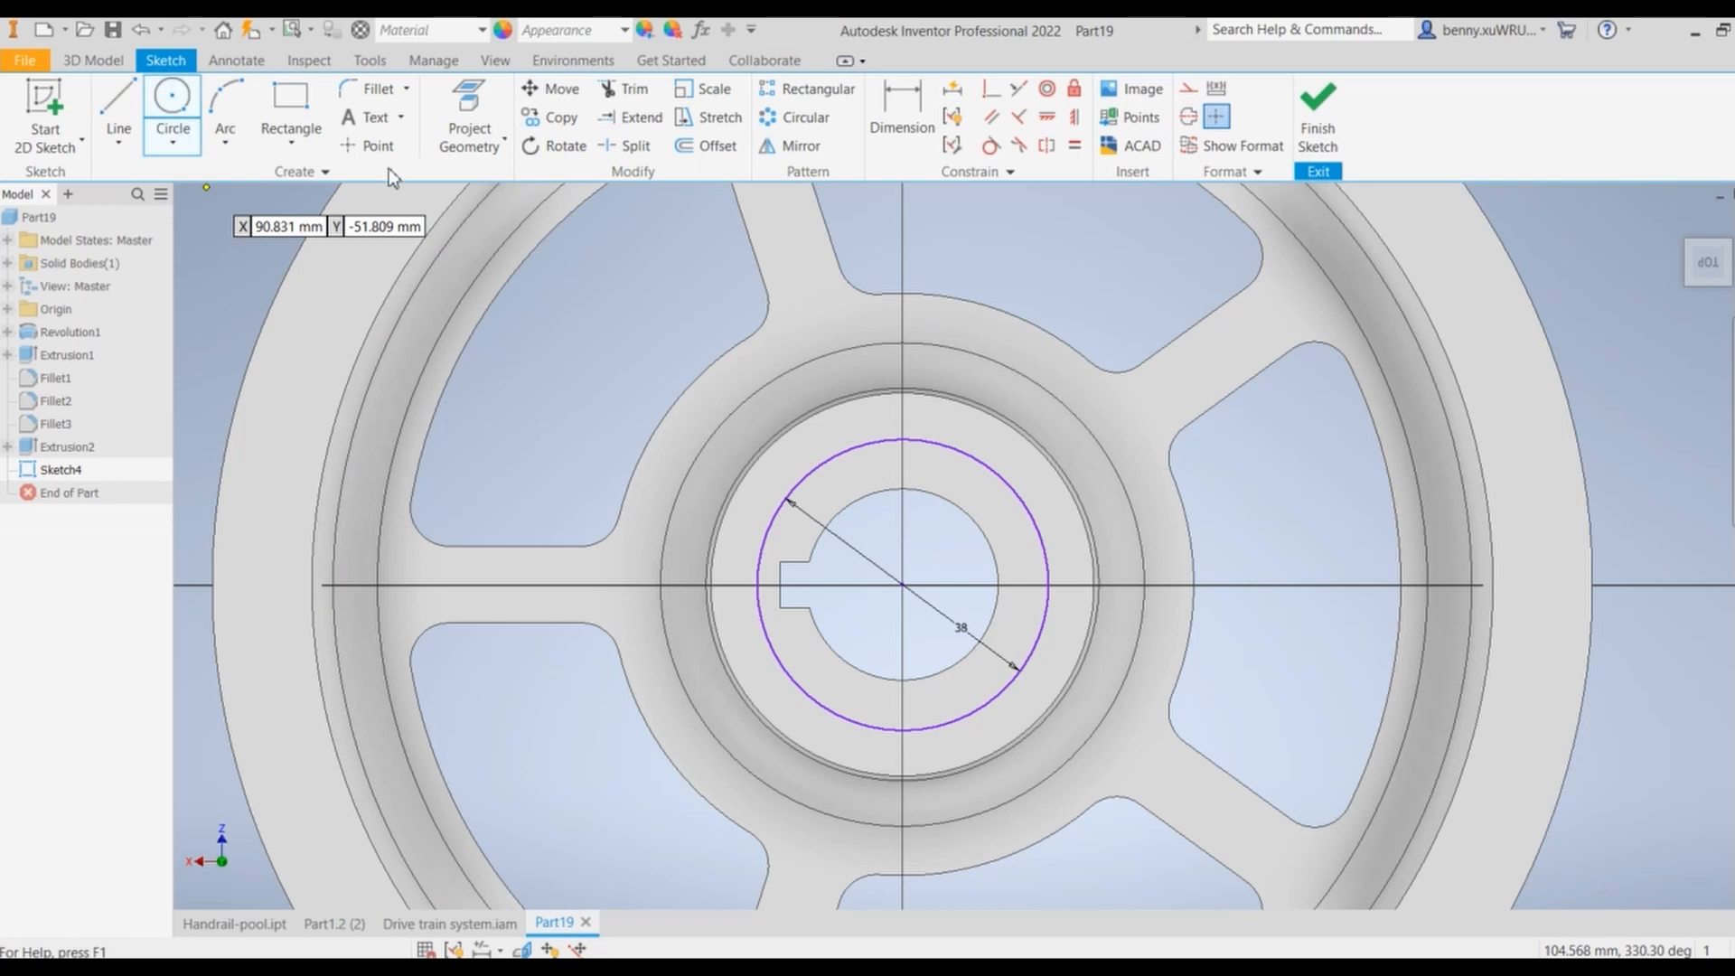
{"action": "key", "text": "Escape"}
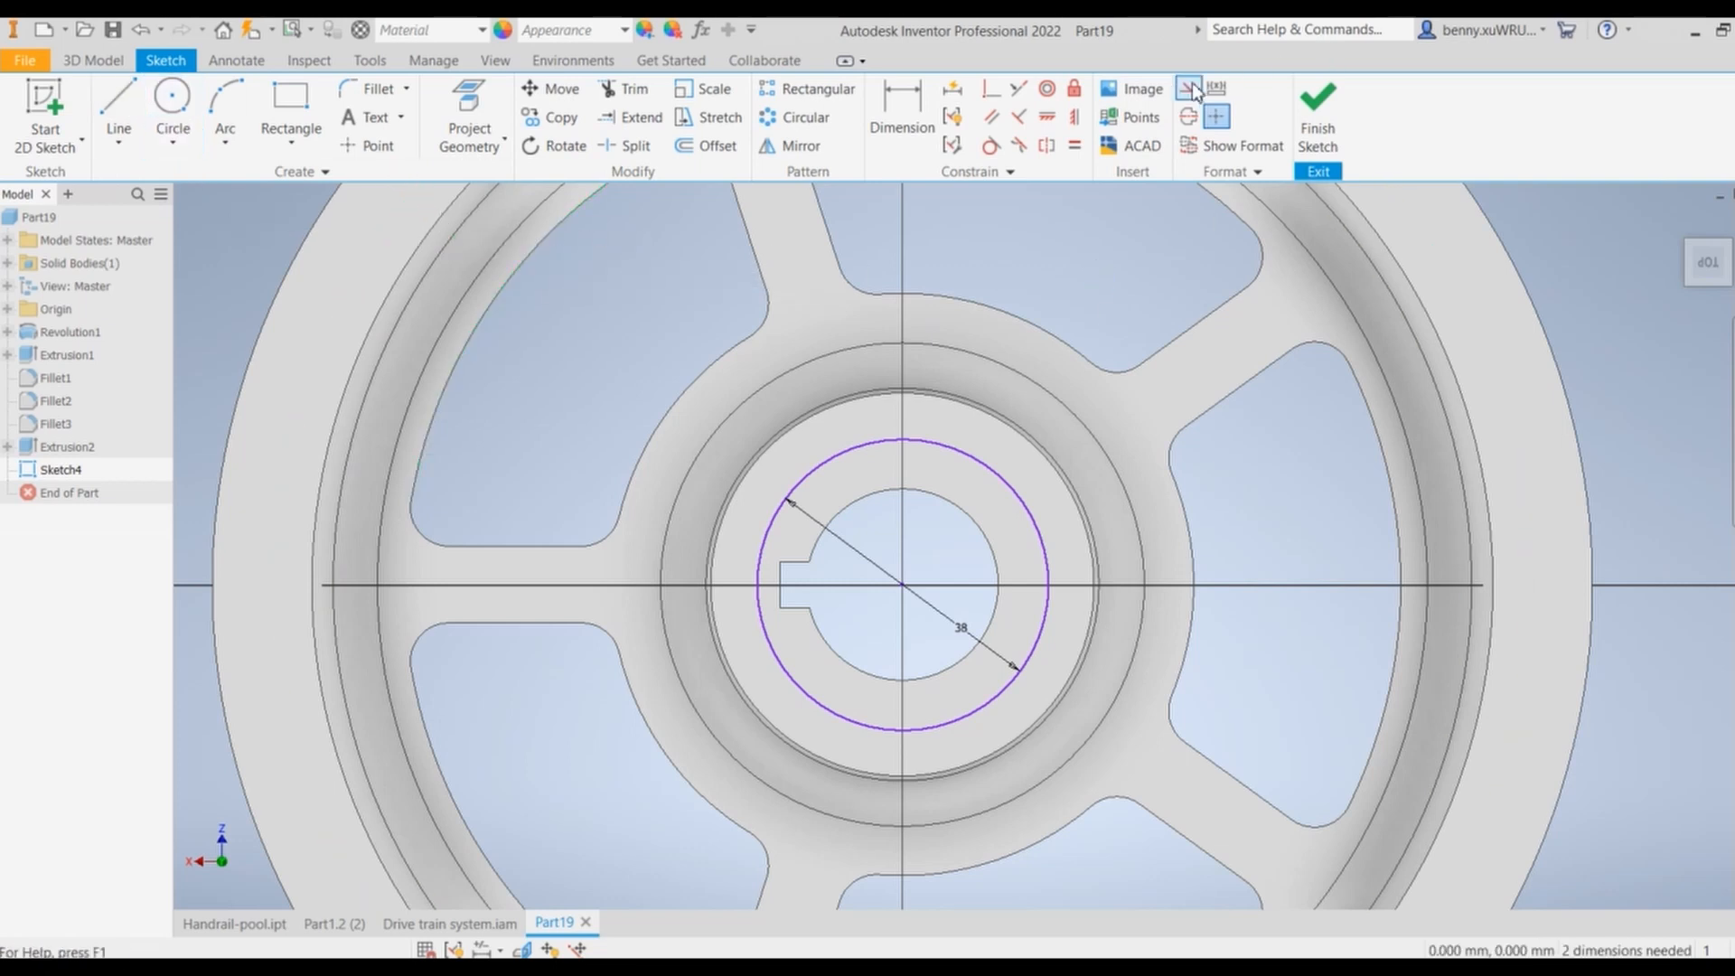
{"action": "left_click", "coordinate": [1007, 484]}
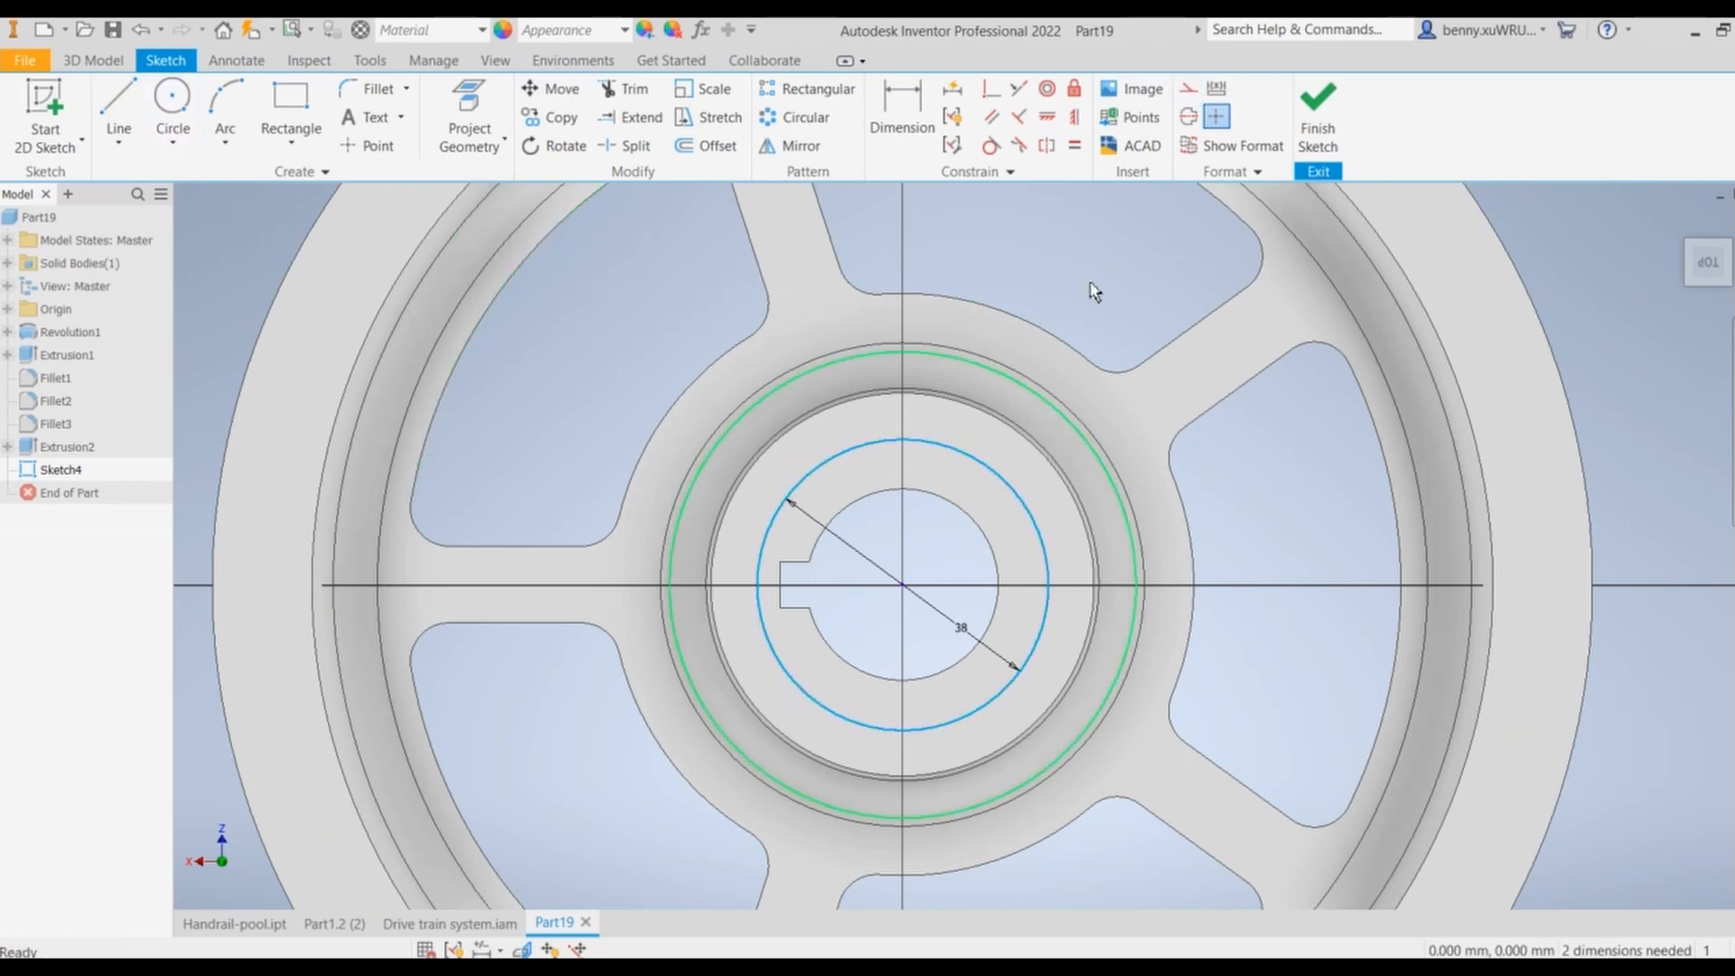
{"action": "left_click", "coordinate": [1190, 87]}
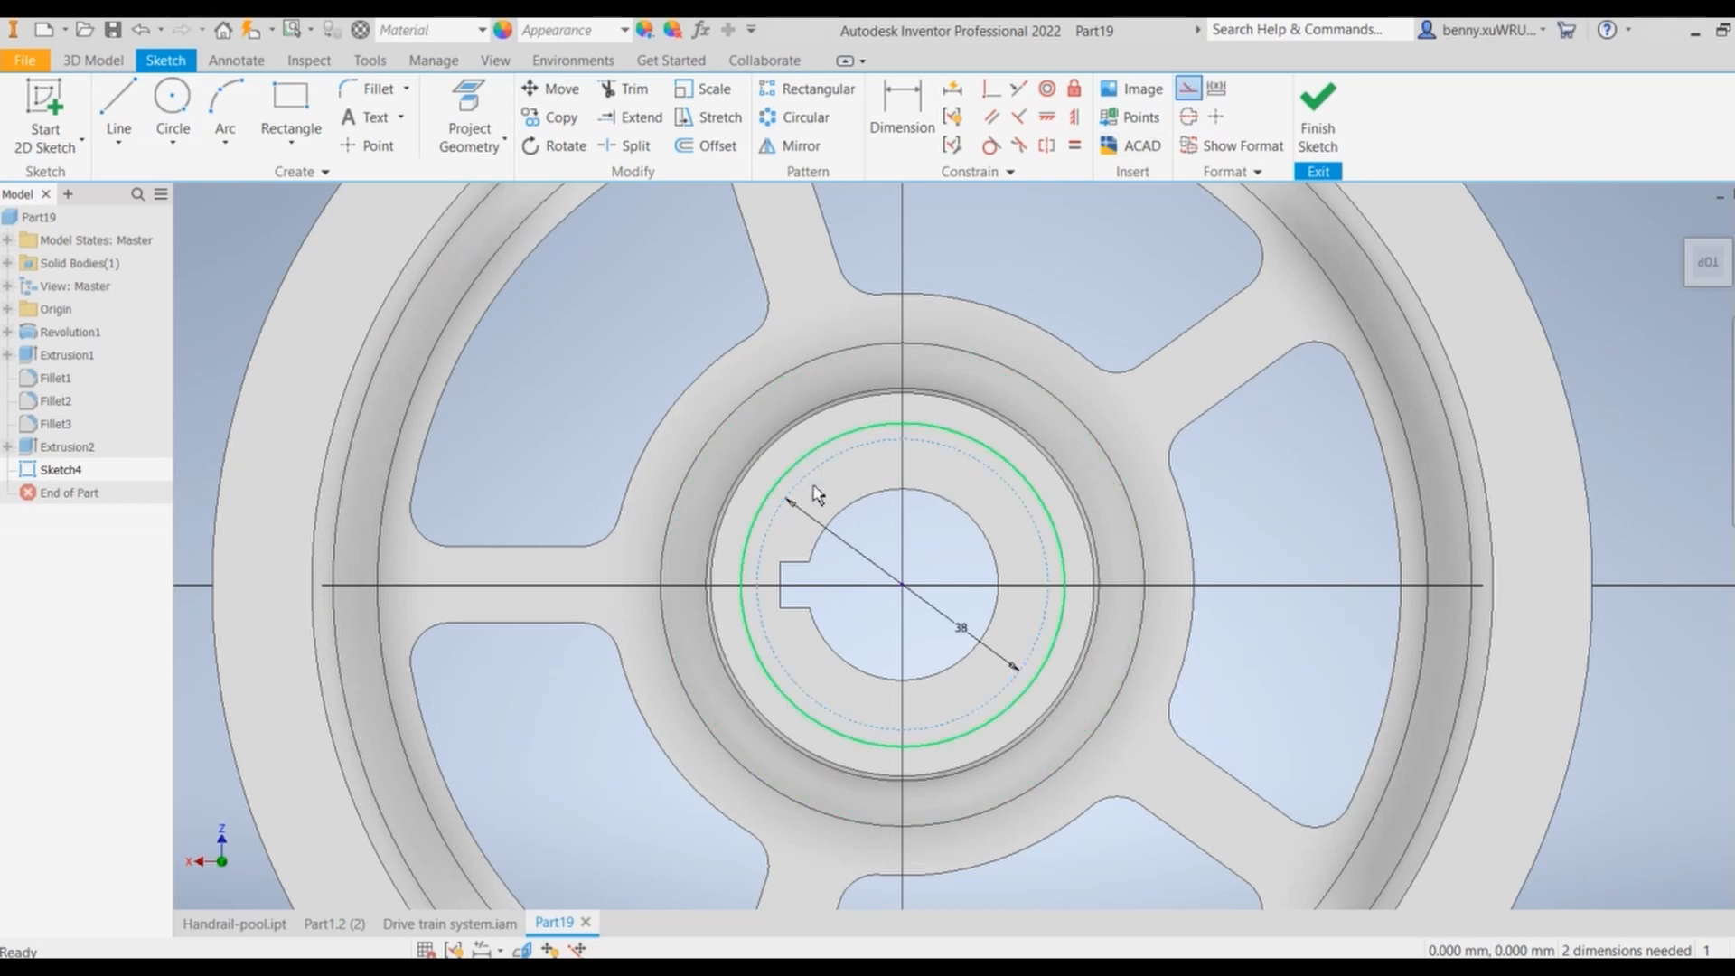
Step: Draw an oblique line about 22.7 mm long from outside the 38 mm circle to the bore's centre, and a horizontal line from there to the circle
{"action": "left_click", "coordinate": [120, 106]}
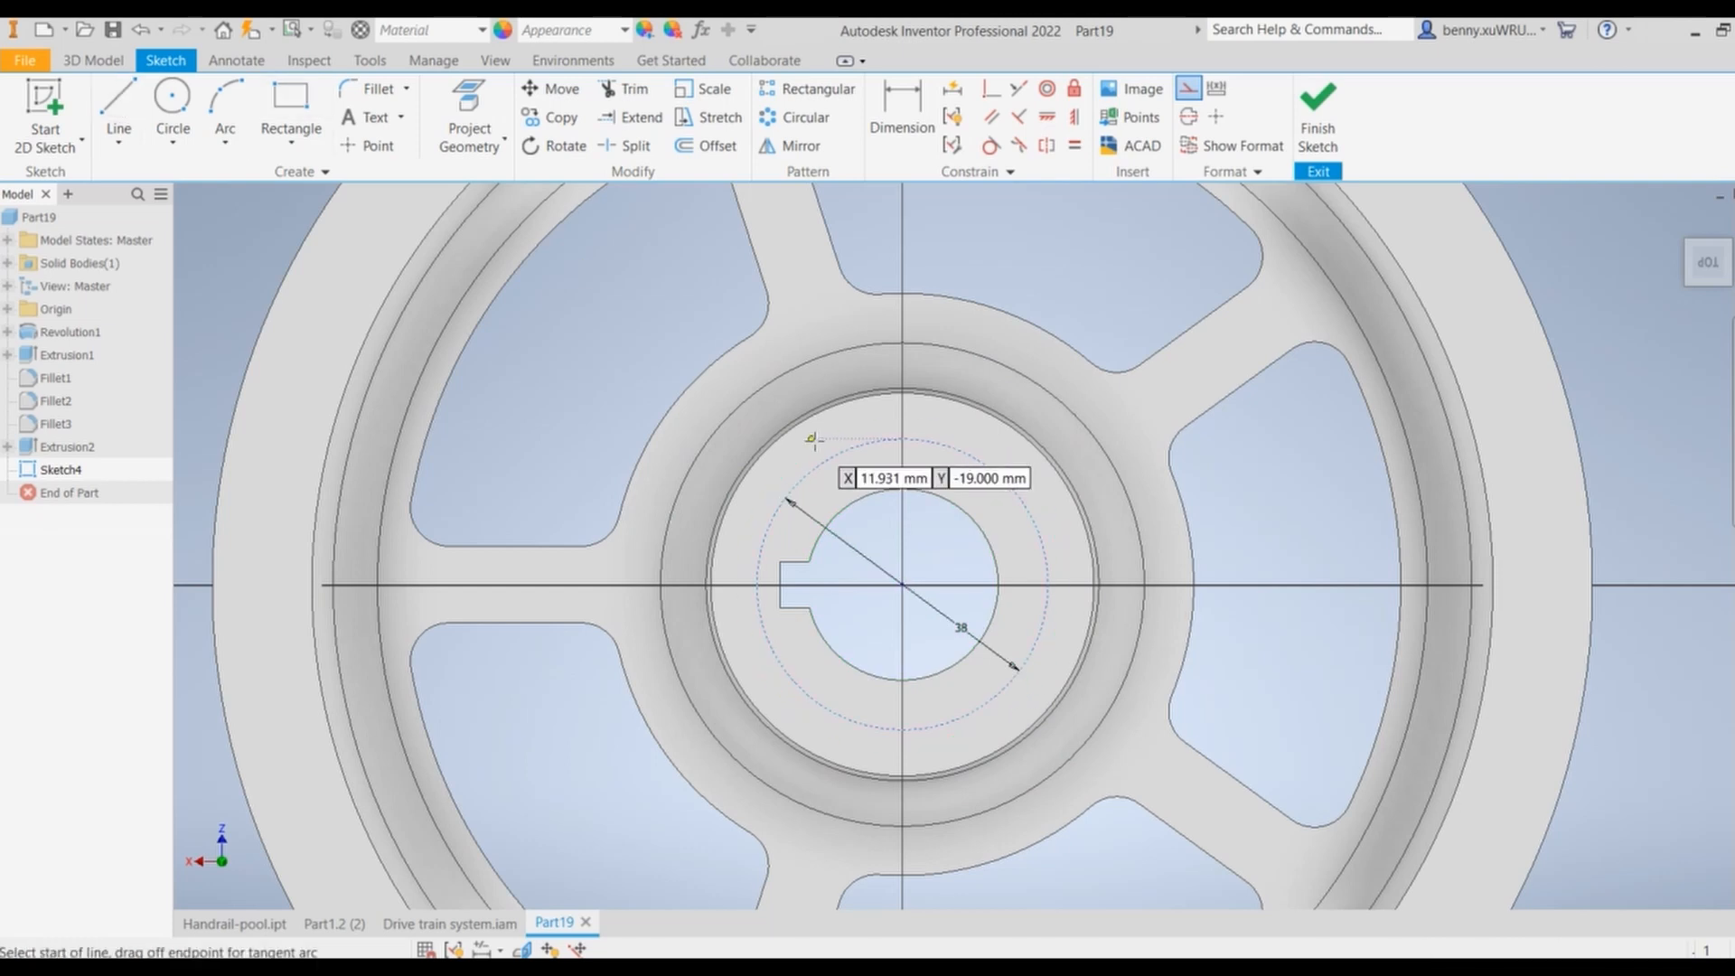
{"action": "left_click", "coordinate": [795, 447]}
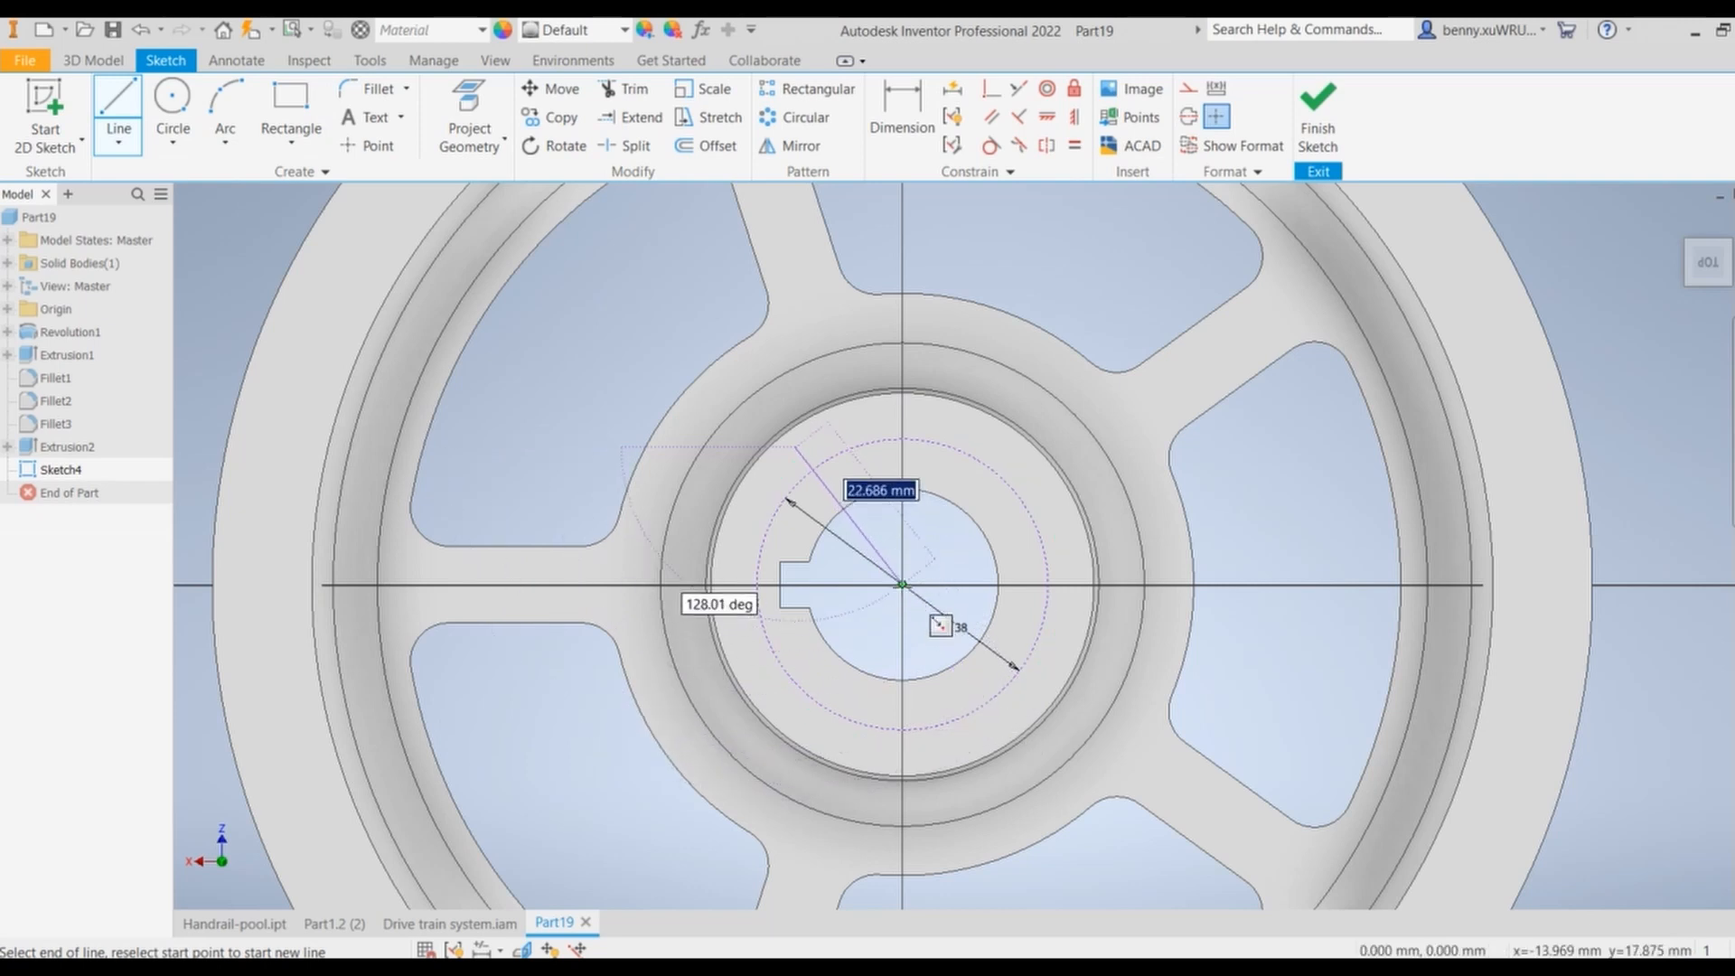
{"action": "left_click", "coordinate": [902, 585]}
{"action": "left_click", "coordinate": [902, 585]}
{"action": "left_click", "coordinate": [902, 585]}
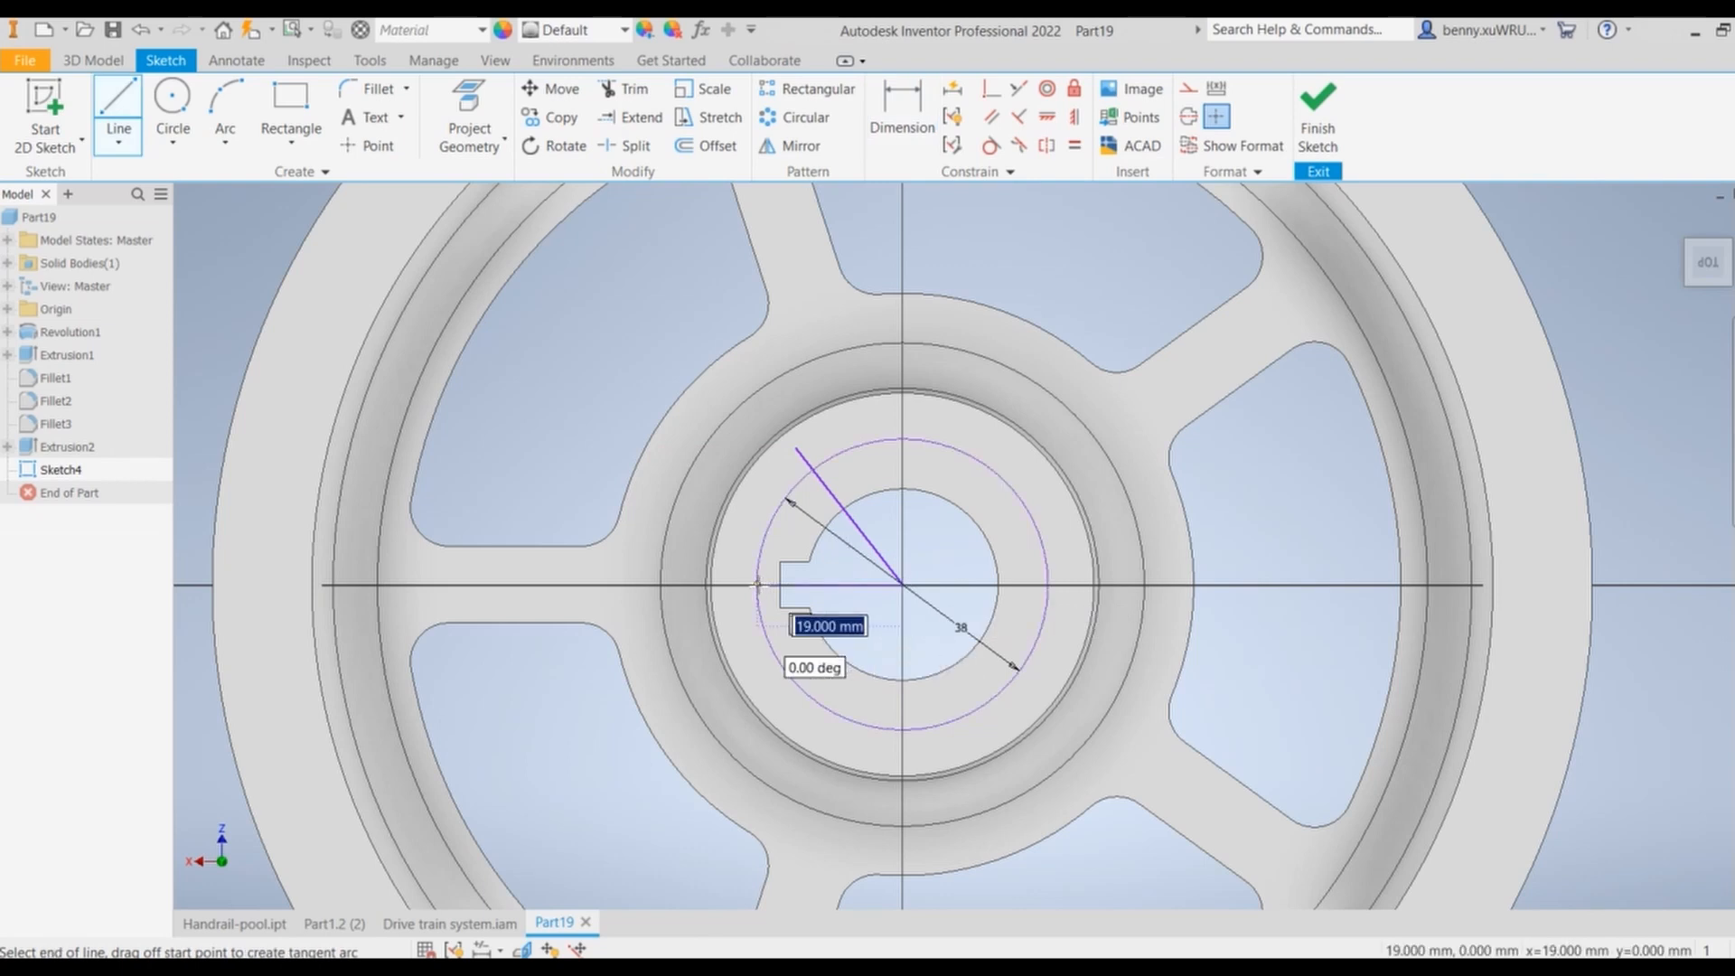
{"action": "left_click", "coordinate": [757, 585]}
{"action": "right_click", "coordinate": [758, 584]}
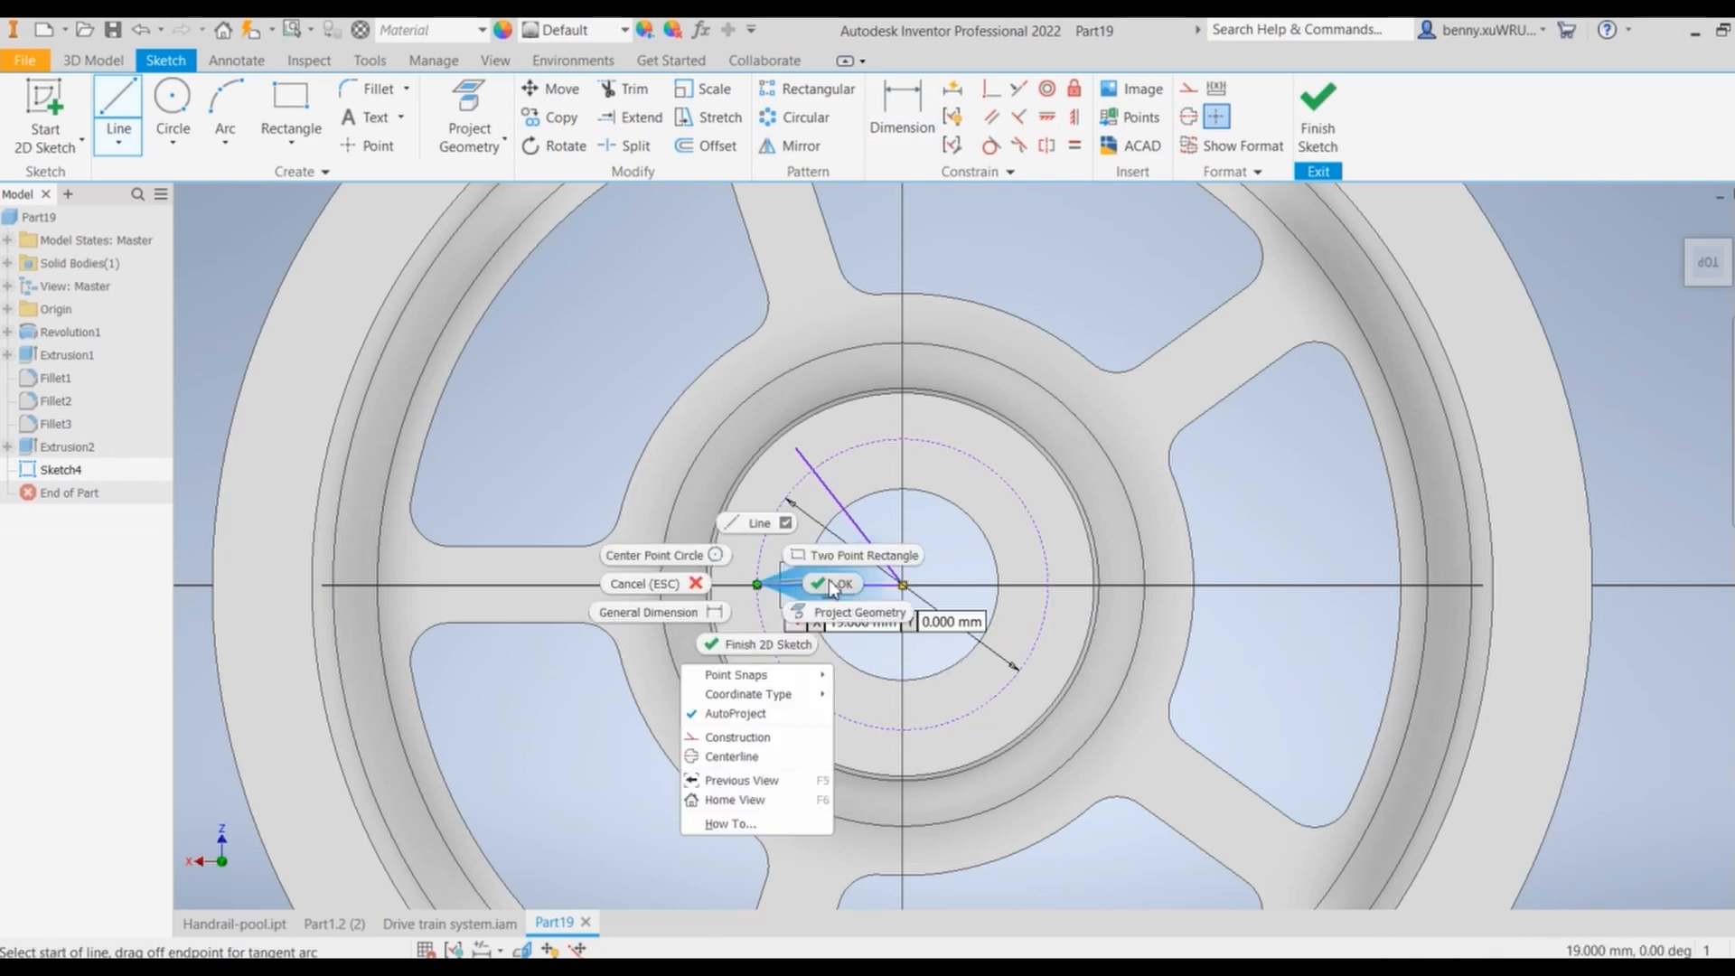
{"action": "left_click", "coordinate": [829, 583]}
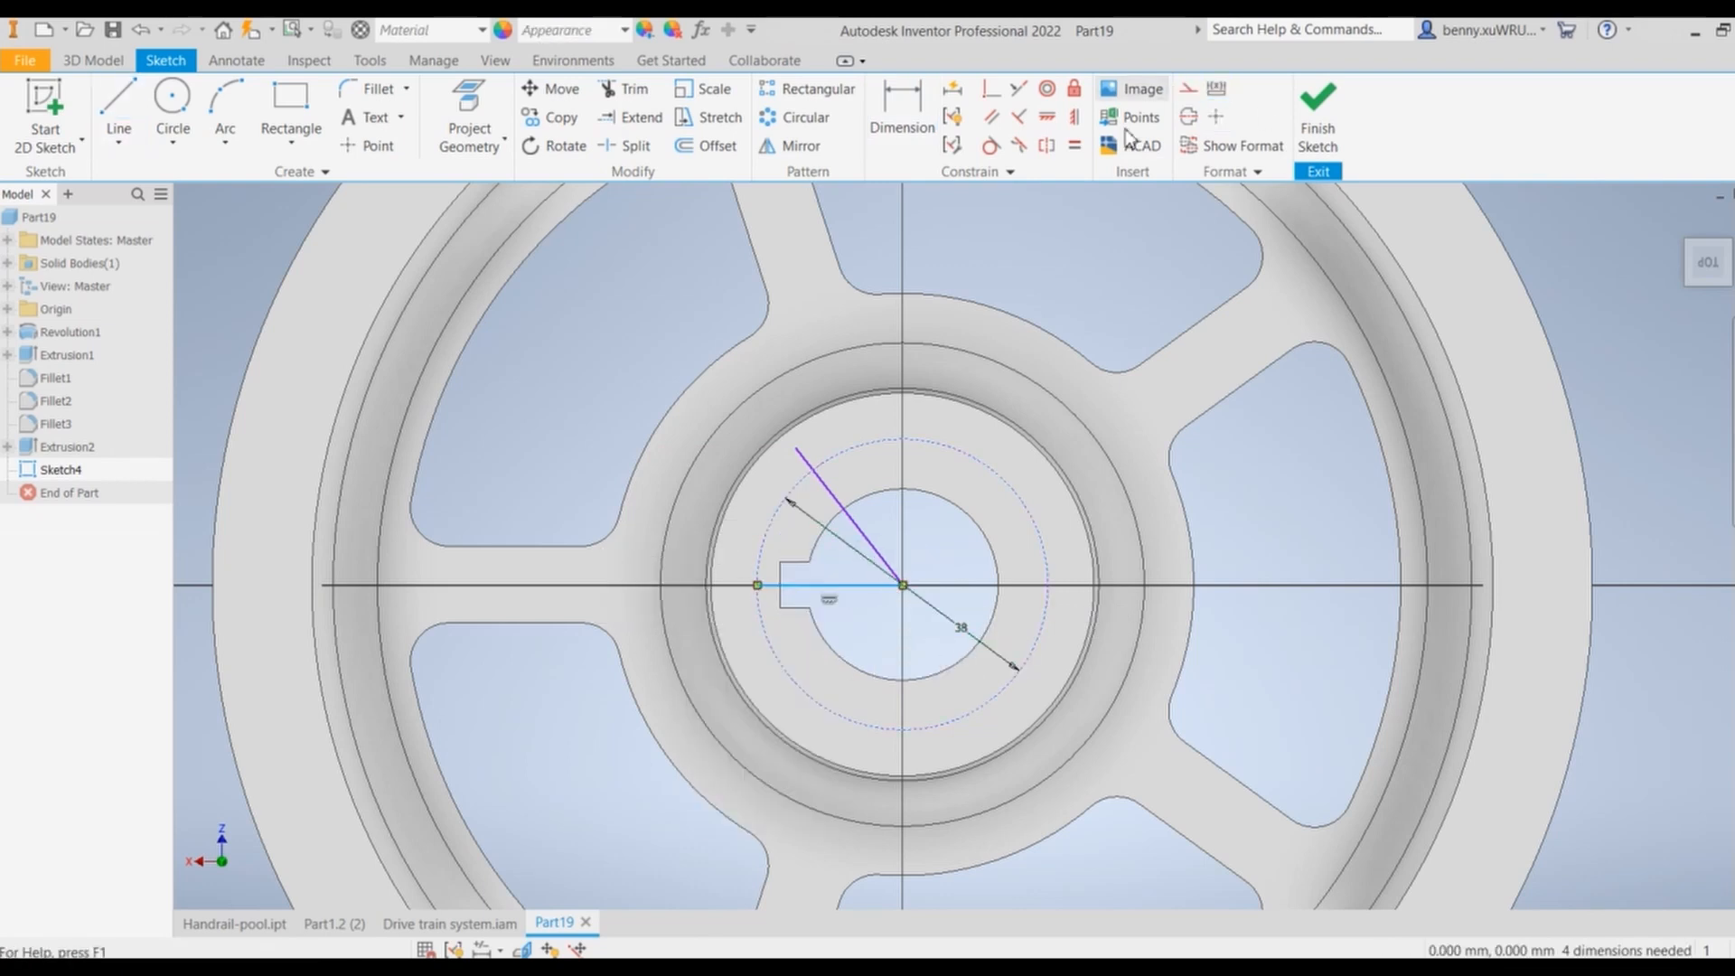
Step: Make the oblique and horizontal lines construction lines and set the angle between them to 45 degrees
{"action": "left_click", "coordinate": [830, 492]}
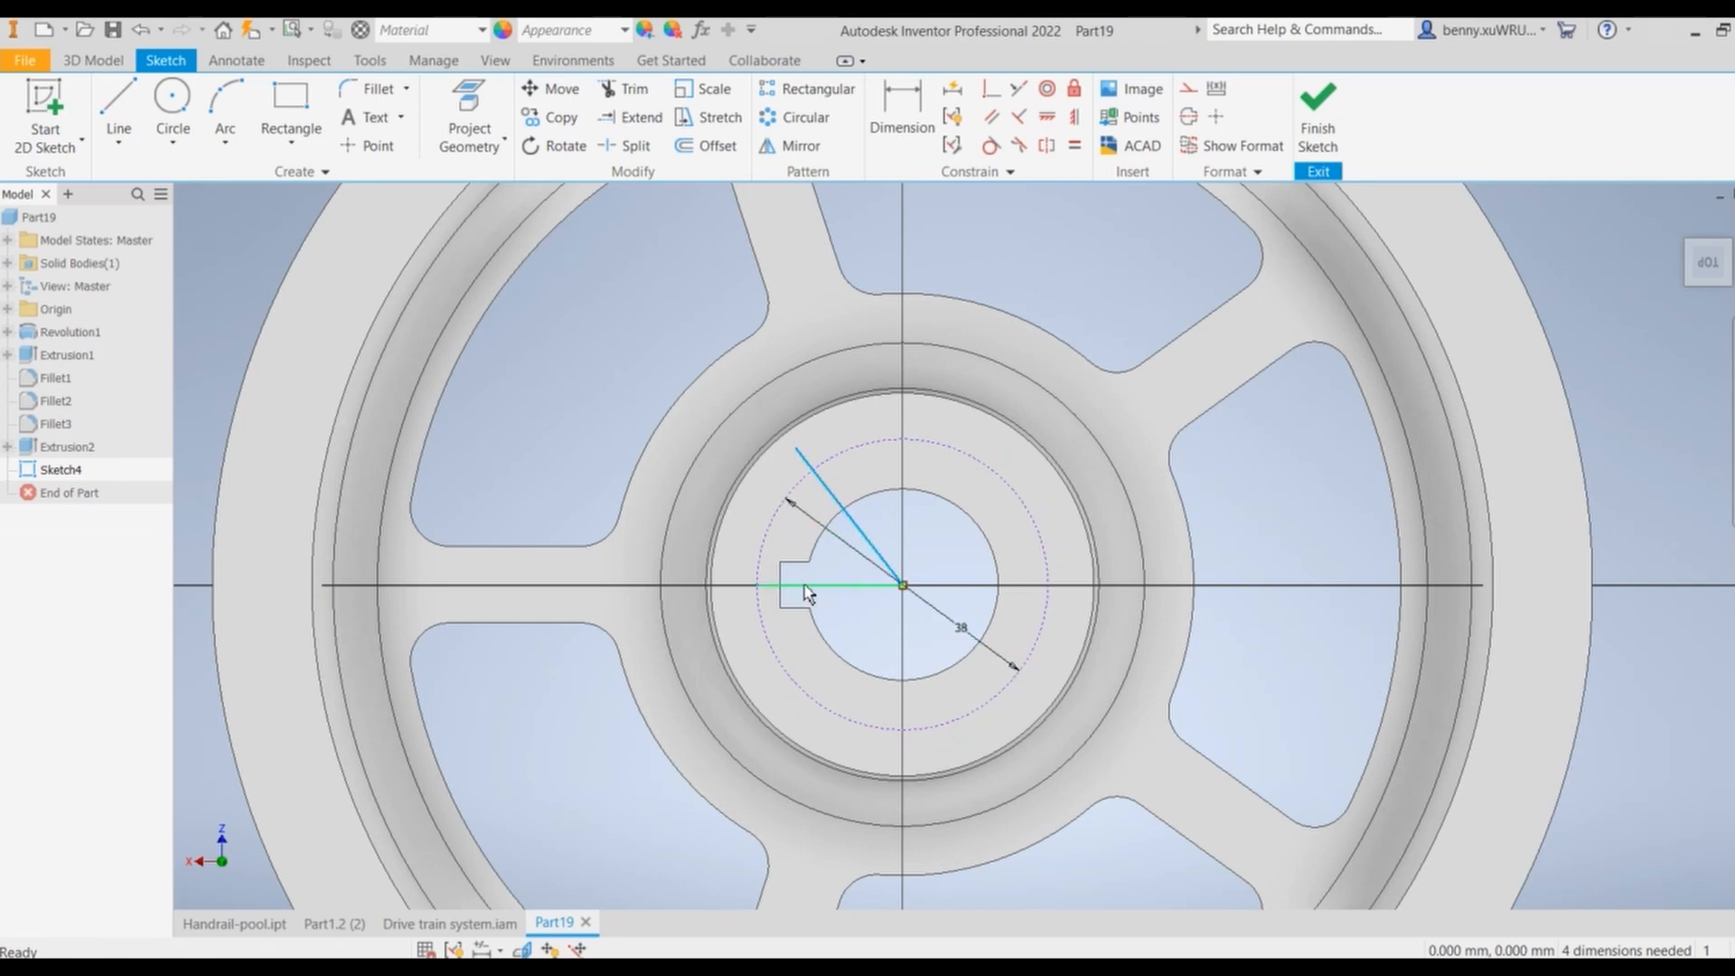
{"action": "left_click", "coordinate": [1188, 88]}
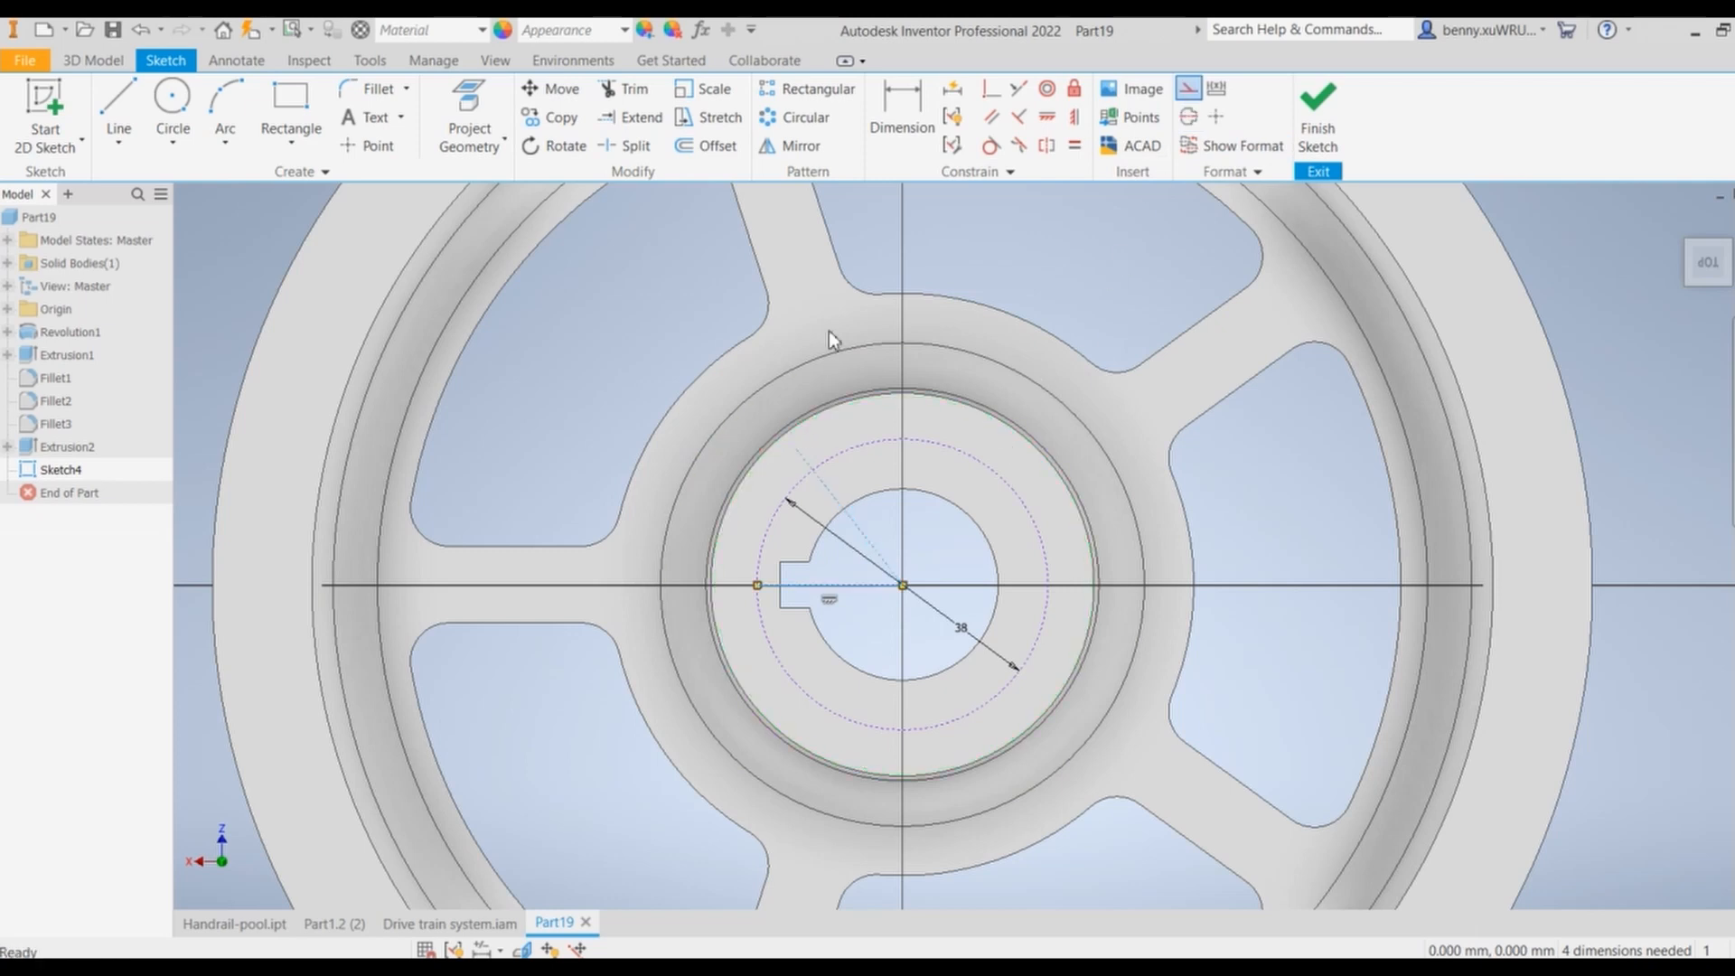
{"action": "left_click", "coordinate": [890, 101]}
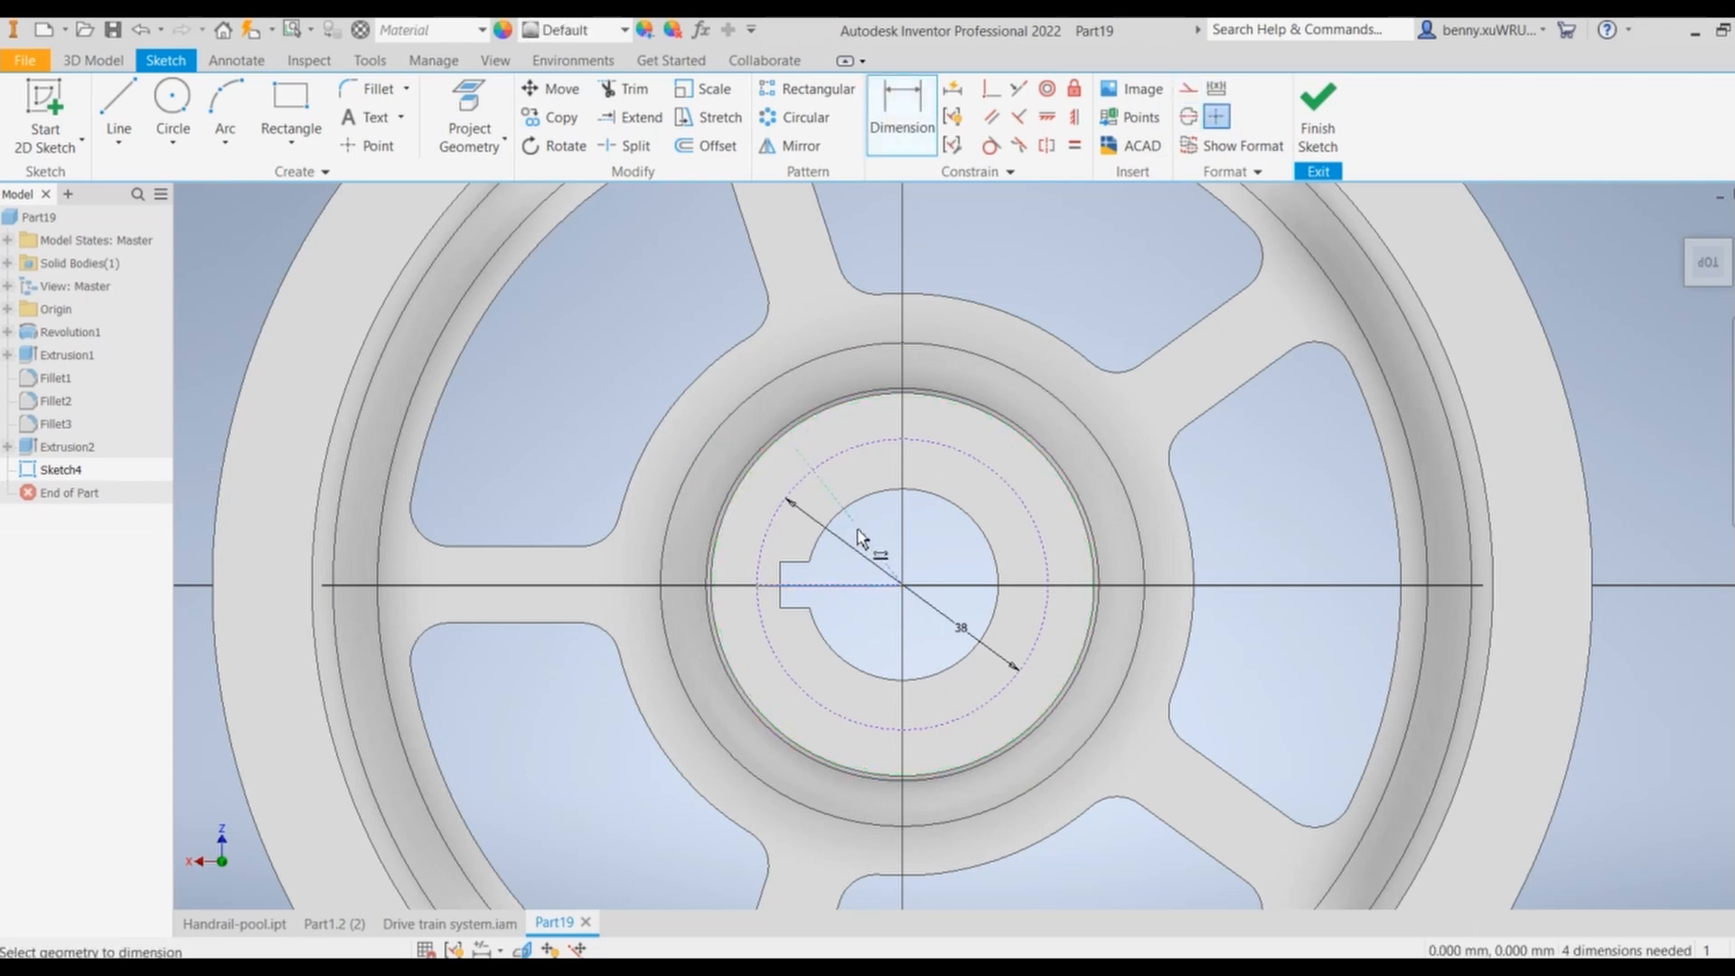
{"action": "left_click", "coordinate": [851, 581]}
{"action": "type", "text": "45"}
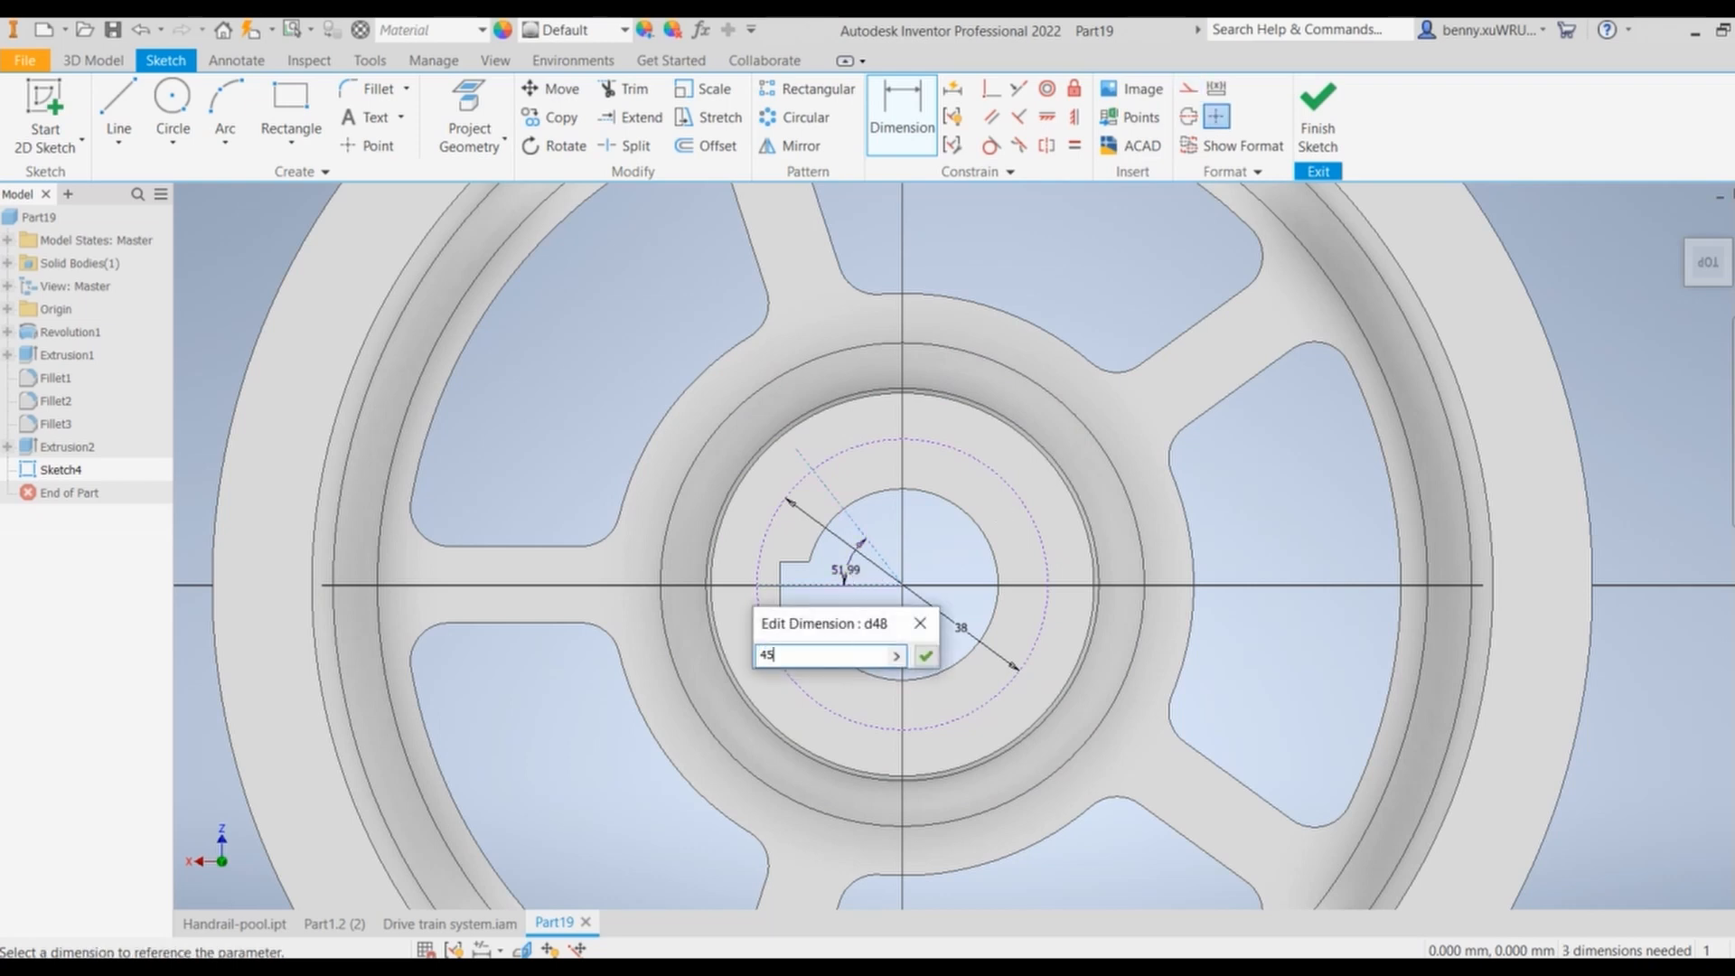
{"action": "key", "text": "Return"}
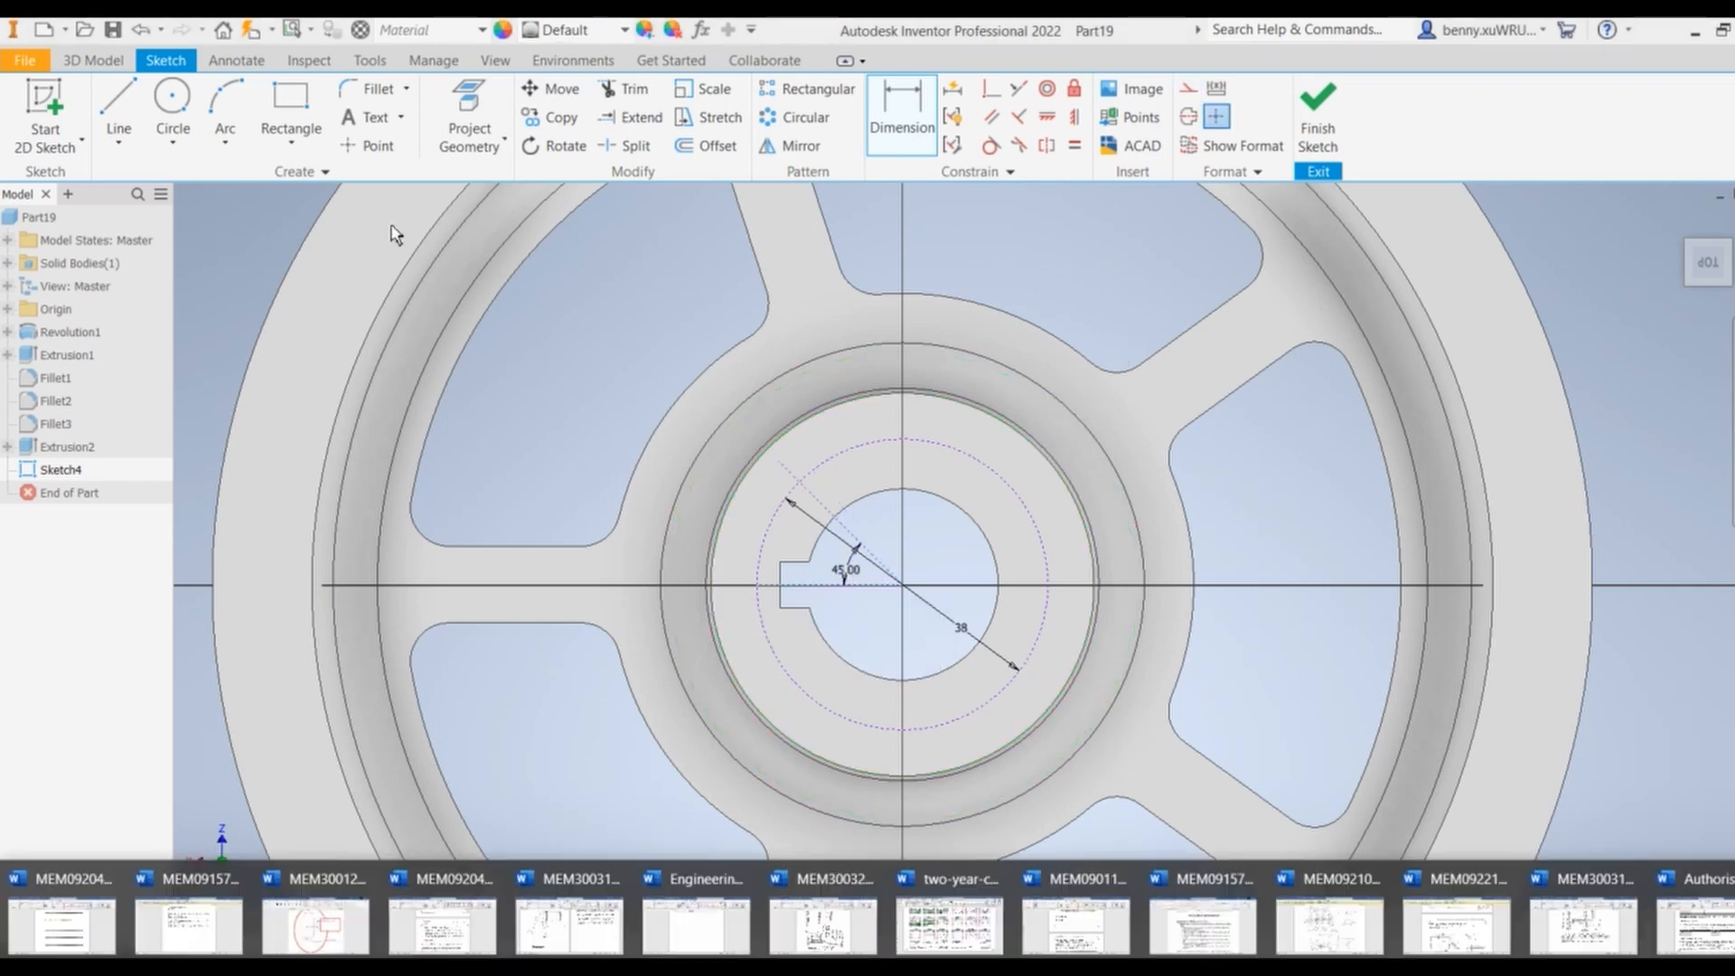
Step: Draw a 6 mm circle centred where the 45-degree line crosses the 38 mm construction circle
{"action": "left_click", "coordinate": [176, 104]}
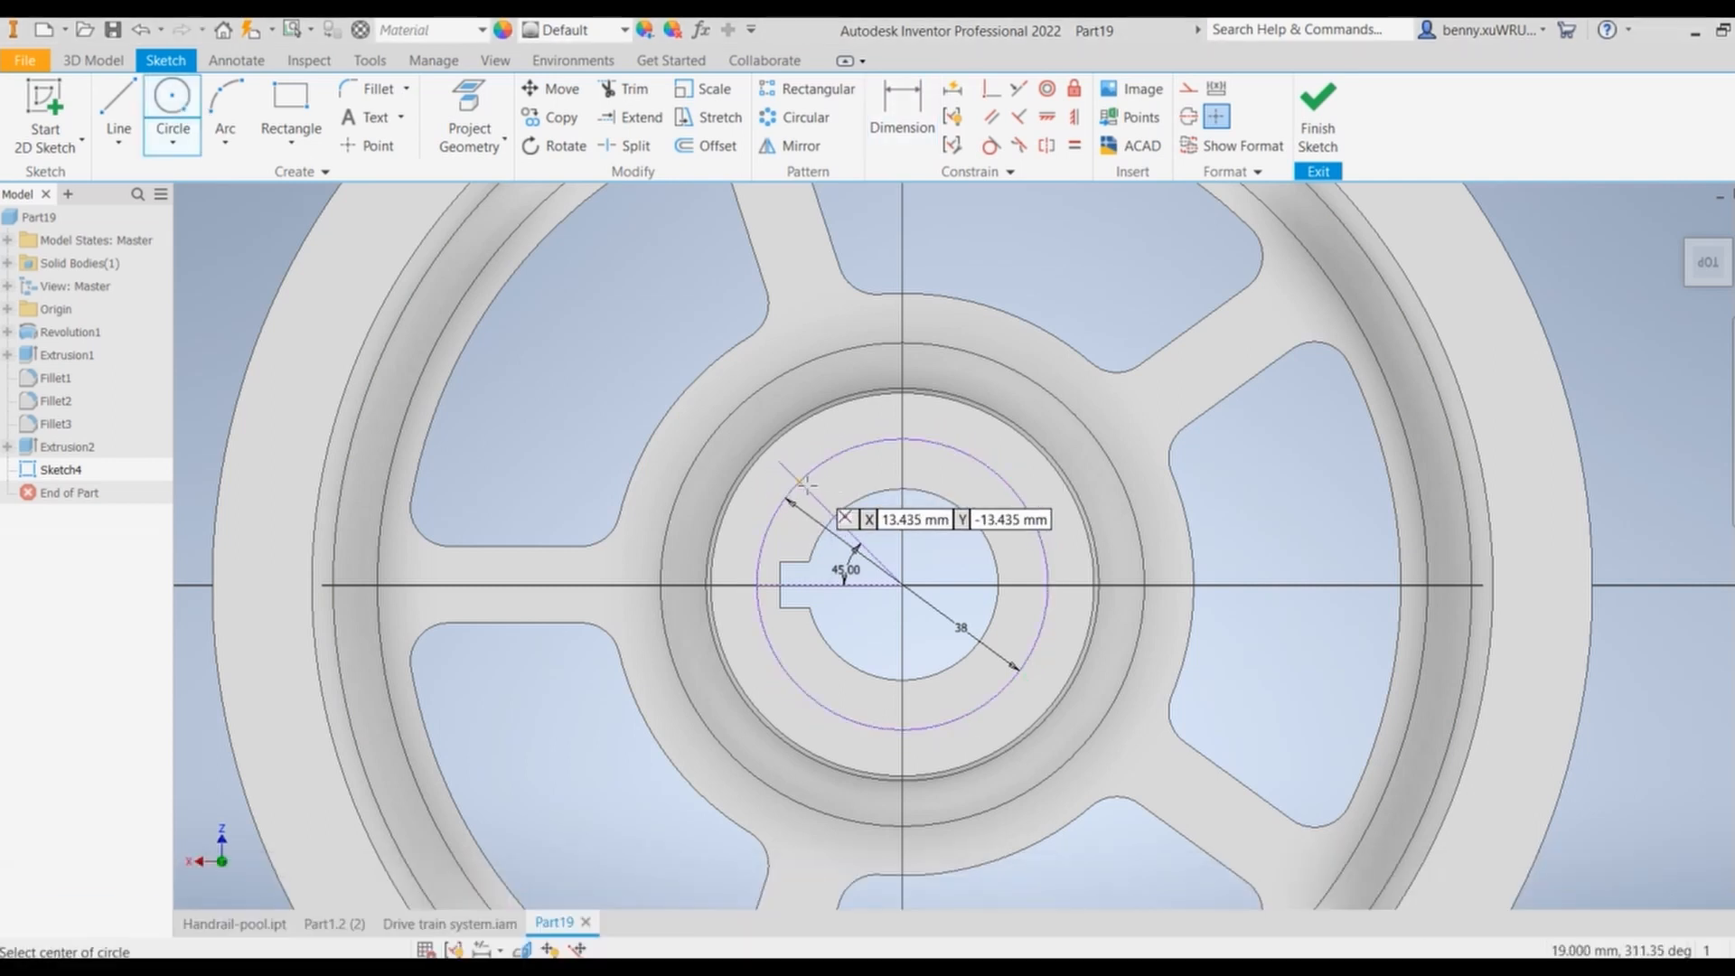
{"action": "scroll", "coordinate": [823, 492], "scroll_direction": "up", "scroll_amount": 3}
{"action": "scroll", "coordinate": [805, 486], "scroll_direction": "down", "scroll_amount": 6}
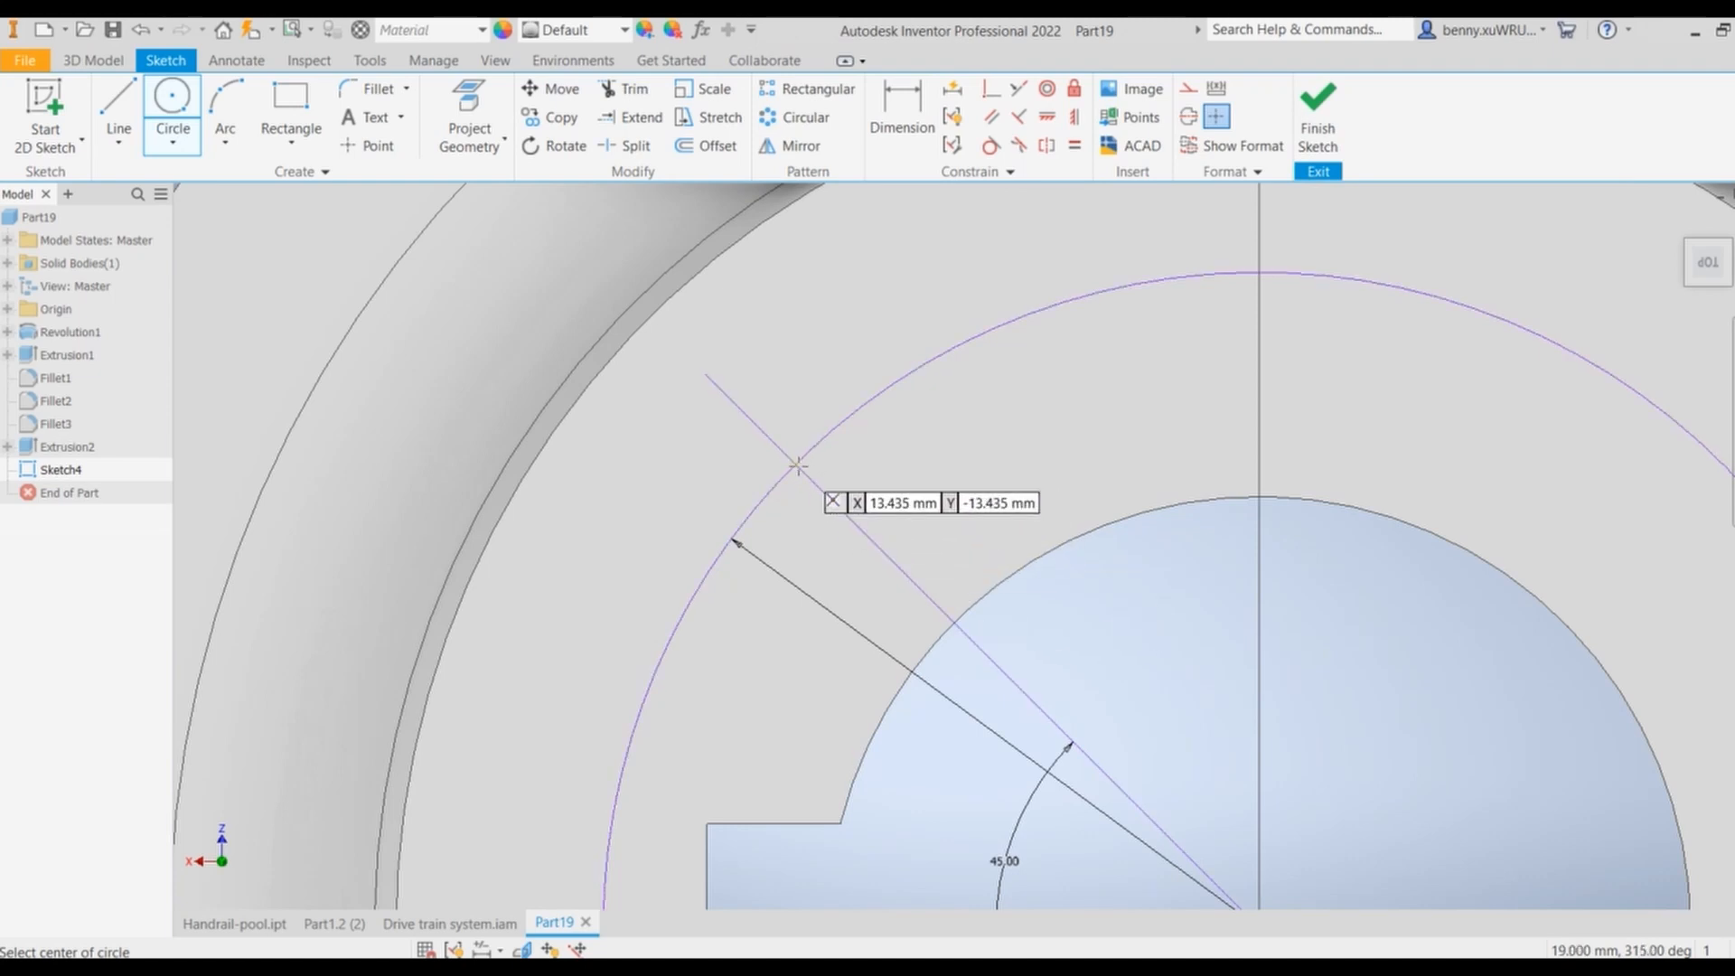
{"action": "left_click", "coordinate": [797, 464]}
{"action": "type", "text": "8"}
{"action": "key", "text": "Tab"}
{"action": "key", "text": "Return"}
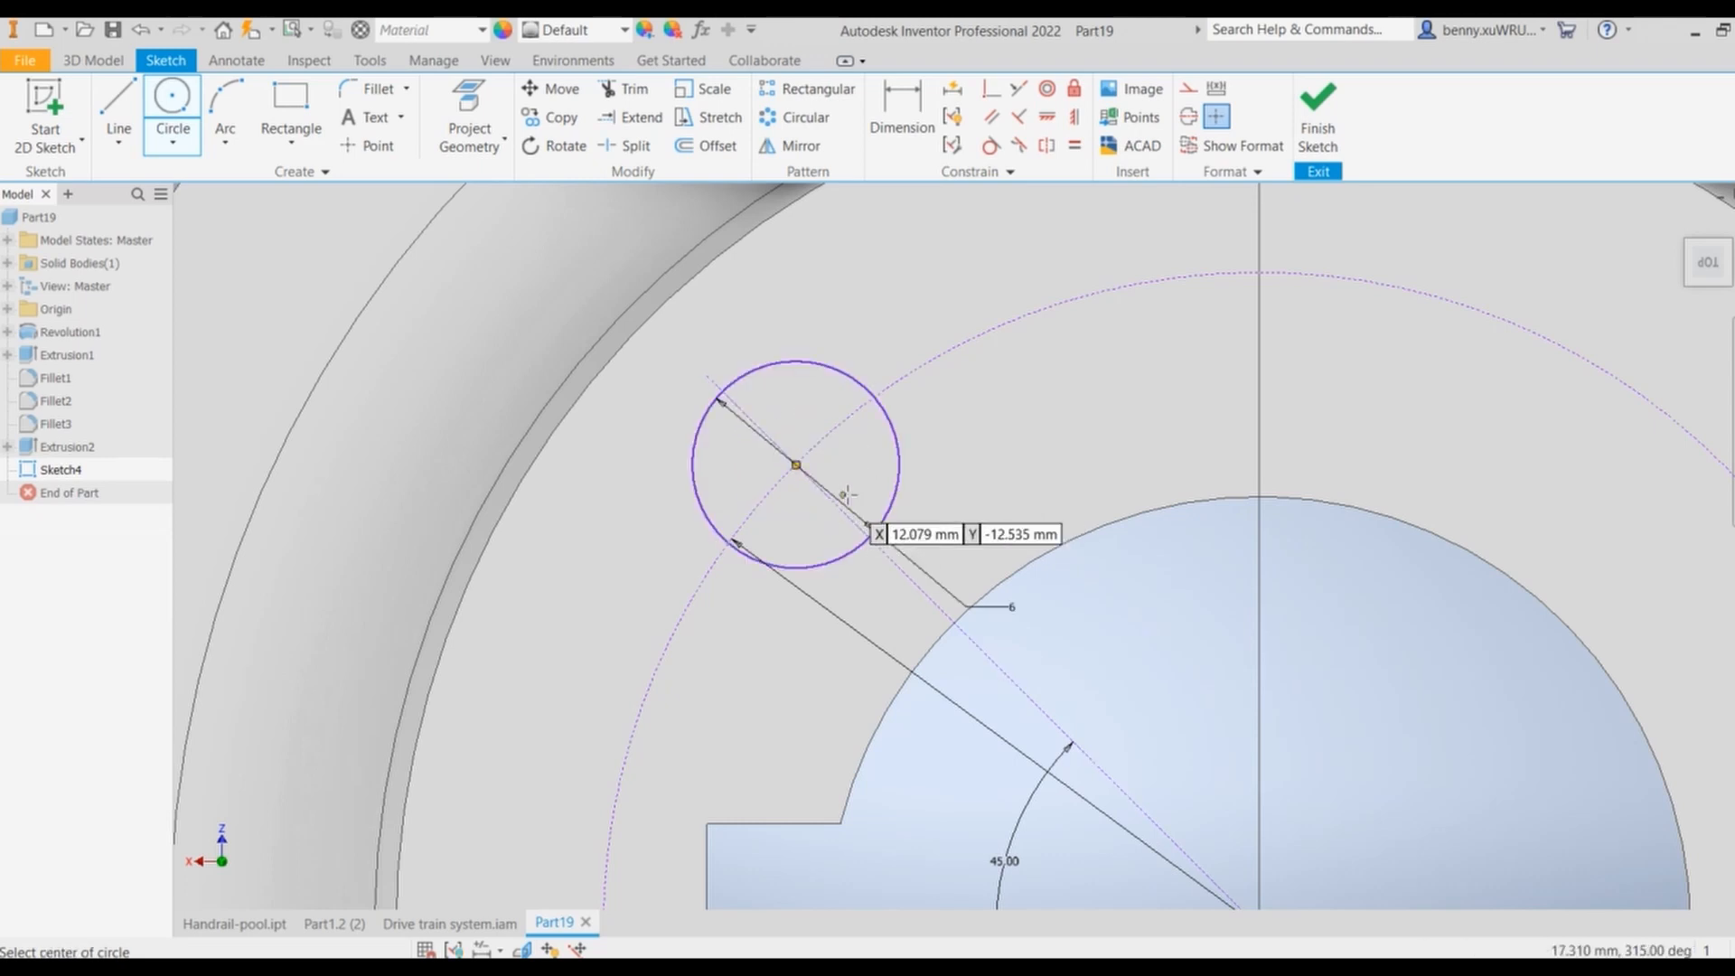
{"action": "scroll", "coordinate": [846, 492], "scroll_direction": "down", "scroll_amount": 10}
{"action": "right_click", "coordinate": [953, 391]}
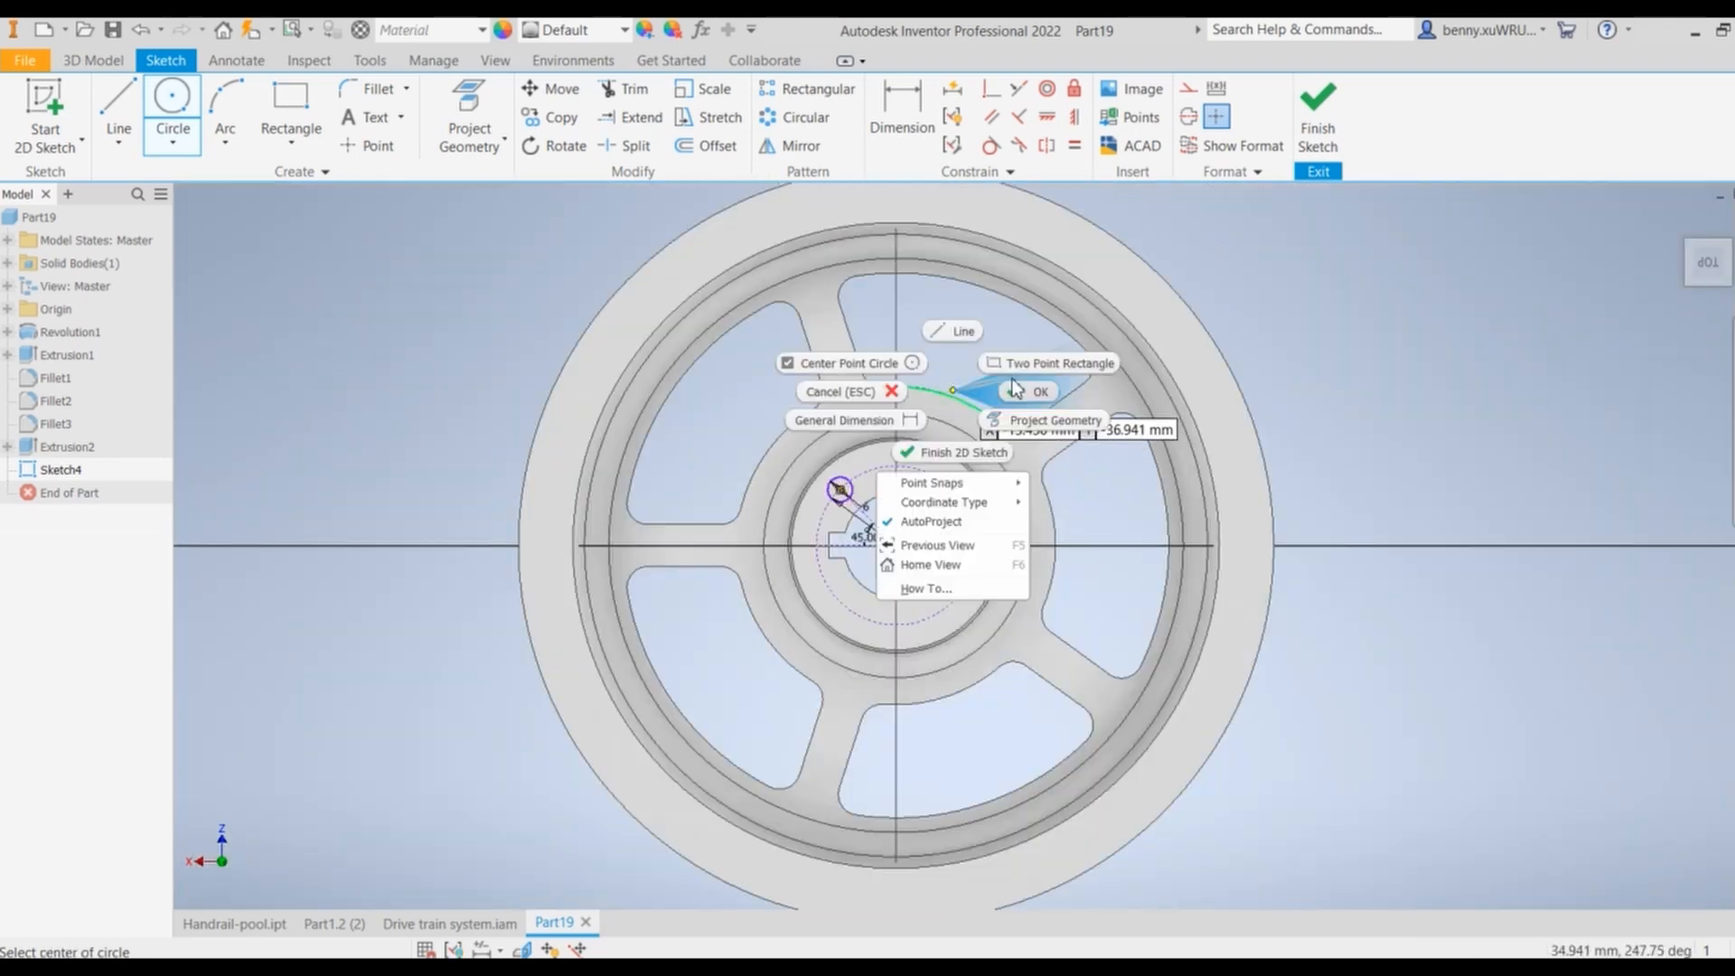
Step: Circular-pattern the 6 mm circle around the bore's centre as 4 instances over 360 degrees, and finish the sketch
{"action": "left_click", "coordinate": [1037, 393]}
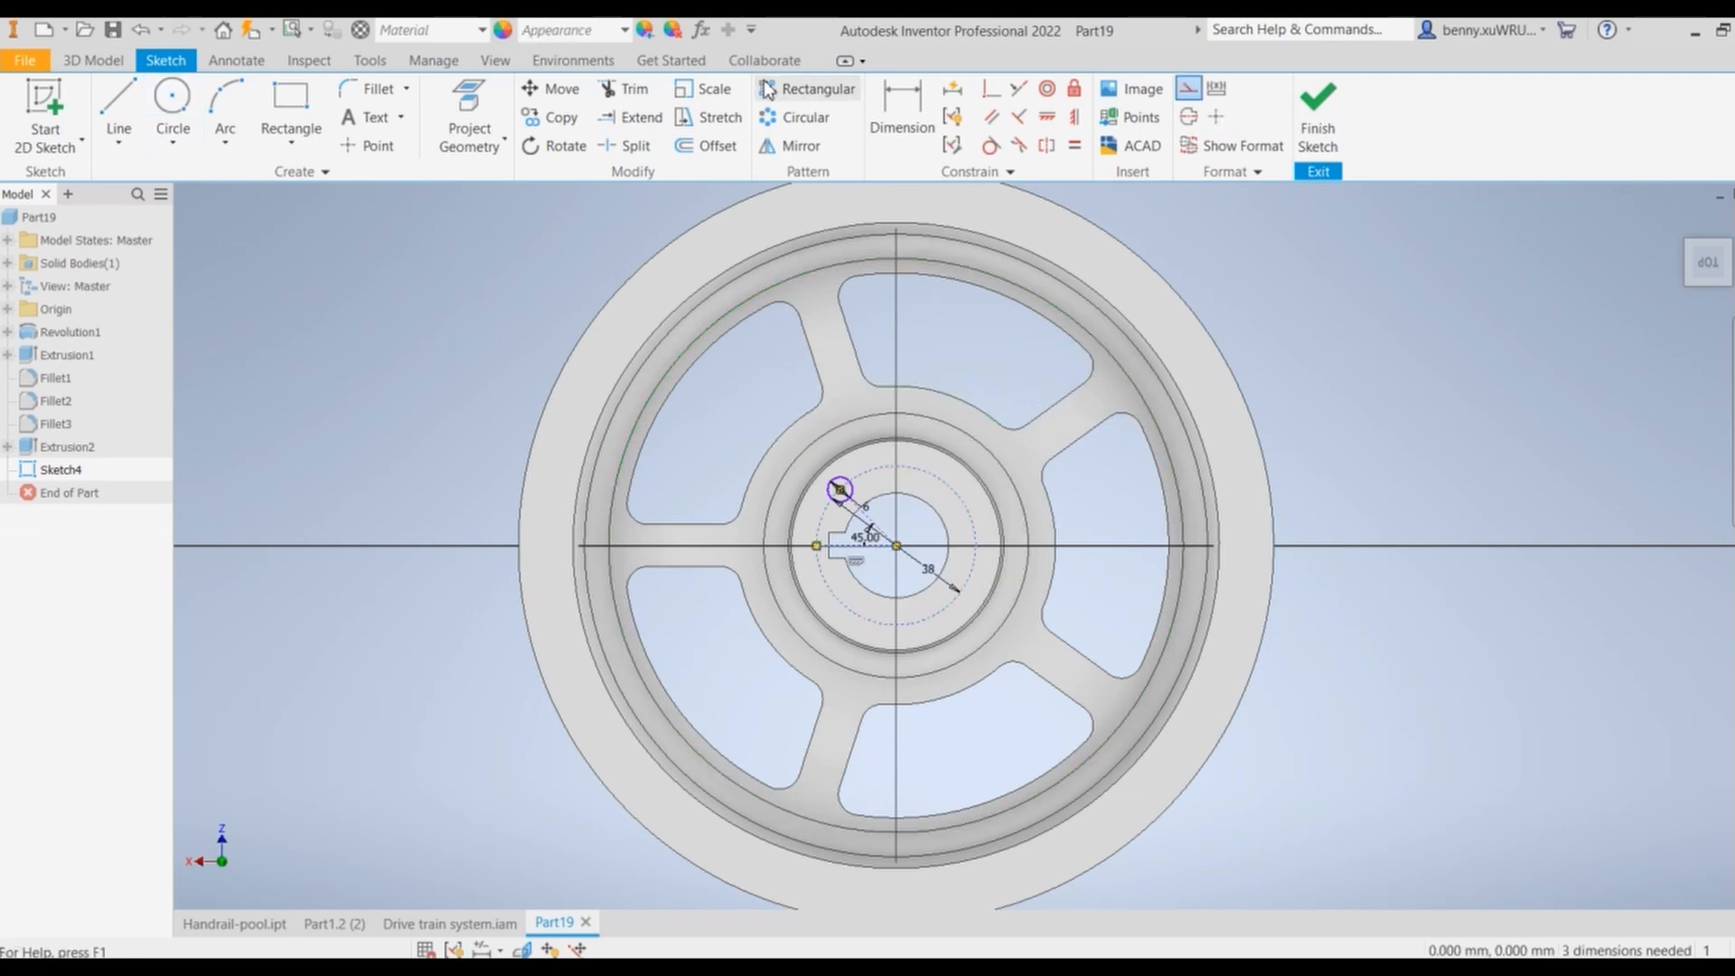
{"action": "left_click", "coordinate": [796, 117]}
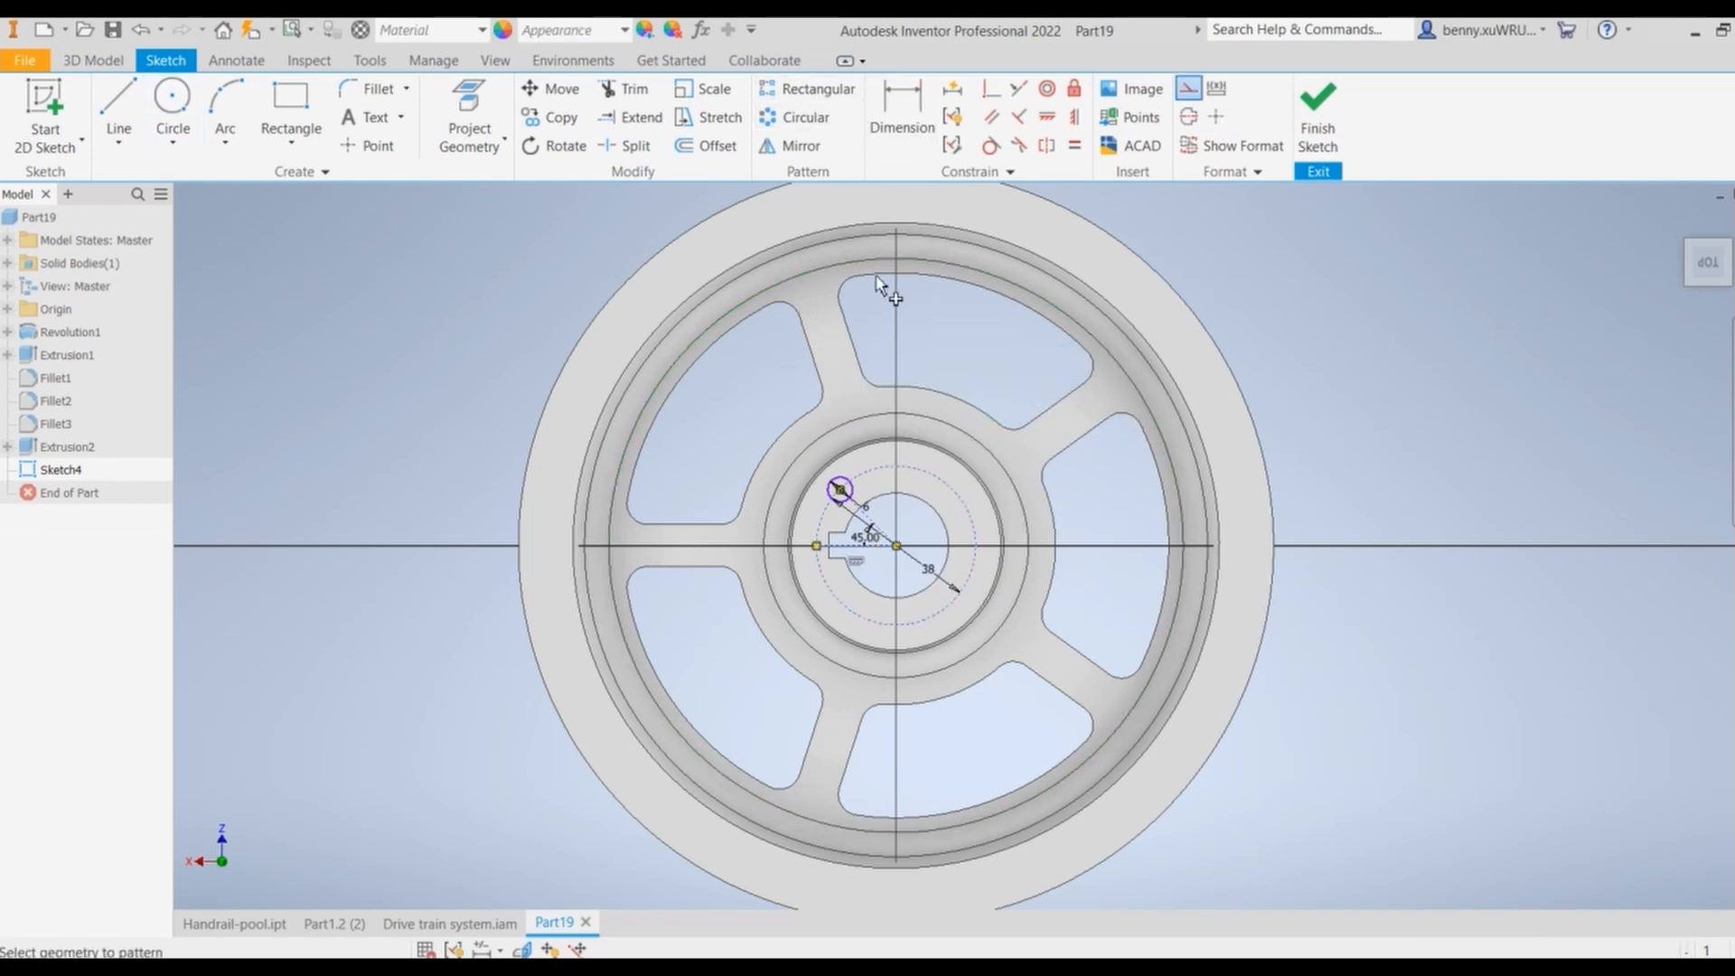
{"action": "left_click", "coordinate": [848, 492]}
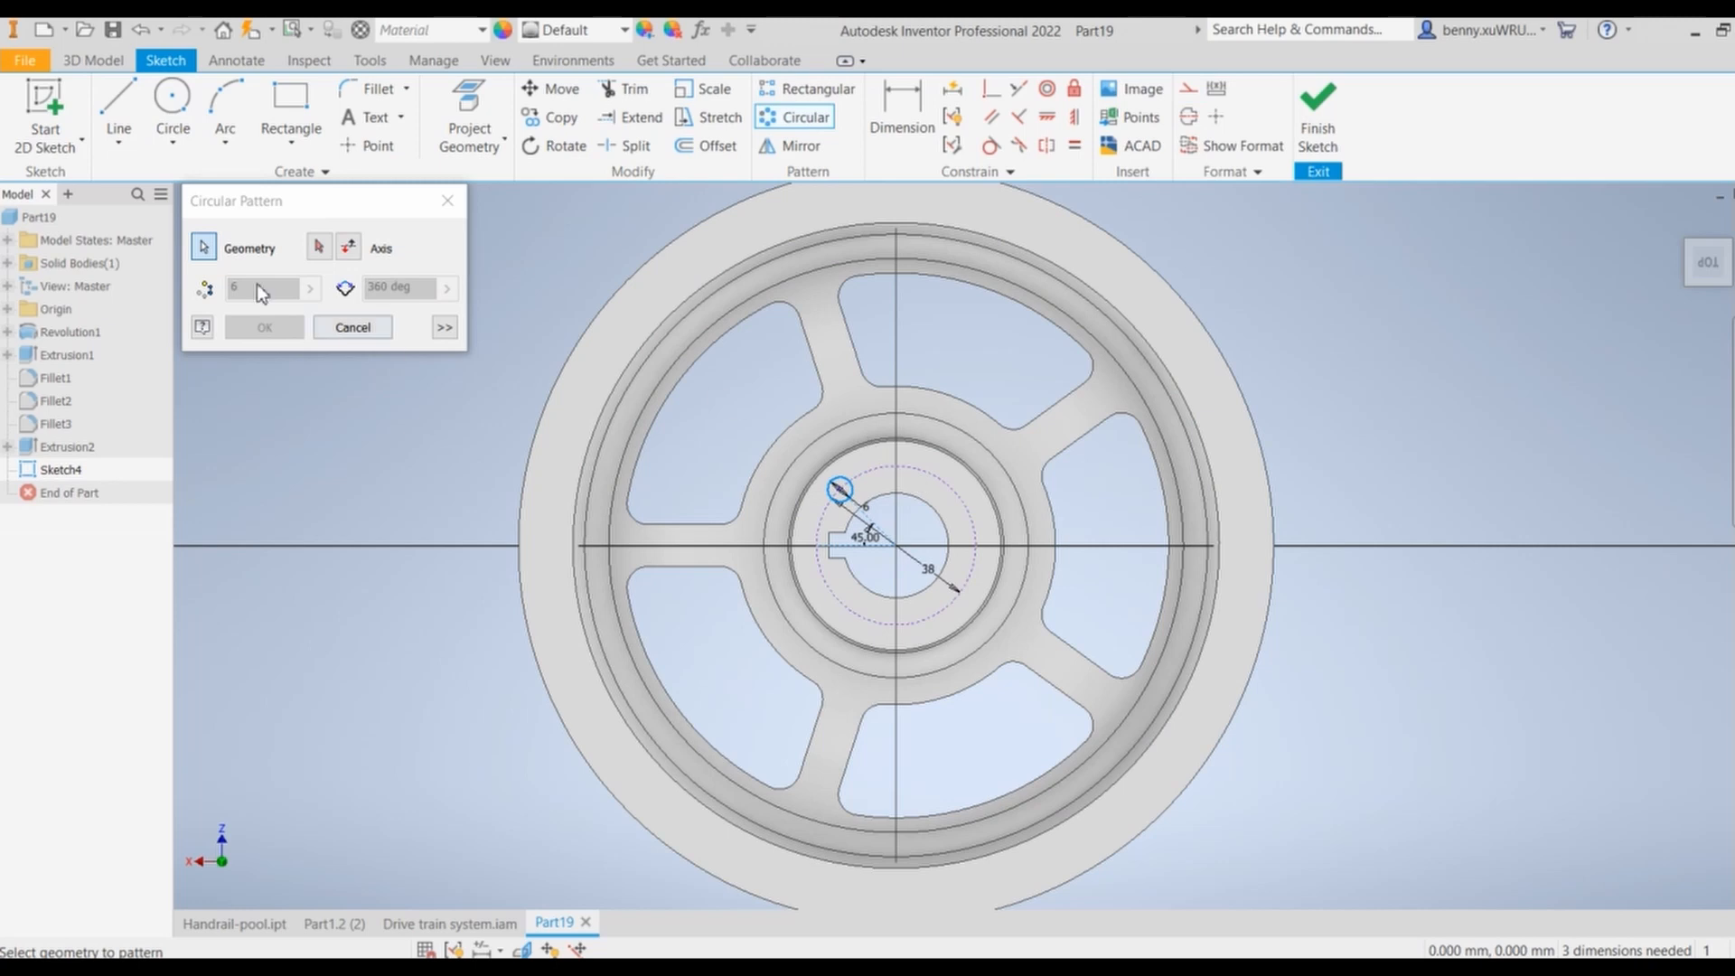
{"action": "left_click", "coordinate": [318, 246]}
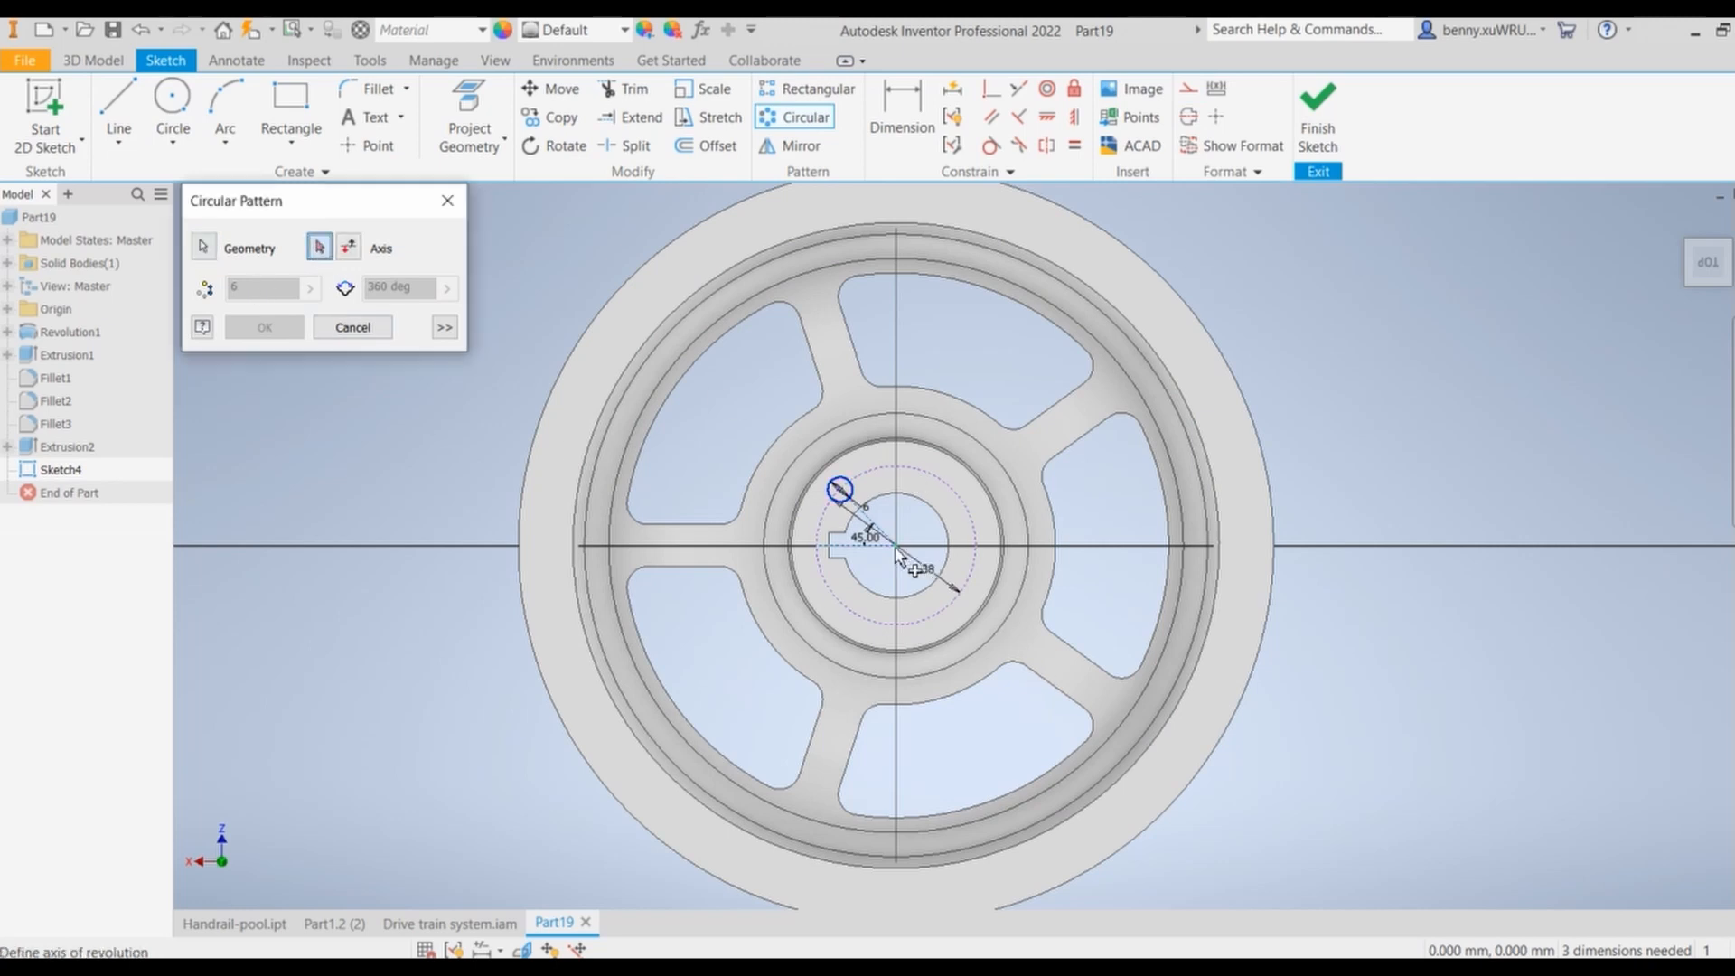
{"action": "left_click", "coordinate": [898, 554]}
{"action": "double_click", "coordinate": [267, 289]}
{"action": "type", "text": "4"}
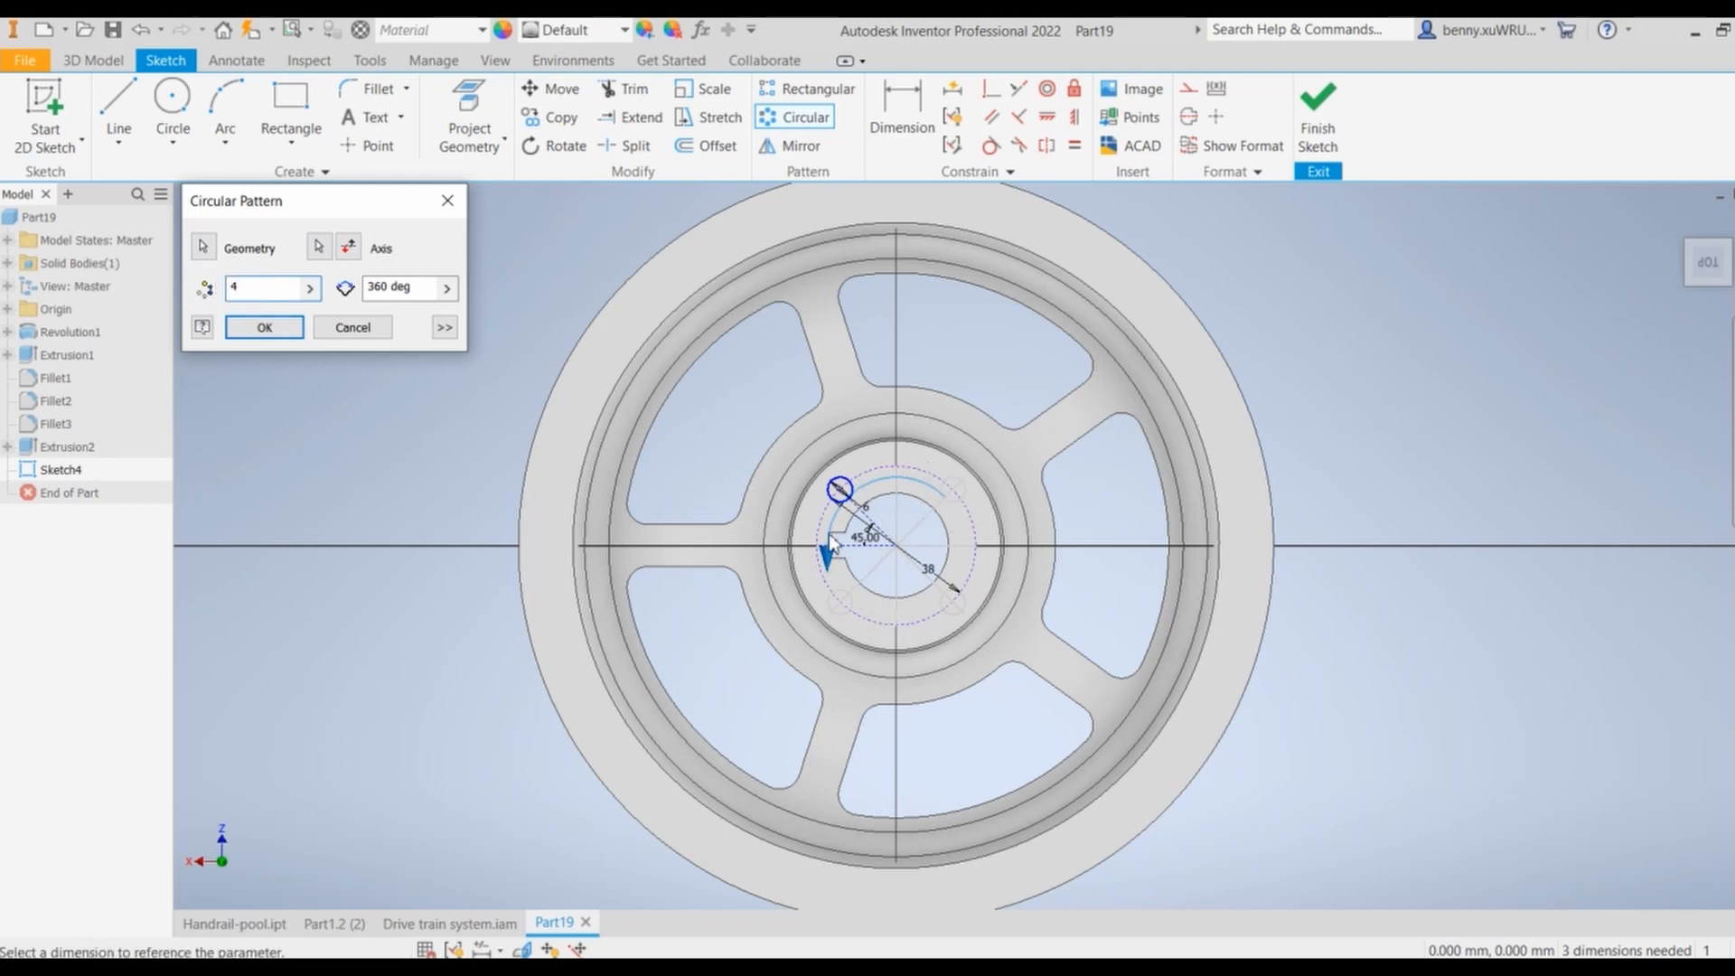
{"action": "left_click", "coordinate": [280, 330]}
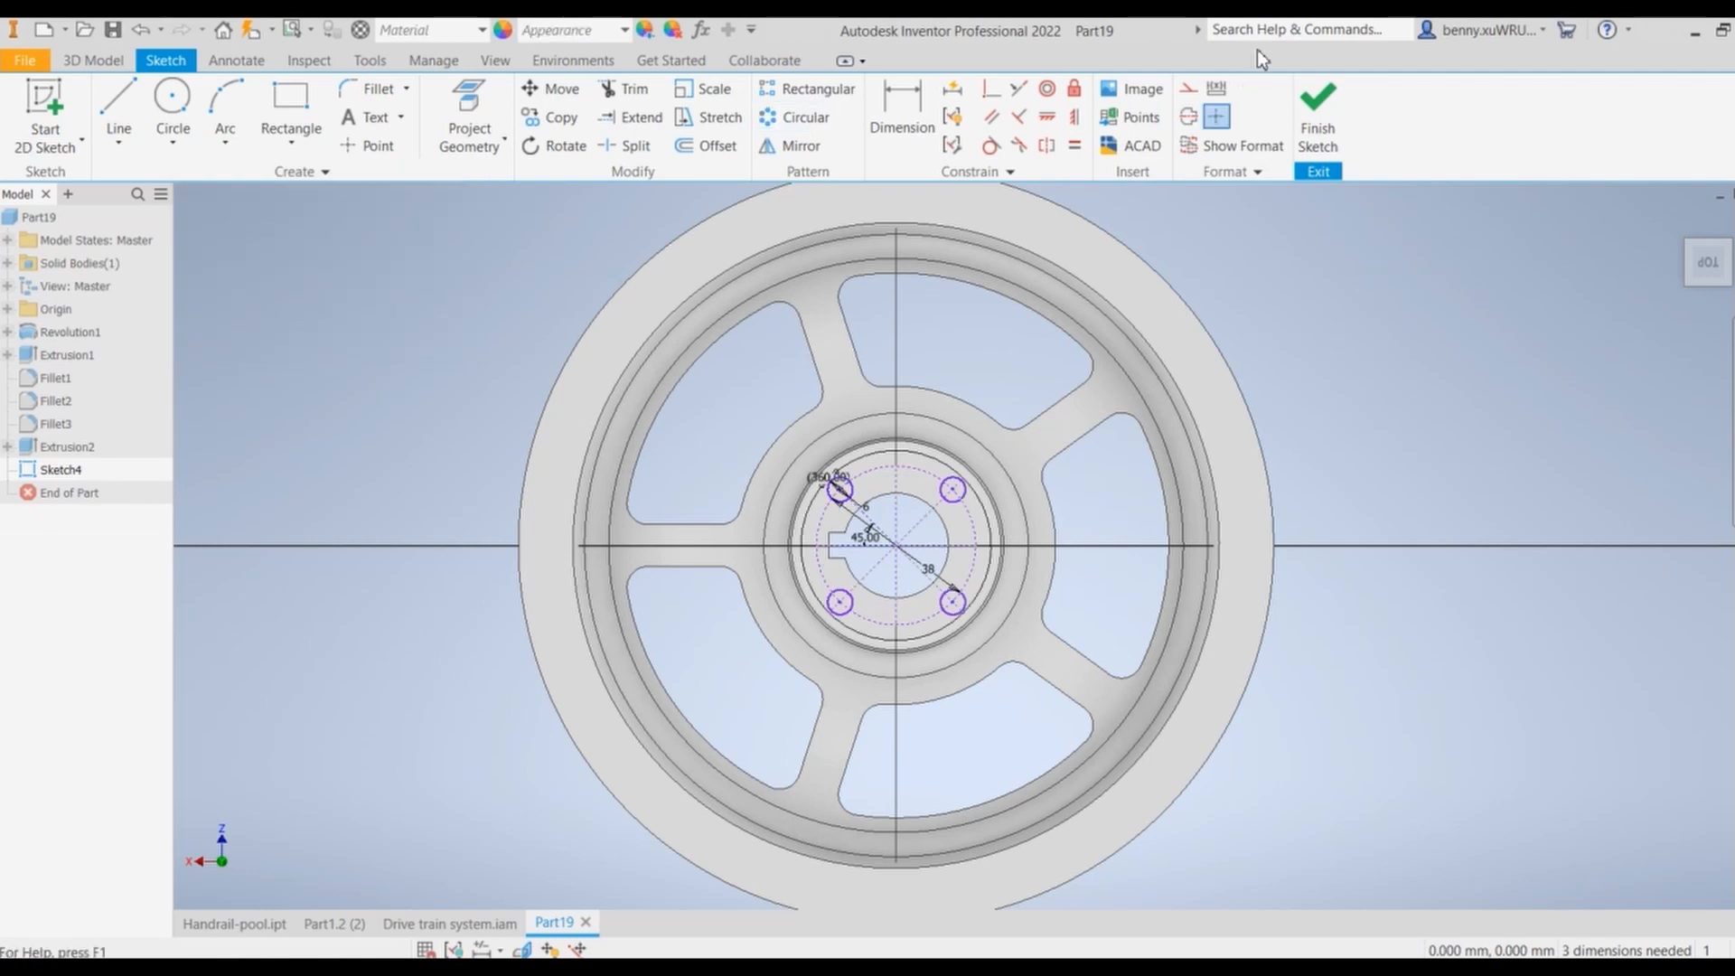
{"action": "left_click", "coordinate": [1317, 117]}
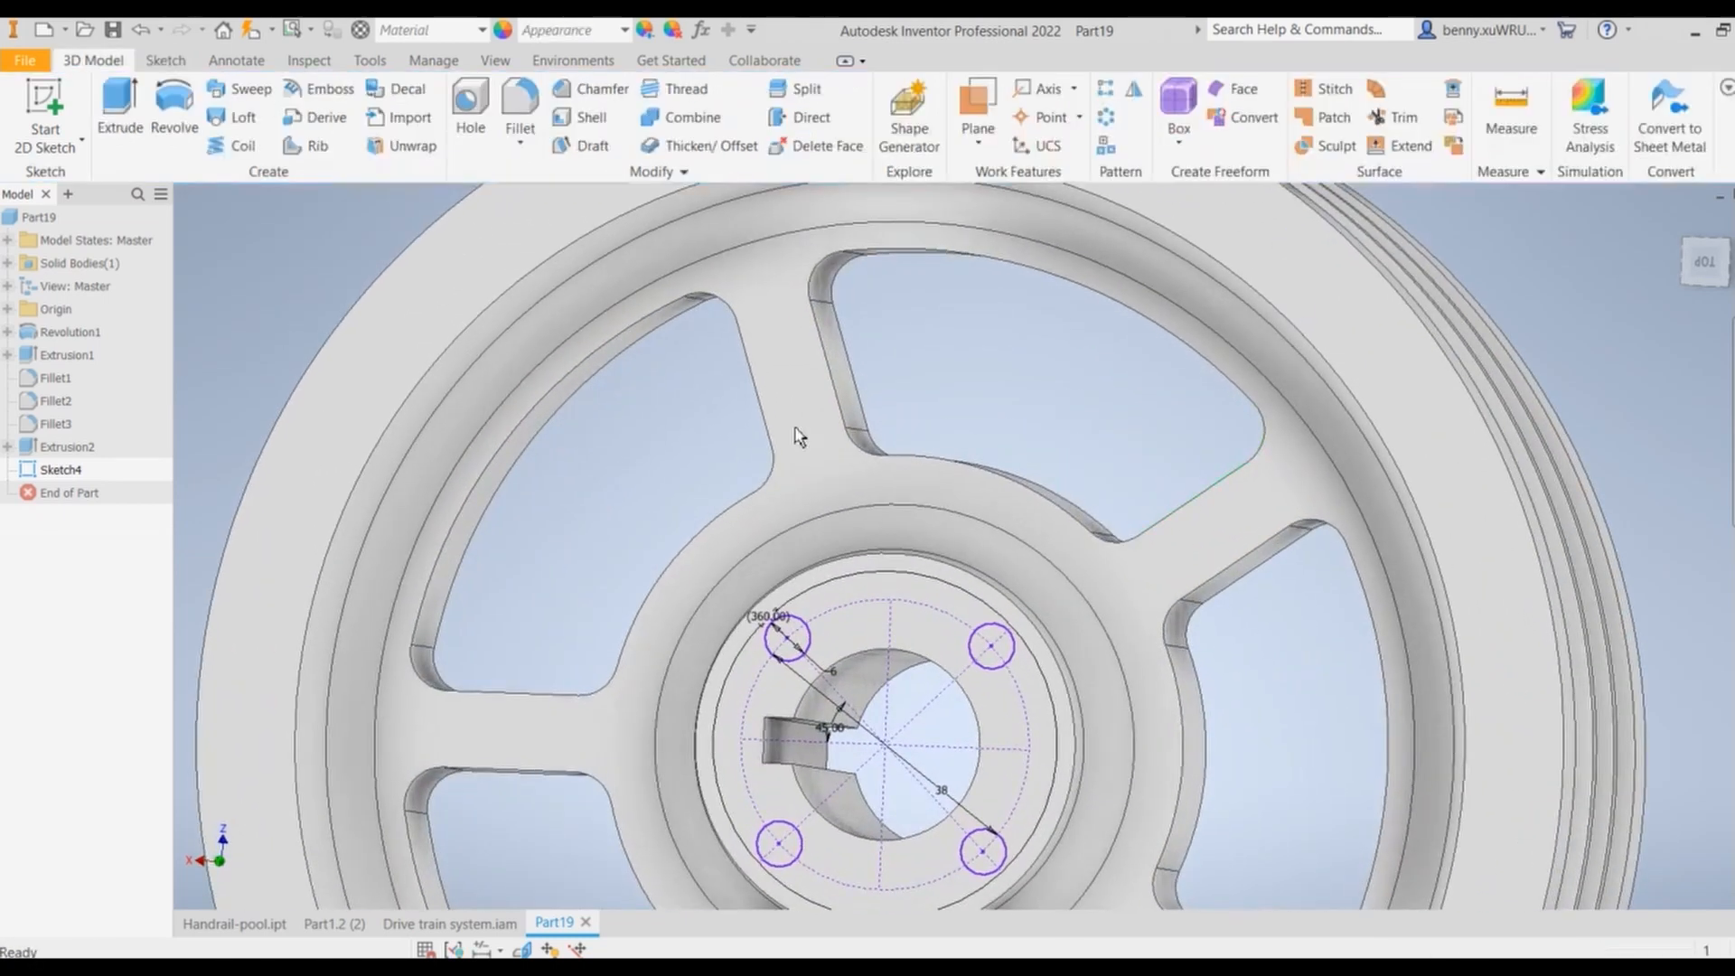
Step: Extrude the four 6 mm circles as a through-all cut in the hub
{"action": "left_click", "coordinate": [121, 106]}
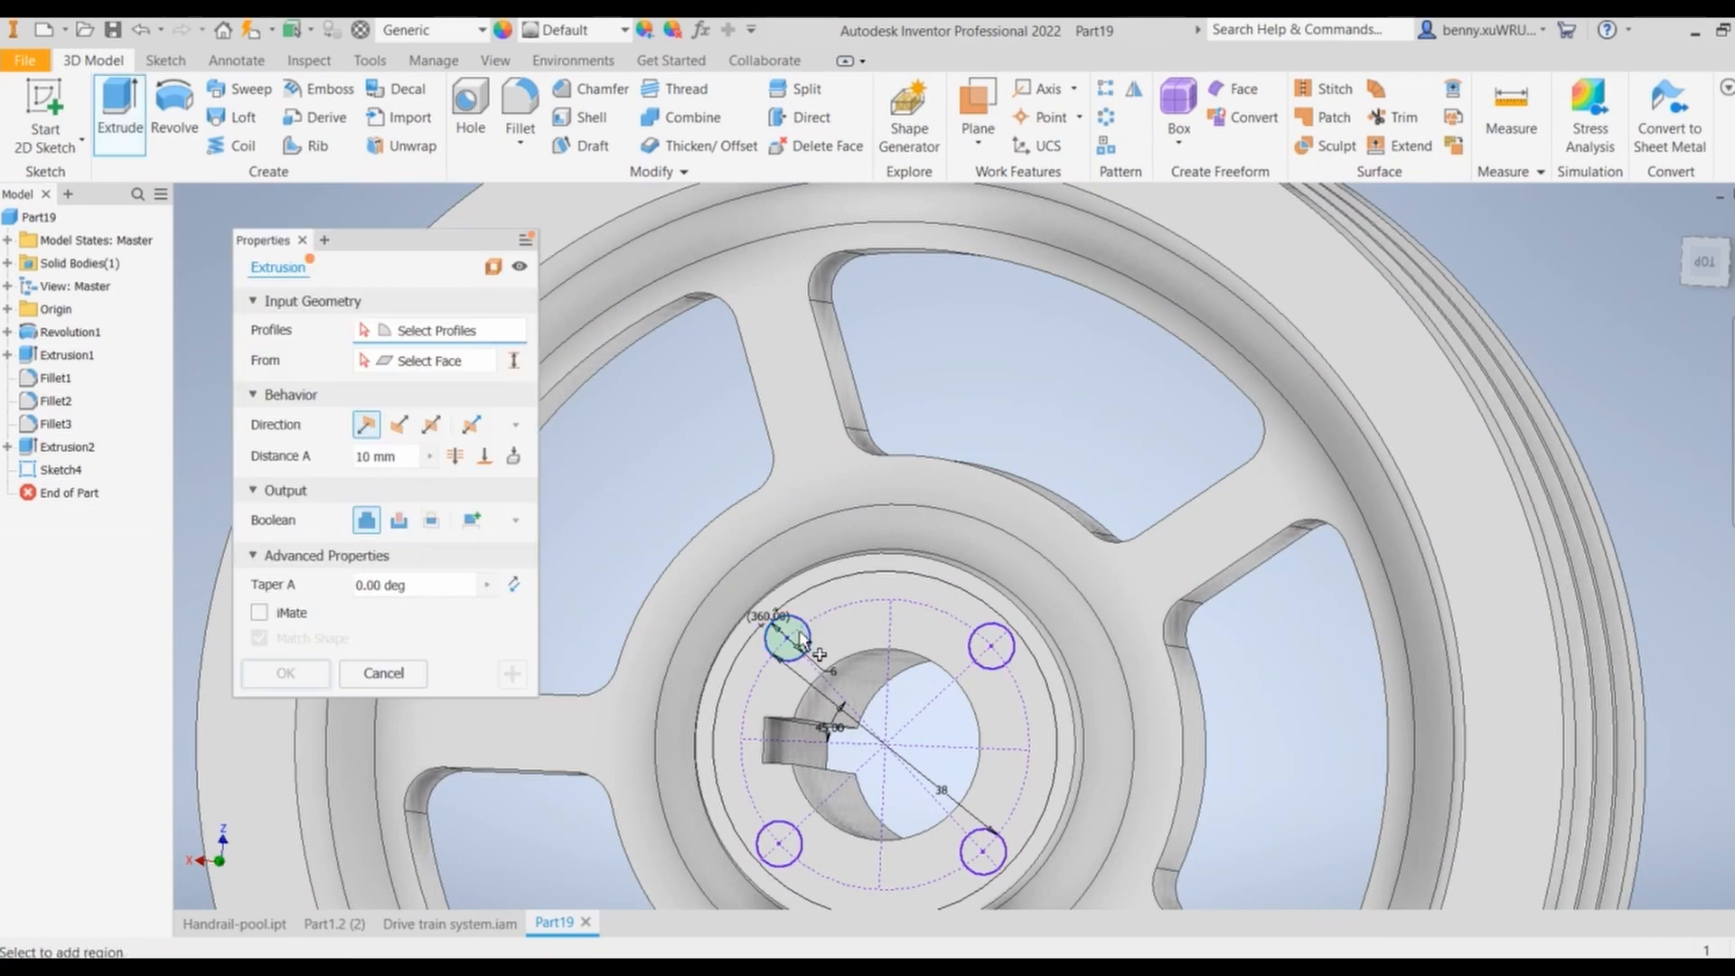
{"action": "left_click", "coordinate": [799, 638]}
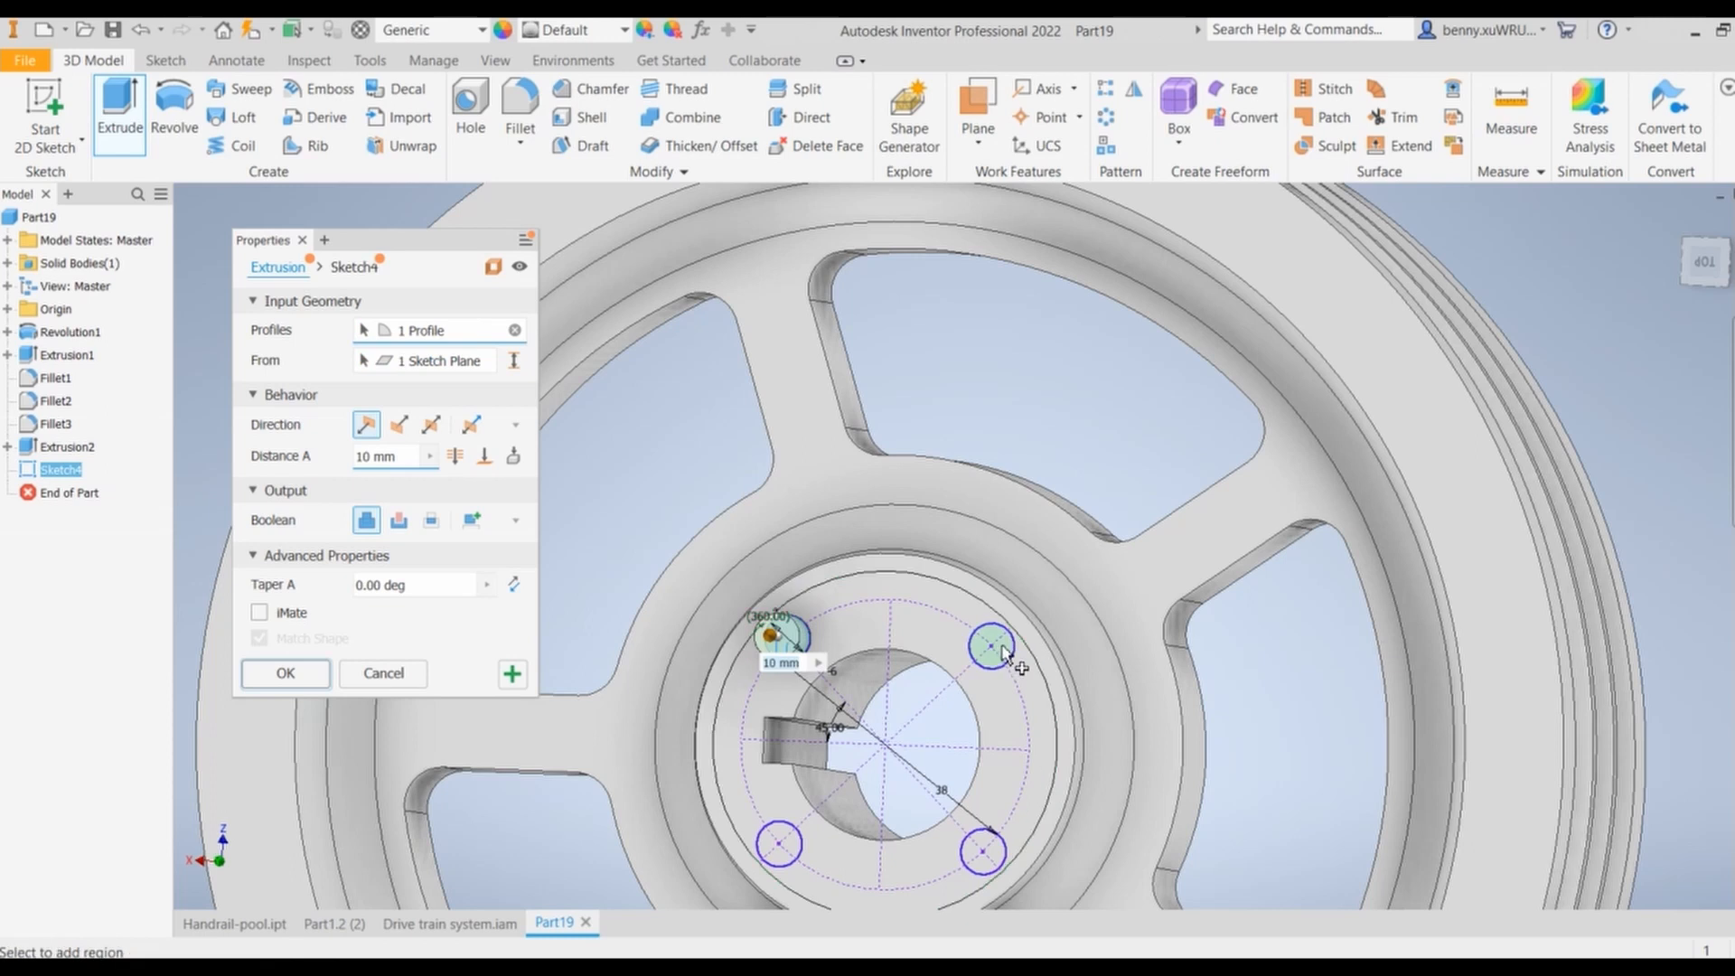
{"action": "left_click", "coordinate": [1001, 649]}
{"action": "left_click", "coordinate": [994, 860]}
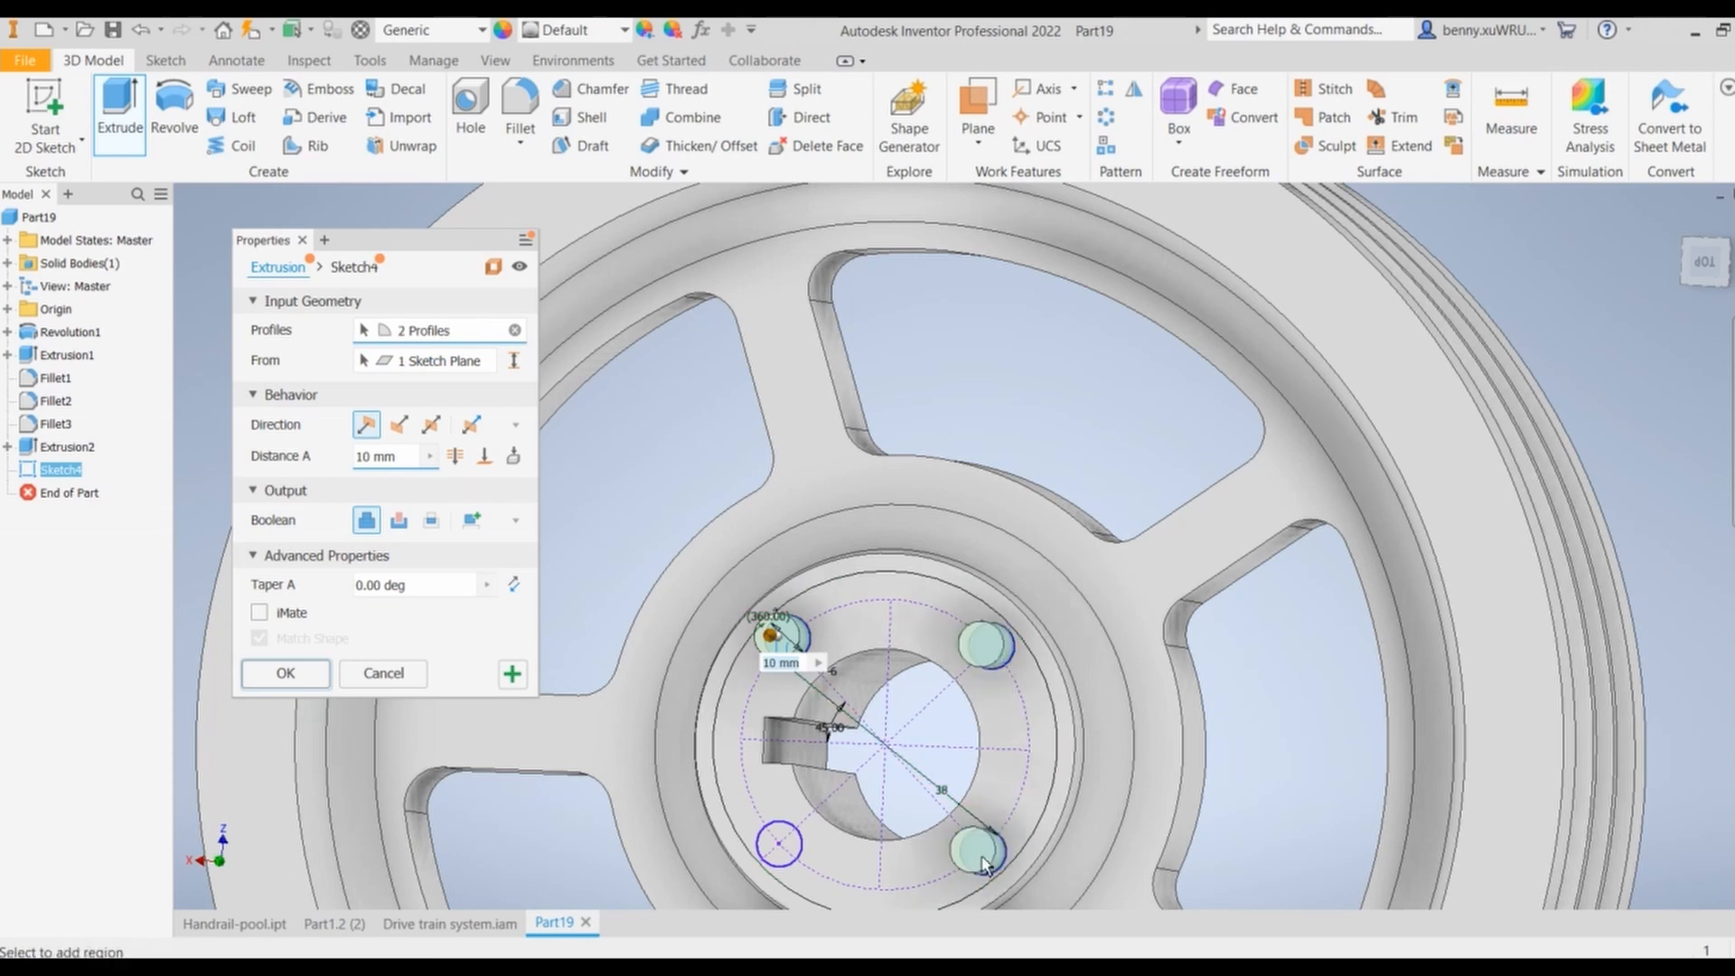
{"action": "left_click", "coordinate": [788, 848]}
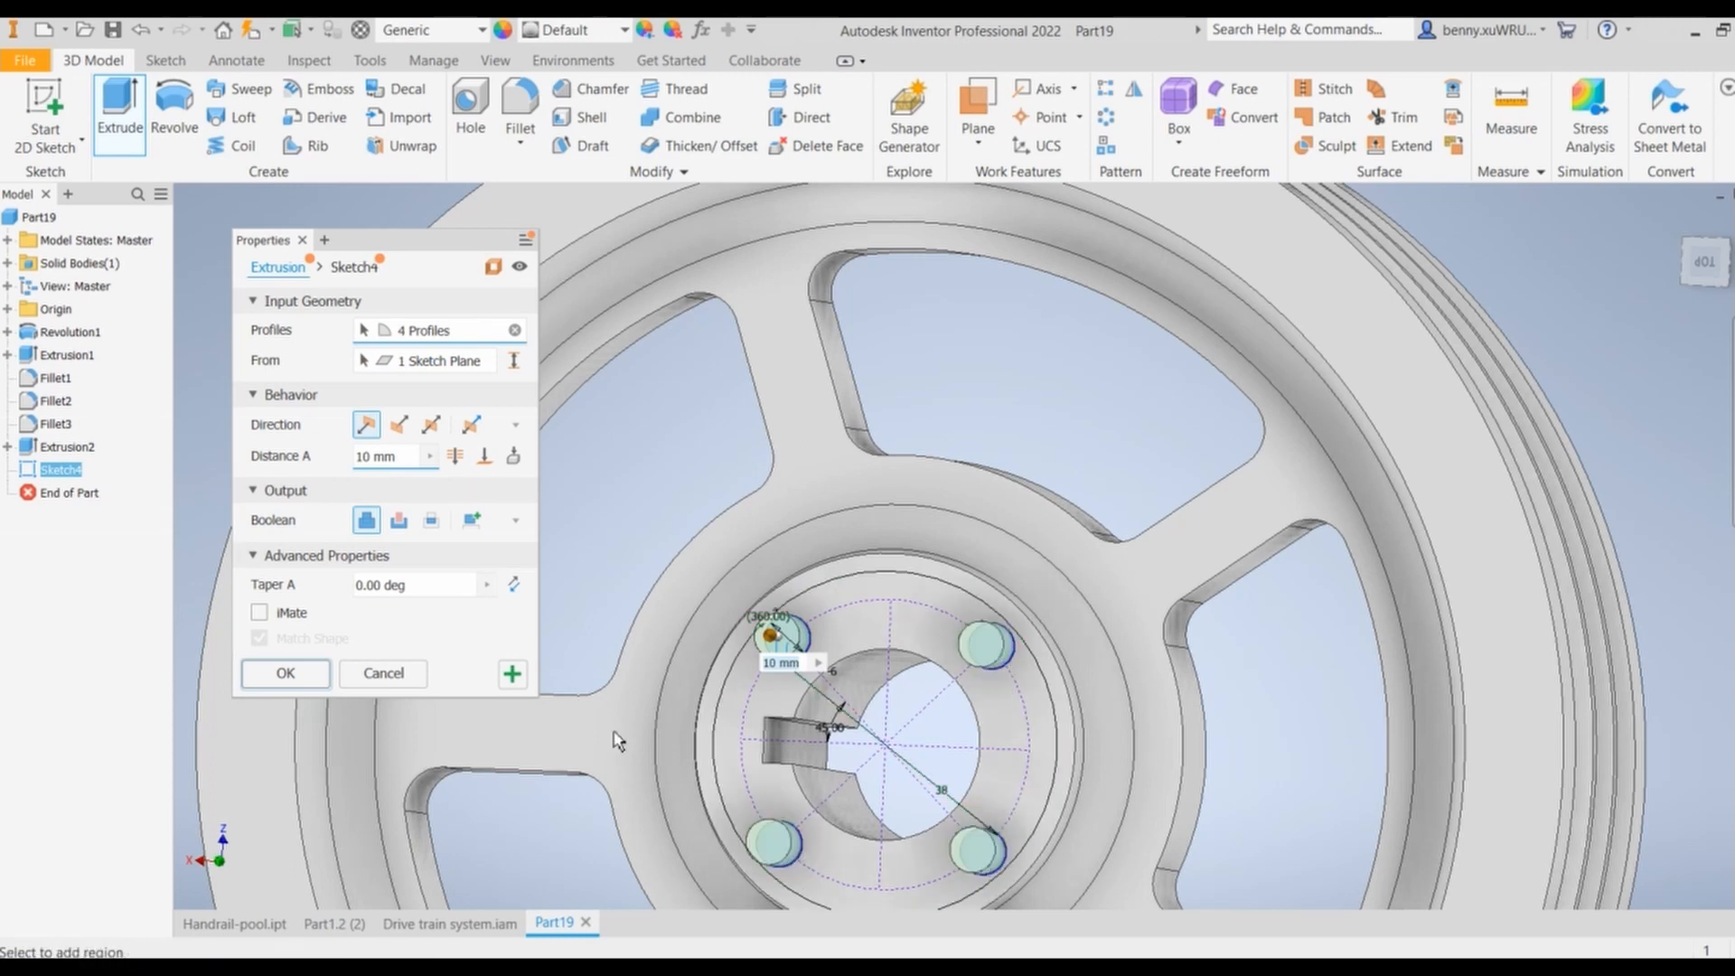
{"action": "left_click", "coordinate": [398, 521]}
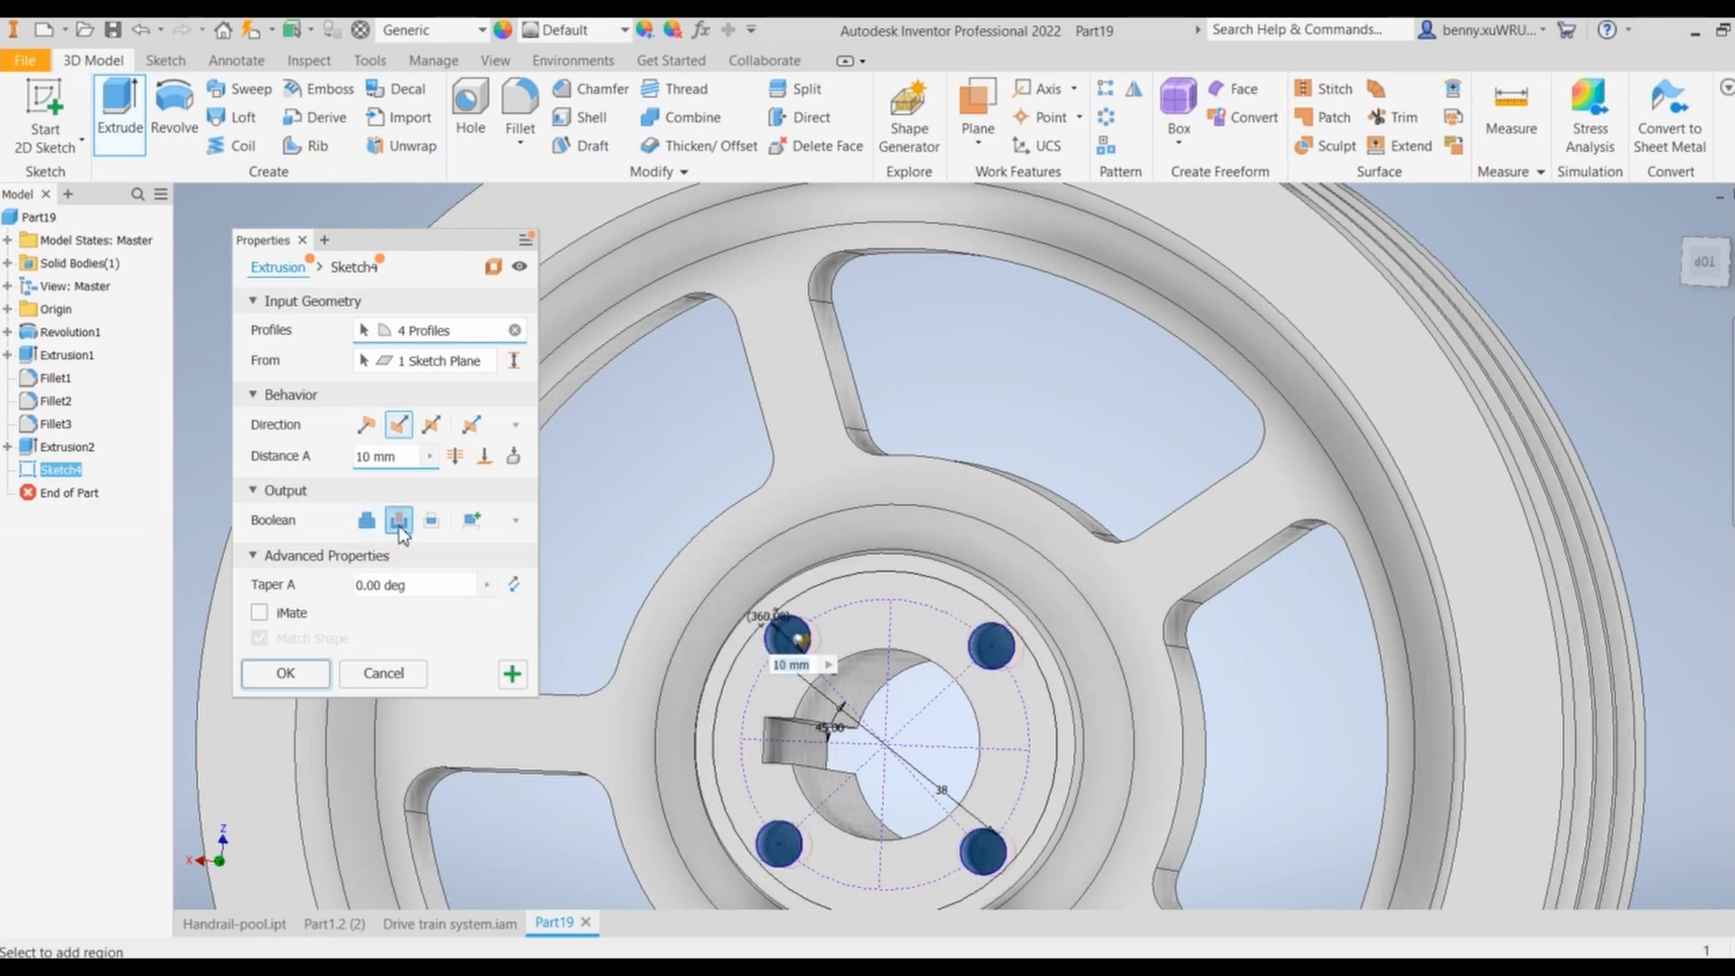
{"action": "left_click", "coordinate": [458, 457]}
{"action": "left_click", "coordinate": [273, 676]}
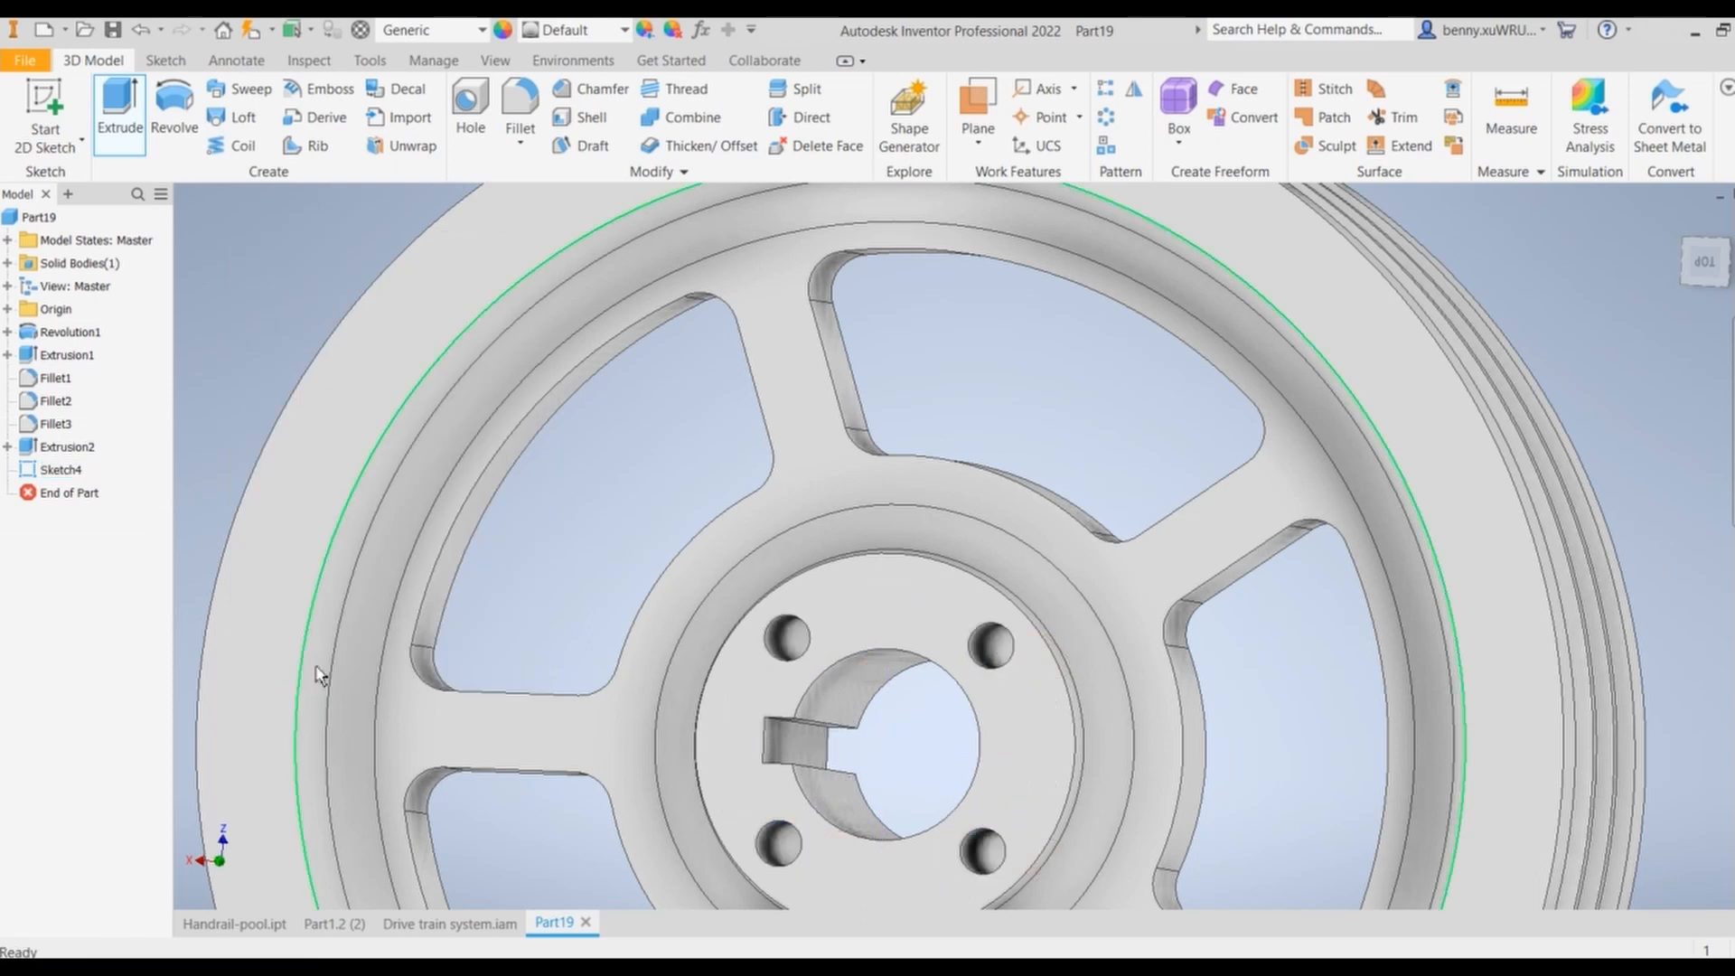
Step: Check the hub section in the worksheet and apply a 1 mm chamfer to the keyway edge on the hub's narrow end face
{"action": "mouse_move", "coordinate": [1294, 718]}
{"action": "middle_mouse_down", "text": "shift"}
{"action": "mouse_move", "coordinate": [1337, 714]}
{"action": "mouse_move", "coordinate": [1134, 728]}
{"action": "mouse_move", "coordinate": [1154, 733]}
{"action": "mouse_move", "coordinate": [1138, 527]}
{"action": "mouse_move", "coordinate": [1018, 600]}
{"action": "mouse_move", "coordinate": [880, 587]}
{"action": "mouse_move", "coordinate": [794, 620]}
{"action": "mouse_move", "coordinate": [774, 600]}
{"action": "middle_mouse_up", "text": "shift"}
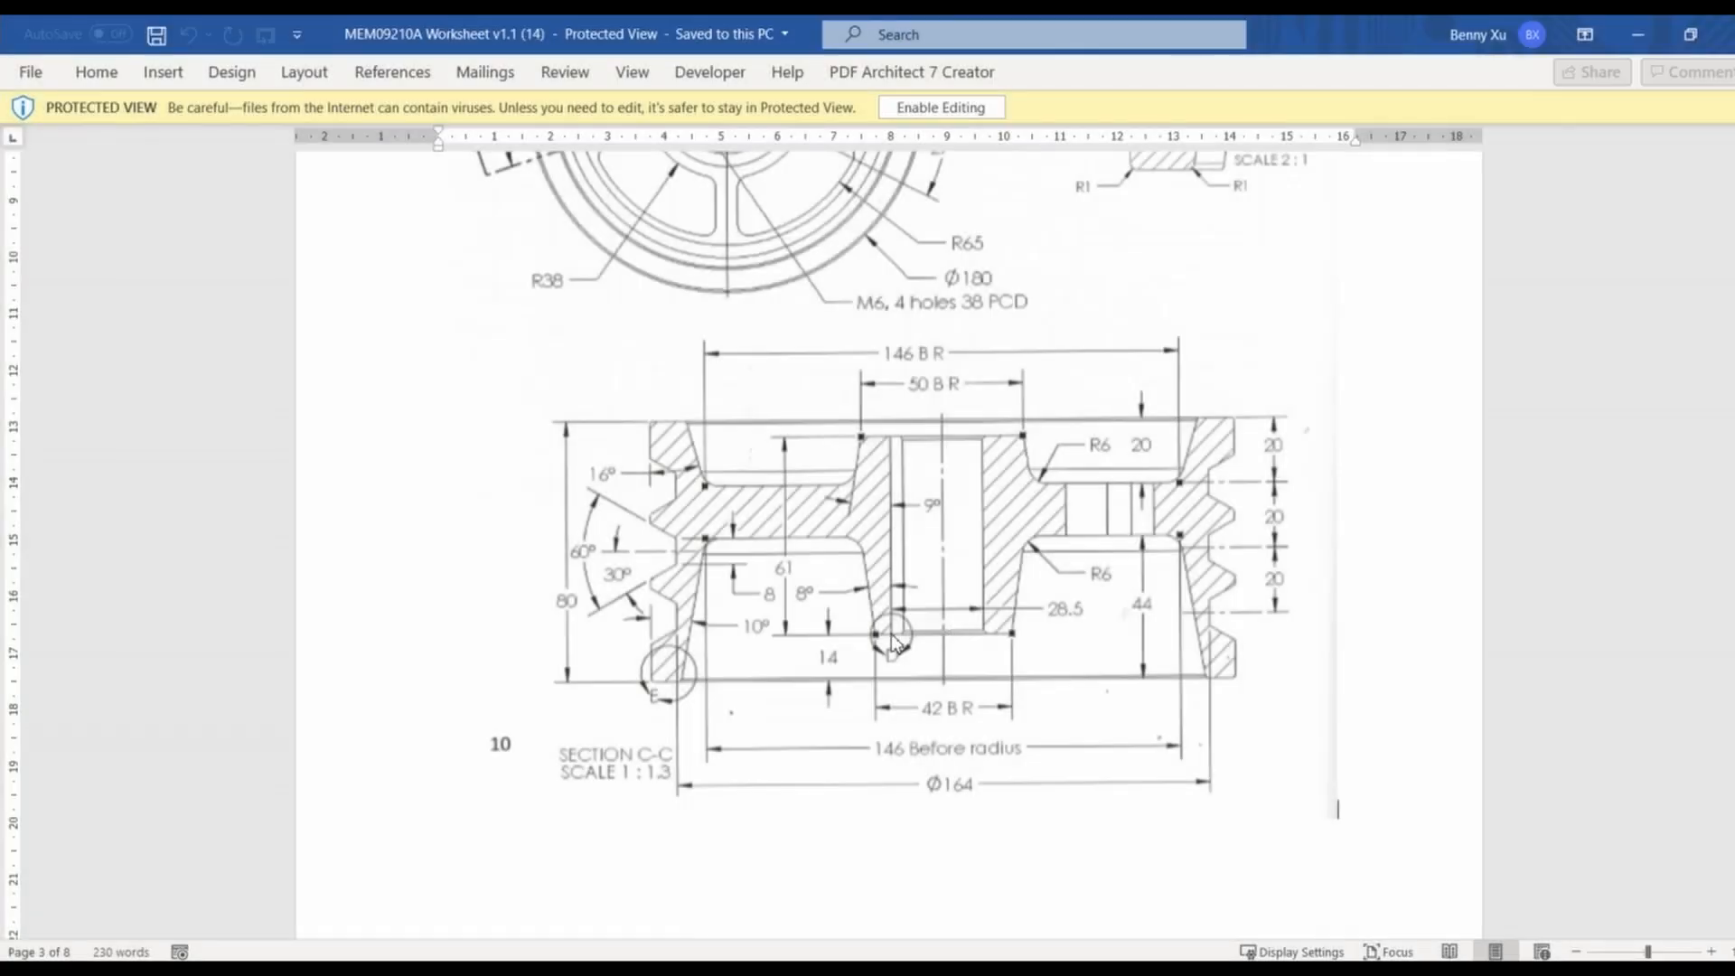
{"action": "scroll", "coordinate": [893, 646], "scroll_direction": "up", "scroll_amount": 6}
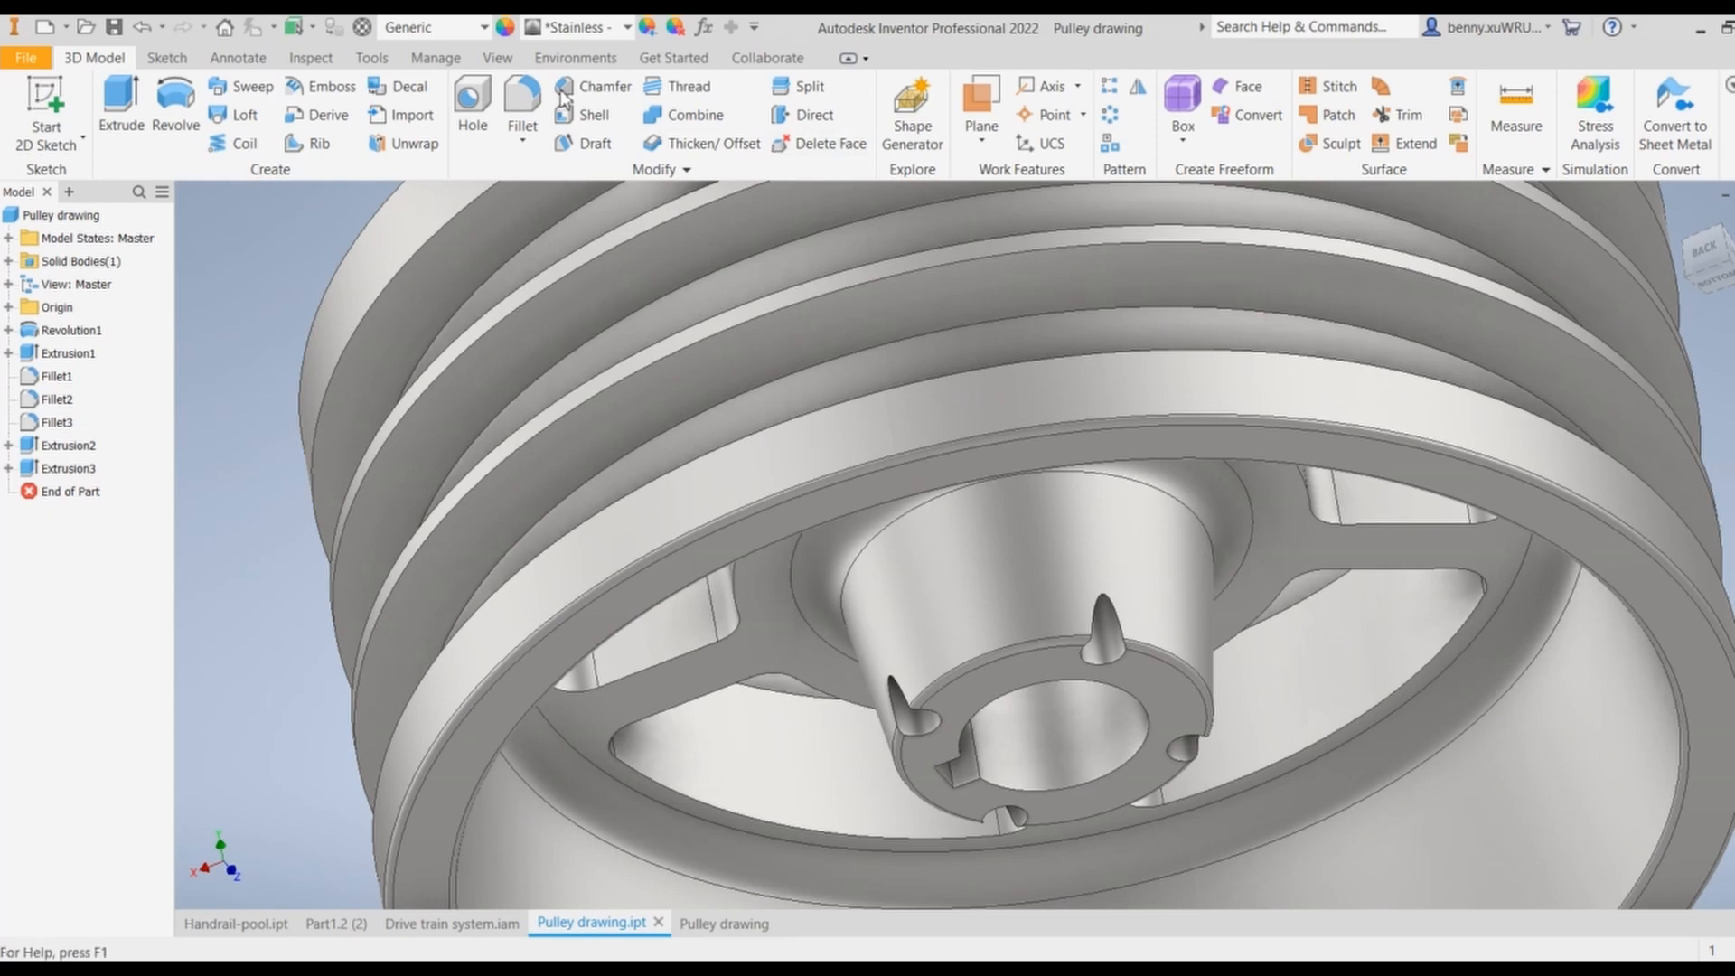
{"action": "left_click", "coordinate": [602, 95]}
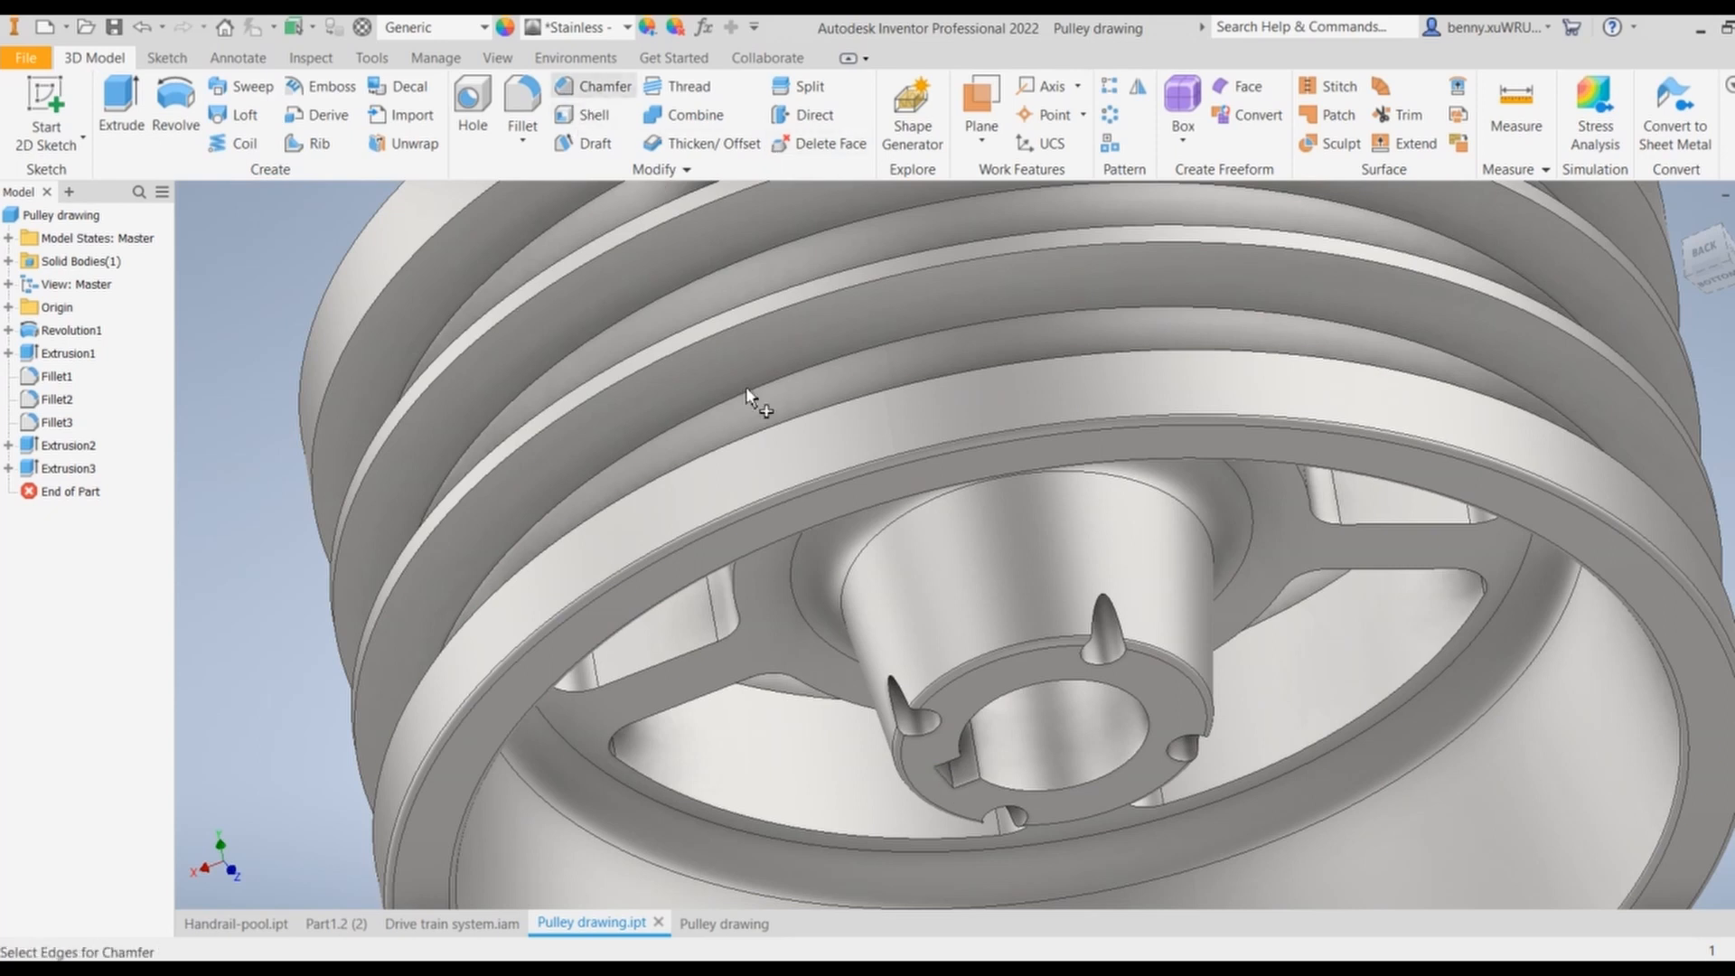
{"action": "left_click_drag", "start_coordinate": [463, 302], "coordinate": [438, 300]}
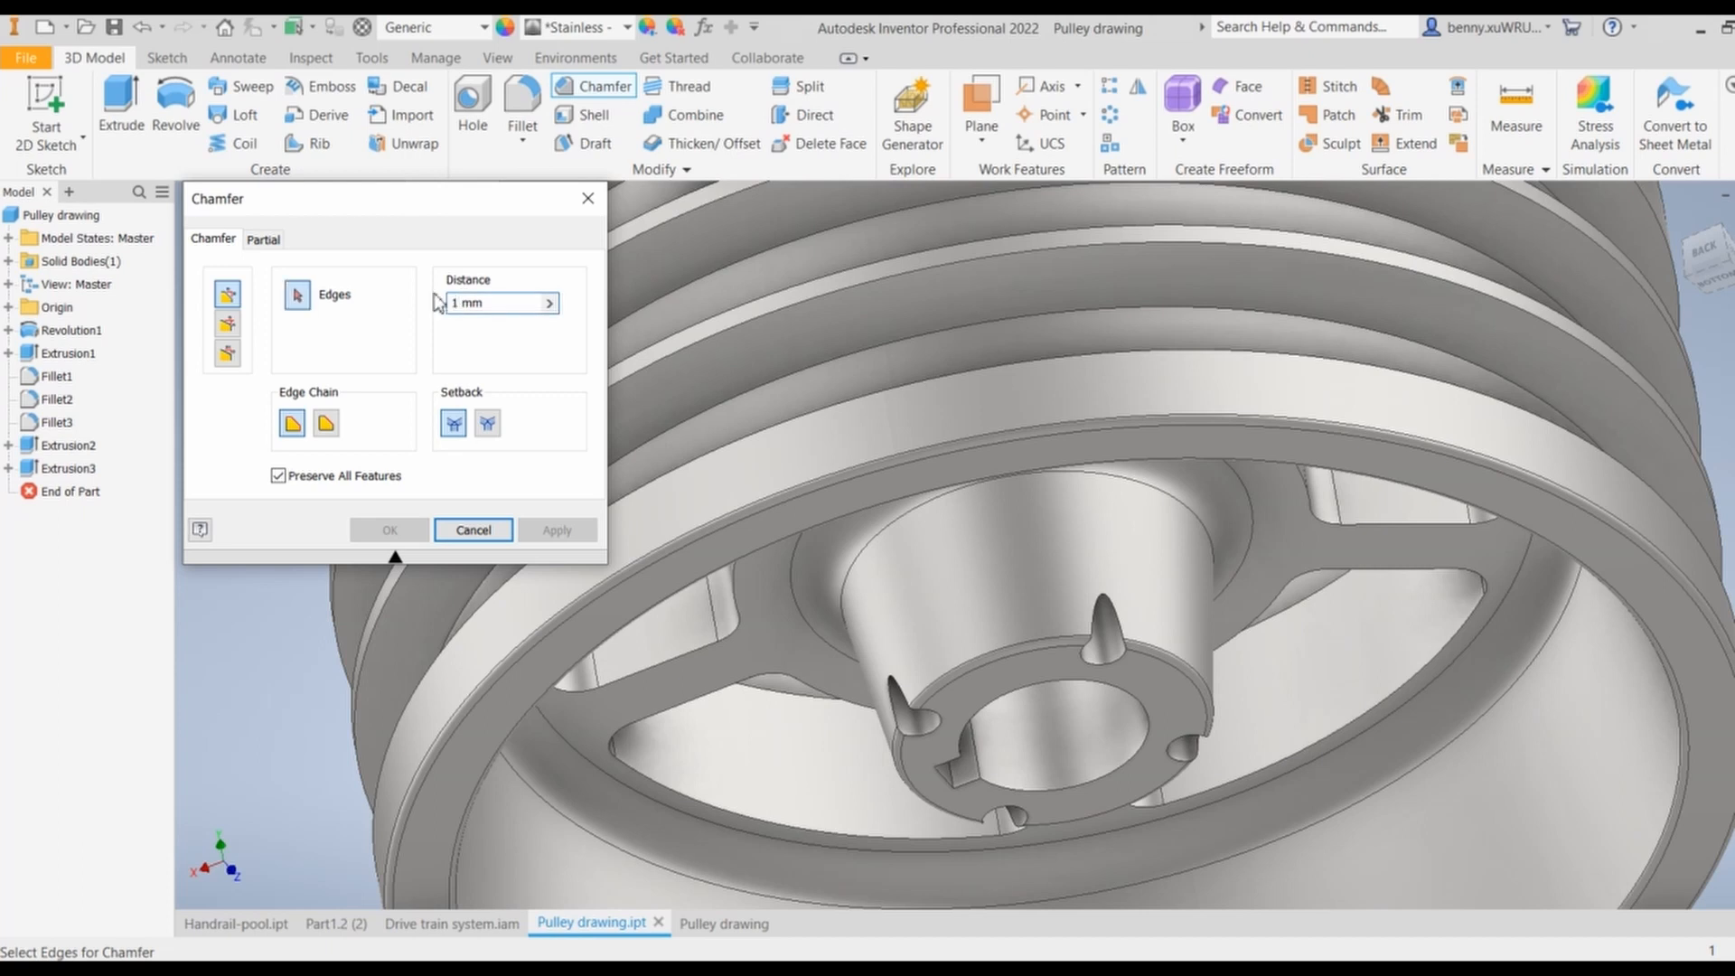
{"action": "left_click", "coordinate": [945, 788]}
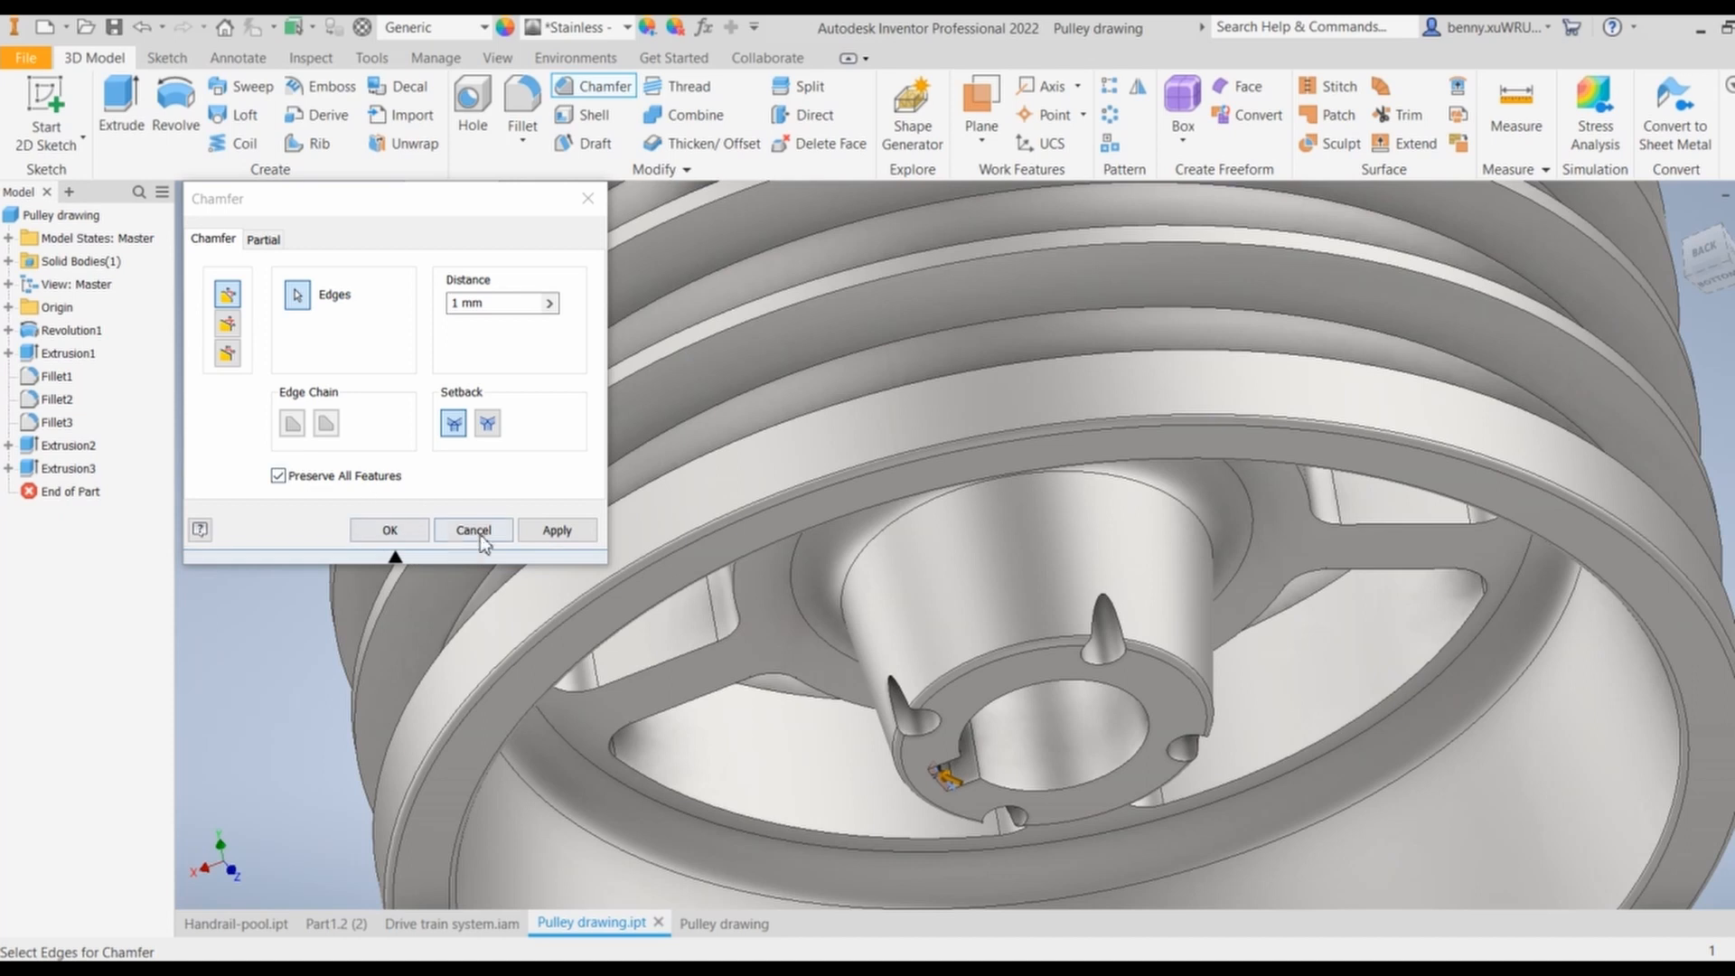
{"action": "left_click", "coordinate": [390, 530]}
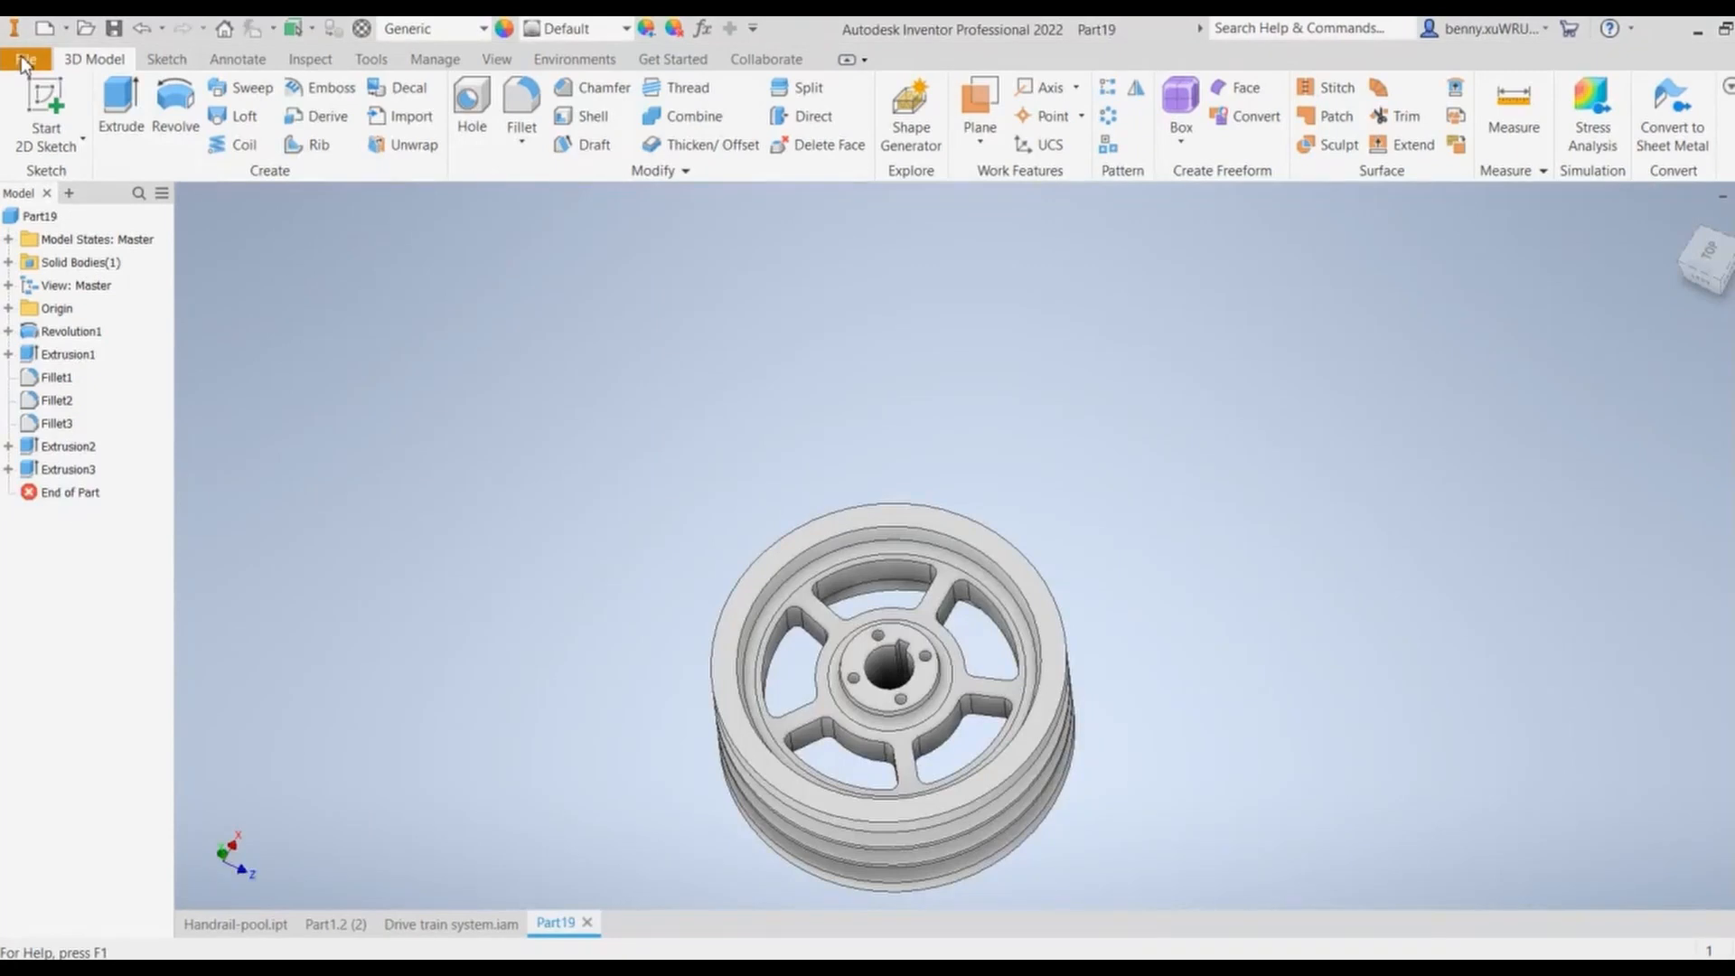
Step: Save the part on the Desktop as Pulley drawing in Inventor part format
{"action": "left_click", "coordinate": [25, 60]}
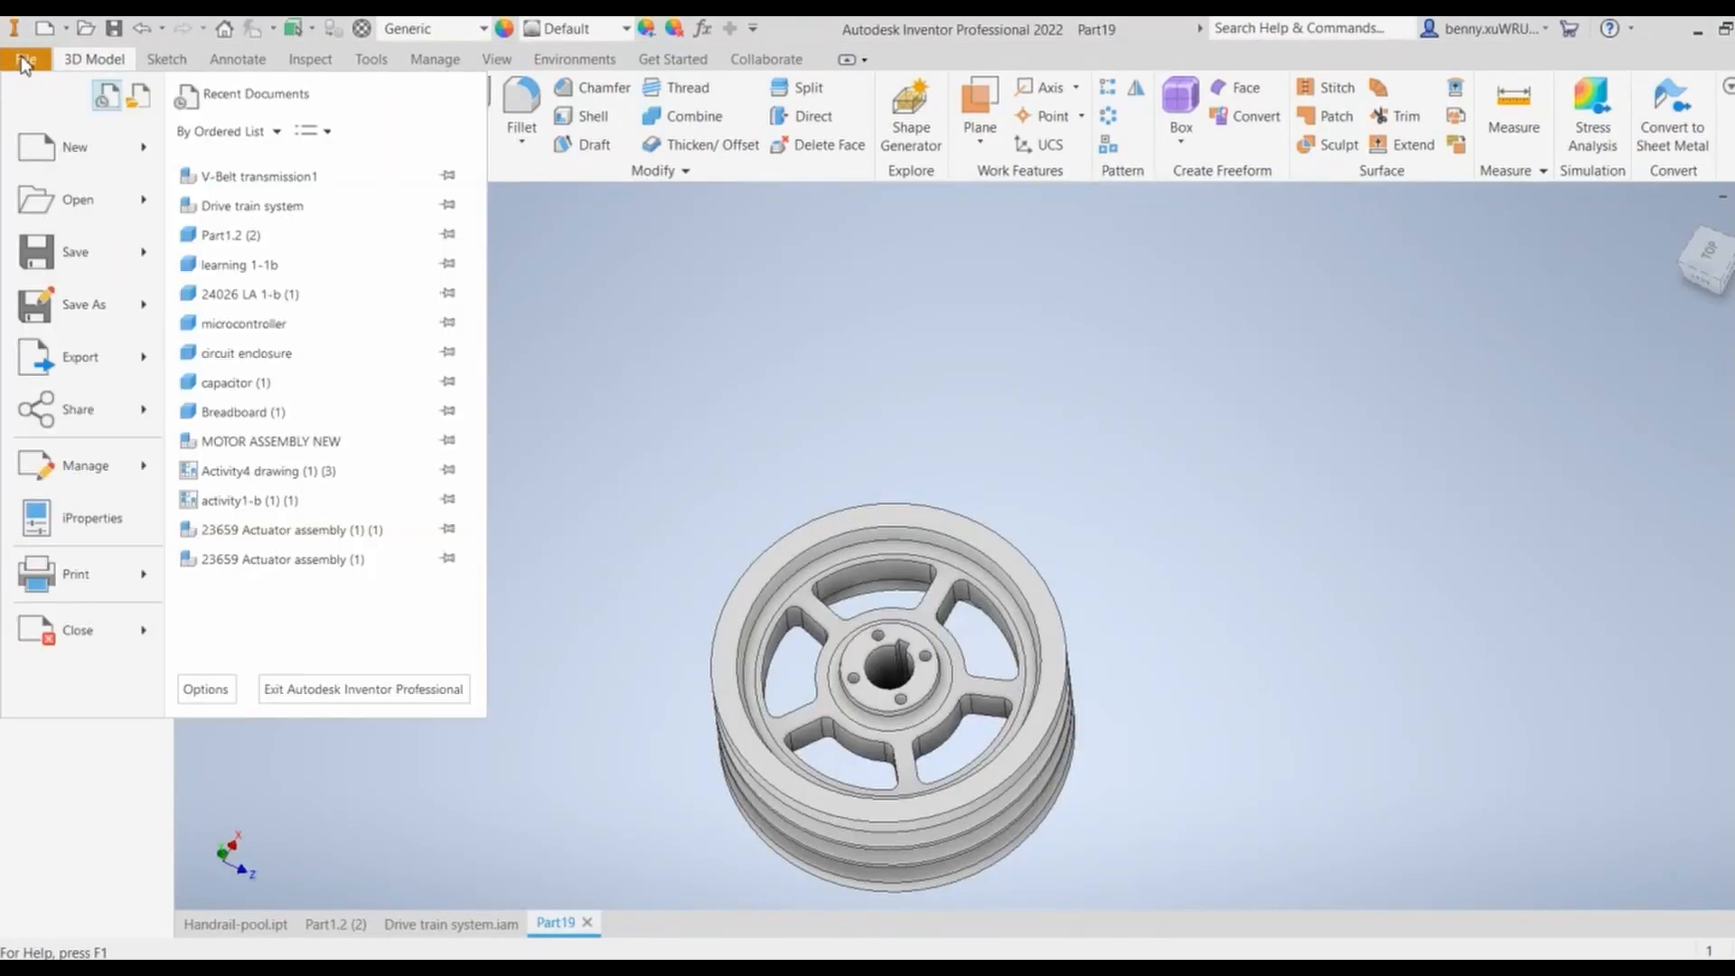
{"action": "left_click", "coordinate": [74, 303]}
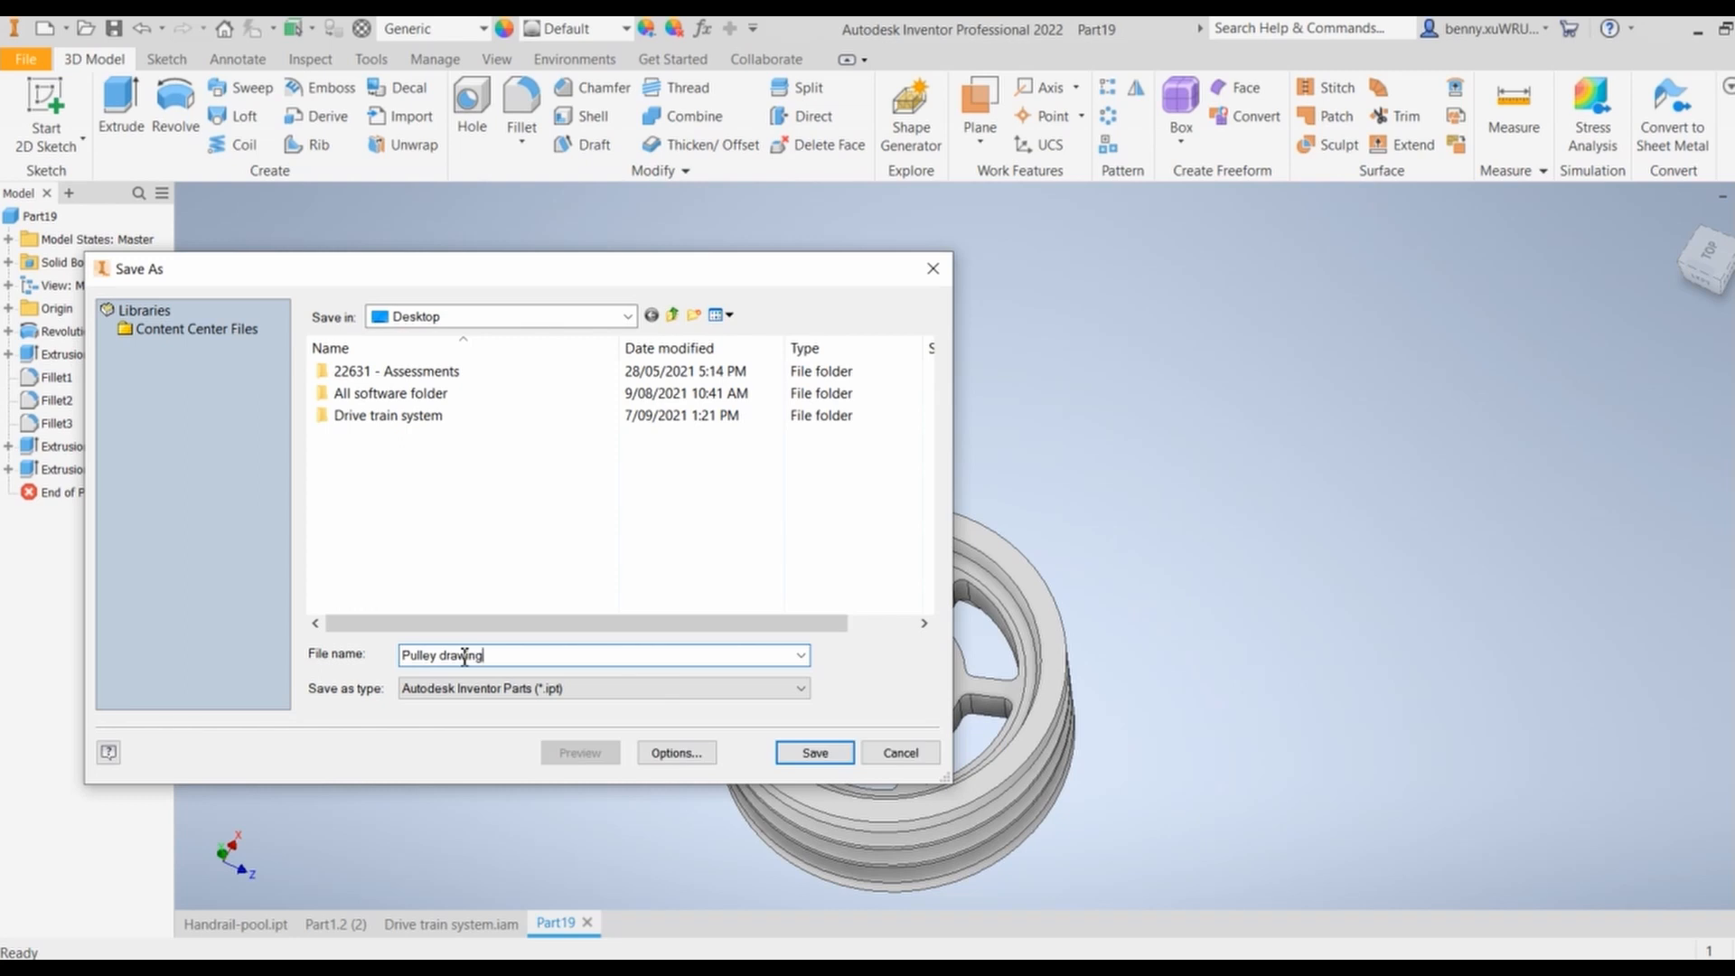
{"action": "key", "text": "Return"}
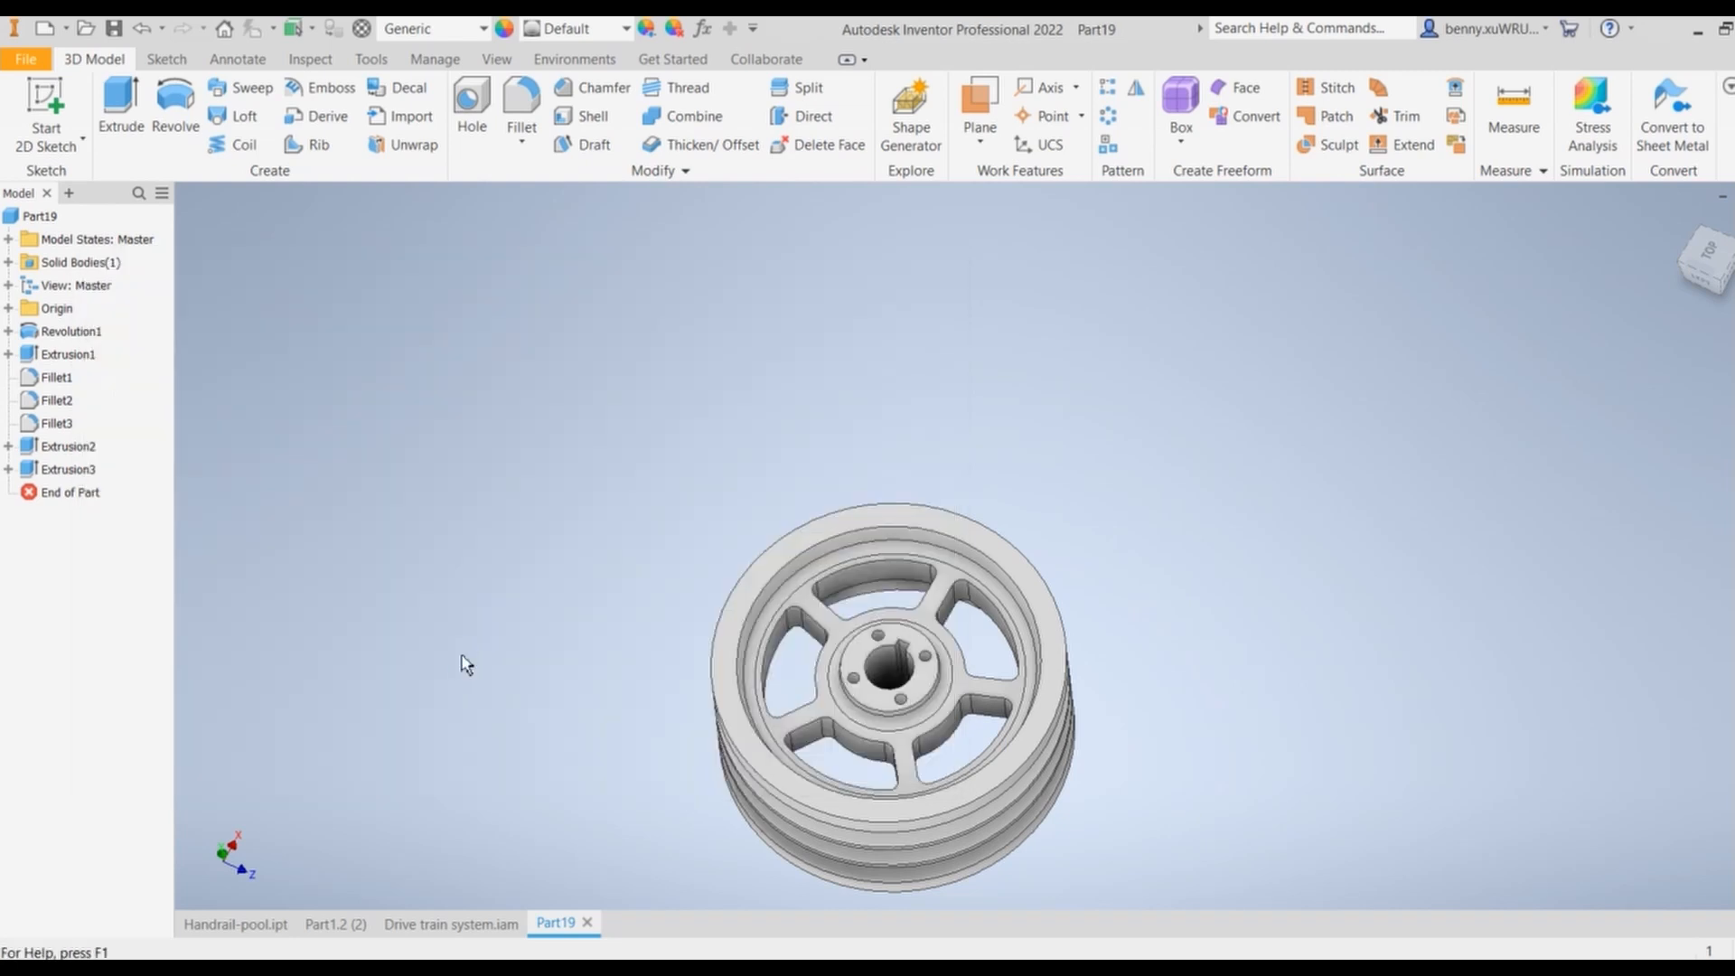
Step: Show the pulley in its home view and try the Gold and Metal 2400F Hot appearances on it
{"action": "key", "text": "F6"}
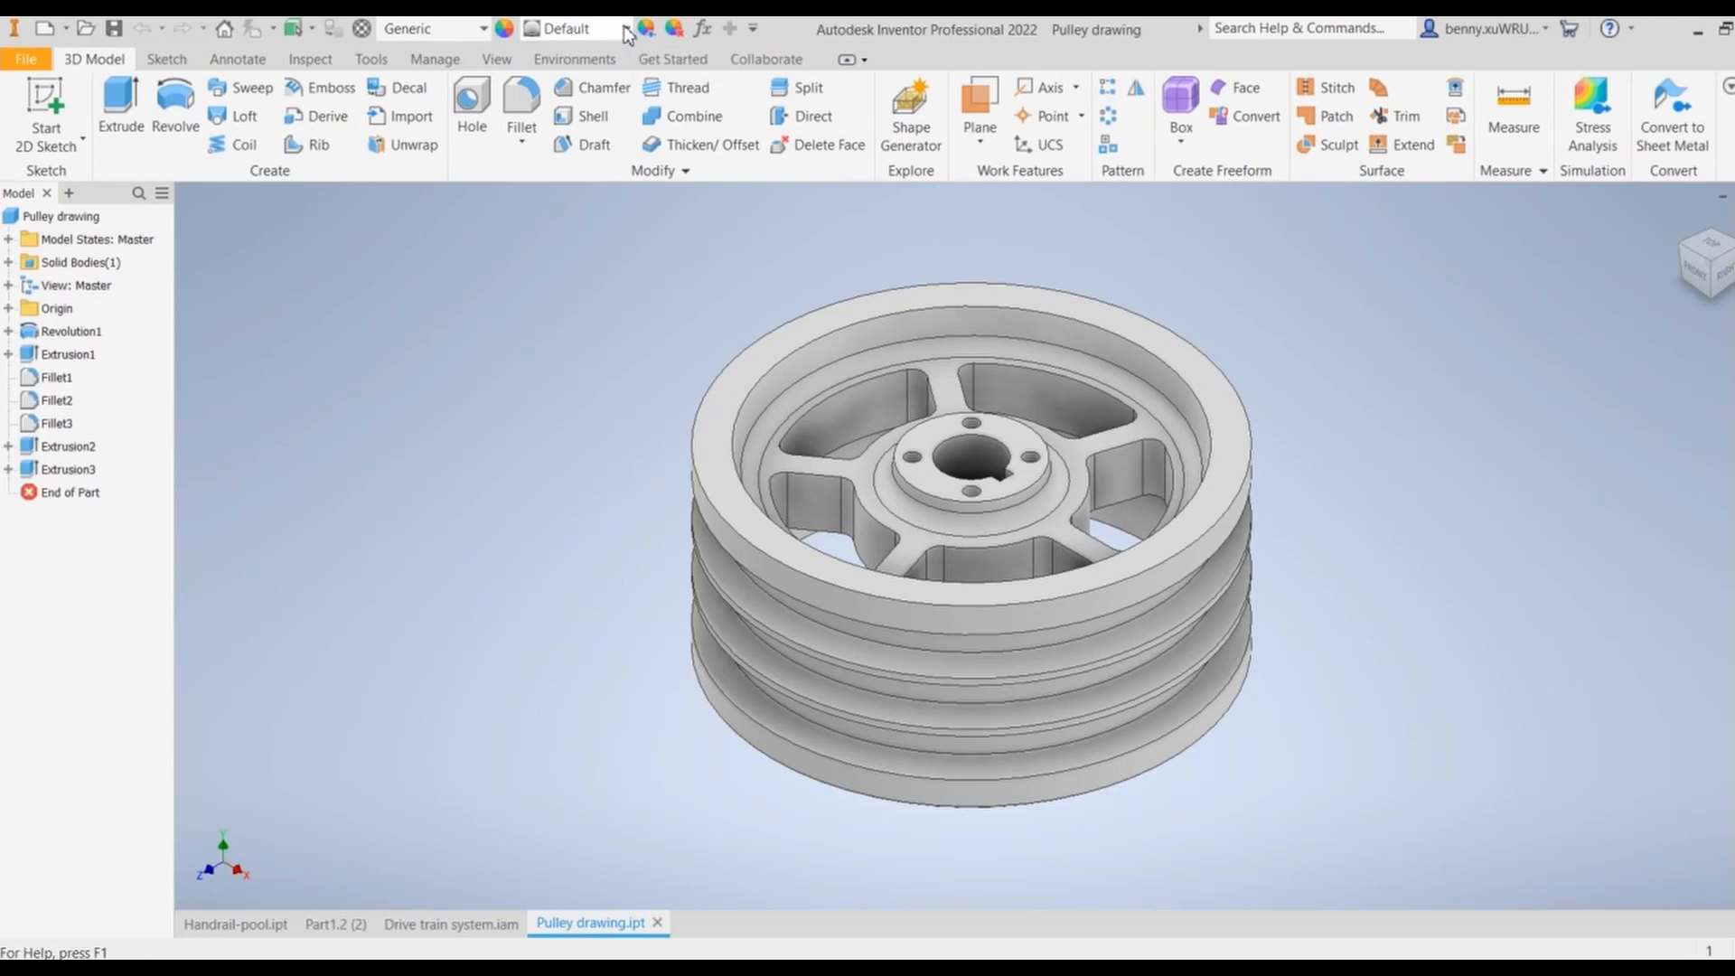
{"action": "left_click", "coordinate": [626, 30]}
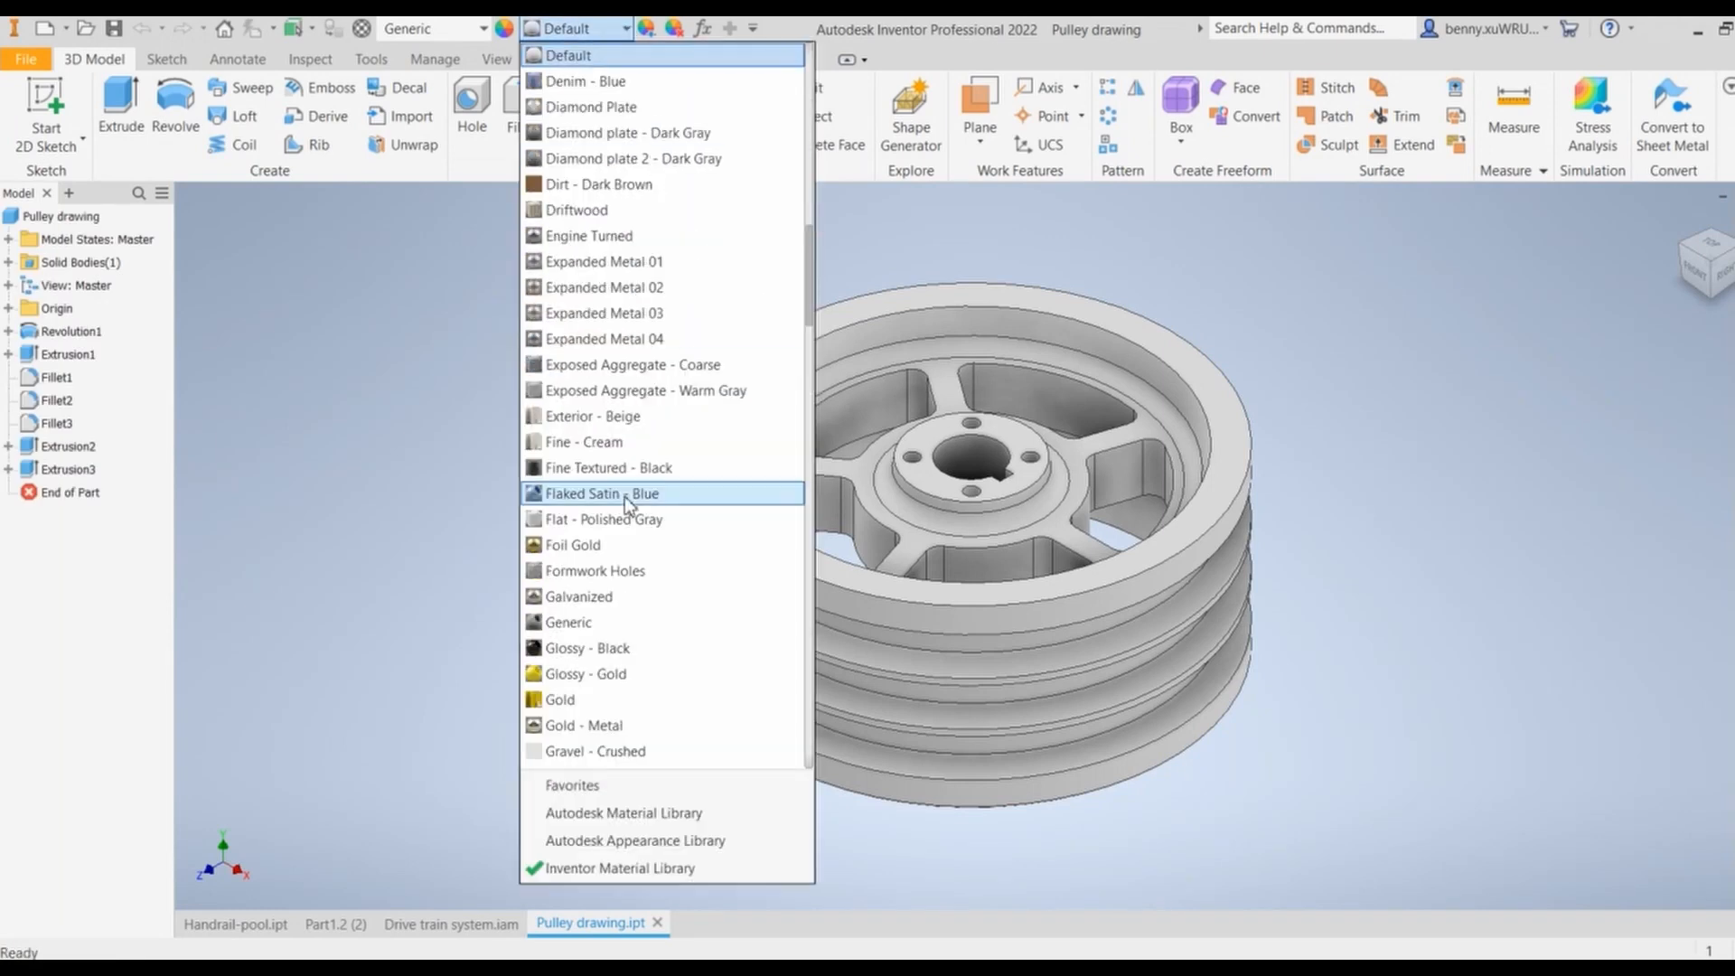
{"action": "scroll", "coordinate": [630, 511], "scroll_direction": "down", "scroll_amount": 4}
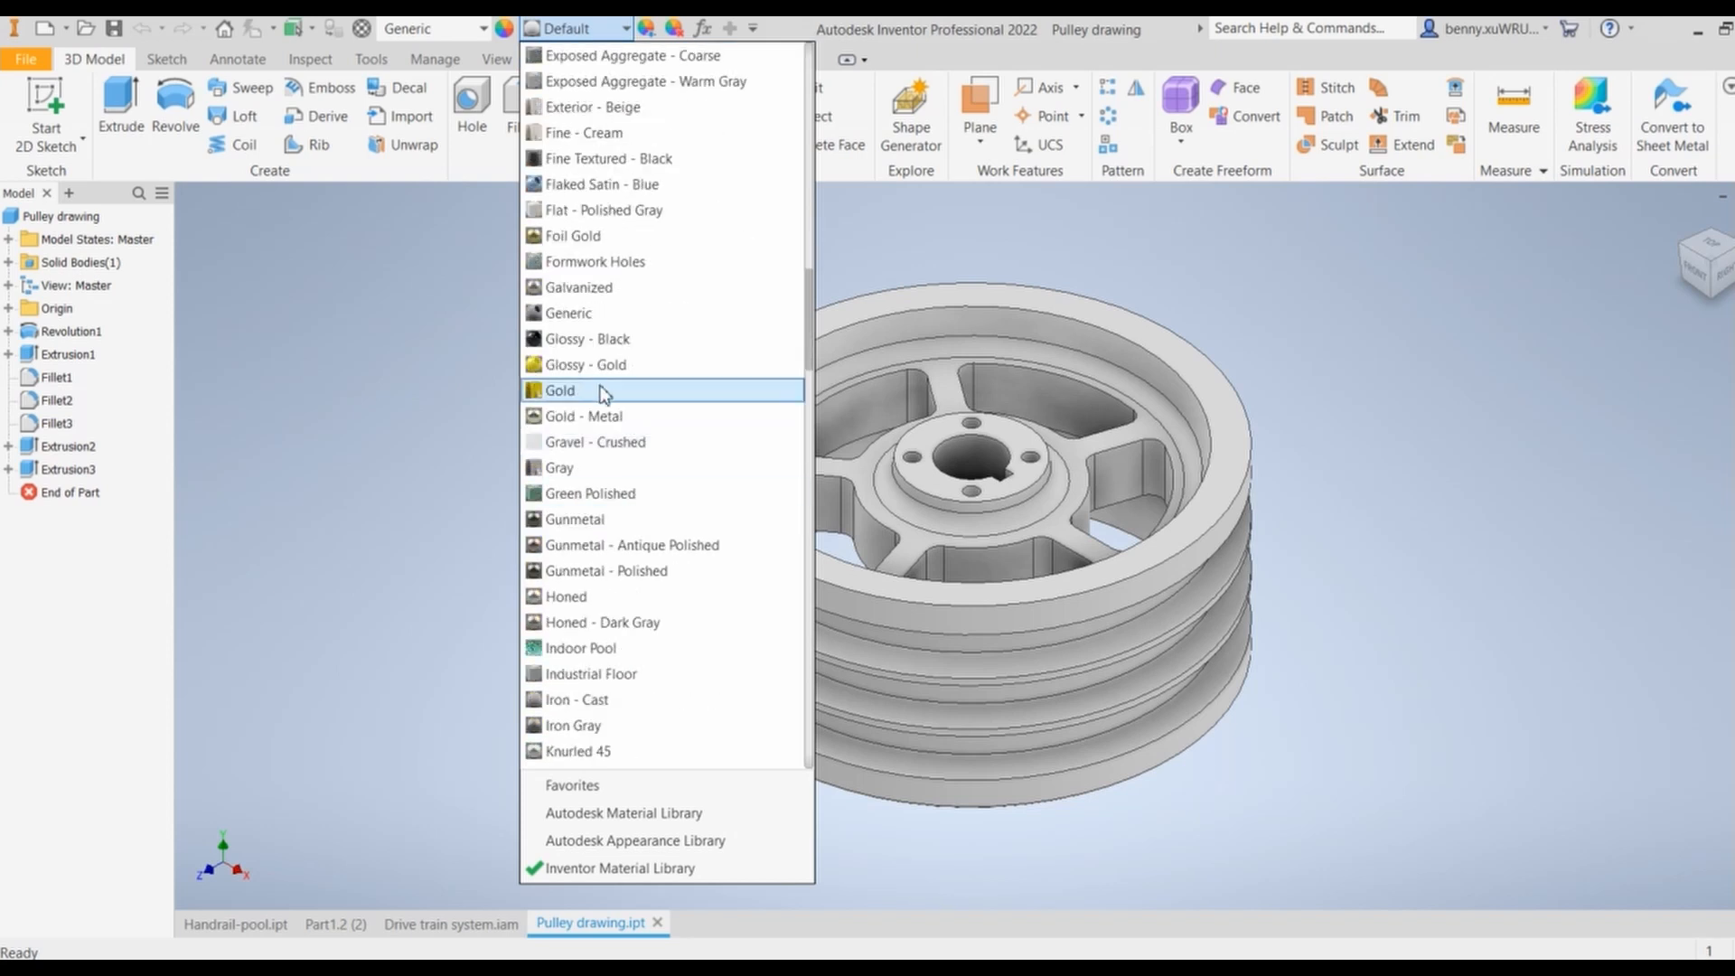
{"action": "left_click", "coordinate": [599, 391]}
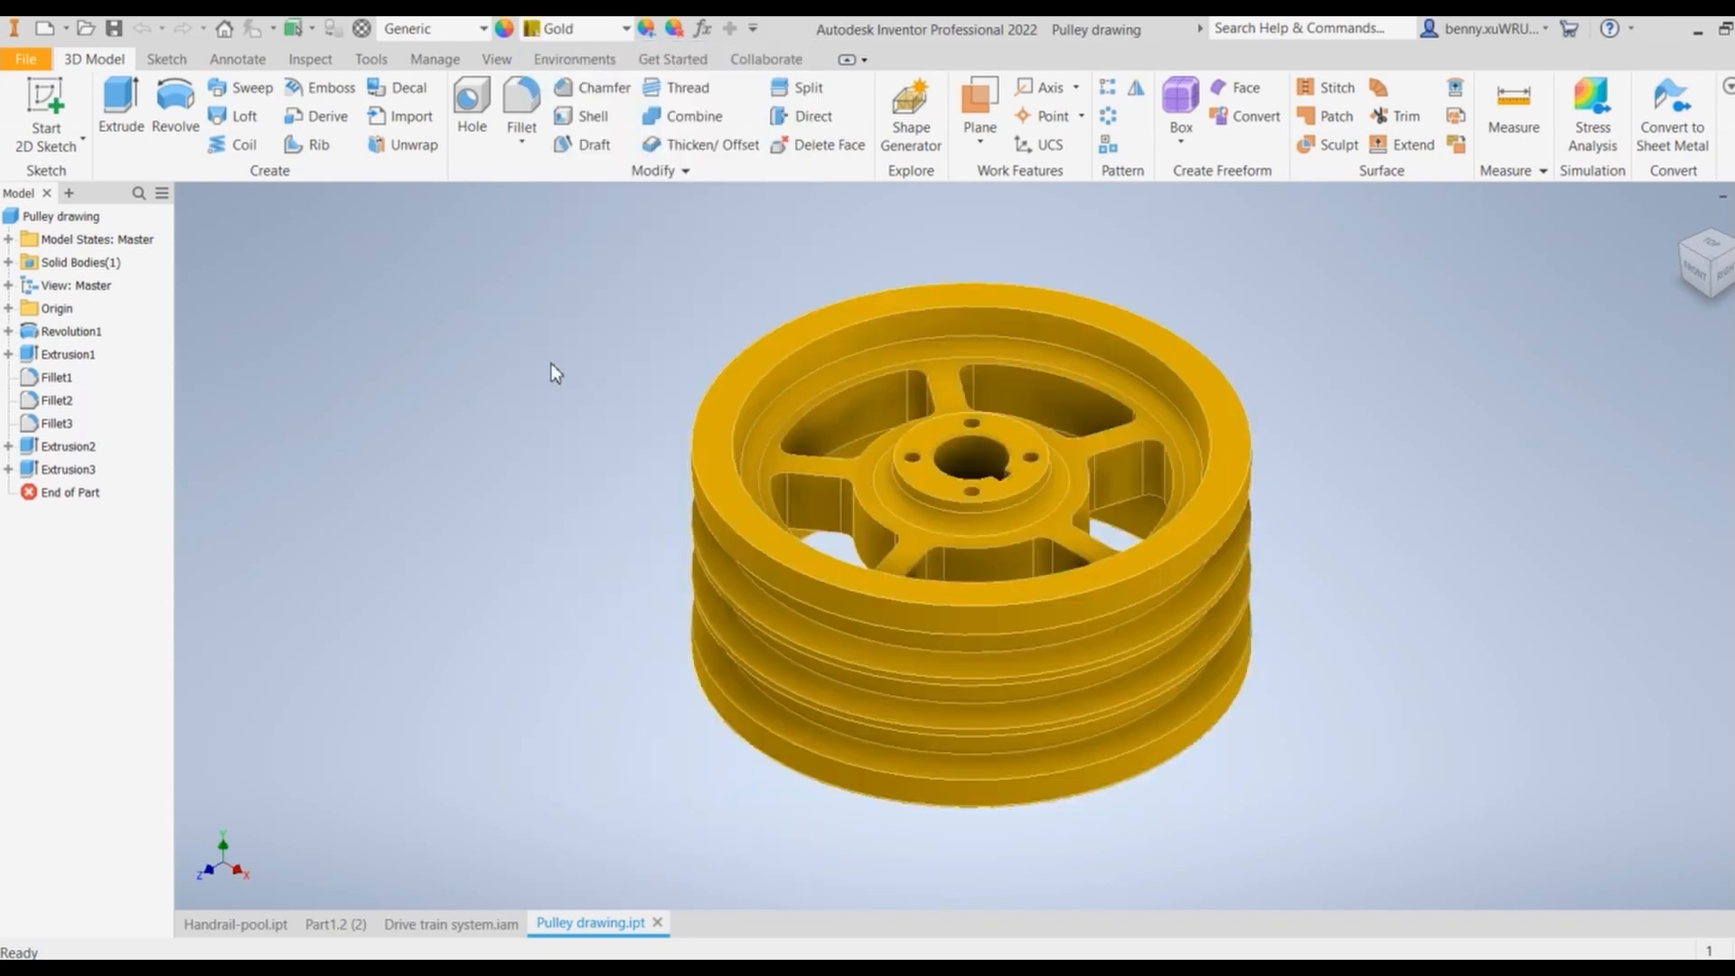
{"action": "left_click", "coordinate": [624, 30]}
{"action": "scroll", "coordinate": [651, 524], "scroll_direction": "down", "scroll_amount": 3}
{"action": "scroll", "coordinate": [649, 538], "scroll_direction": "down", "scroll_amount": 4}
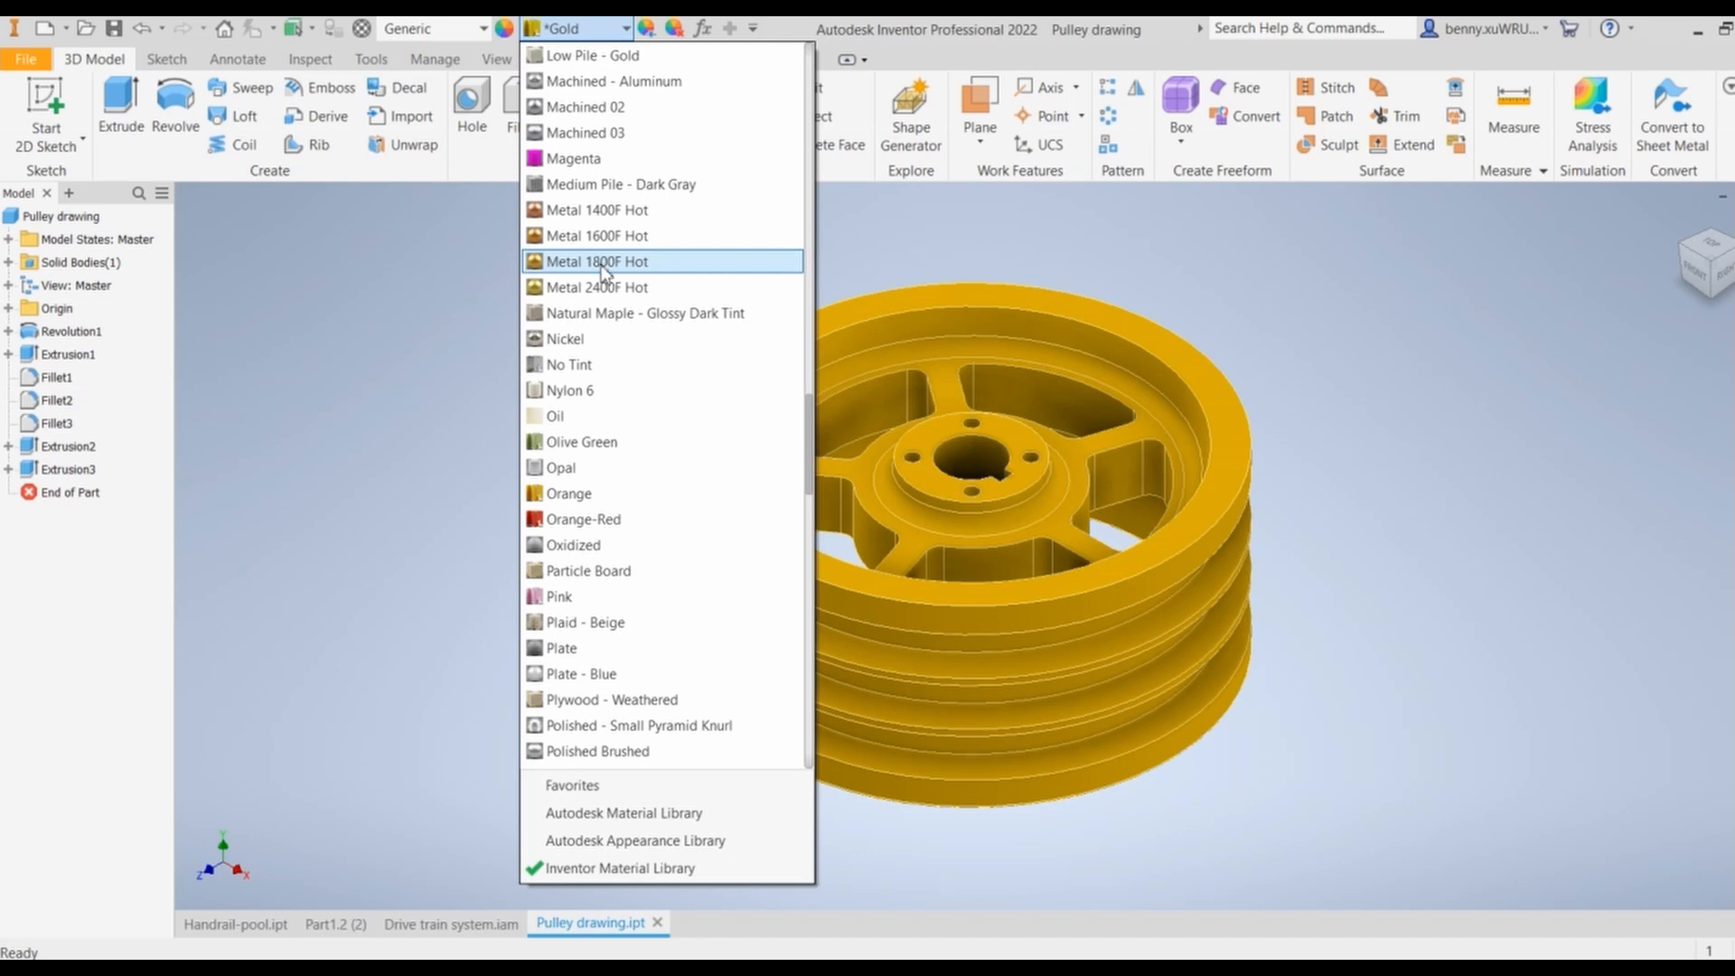
{"action": "left_click", "coordinate": [600, 287]}
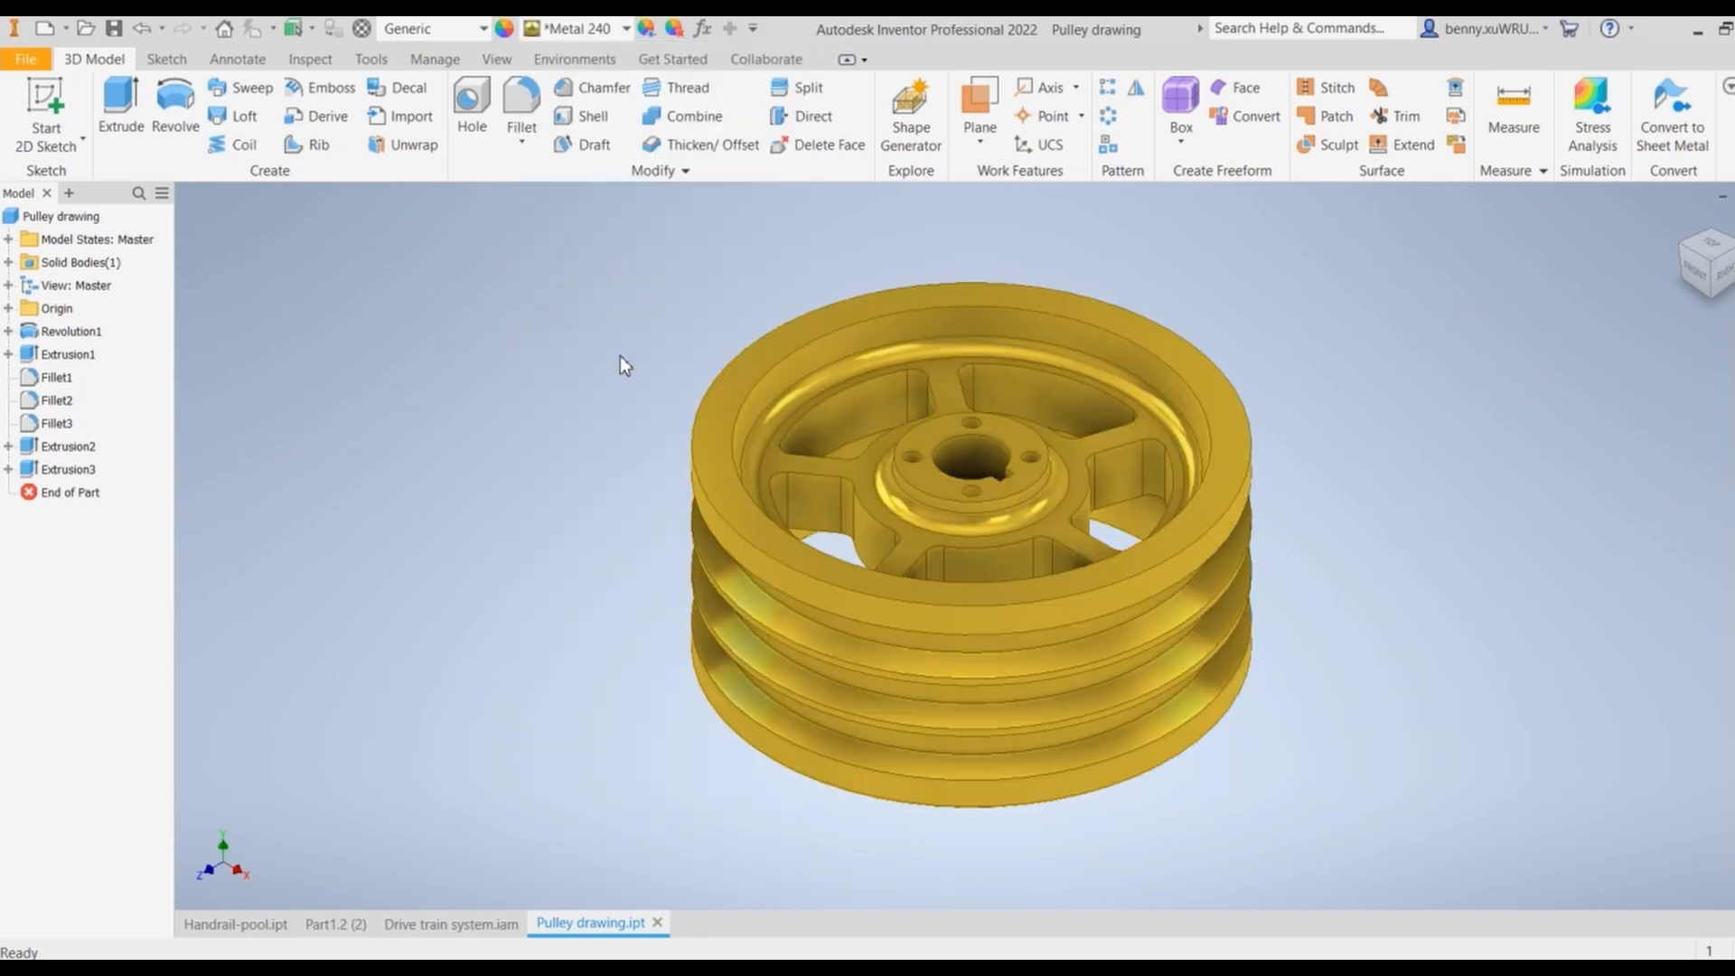
{"action": "middle_click_drag", "start_coordinate": [540, 547], "coordinate": [437, 542], "text": "shift"}
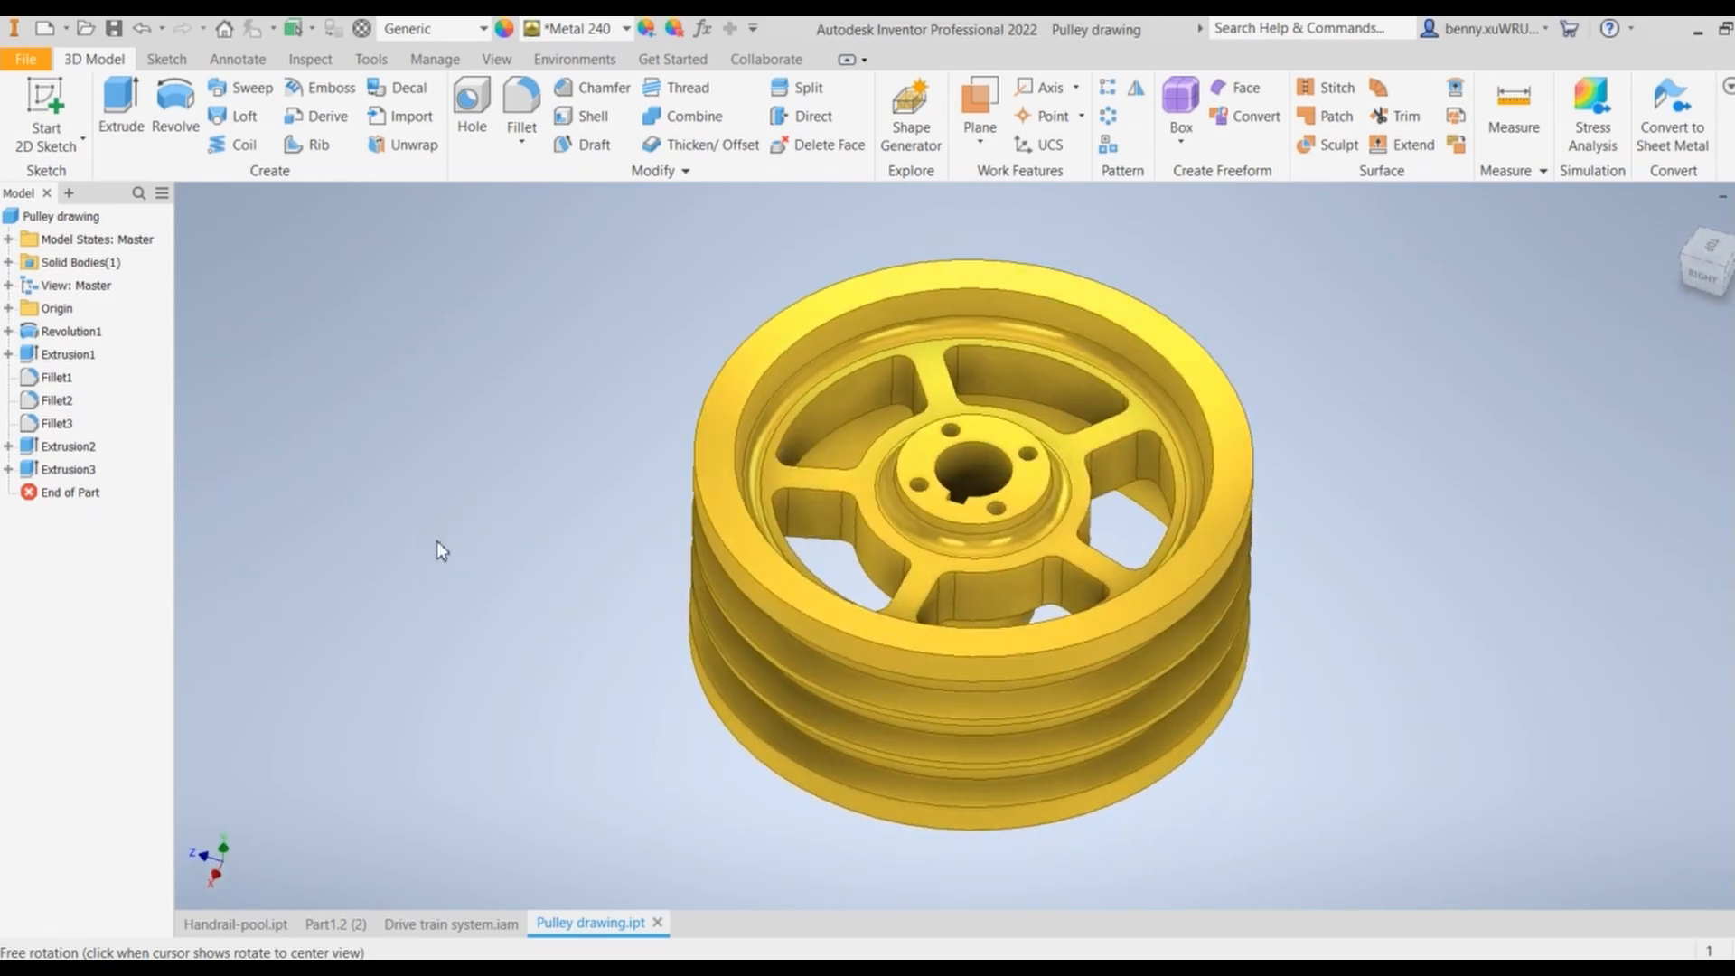
Step: Apply a Stainless appearance from the Inventor Material Library to the whole pulley
{"action": "left_click", "coordinate": [623, 31]}
{"action": "scroll", "coordinate": [662, 506], "scroll_direction": "down", "scroll_amount": 7}
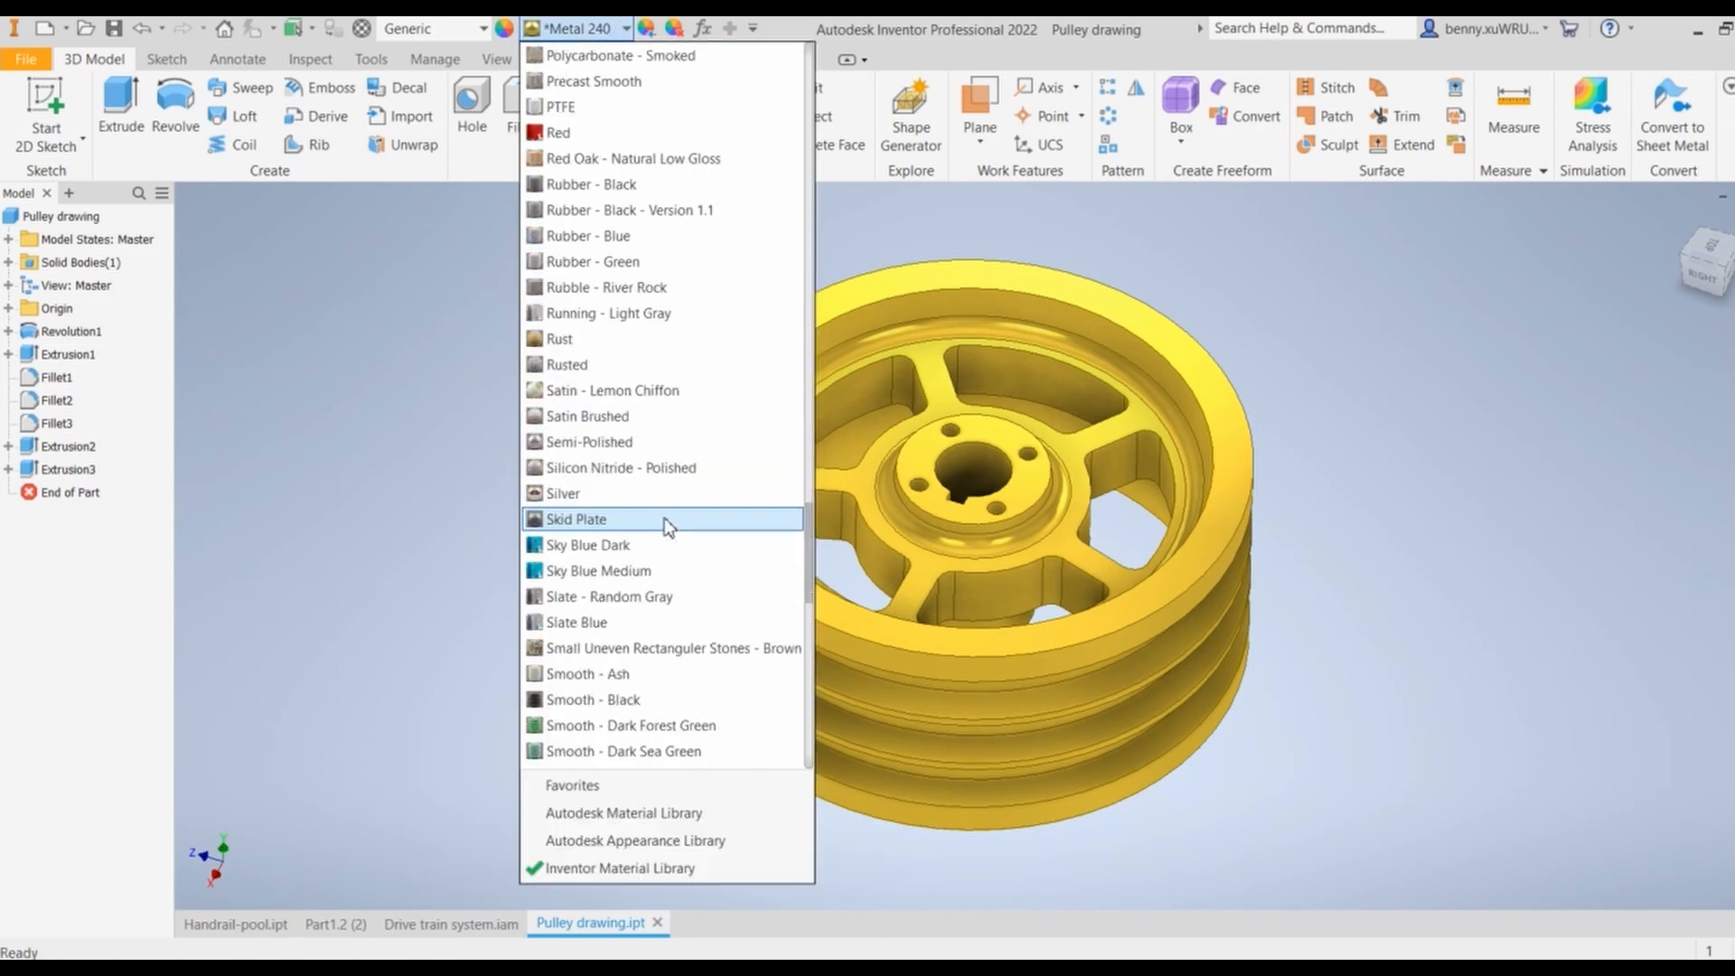
{"action": "scroll", "coordinate": [666, 524], "scroll_direction": "down", "scroll_amount": 3}
{"action": "left_click", "coordinate": [666, 524]}
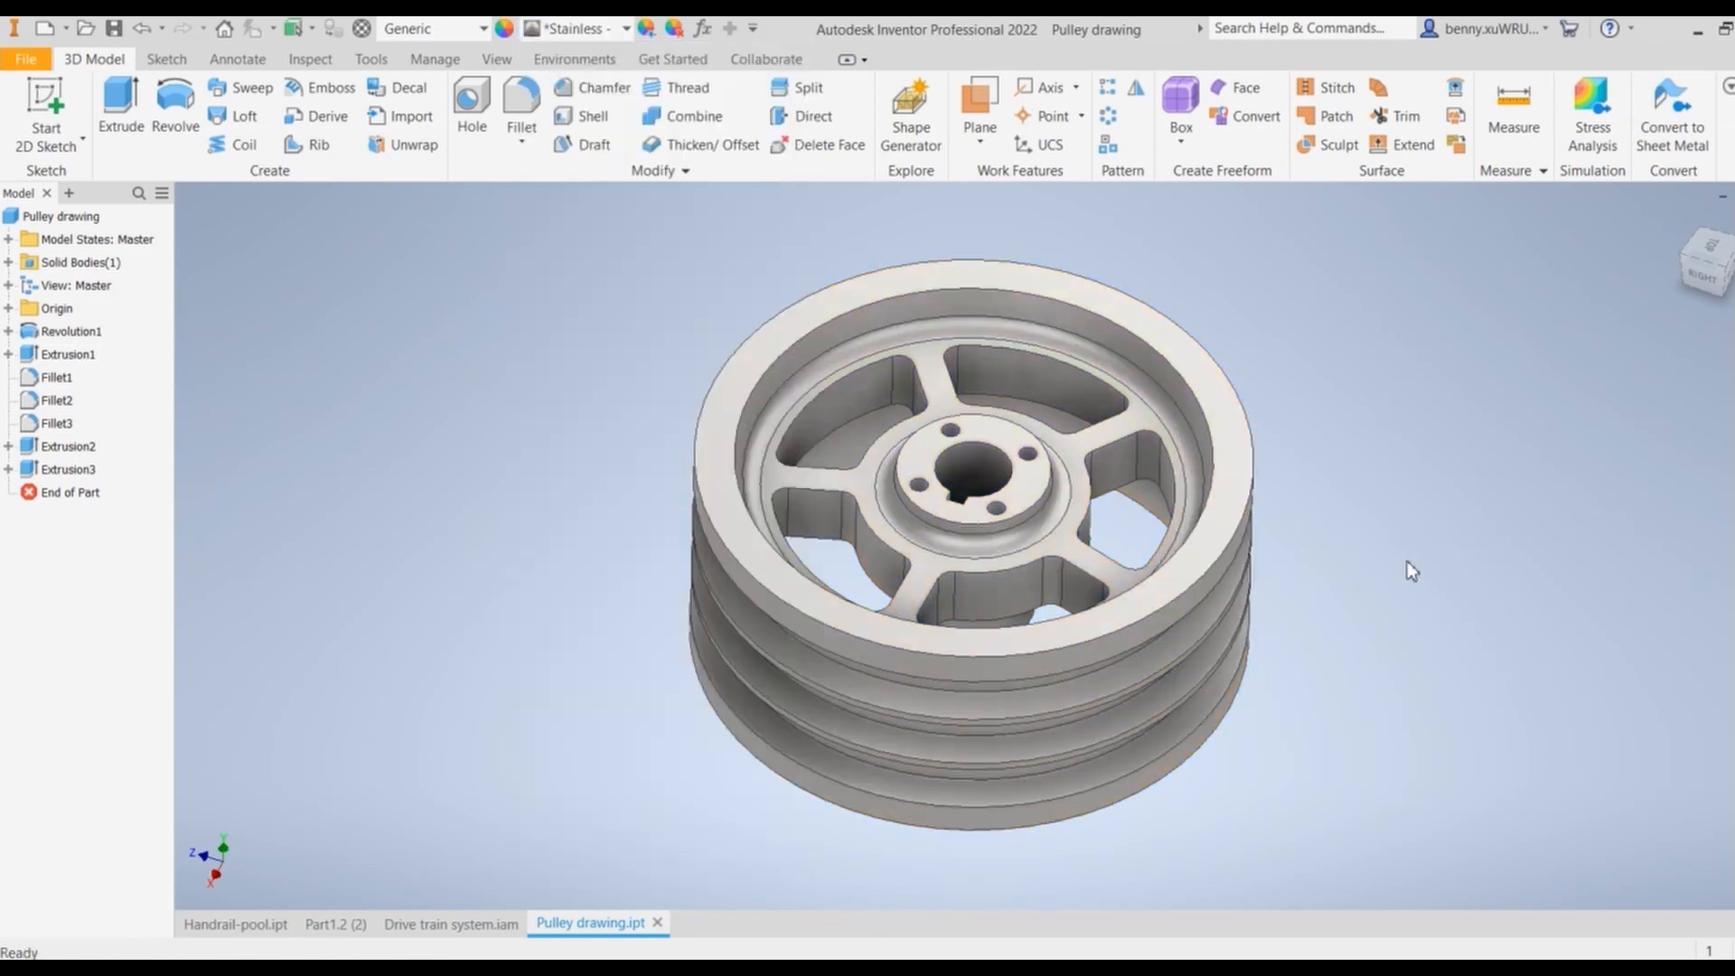
Step: Examine the pulley's spokes, hub holes and keyway from different angles and distances
{"action": "scroll", "coordinate": [1359, 553], "scroll_direction": "up", "scroll_amount": 5}
{"action": "scroll", "coordinate": [1360, 554], "scroll_direction": "down", "scroll_amount": 8}
{"action": "middle_click_drag", "start_coordinate": [1298, 562], "coordinate": [1147, 551], "text": "shift"}
{"action": "scroll", "coordinate": [904, 452], "scroll_direction": "down", "scroll_amount": 2}
{"action": "scroll", "coordinate": [635, 332], "scroll_direction": "up", "scroll_amount": 5}
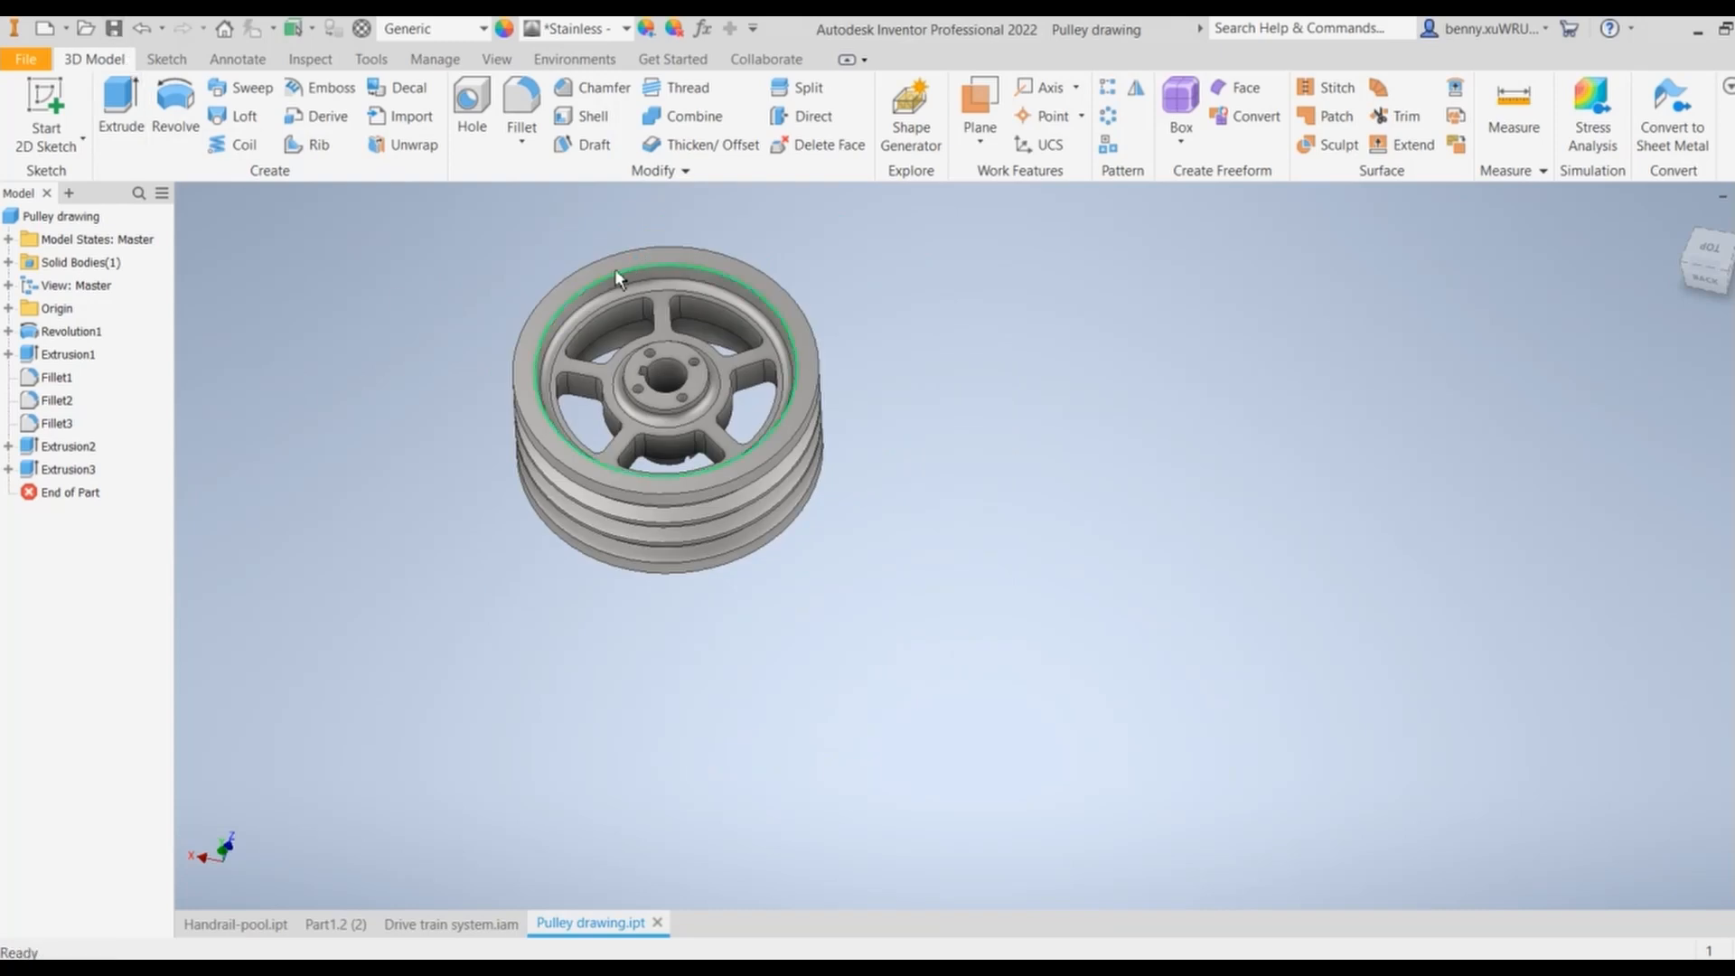
{"action": "scroll", "coordinate": [379, 334], "scroll_direction": "up", "scroll_amount": 1}
{"action": "scroll", "coordinate": [379, 334], "scroll_direction": "down", "scroll_amount": 5}
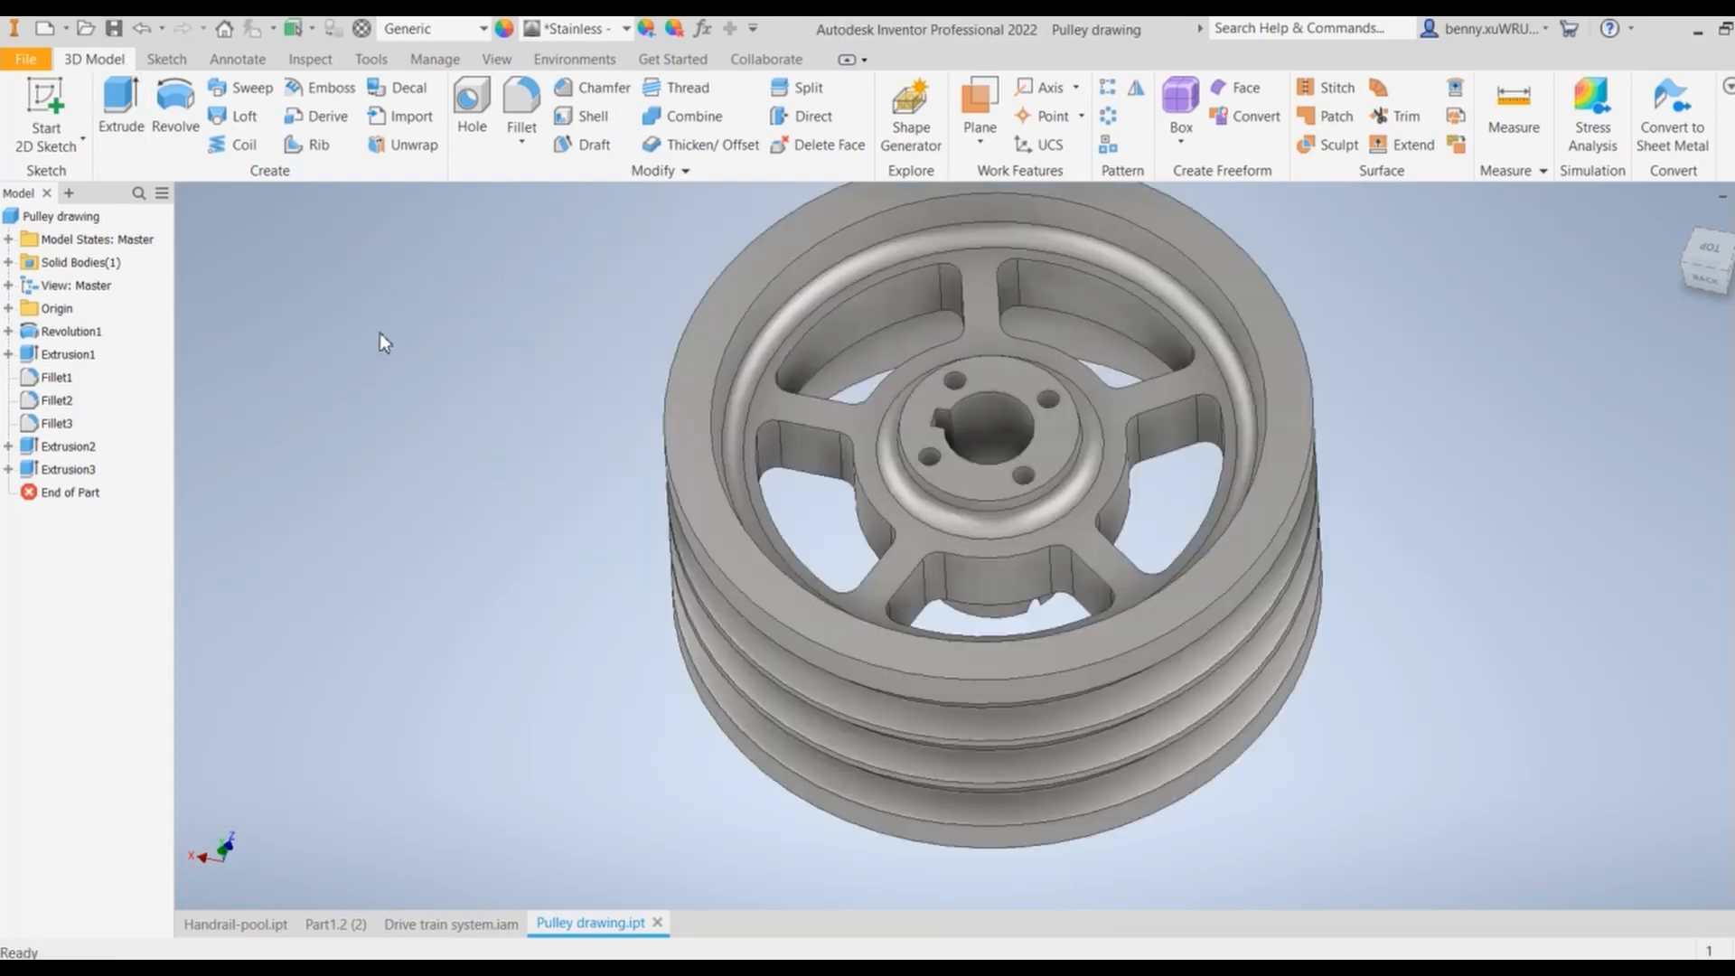
{"action": "middle_click_drag", "start_coordinate": [492, 387], "coordinate": [387, 445]}
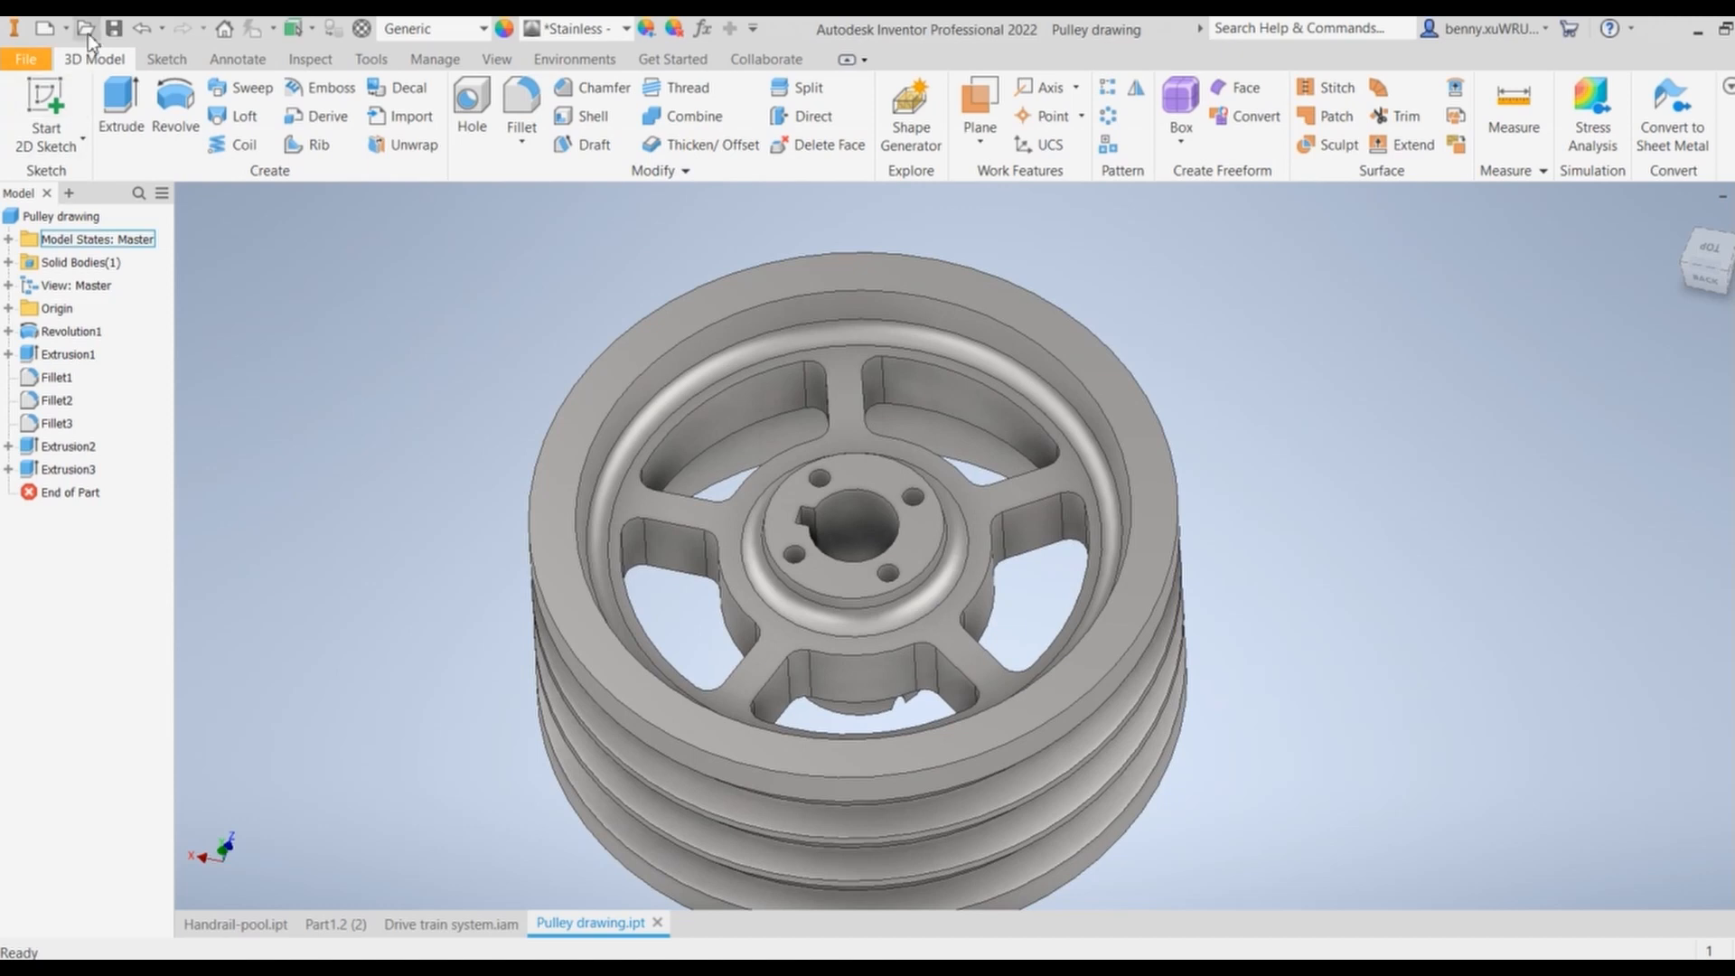
Step: Create a new drawing from the Standard.idw template
{"action": "left_click", "coordinate": [22, 58]}
{"action": "left_click", "coordinate": [71, 149]}
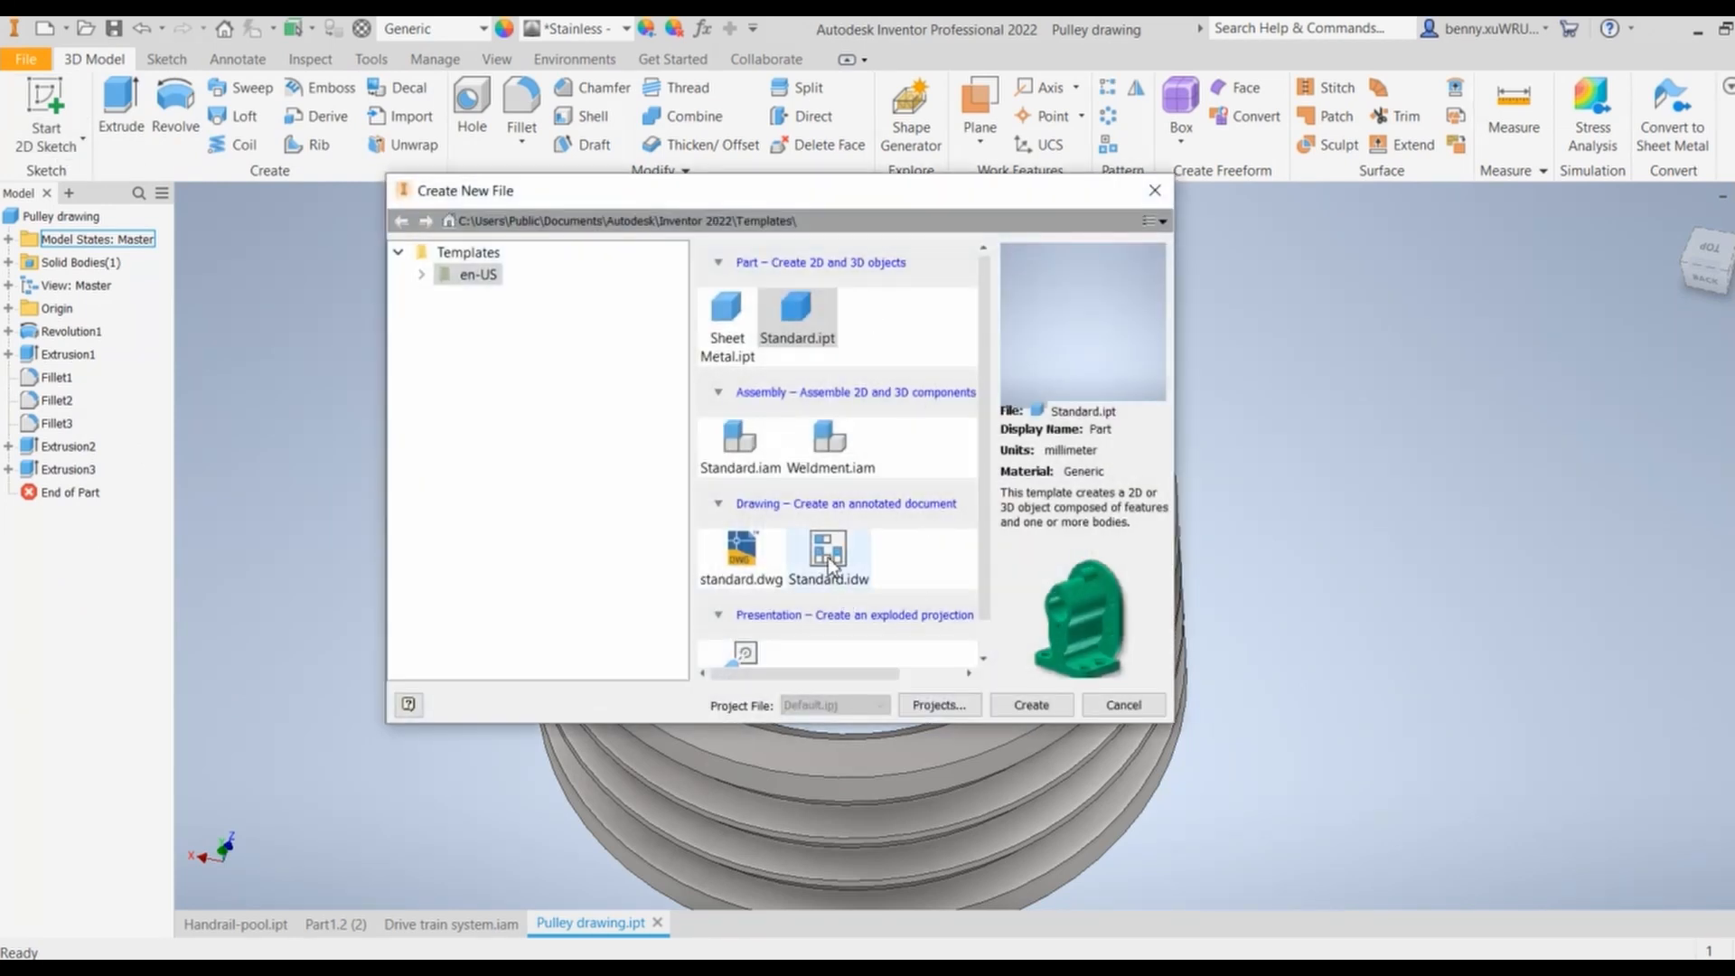
{"action": "left_click", "coordinate": [828, 557]}
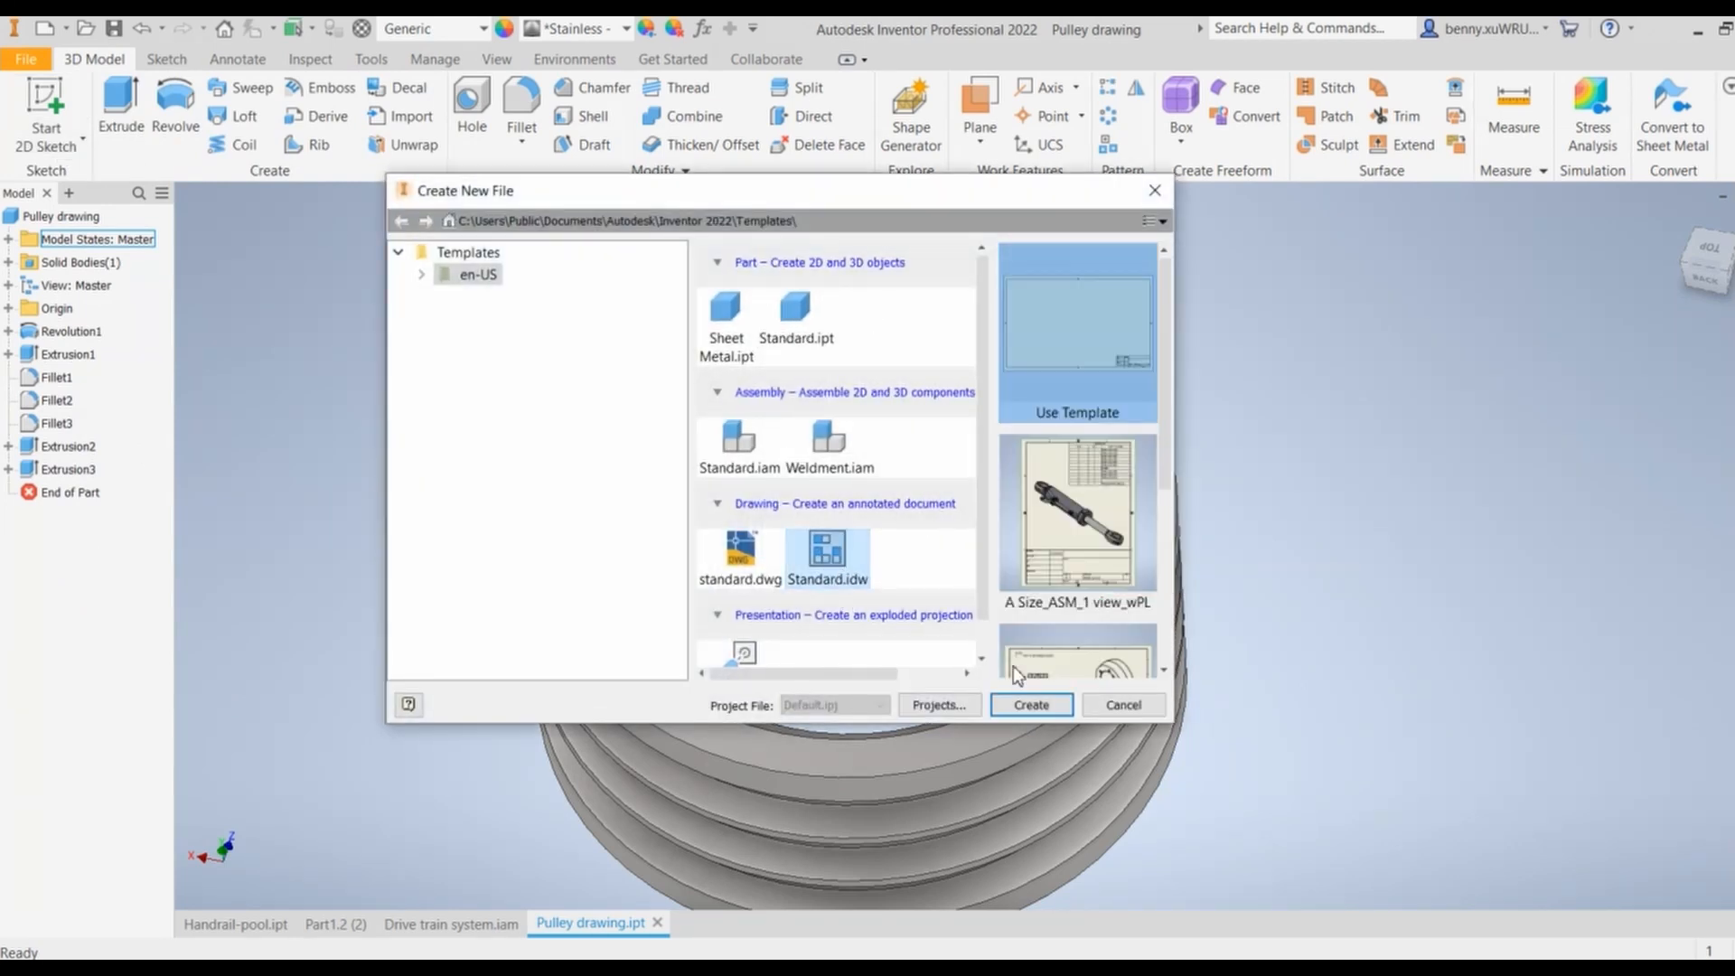
{"action": "left_click", "coordinate": [1031, 706]}
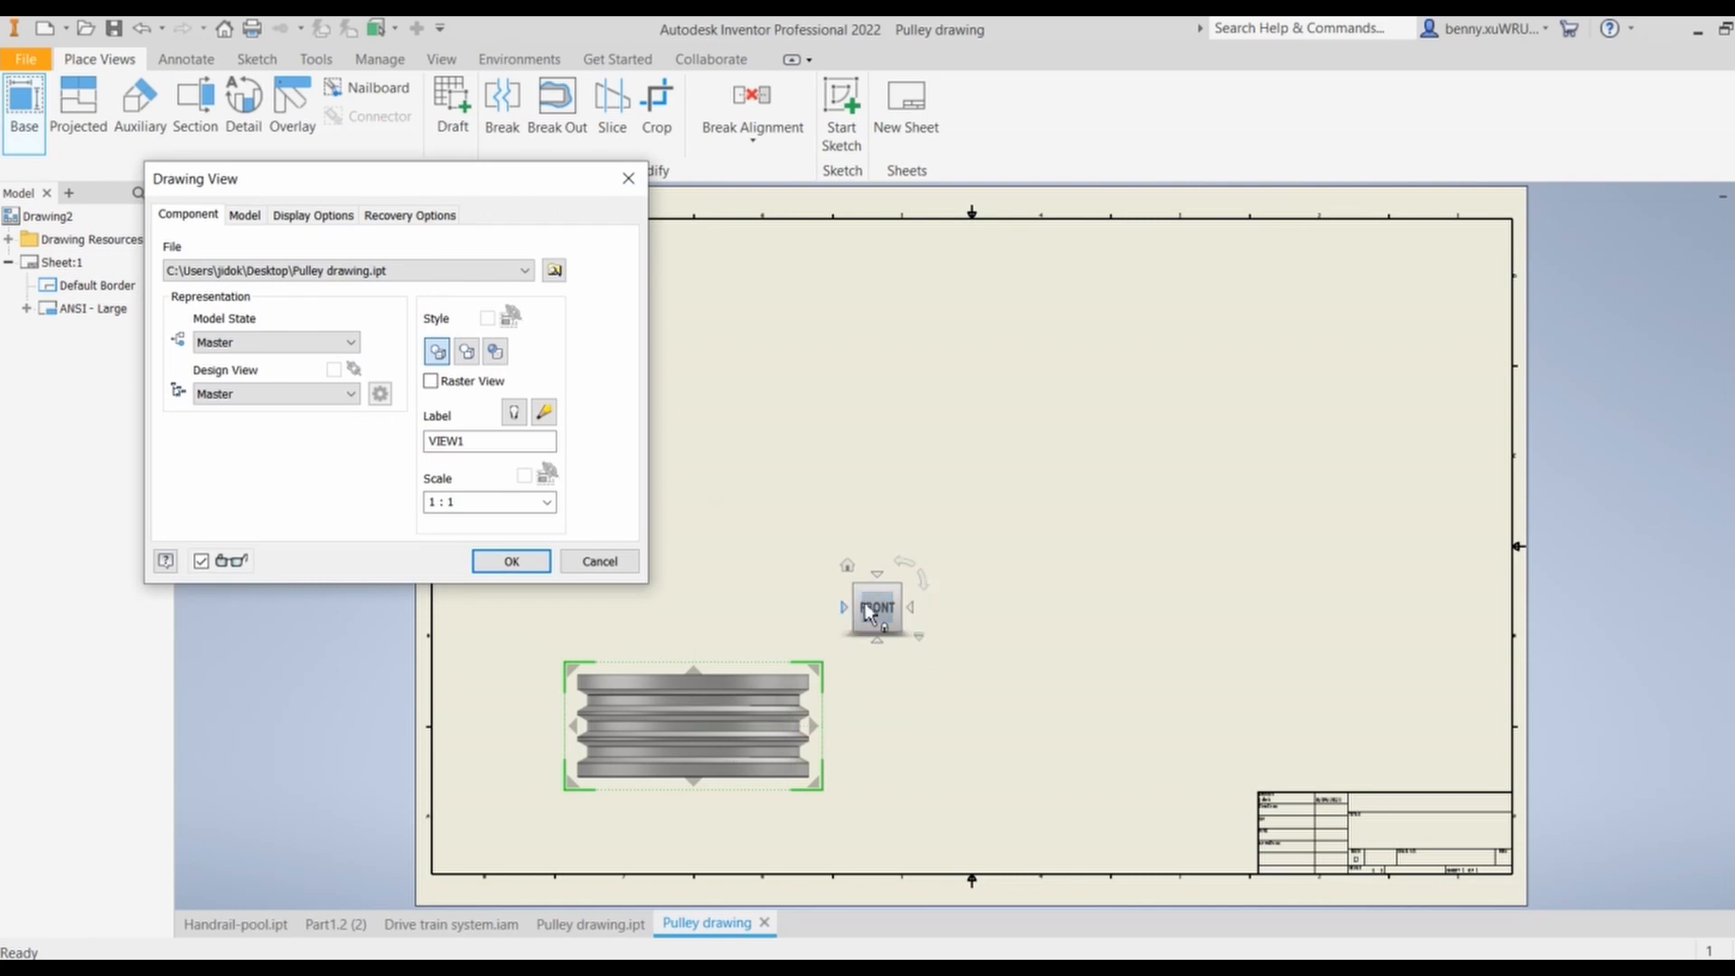
Step: Place a Back-oriented base view of the pulley at 1:1 with projected side, face and isometric views
{"action": "left_click", "coordinate": [844, 608]}
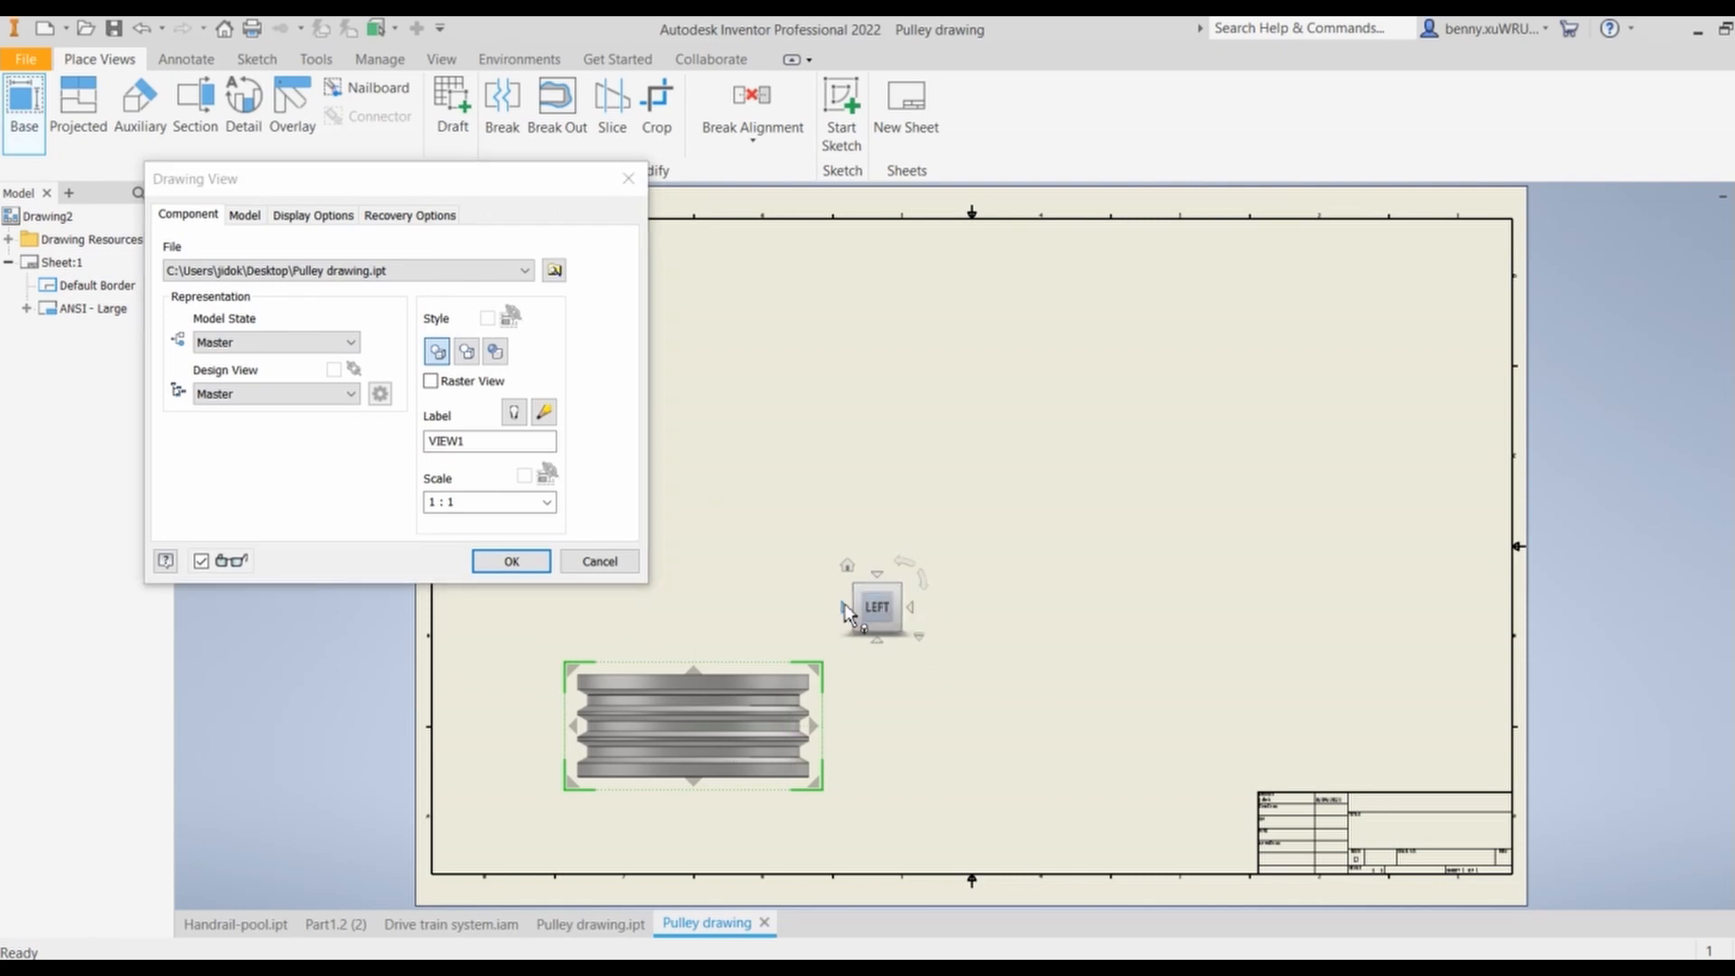
{"action": "left_click", "coordinate": [842, 609]}
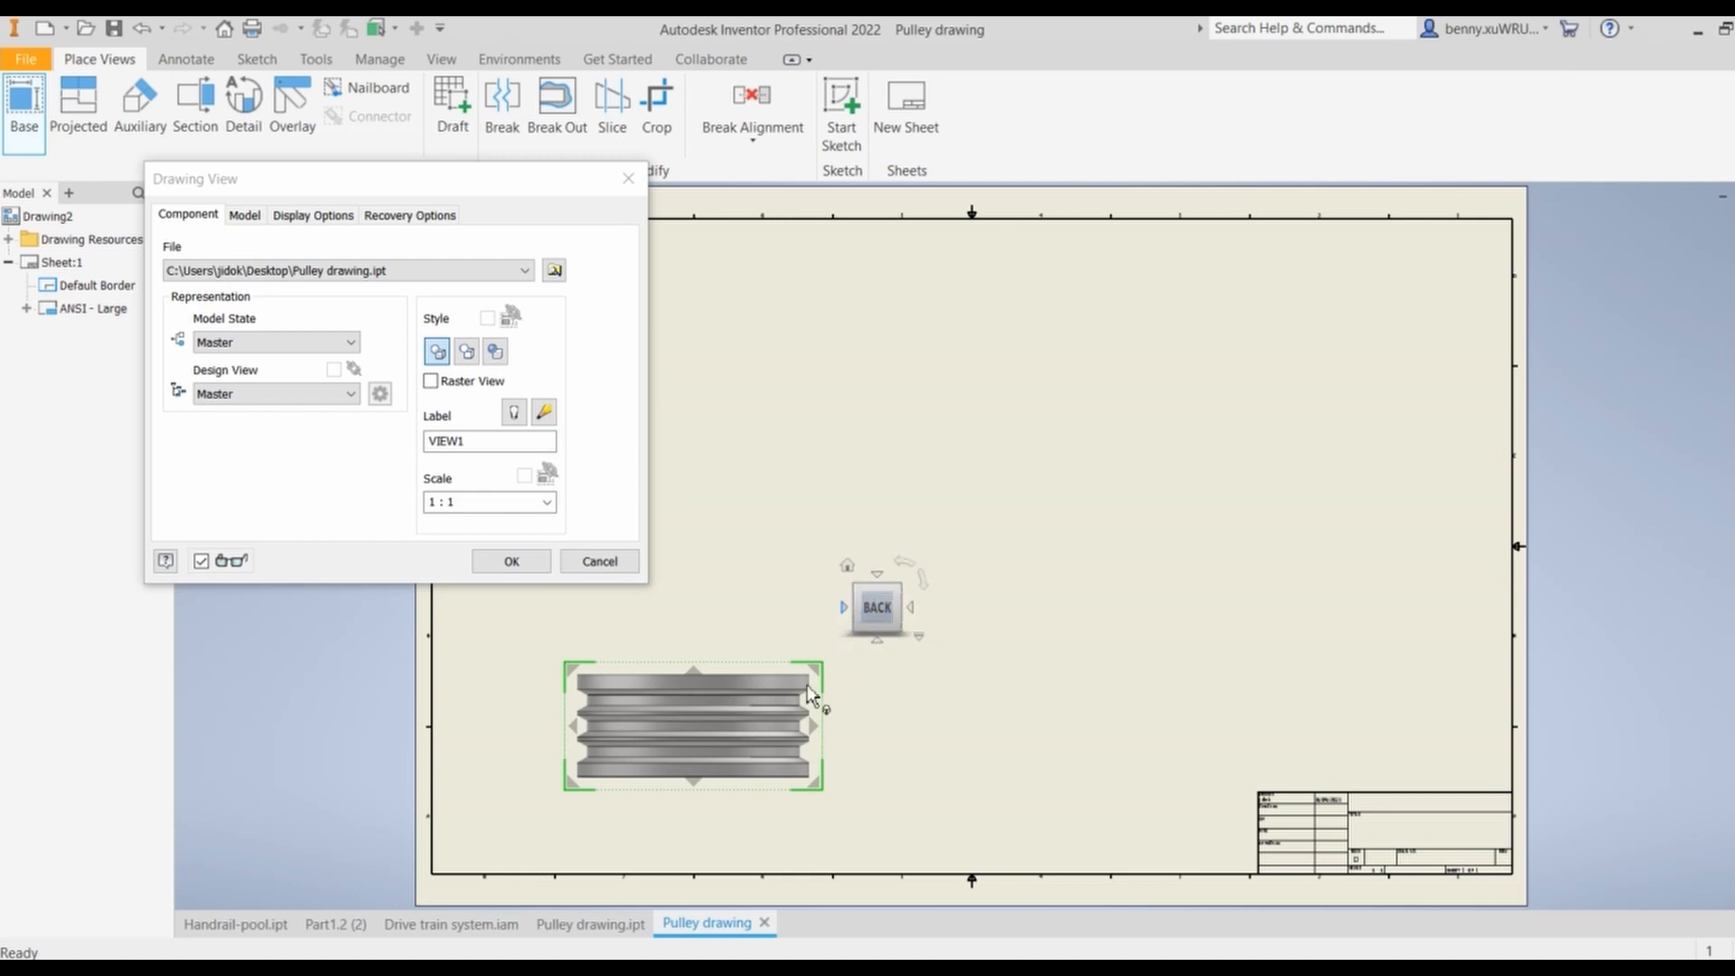
{"action": "left_click", "coordinate": [1054, 748]}
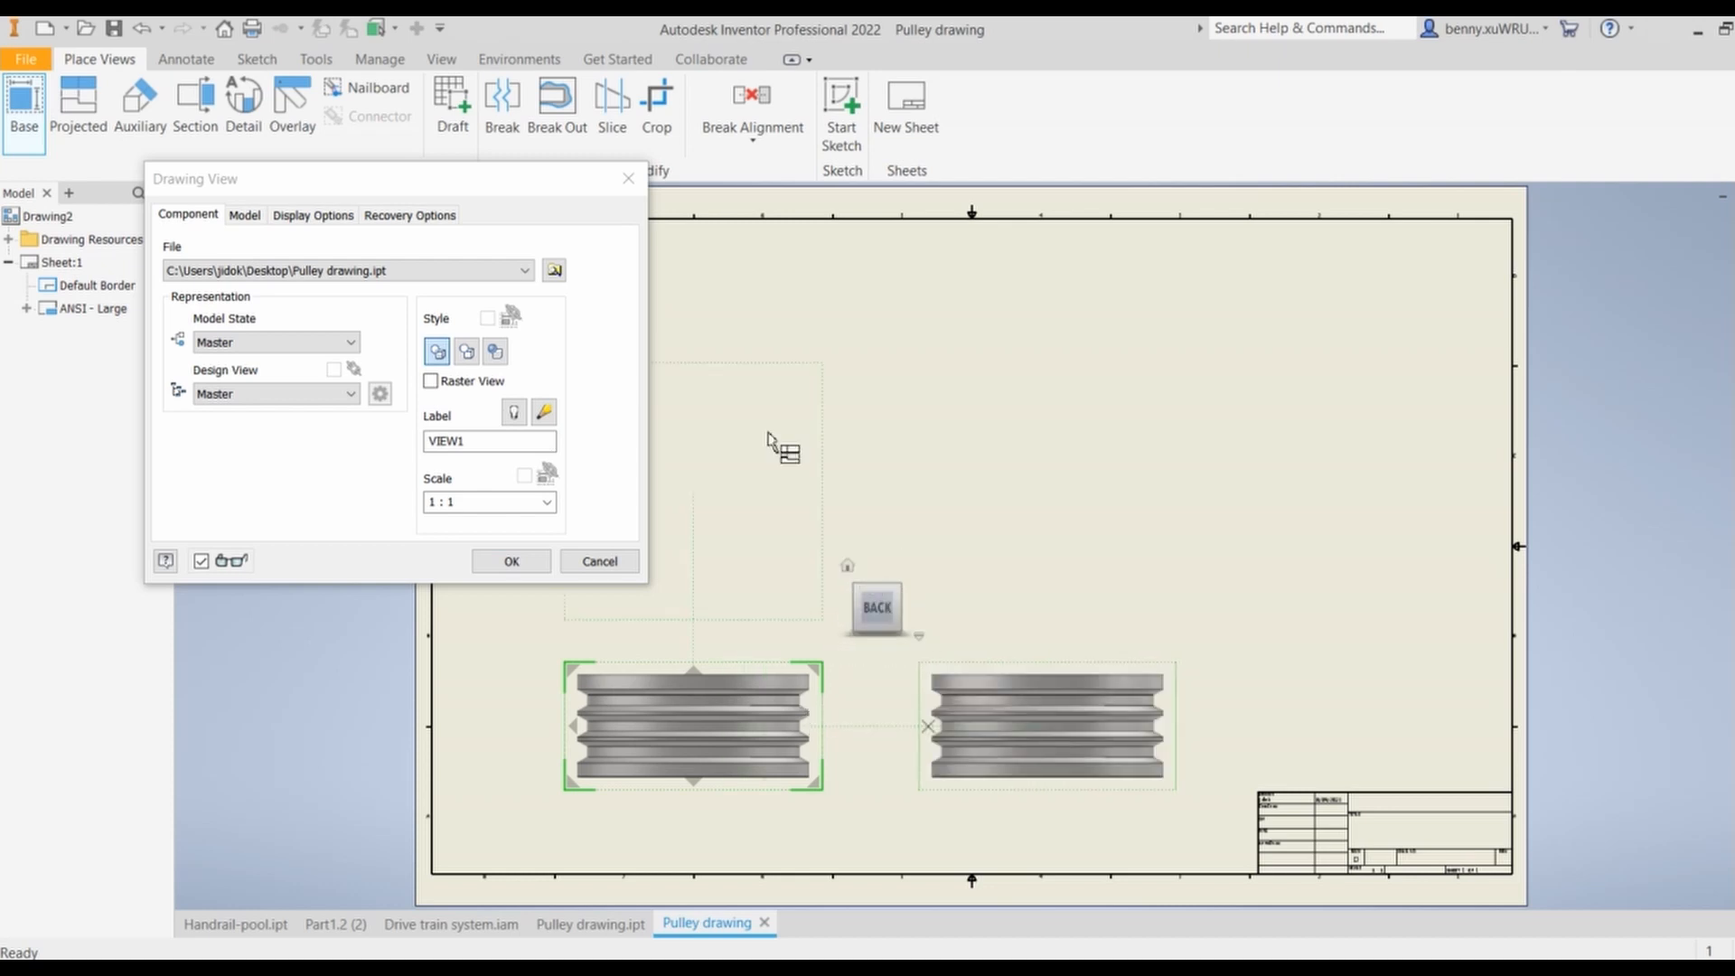
{"action": "left_click", "coordinate": [707, 404]}
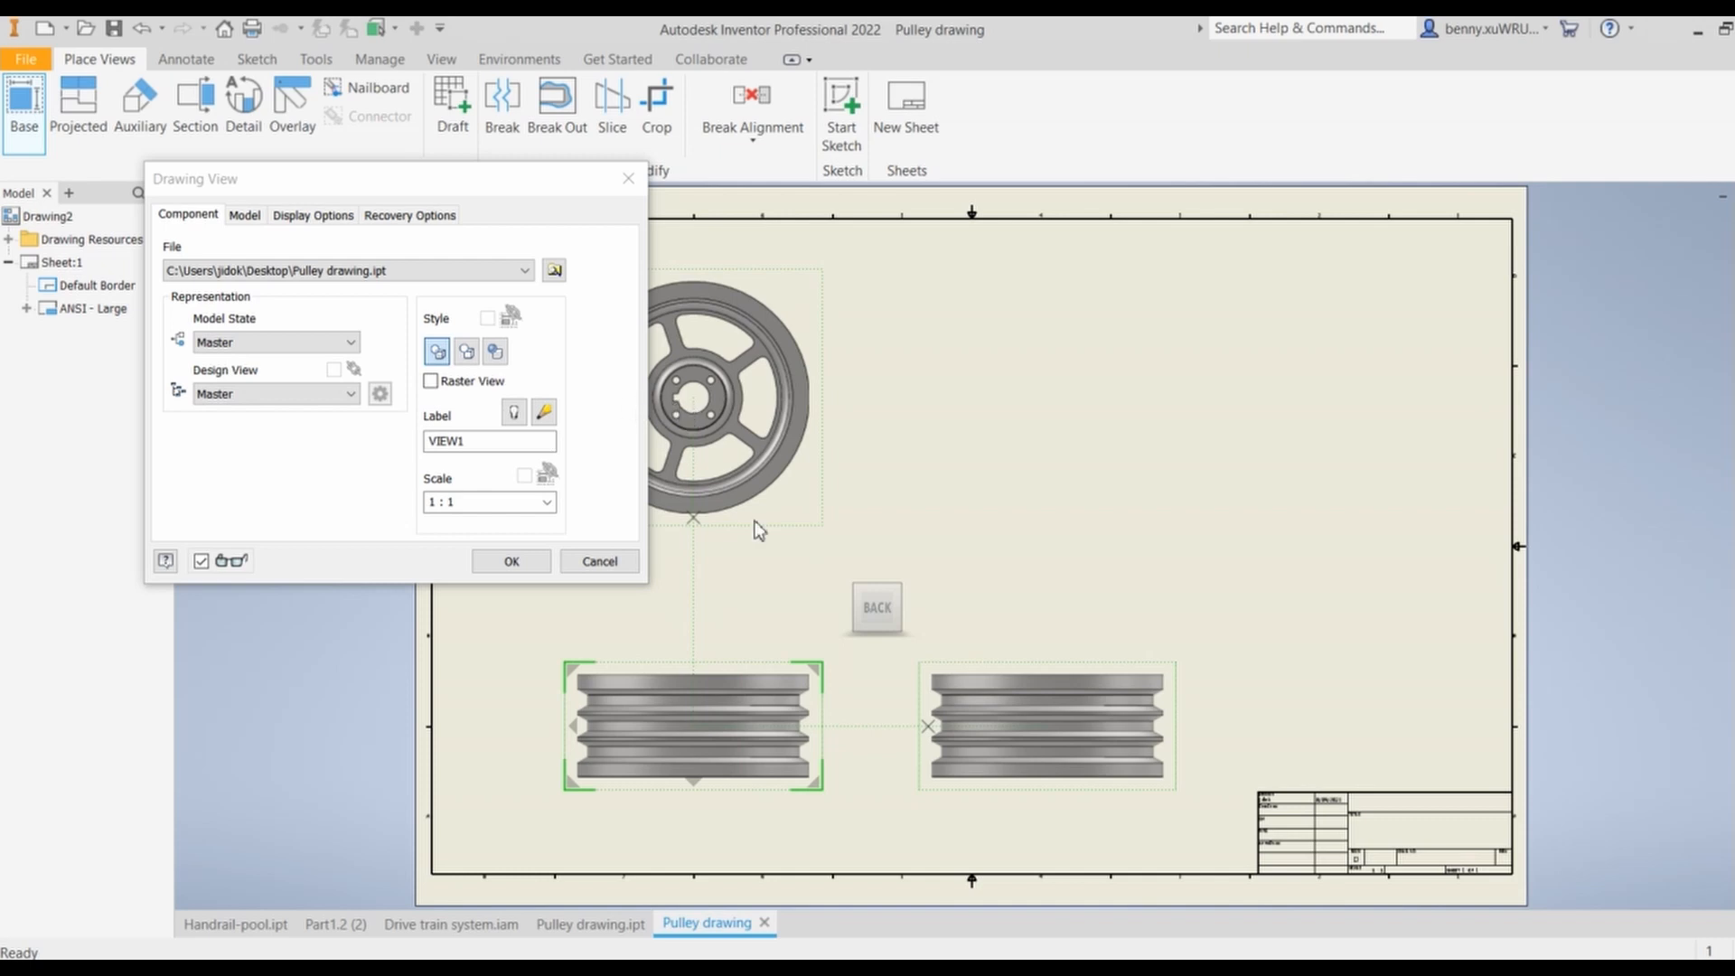
{"action": "left_click", "coordinate": [1326, 384]}
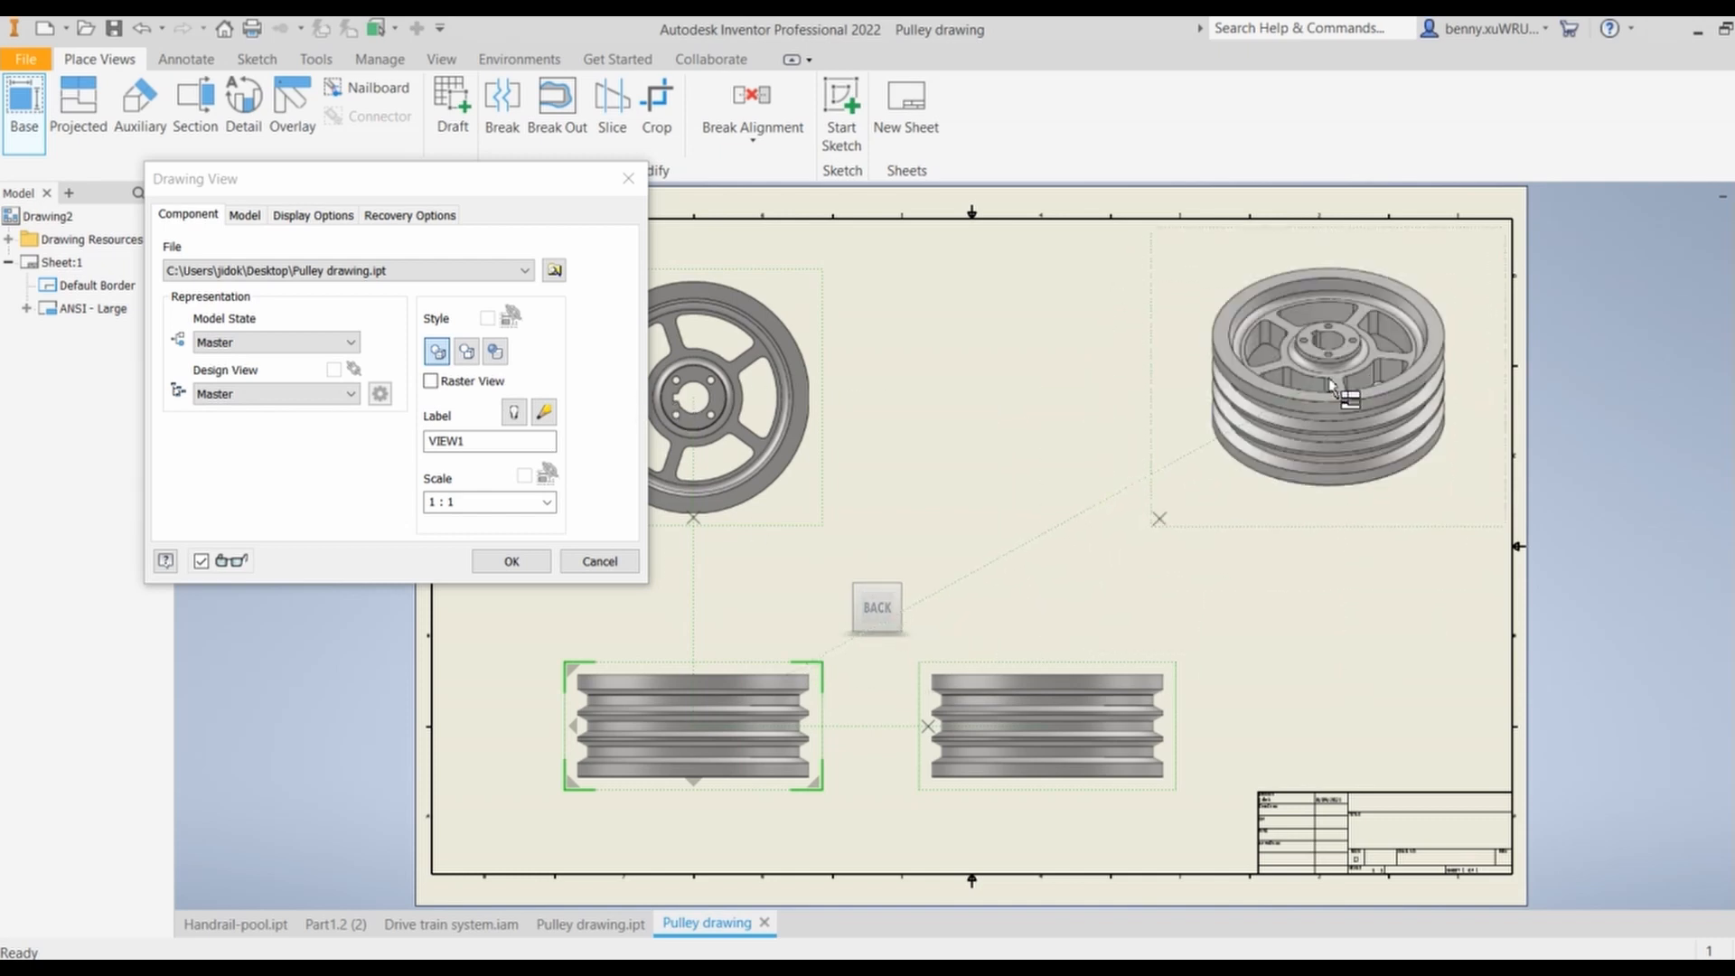
{"action": "left_click", "coordinate": [512, 563]}
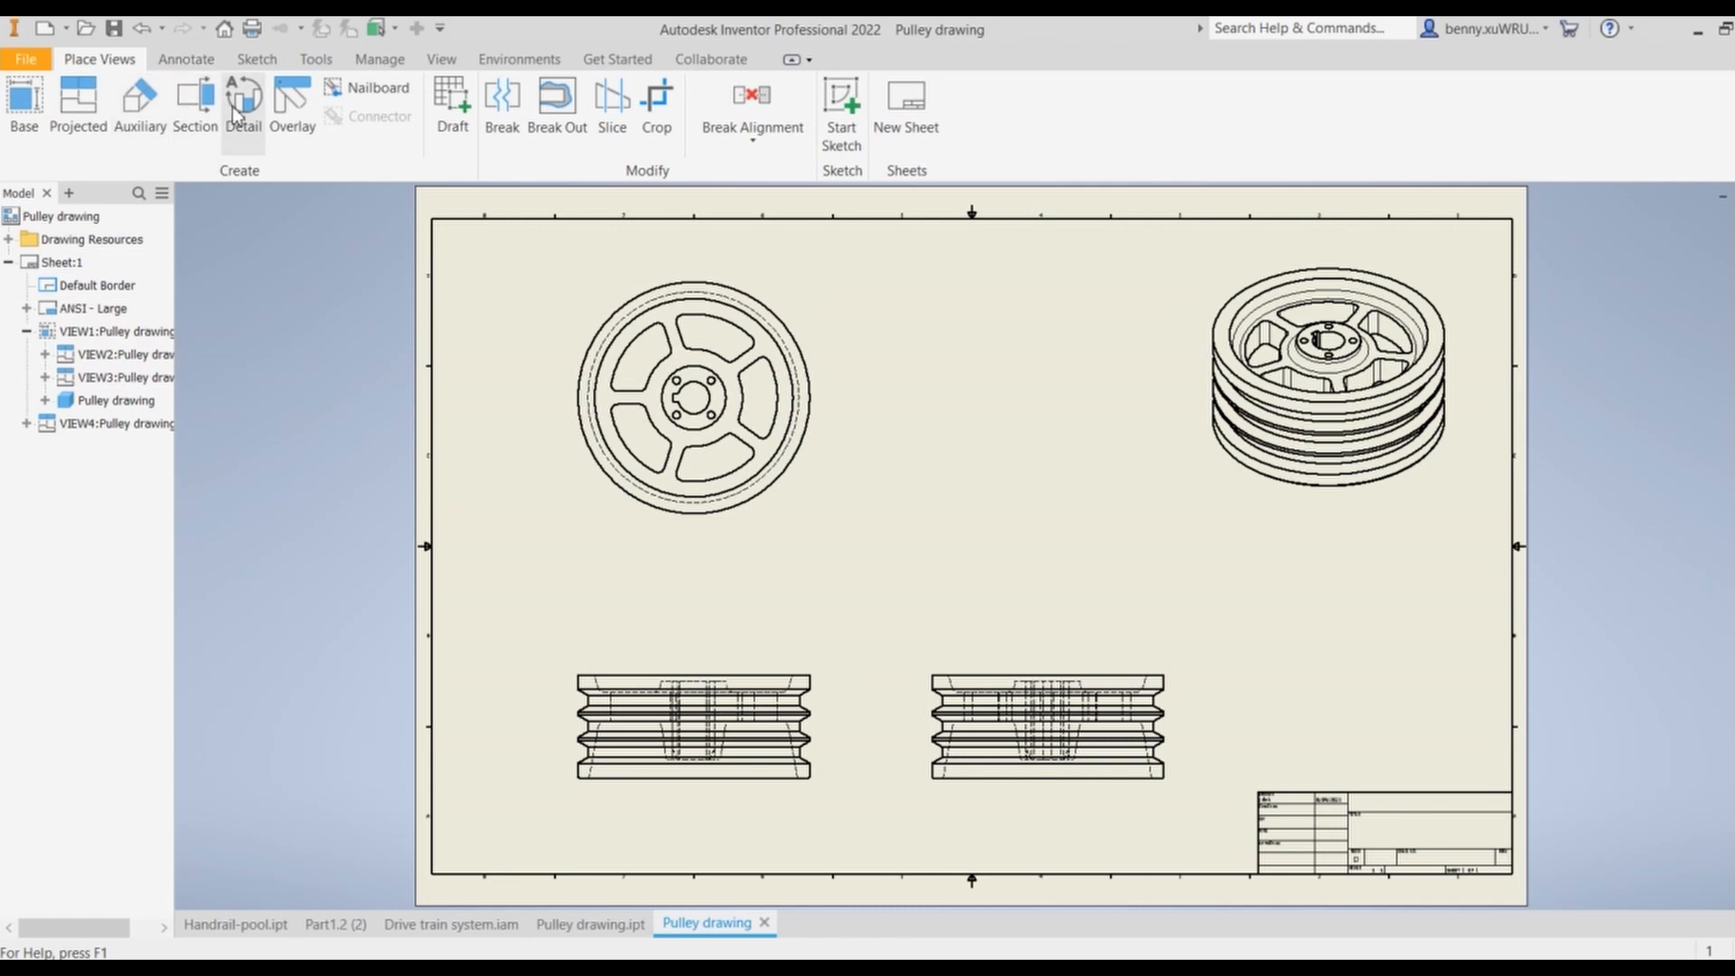
Step: Create a section view of the pulley's face view, cutting horizontally to the hub centre then obliquely up through the rim, and compare it with the worksheet
{"action": "left_click", "coordinate": [201, 113]}
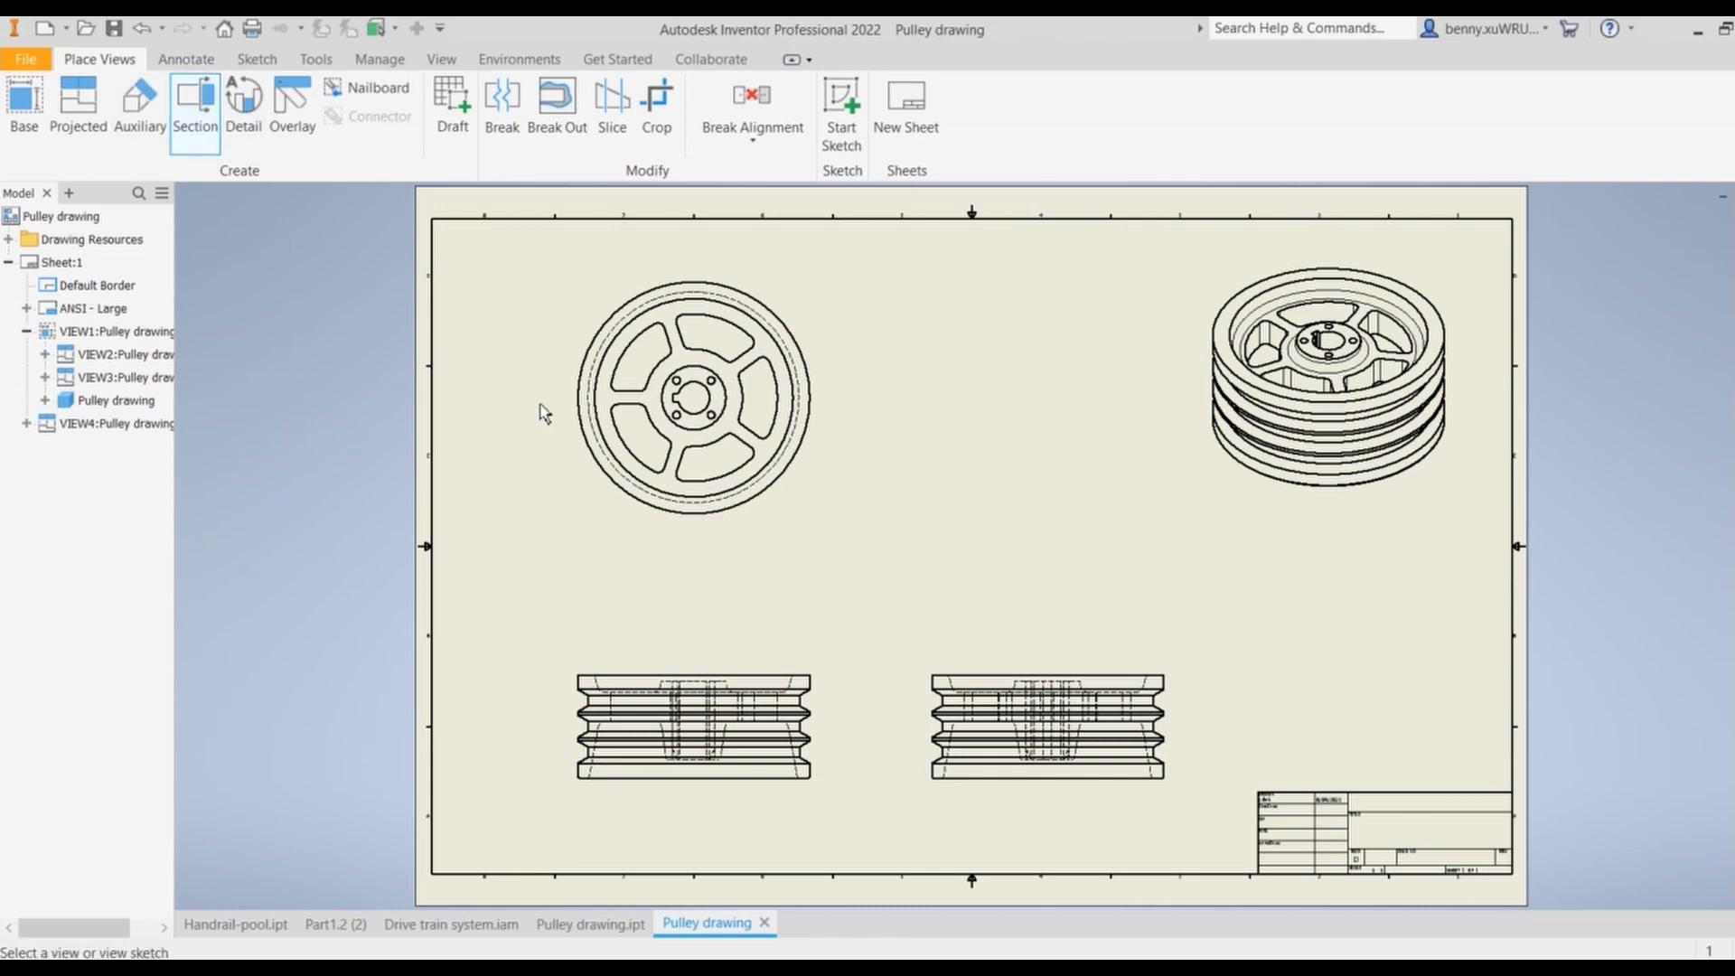
{"action": "left_click", "coordinate": [596, 488]}
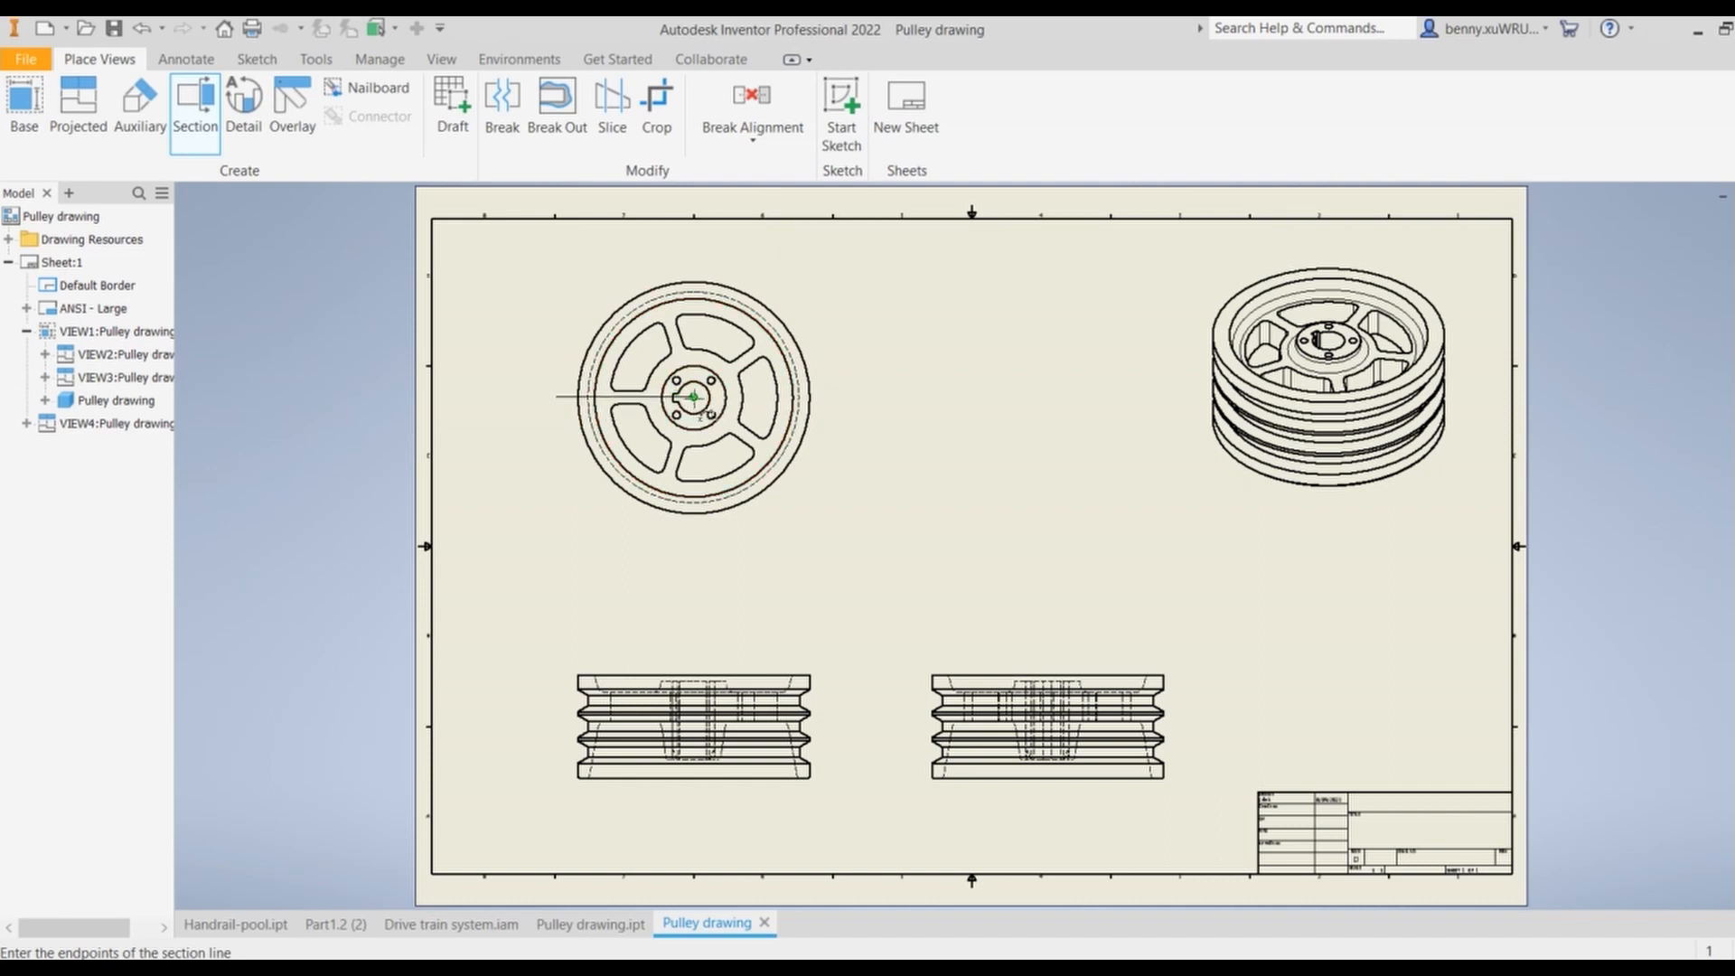
{"action": "left_click", "coordinate": [693, 396]}
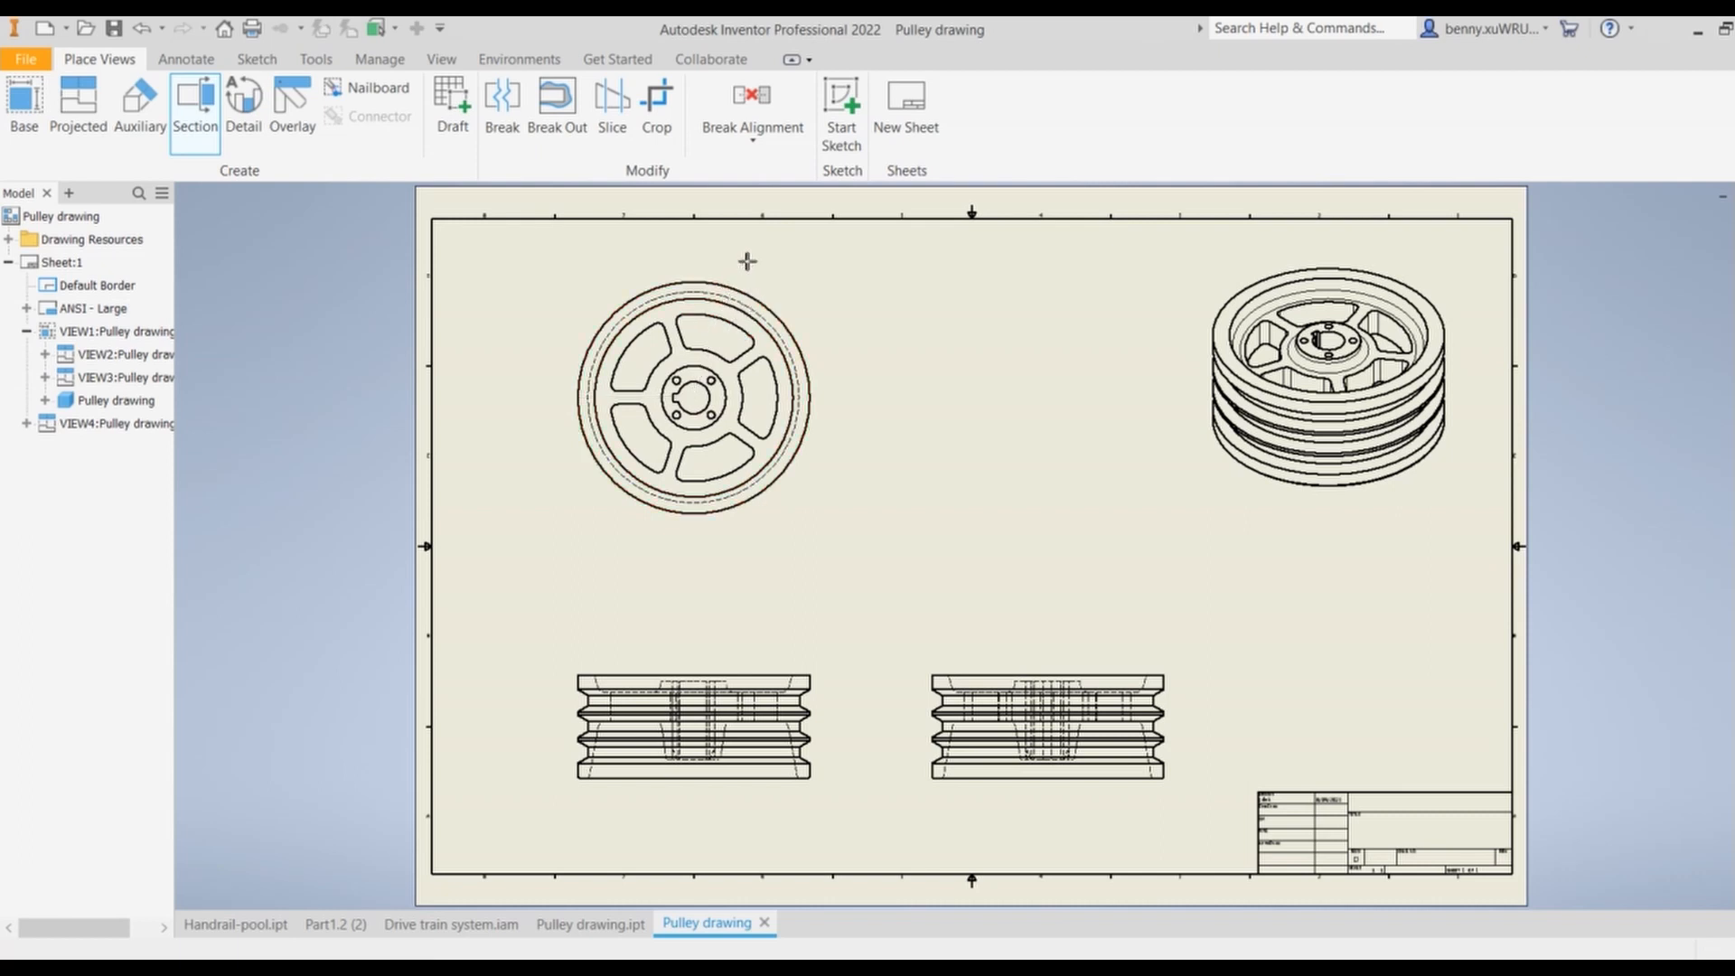
{"action": "left_click", "coordinate": [747, 264]}
{"action": "right_click", "coordinate": [746, 264]}
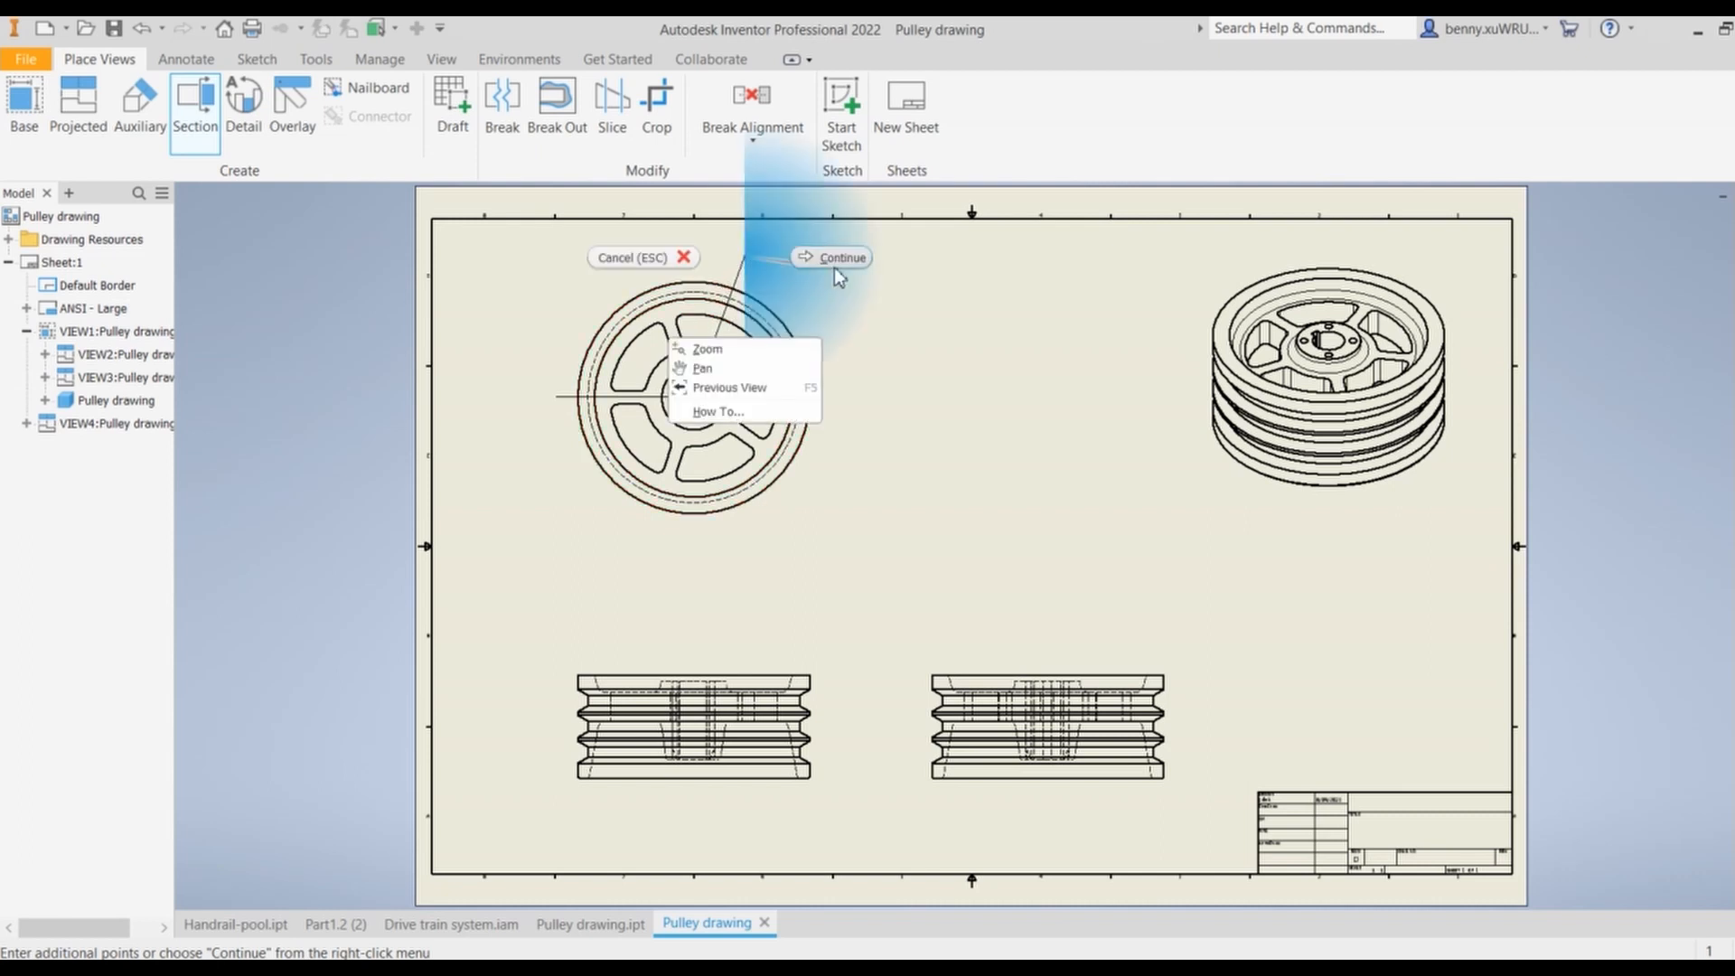
{"action": "left_click", "coordinate": [827, 257]}
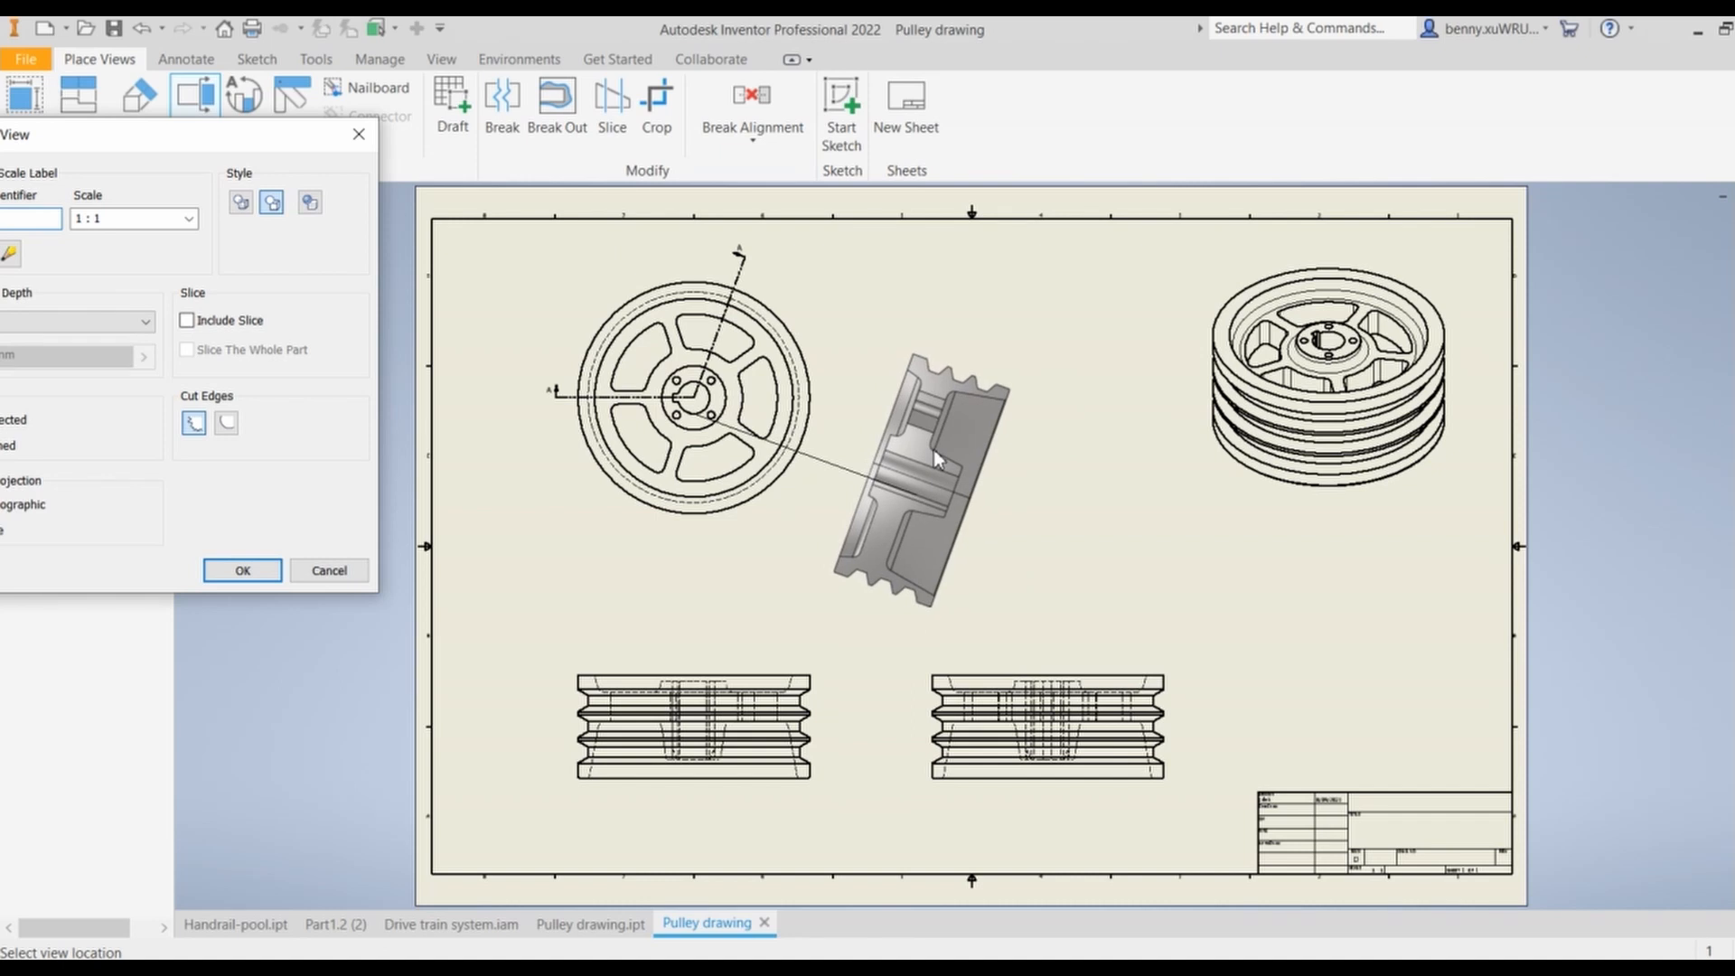
{"action": "left_click", "coordinate": [935, 448]}
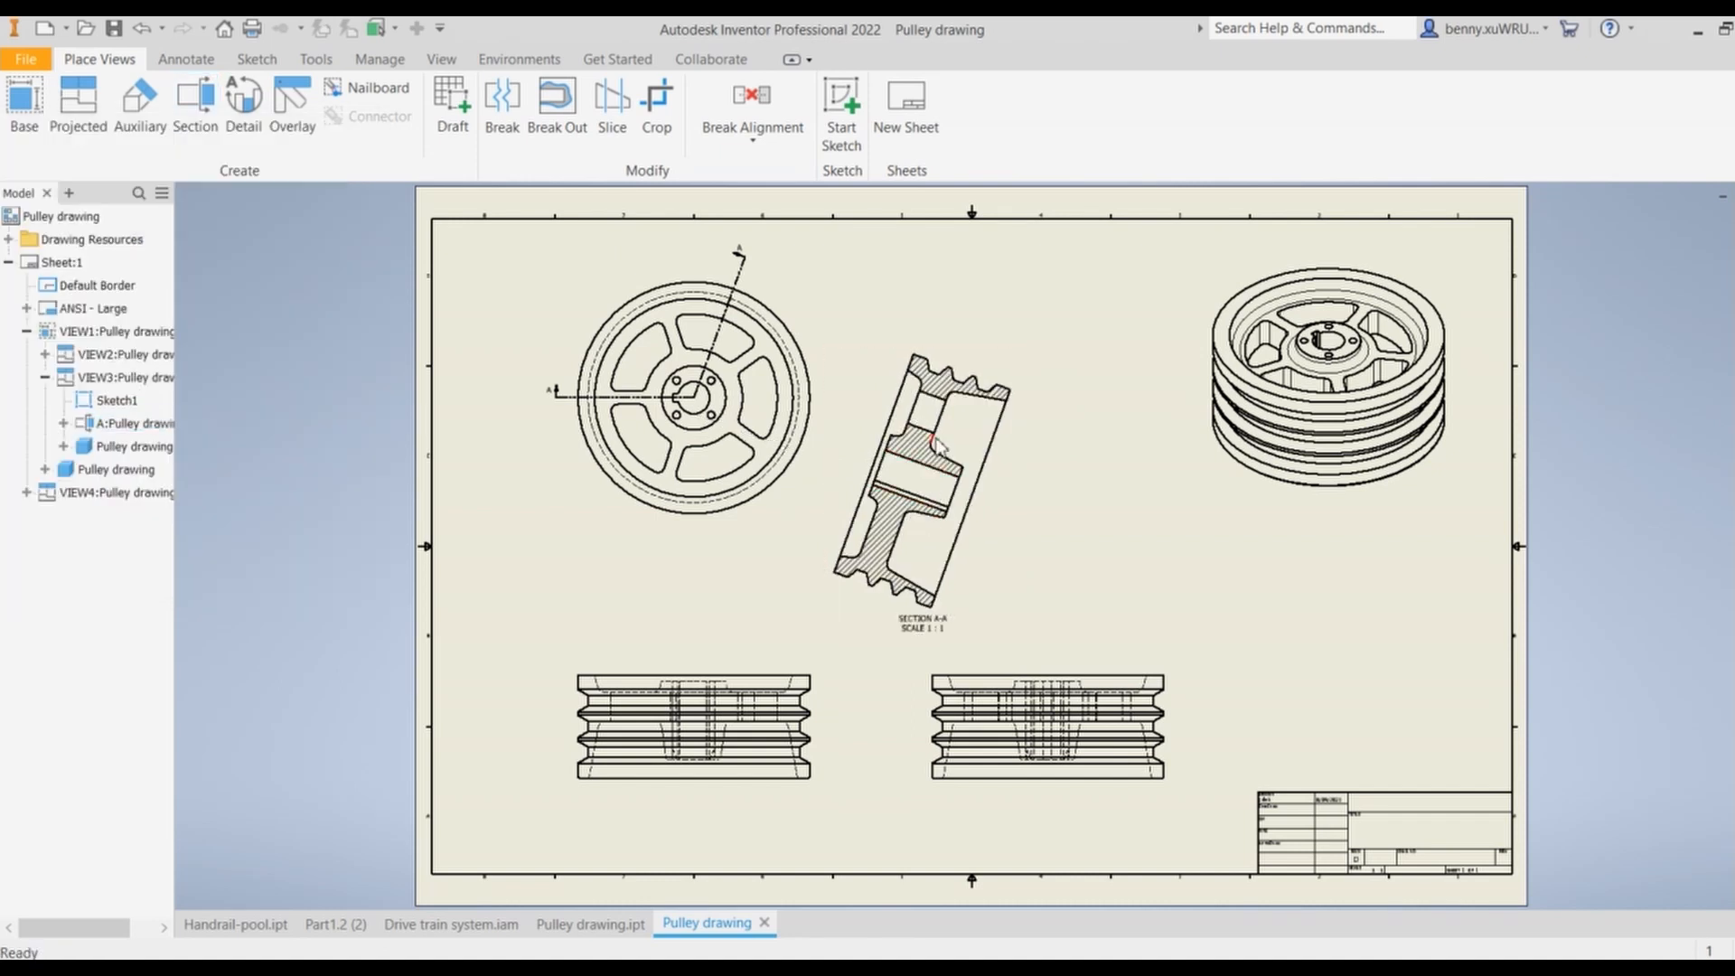
{"action": "key", "text": "alt+Tab"}
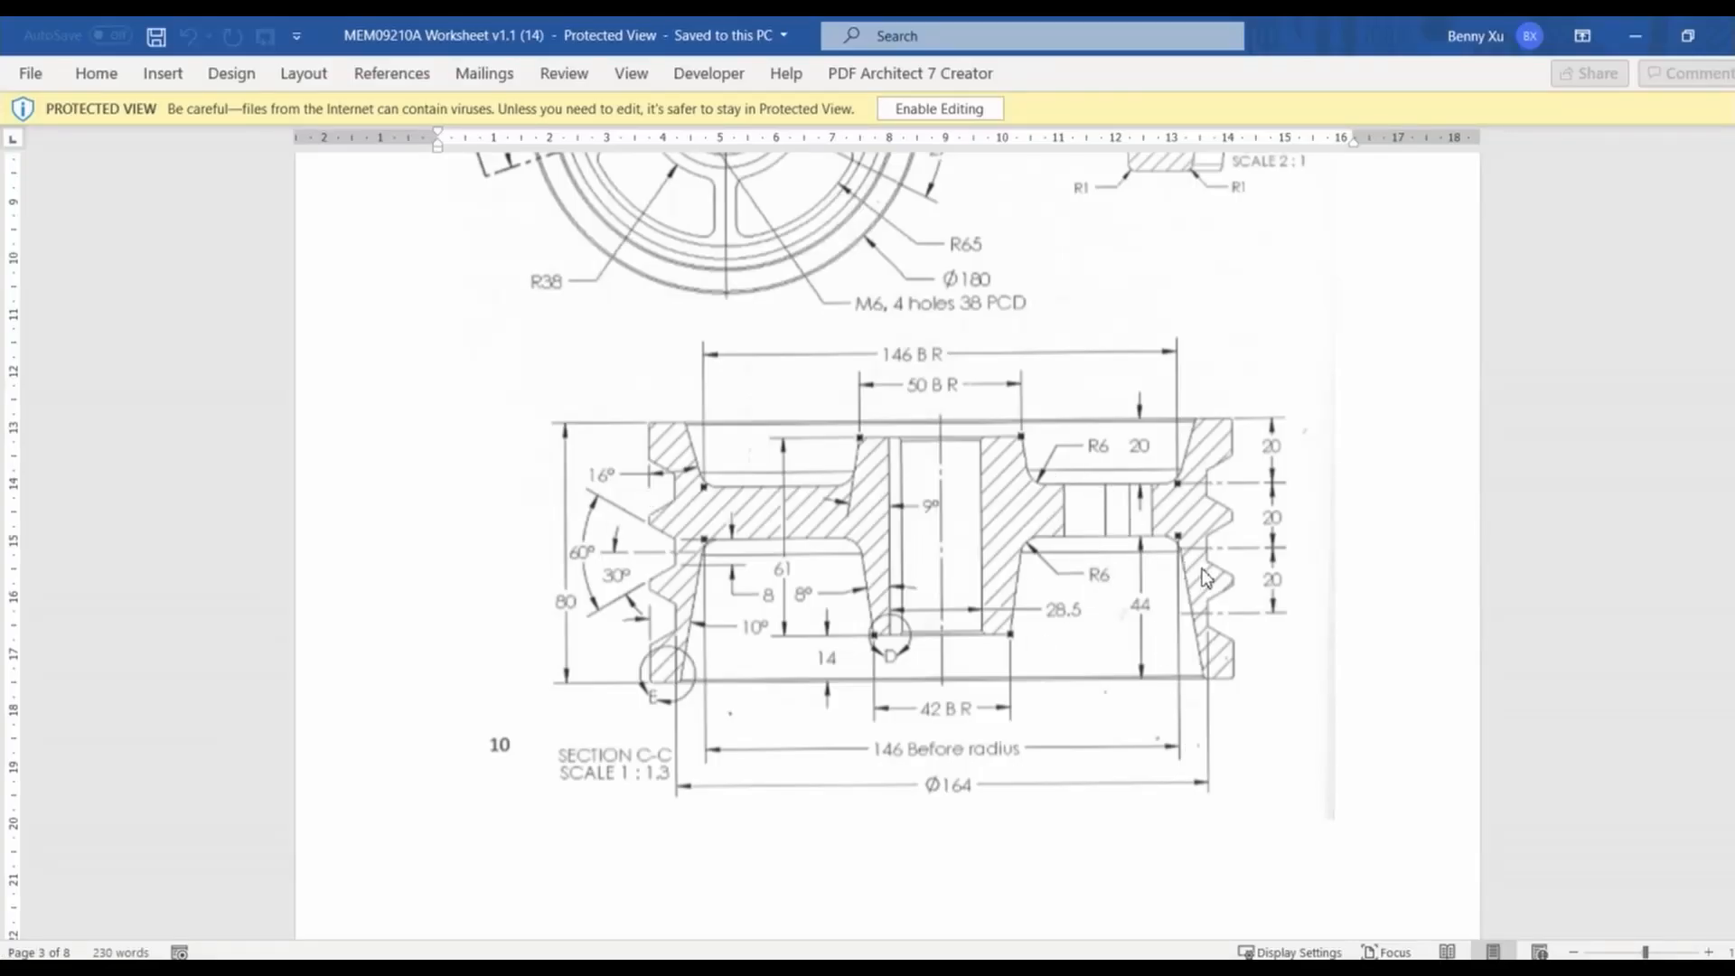
{"action": "key", "text": "alt+Tab"}
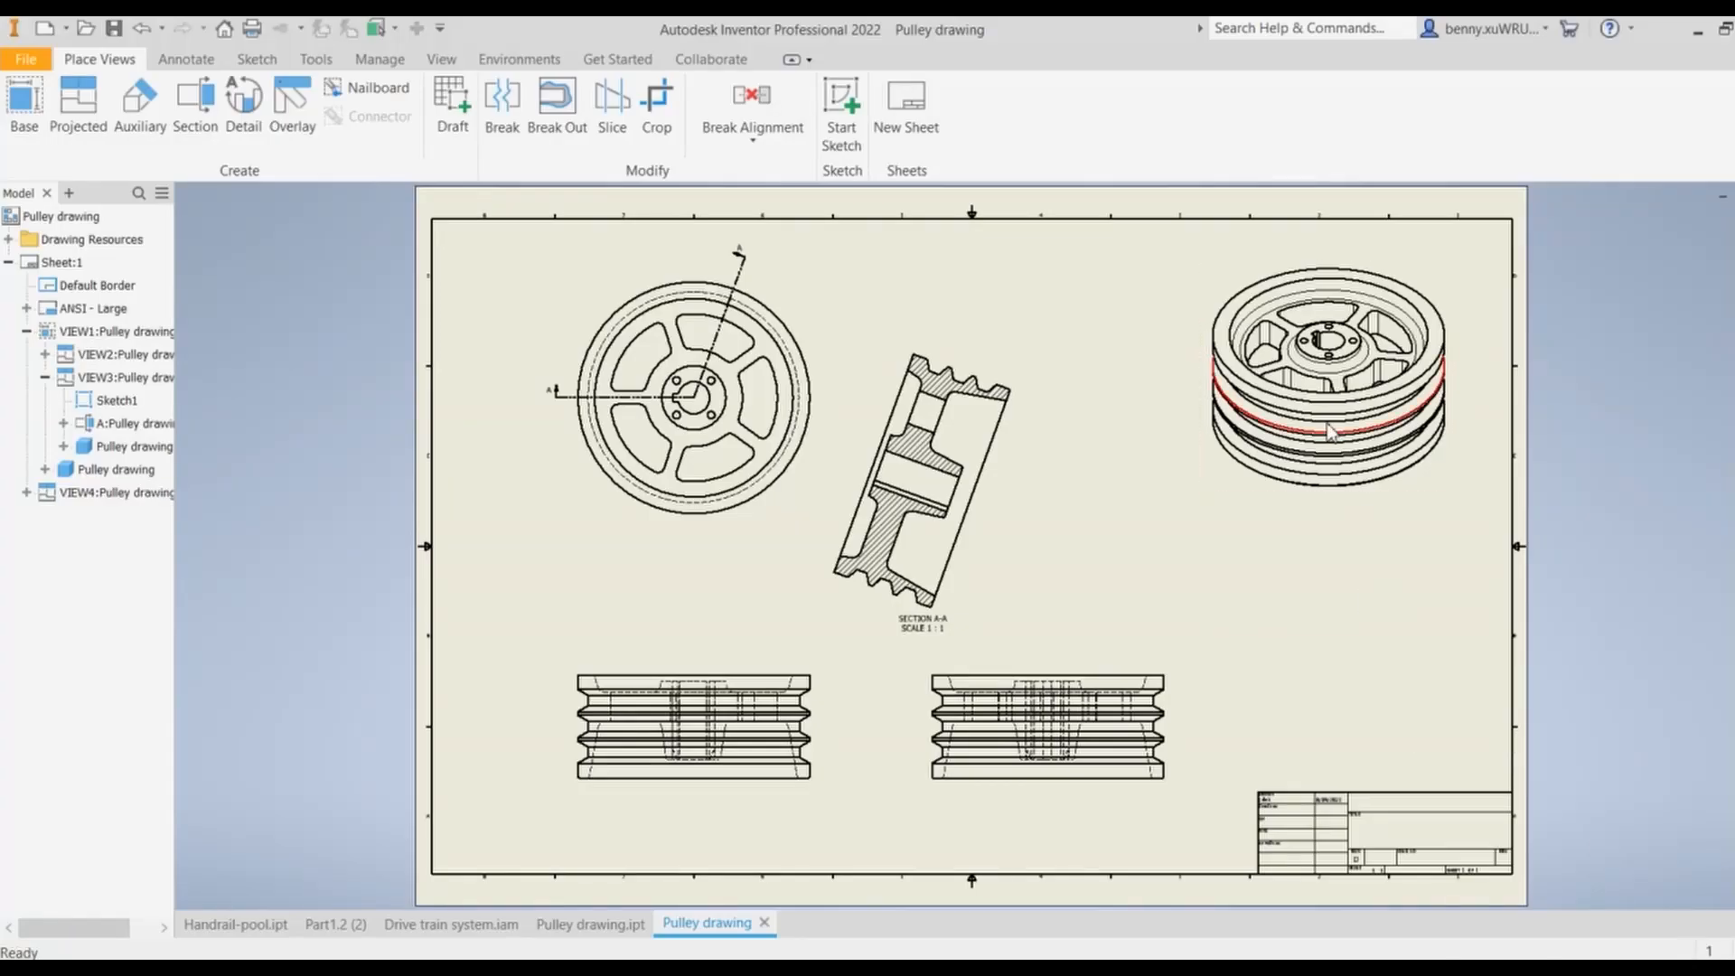
Step: Set the isometric pulley view to the shaded display style
{"action": "right_click", "coordinate": [1416, 492]}
{"action": "left_click", "coordinate": [1416, 443]}
{"action": "left_click", "coordinate": [496, 352]}
{"action": "left_click", "coordinate": [511, 561]}
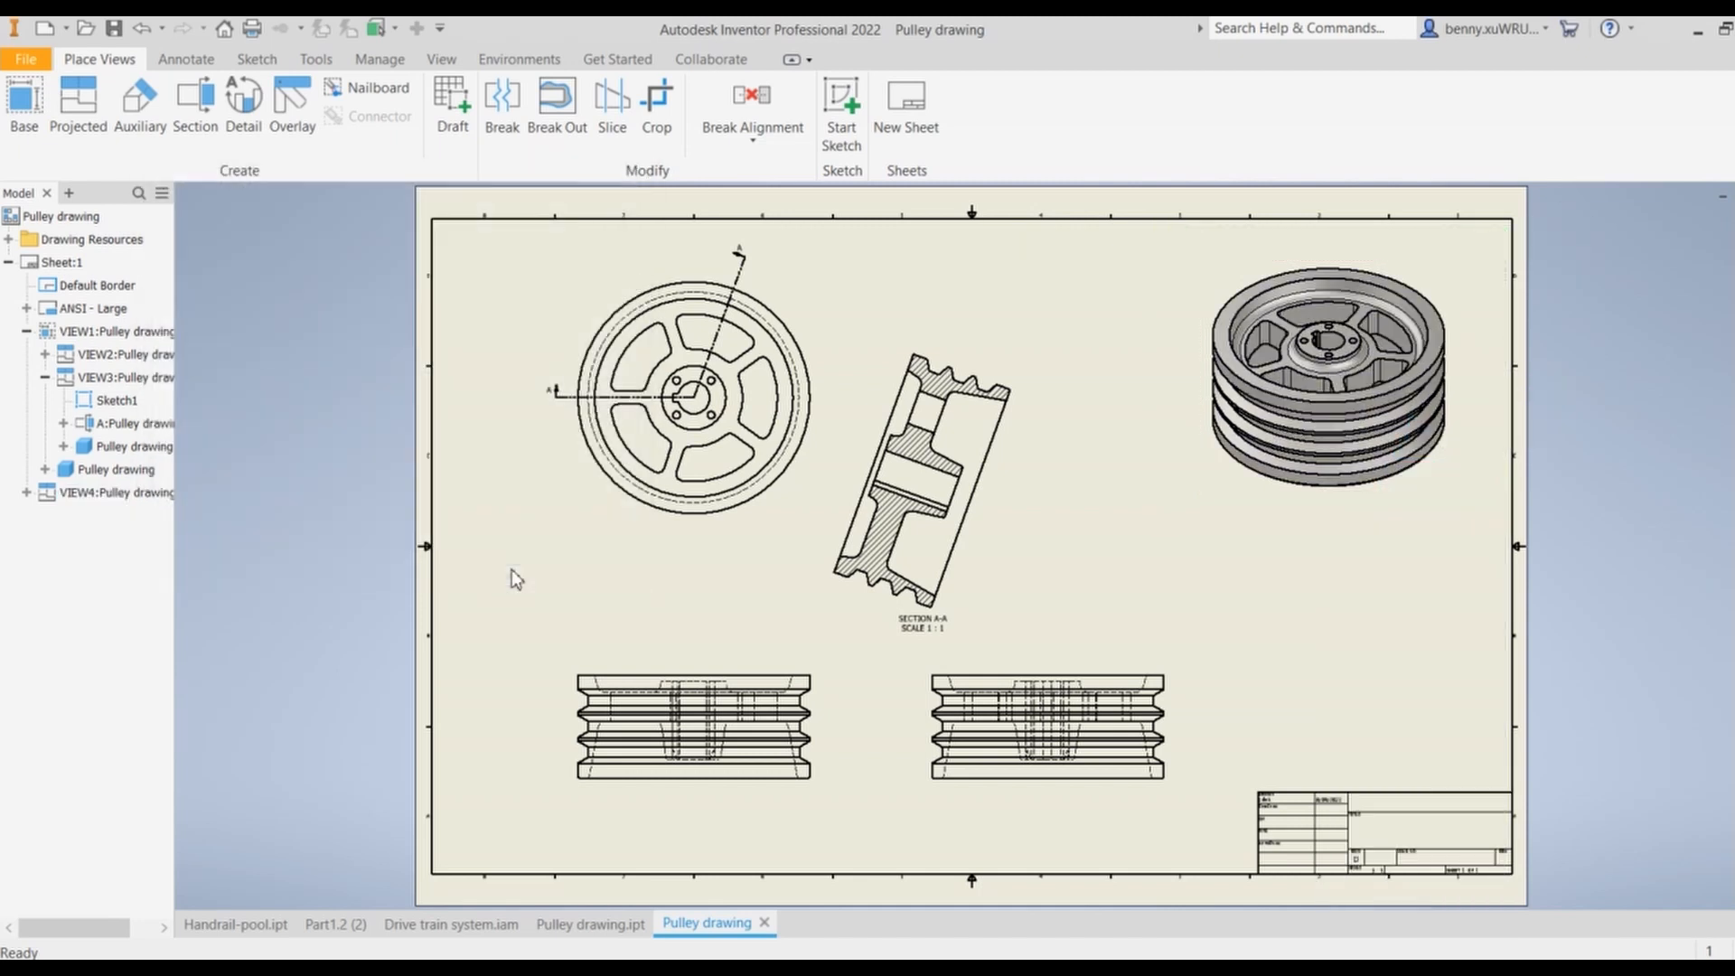
{"action": "left_click", "coordinate": [729, 309]}
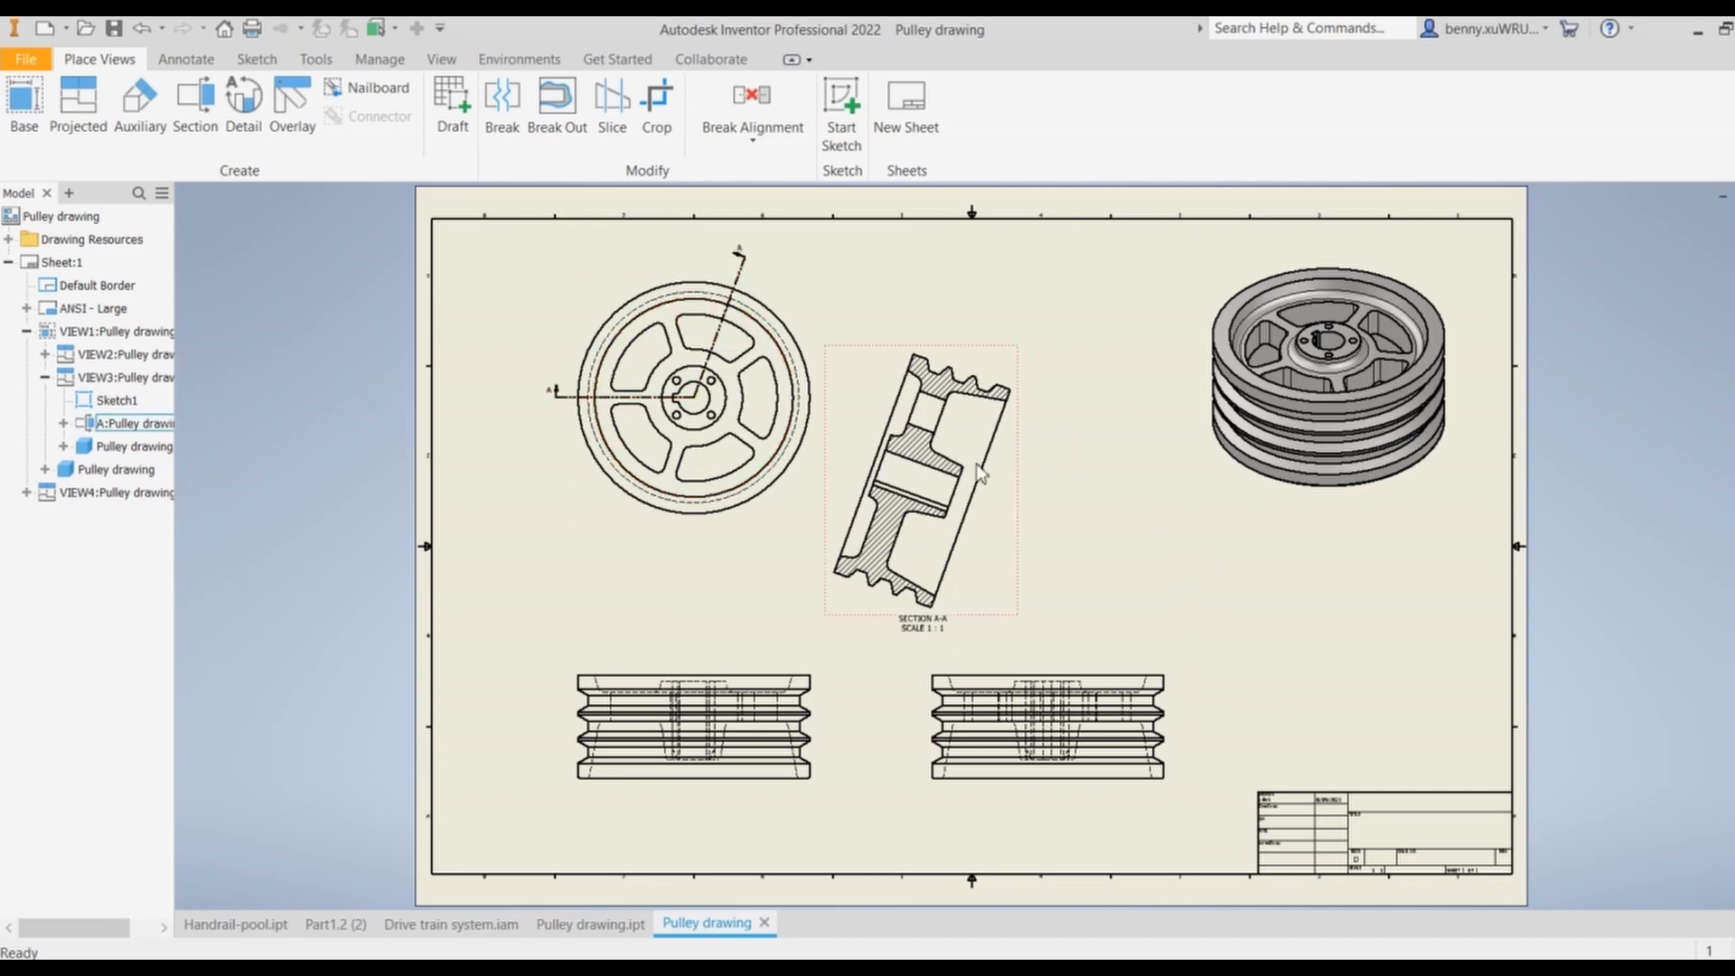